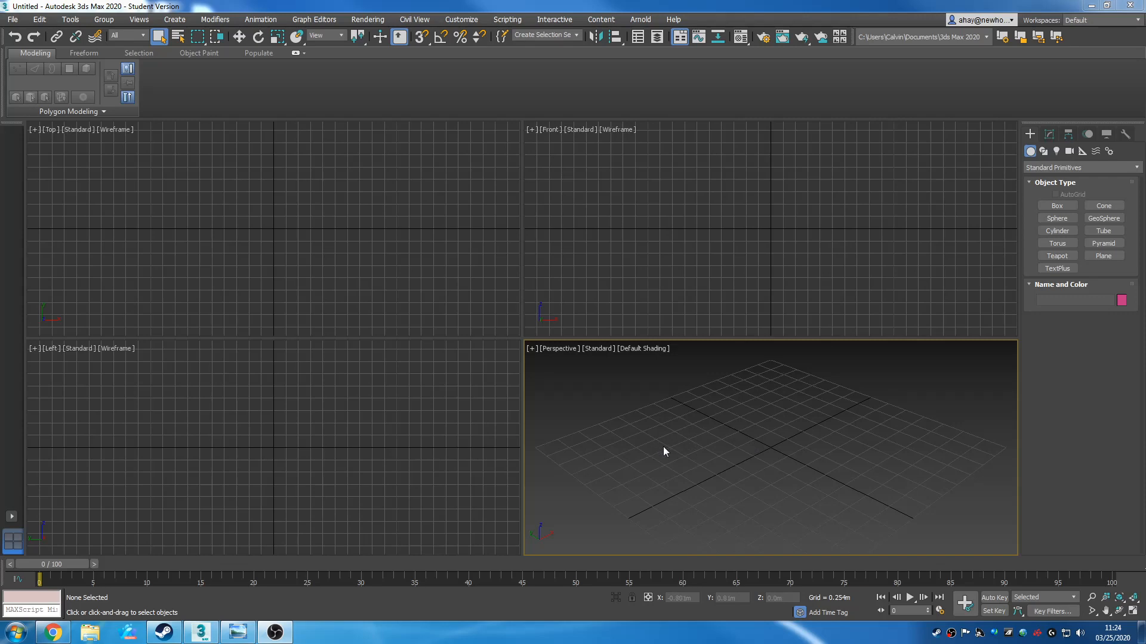
Look through the web image results for Star Wars speeder bike references, and return to 3ds Max
left_click(53, 632)
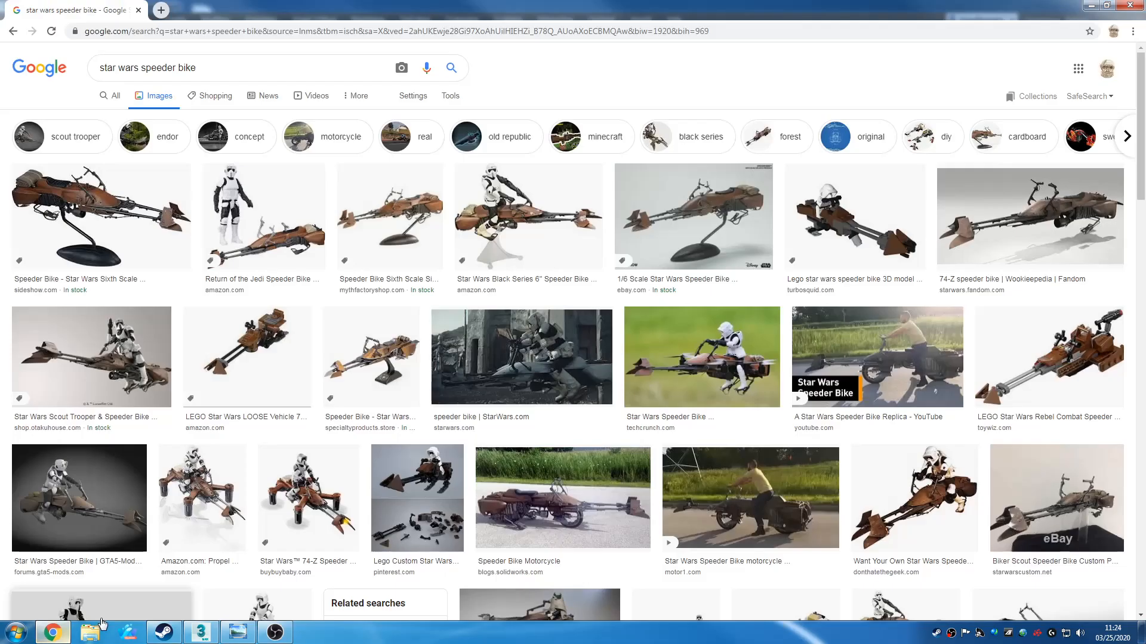
scroll(598, 372, "down", 10)
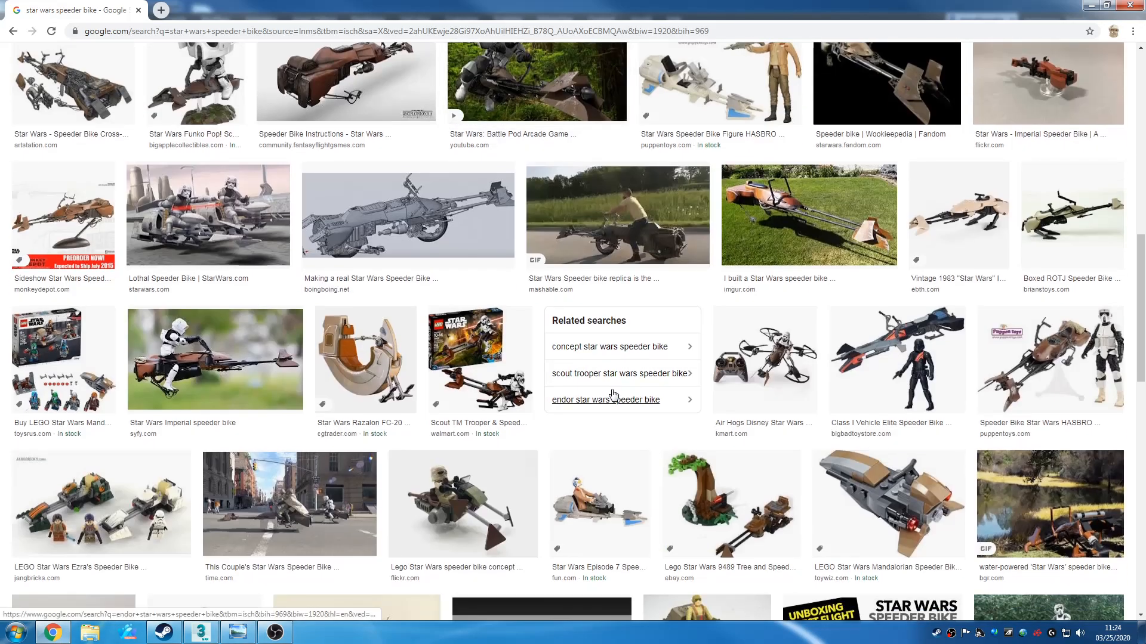
scroll(665, 367, "down", 4)
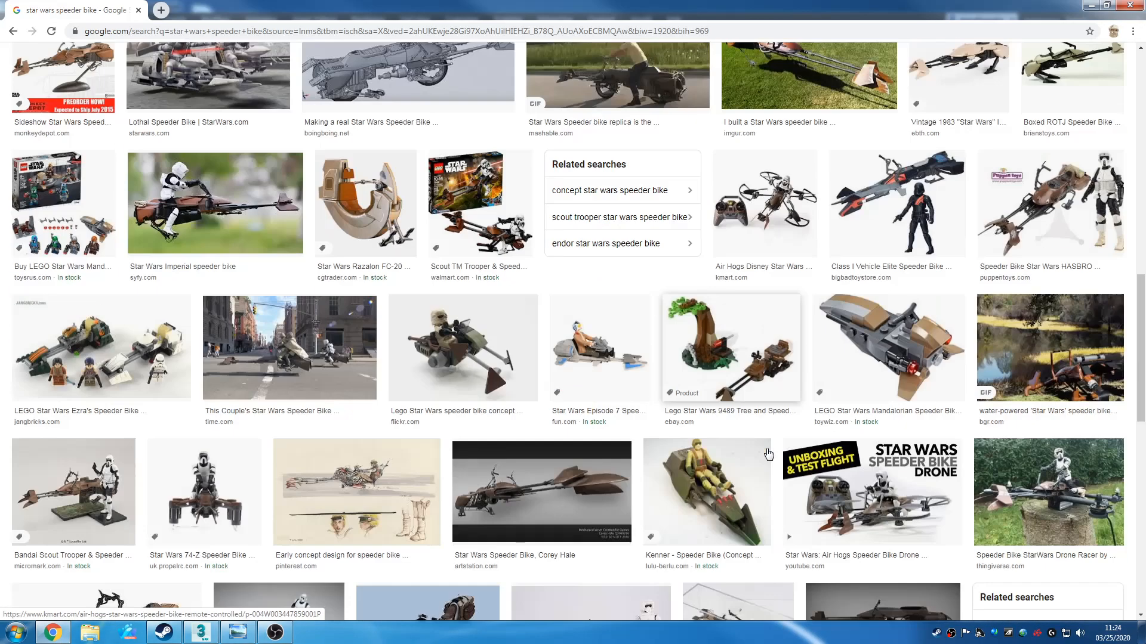
scroll(464, 477, "down", 4)
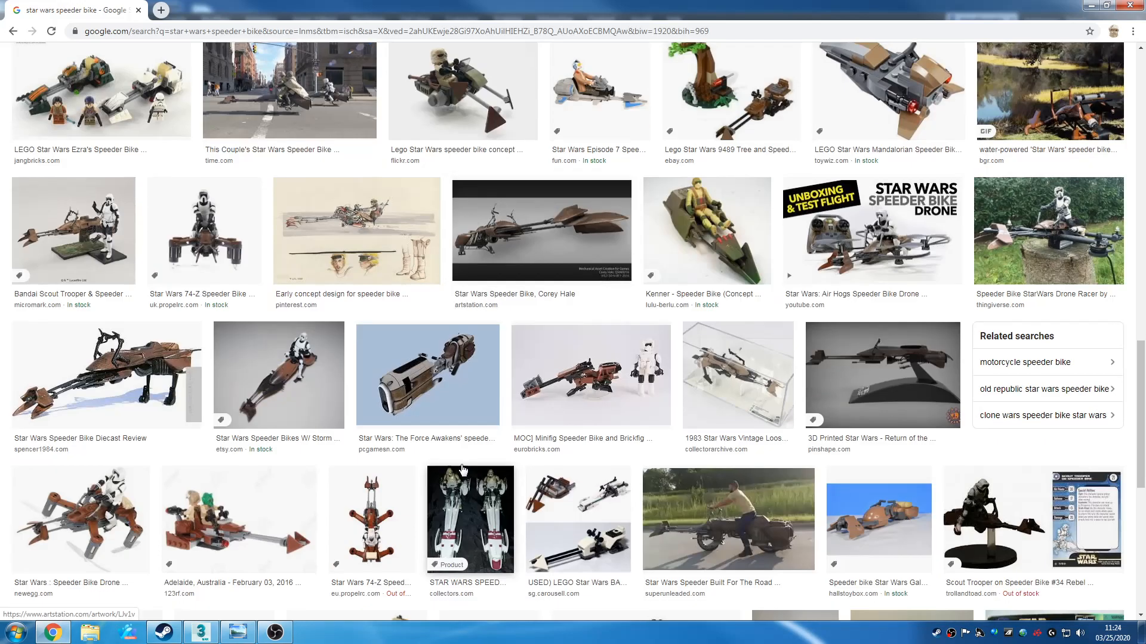
scroll(478, 471, "down", 3)
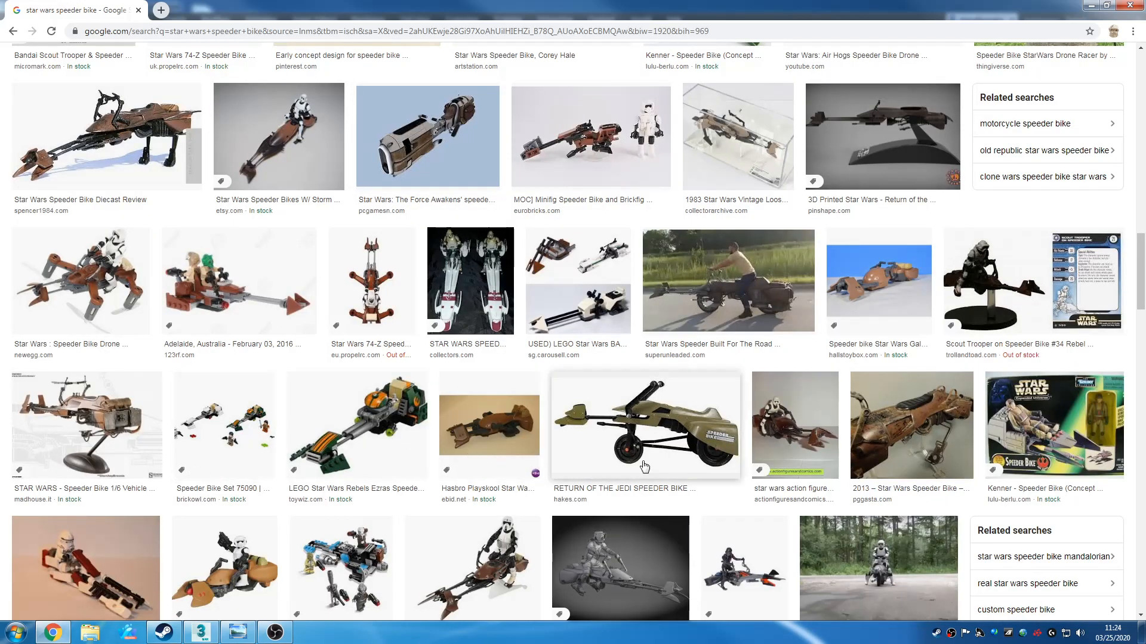
scroll(685, 467, "up", 3)
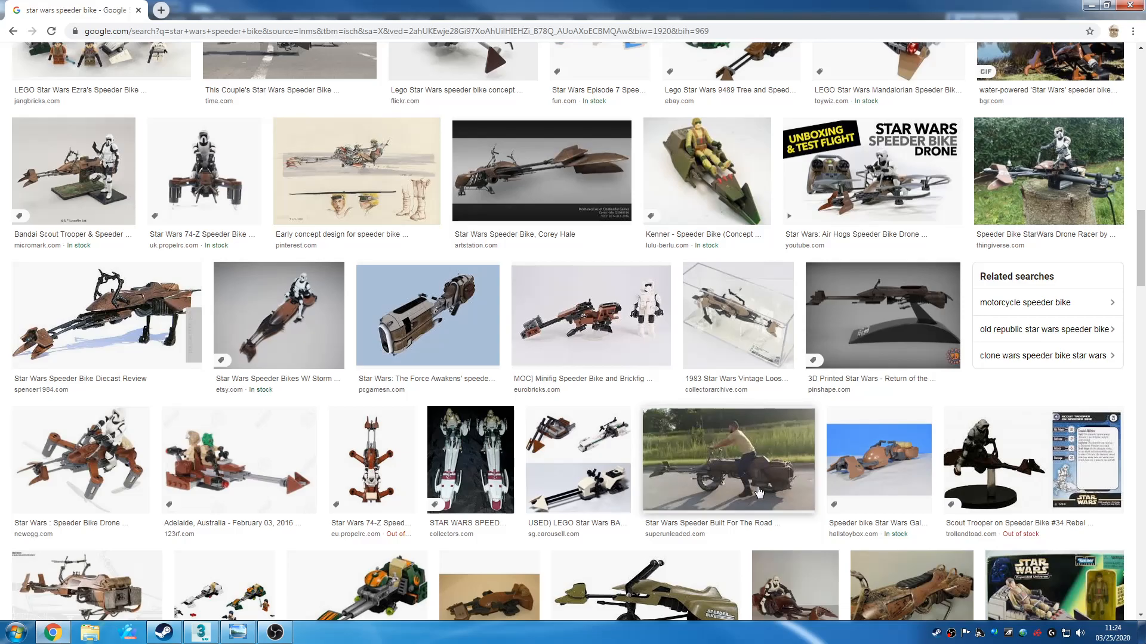
scroll(508, 419, "up", 7)
scroll(508, 419, "up", 9)
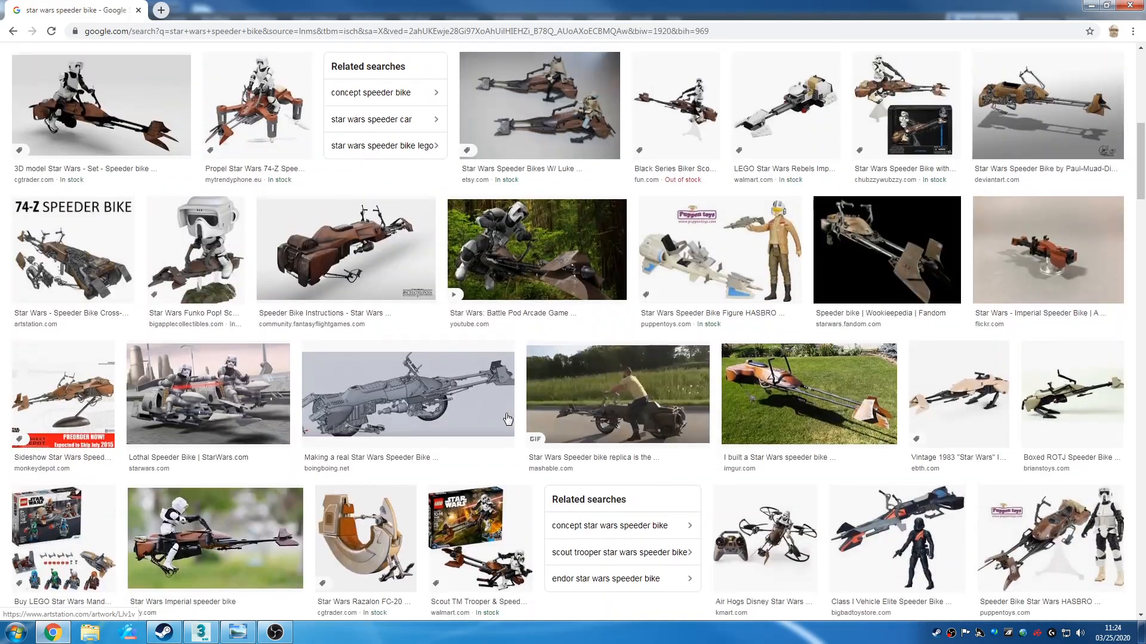
scroll(525, 418, "up", 5)
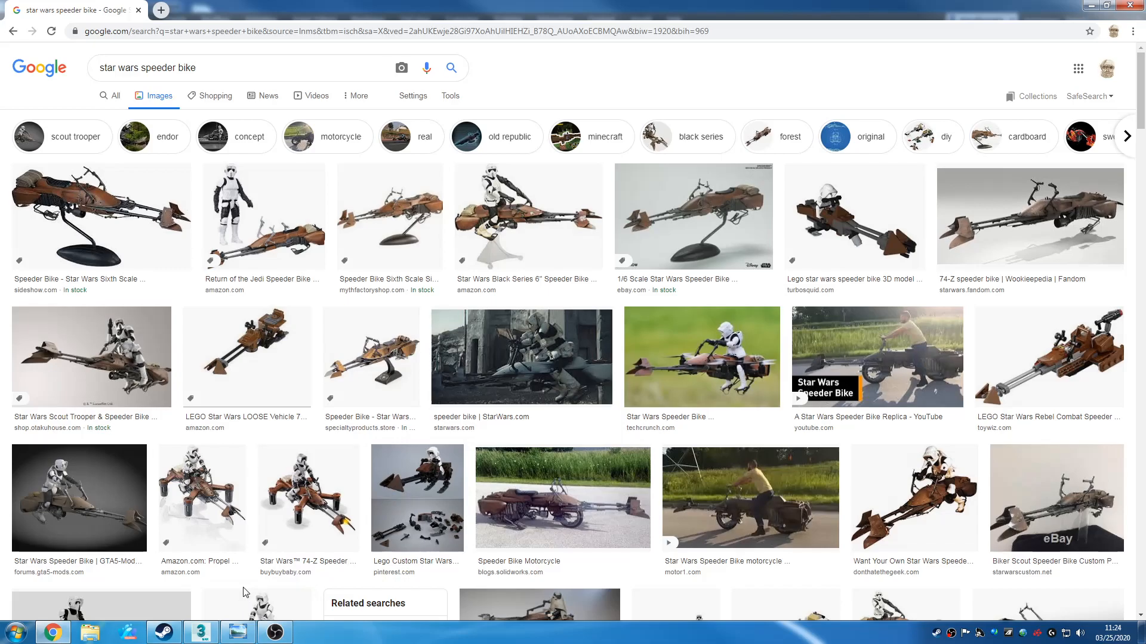
left_click(213, 634)
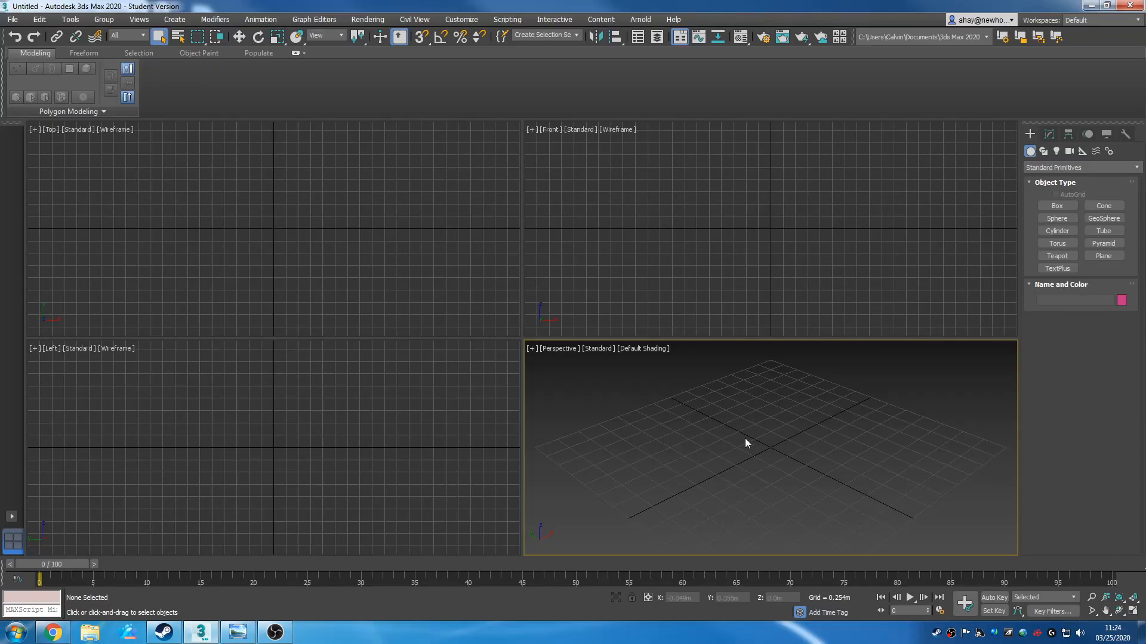
Open the Material Editor and set the scene's display unit scale to Generic Units
key("m")
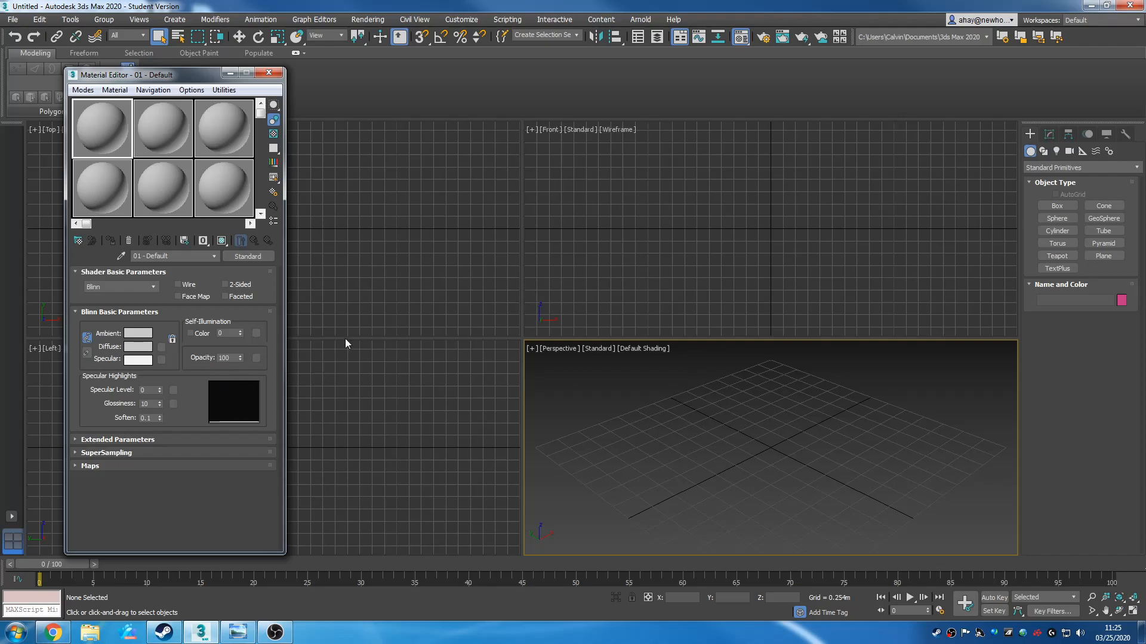
left_click(461, 19)
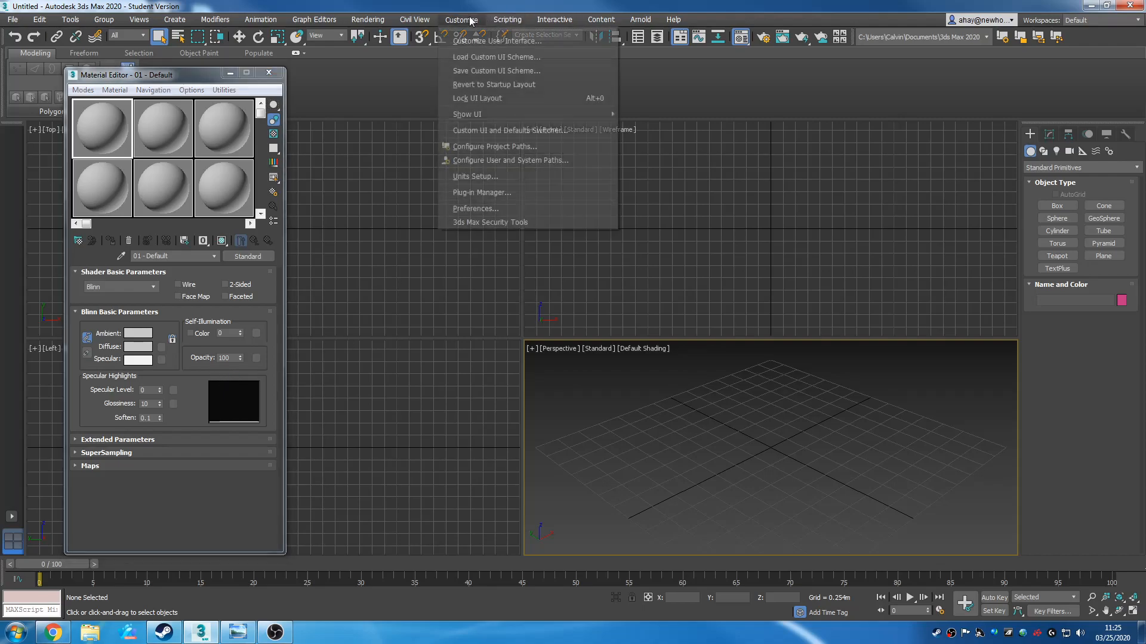
left_click(527, 178)
left_click(503, 368)
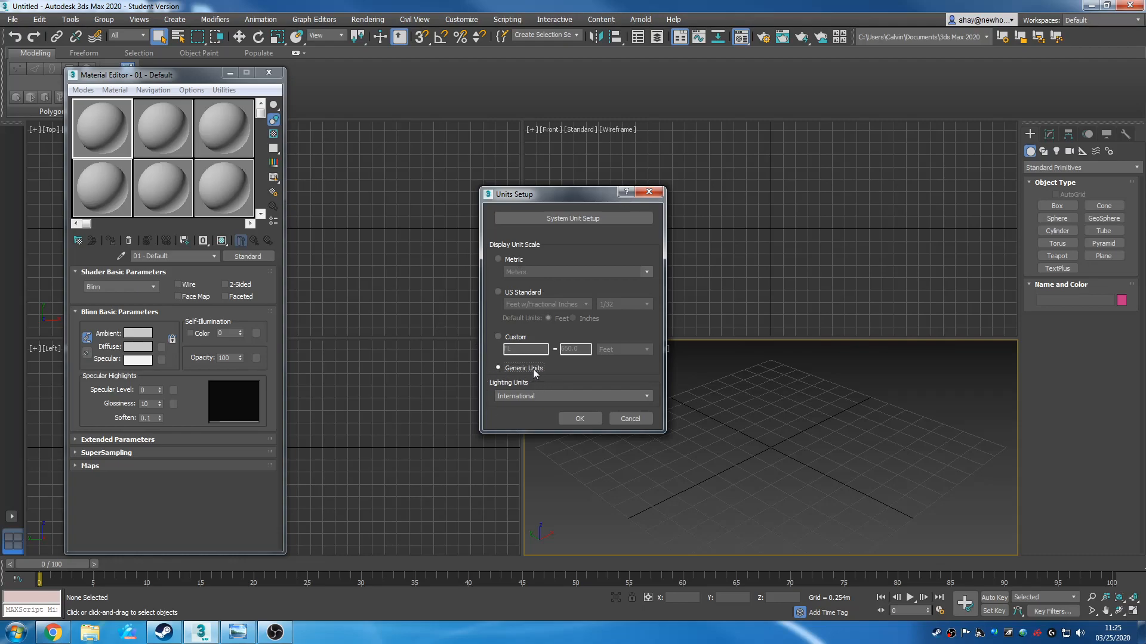
left_click(565, 419)
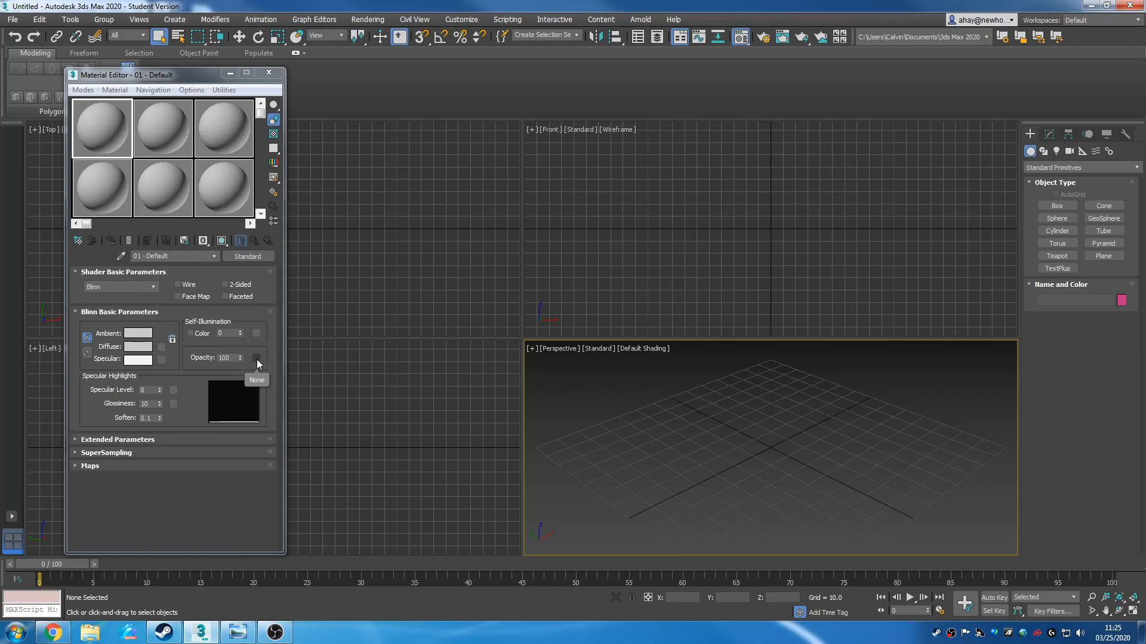
scroll(656, 424, "down", 3)
scroll(671, 436, "up", 3)
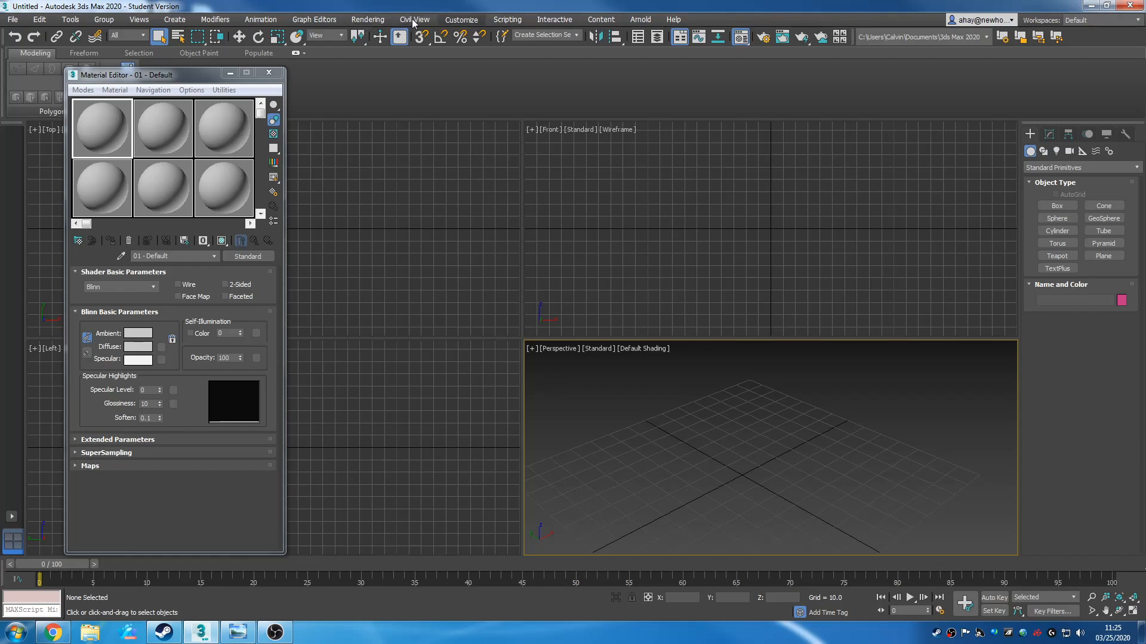
Check in the preferences that the viewport display driver is Nitrous Direct3D 11 (Recommended)
left_click(462, 20)
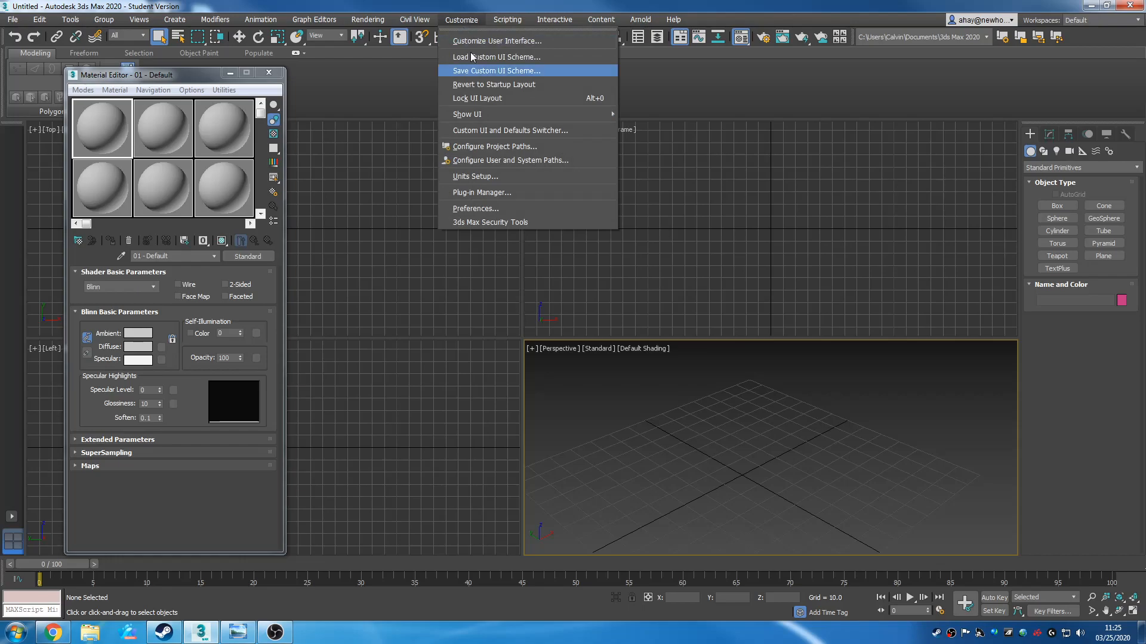
left_click(466, 208)
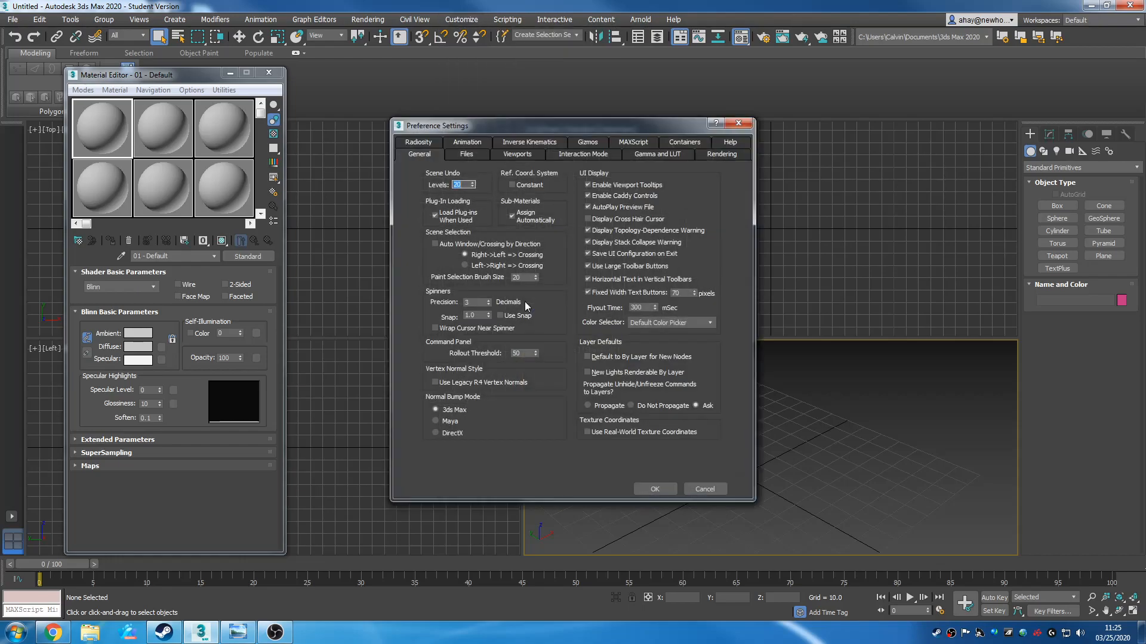
left_click(518, 154)
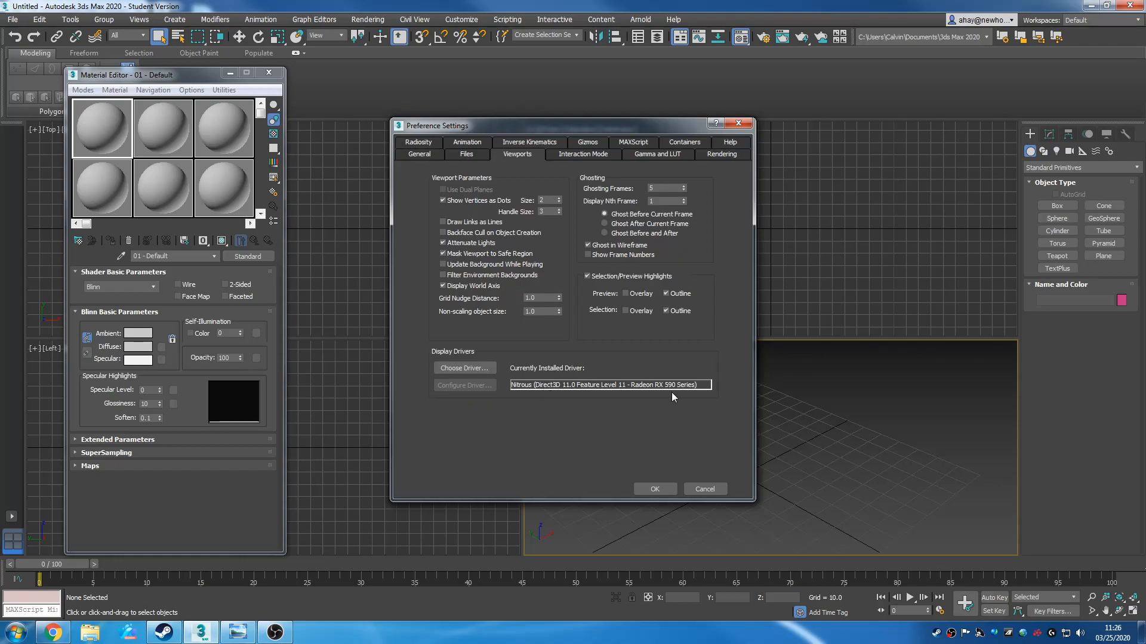
left_click(465, 368)
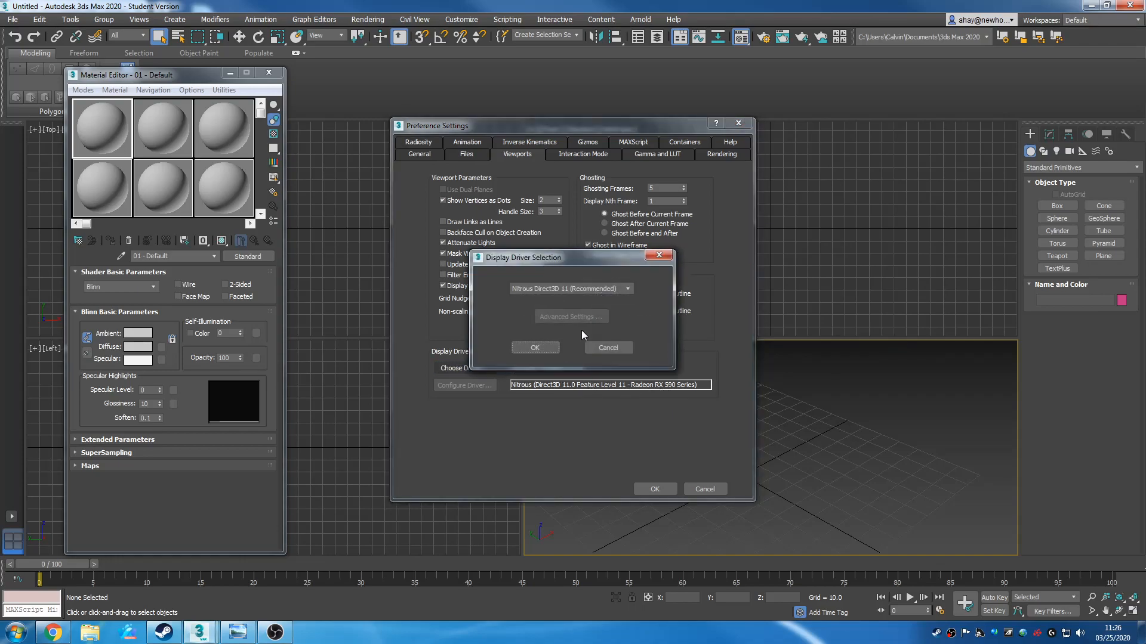
left_click(608, 289)
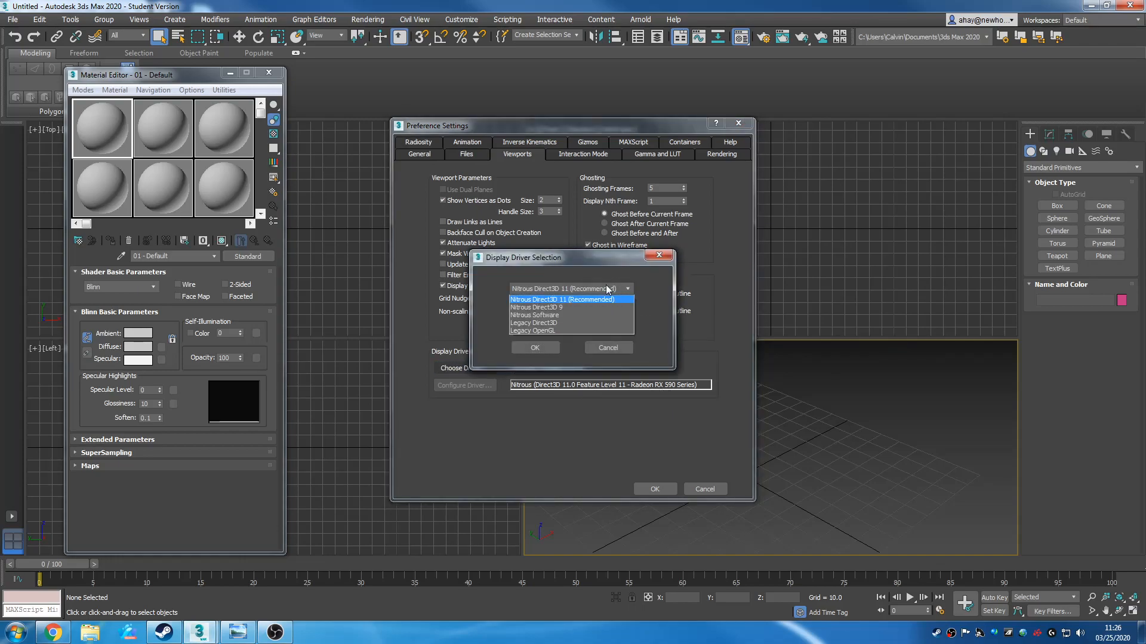
left_click(564, 300)
left_click(614, 349)
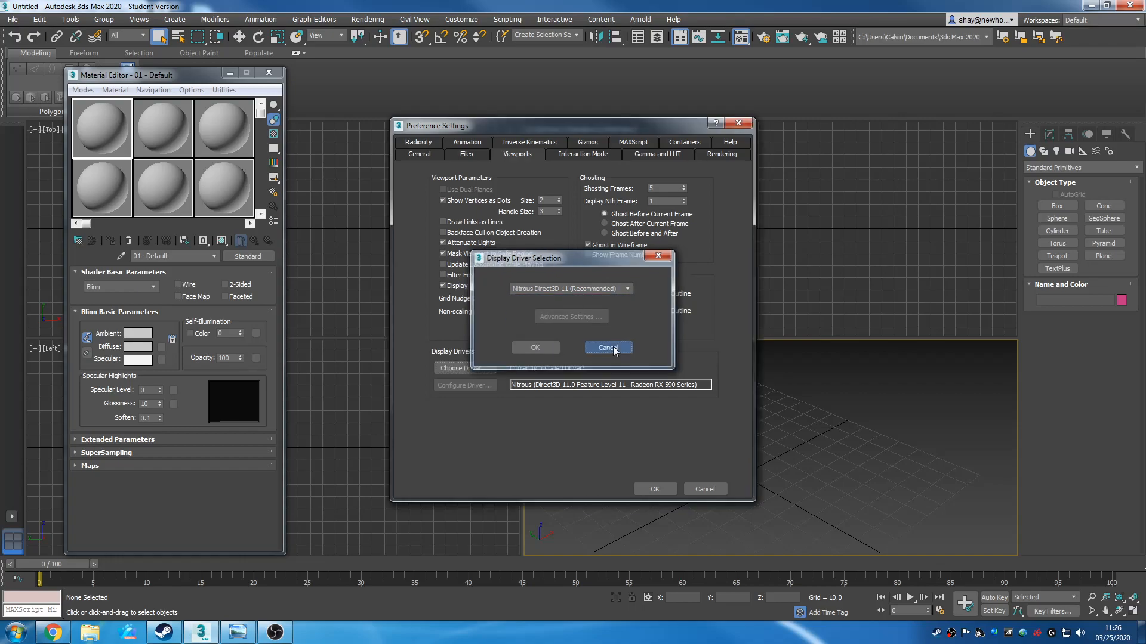
left_click(655, 488)
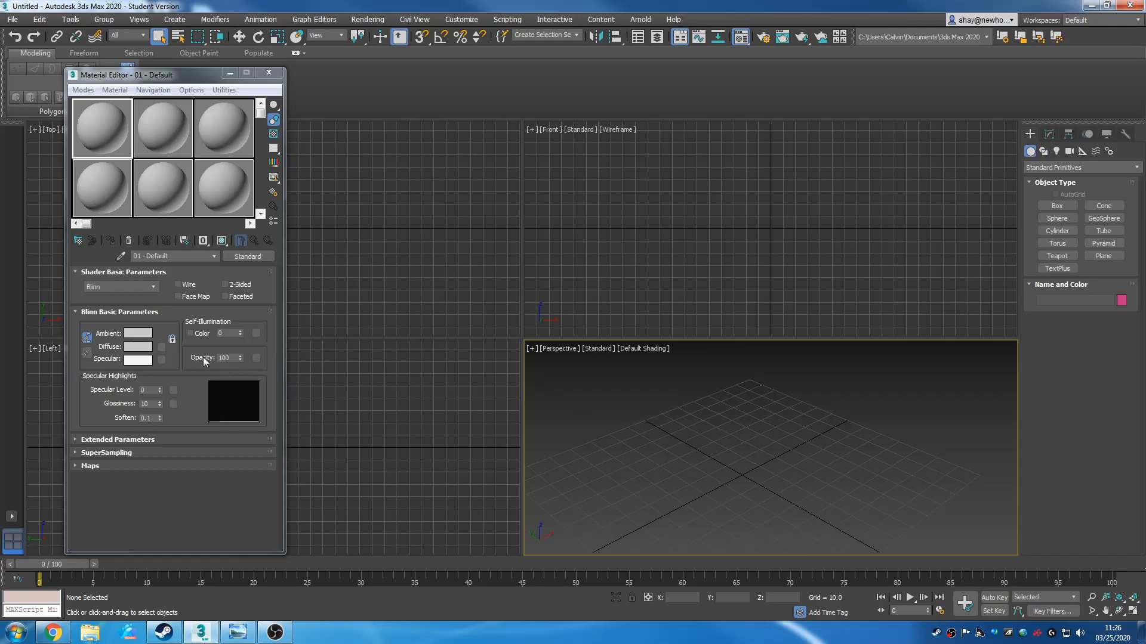
Assign a Color Correction map to the opacity of the 01 - Default material
left_click(257, 358)
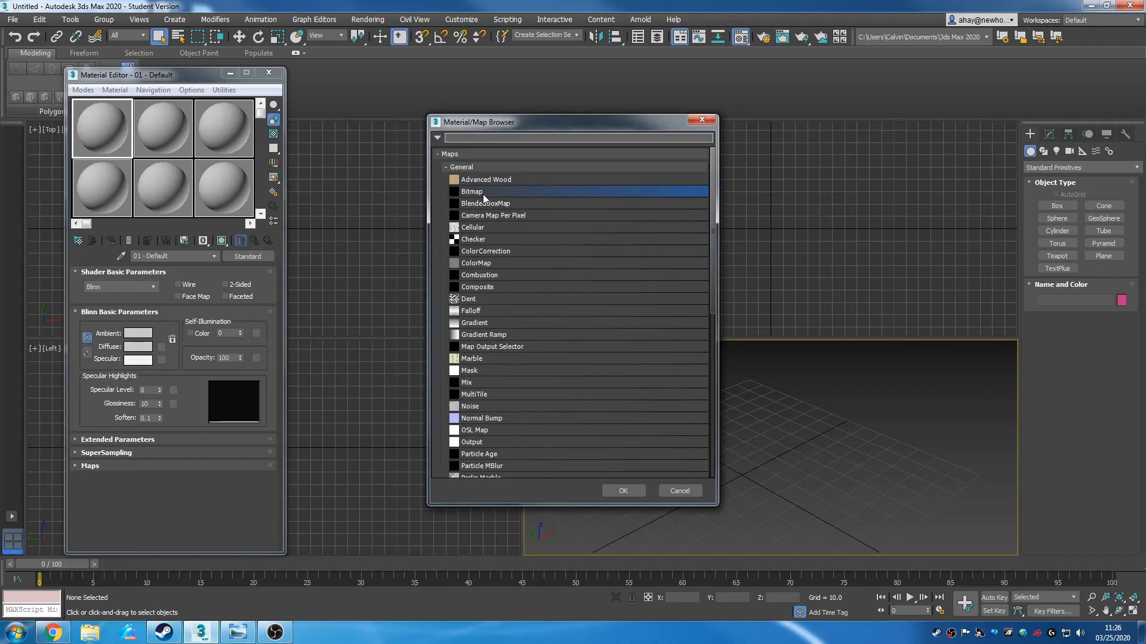
left_click(495, 252)
left_click(609, 489)
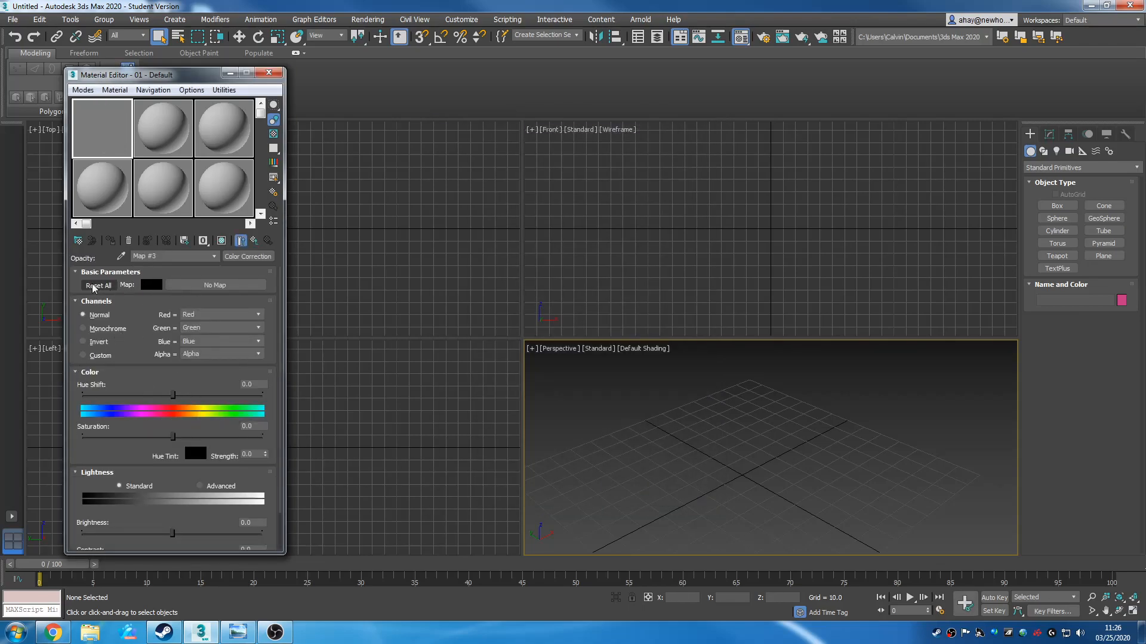
Load the speeder_bike-02673 image from the Speeder Bike folder as a Bitmap inside the Color Correction map
left_click(205, 285)
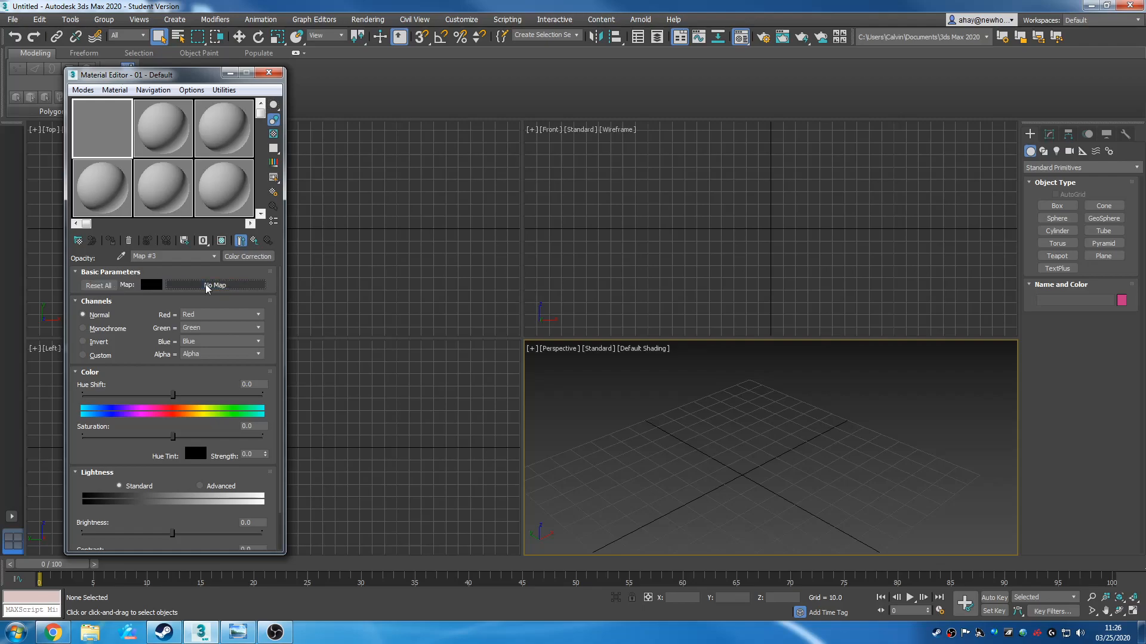
left_click(223, 286)
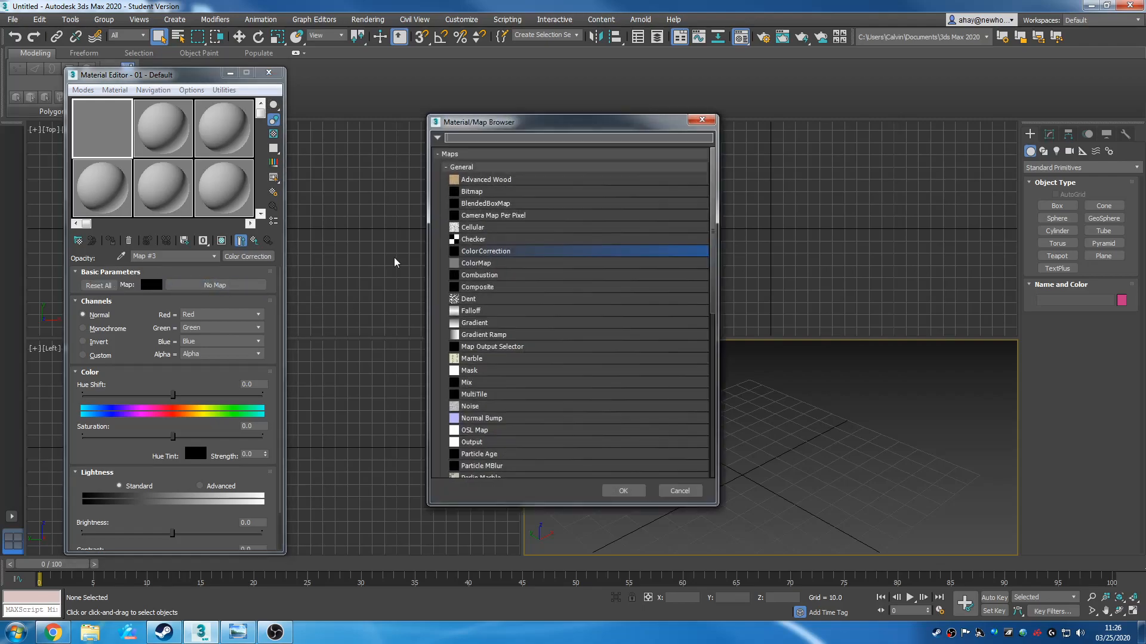
left_click(482, 192)
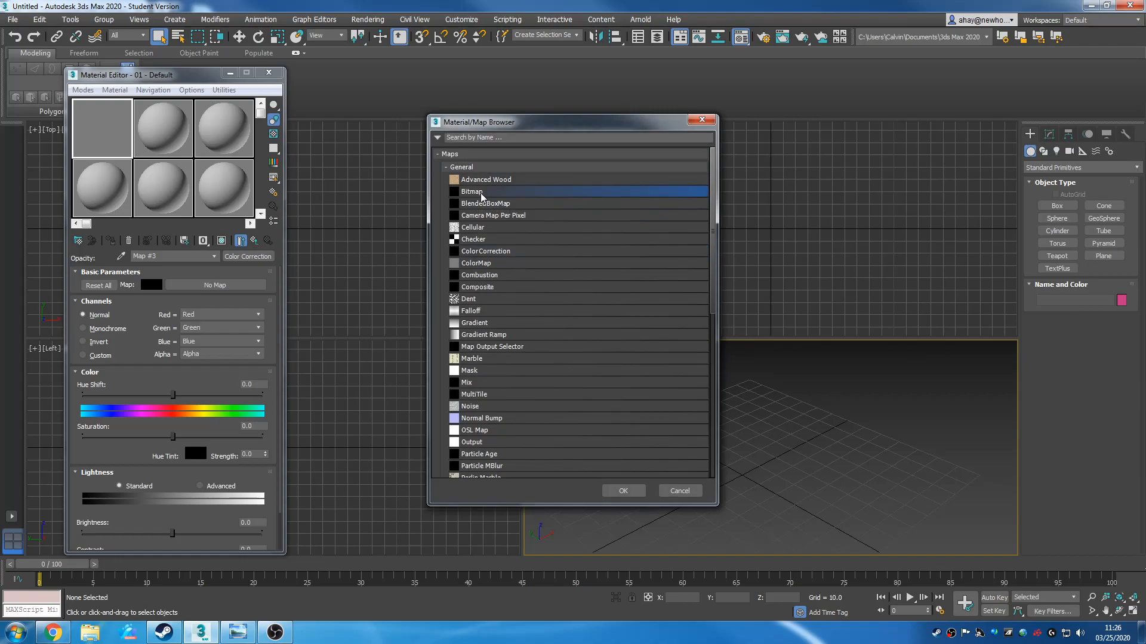
double_click(482, 194)
left_click_drag(236, 30, 528, 122)
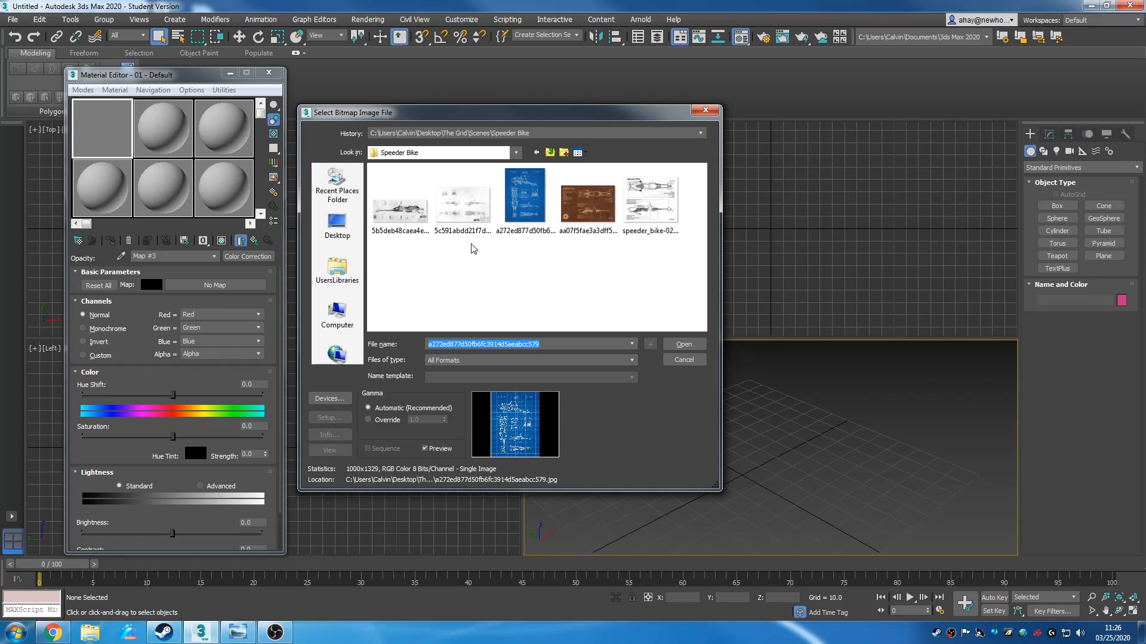
left_click(638, 212)
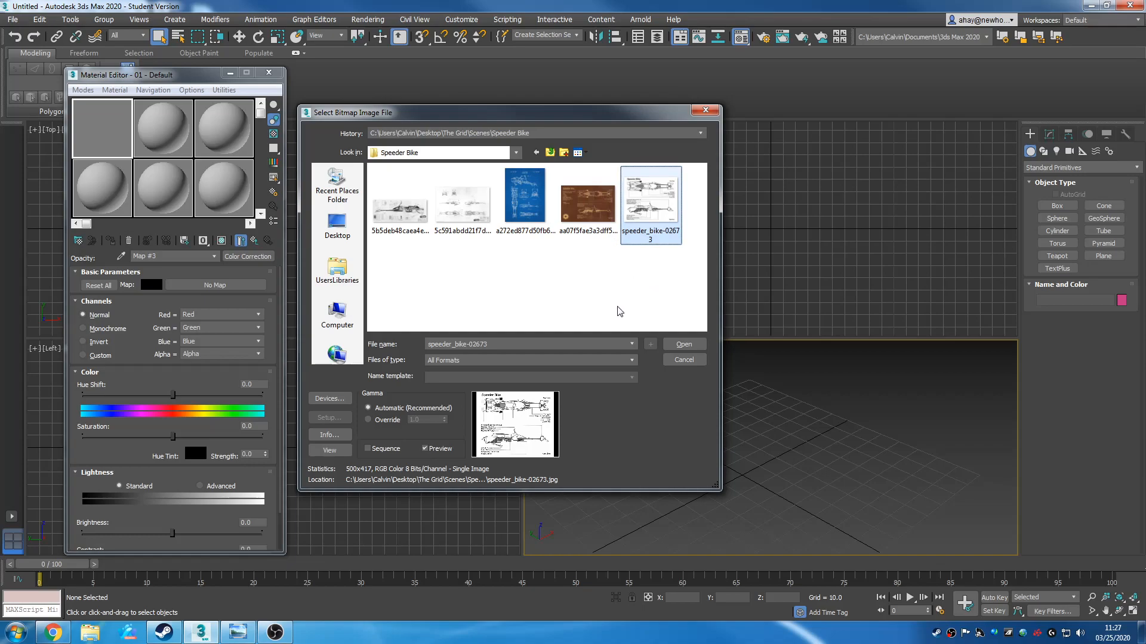
left_click(685, 345)
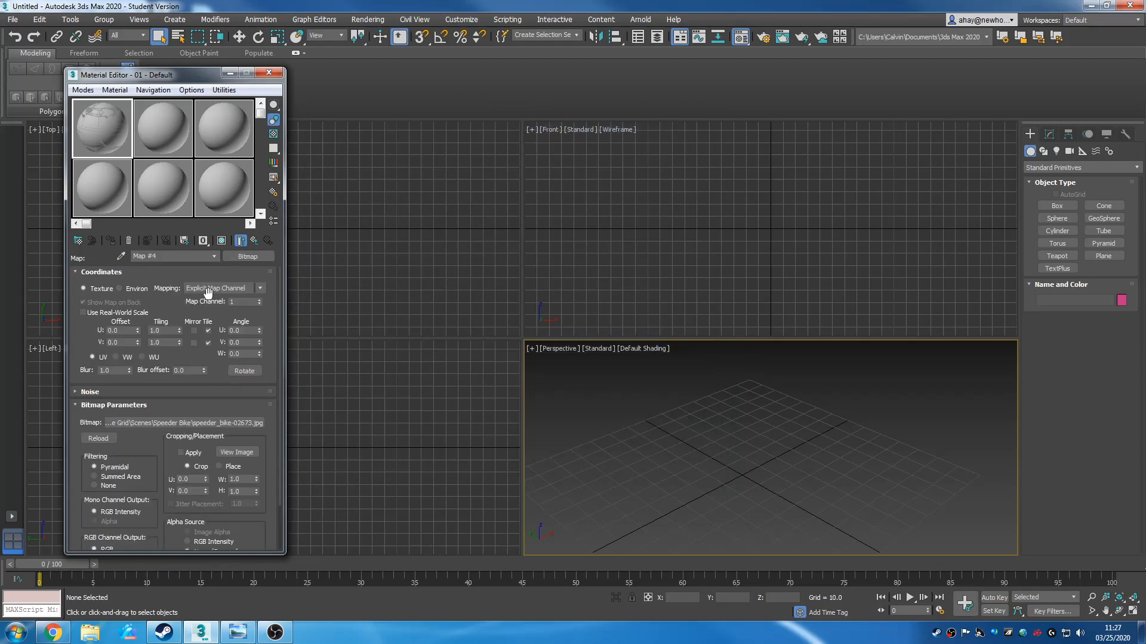
Return to the Color Correction map and set its channels to Invert
left_click(213, 256)
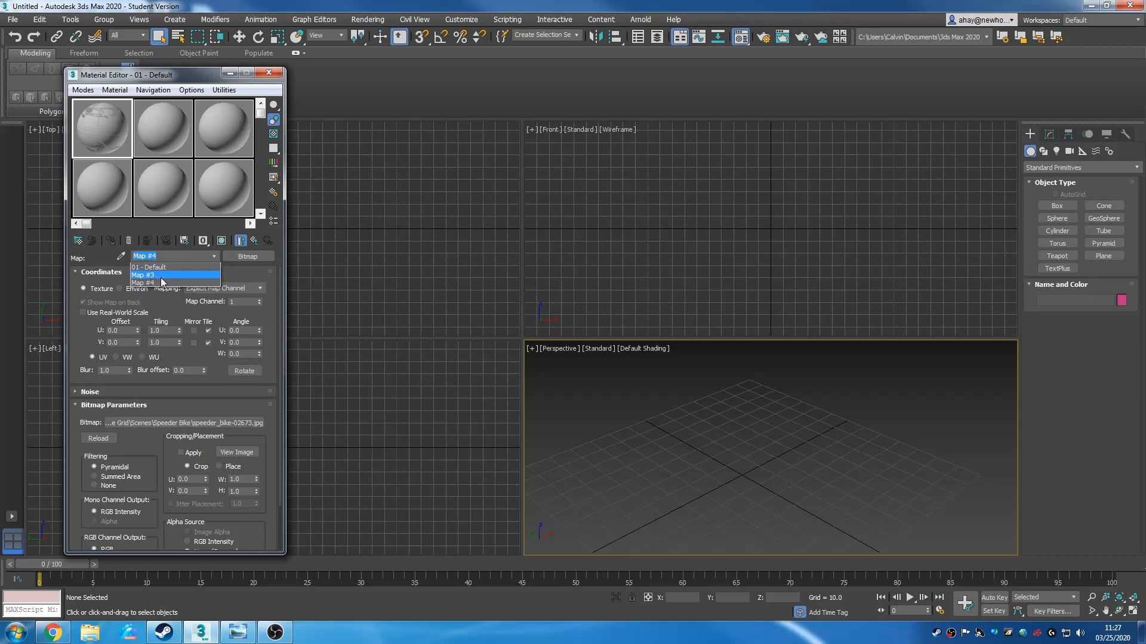
left_click(218, 254)
left_click(216, 255)
left_click(167, 276)
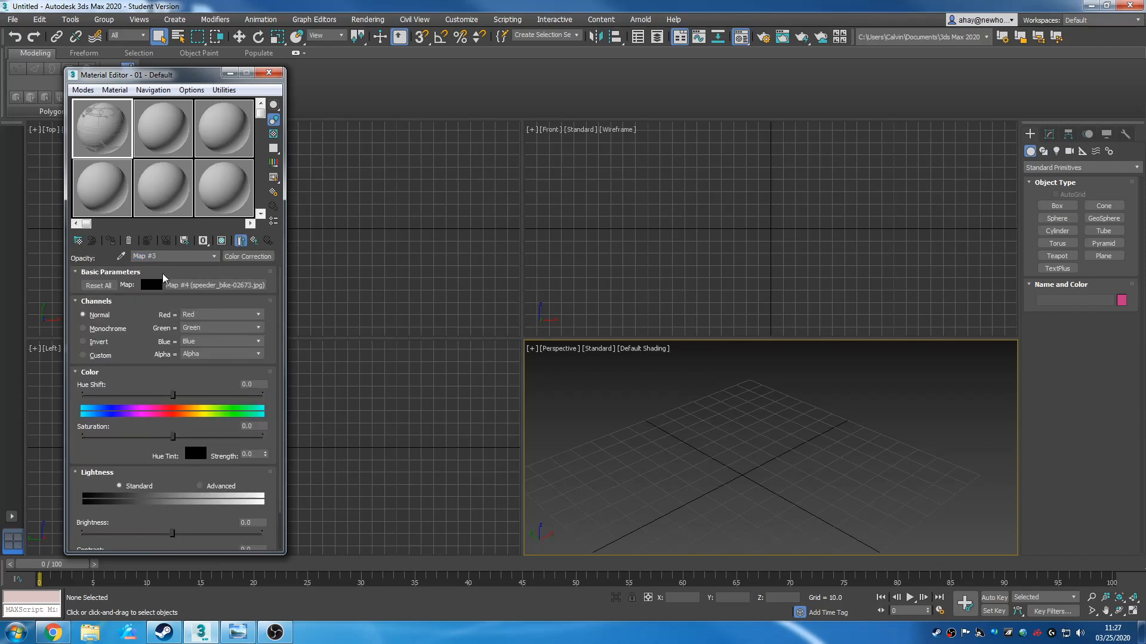
left_click(99, 341)
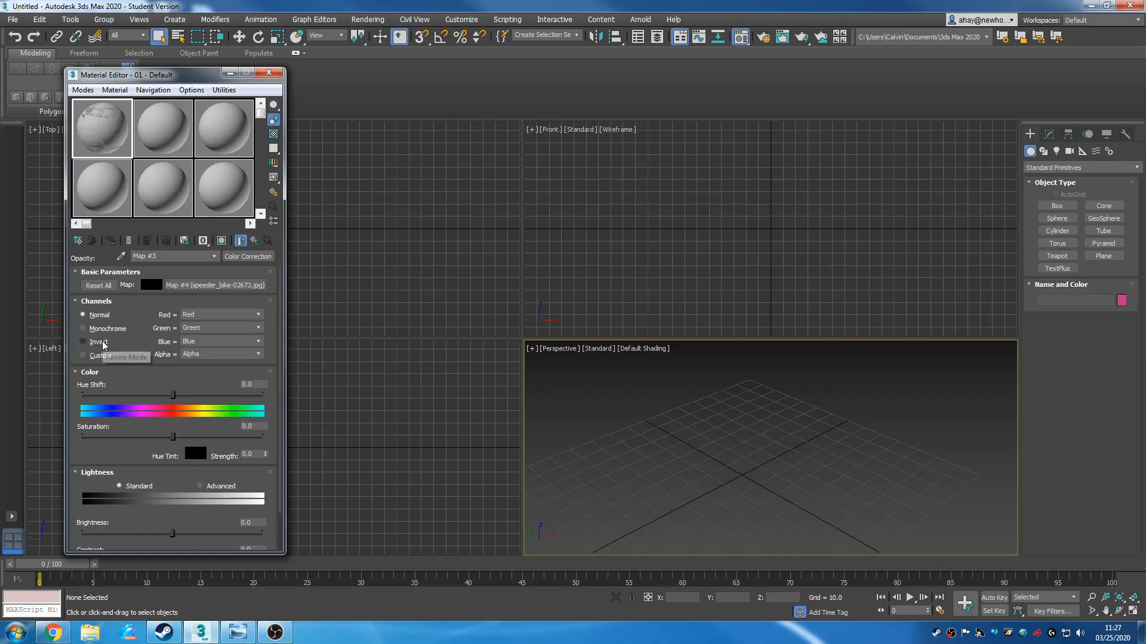
Open an enlarged preview of the first sample beside the Material Editor, and return to the 01 - Default material's top level
double_click(116, 132)
left_click_drag(623, 357, 740, 470)
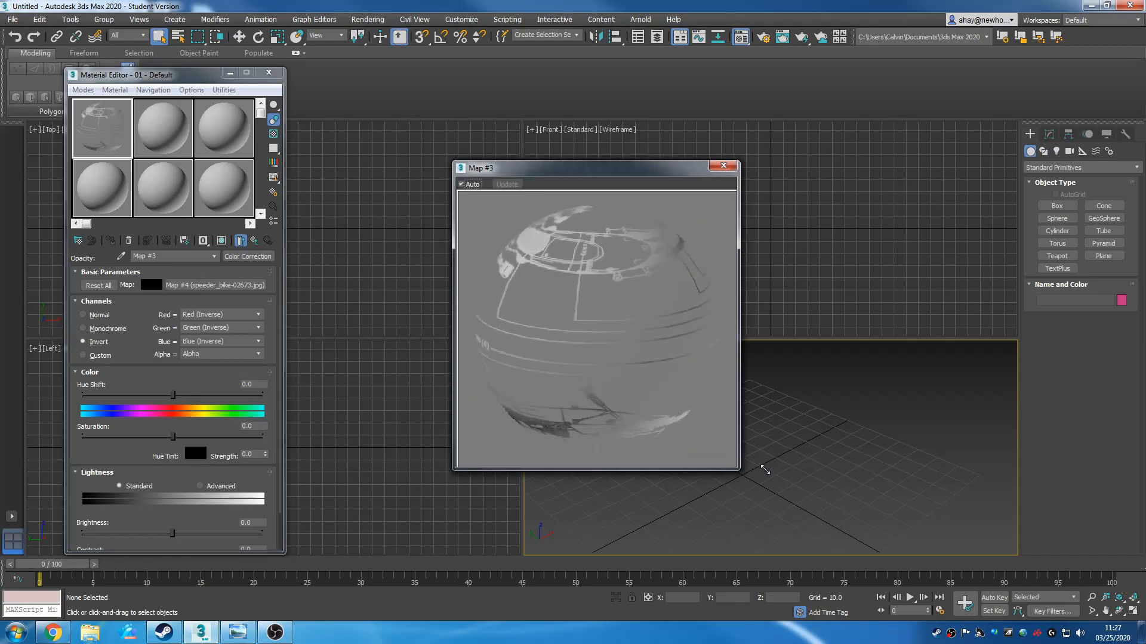
left_click_drag(556, 177, 459, 126)
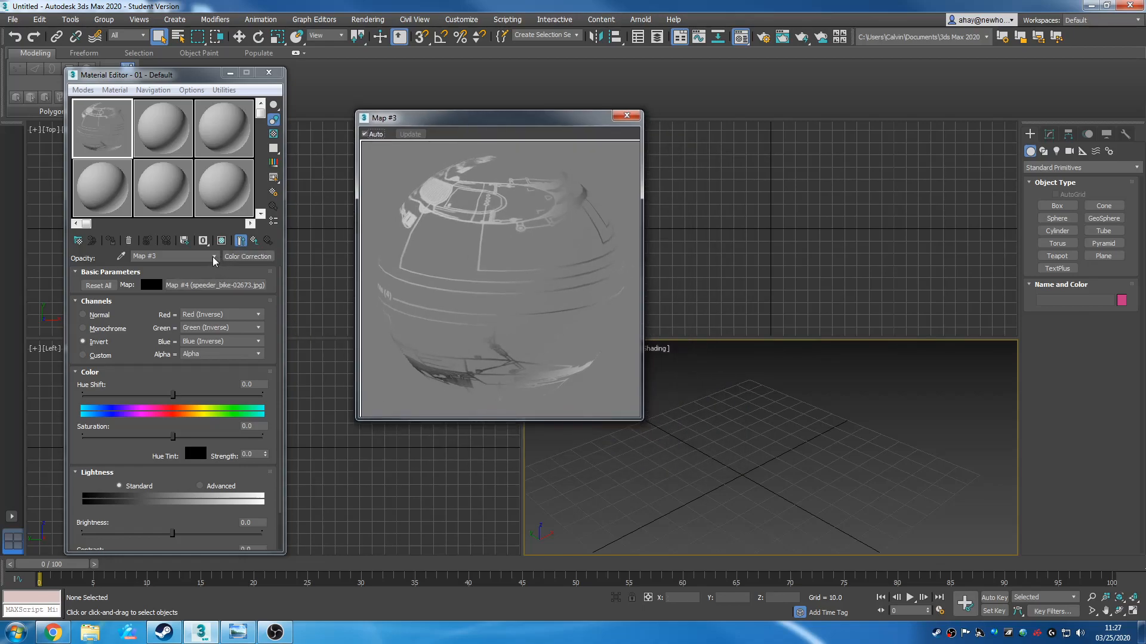
left_click(213, 257)
left_click(179, 267)
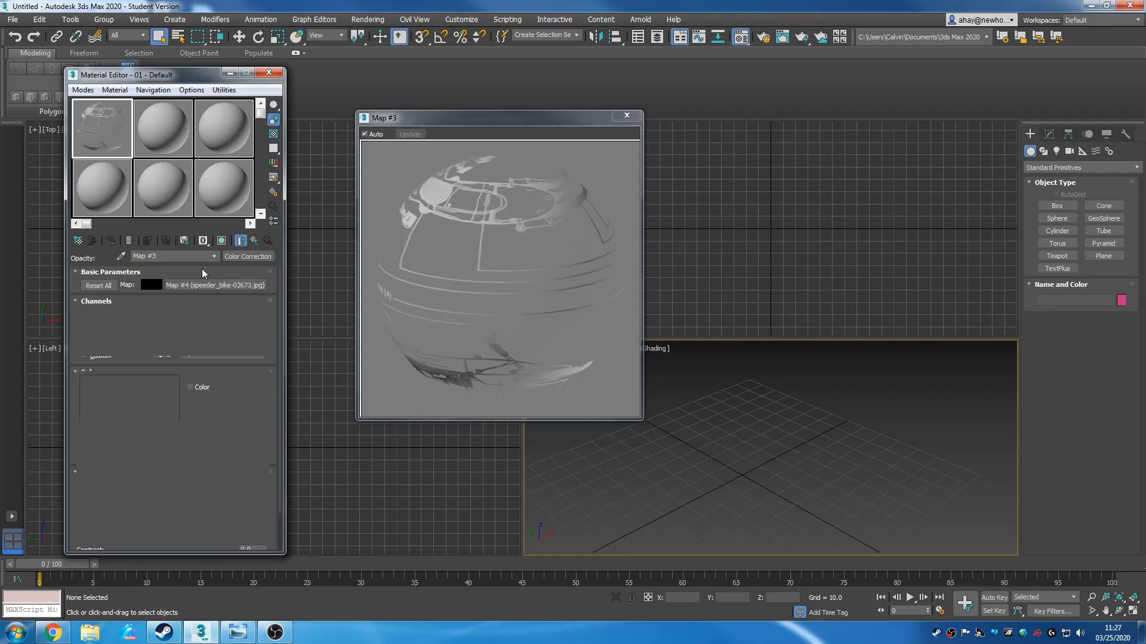
Enable self-illumination color on the 01 - Default material and set it to bright blue with red 0, green 192, blue 255
left_click(190, 333)
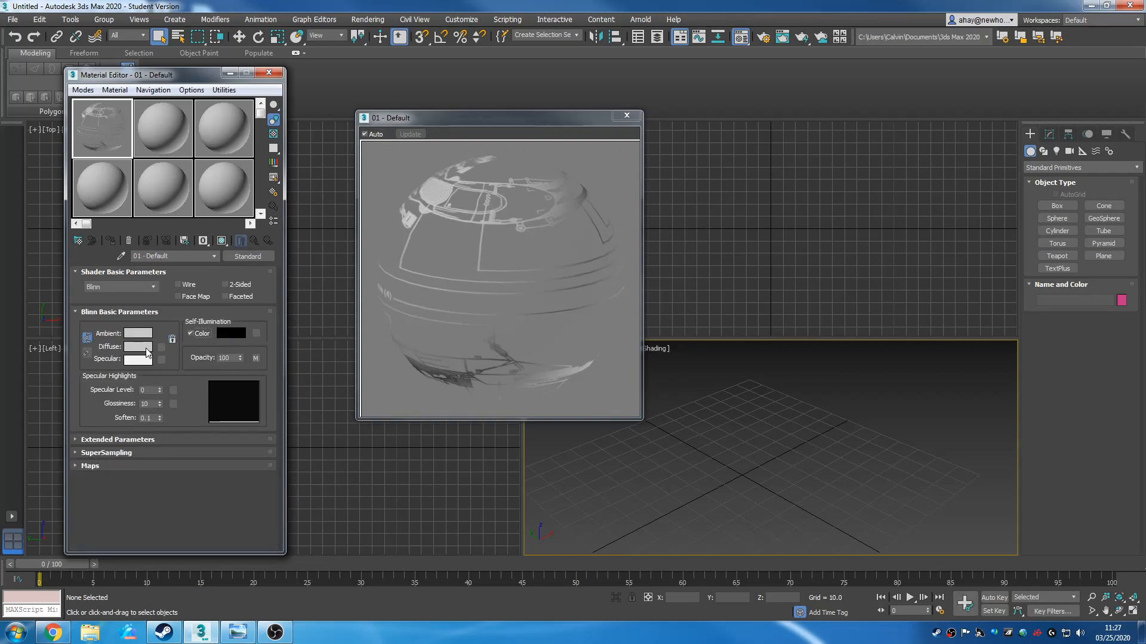
left_click(233, 333)
left_click_drag(297, 100, 293, 78)
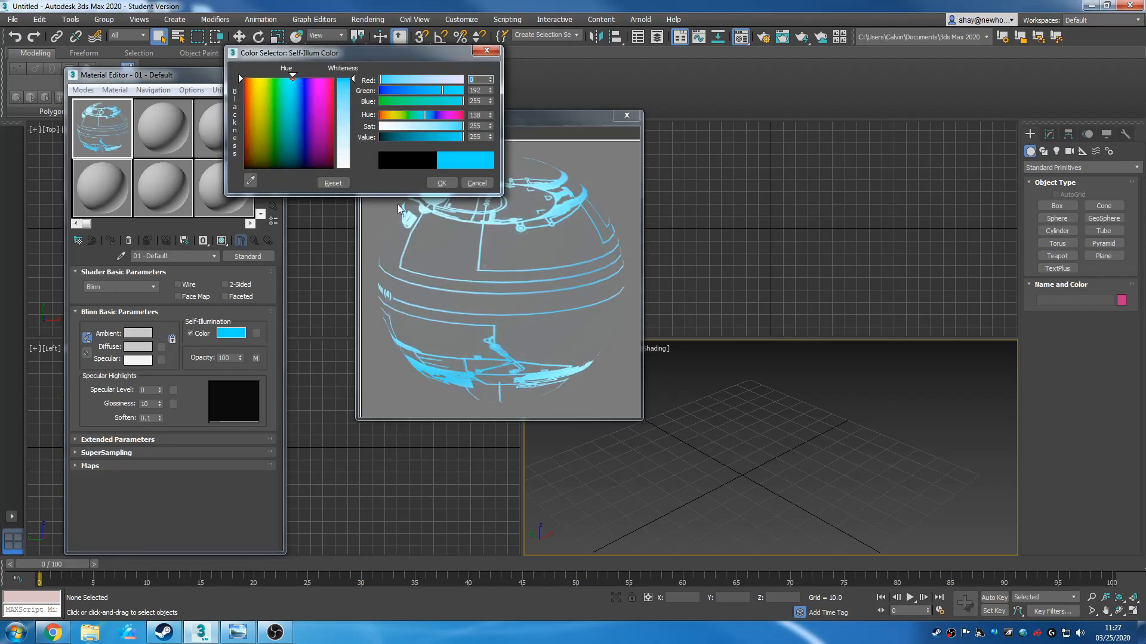
left_click(443, 183)
Copy the blue self-illumination color onto the material's diffuse color, and close the enlarged sample preview
left_click_drag(233, 334, 137, 347)
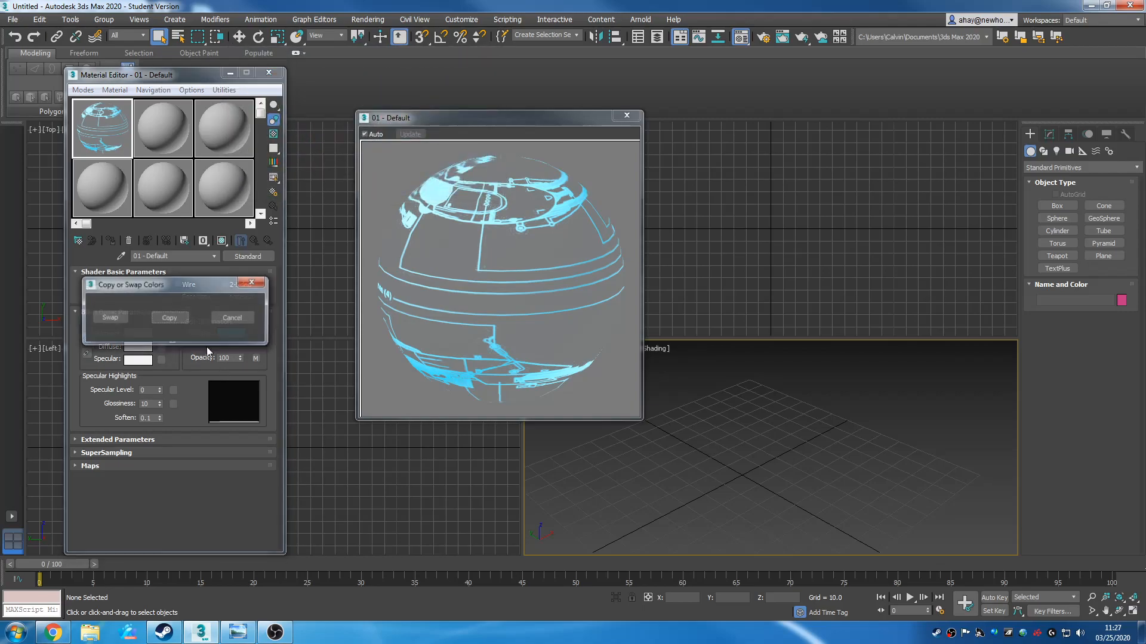
left_click(169, 318)
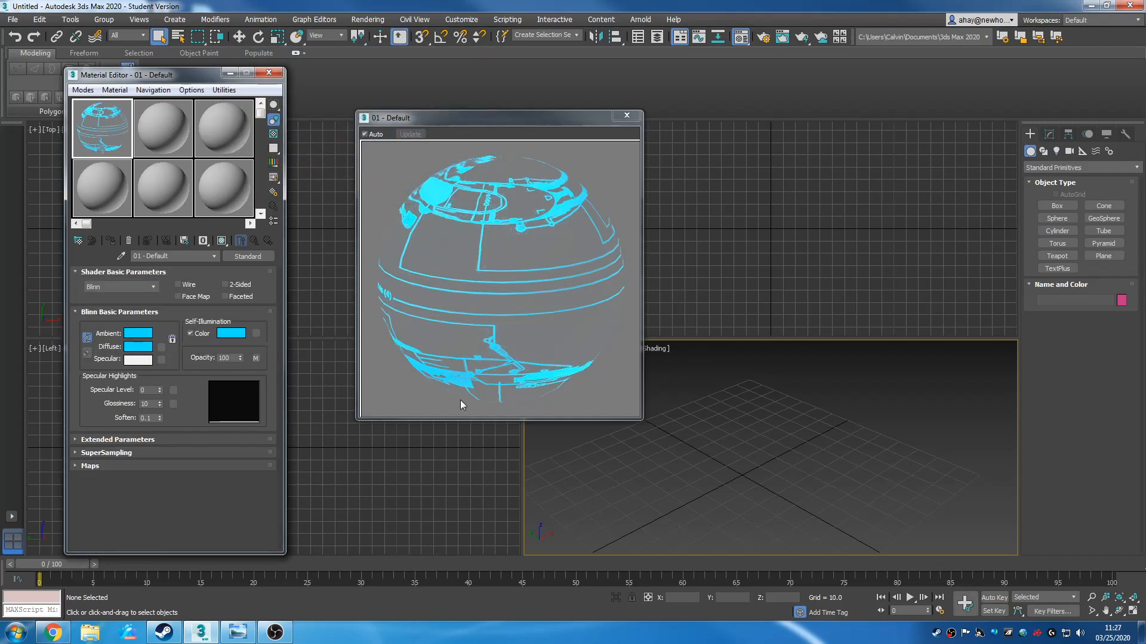
left_click(552, 259)
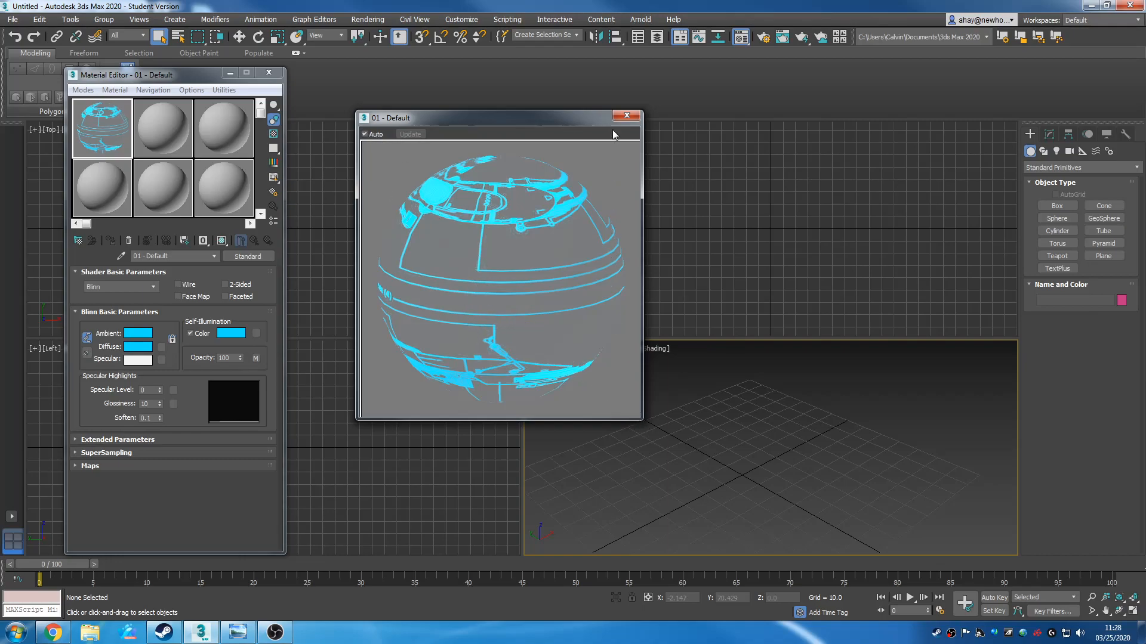
left_click(626, 115)
Inspect the first sample in an enlarged preview once more, and close that preview
mouse_move(722, 417)
middle_mouse_down()
mouse_move(736, 408)
mouse_move(722, 431)
middle_mouse_up()
scroll(722, 431, "down", 5)
scroll(724, 431, "up", 6)
scroll(725, 431, "down", 3)
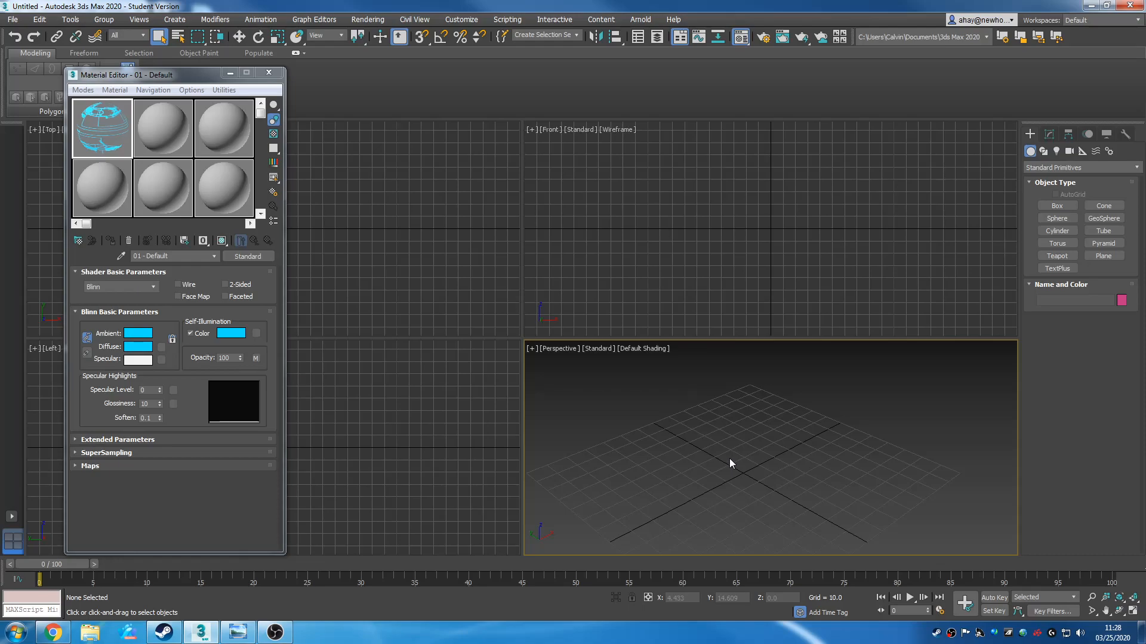
double_click(123, 141)
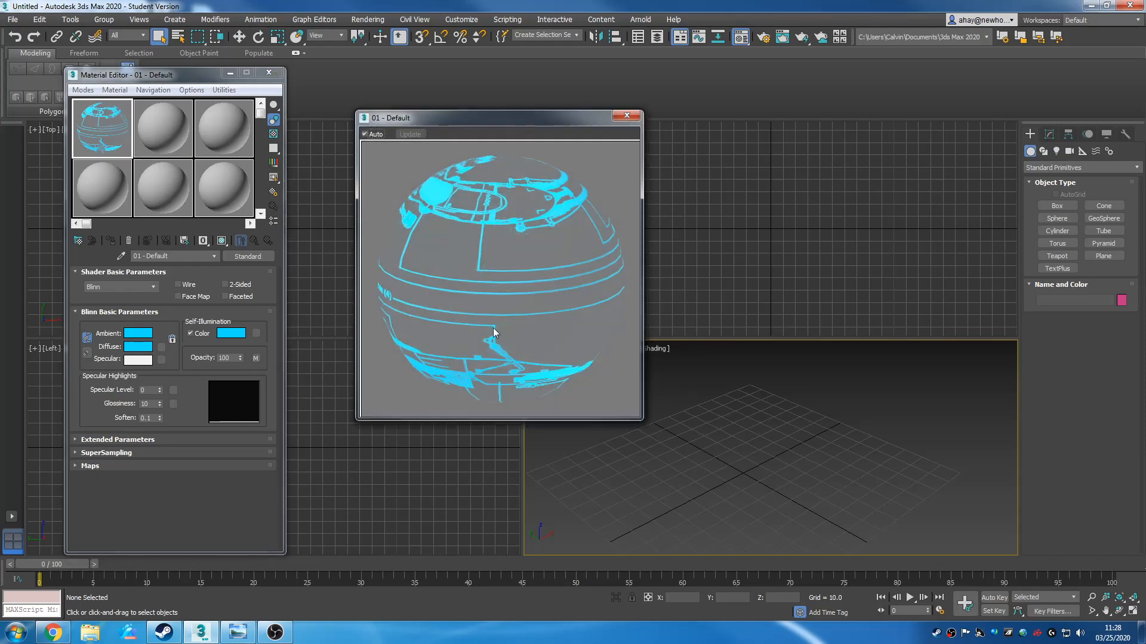
left_click(624, 116)
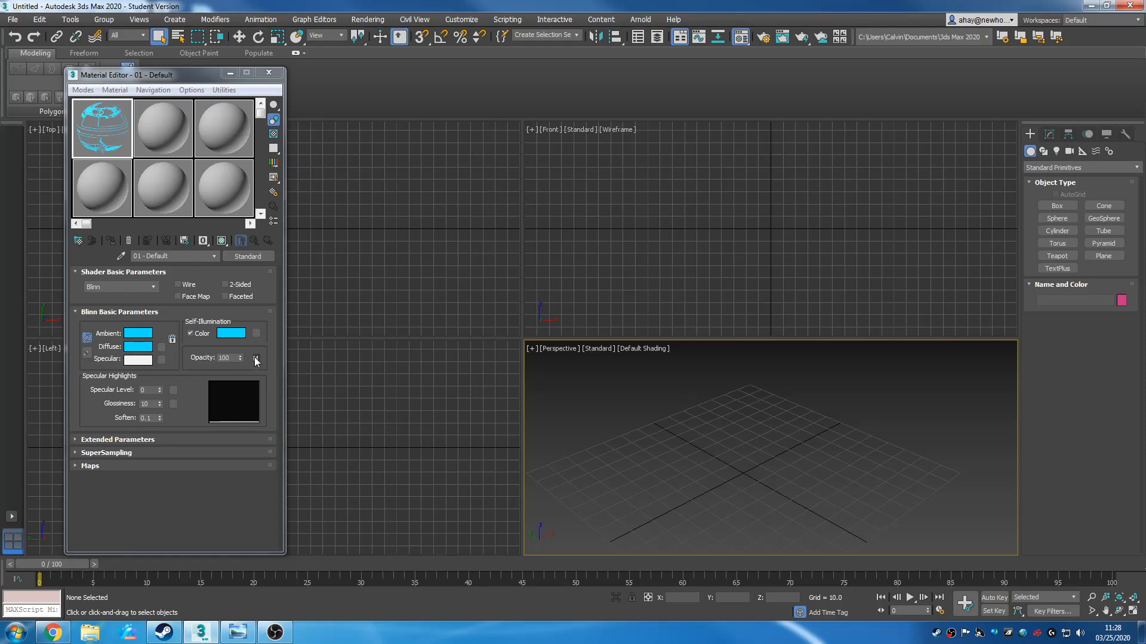
Follow the opacity map through Color Correction to its bitmap, and check the speeder_bike-02673 image's pixel dimensions without replacing the file
left_click(119, 465)
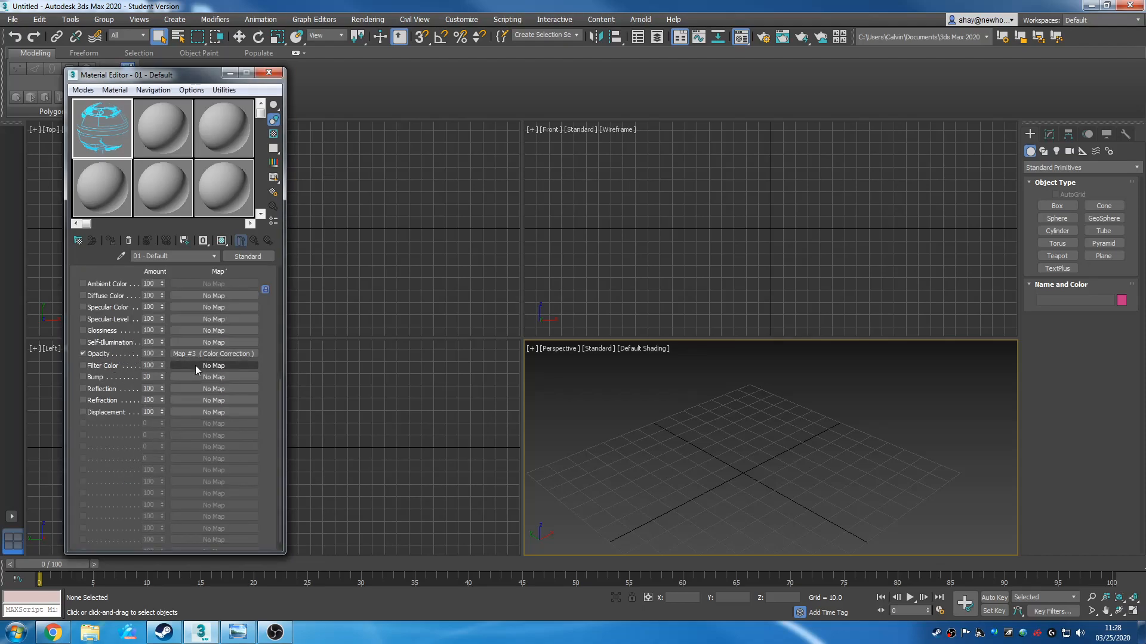
scroll(221, 453, "up", 6)
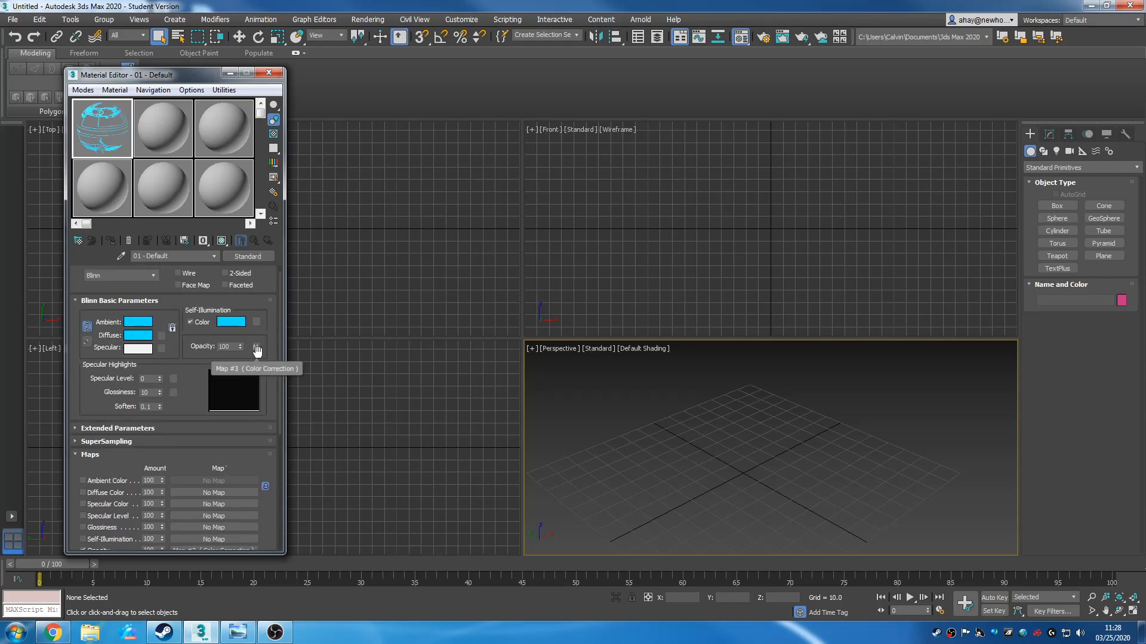
scroll(253, 411, "down", 2)
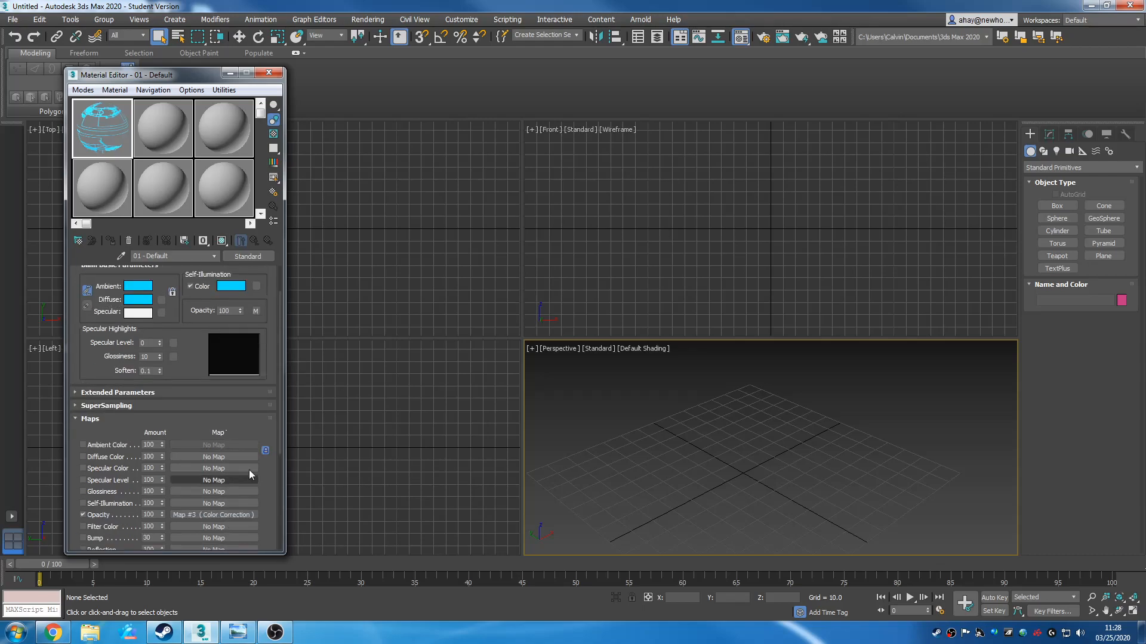
left_click(214, 514)
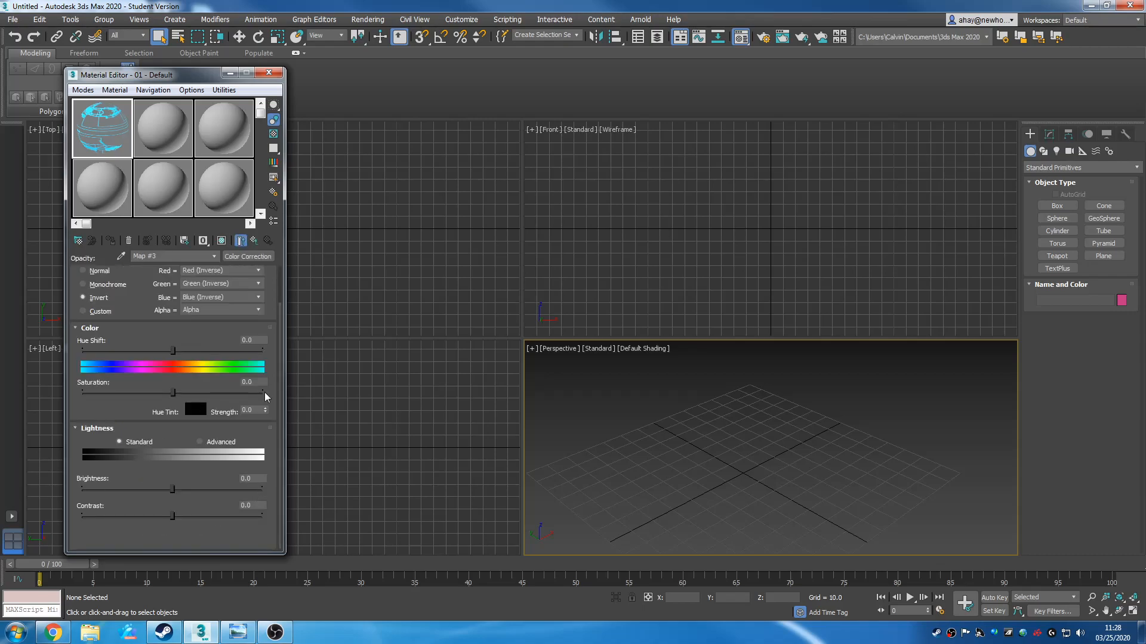
scroll(277, 367, "up", 2)
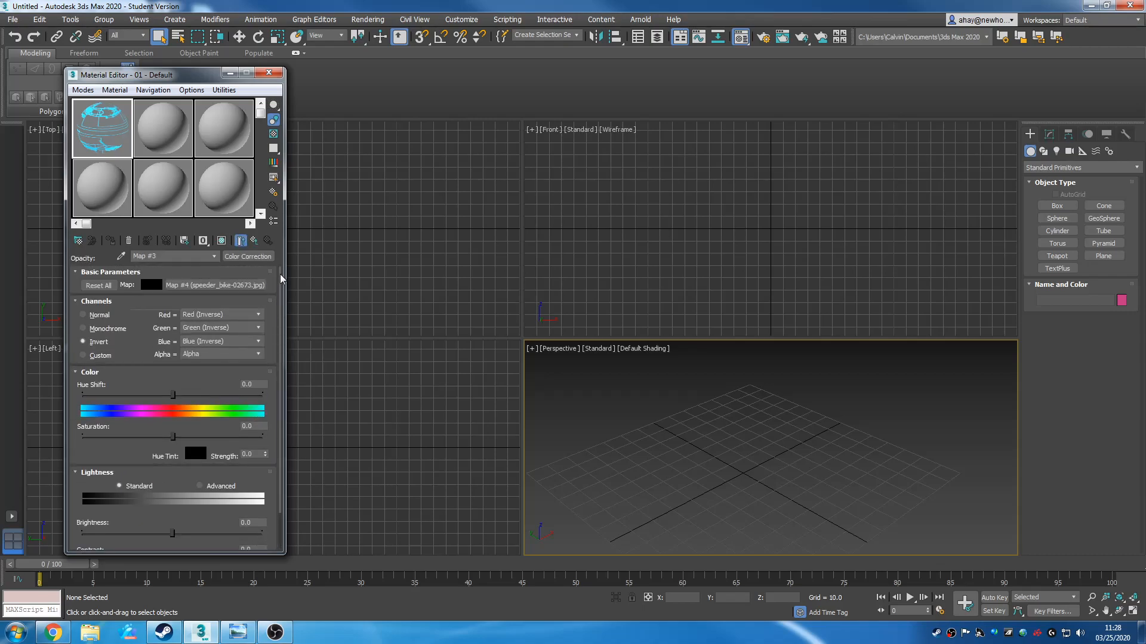
left_click(187, 286)
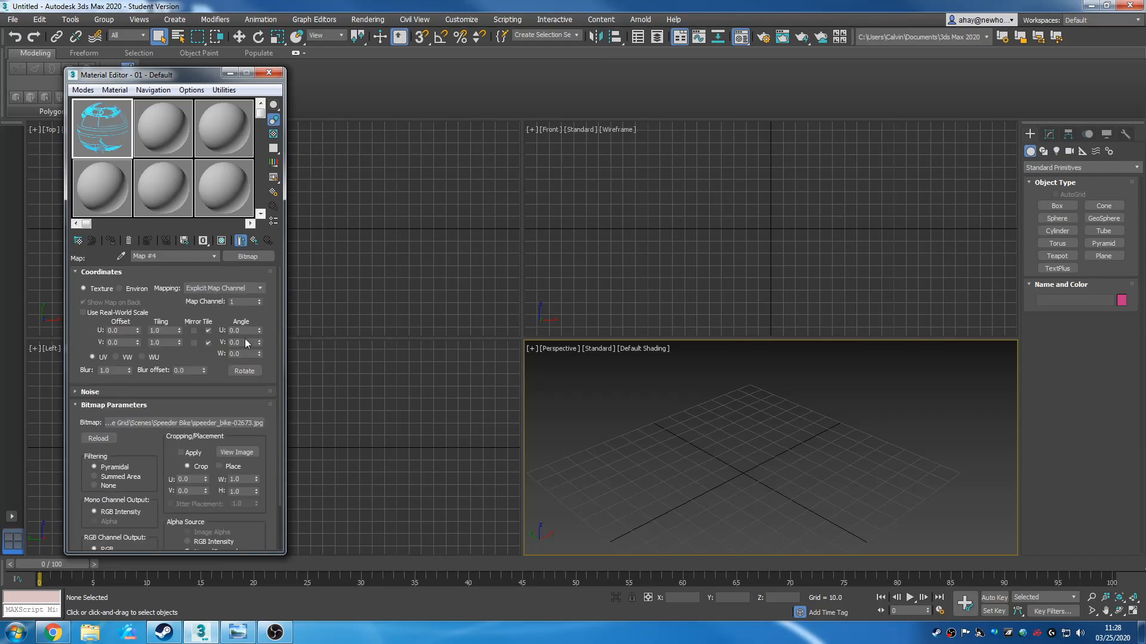
left_click(137, 424)
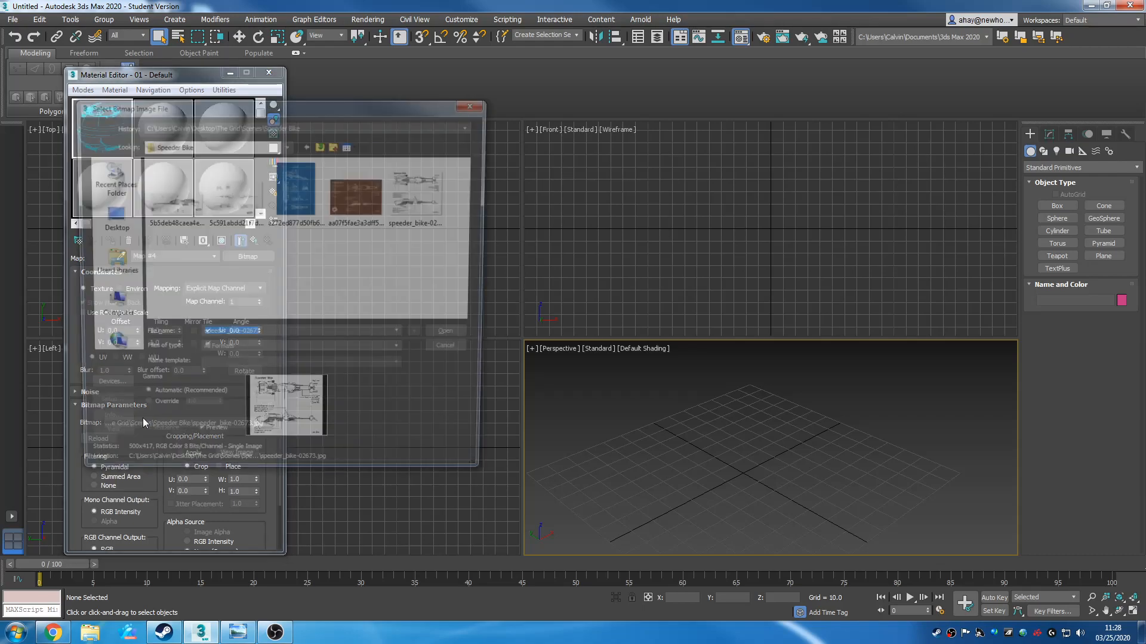
left_click_drag(358, 94, 537, 89)
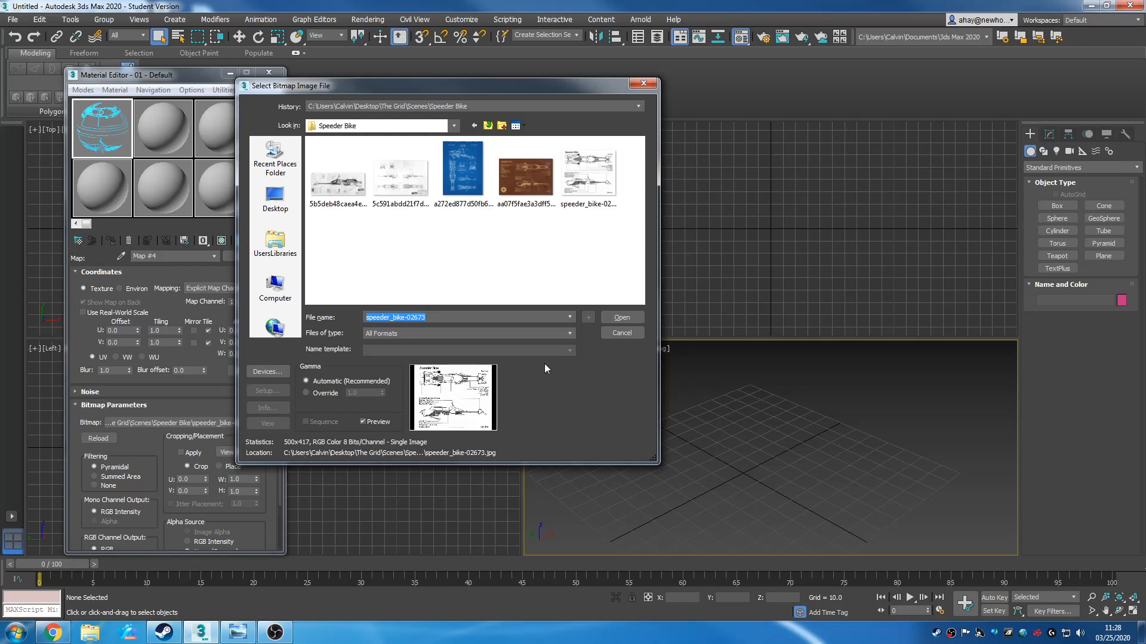
left_click(612, 332)
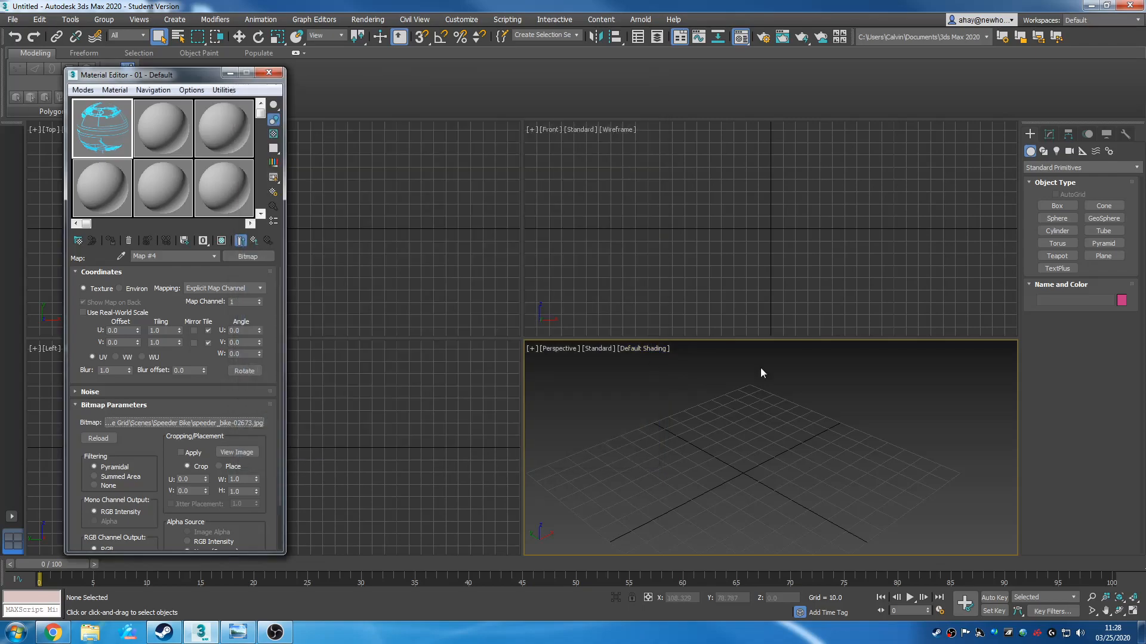
Draw a plane about 163 long and 105 wide over the grid in the Perspective viewport
left_click(1117, 255)
scroll(748, 423, "down", 5)
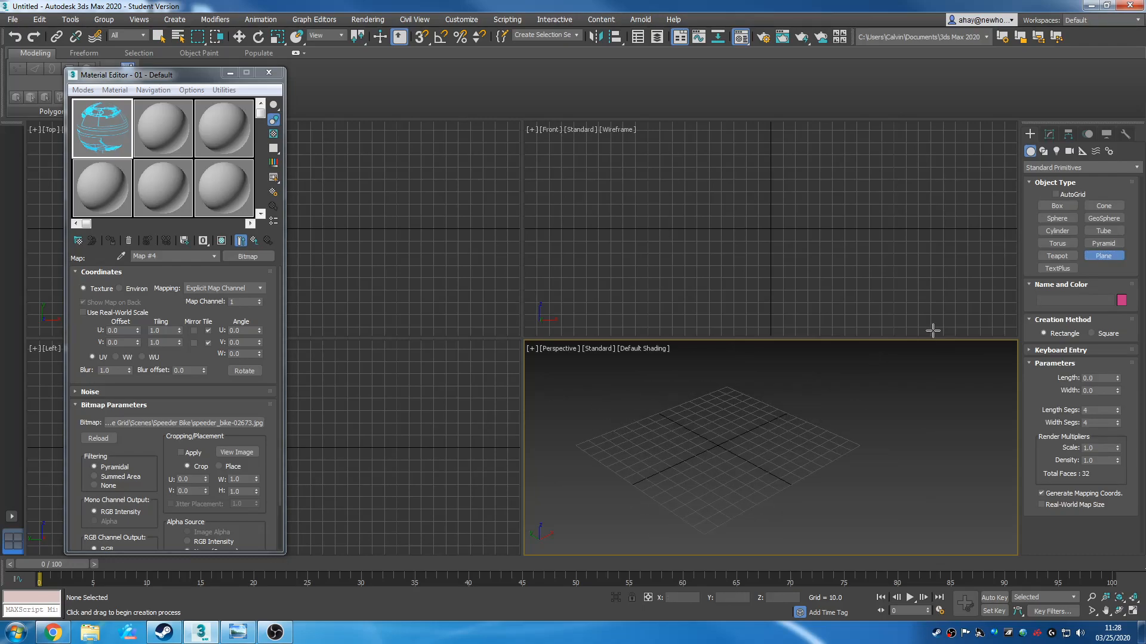
left_click_drag(607, 424, 872, 452)
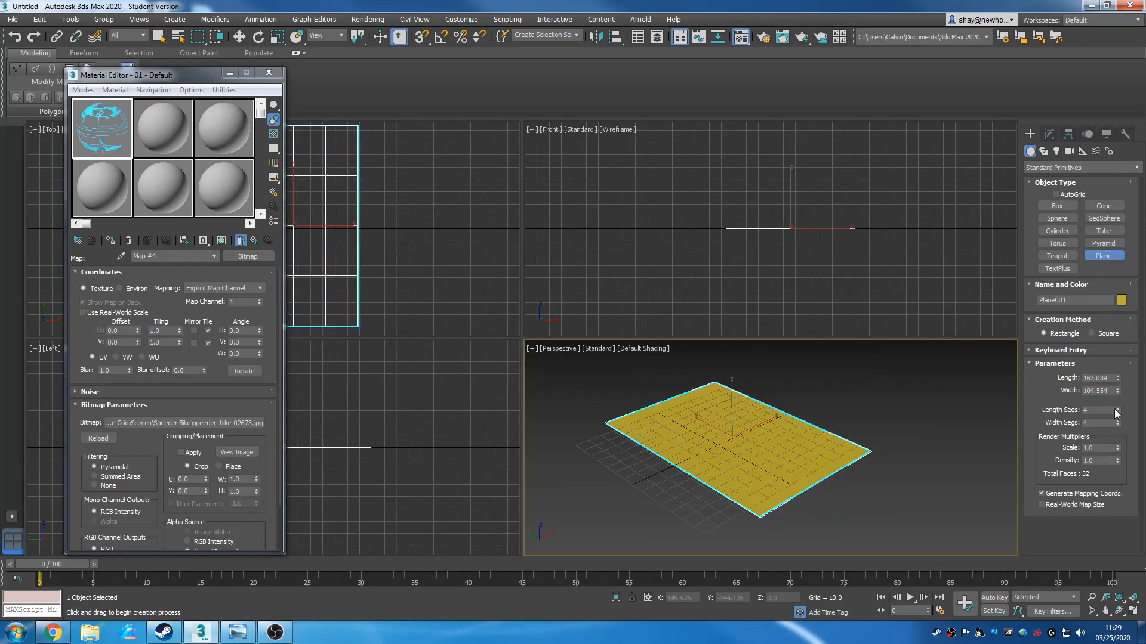
Set the plane's length to 417 and its width to 500, and fit it in the view
double_click(1106, 380)
type("417")
key("Return")
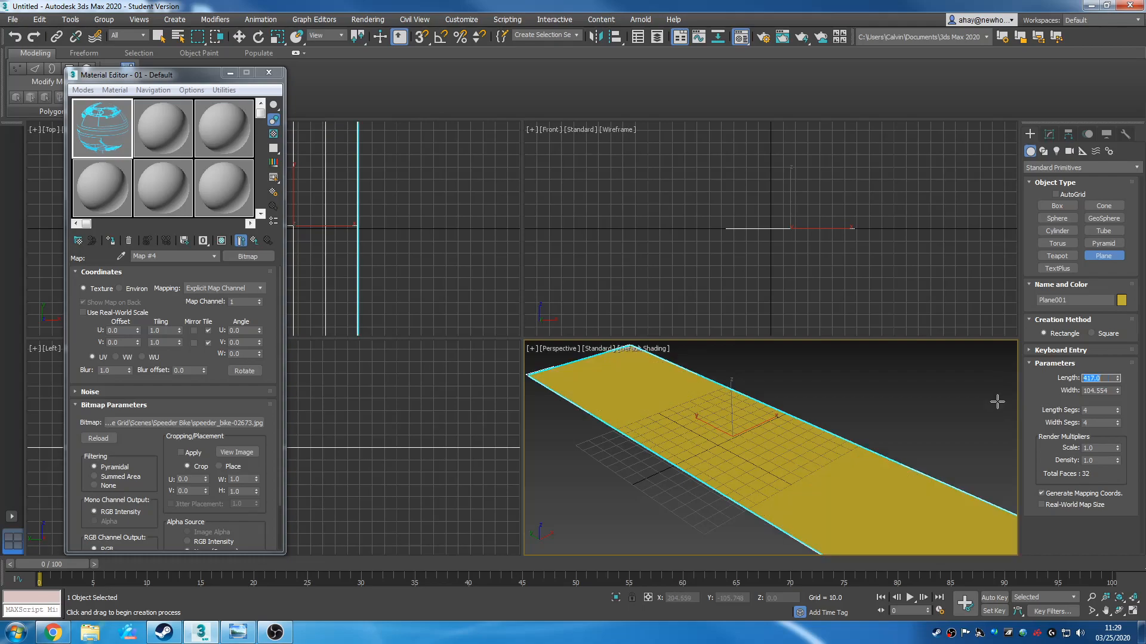
double_click(1108, 391)
type("500")
key("Return")
key("z")
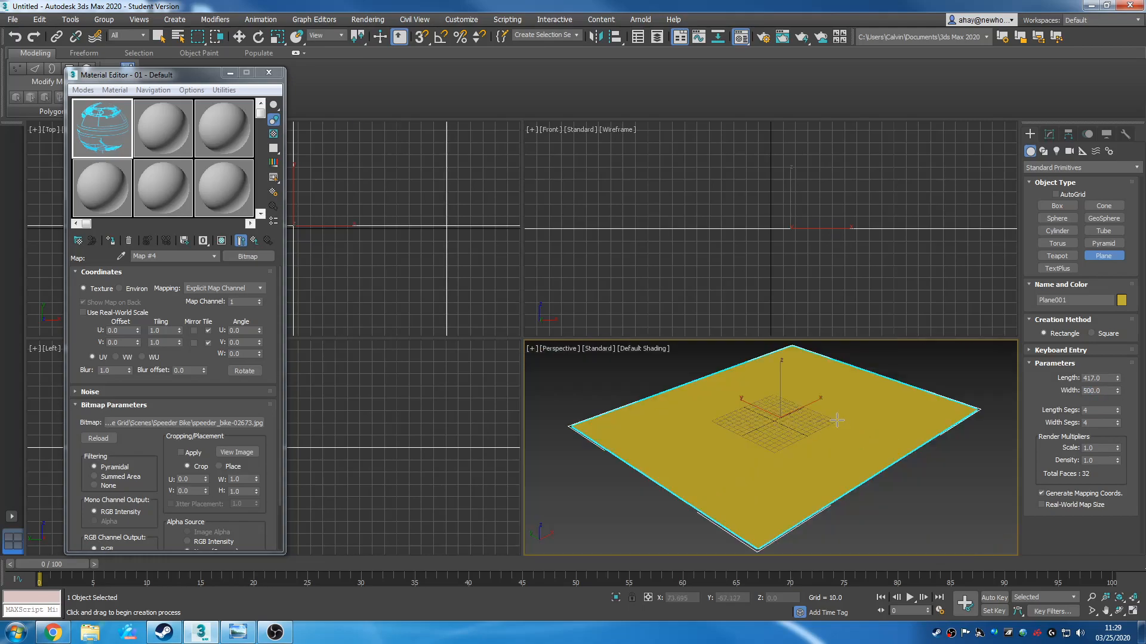
Center the plane on the world origin by setting its X and Y positions to 0
left_click(238, 36)
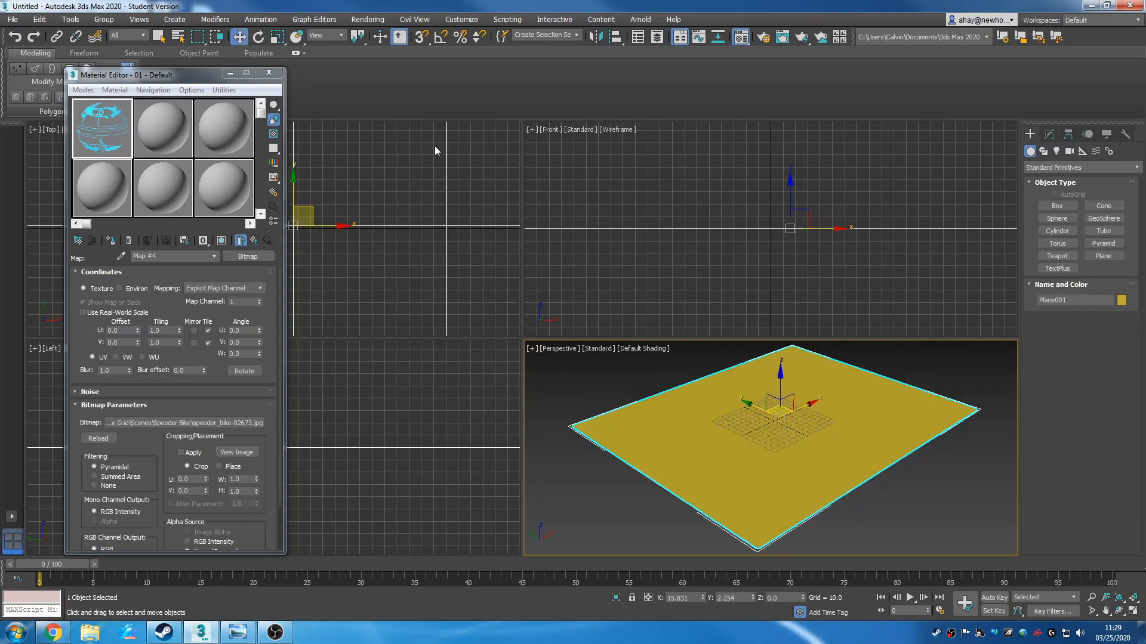
right_click(703, 598)
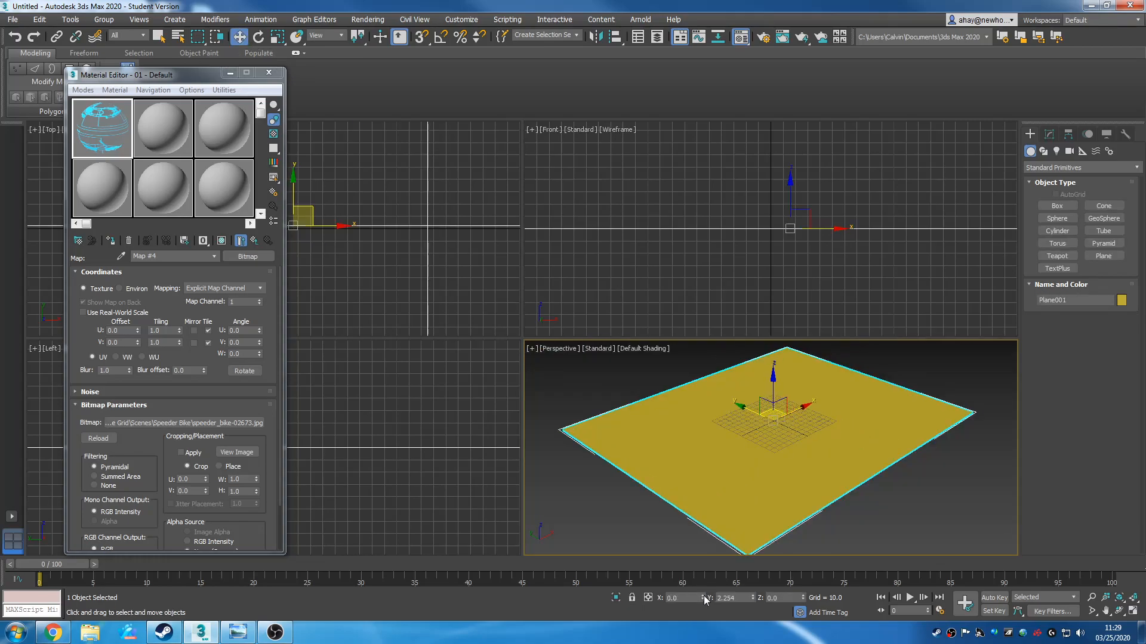
right_click(752, 597)
middle_click_drag(812, 470, 791, 471)
Assign the 01 - Default material to the plane and show its bitmap shaded in the viewport
left_click_drag(103, 127, 674, 478)
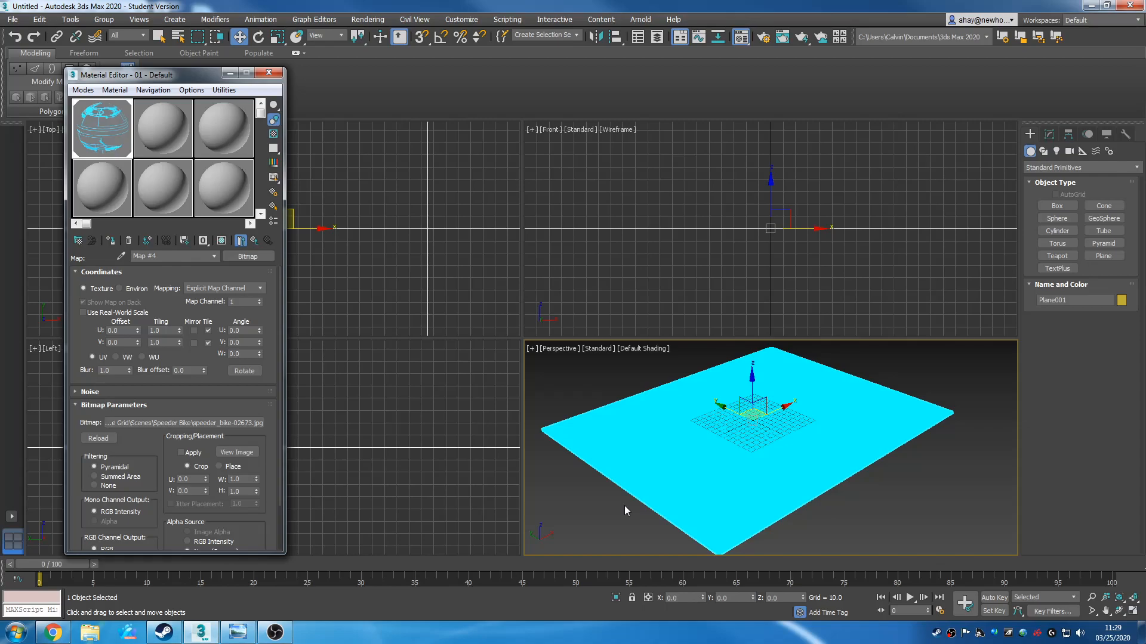
left_click(115, 90)
left_click(115, 91)
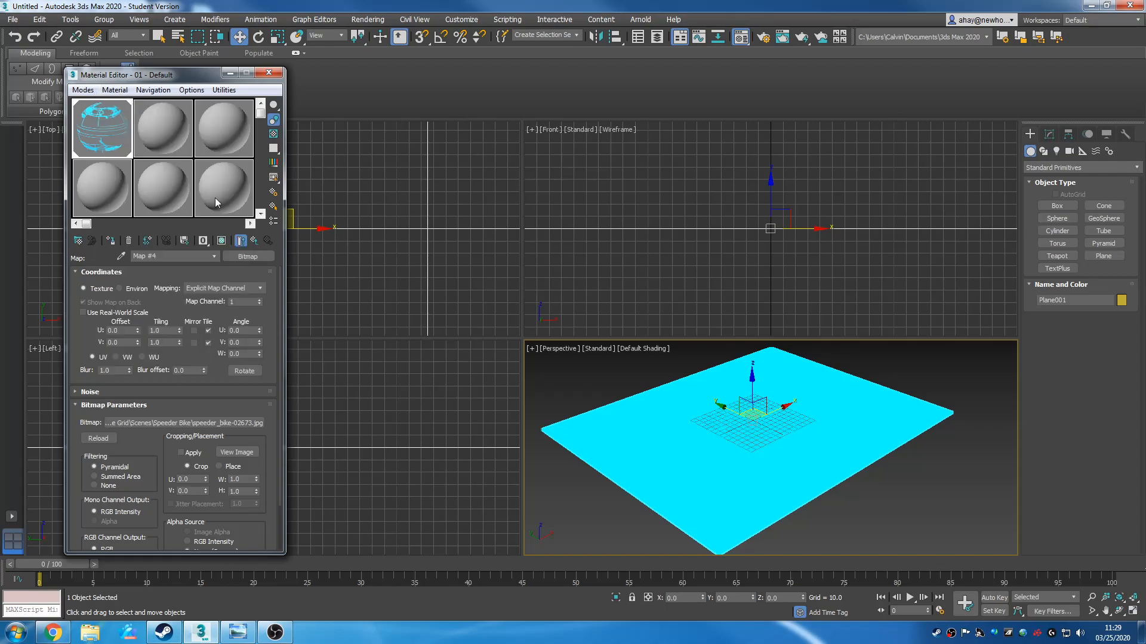
left_click(222, 240)
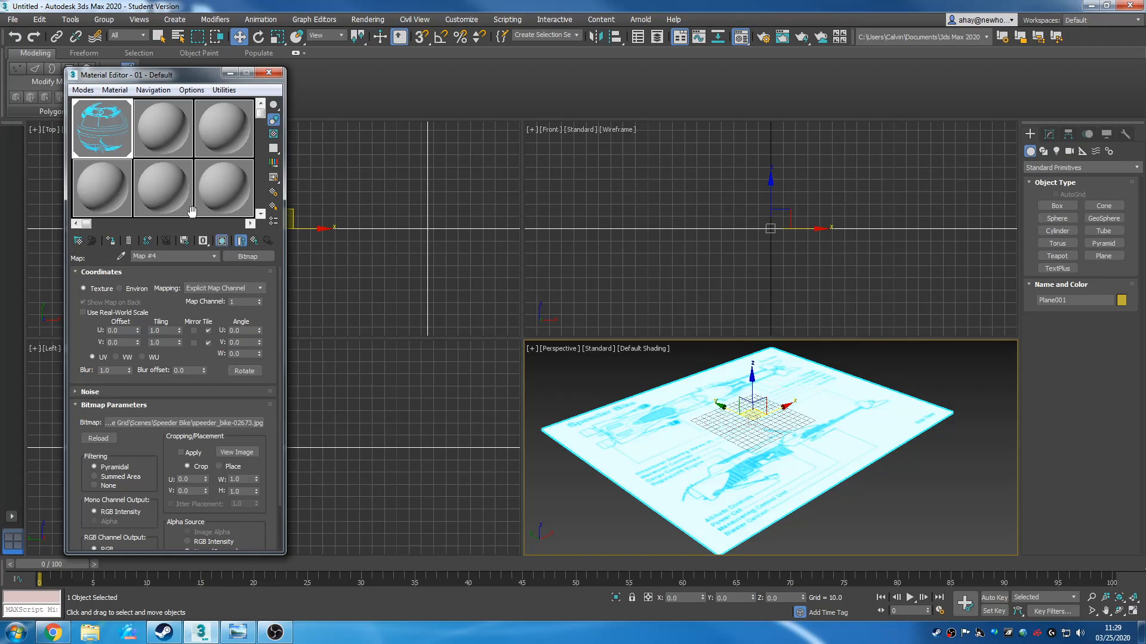
Return to the top level of the 01 - Default material and show the whole material in the viewport
left_click(213, 256)
left_click(206, 271)
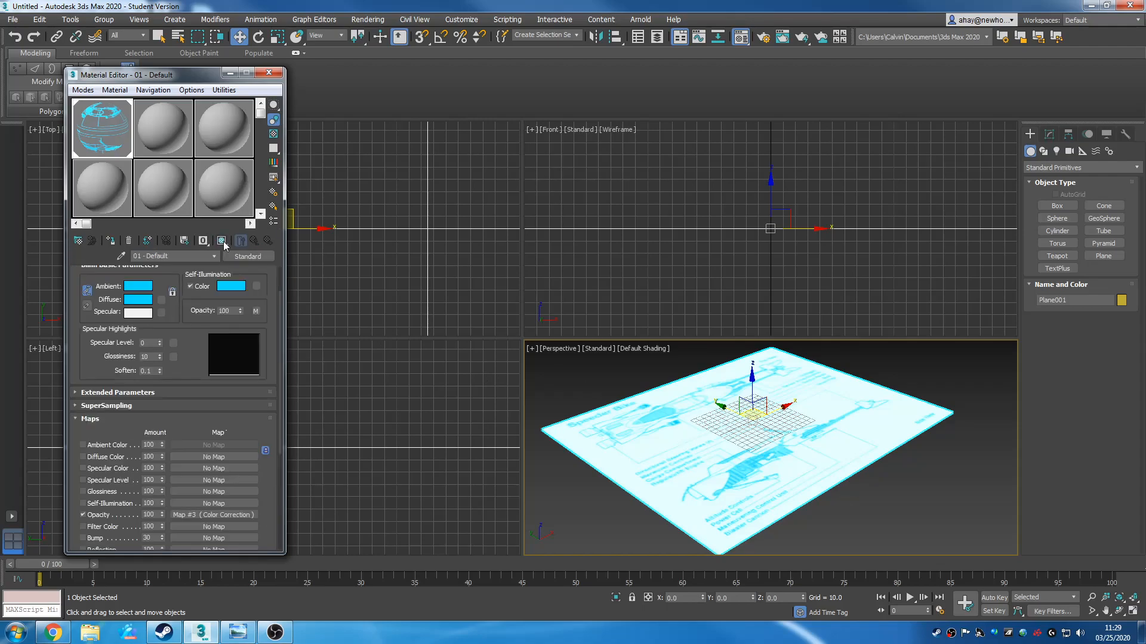
left_click(221, 241)
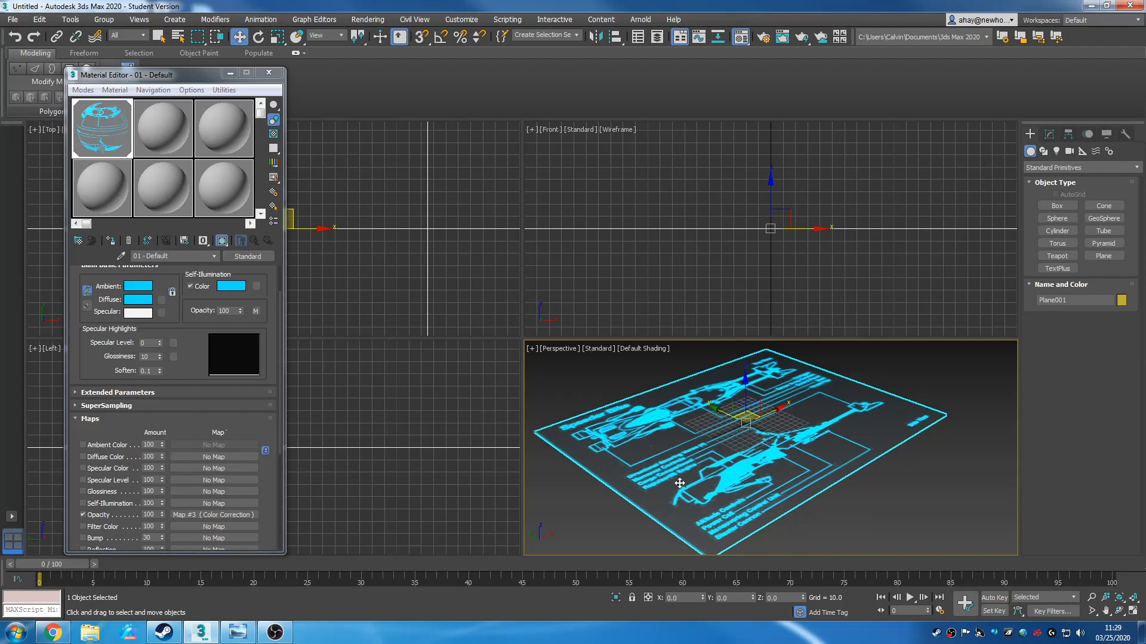
Switch the viewport material display to Realistic Materials with Maps
left_click(114, 89)
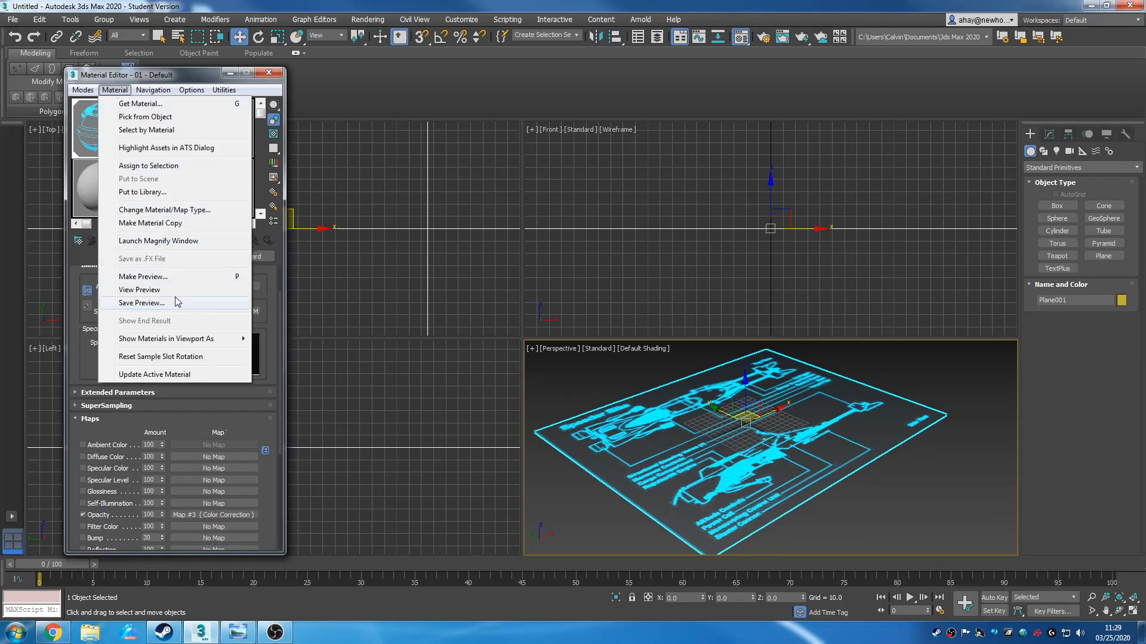
mouse_move(184, 342)
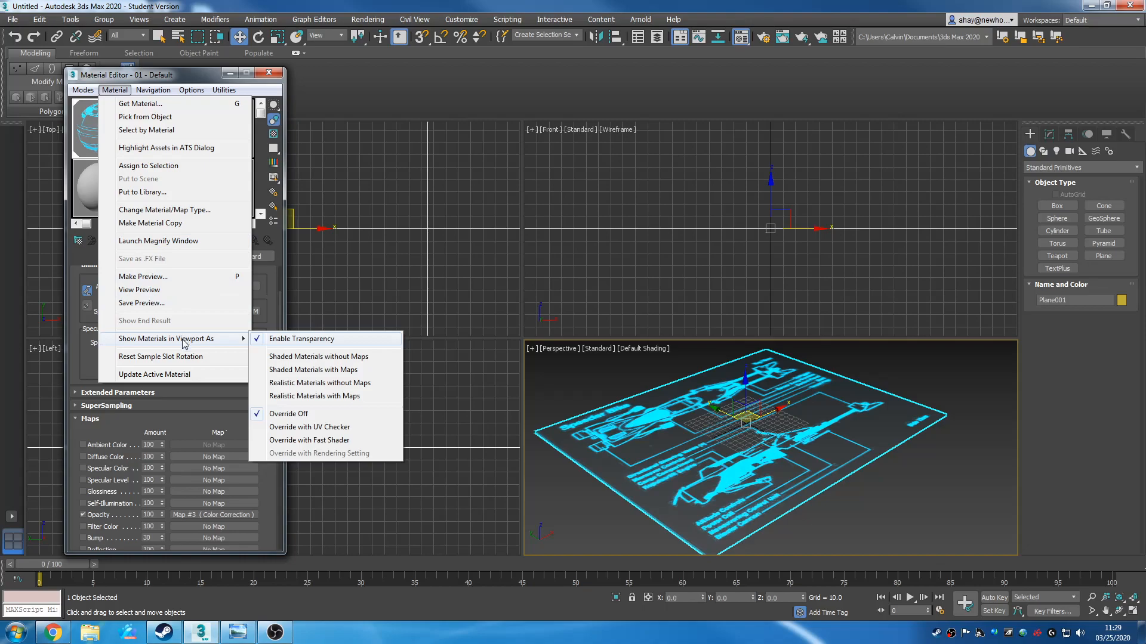
left_click(284, 397)
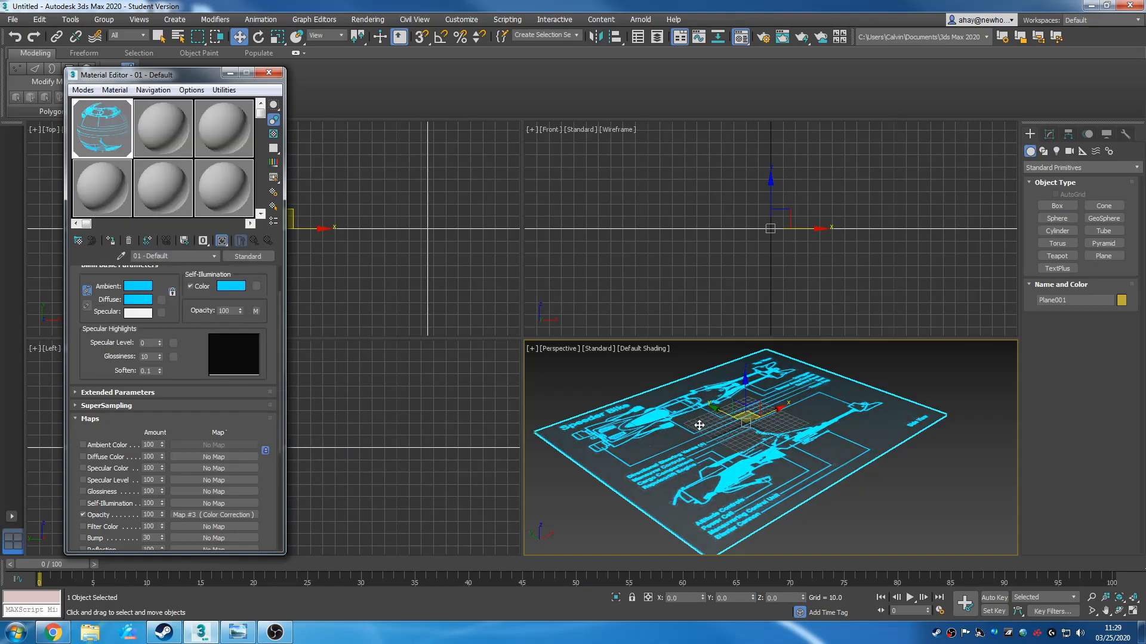
Maximize the Perspective viewport and examine the top and side views of the speeder bike blueprint on the plane
middle_click_drag(813, 411, 781, 452, "alt")
scroll(778, 434, "down", 4)
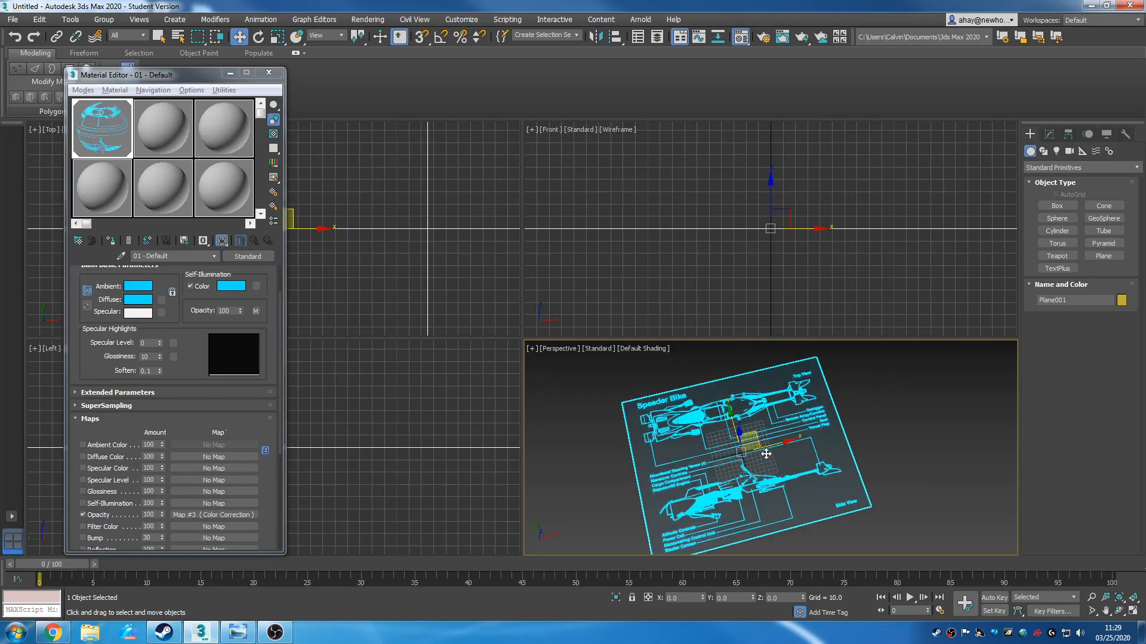
middle_click_drag(792, 476, 810, 441)
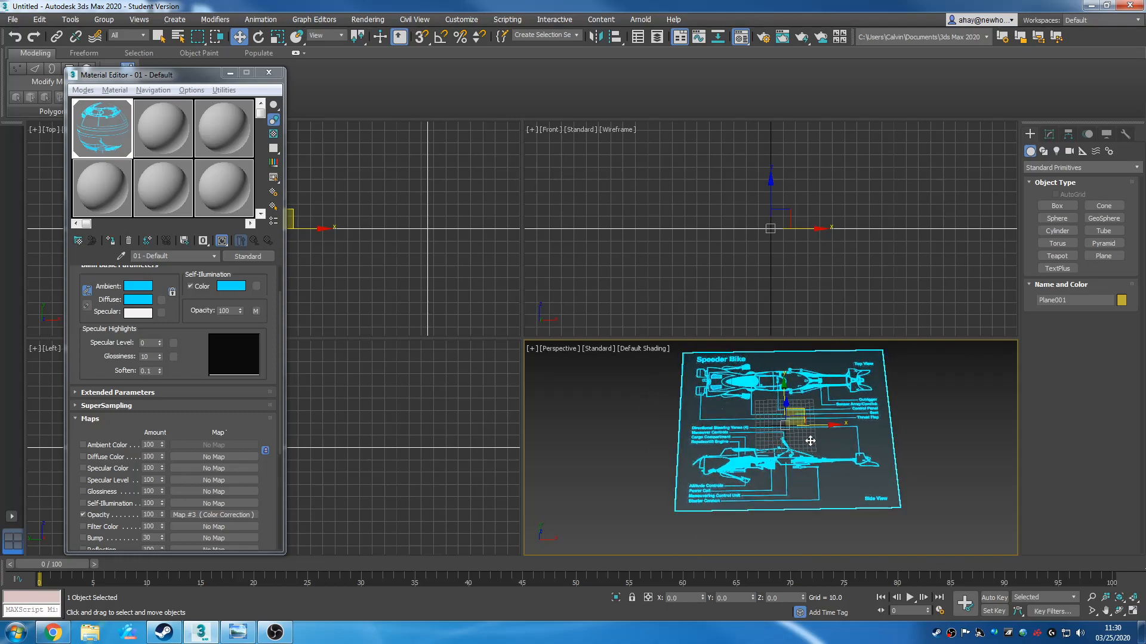
key("alt+w")
scroll(710, 418, "down", 1)
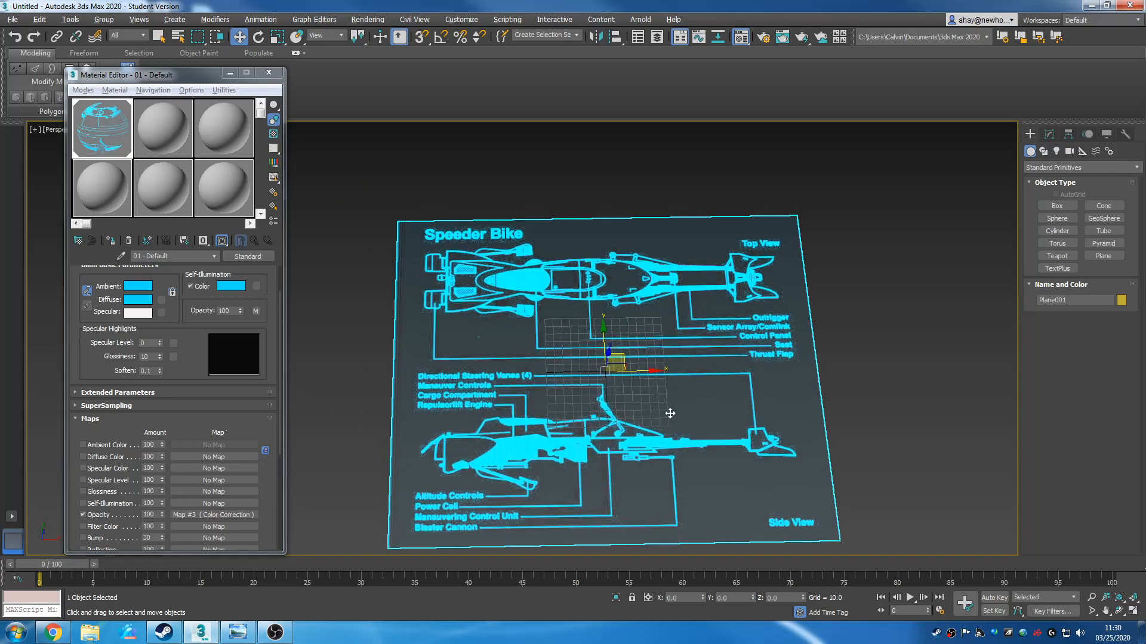
scroll(613, 371, "up", 5)
scroll(615, 382, "down", 5)
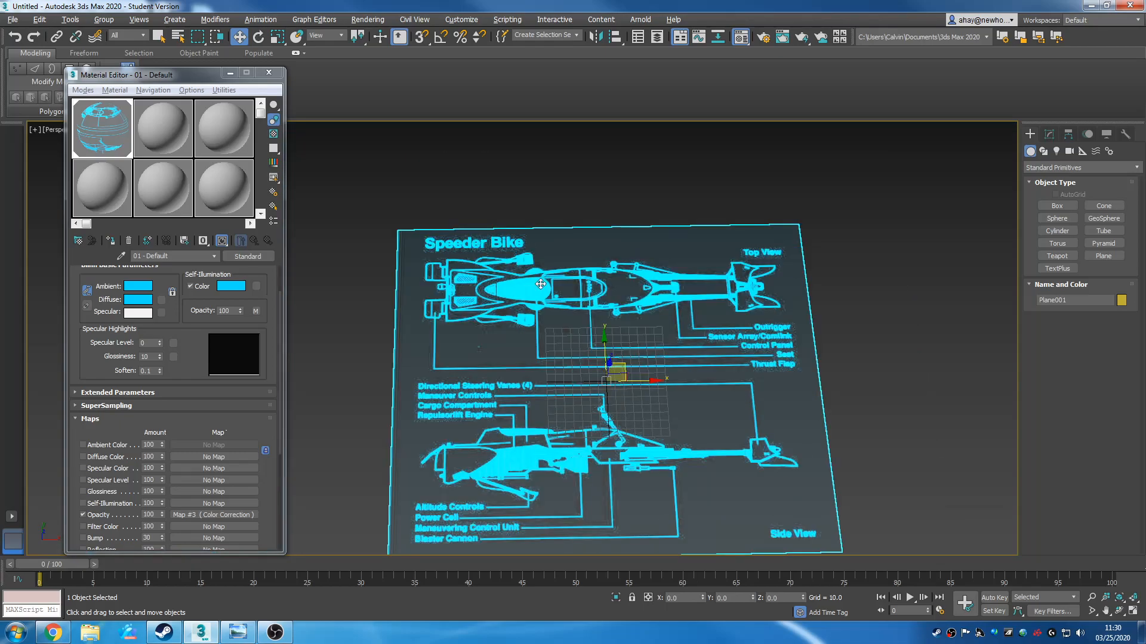
Create a box about 85 by 410 over the speeder bike's top view and make it see-through
scroll(528, 320, "up", 4)
scroll(516, 340, "down", 1)
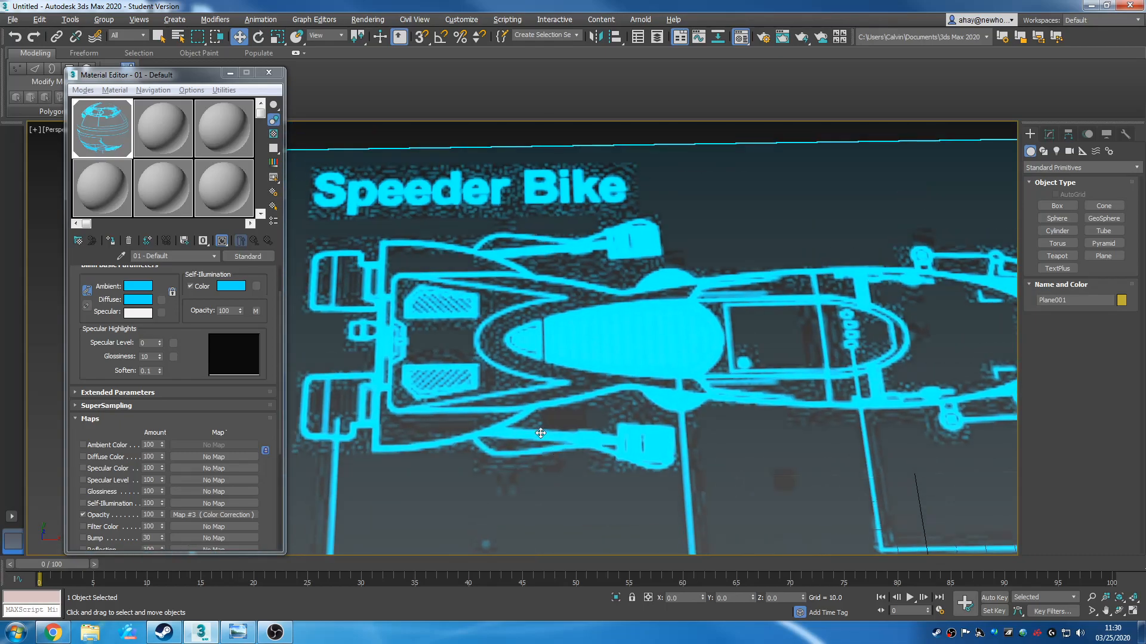
scroll(456, 355, "down", 4)
middle_click_drag(663, 505, 678, 429)
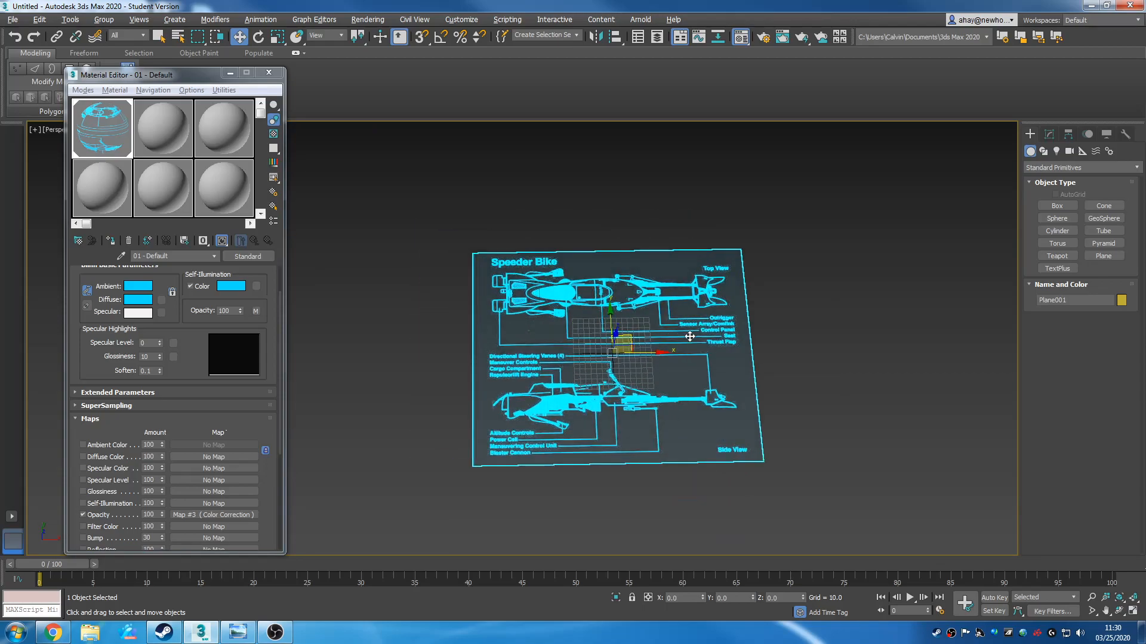
scroll(687, 319, "up", 2)
left_click(1057, 206)
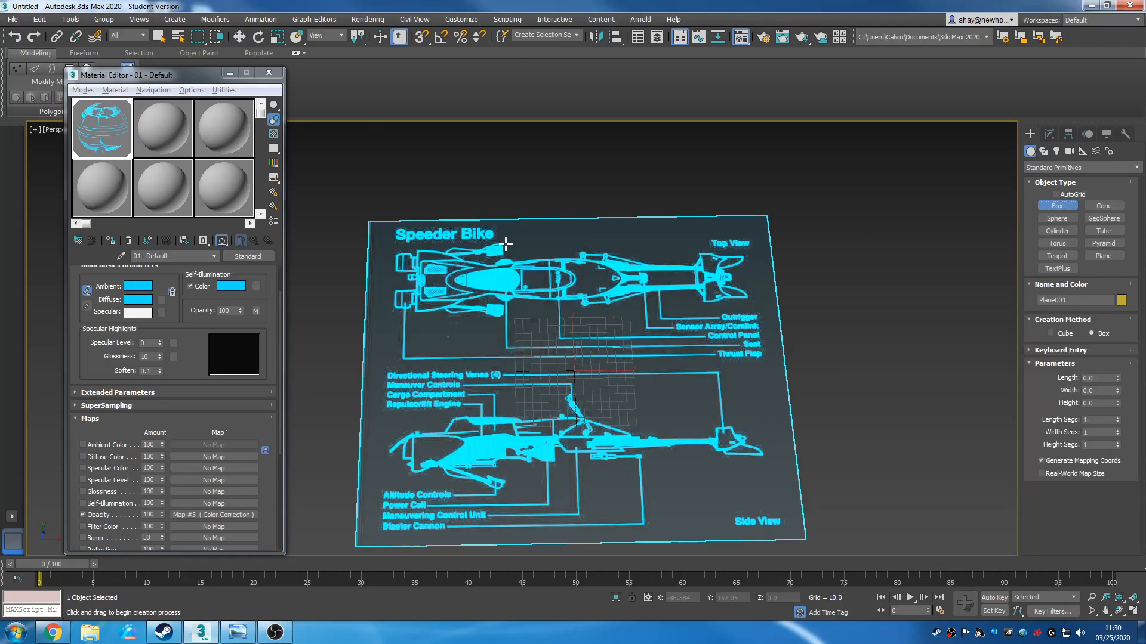
left_click_drag(415, 253, 752, 305)
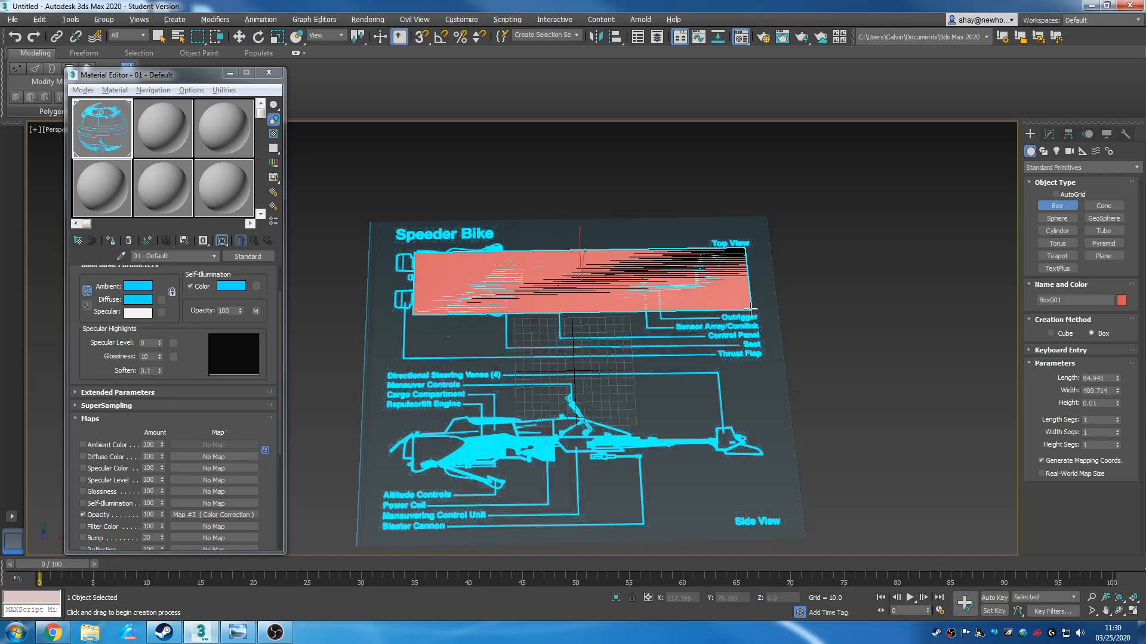
left_click(734, 278)
left_click(734, 269)
middle_click_drag(733, 279, 654, 358, "alt")
key("alt+x")
Convert the see-through box over the top view to an Editable Poly
middle_click_drag(561, 288, 552, 347)
scroll(558, 346, "up", 3)
right_click(704, 336)
right_click(707, 370)
mouse_move(776, 493)
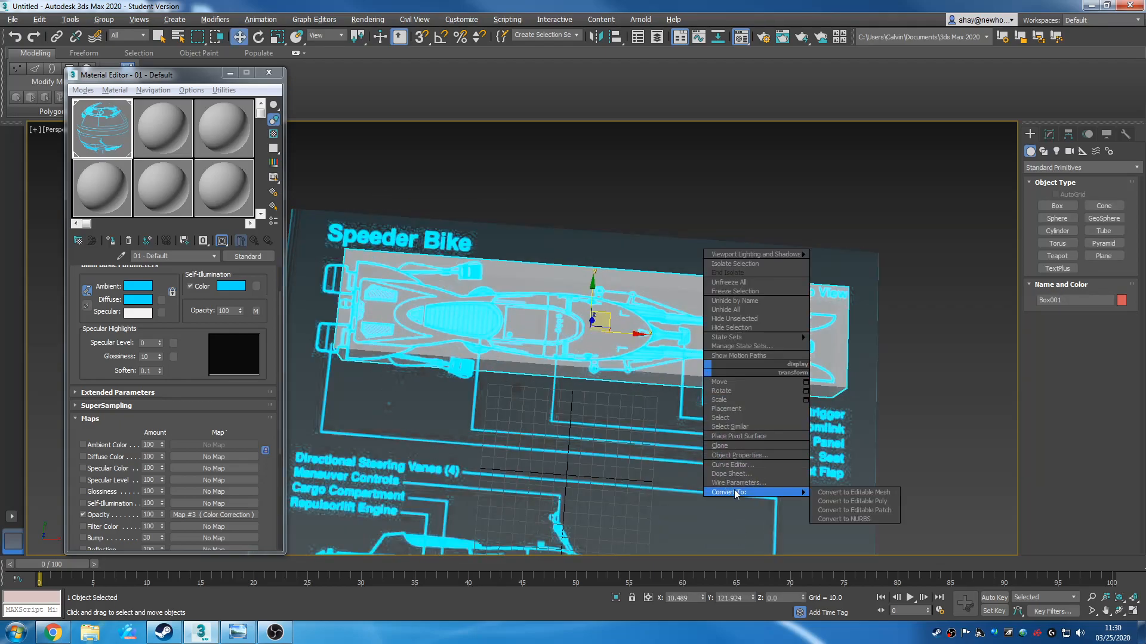
left_click(859, 502)
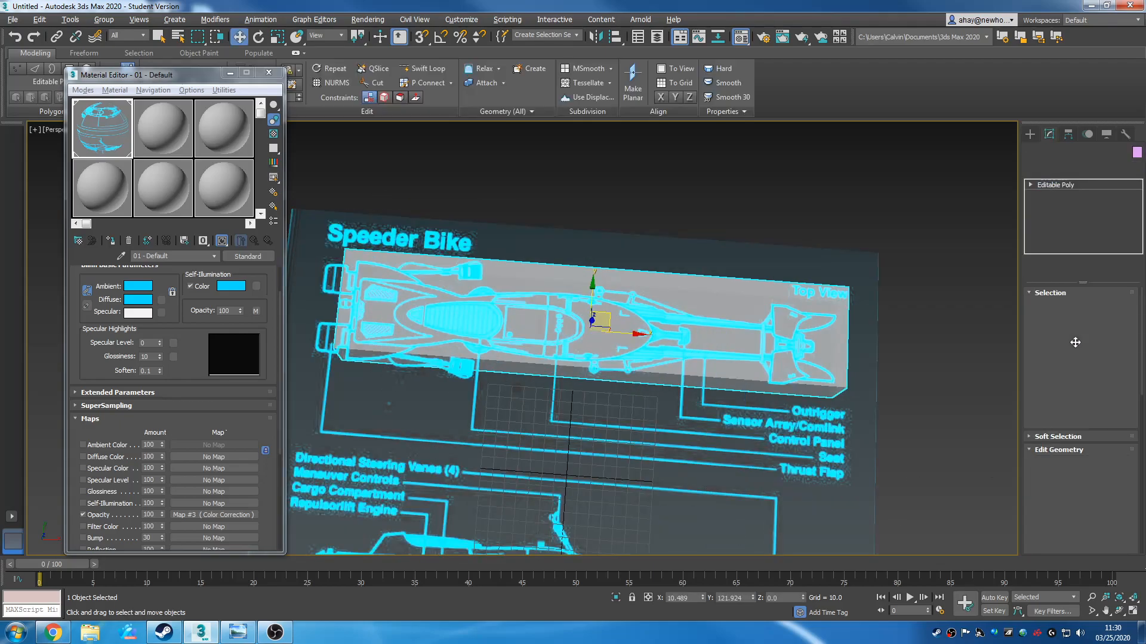
Select the four vertices at the box's steering-vane end and scale them narrower across the bike's width
left_click(1050, 307)
left_click_drag(802, 254, 911, 427)
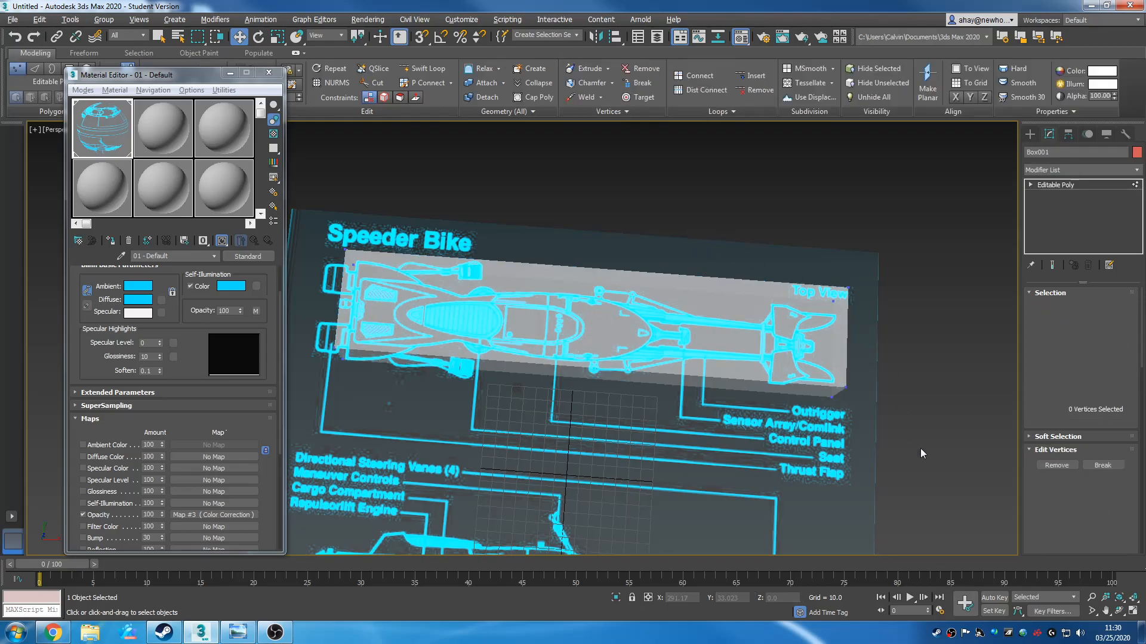
middle_click_drag(898, 421, 826, 443)
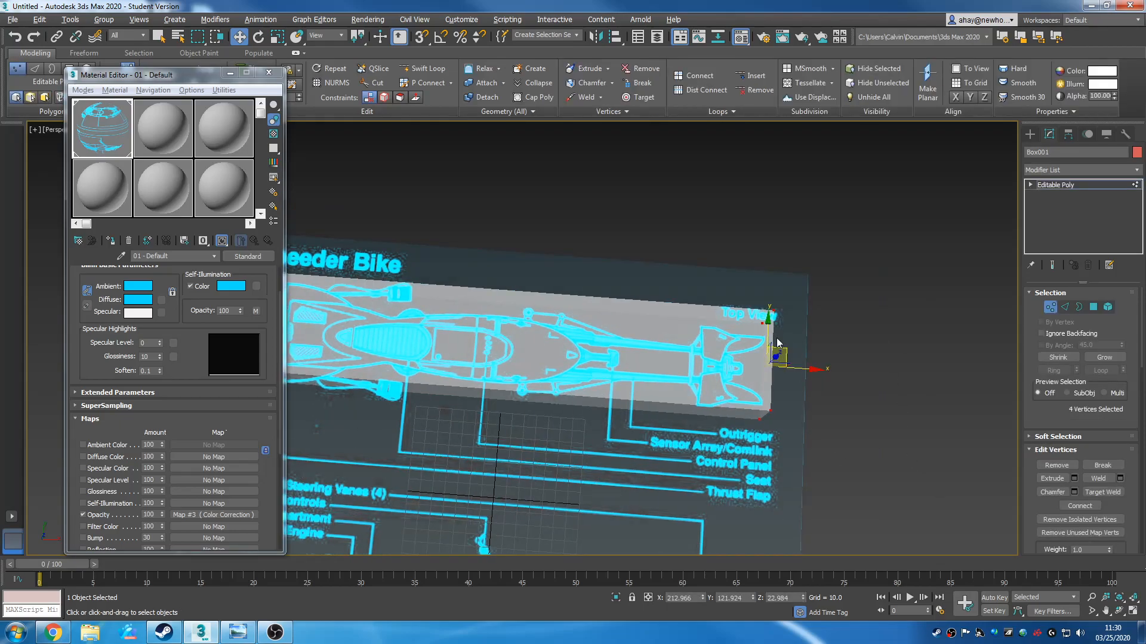
key("r")
left_click_drag(766, 417, 763, 396)
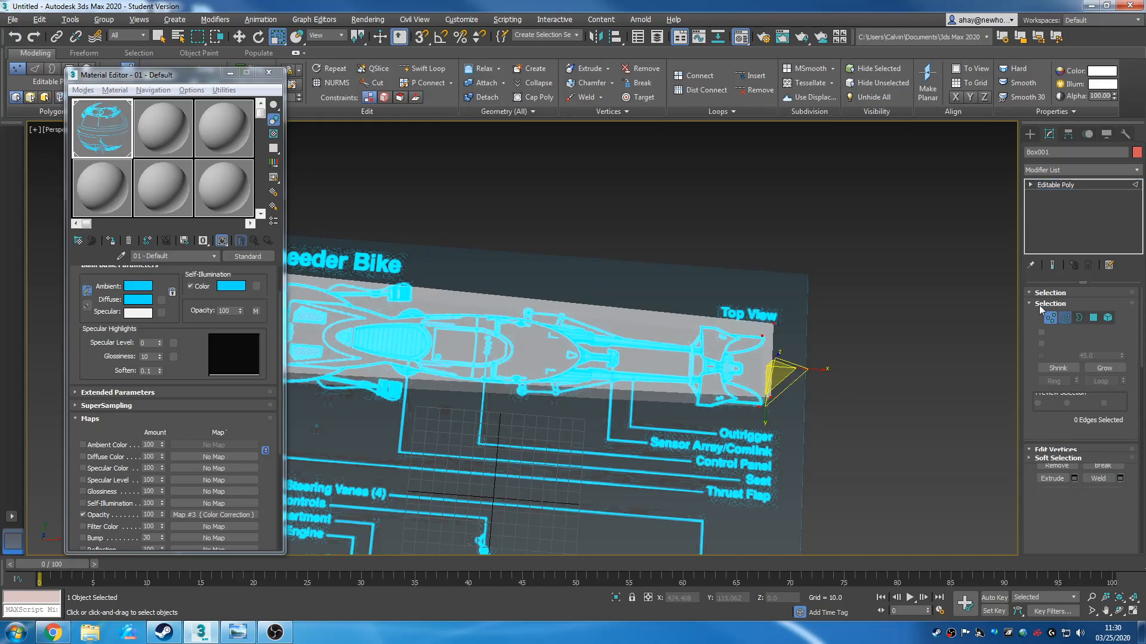
Connect the box's long edges with a new edge loop and move it along X to about 43.7, at the outriggers
left_click(1065, 307)
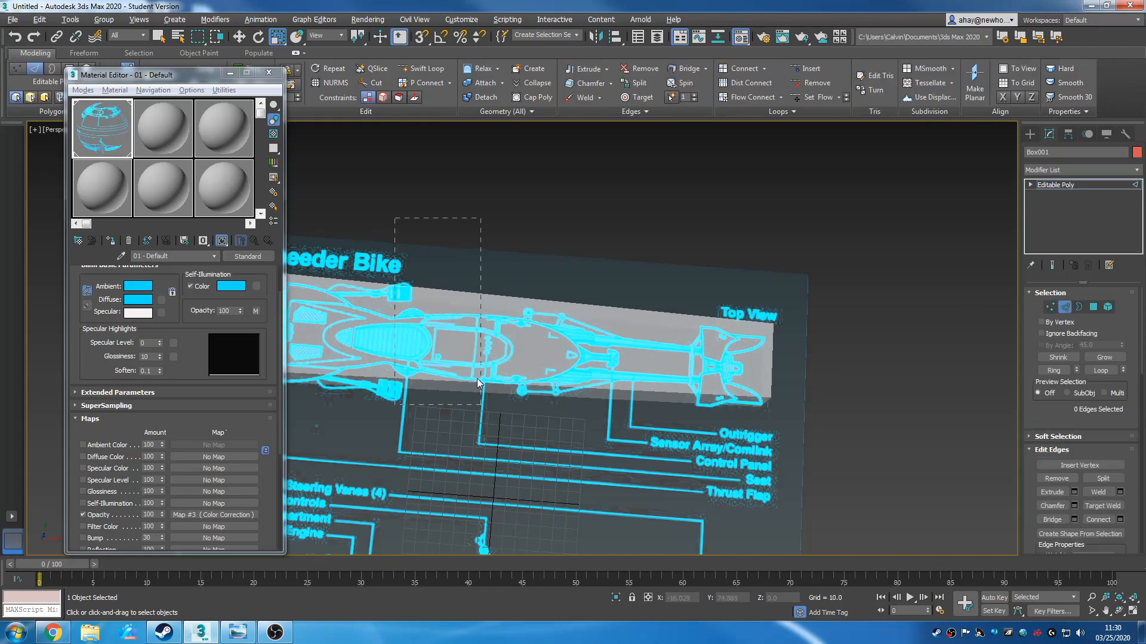
left_click(1117, 520)
left_click(528, 397)
key("w")
left_click_drag(609, 360, 590, 361)
middle_click_drag(597, 432, 610, 410, "alt")
scroll(550, 370, "up", 6)
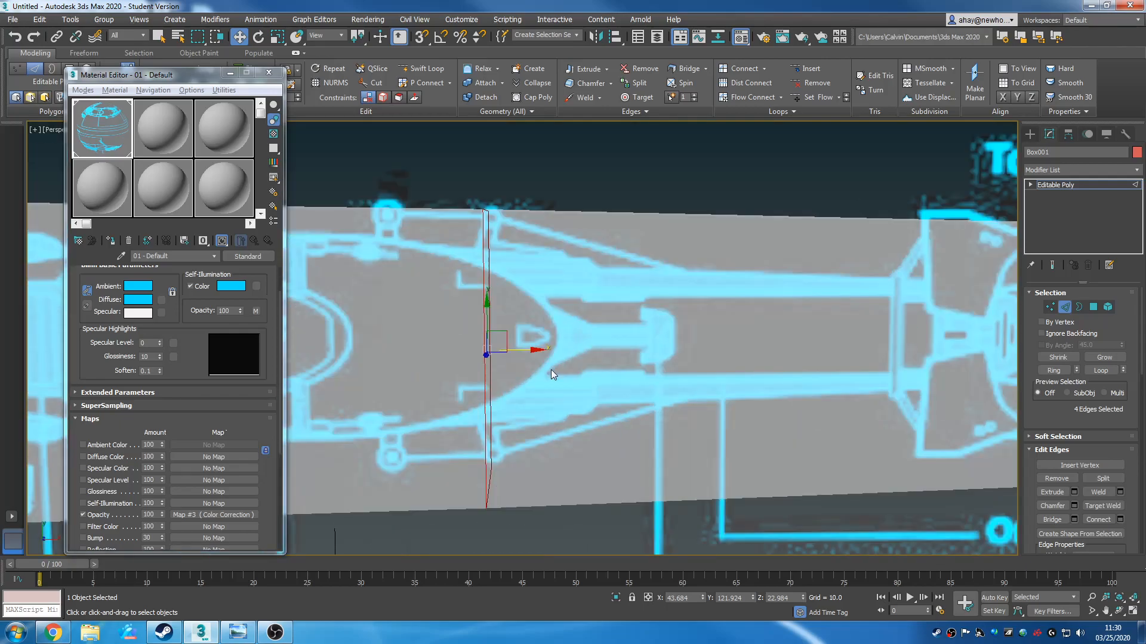
middle_click_drag(537, 412, 701, 433)
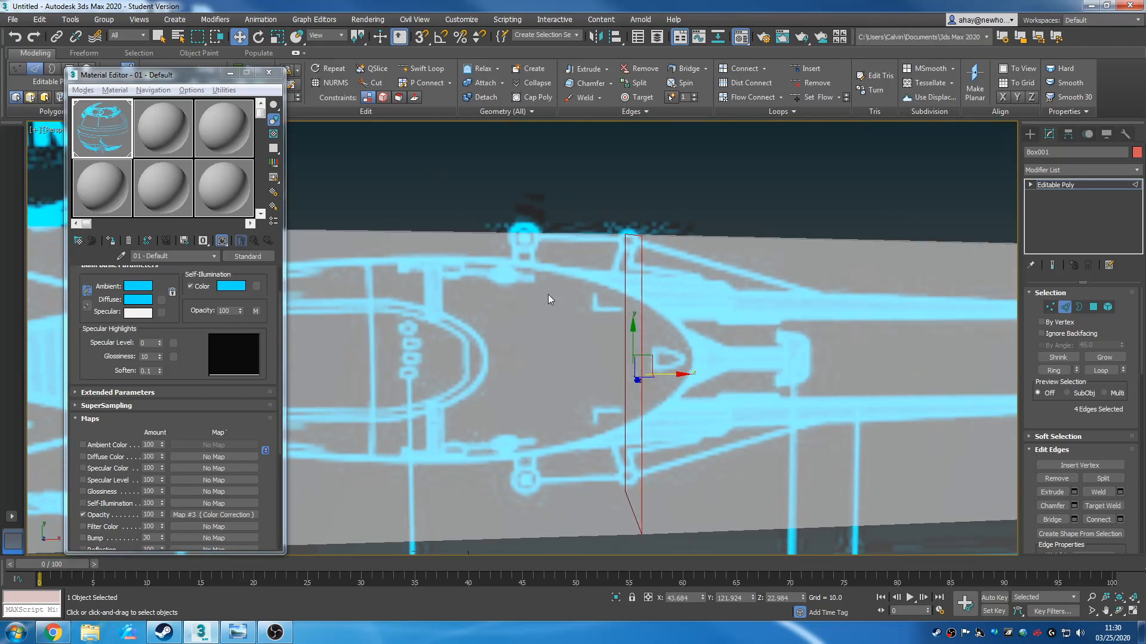
scroll(548, 295, "down", 6)
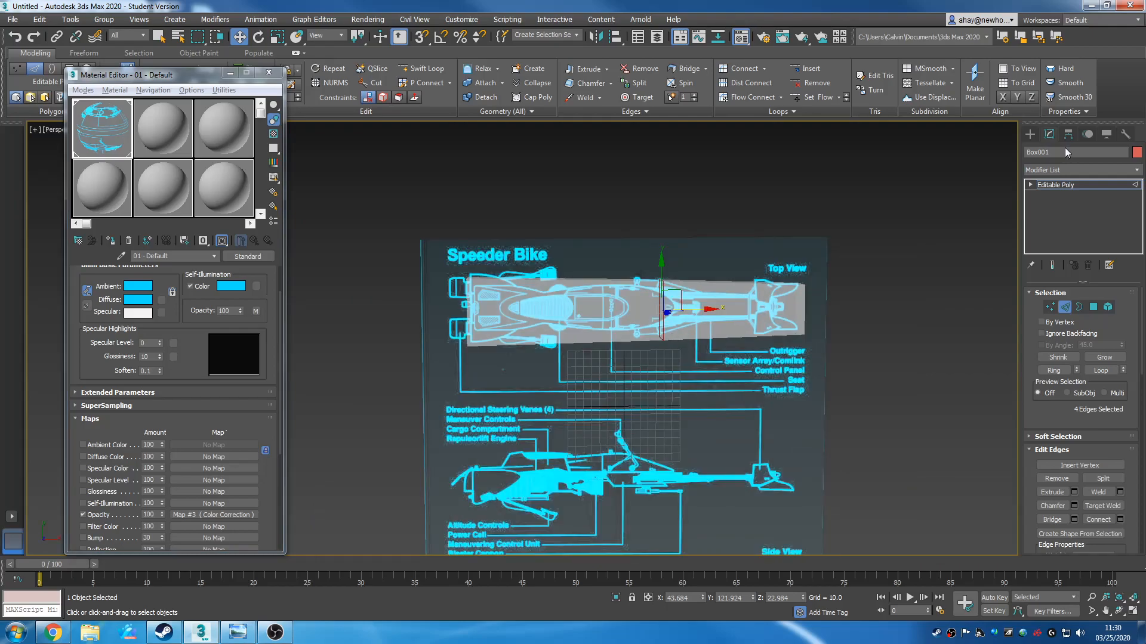
Delete the test box from the top view of the blueprint
left_click(1029, 135)
key("Delete")
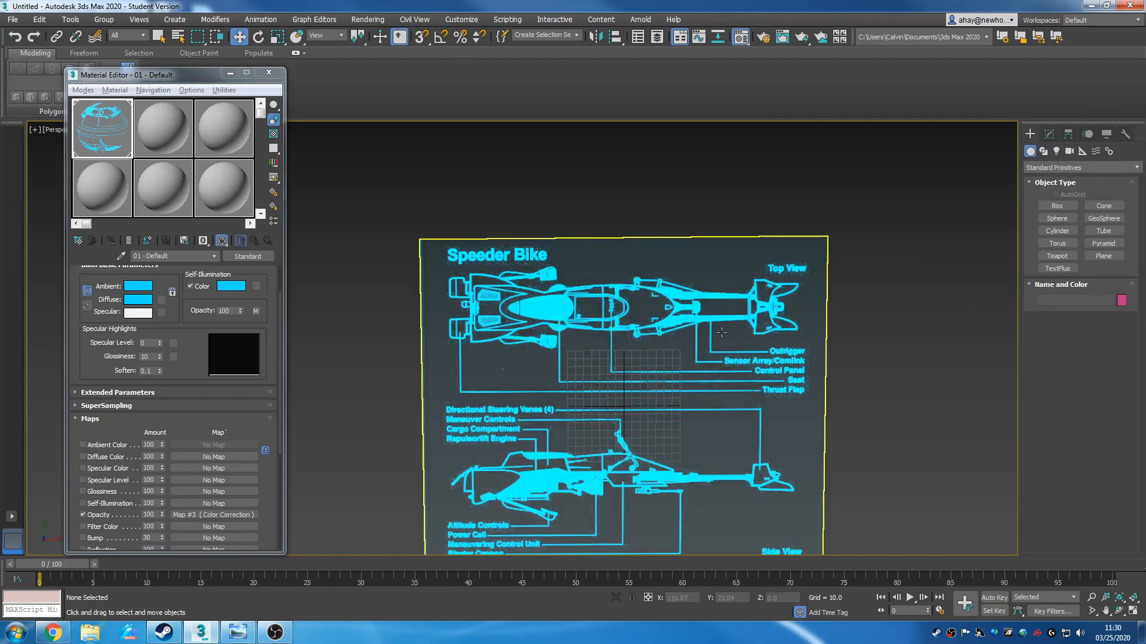
middle_click_drag(712, 414, 692, 348, "alt")
scroll(692, 348, "down", 3)
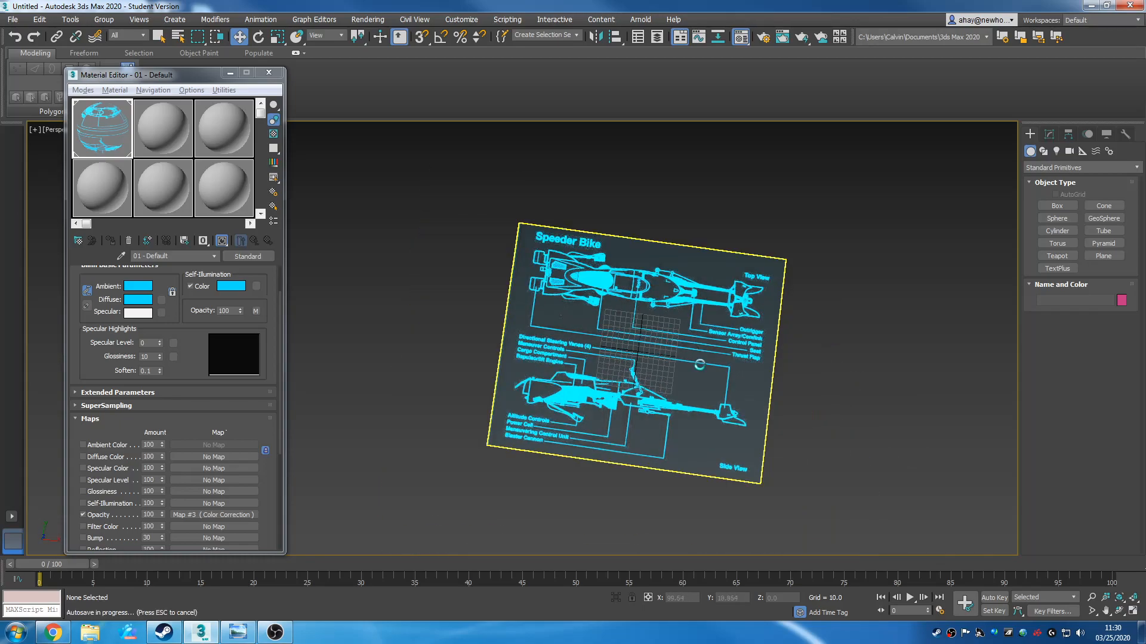
Select the speeder bike blueprint plane and convert it to an Editable Poly
left_click(740, 367)
middle_click_drag(774, 442, 701, 376, "alt")
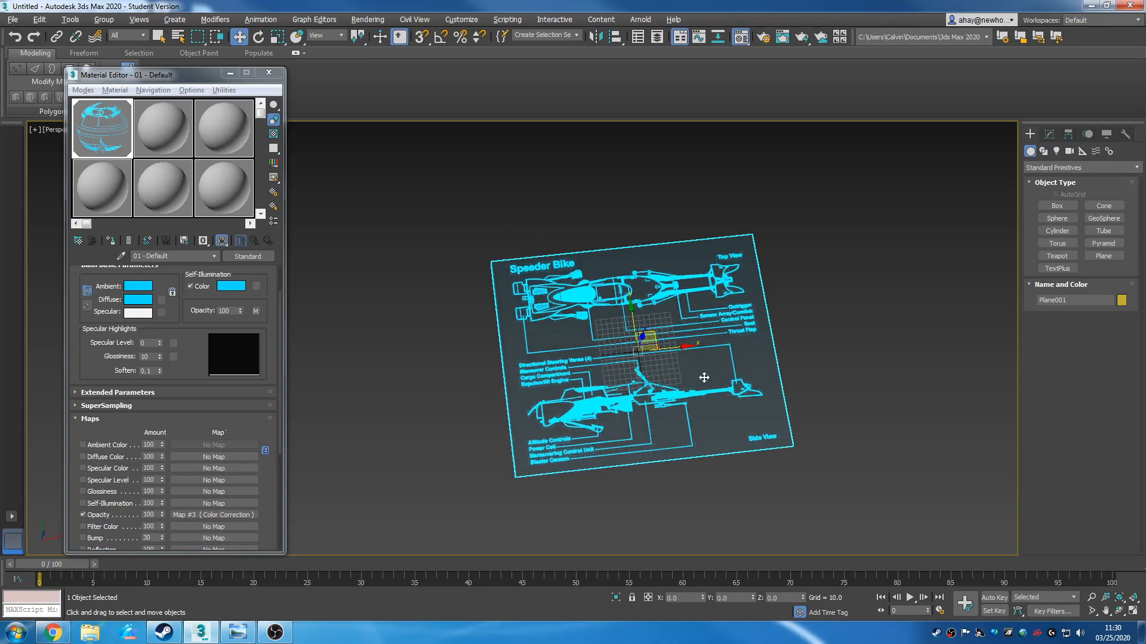
scroll(680, 347, "up", 2)
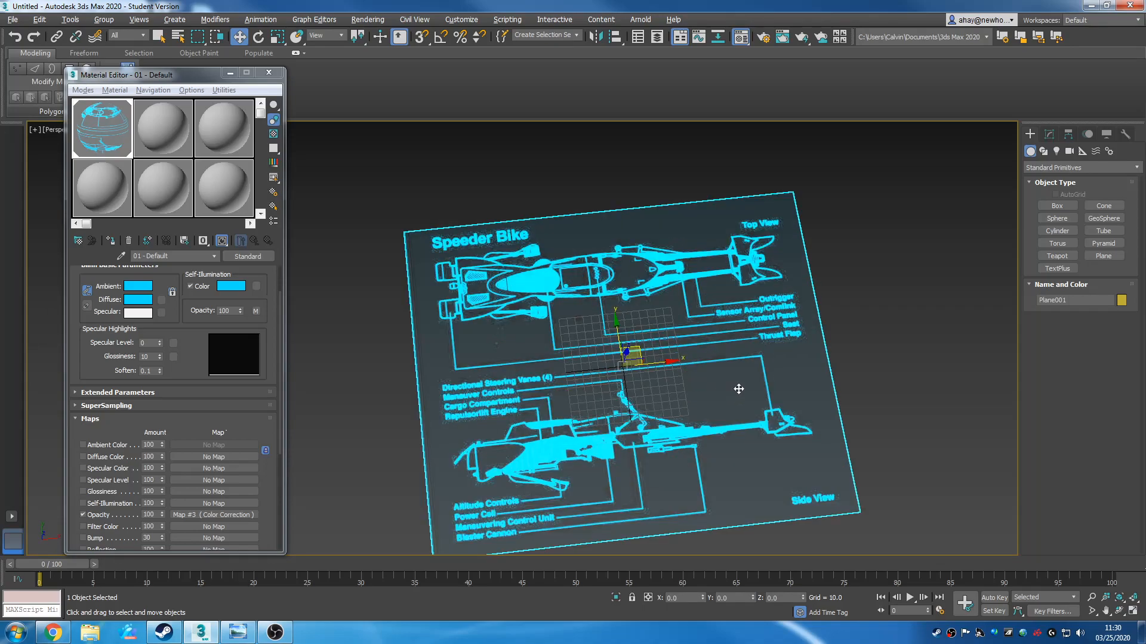
middle_click_drag(706, 414, 819, 347, "alt")
middle_click_drag(708, 435, 623, 482, "alt")
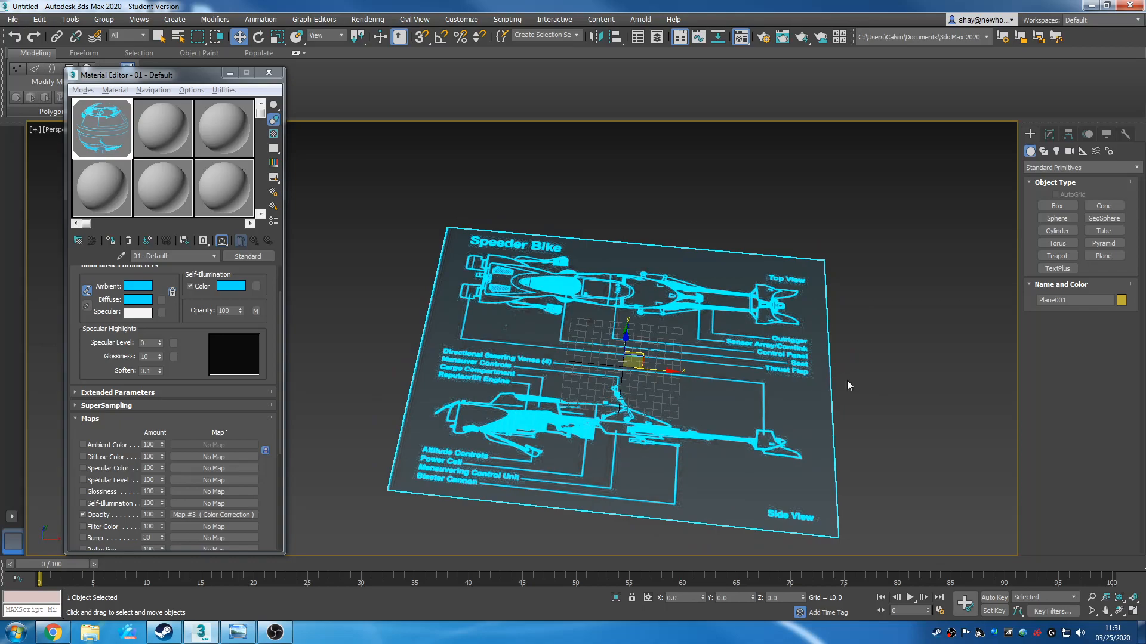
scroll(680, 392, "up", 2)
scroll(680, 391, "down", 4)
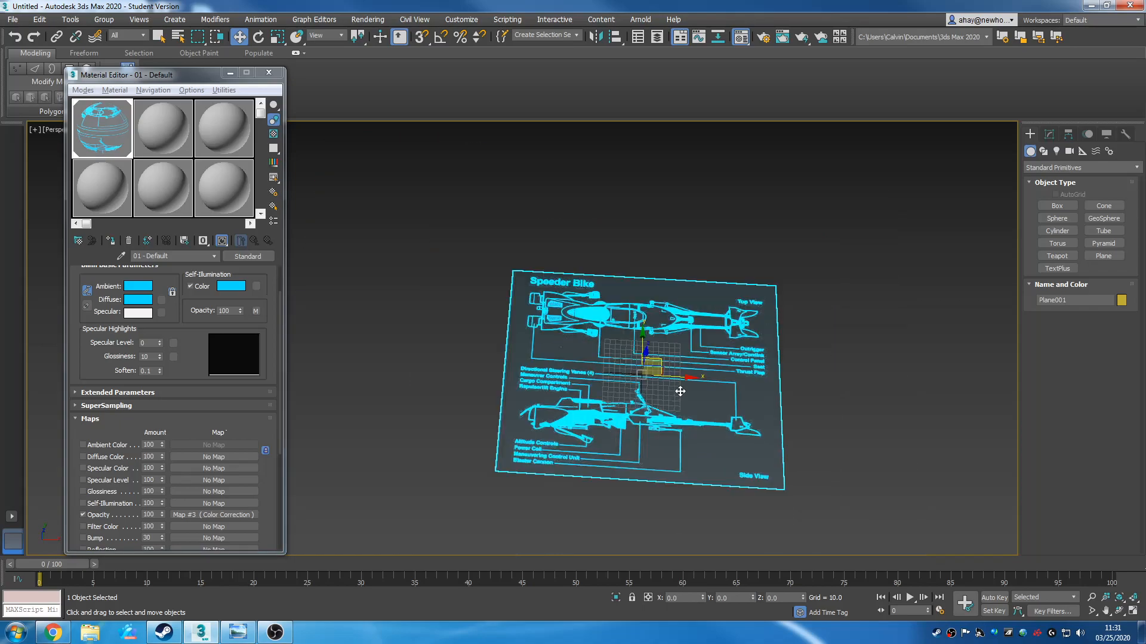
left_click(806, 401)
left_click(708, 376)
right_click(603, 352)
mouse_move(650, 474)
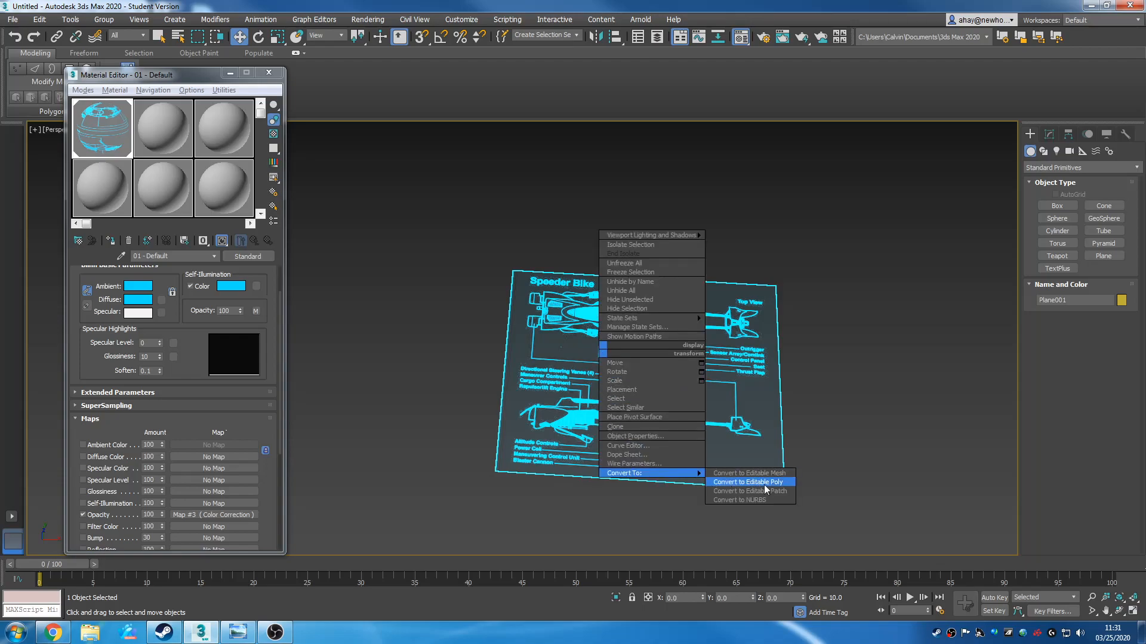
left_click(748, 482)
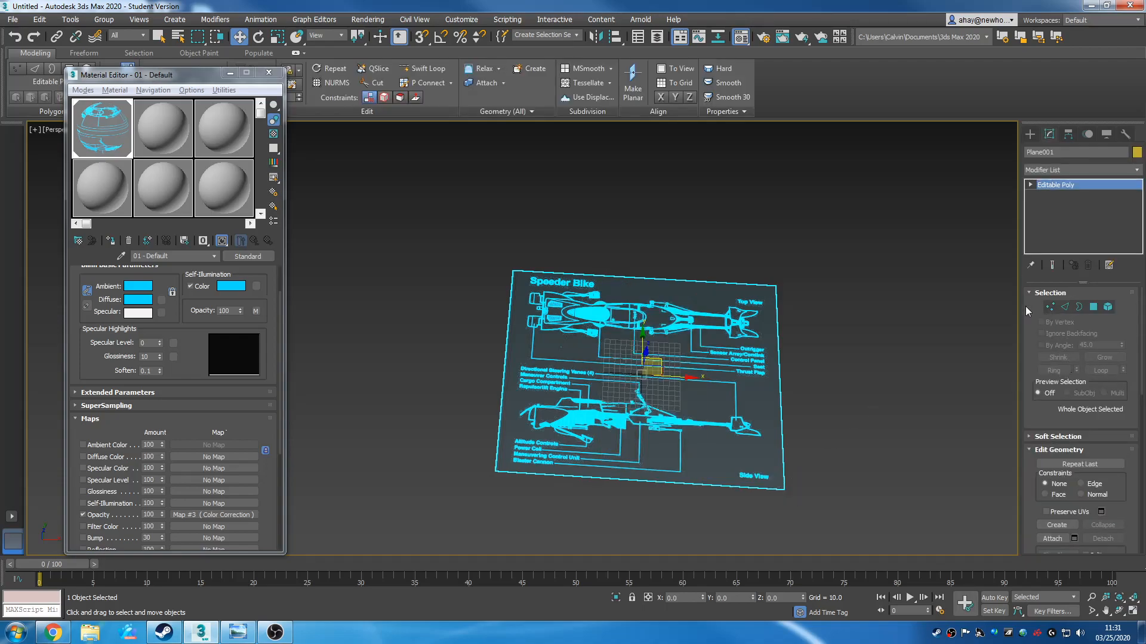
Move the Material Editor window aside to uncover the polygon modelling tools
scroll(794, 358, "up", 5)
scroll(835, 376, "down", 3)
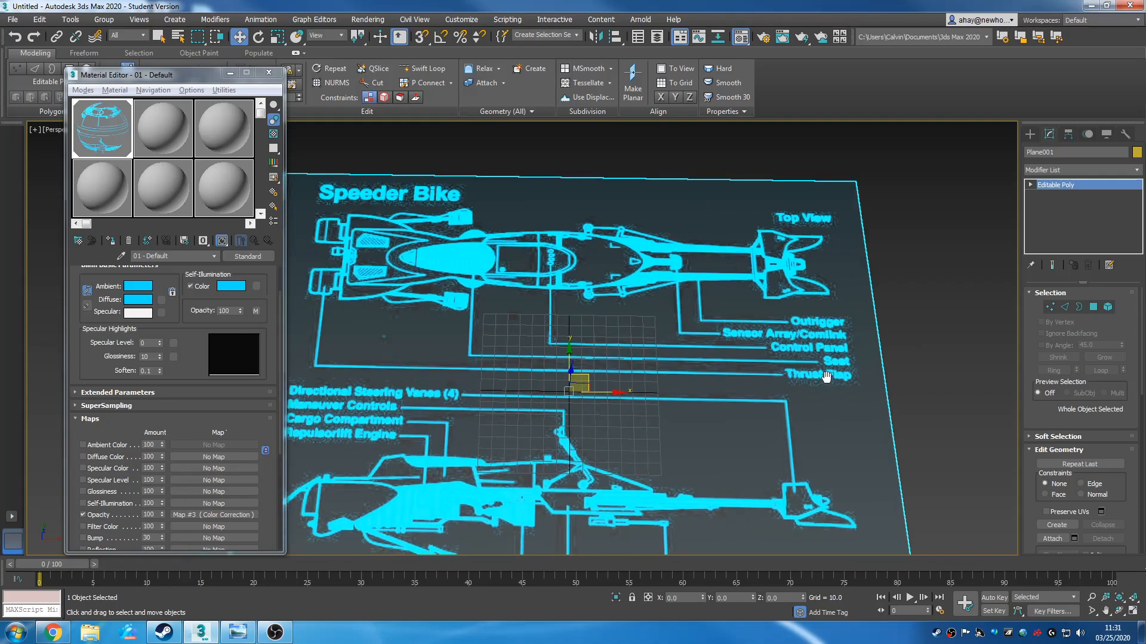
scroll(802, 377, "up", 2)
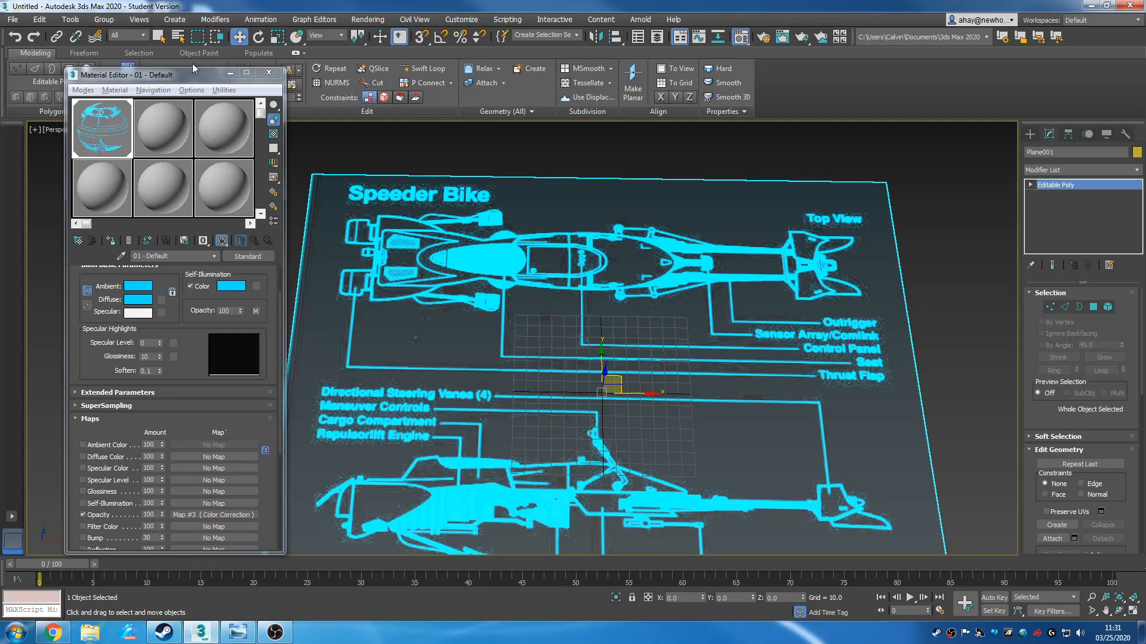
left_click_drag(192, 70, 95, 118)
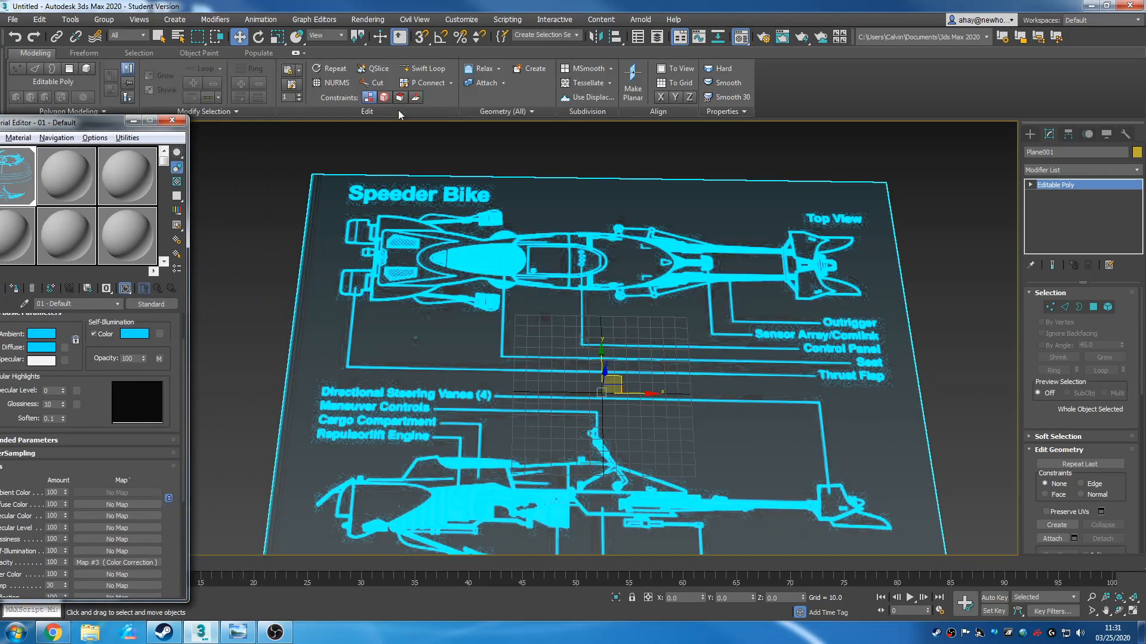
Add a Swift Loop lengthwise across the plane between the top and side views, and display edged faces in the viewport
left_click(425, 68)
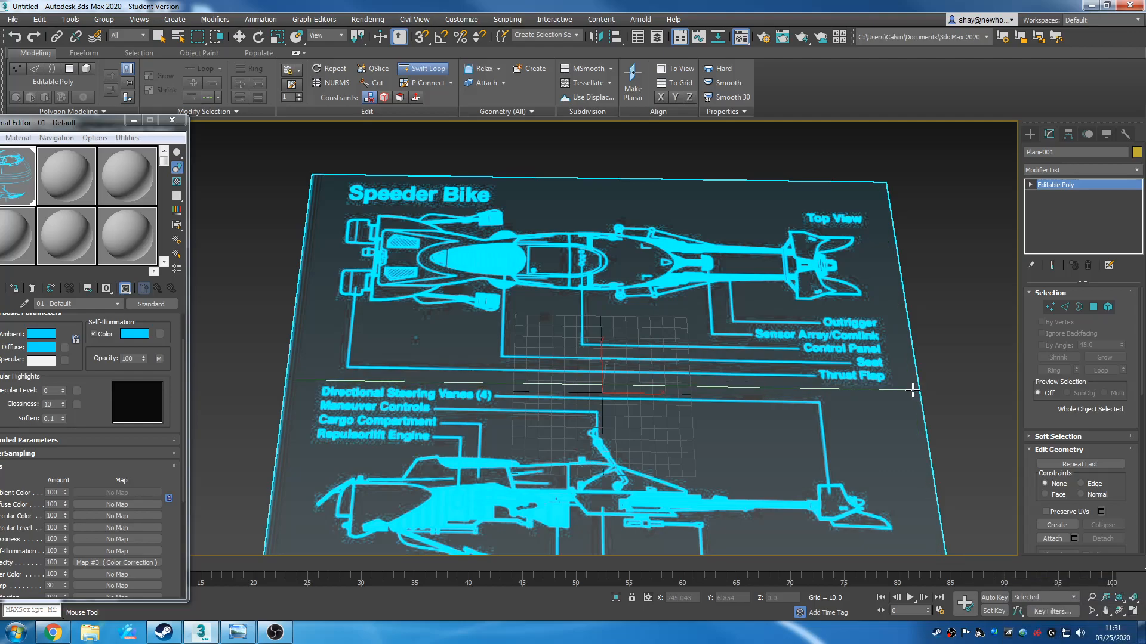
key("w")
scroll(671, 448, "down", 2)
scroll(671, 447, "up", 2)
key("F4")
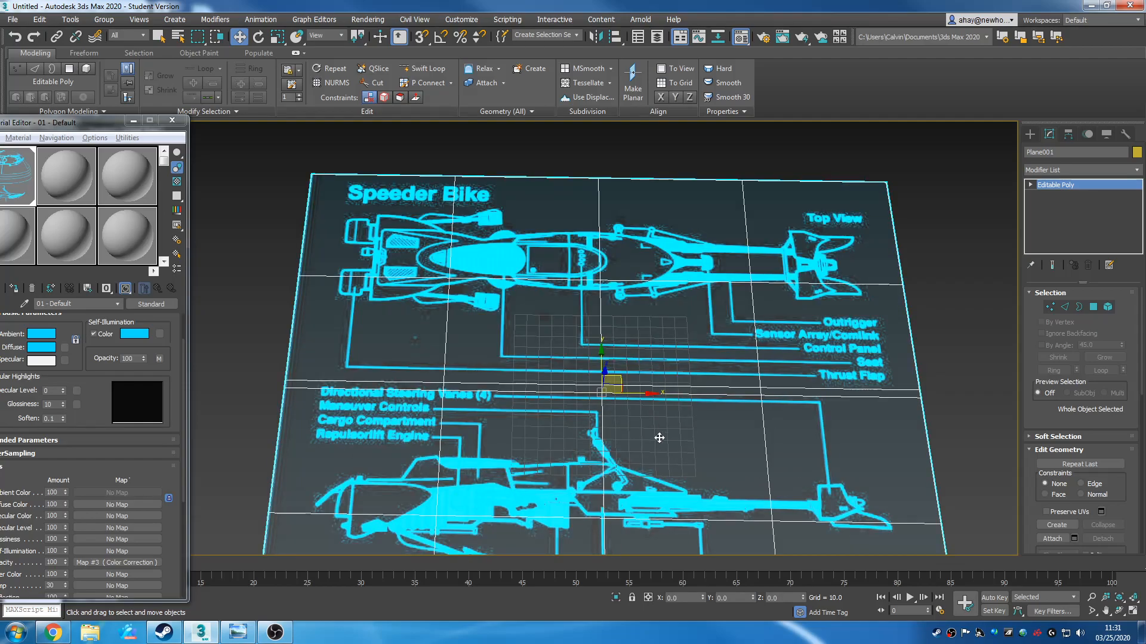
scroll(693, 437, "down", 3)
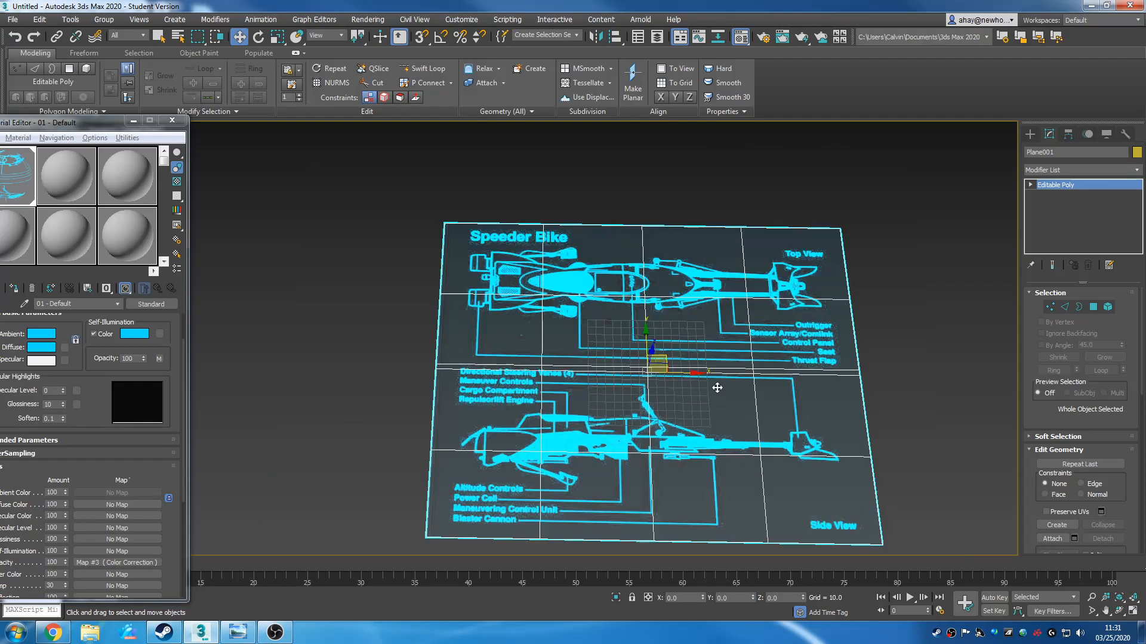
Select the plane's three edge loops running across both bike views and remove them
left_click(1065, 308)
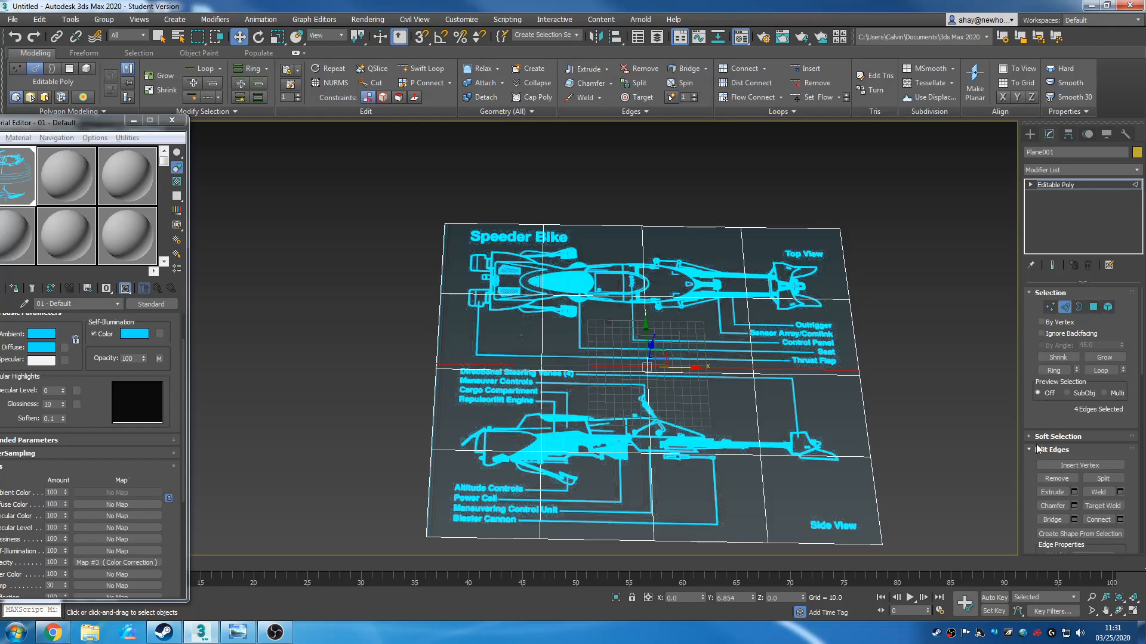
left_click(758, 420)
left_click(649, 419, "ctrl")
left_click(540, 421, "ctrl")
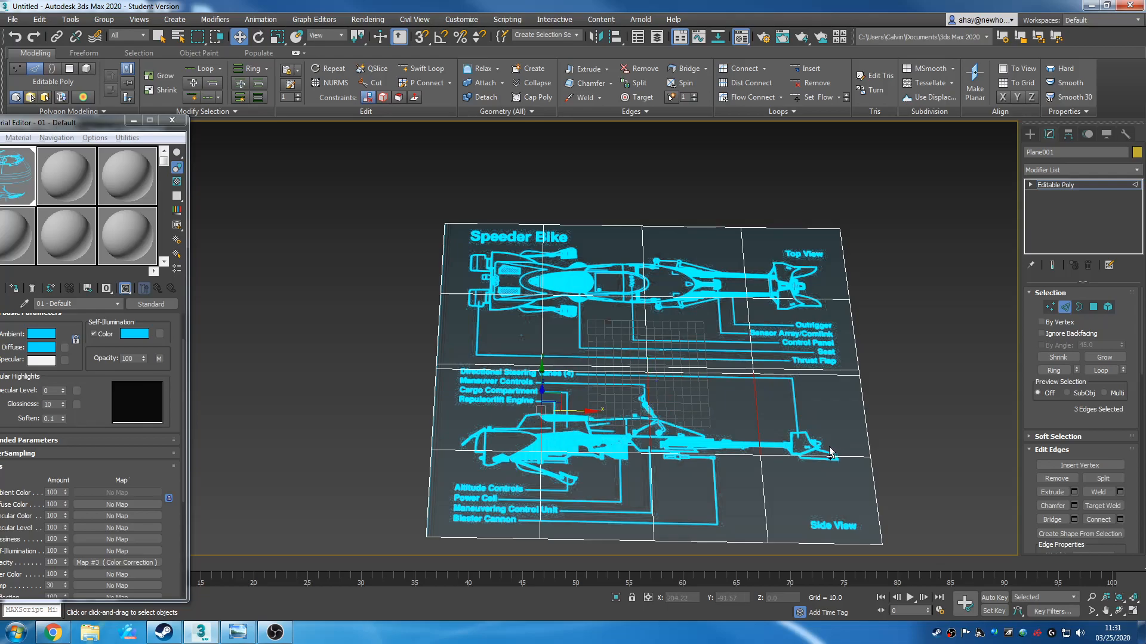
left_click(1099, 371)
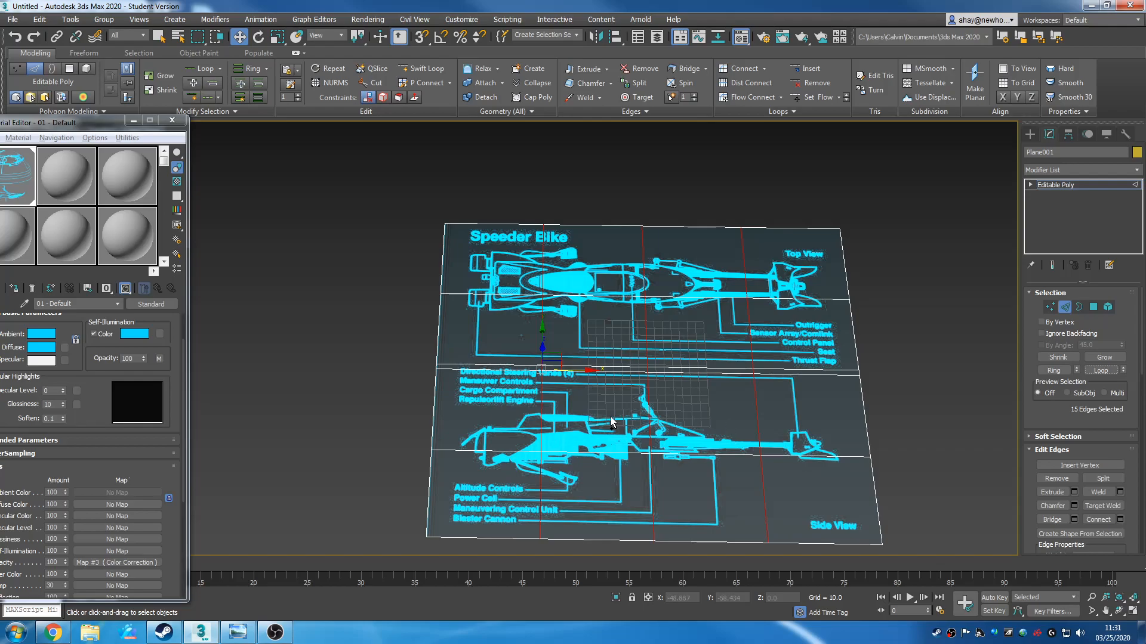
right_click(544, 399)
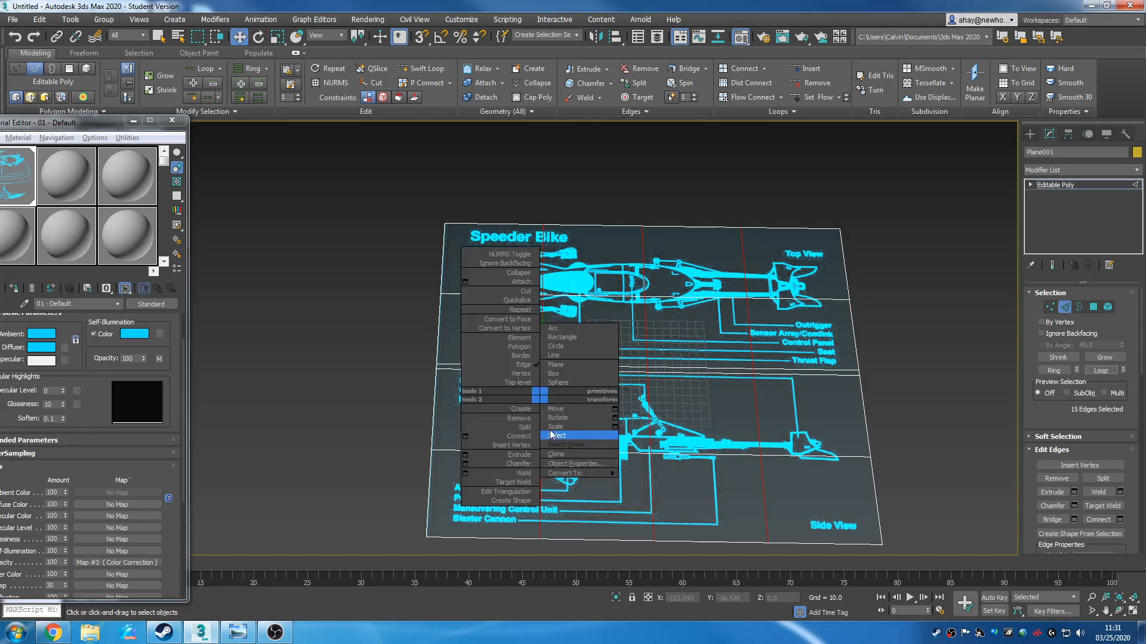
left_click(520, 419)
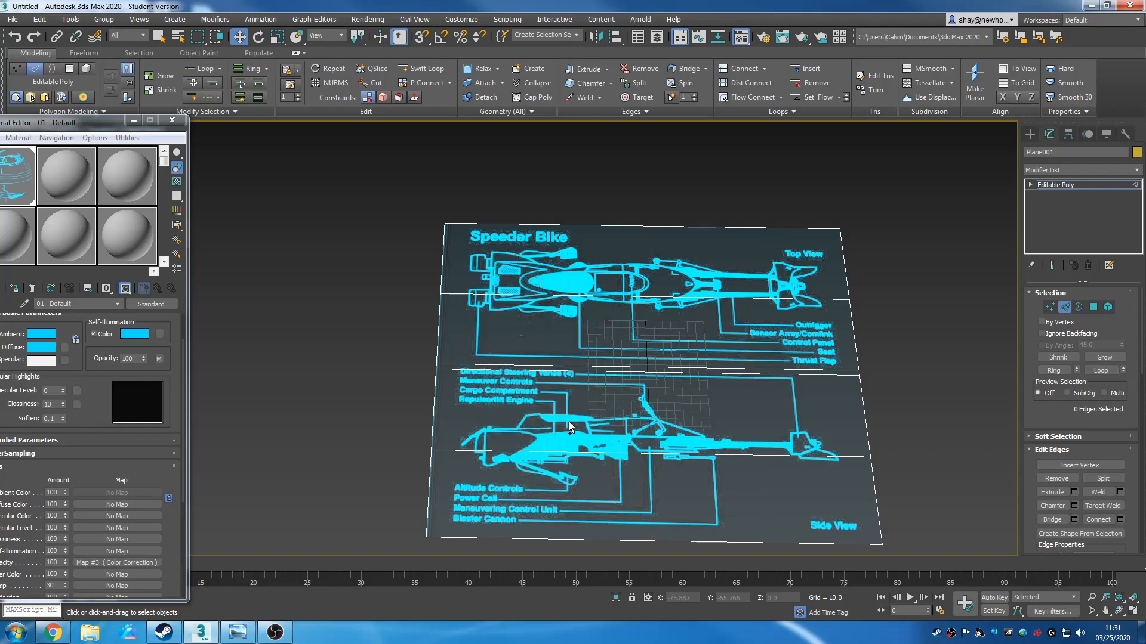
Check the plane's remaining vertices at vertex level and return to edge level
left_click(1049, 307)
scroll(775, 406, "up", 5)
left_click(585, 224)
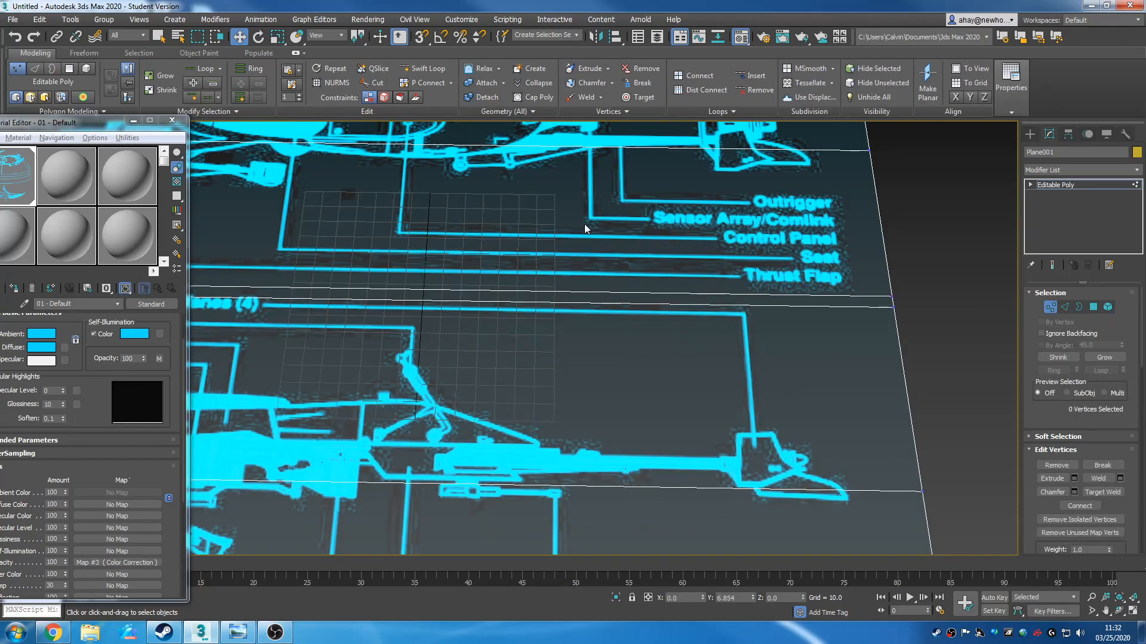
scroll(573, 376, "down", 6)
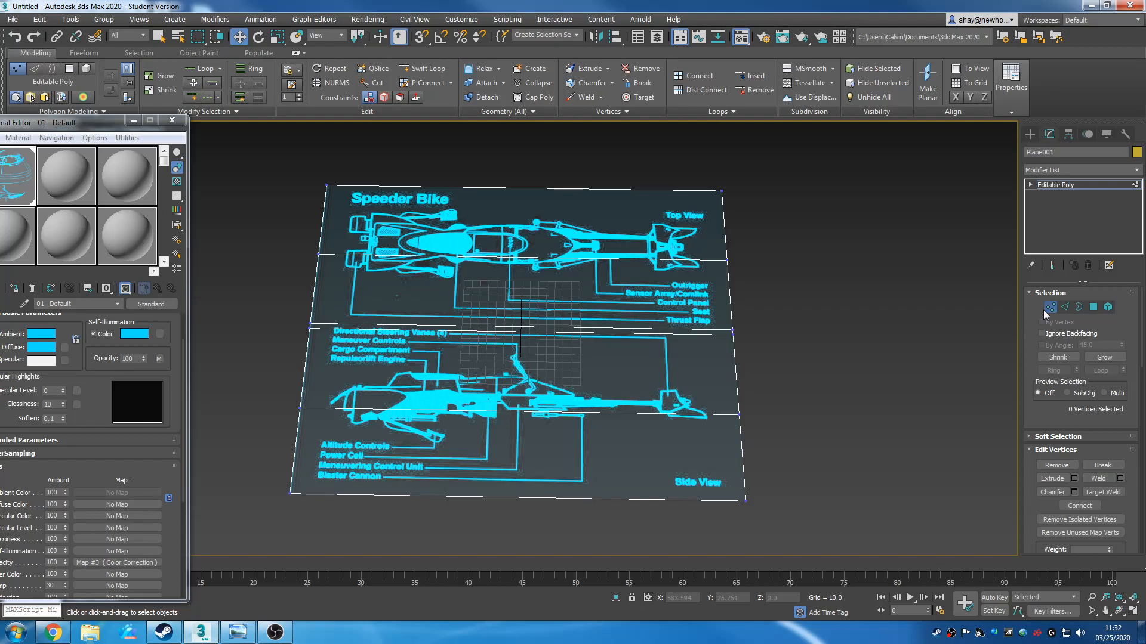
left_click(1065, 308)
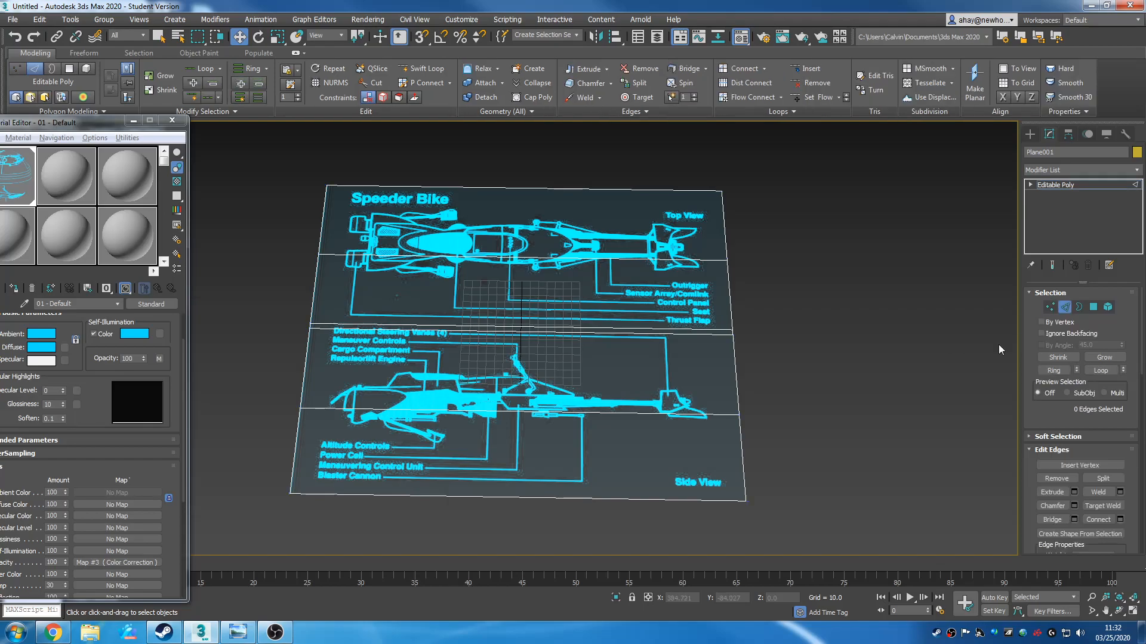
Remove the plane's lengthwise edges through the top view, through the side view and just below the dividing edge
left_click(578, 414)
middle_click_drag(553, 396, 597, 444)
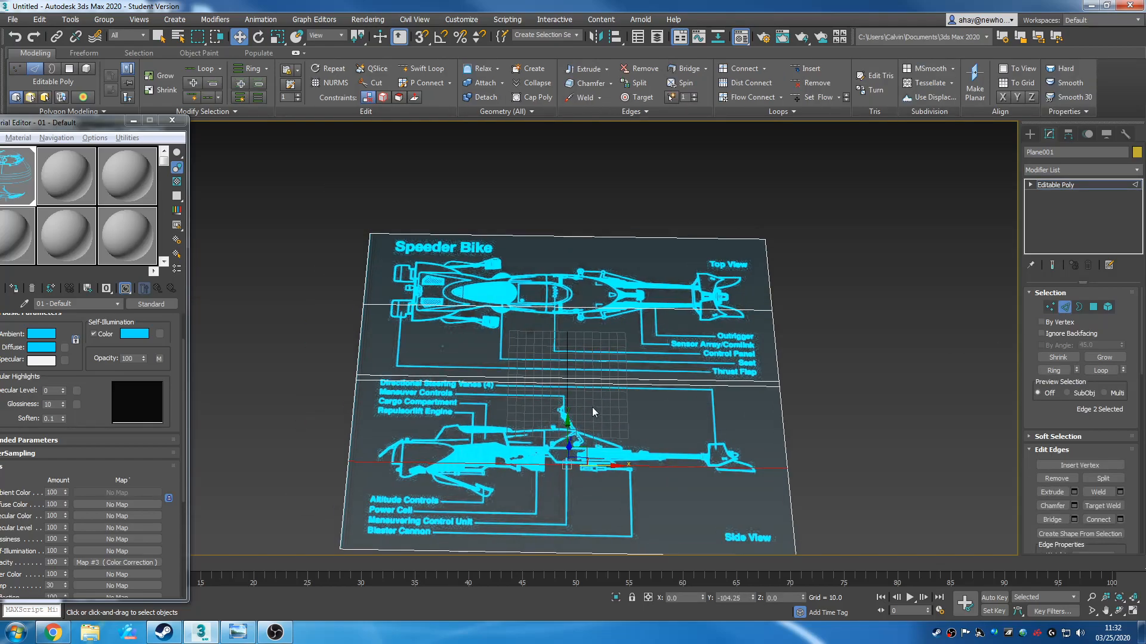
scroll(603, 385, "up", 3)
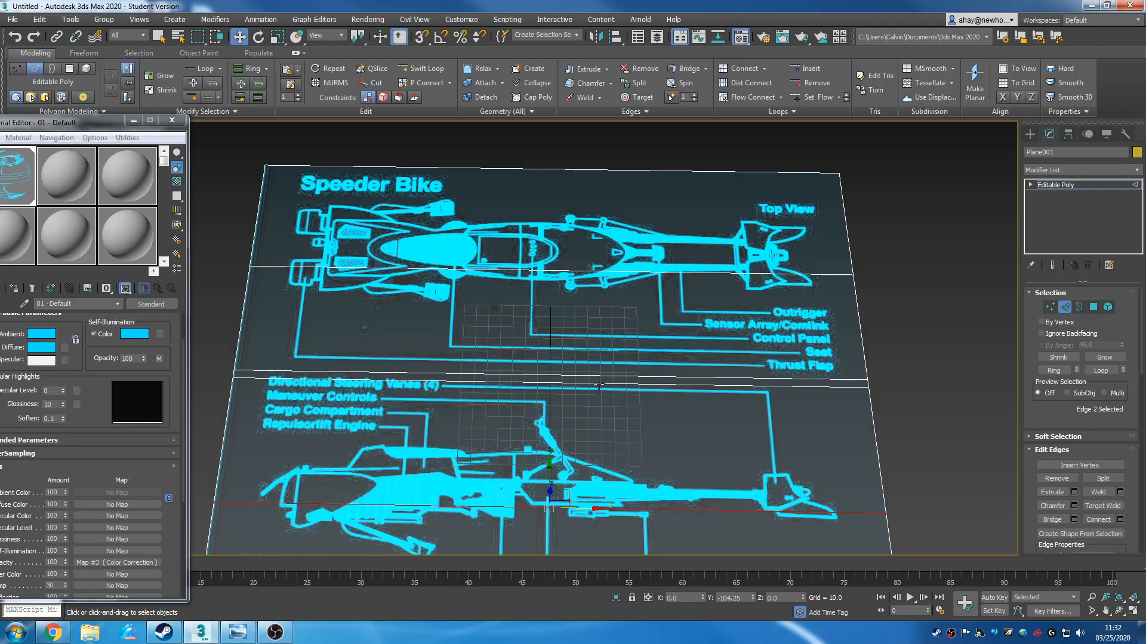
left_click(584, 386, "ctrl")
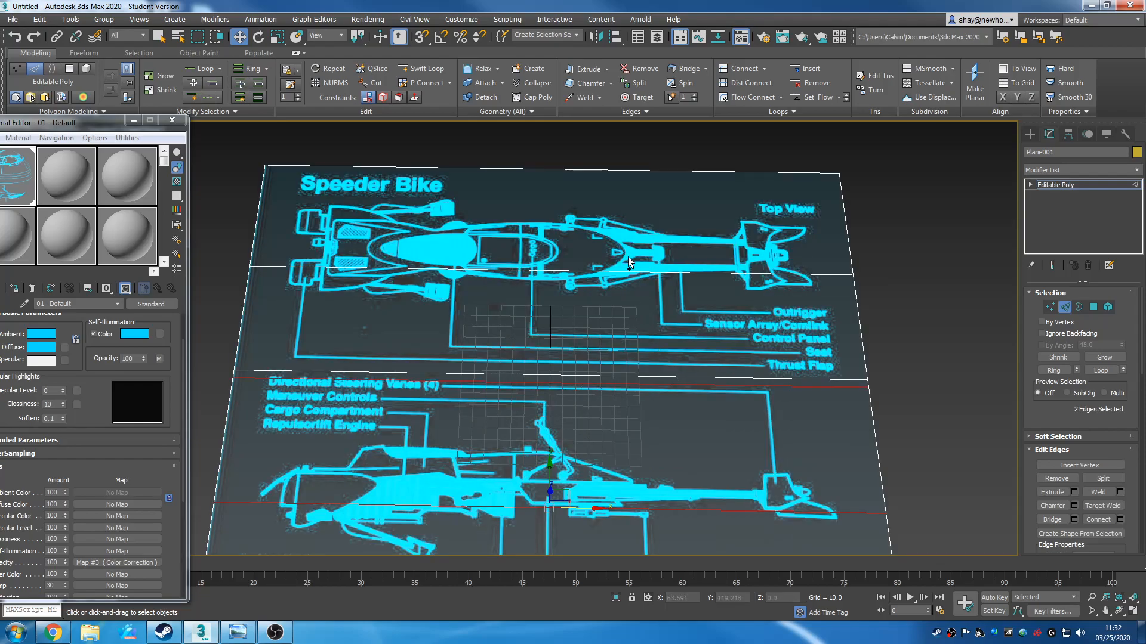
left_click(615, 271, "ctrl")
scroll(578, 328, "down", 3)
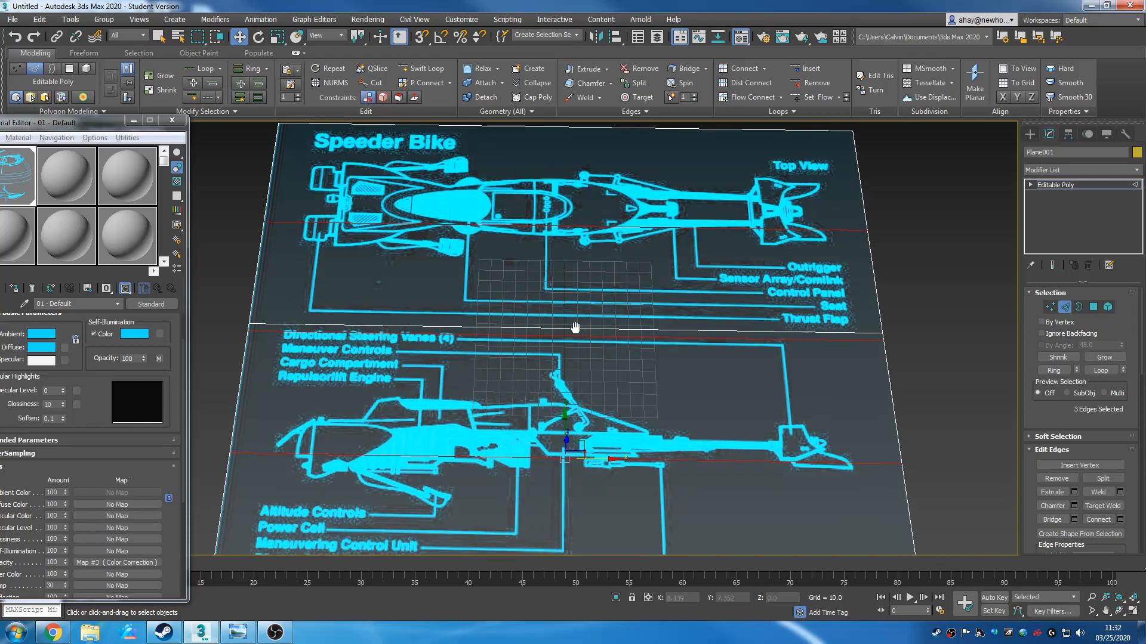
right_click(567, 409)
left_click(537, 422)
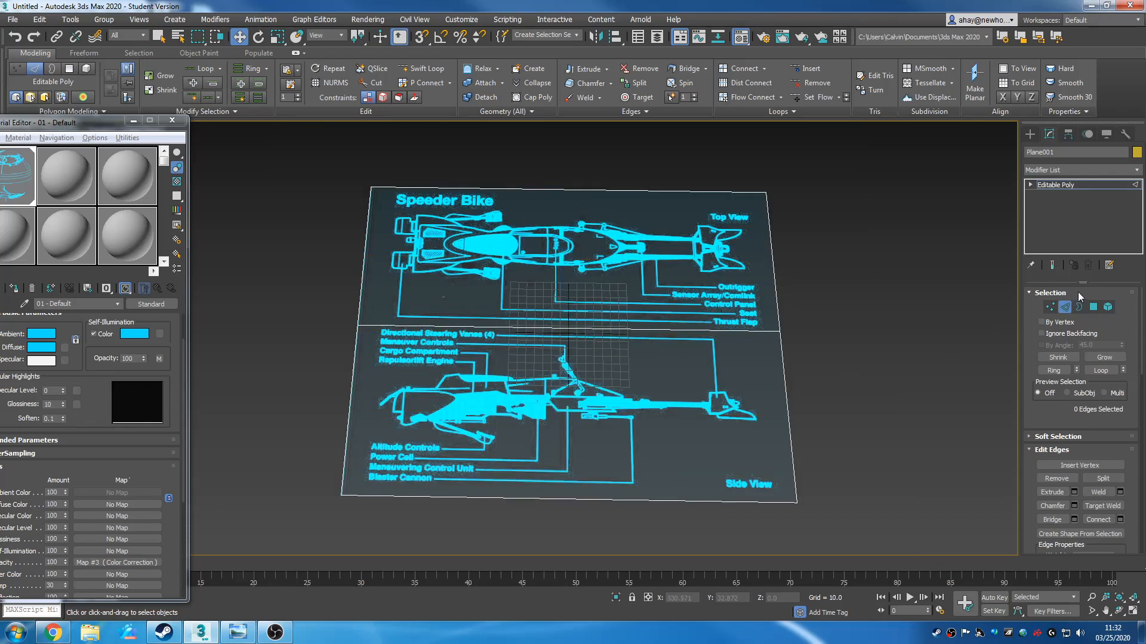
Select the side-view polygon at polygon level and detach it as a separate object
left_click(1101, 187)
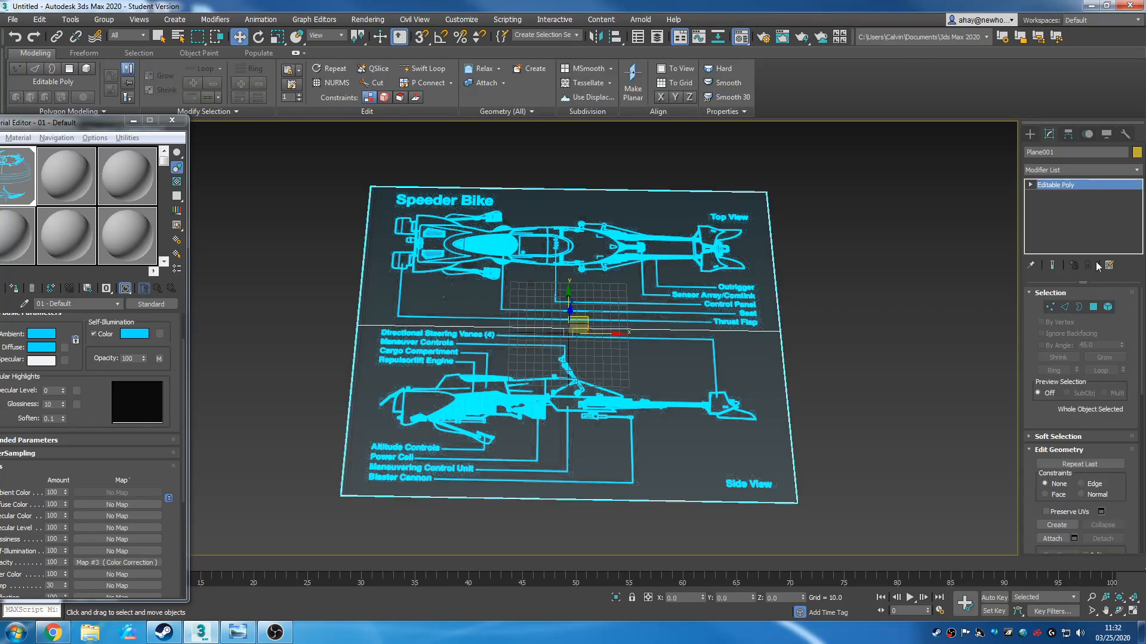
left_click(1093, 306)
left_click(700, 400)
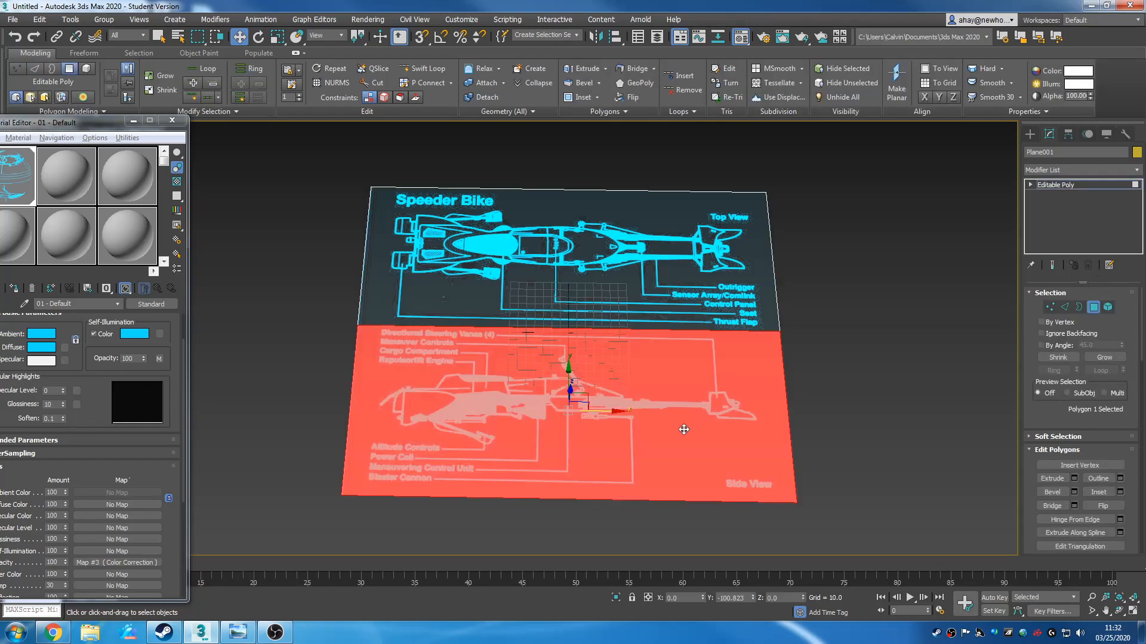
middle_click_drag(561, 473, 695, 425, "alt")
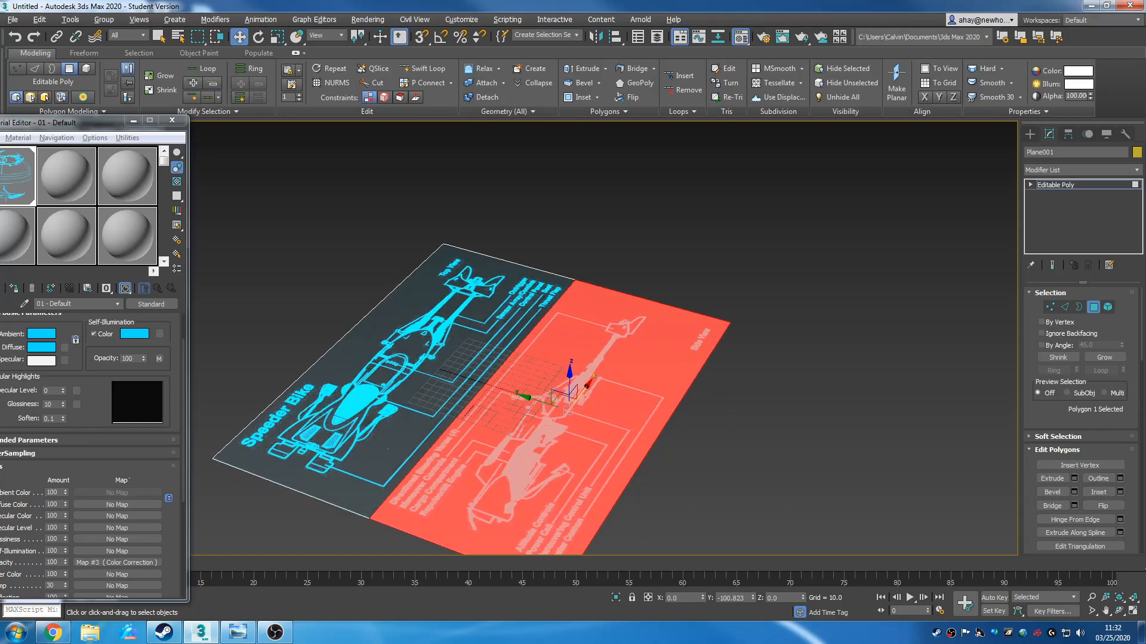
left_click_drag(1140, 339, 1140, 334)
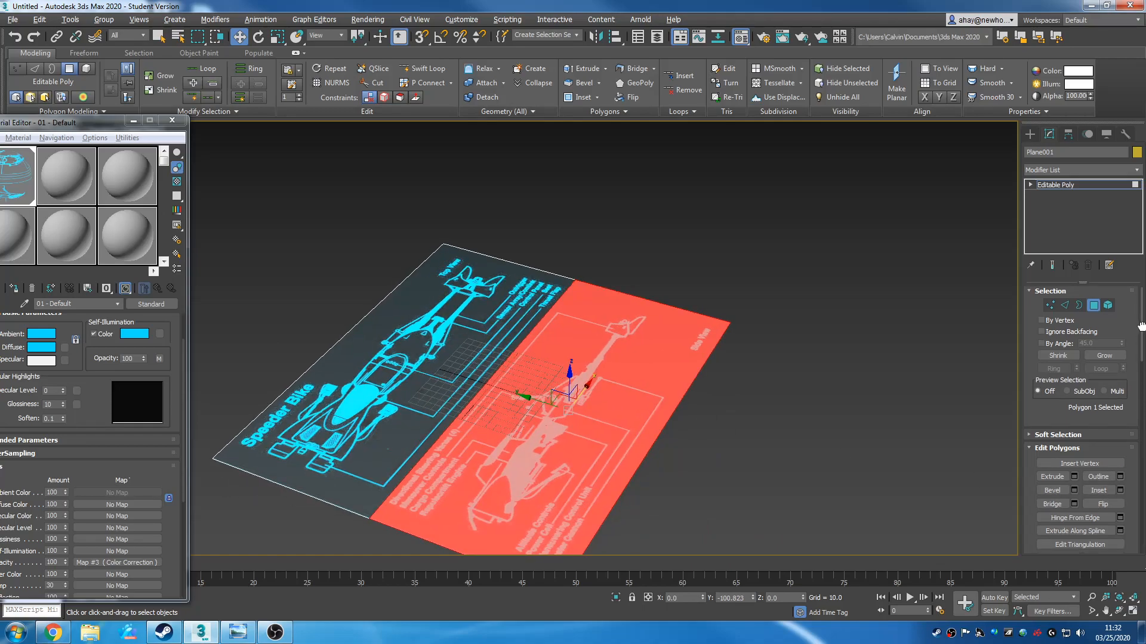
left_click_drag(1144, 330, 1141, 405)
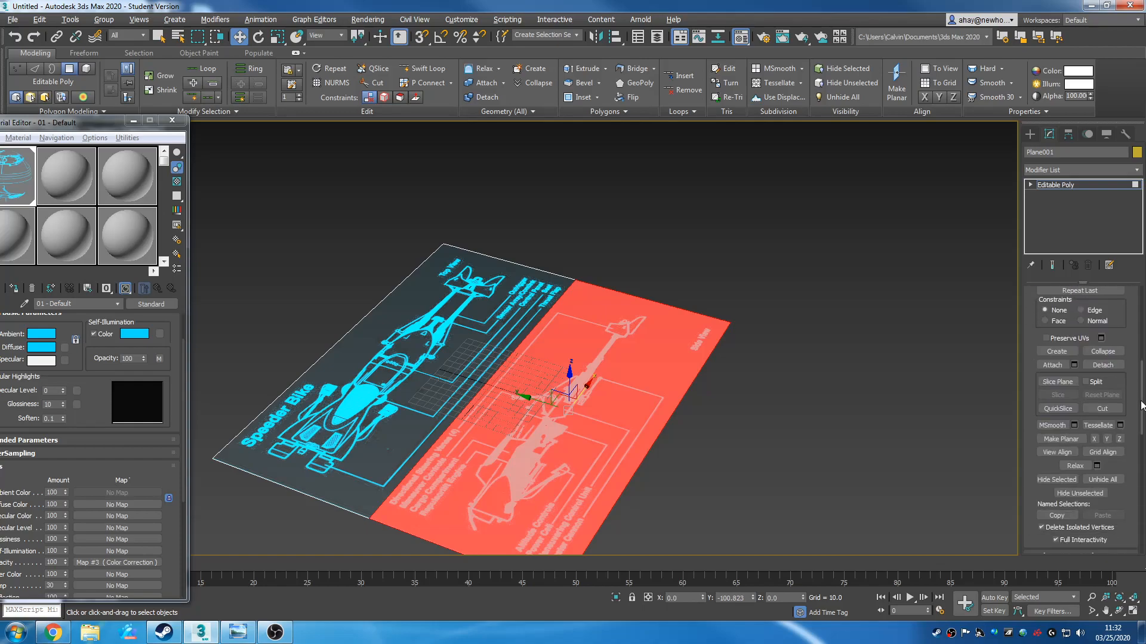
left_click(1102, 365)
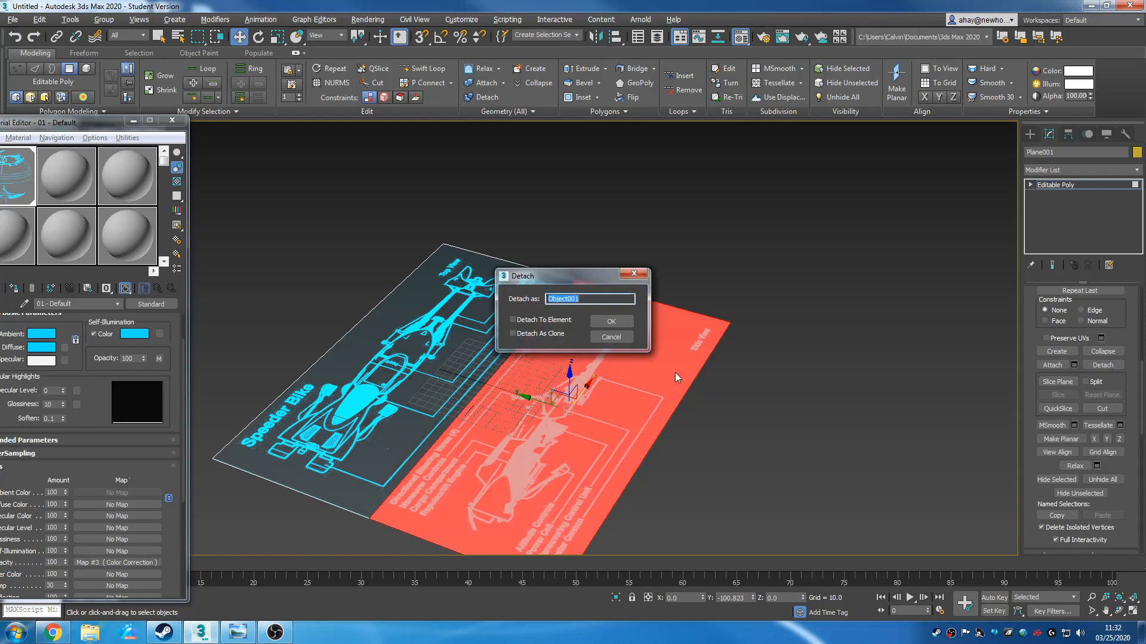
left_click(612, 322)
middle_click_drag(775, 424, 836, 402)
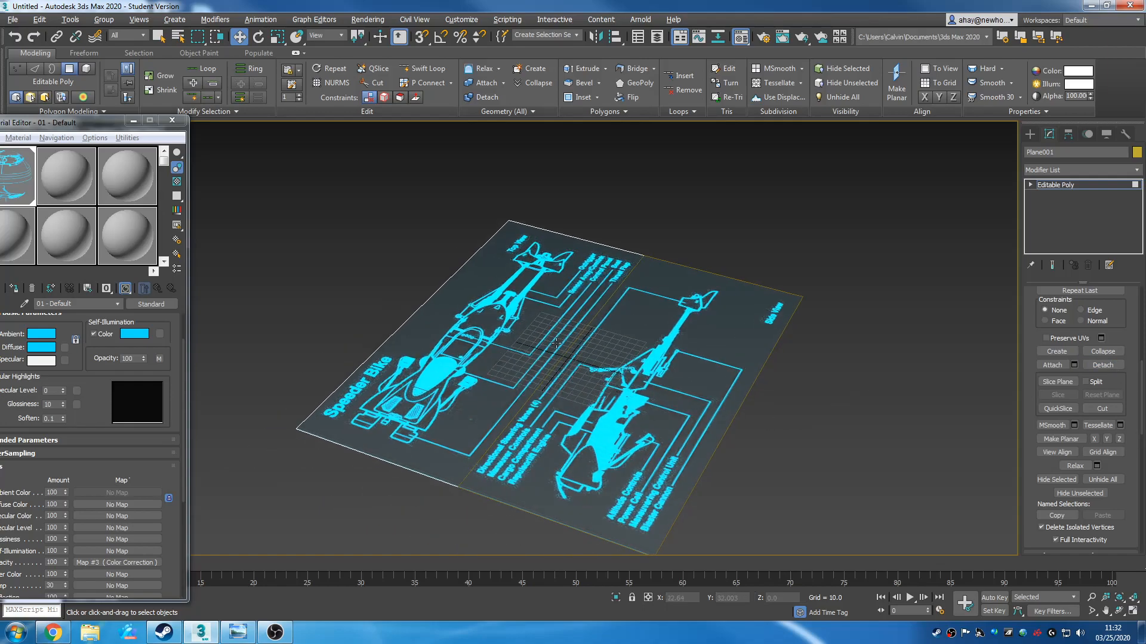
Turn on angle snapping and select the detached side-view plane
left_click(1030, 134)
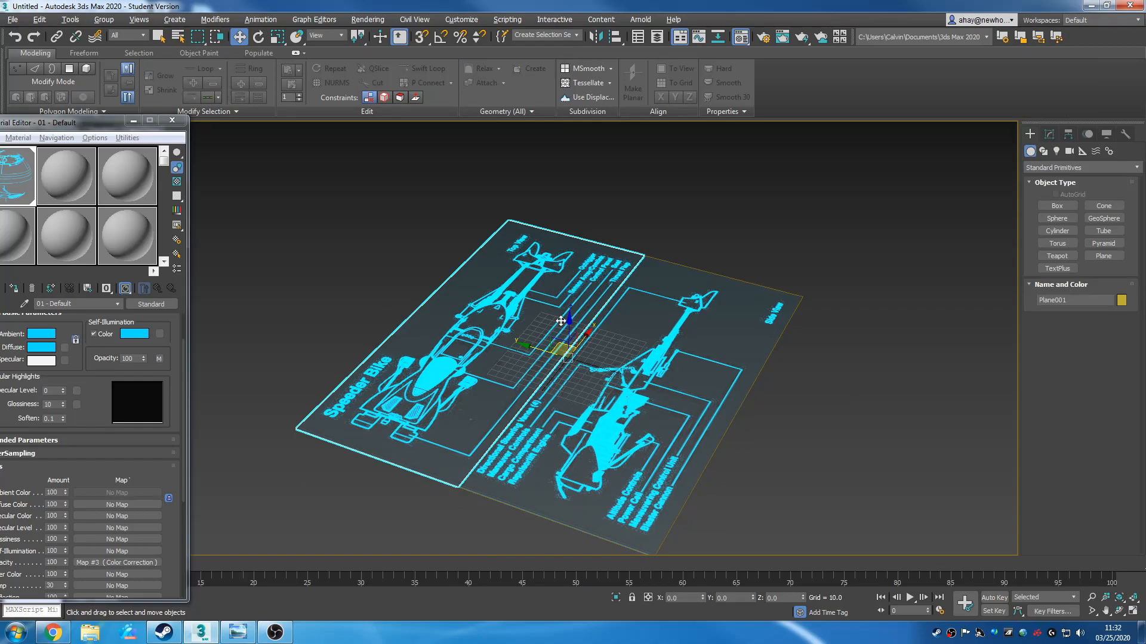
middle_click_drag(561, 365, 644, 367, "alt")
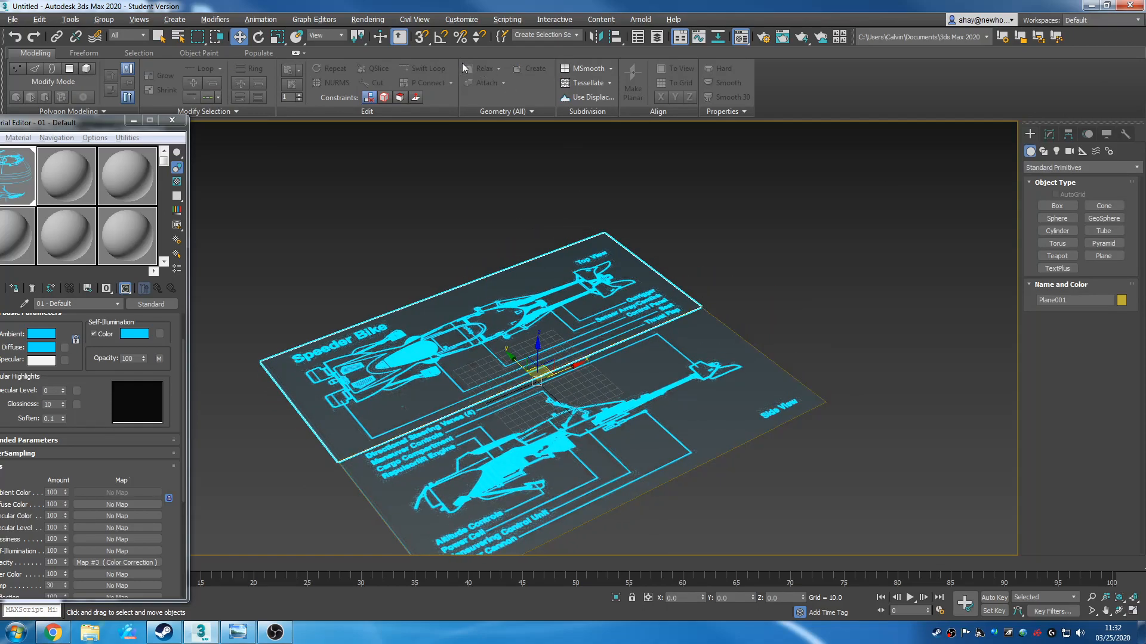
left_click(440, 37)
left_click(624, 423)
middle_click_drag(714, 471, 865, 454, "alt")
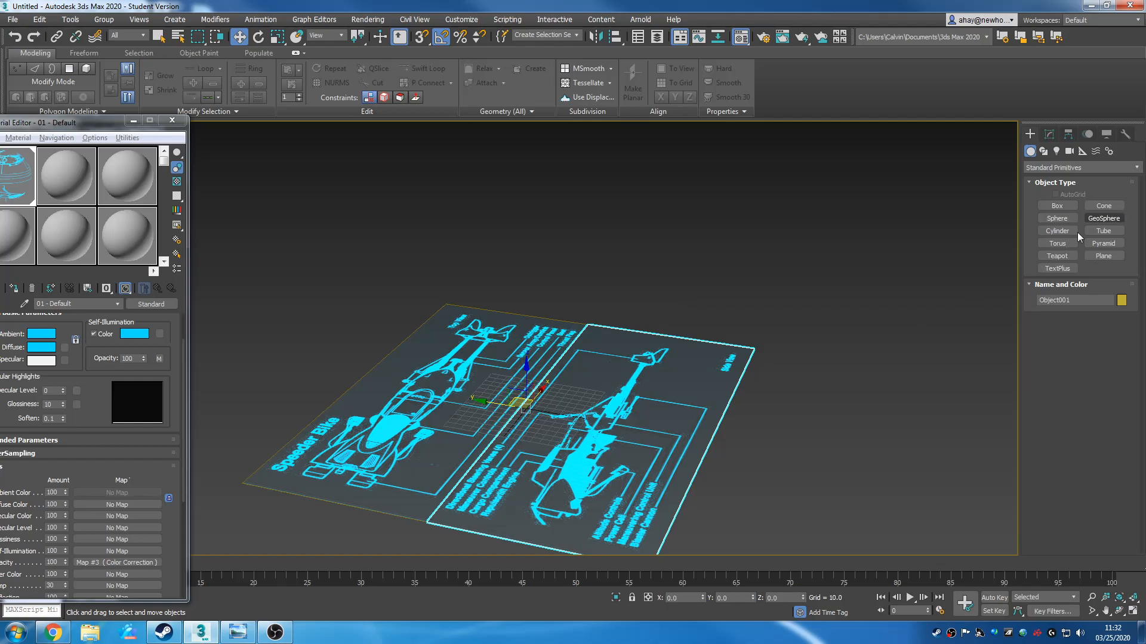
Center the side-view plane's pivot on its object using Affect Pivot Only
left_click(1061, 129)
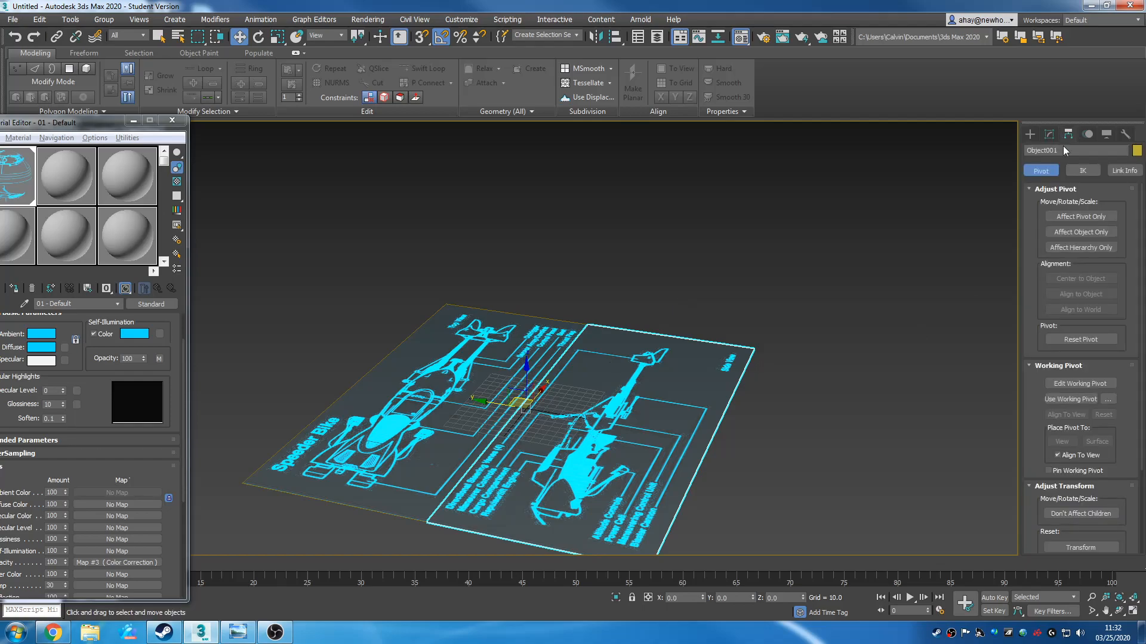
left_click(1069, 216)
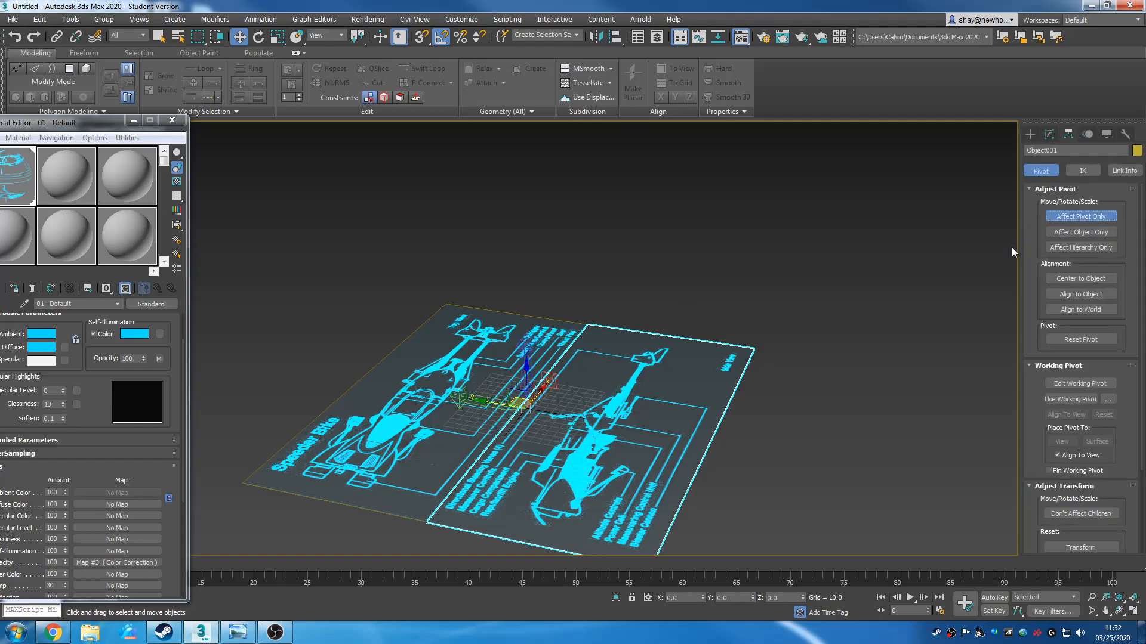
left_click(1070, 214)
left_click(1074, 219)
left_click(1083, 278)
left_click(1076, 219)
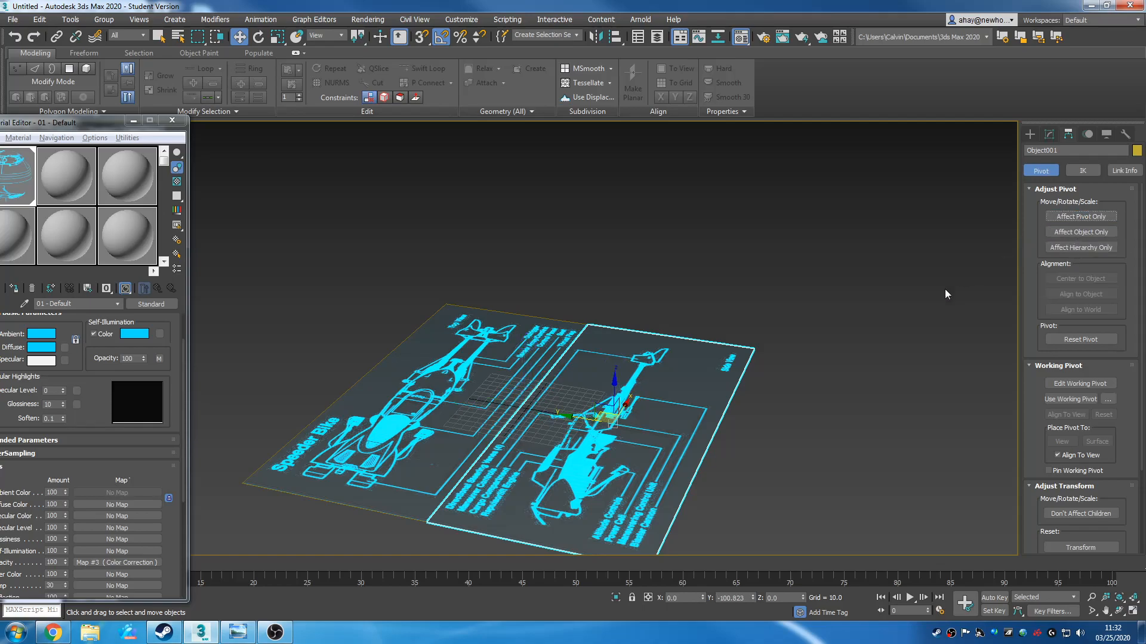
Select the top-view plane and center its pivot on the object
left_click(473, 383)
left_click(1087, 217)
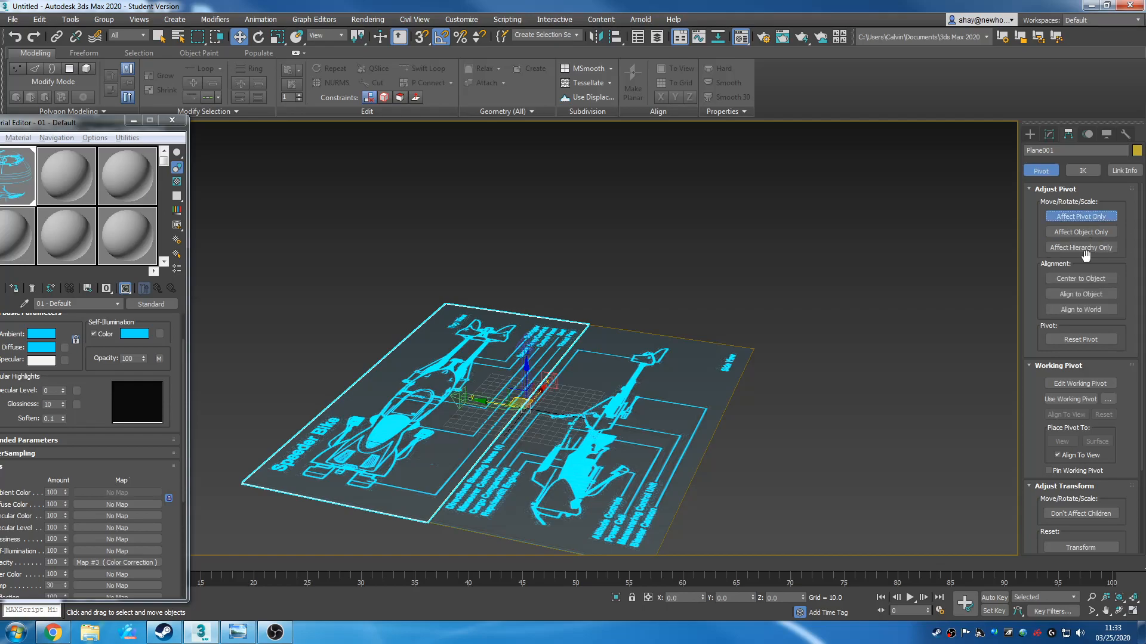
left_click(1083, 281)
left_click(1052, 216)
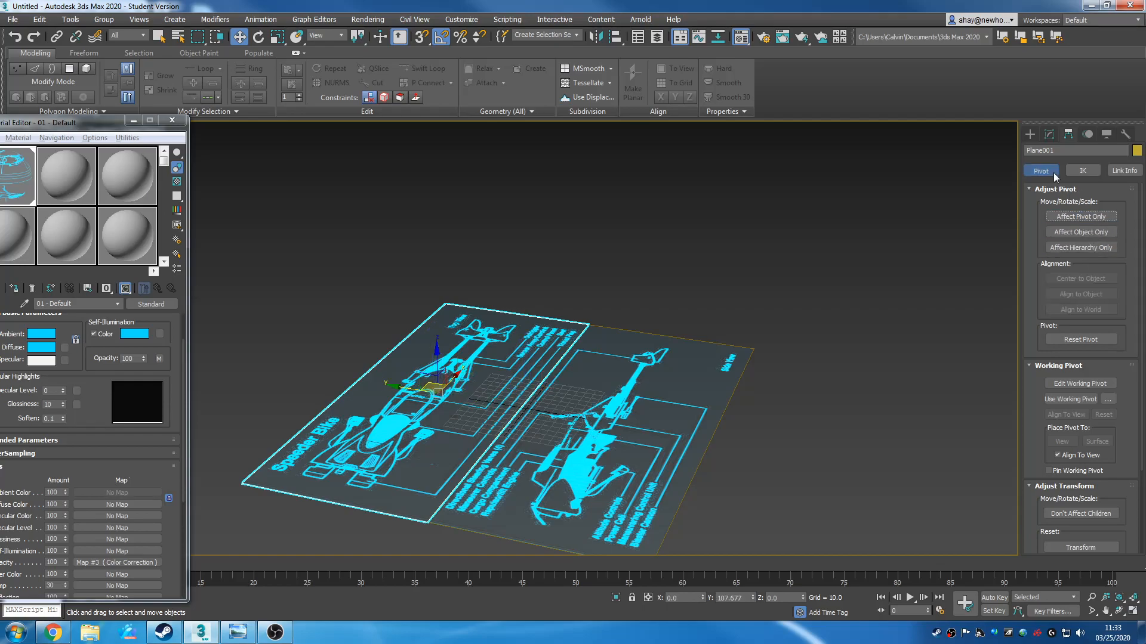
left_click(1031, 132)
Select the side-view plane and check the angle increment in the grid and snap settings
left_click(662, 415)
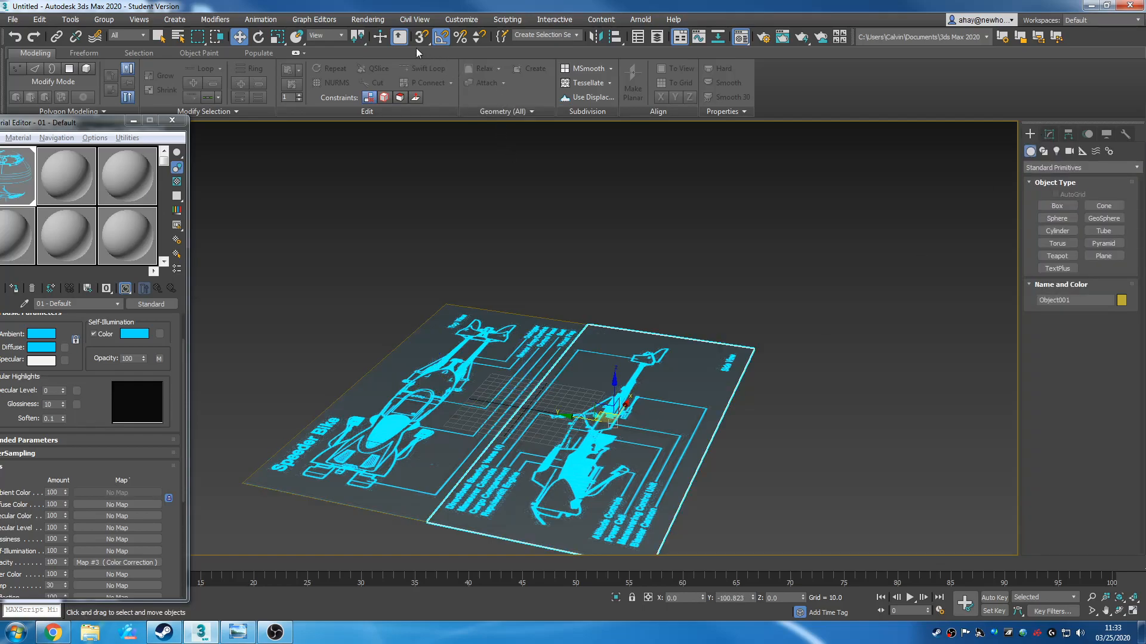
left_click(1069, 135)
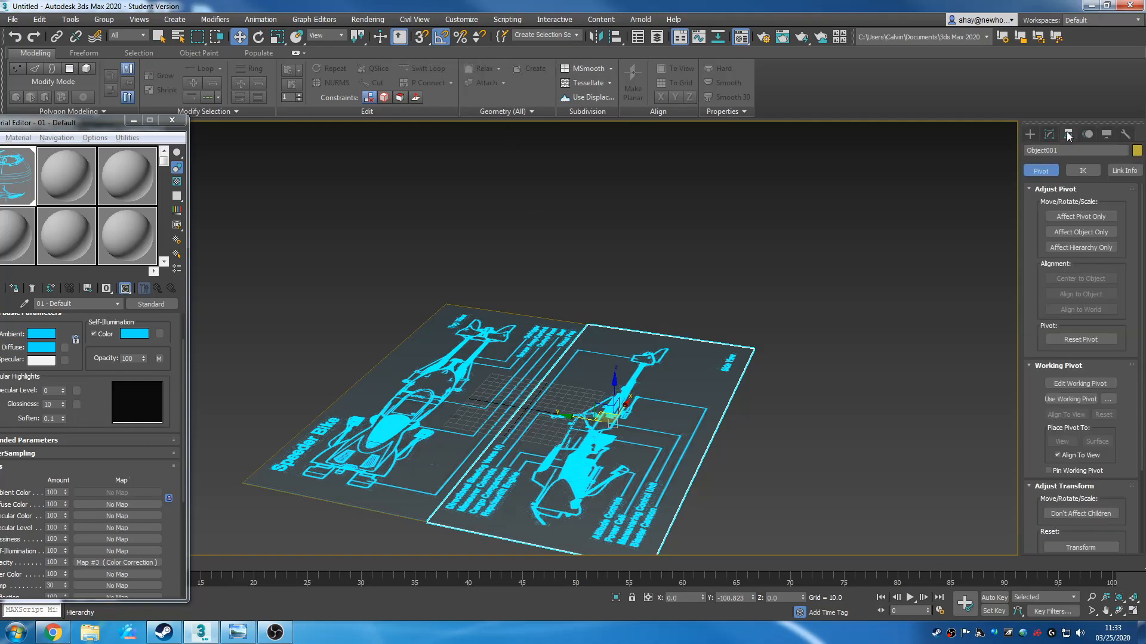
left_click(1030, 134)
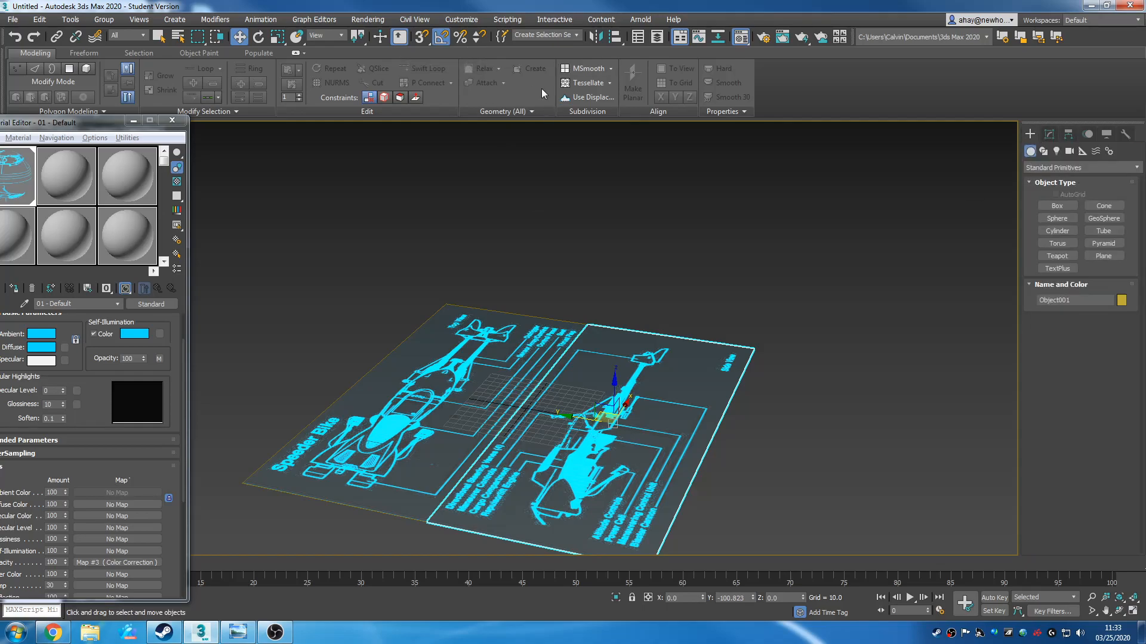
right_click(443, 37)
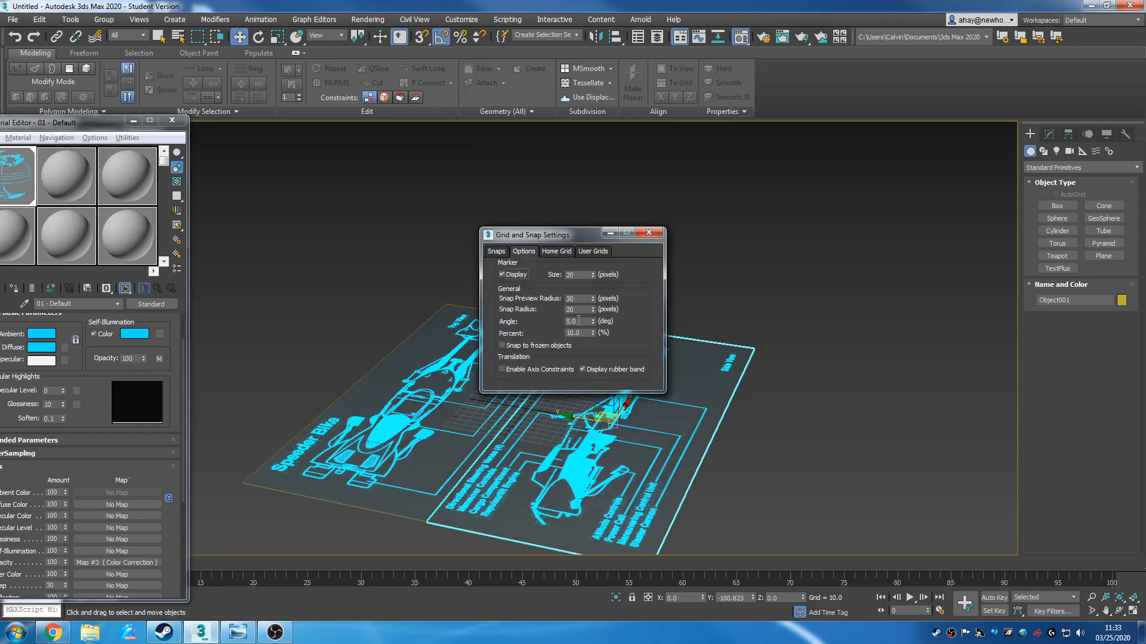
left_click(649, 232)
Rotate the side-view plane upright, perpendicular to the top-view plane, and place it toward the back
left_click(257, 37)
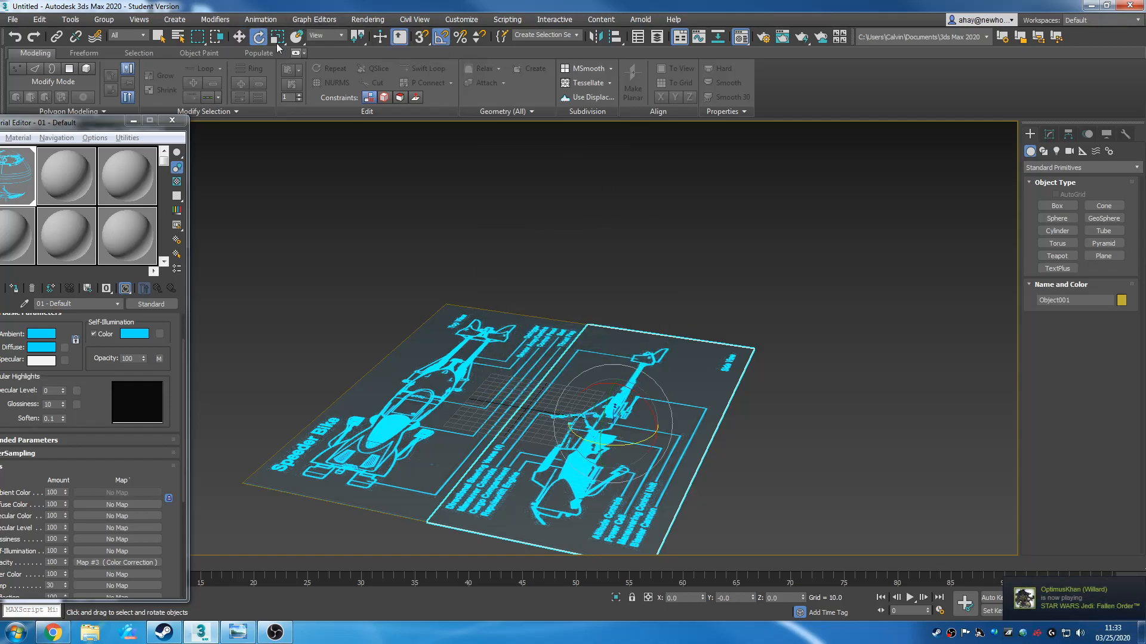
left_click_drag(655, 417, 708, 395)
middle_click_drag(725, 446, 679, 452, "alt")
key("w")
left_click(652, 365)
Select the top-view plane and reset its Y position to 0
left_click(600, 361)
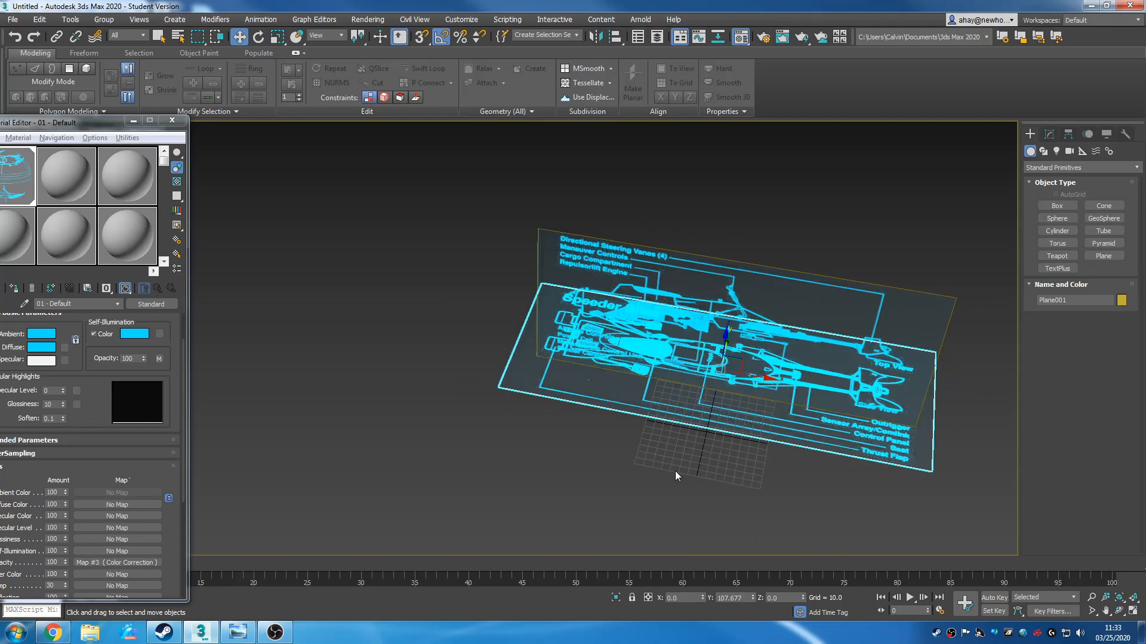
right_click(754, 597)
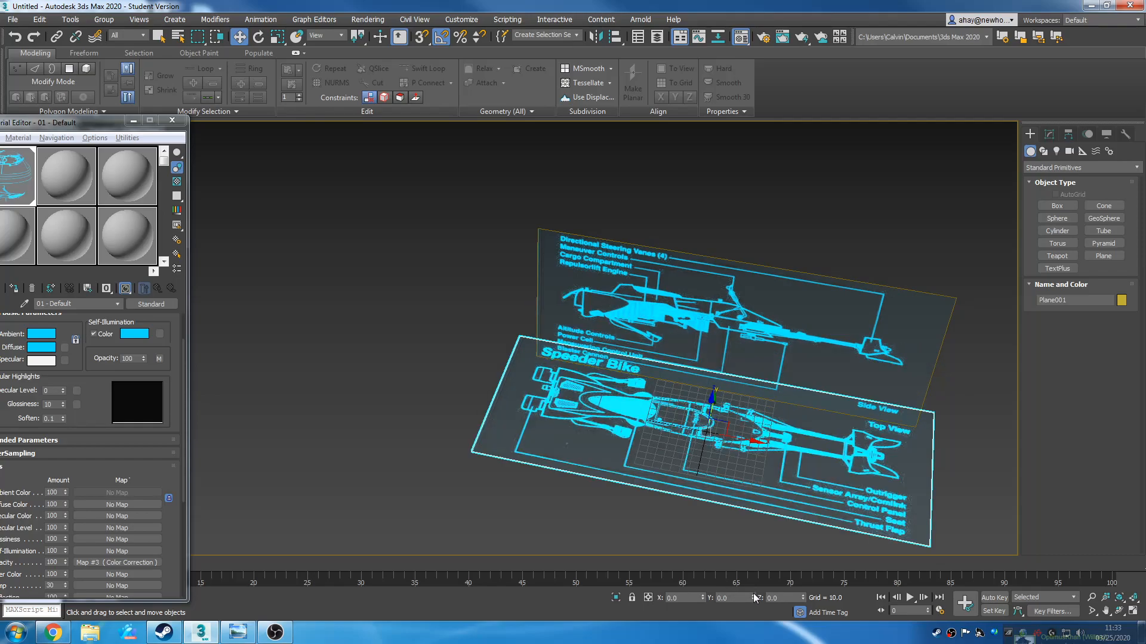
middle_click_drag(724, 515, 734, 490, "alt")
Examine how the upright side-view plane and the flat top-view plane line up from several distances and angles
scroll(740, 451, "up", 3)
scroll(798, 467, "up", 2)
scroll(719, 474, "down", 2)
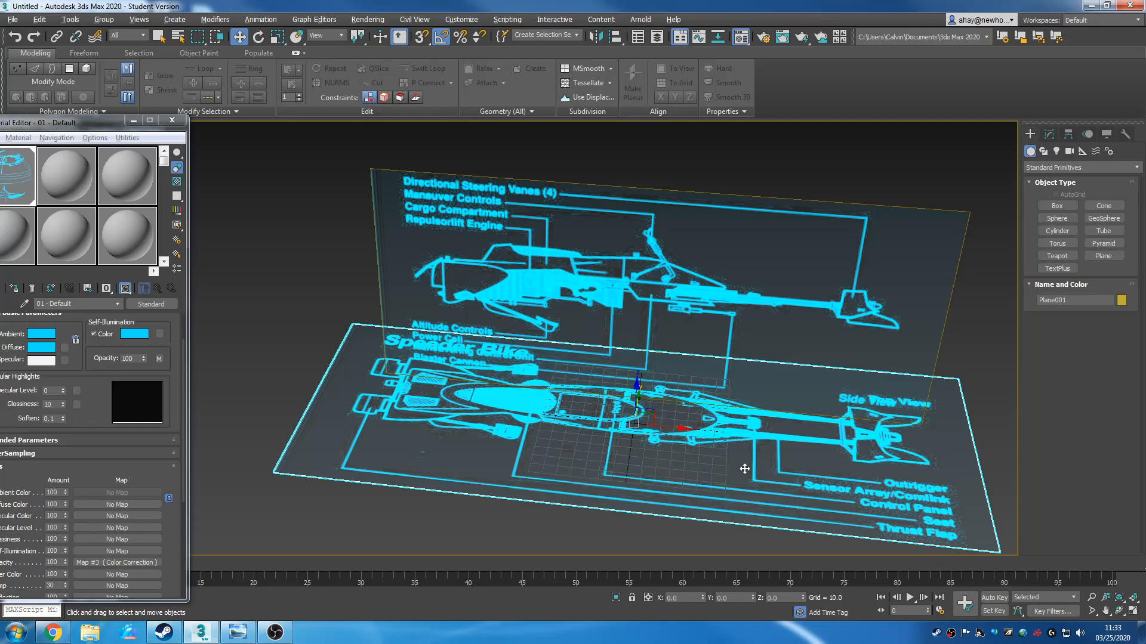
scroll(737, 473, "down", 3)
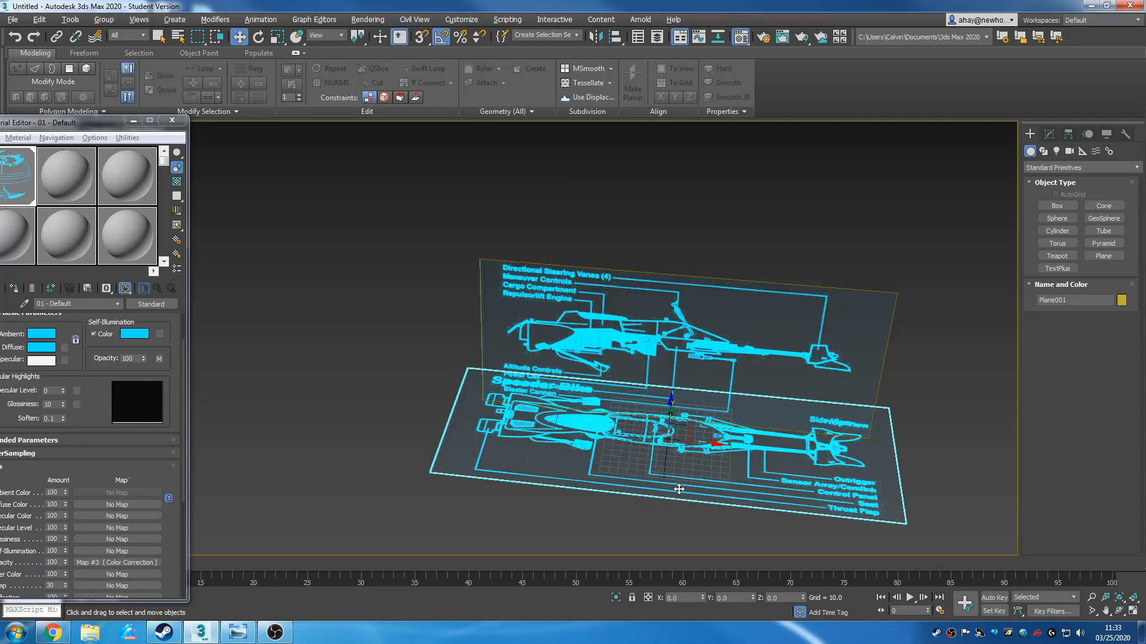
middle_click_drag(686, 483, 673, 441)
scroll(597, 420, "up", 3)
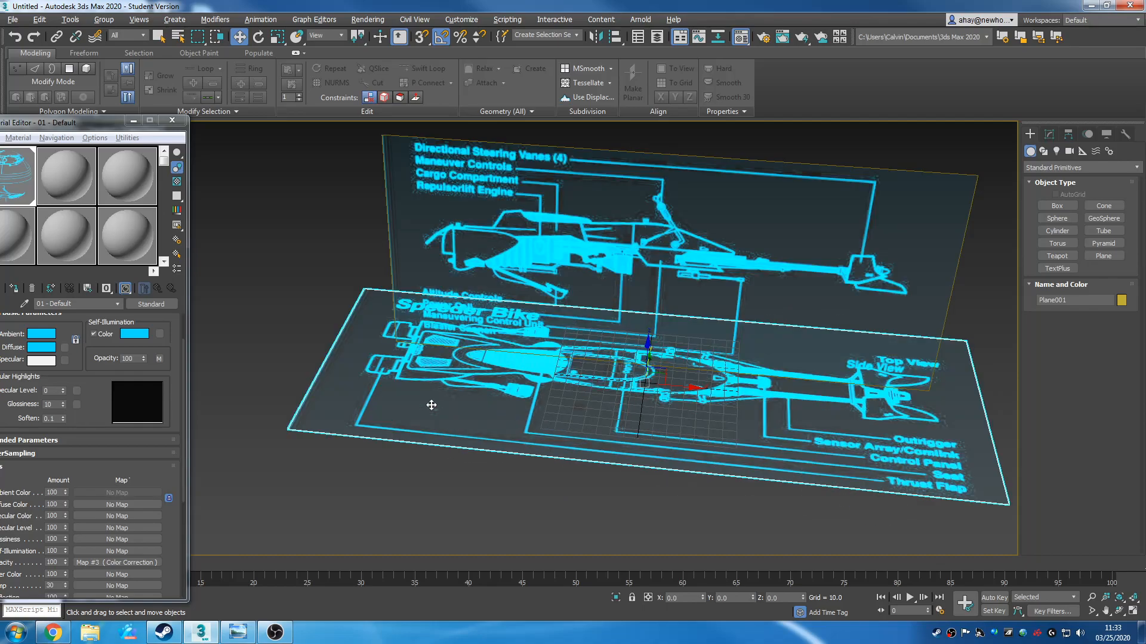
middle_click_drag(556, 443, 622, 445, "alt")
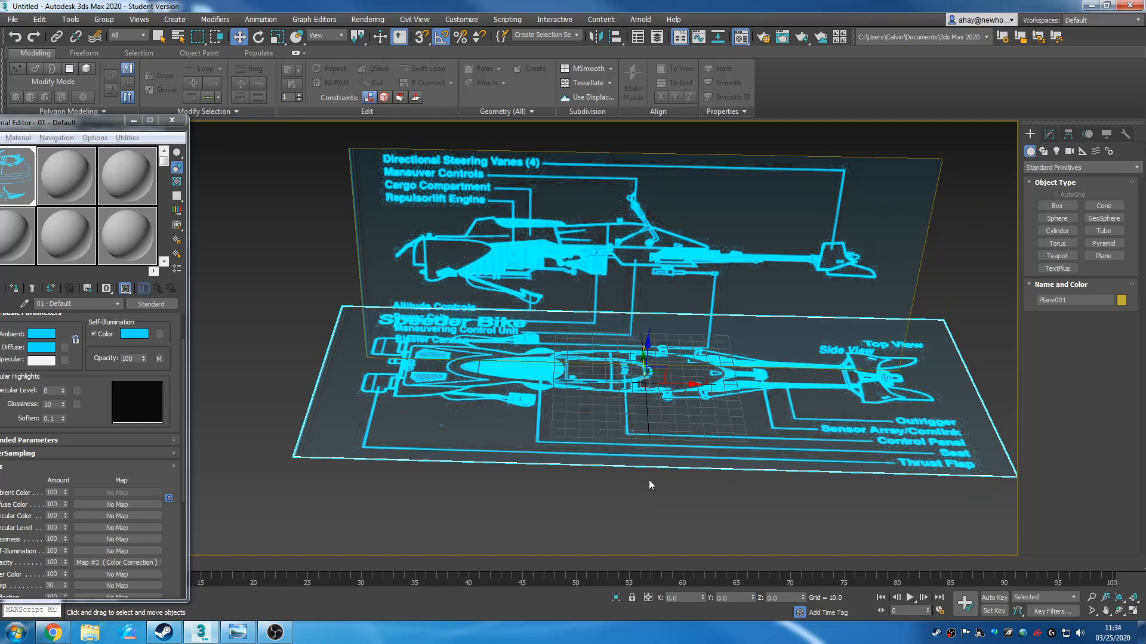
scroll(645, 486, "down", 4)
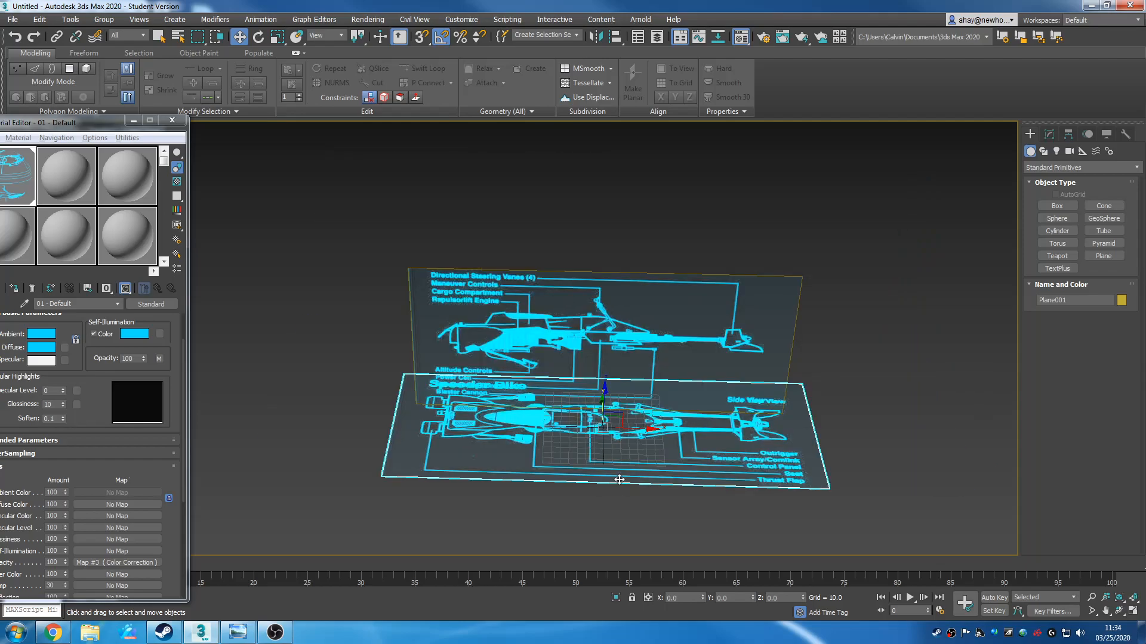
scroll(620, 480, "up", 3)
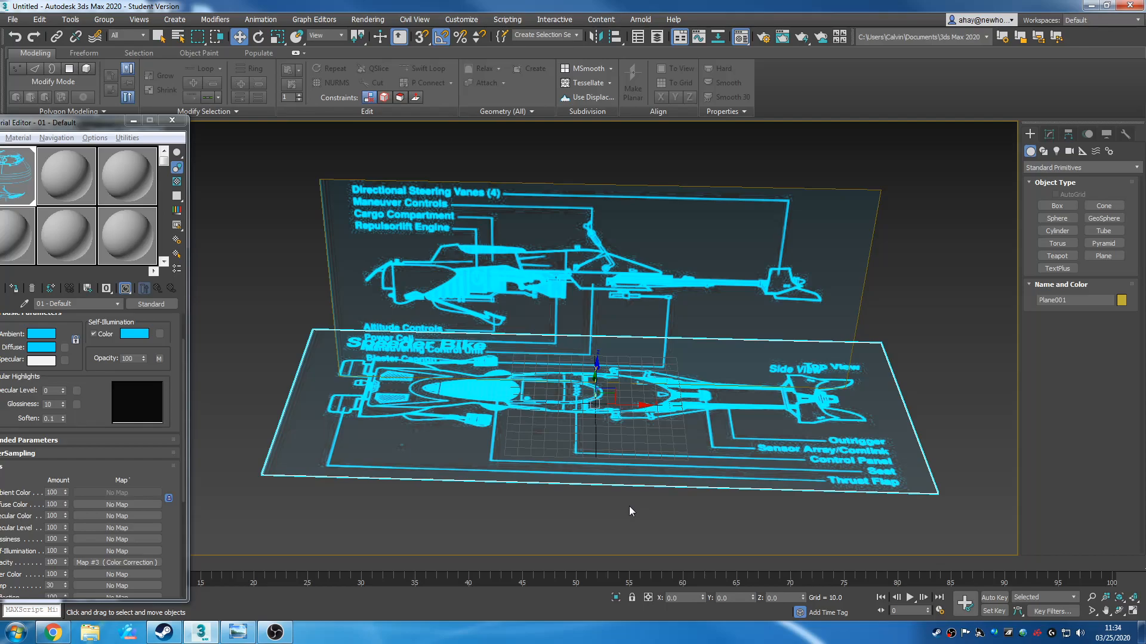
scroll(629, 503, "down", 4)
scroll(621, 492, "up", 4)
scroll(624, 496, "down", 3)
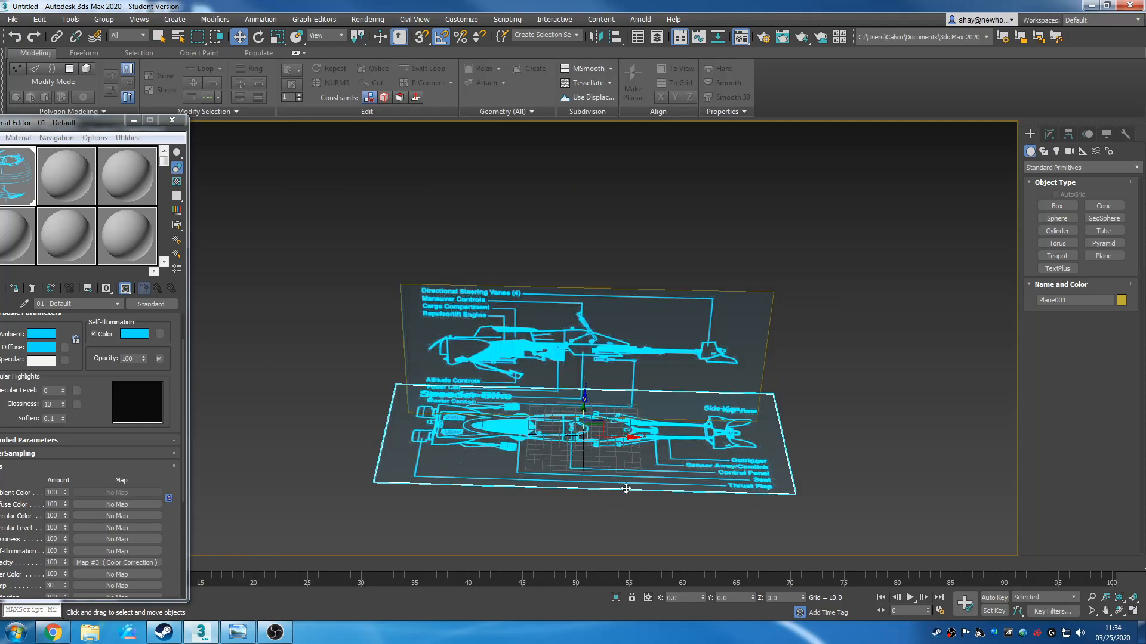
scroll(624, 492, "up", 3)
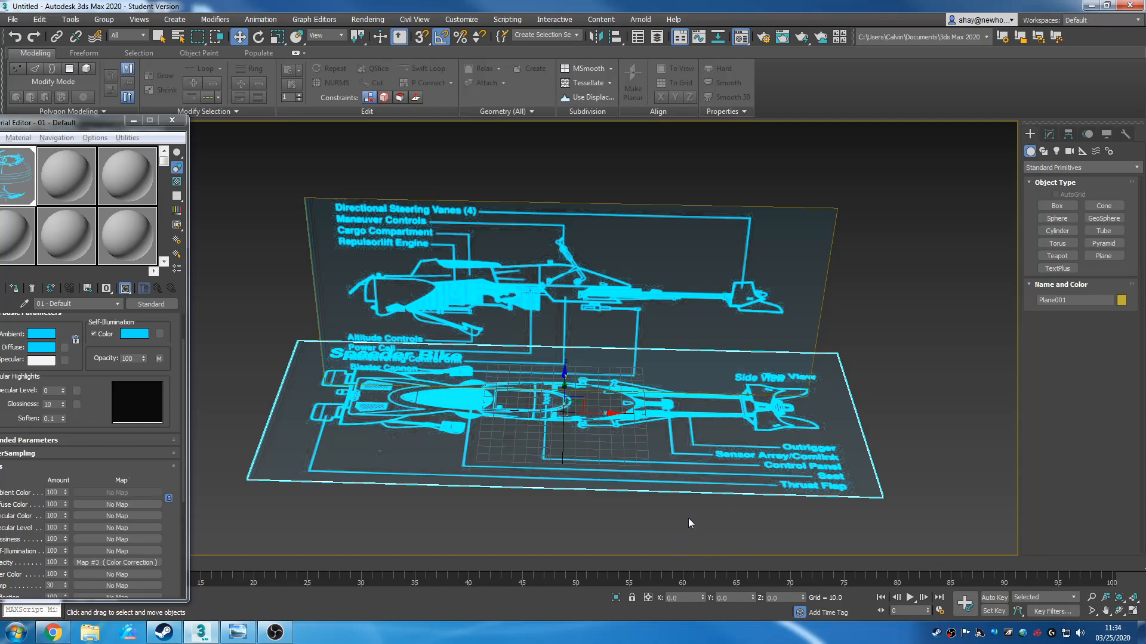
Create a box about 35 long, 236 wide and 56 high over the top-view plane as a size guide and display its parameters
left_click(1058, 206)
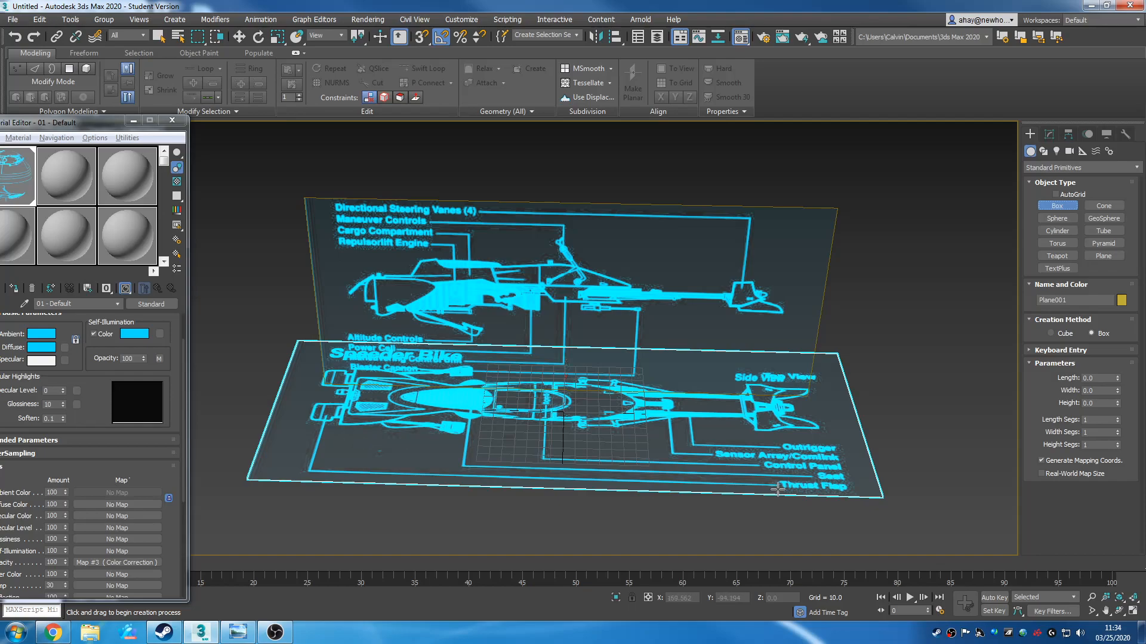
right_click(771, 518)
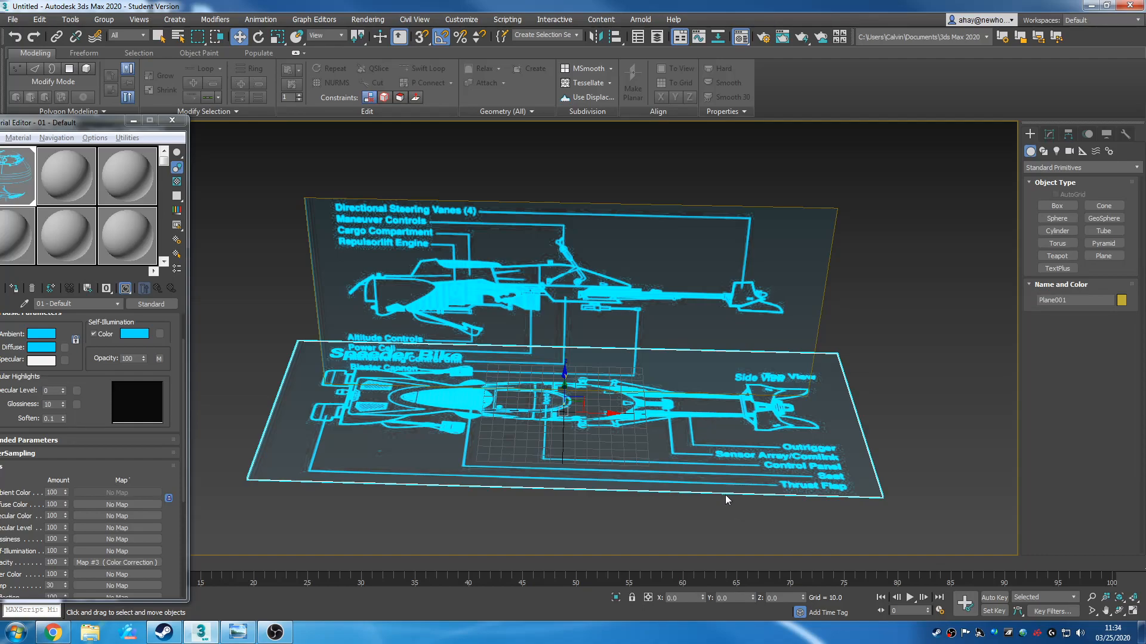
left_click(1051, 208)
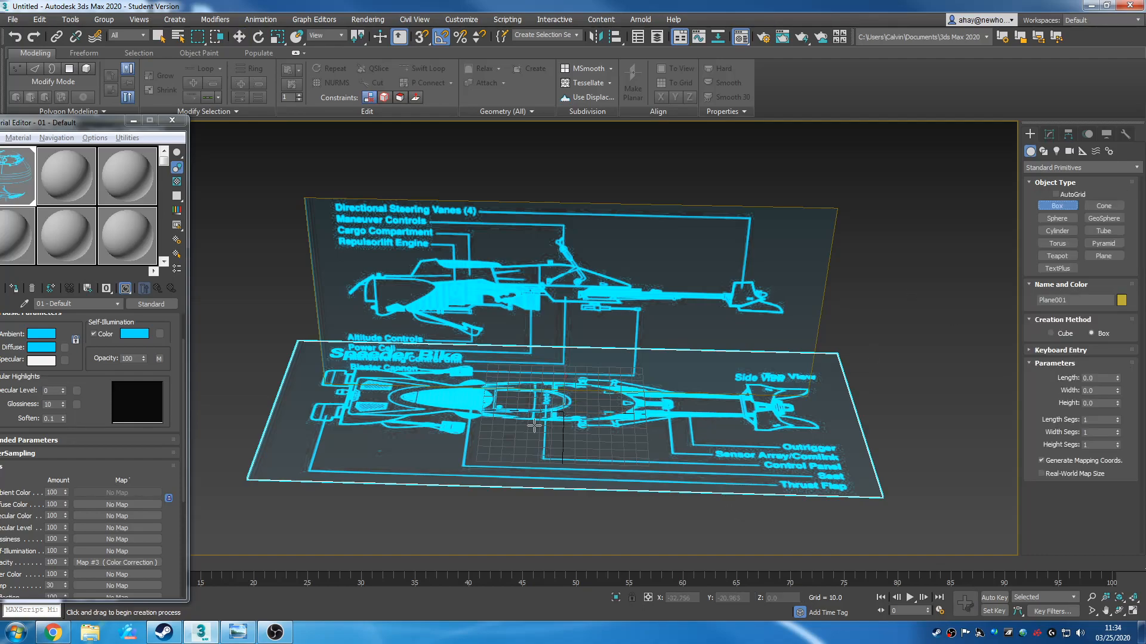
left_click_drag(481, 411, 772, 452)
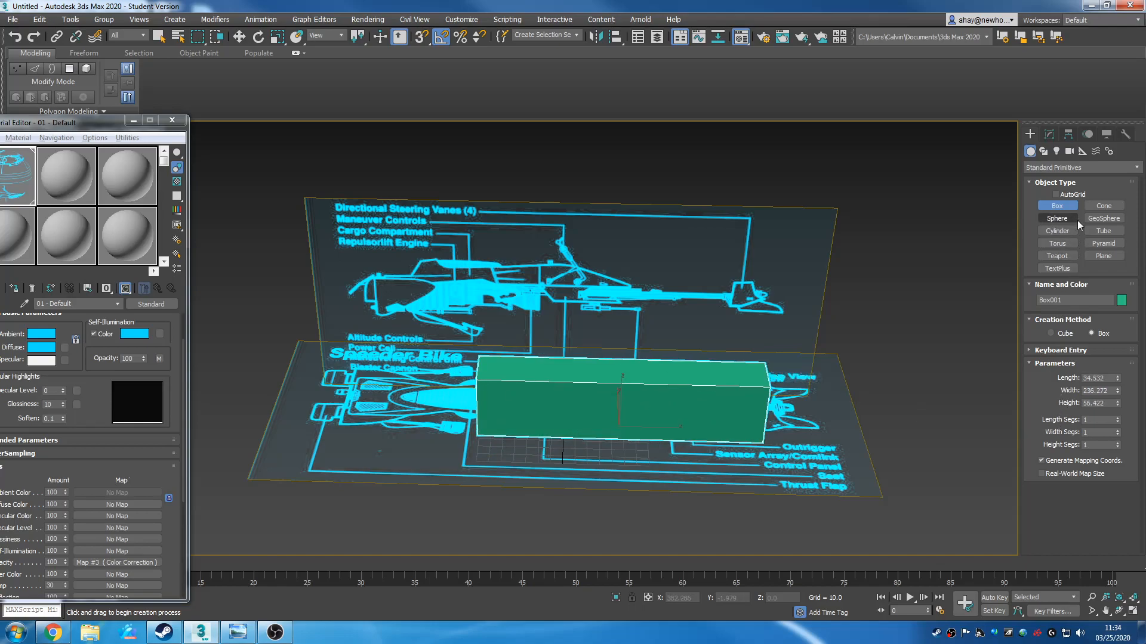
left_click(1049, 134)
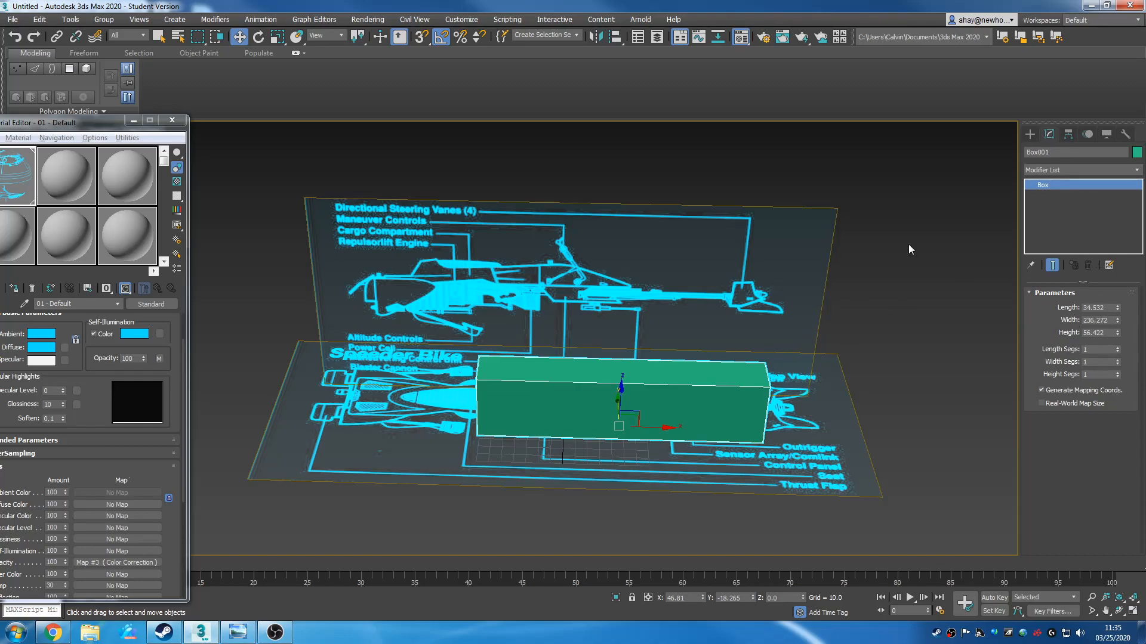
right_click(714, 418)
mouse_move(776, 538)
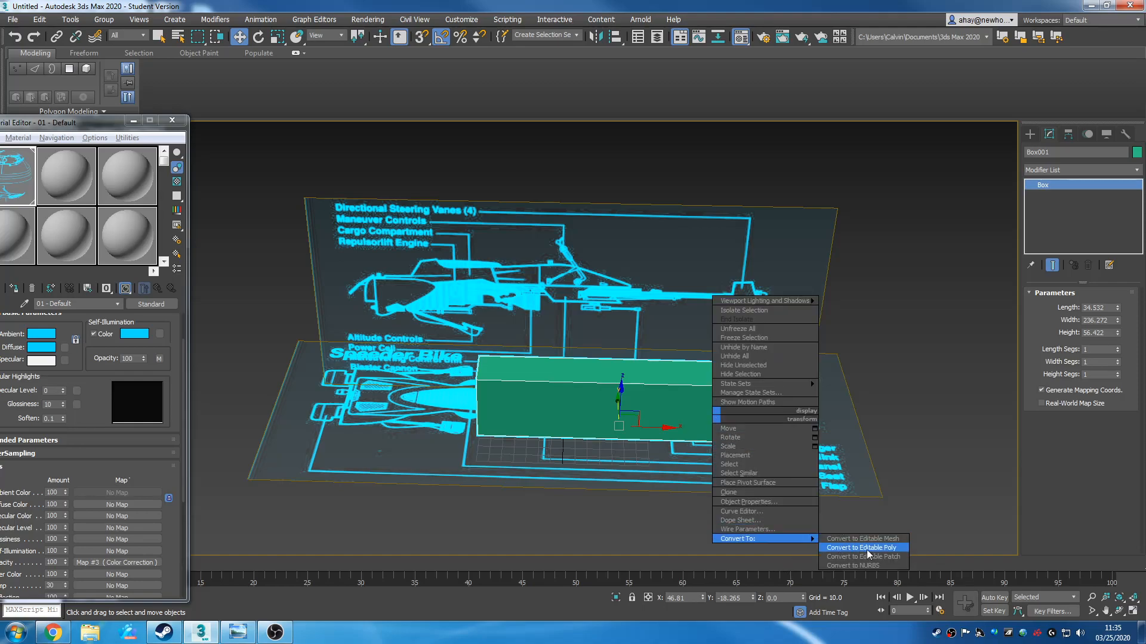
Set the scene's display units to Metric, in meters
left_click(469, 22)
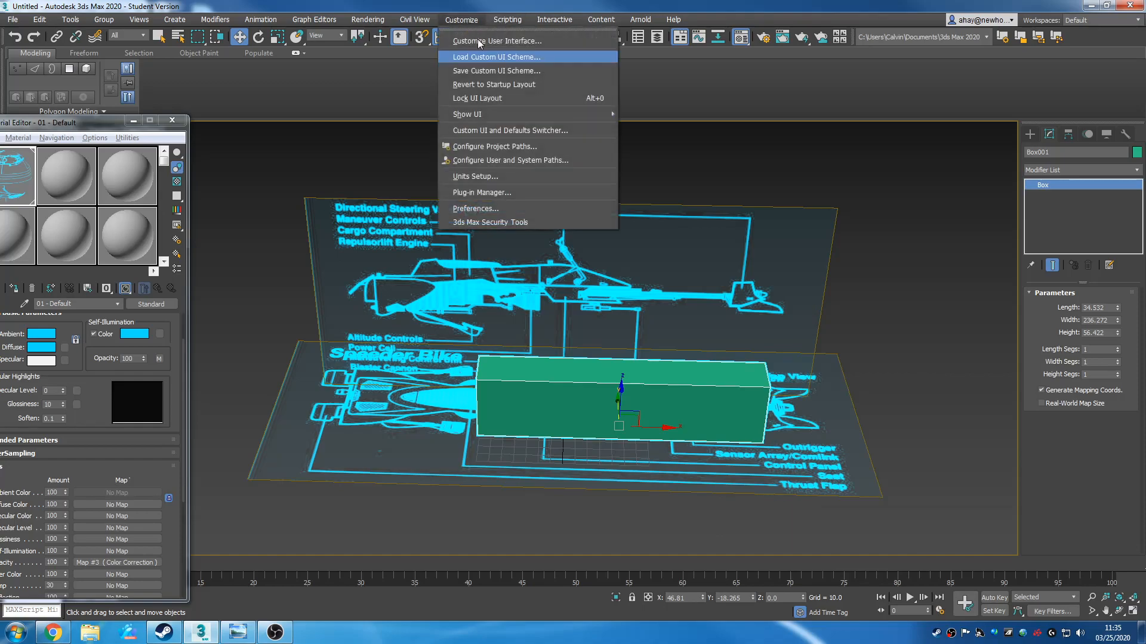
left_click(510, 176)
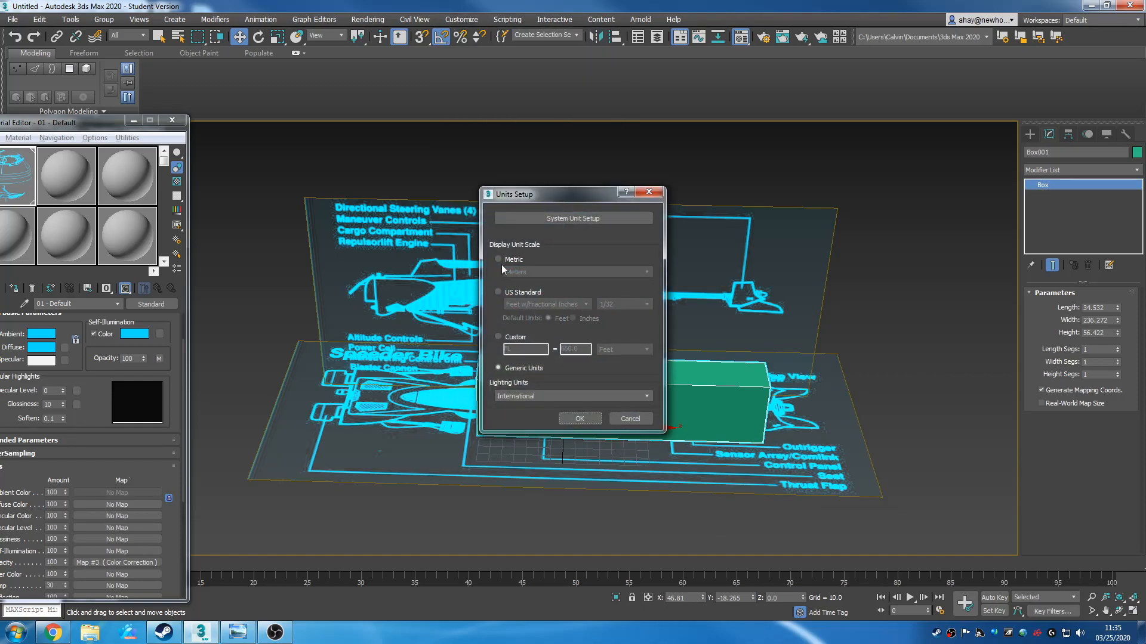
left_click(501, 263)
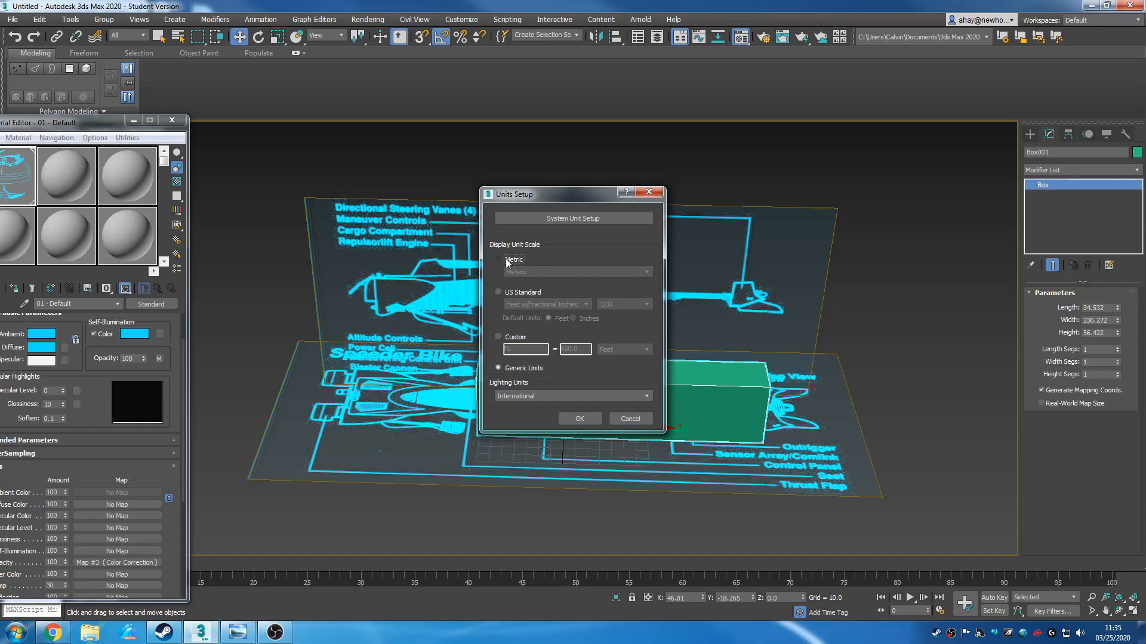
left_click(577, 419)
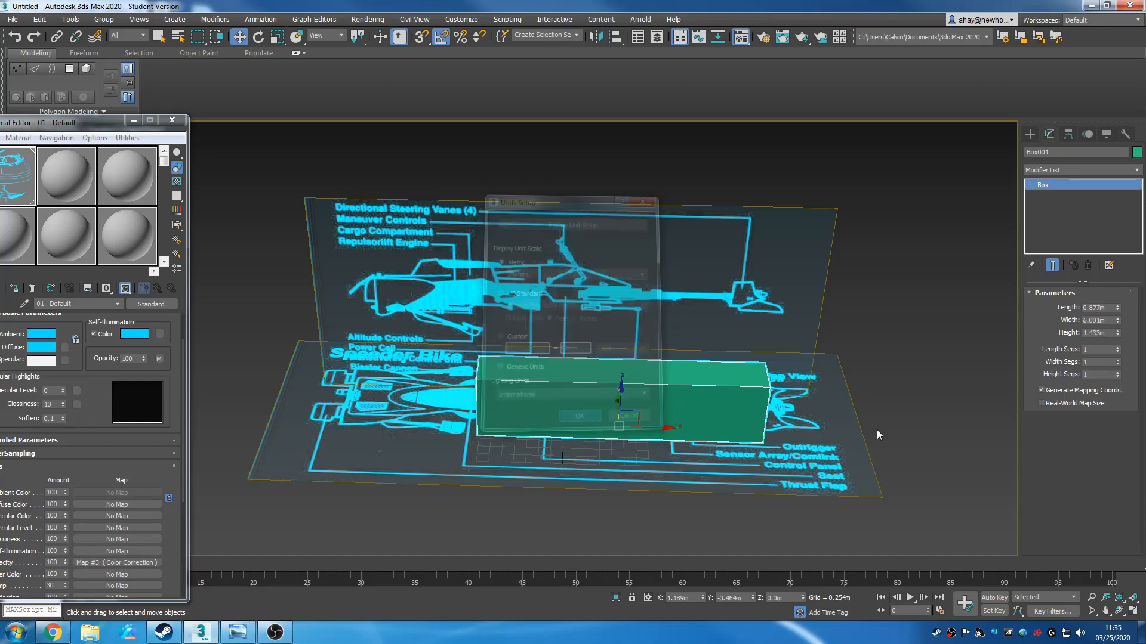
Set the box's width to 4 m and move it along X to about 0.217 m, near the grid centre
double_click(1112, 320)
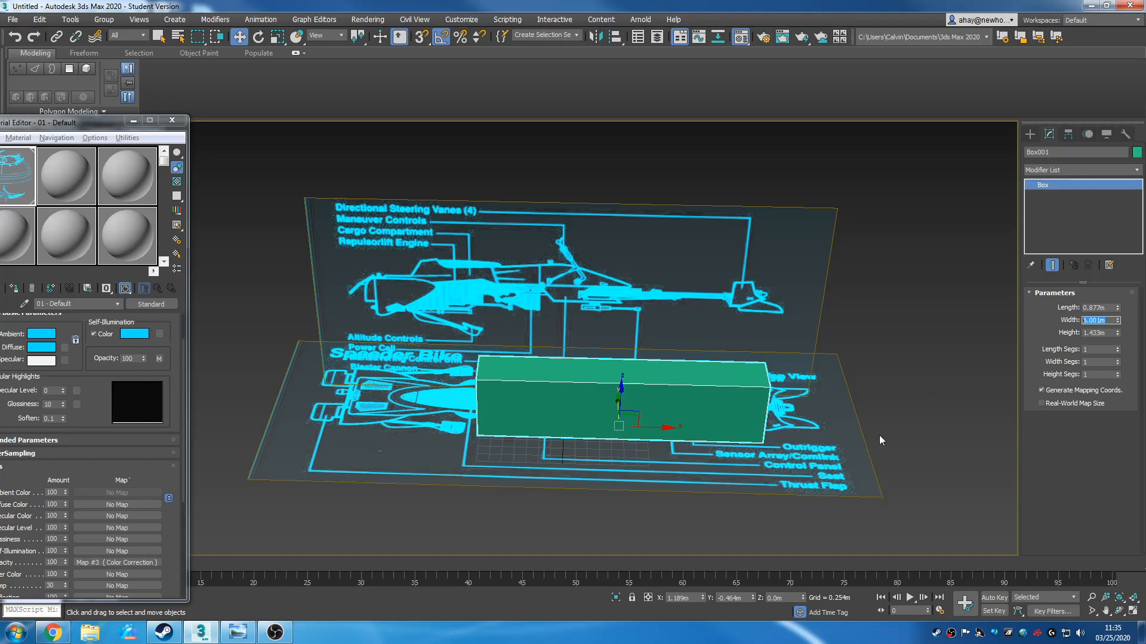
type("4")
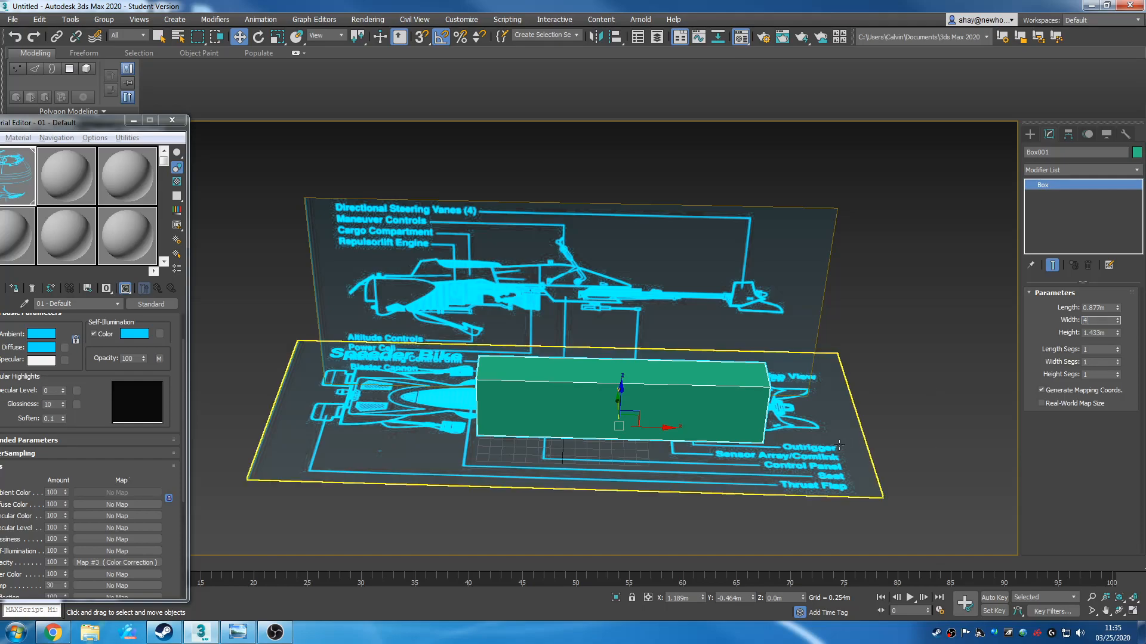
key("Return")
mouse_move(773, 422)
middle_mouse_down()
mouse_move(735, 481)
mouse_move(770, 417)
middle_mouse_up()
left_click_drag(653, 464, 607, 463)
key("ctrl+e")
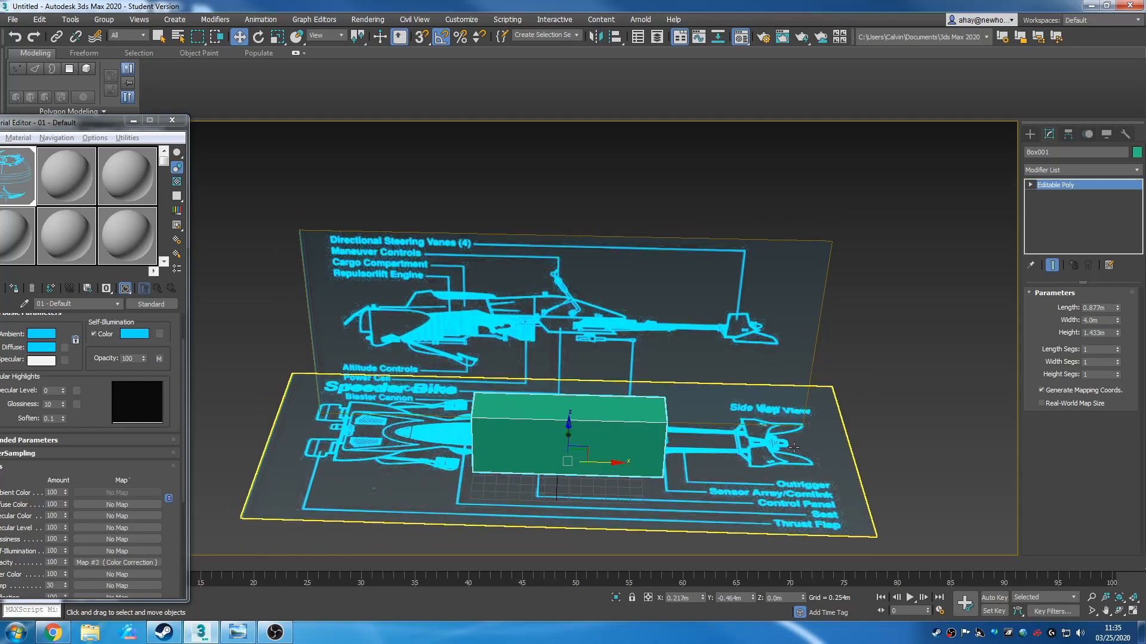
Scale the top-view plane uniformly, trying 50 percent and settling on 40 percent to match the bike to the 4 m box
left_click(794, 447)
middle_click_drag(885, 419, 897, 378)
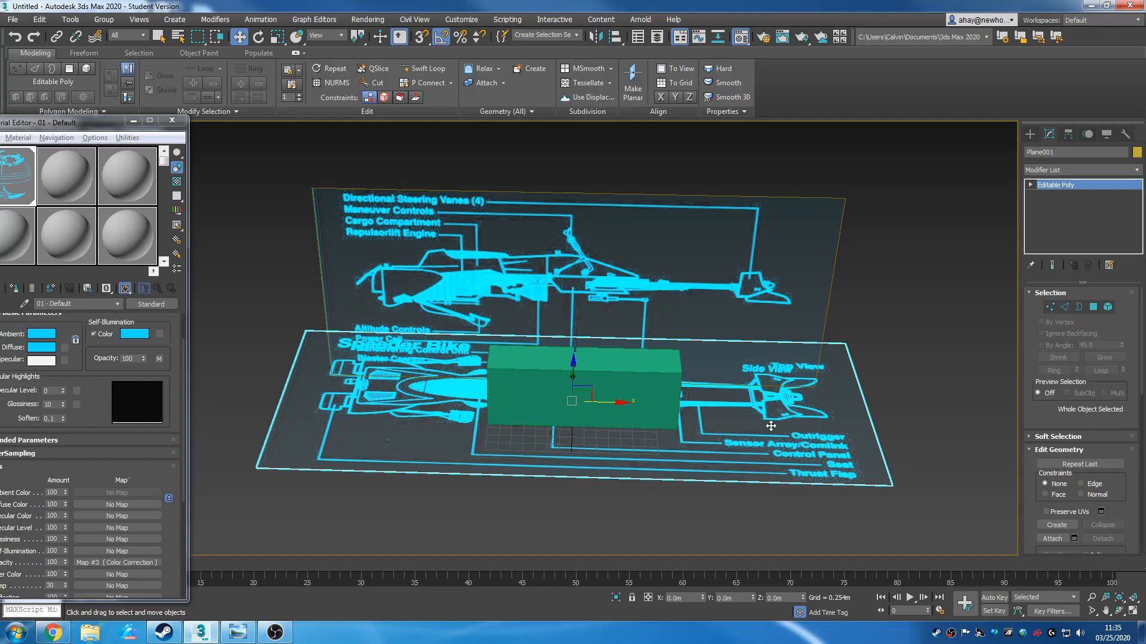
scroll(771, 426, "up", 3)
scroll(771, 426, "down", 3)
key("r")
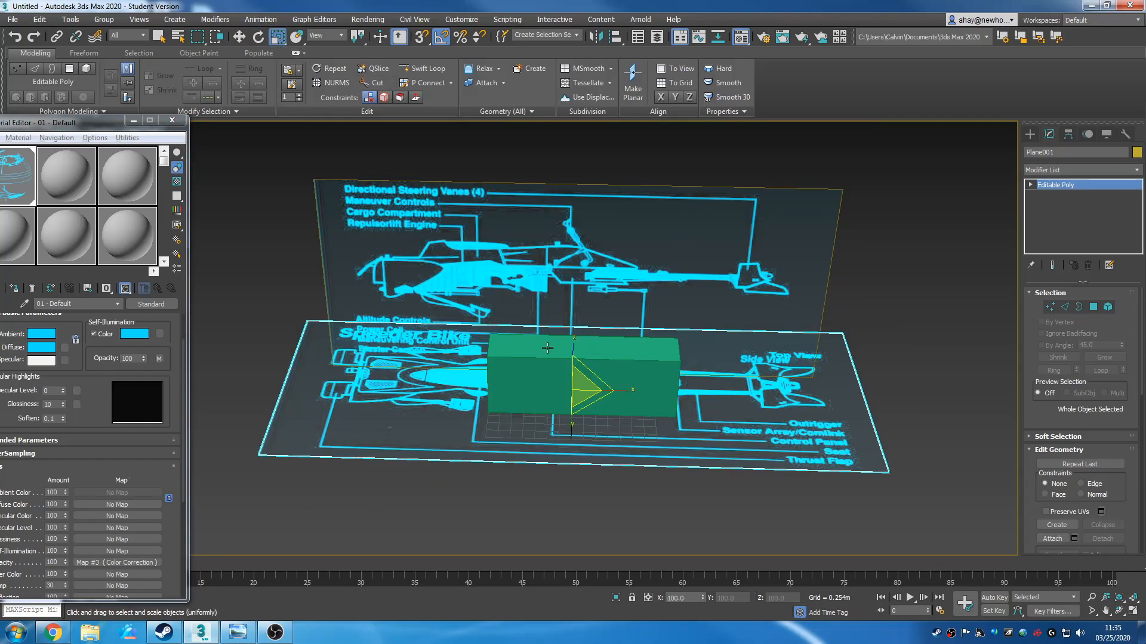
left_click(676, 597)
type("50")
key("Return")
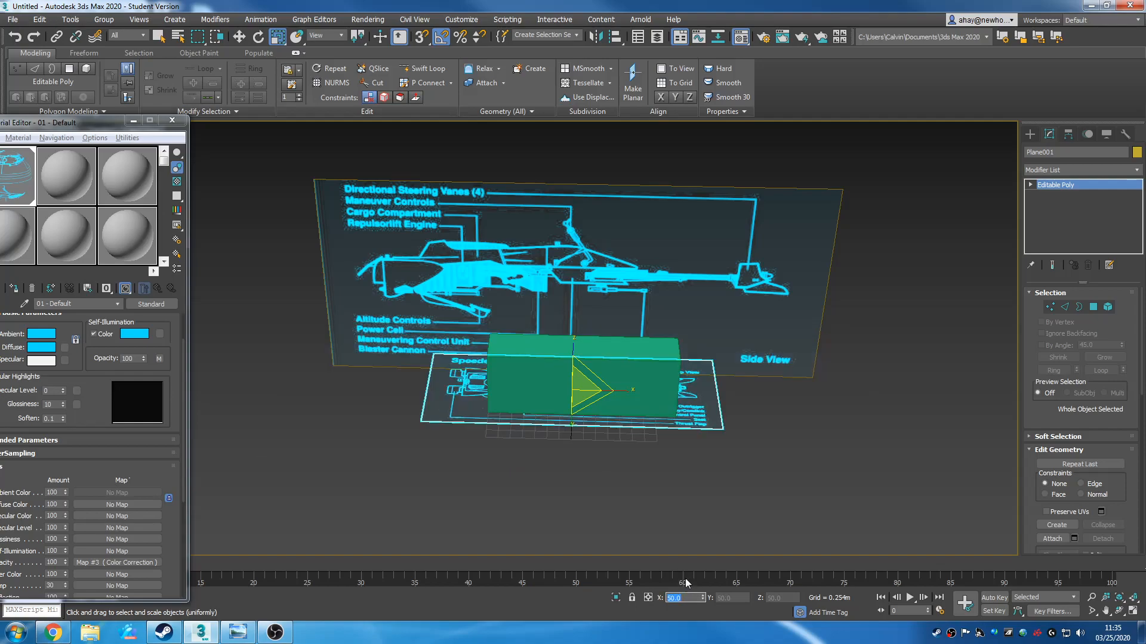
scroll(588, 451, "up", 5)
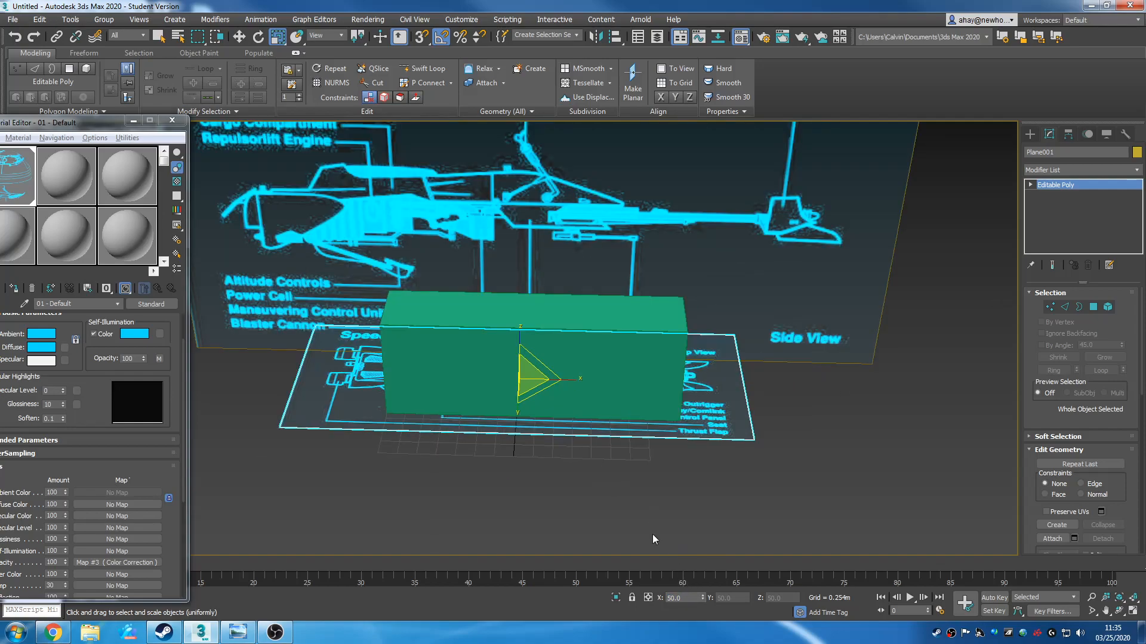
left_click(679, 598)
type("40")
key("Return")
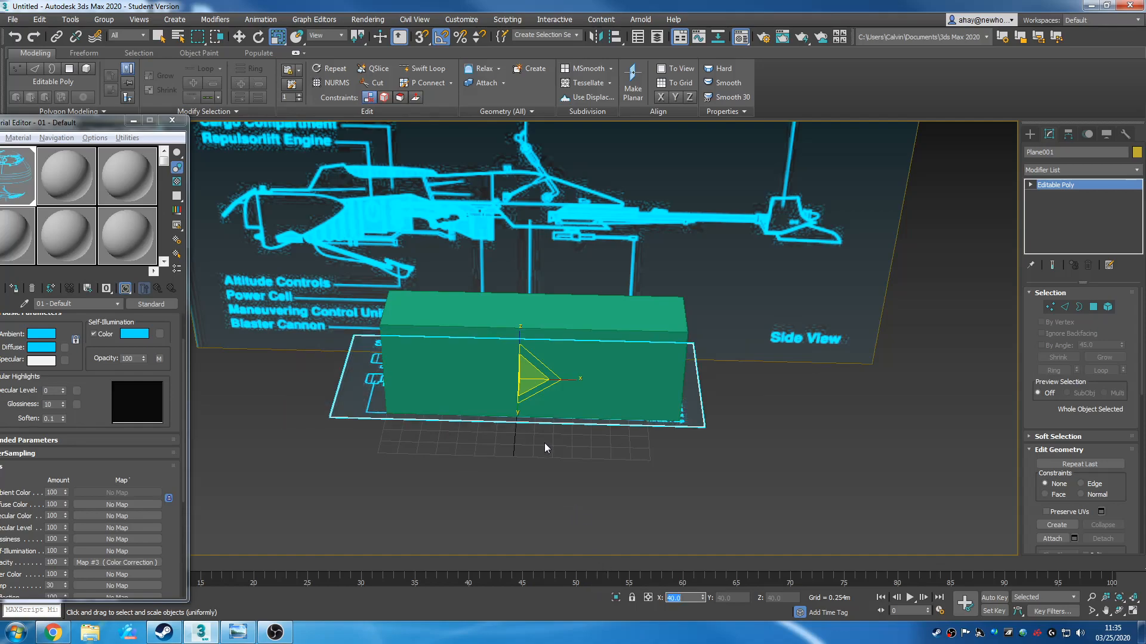
Delete the guide box, and select the top-view plane to check its position
left_click(550, 482)
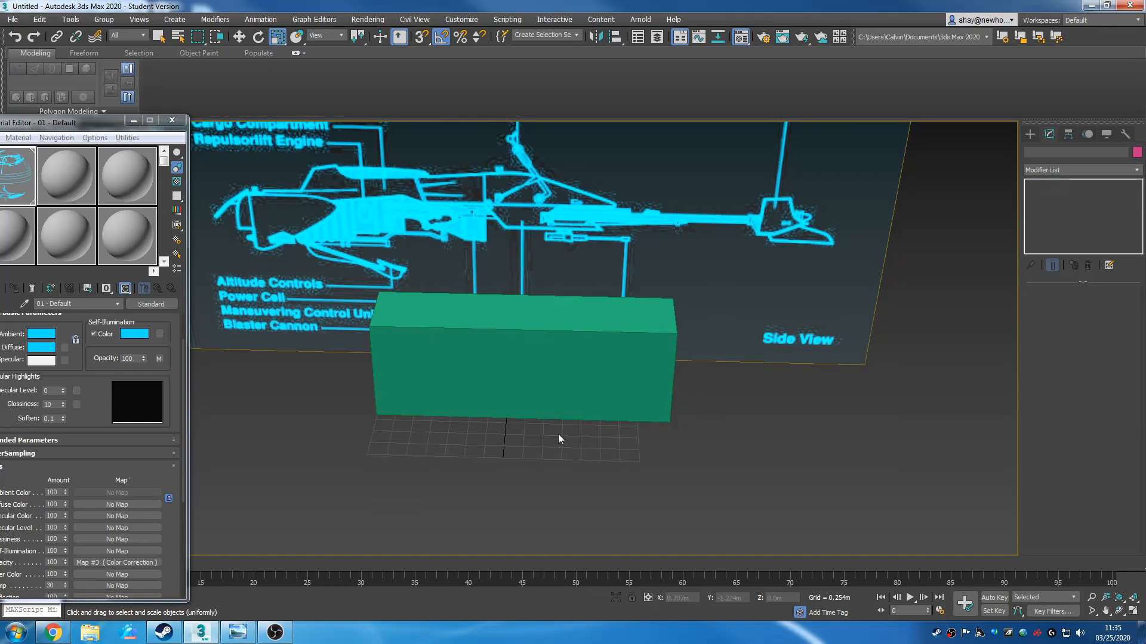
left_click(575, 395)
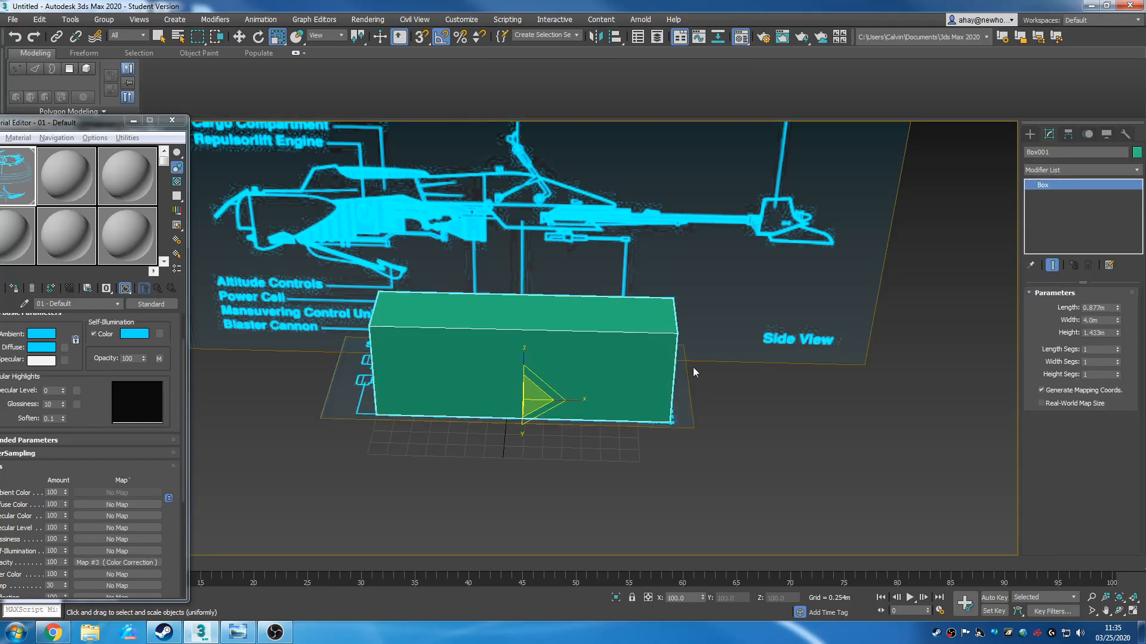
key("Delete")
middle_click_drag(589, 429, 594, 478)
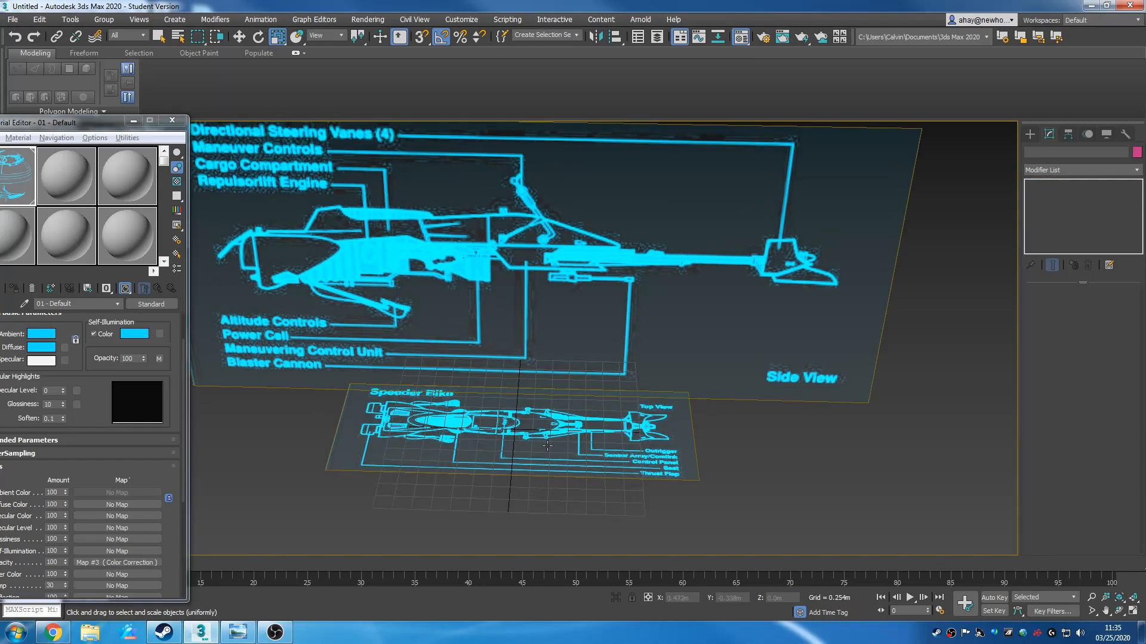
scroll(535, 455, "up", 3)
left_click(447, 400)
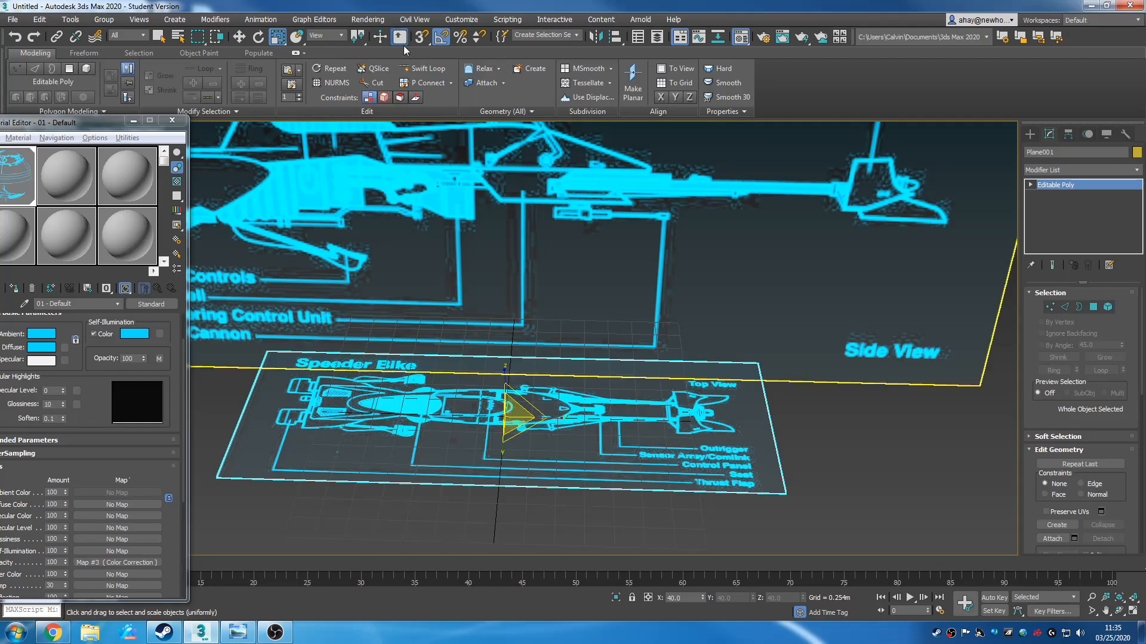
left_click(238, 36)
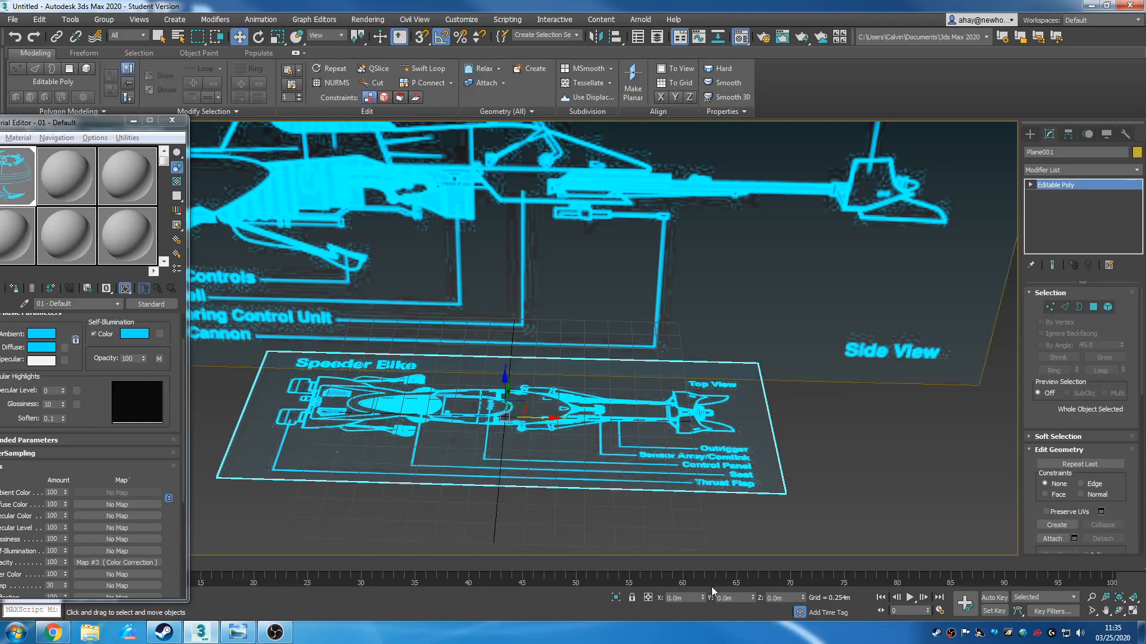
Select the upright side-view plane and scale it uniformly to 40 percent to match the top-view plane
middle_click_drag(716, 514, 710, 437)
scroll(700, 399, "down", 3)
left_click(686, 346)
middle_click_drag(697, 398, 661, 432)
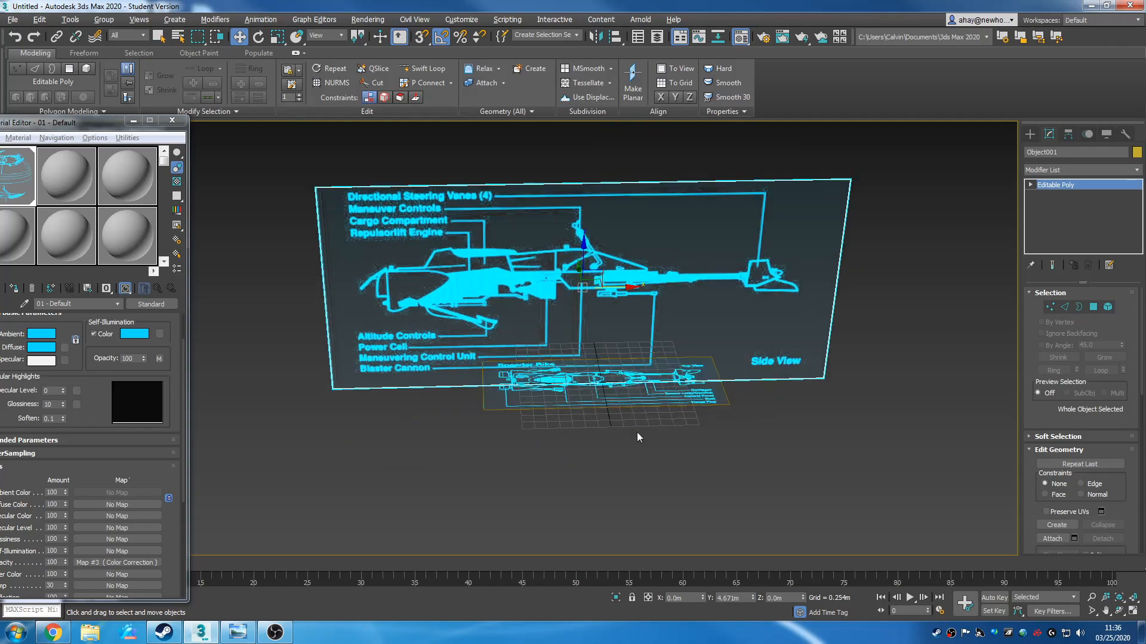
middle_click_drag(628, 412, 597, 423)
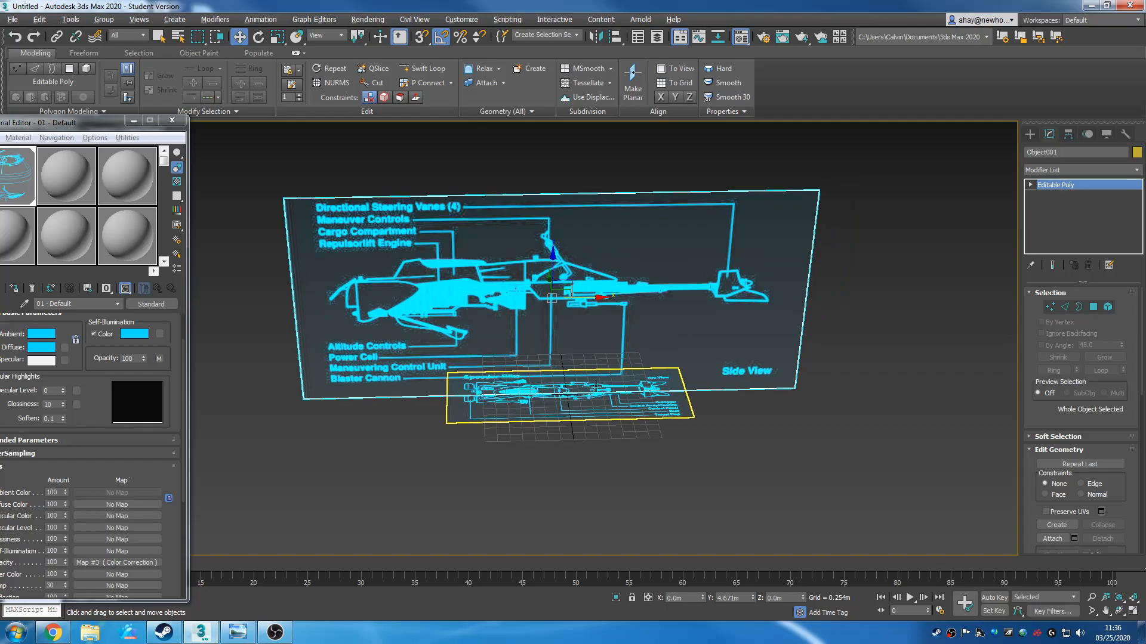
scroll(620, 369, "up", 3)
middle_click_drag(680, 402, 579, 441, "alt")
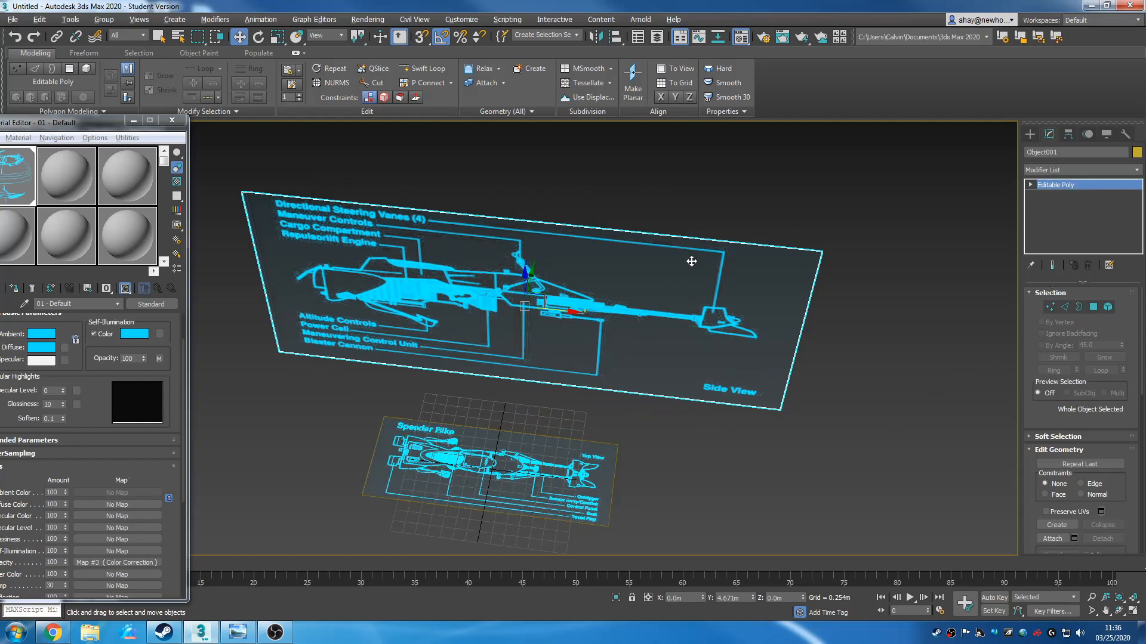
middle_click_drag(660, 414, 614, 362, "alt")
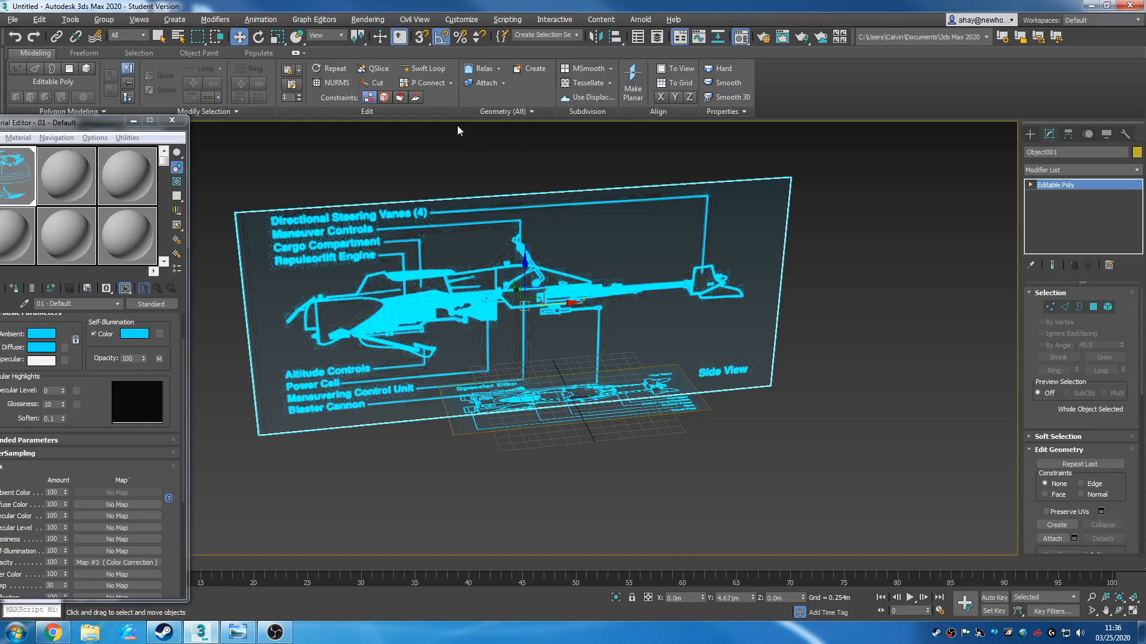
left_click(279, 38)
double_click(690, 595)
type("40")
key("Return")
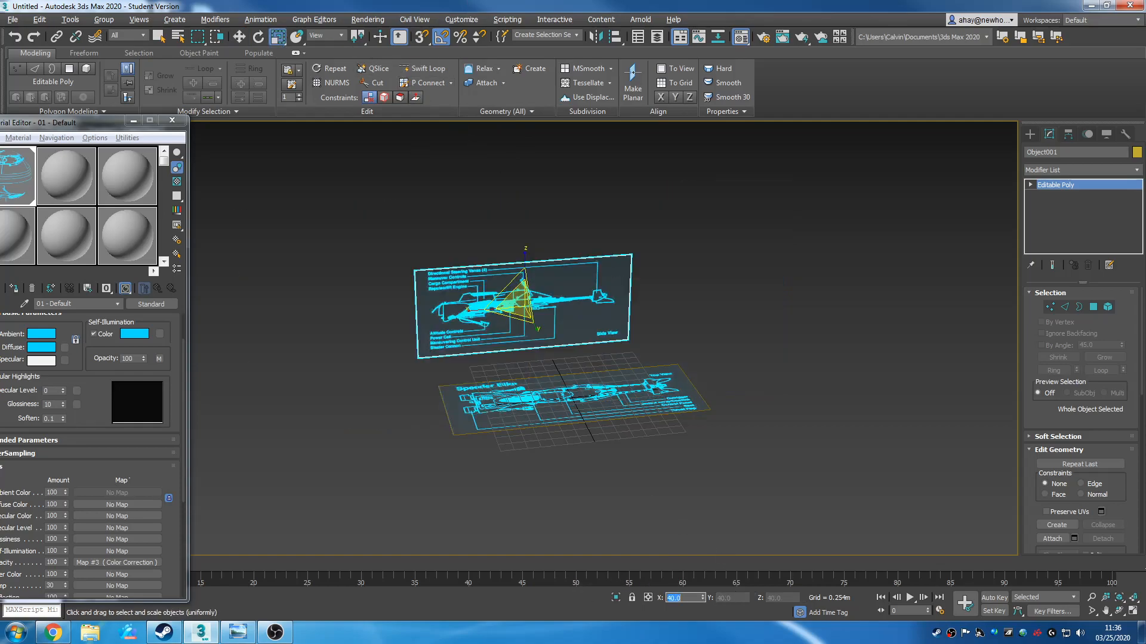
Move the side-view plane along Y to about 1.233 m, closer to the top-view plane, and raise it to about 0.768 m
middle_click_drag(545, 456, 502, 432)
left_click(503, 424)
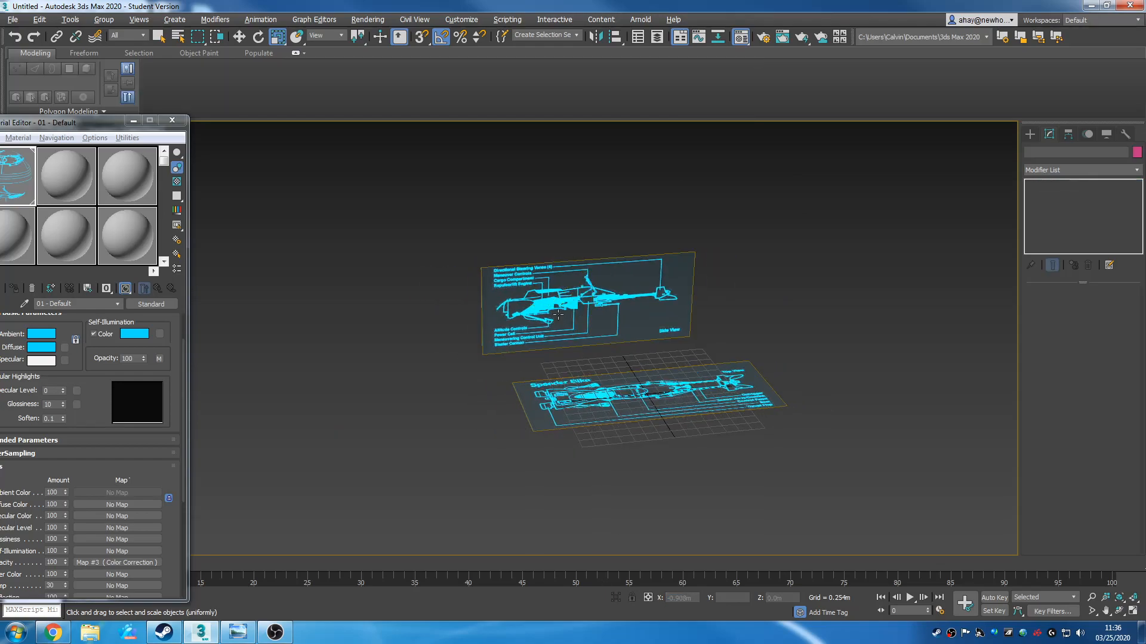
left_click_drag(468, 202, 589, 302)
left_click(239, 36)
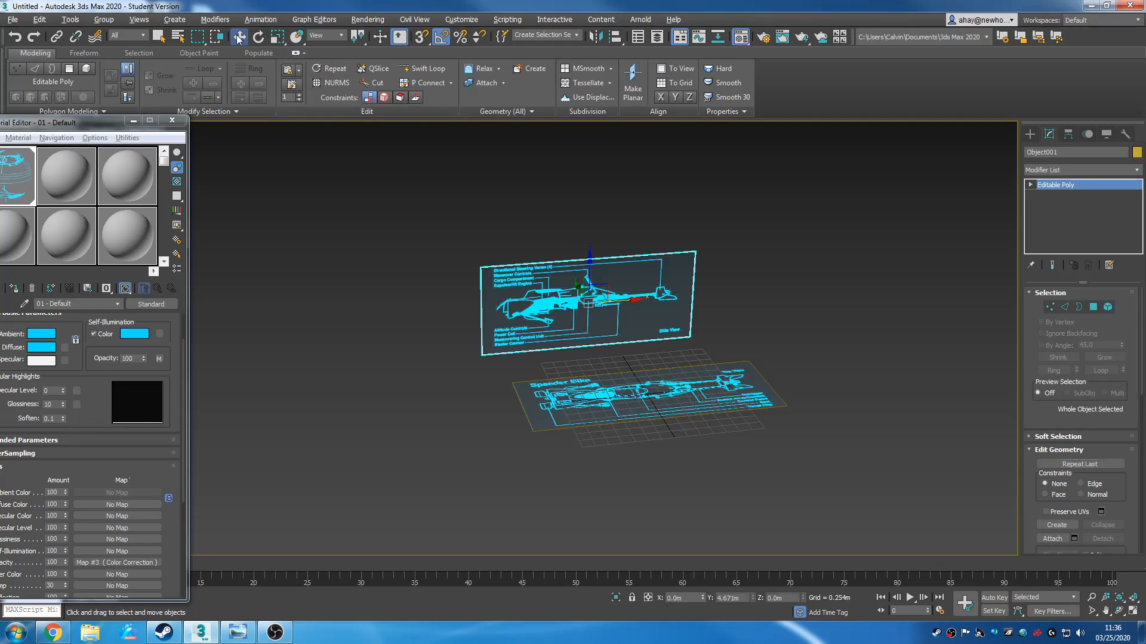
middle_click_drag(469, 462, 580, 397, "alt")
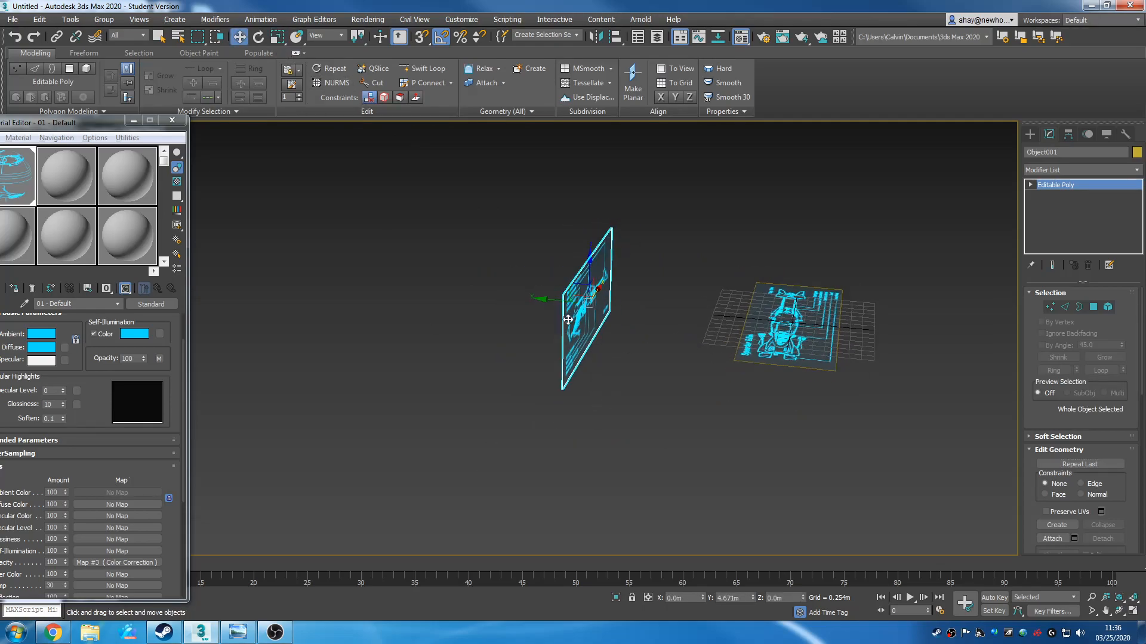
left_click_drag(577, 281, 735, 264)
middle_click_drag(845, 455, 798, 476, "alt")
left_click(741, 360)
middle_click_drag(768, 512, 665, 295, "alt")
left_click(659, 282)
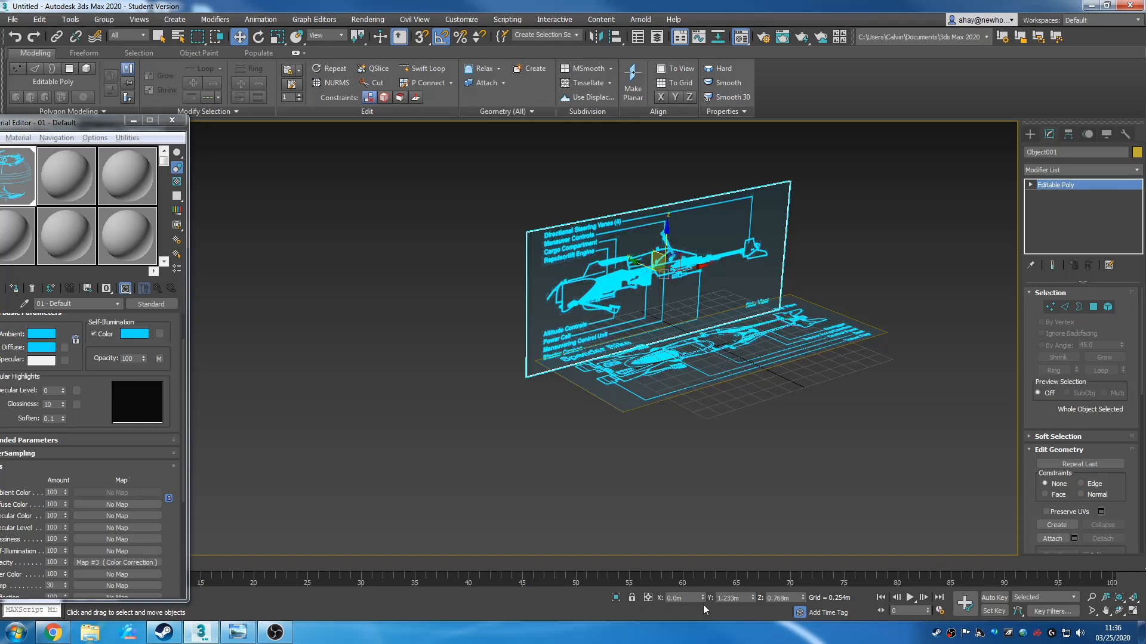
Reset the side-view plane's Z and Y positions to 0 and check how it crosses the top-view plane
right_click(804, 599)
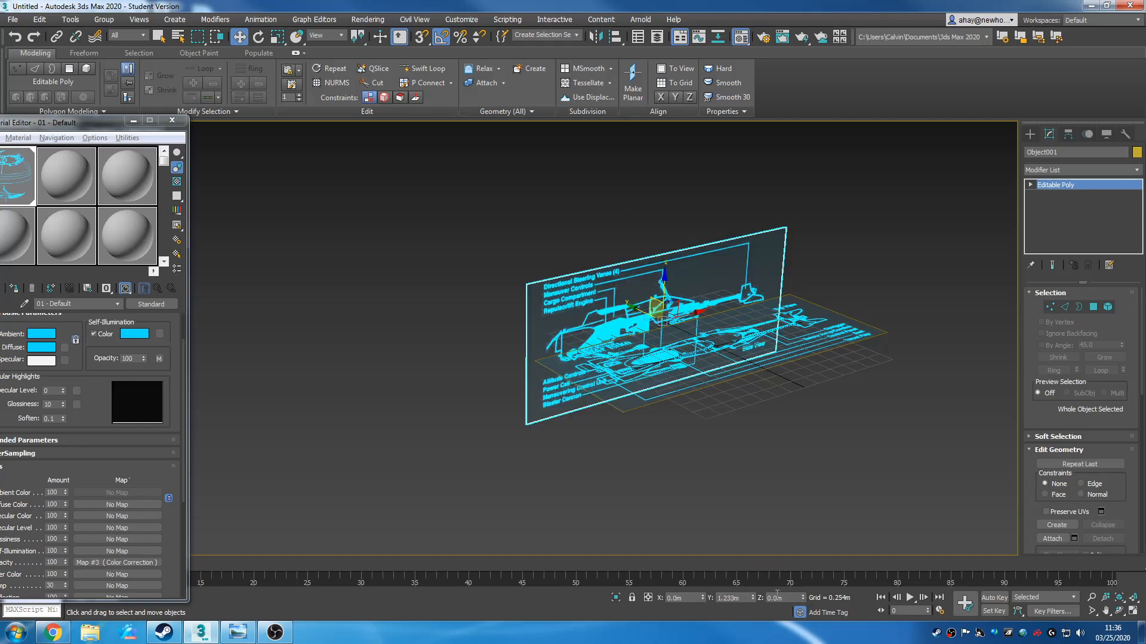
right_click(751, 596)
middle_click_drag(742, 461, 782, 438, "alt")
middle_click_drag(685, 397, 758, 513, "alt")
left_click(825, 454)
scroll(701, 447, "down", 5)
scroll(758, 514, "up", 3)
middle_click_drag(675, 419, 751, 403, "alt")
Move the side-view plane back along Y to about 1.111 m, behind the bike drawing on the top-view plane
left_click(627, 281)
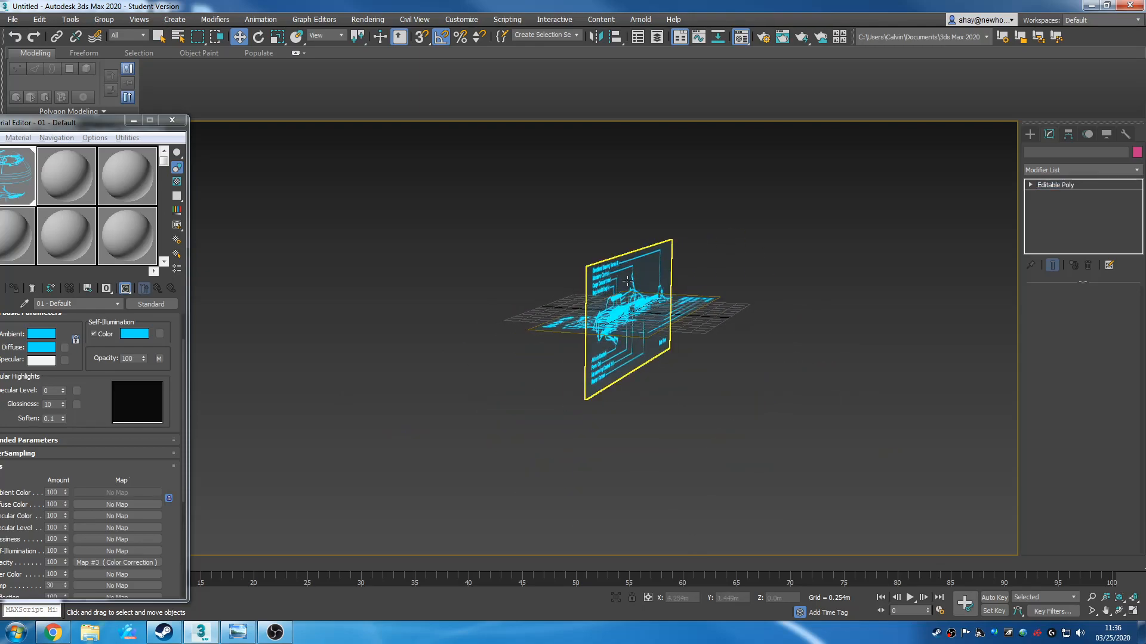
left_click_drag(628, 279, 548, 304)
middle_click_drag(547, 304, 607, 441, "alt")
scroll(591, 384, "up", 4)
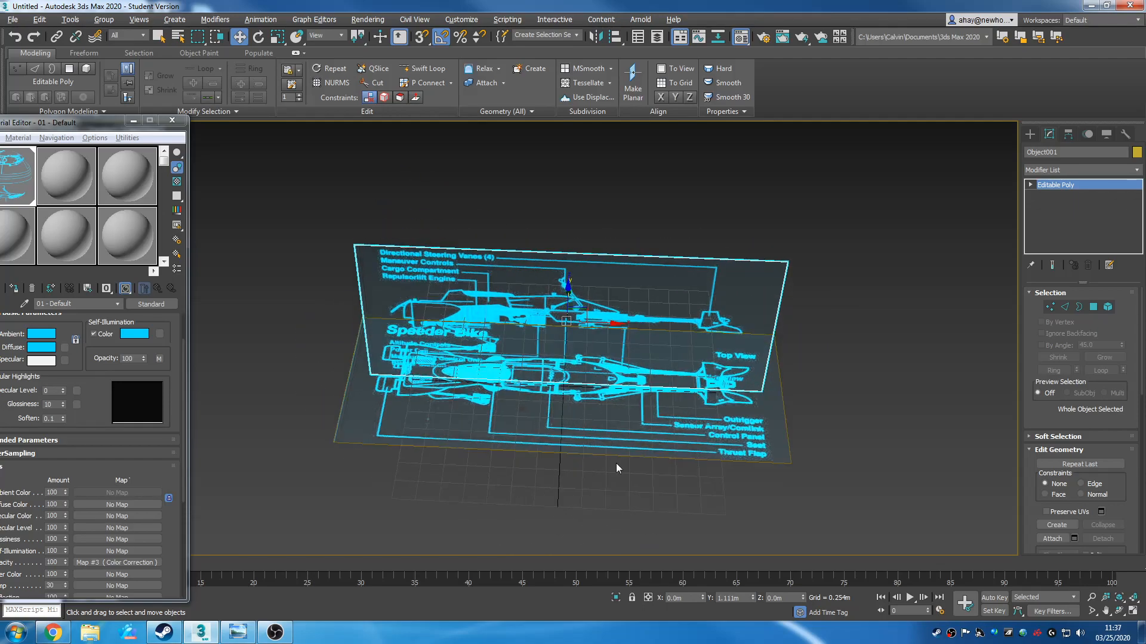
Reset the side-view plane's Y position to 0 and check its placement over the top-view plane from above
middle_click_drag(629, 481, 625, 436, "alt")
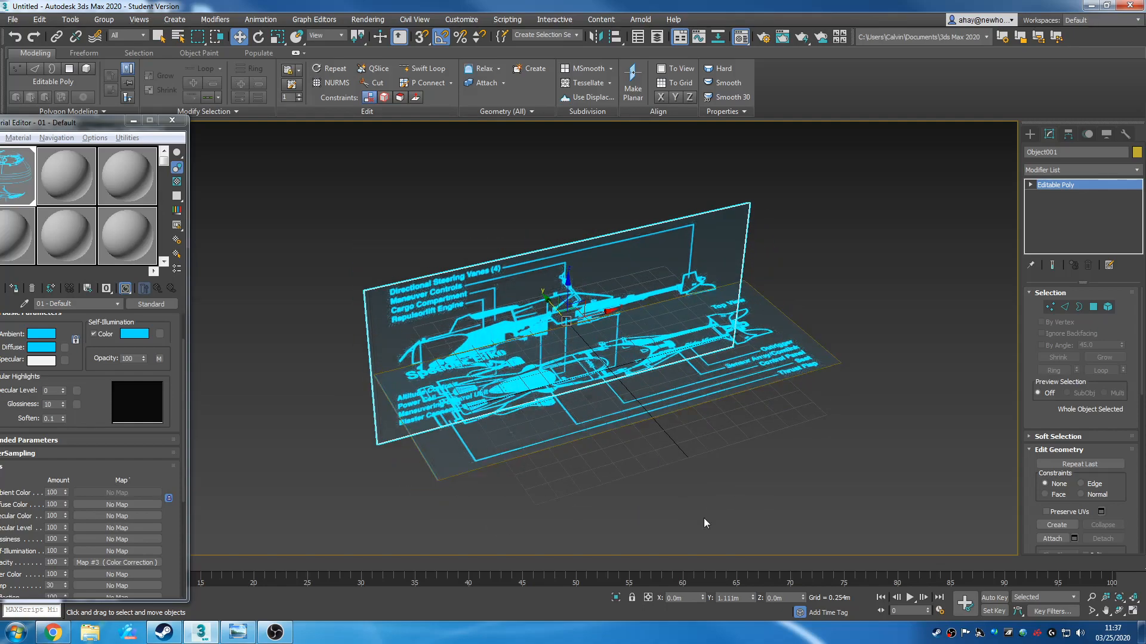
right_click(754, 598)
middle_click_drag(772, 507, 590, 407, "alt")
scroll(583, 404, "up", 2)
scroll(587, 411, "down", 2)
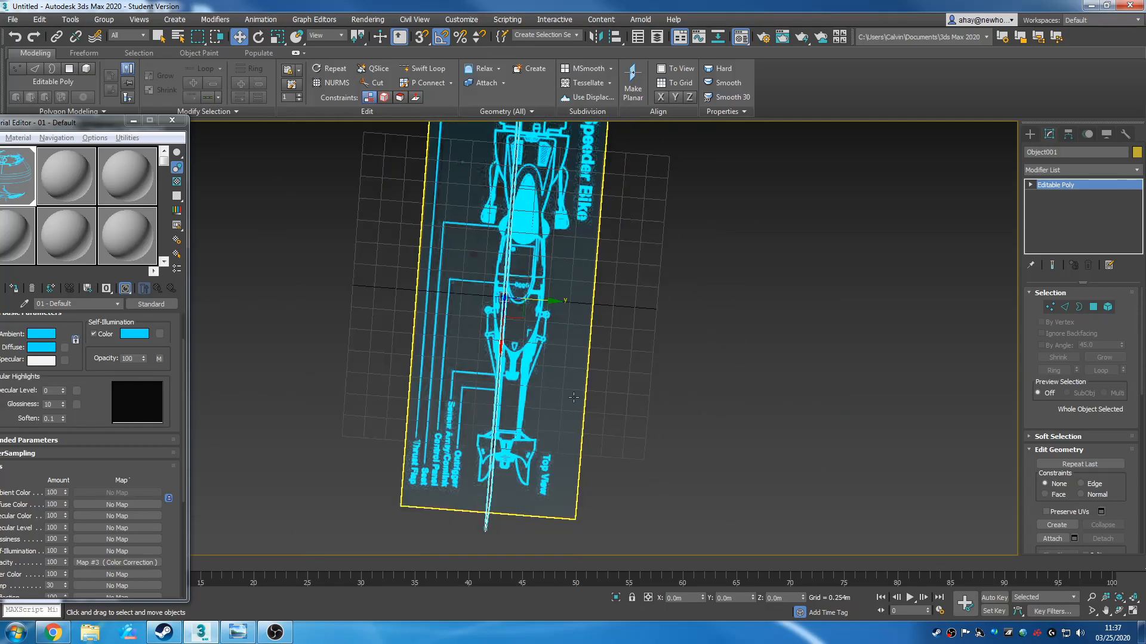
Move the top-view plane along Y to about -2.254 m, clear of the side-view plane, and deselect it
left_click(591, 375)
middle_click_drag(607, 410, 574, 434)
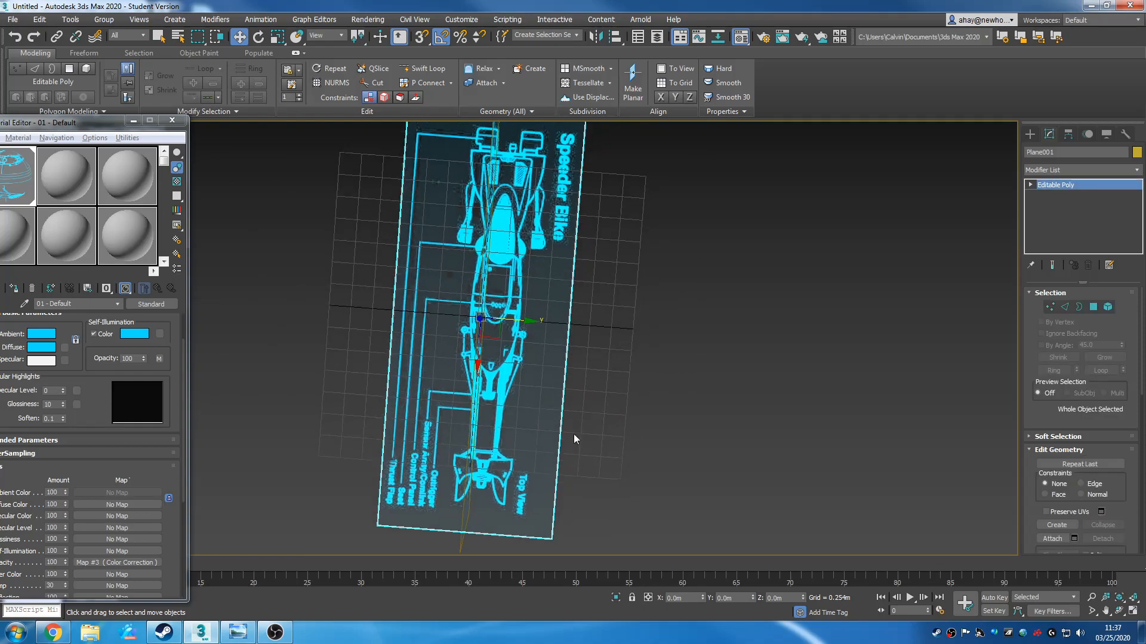
scroll(528, 352, "up", 2)
middle_click_drag(519, 377, 582, 424)
scroll(581, 394, "down", 5)
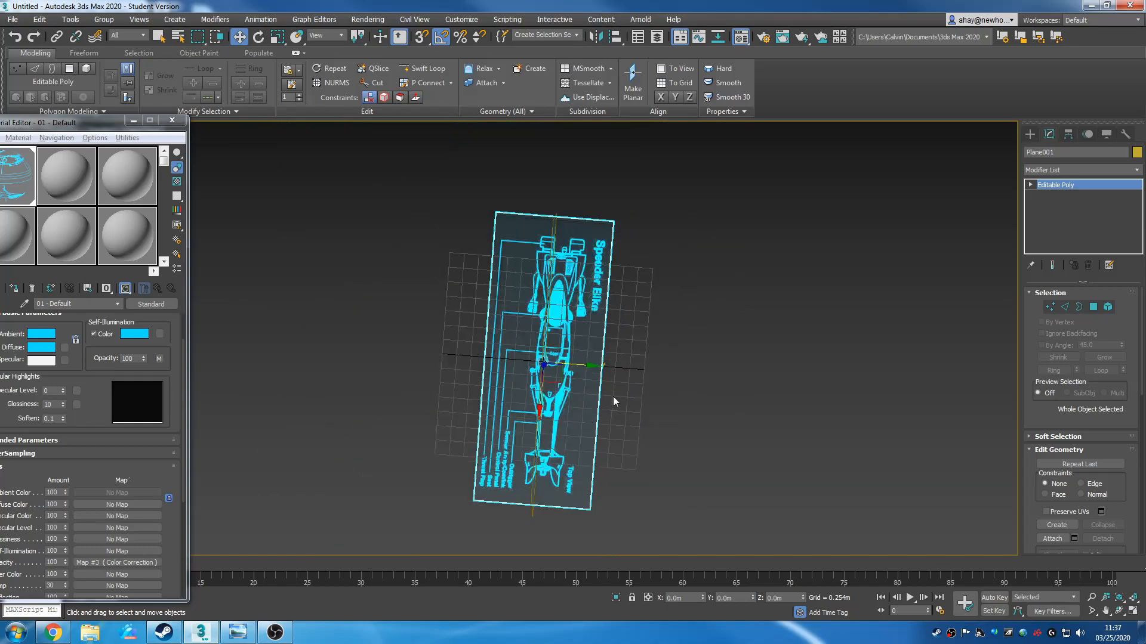
left_click_drag(505, 355, 426, 399)
left_click(489, 434)
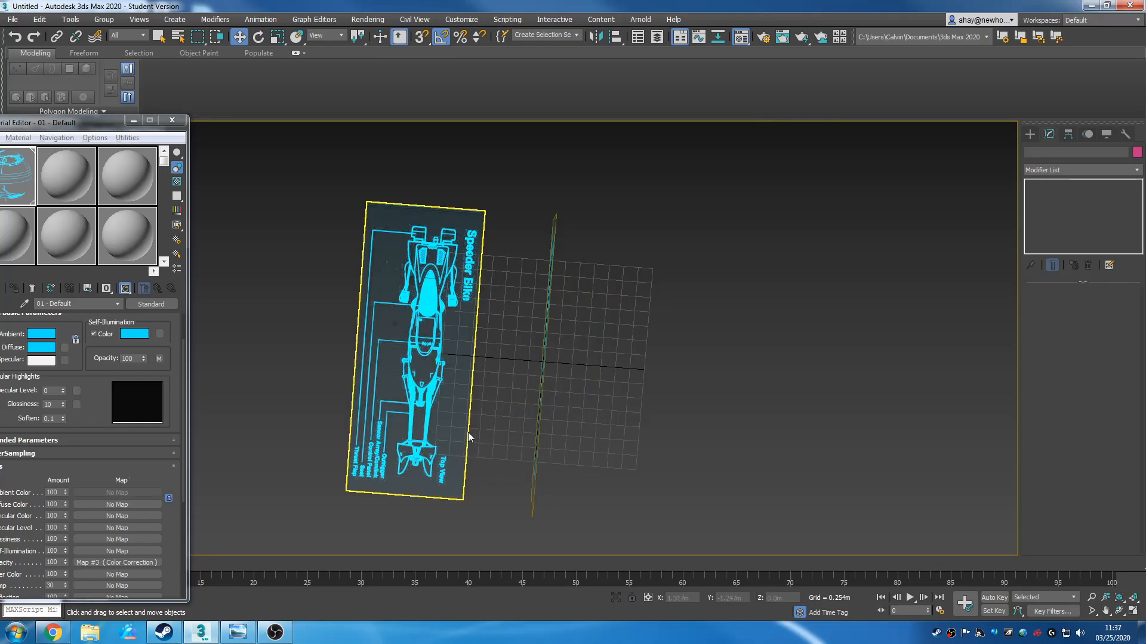
Add two lengthwise edge loops to the top-view plane with Swift Loop, one close along each side of the bike drawing
scroll(468, 432, "up", 3)
mouse_move(522, 402)
middle_mouse_down("alt")
mouse_move(557, 379)
mouse_move(555, 360)
mouse_move(534, 400)
middle_mouse_up("alt")
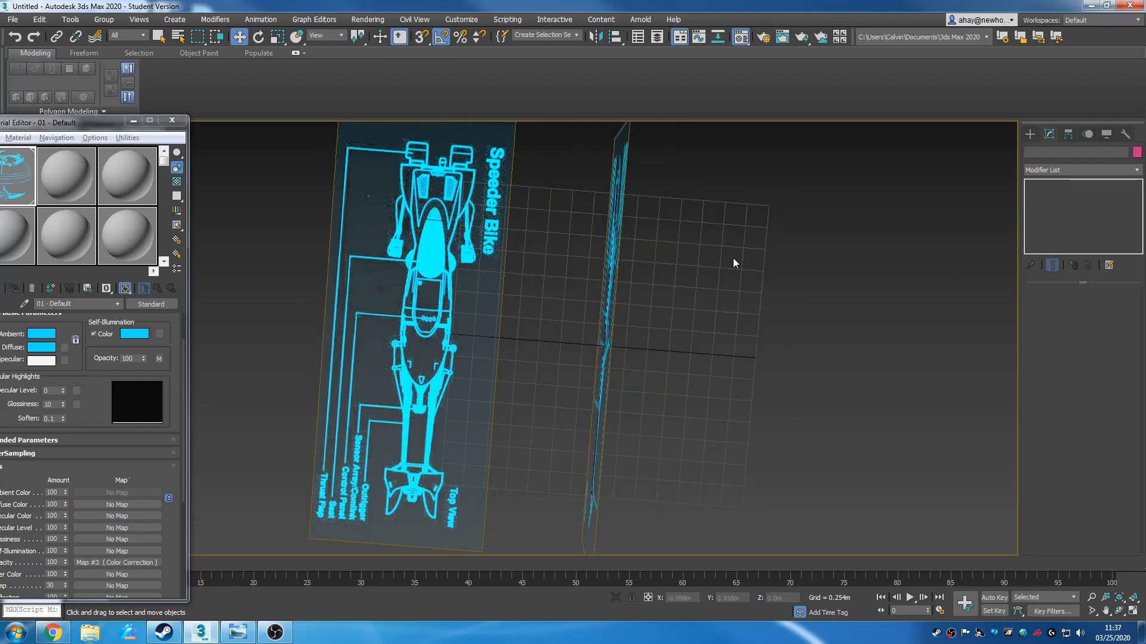
left_click(497, 313)
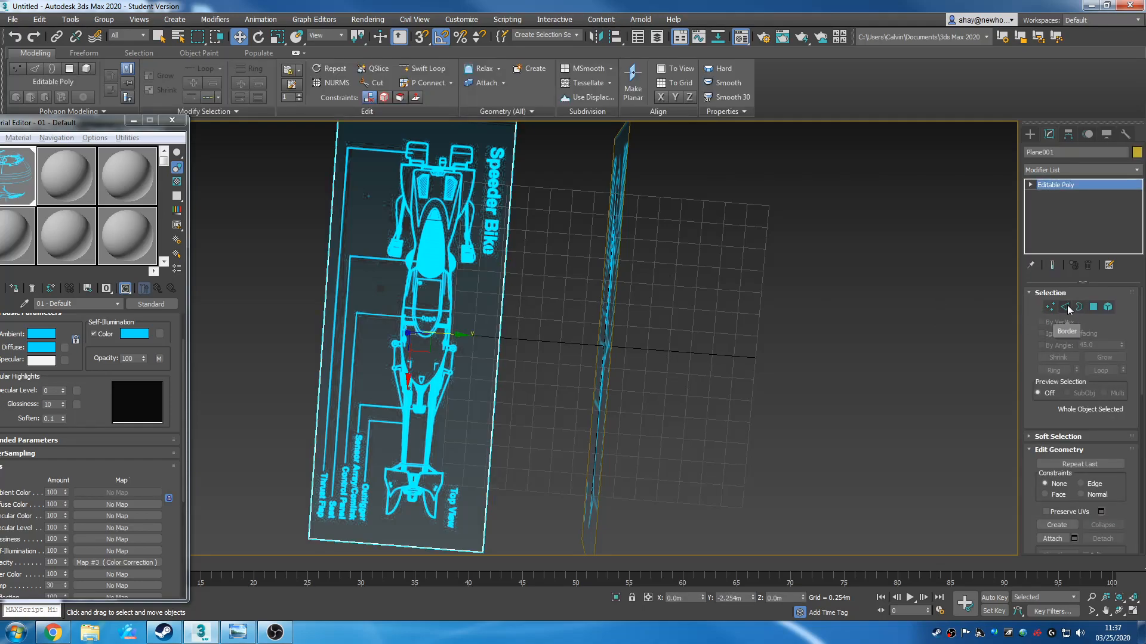
left_click(1065, 306)
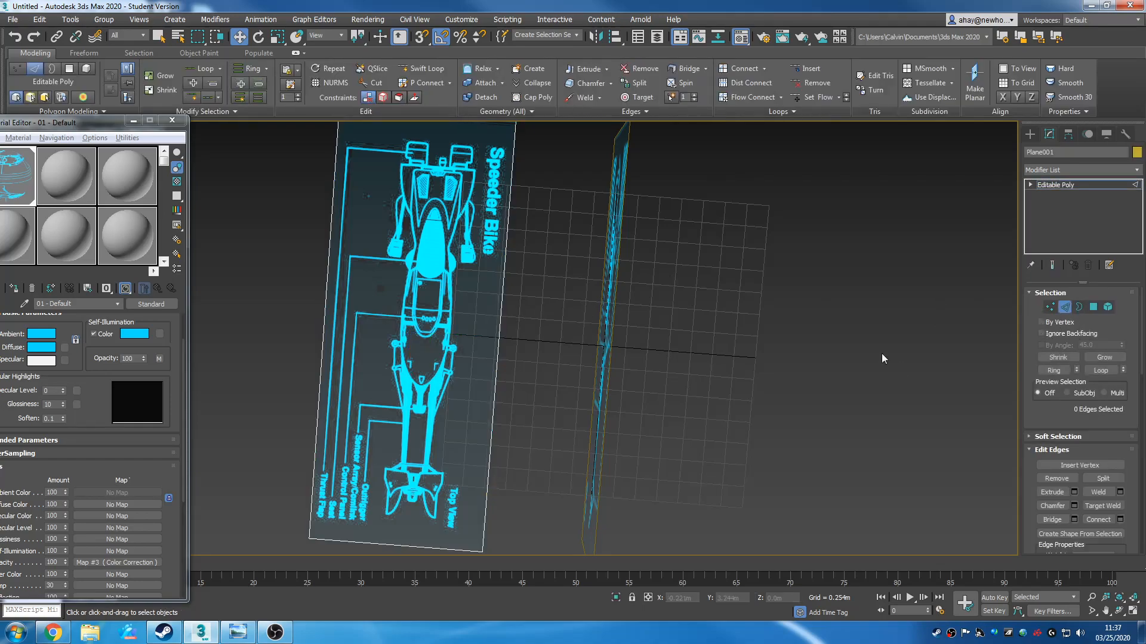
left_click(407, 68)
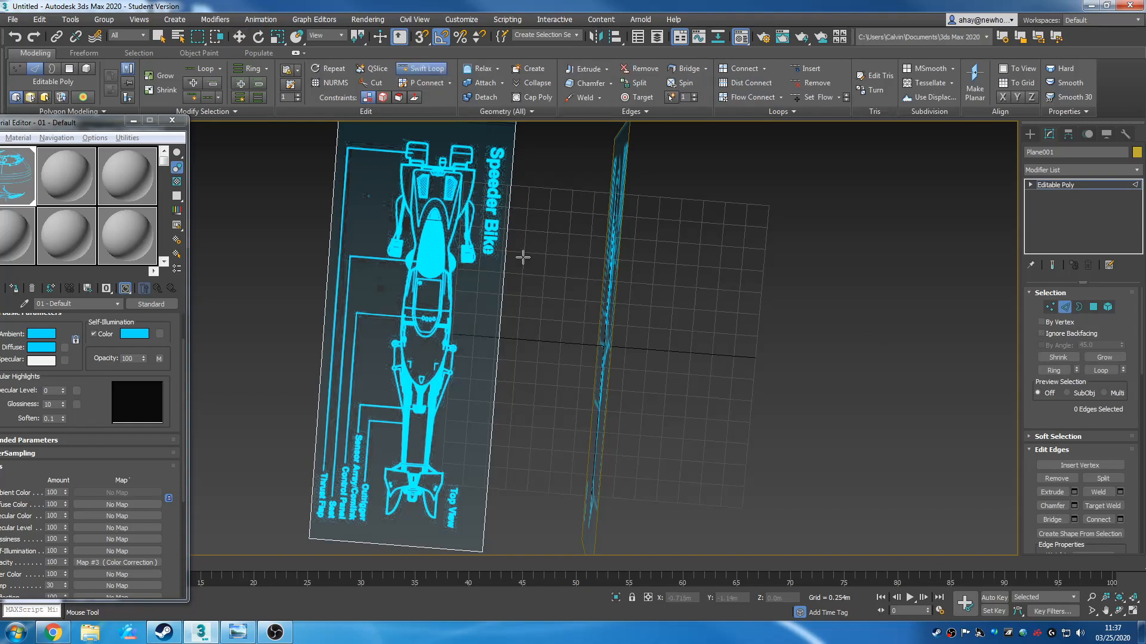
left_click(454, 547)
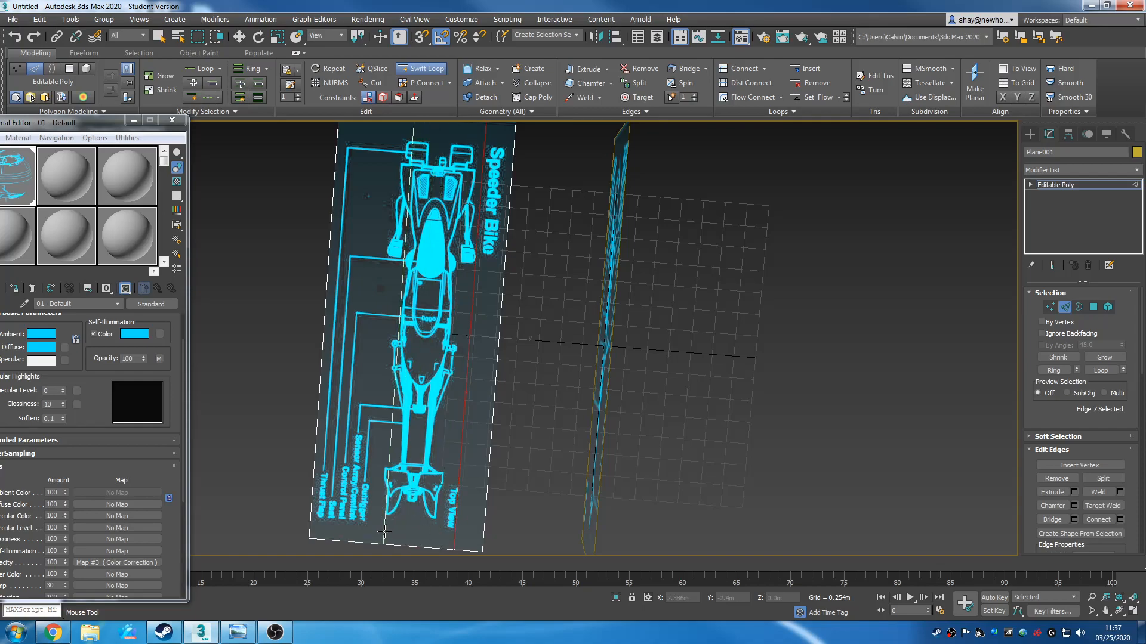
left_click(367, 533)
middle_click_drag(528, 353, 475, 420)
scroll(353, 308, "up", 5)
scroll(354, 307, "up", 4)
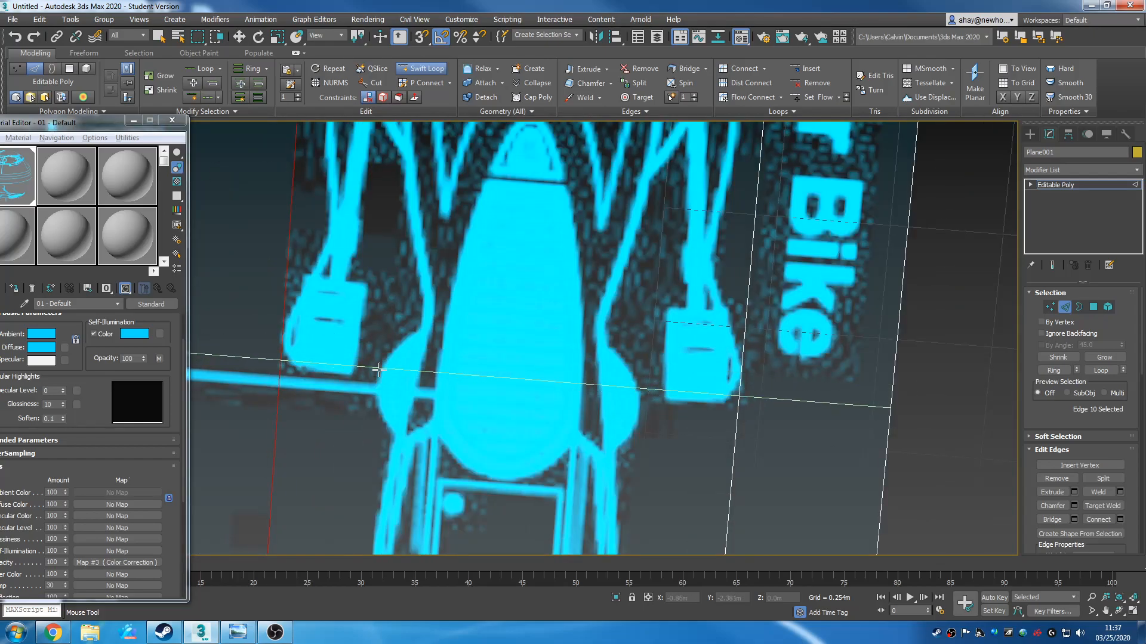
Delete the two long outer polygons of the top-view plane, cropping away the title and callout labels beside the bike
scroll(381, 369, "down", 10)
middle_click_drag(489, 313, 520, 221)
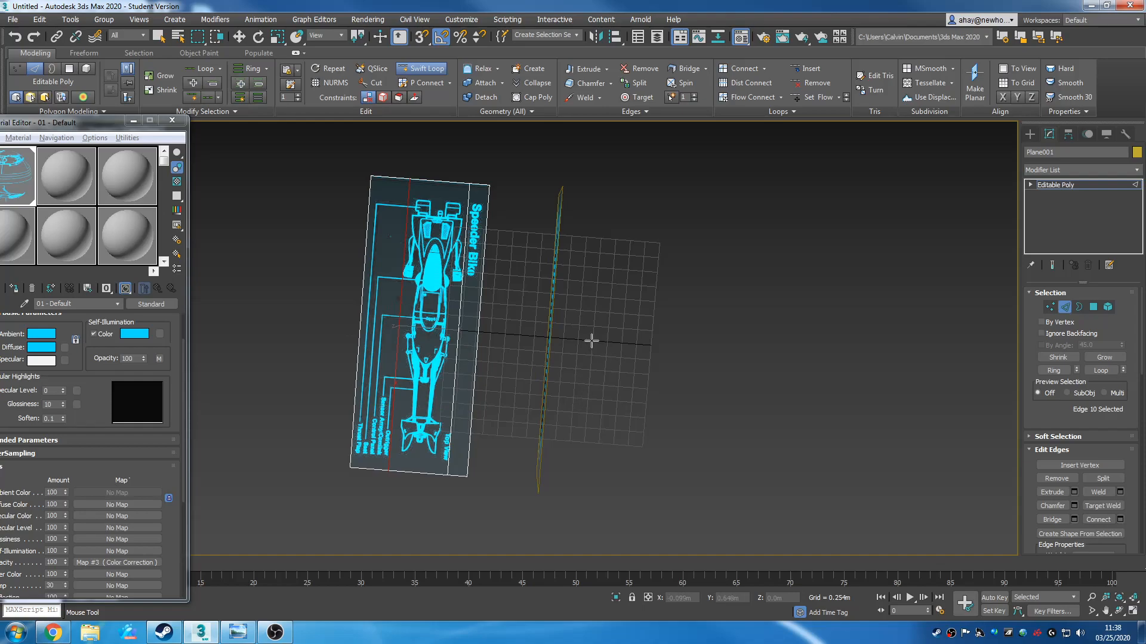
left_click(1093, 307)
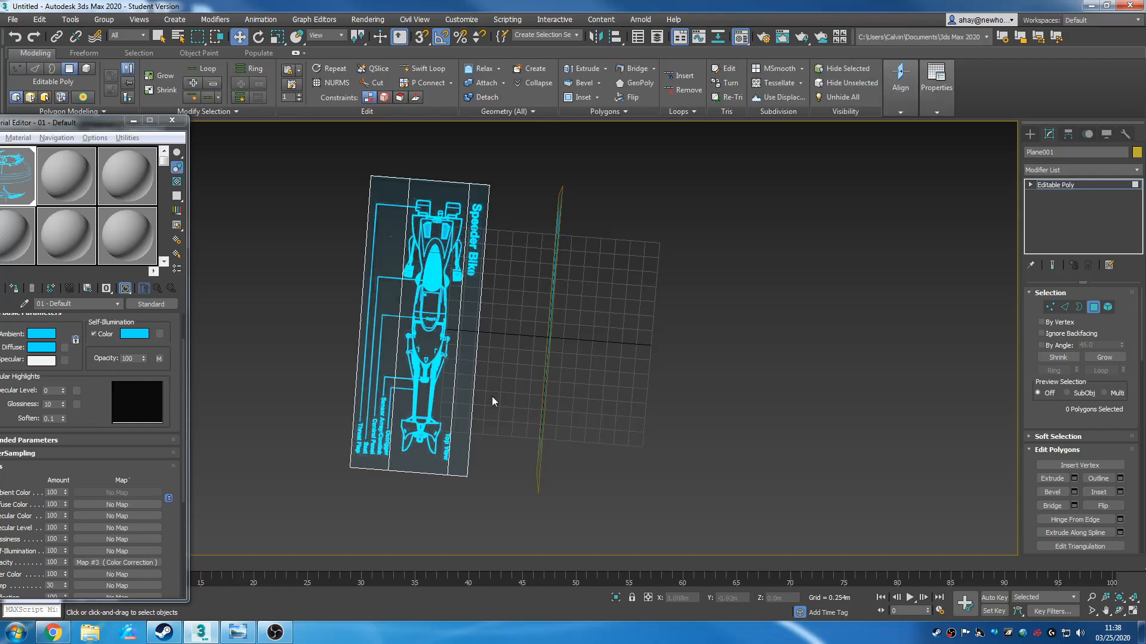
left_click(473, 388)
key("Delete")
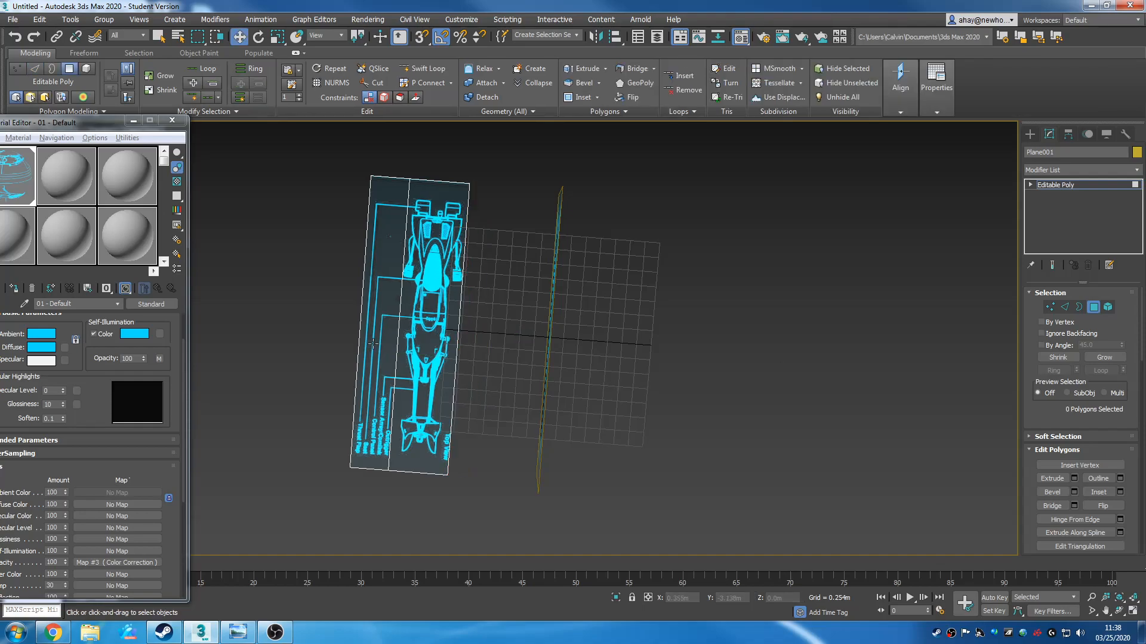
scroll(463, 392, "up", 3)
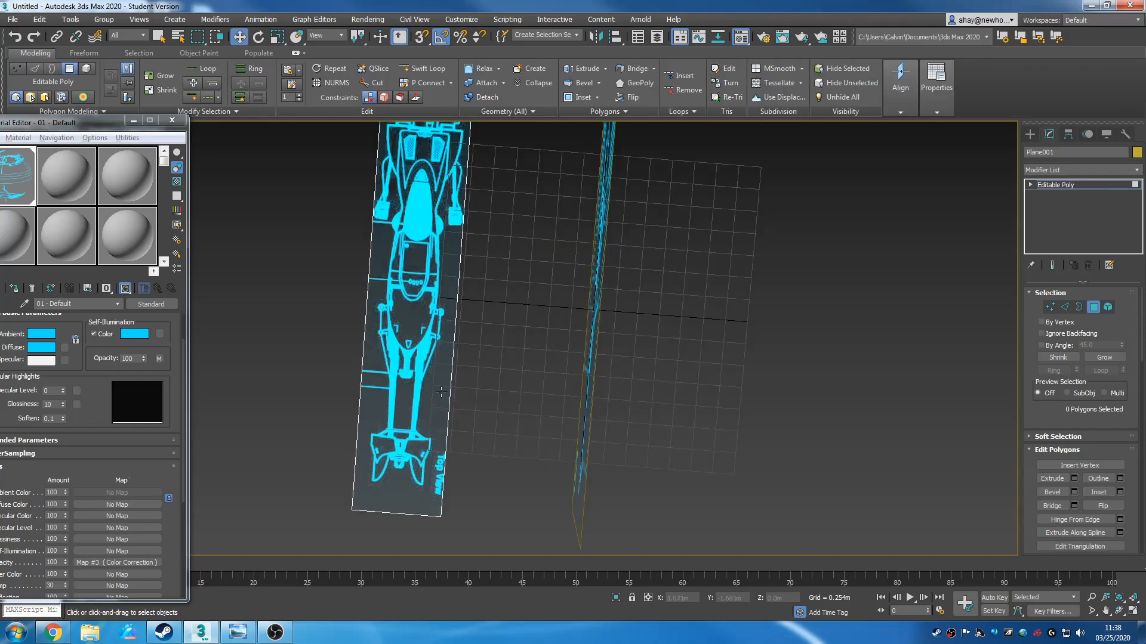
Add two crosswise edge loops with Swift Loop, one just beyond the steering vanes and one just beyond the engine end
left_click(1064, 307)
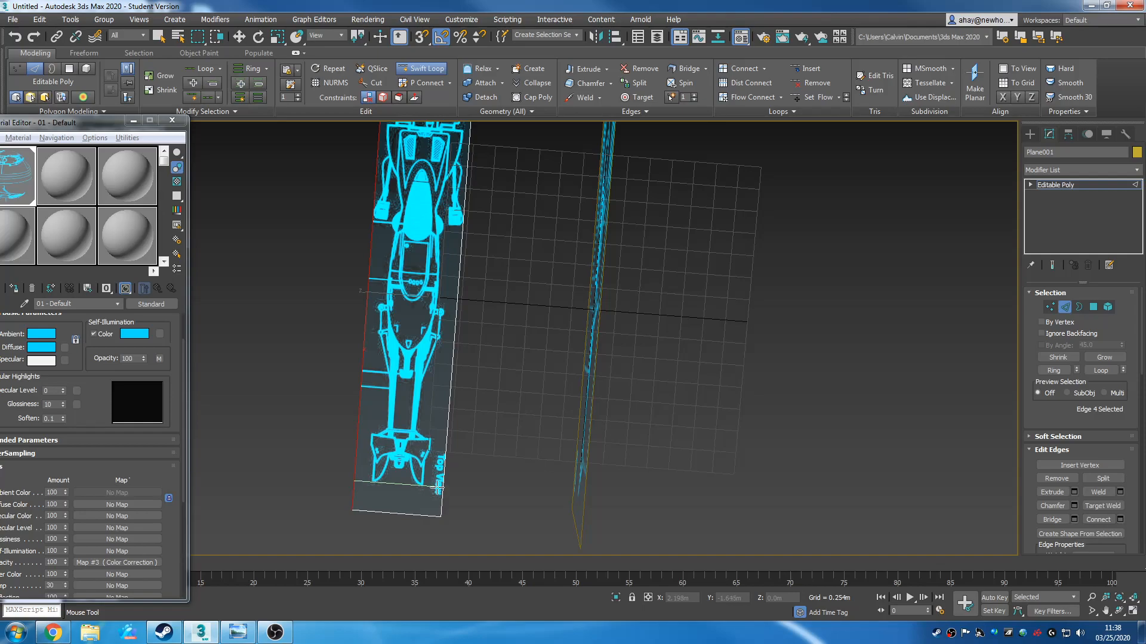
left_click(439, 486)
middle_click_drag(484, 345, 471, 513)
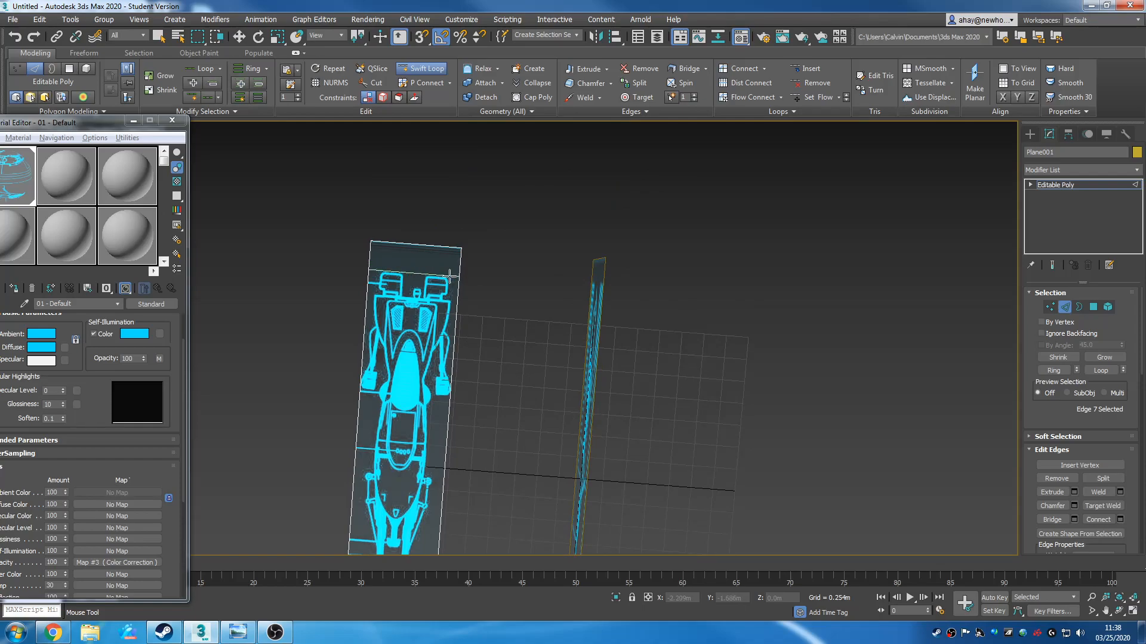
scroll(450, 274, "up", 5)
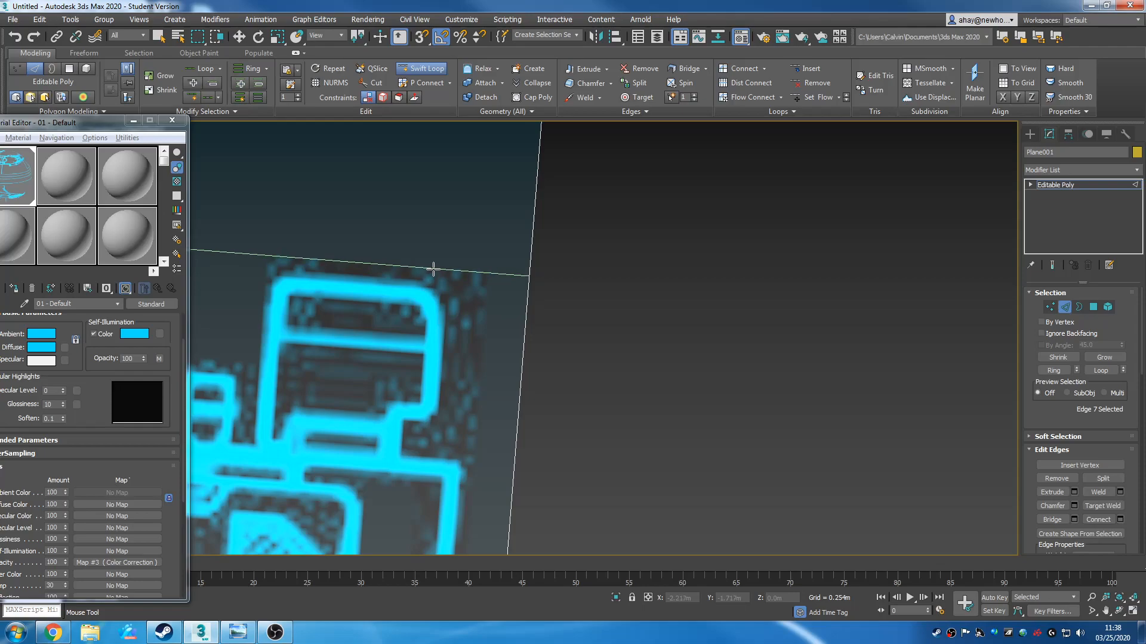
left_click(433, 269)
scroll(523, 341, "down", 5)
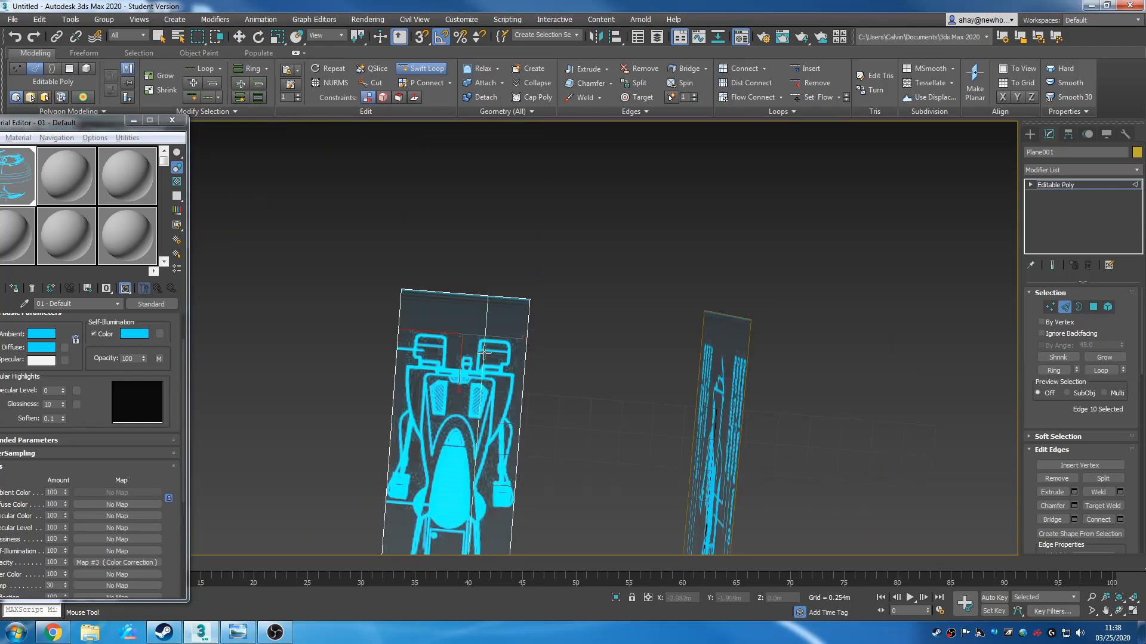
scroll(487, 343, "up", 5)
scroll(650, 489, "down", 6)
middle_click_drag(644, 456, 496, 194)
scroll(545, 426, "down", 4)
middle_click_drag(544, 426, 539, 286)
scroll(514, 351, "up", 10)
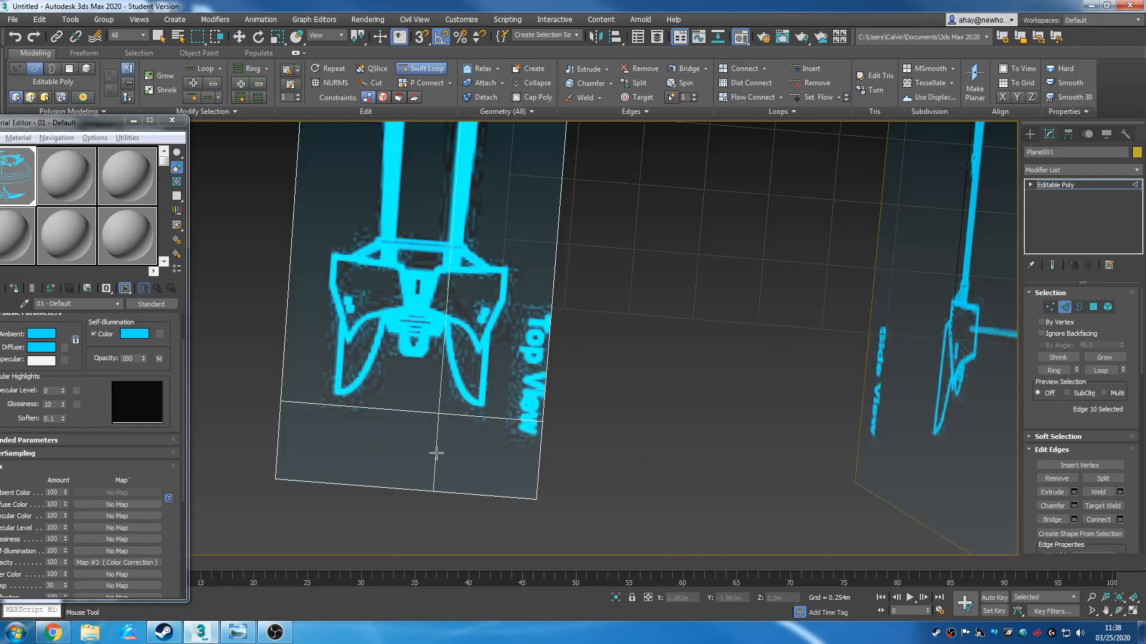
Delete the empty end polygons beyond the bike's front and rear on the top-view plane
scroll(603, 435, "down", 10)
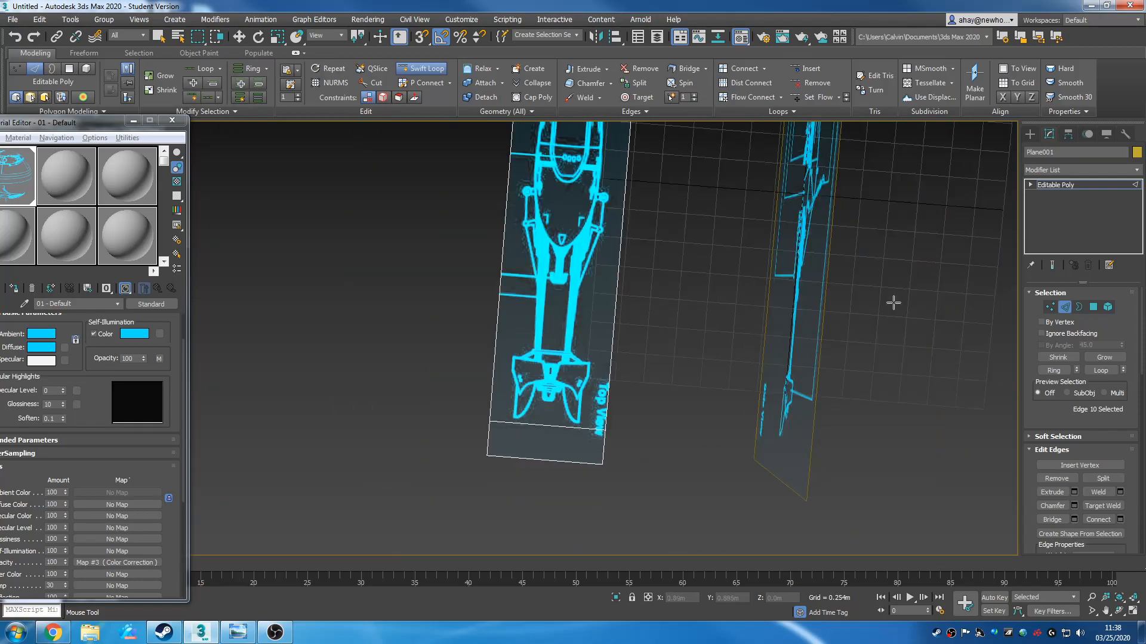
left_click(1092, 308)
key("w")
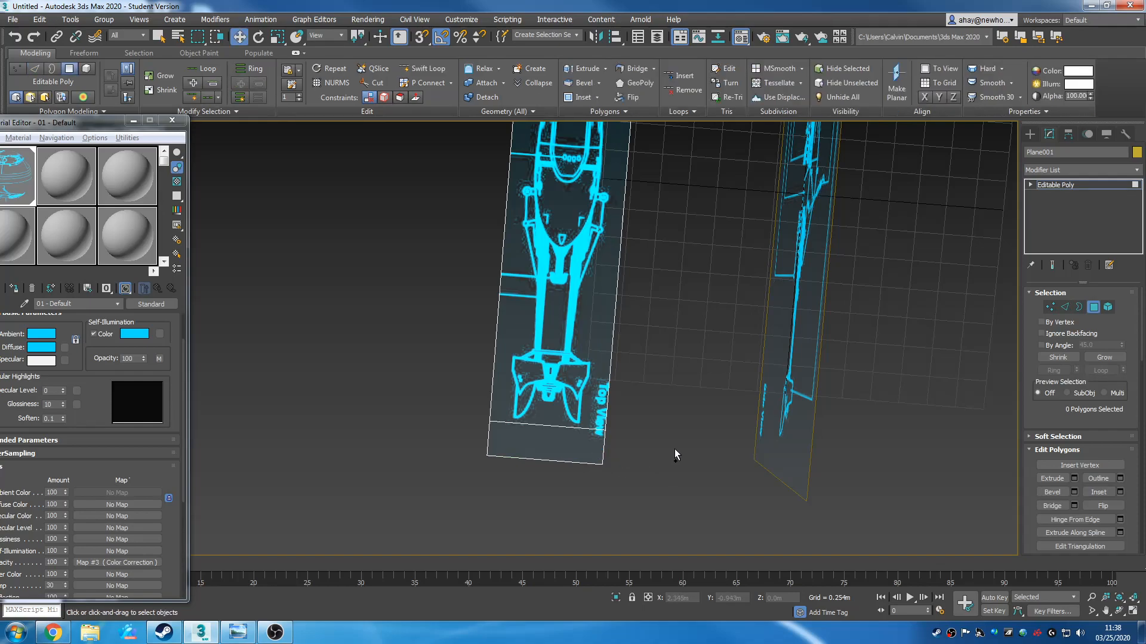
left_click(1093, 307)
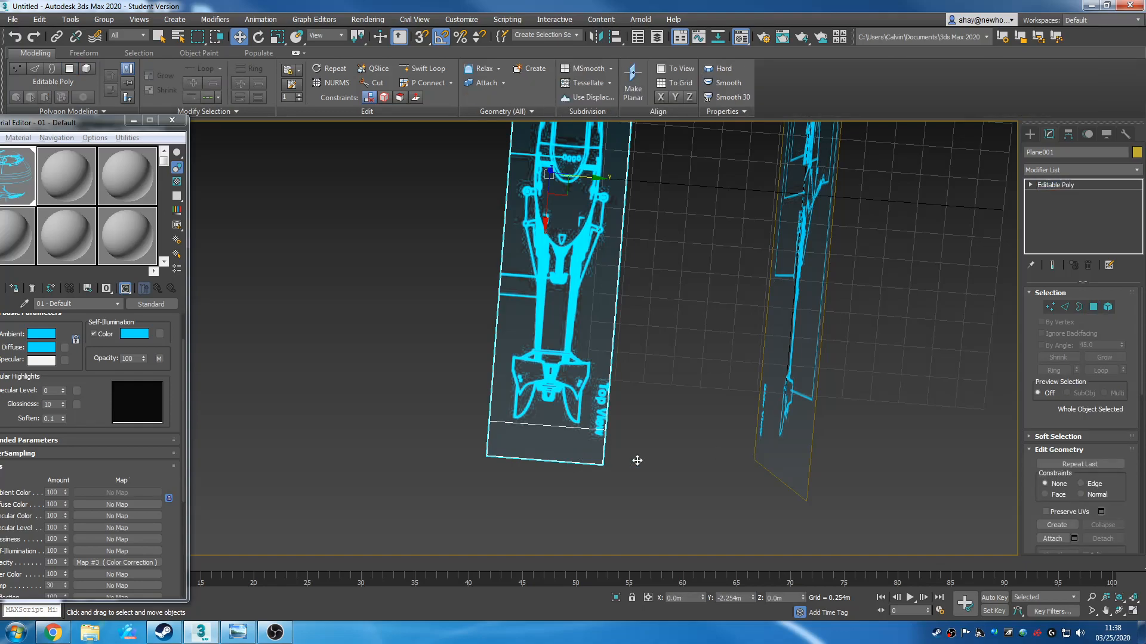
left_click(1094, 306)
left_click(547, 448)
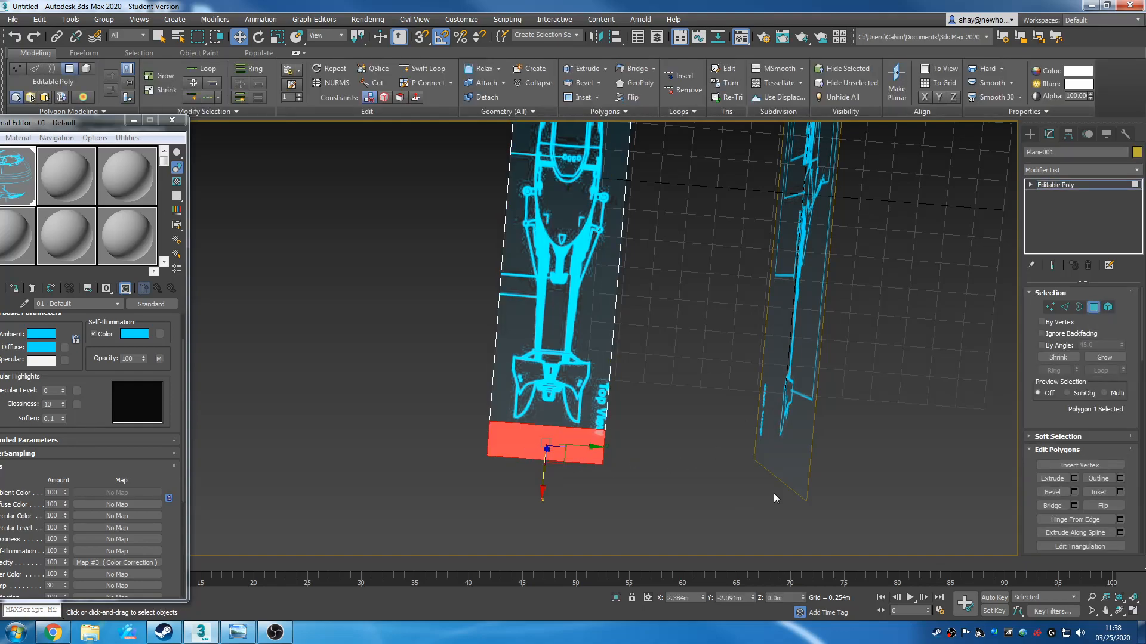
key("Delete")
scroll(611, 431, "down", 6)
middle_click_drag(661, 232, 708, 316)
scroll(611, 336, "up", 4)
left_click(570, 352)
key("Delete")
scroll(708, 316, "down", 3)
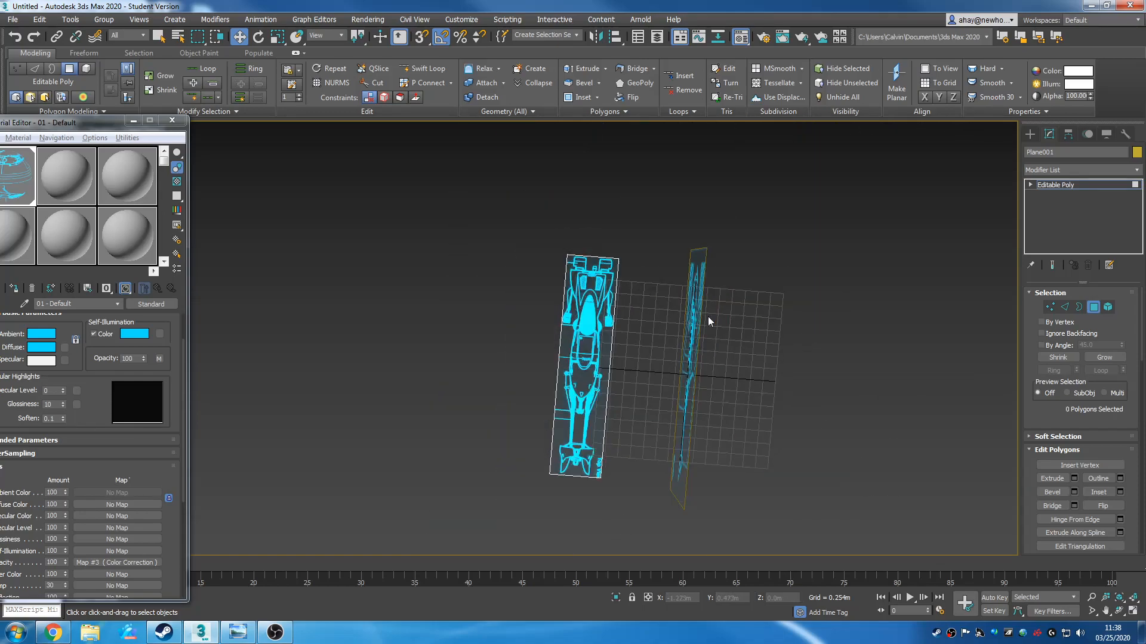
Finish polygon editing and centre the pivot of the cropped top-view plane to the object
left_click(1084, 184)
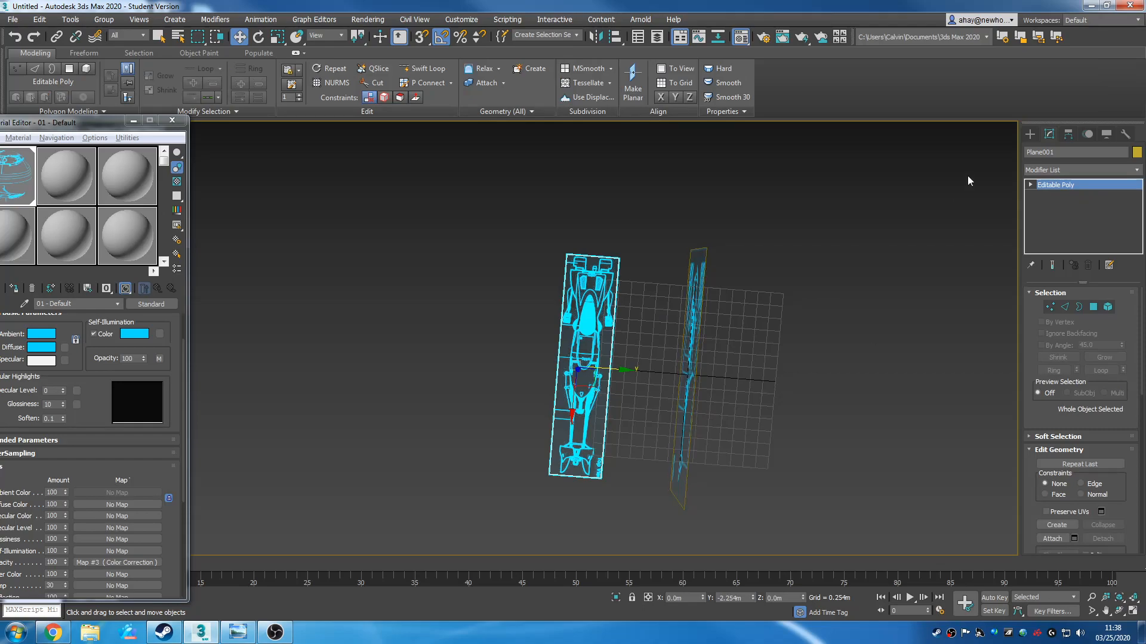
left_click(1068, 134)
left_click(1079, 232)
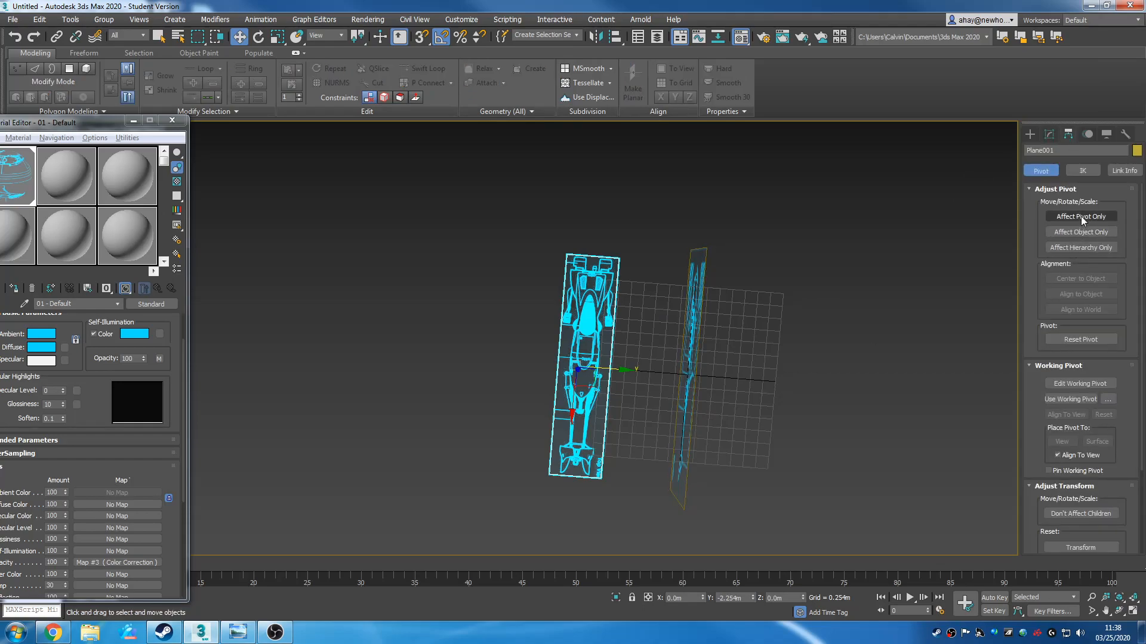
left_click(1080, 216)
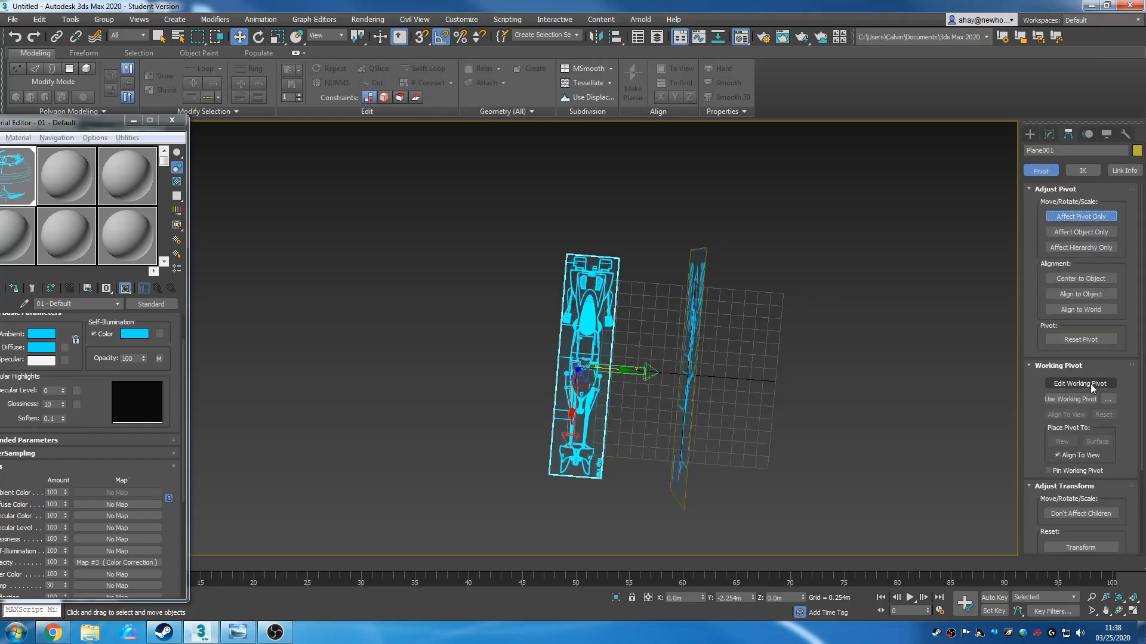
left_click(1093, 280)
left_click(1080, 217)
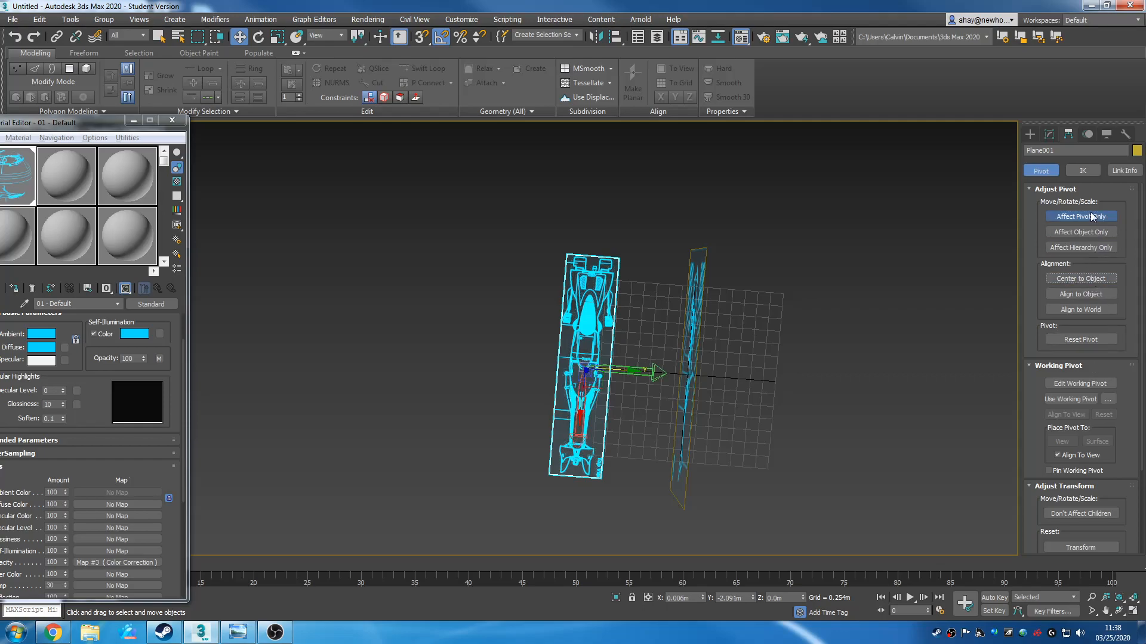
Reset the top-view plane's X and Y positions to 0 so it crosses the side-view plane at the origin
middle_click_drag(761, 331, 707, 294)
scroll(629, 341, "up", 3)
middle_click_drag(568, 433, 640, 529, "alt")
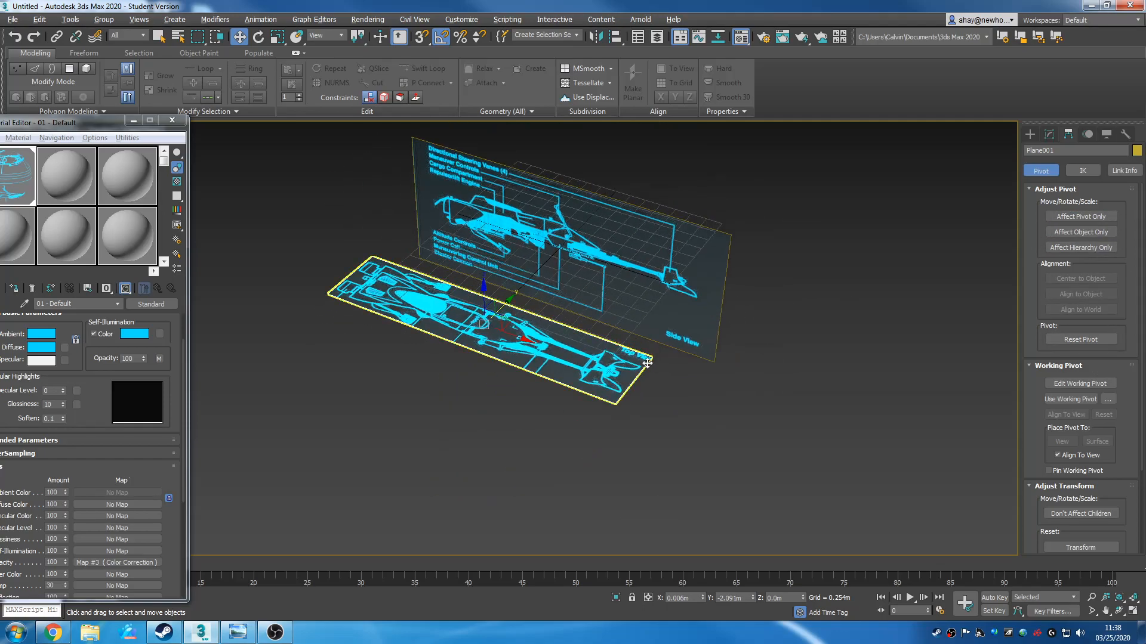
right_click(703, 598)
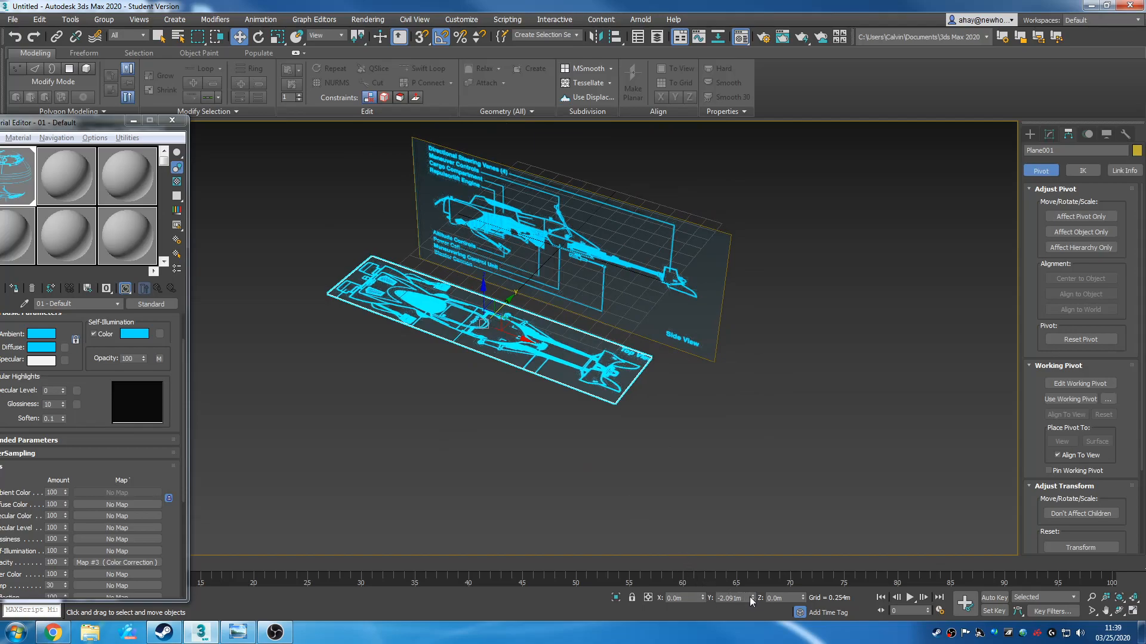
right_click(754, 598)
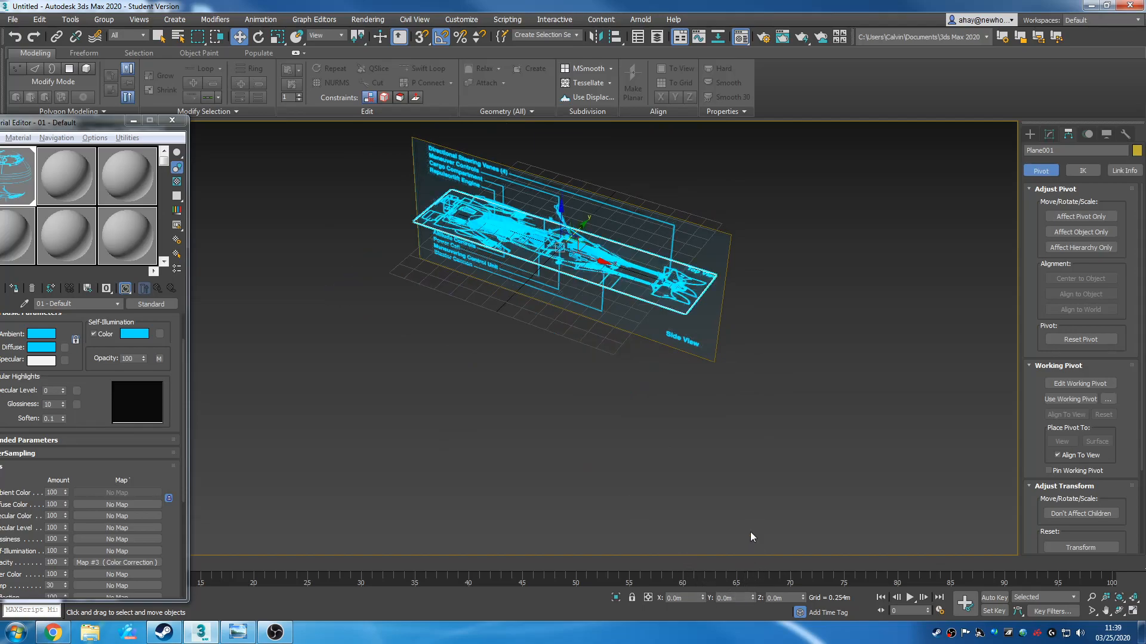
Select the side-view plane and examine how its bike drawing lines up with the cropped top-view plane
middle_click_drag(755, 416, 665, 407, "alt")
left_click(623, 367)
middle_click_drag(817, 445, 659, 515, "alt")
scroll(516, 283, "up", 5)
middle_click_drag(516, 284, 674, 323, "alt")
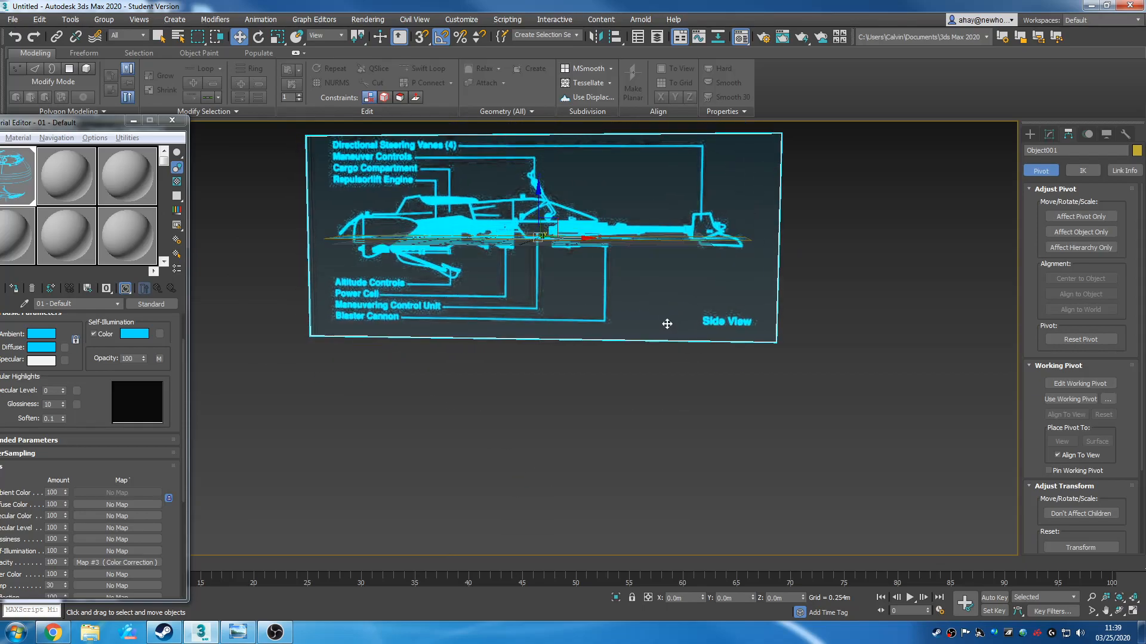
scroll(562, 259, "up", 3)
middle_click_drag(557, 299, 571, 395)
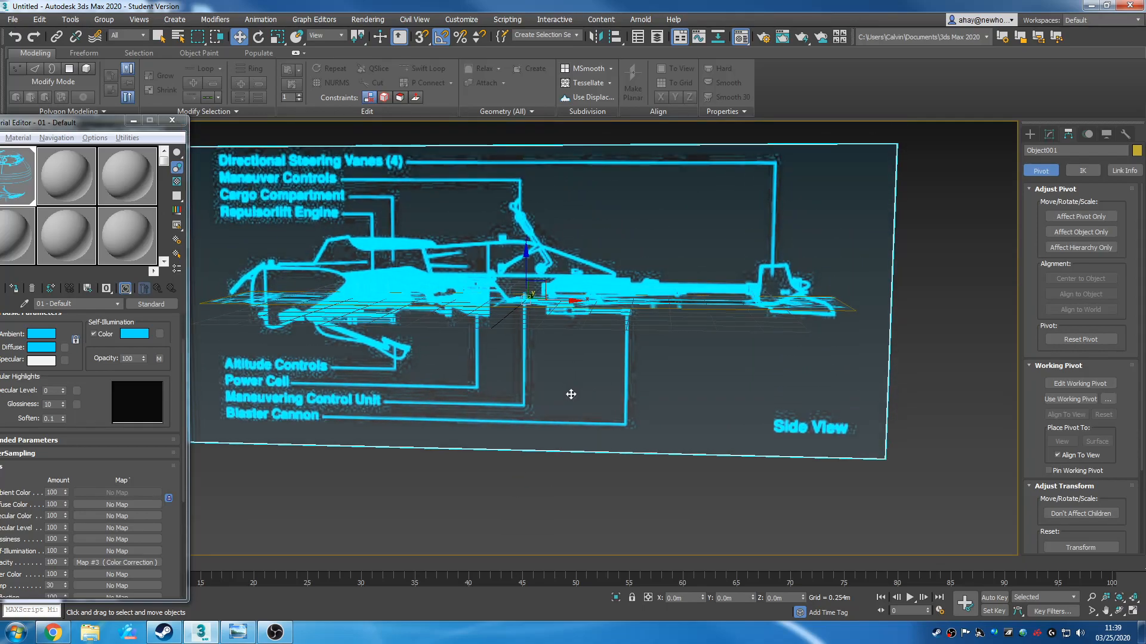
scroll(571, 394, "down", 3)
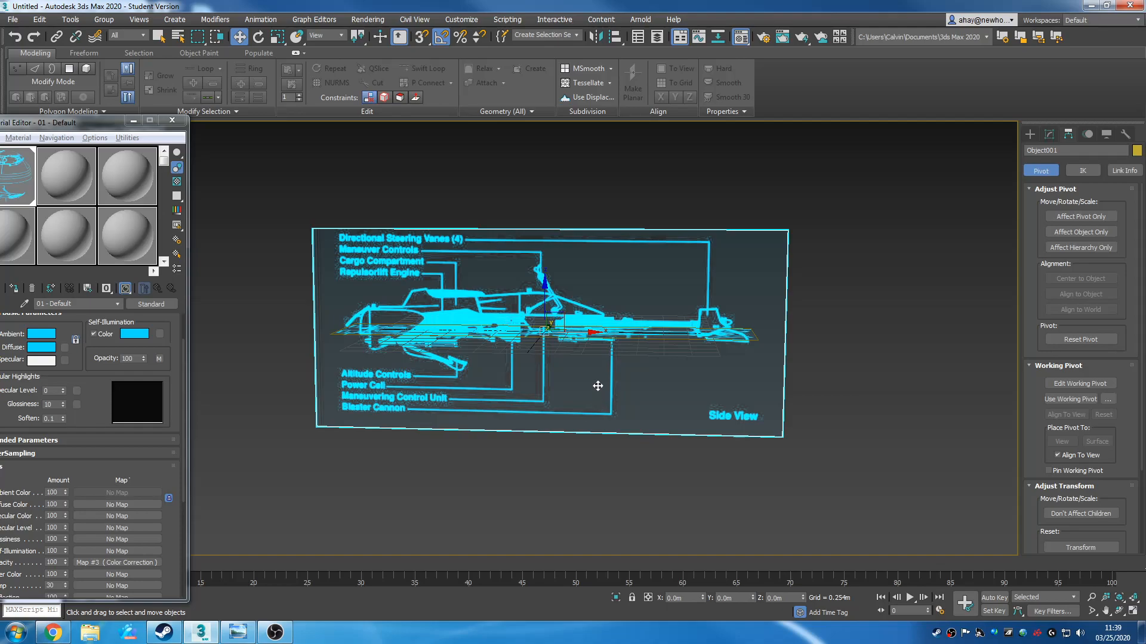
Clear the selection and examine how the side-view and top-view planes cross in the perspective view
scroll(616, 358, "up", 4)
scroll(652, 365, "down", 5)
middle_click_drag(716, 391, 693, 408, "alt")
left_click_drag(567, 352, 444, 343)
left_click(782, 424)
middle_click_drag(782, 424, 649, 422, "alt")
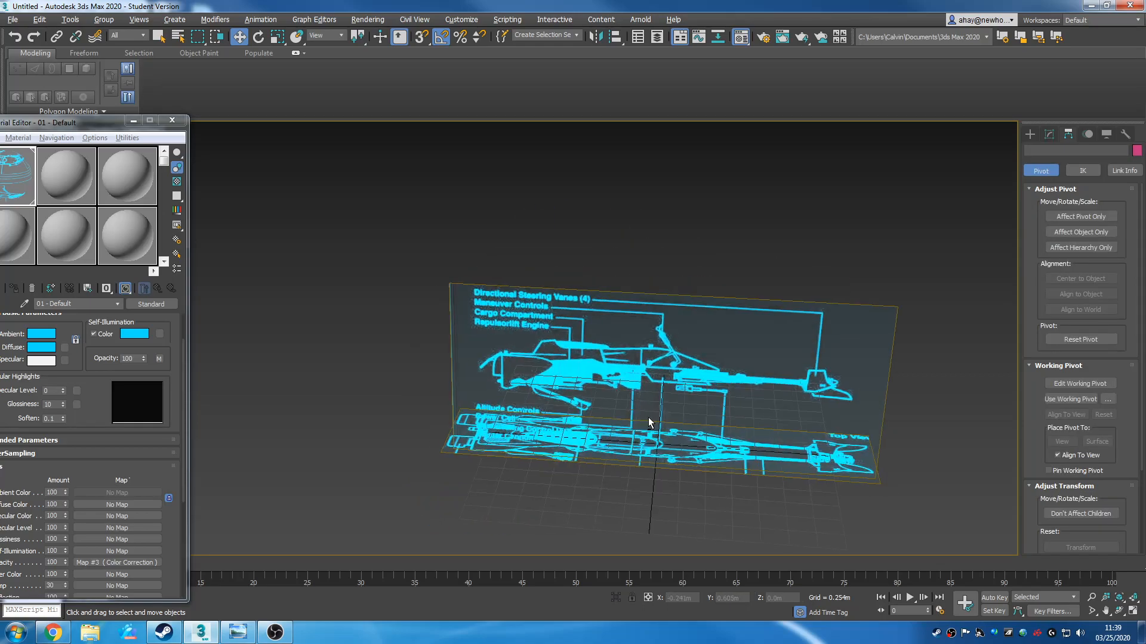
Make the unused 02 - Default material active in the Material Editor
left_click_drag(105, 127, 242, 72)
left_click(209, 118)
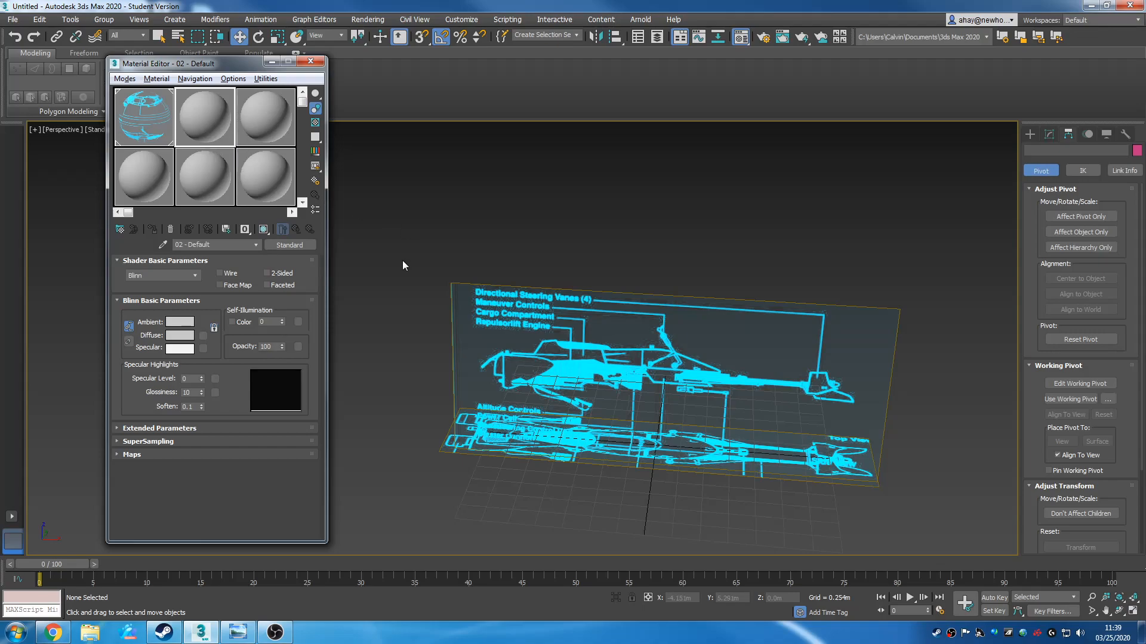
key("m")
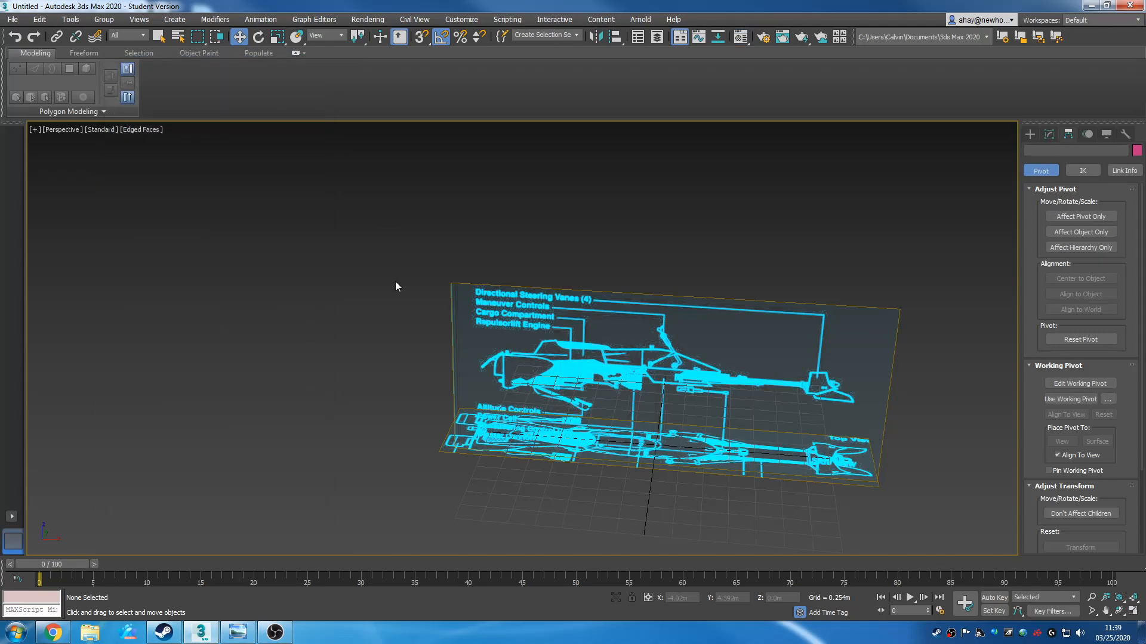
key("m")
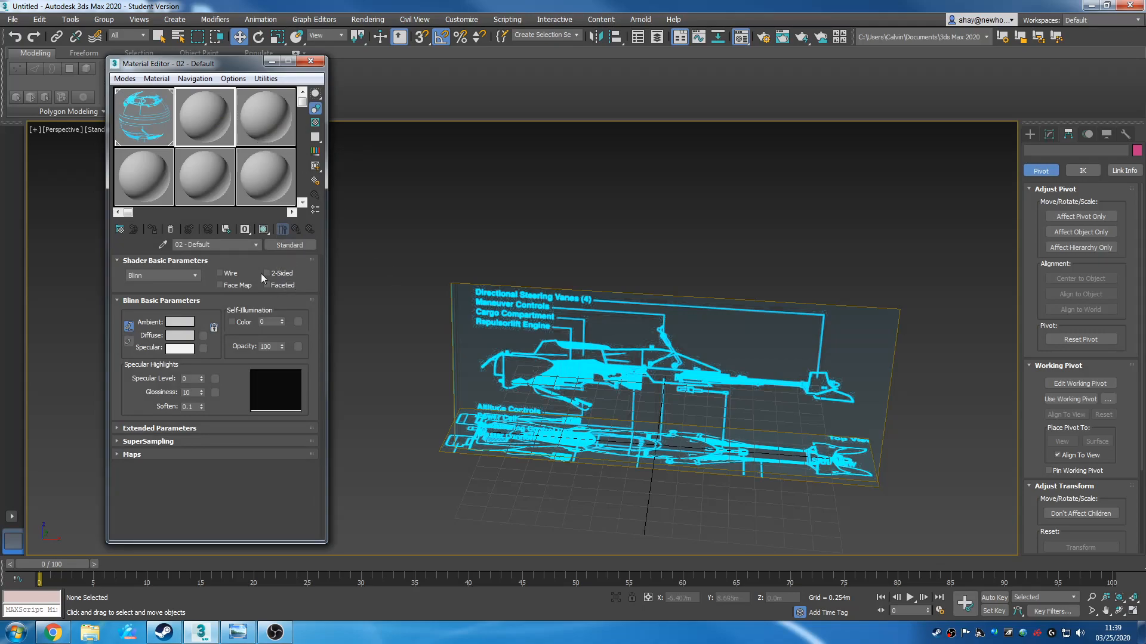
Select both the side-view and top-view reference planes in the perspective viewport
left_click(528, 365)
middle_click_drag(528, 365, 489, 362)
left_click_drag(396, 348, 585, 500)
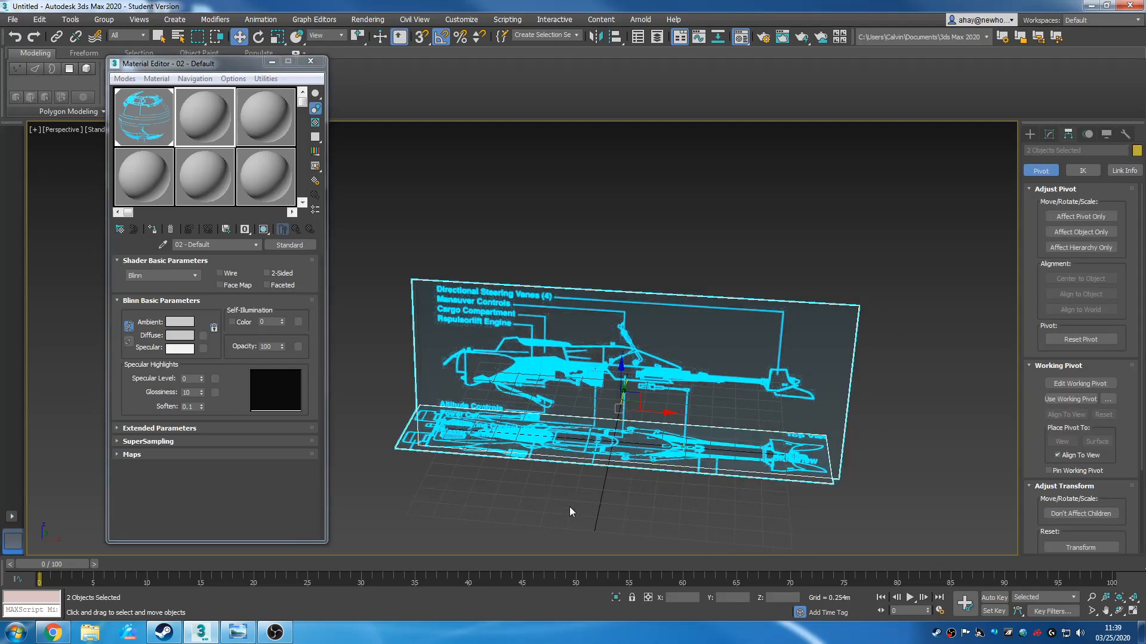
Check the two planes in wireframe display and turn off edged faces in the perspective viewport
key("F3")
key("F3")
key("F3")
key("F3")
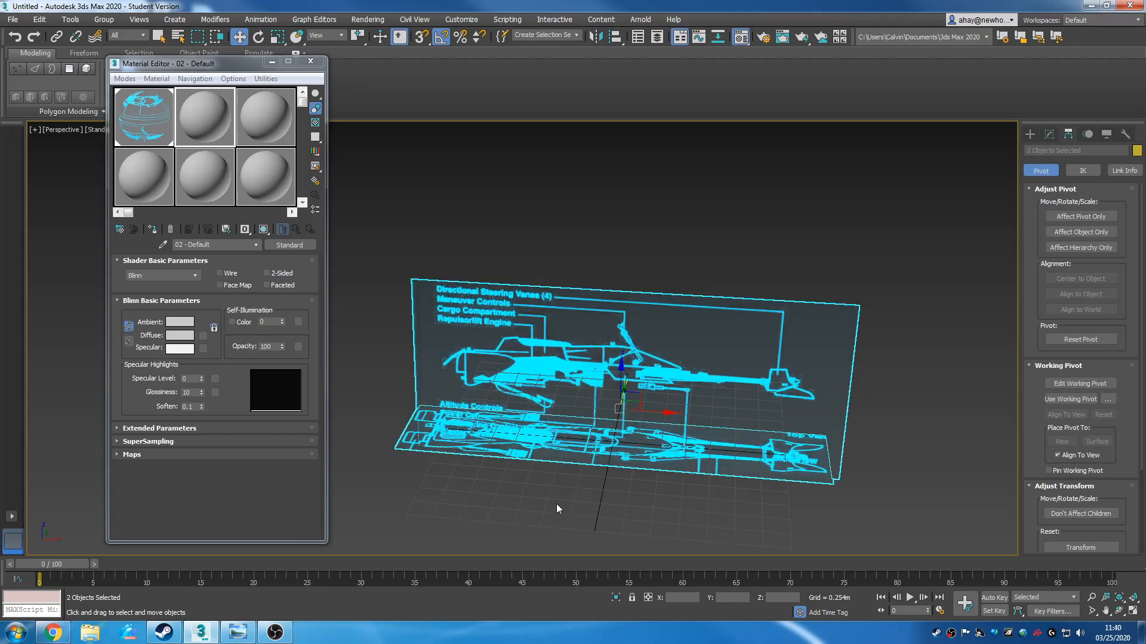
key("F4")
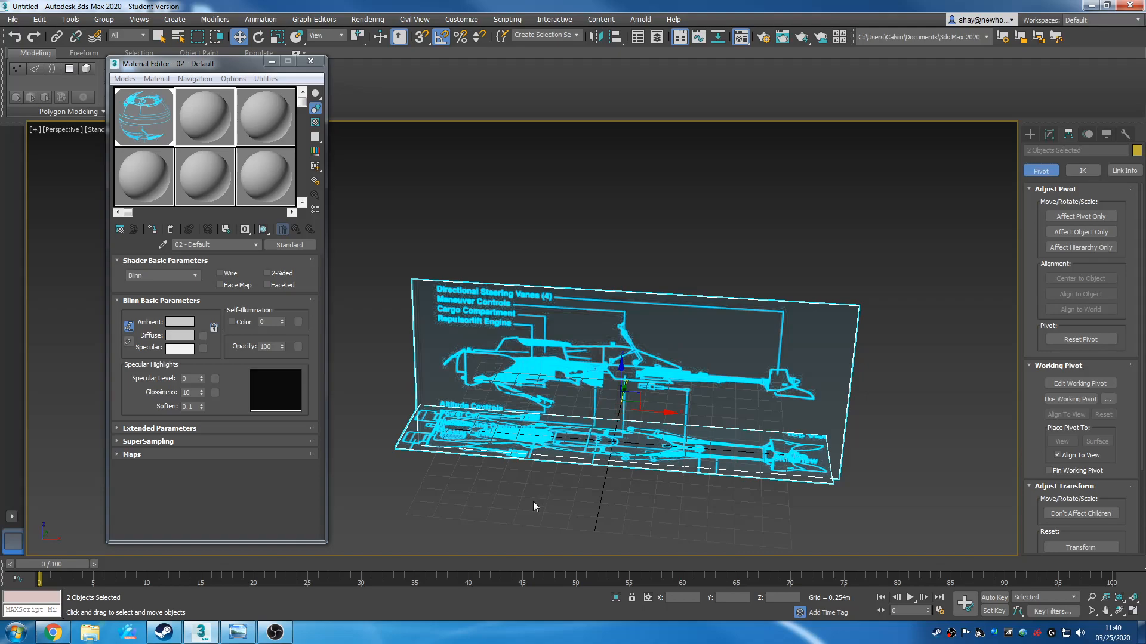
middle_click_drag(562, 458, 646, 449)
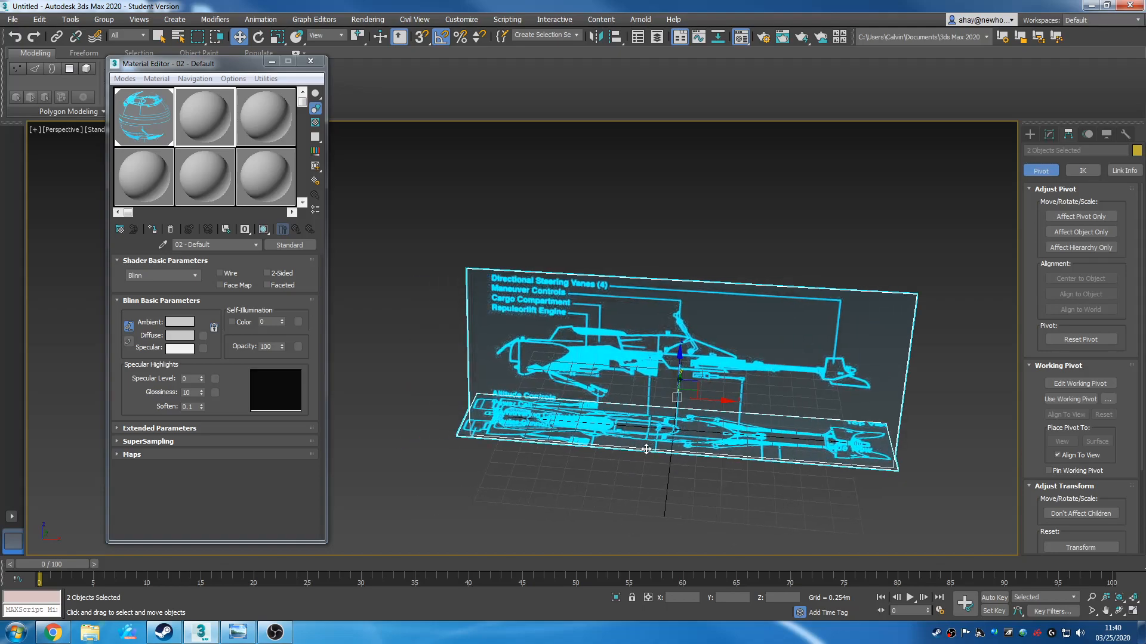
middle_click_drag(548, 455, 612, 462)
scroll(613, 463, "down", 3)
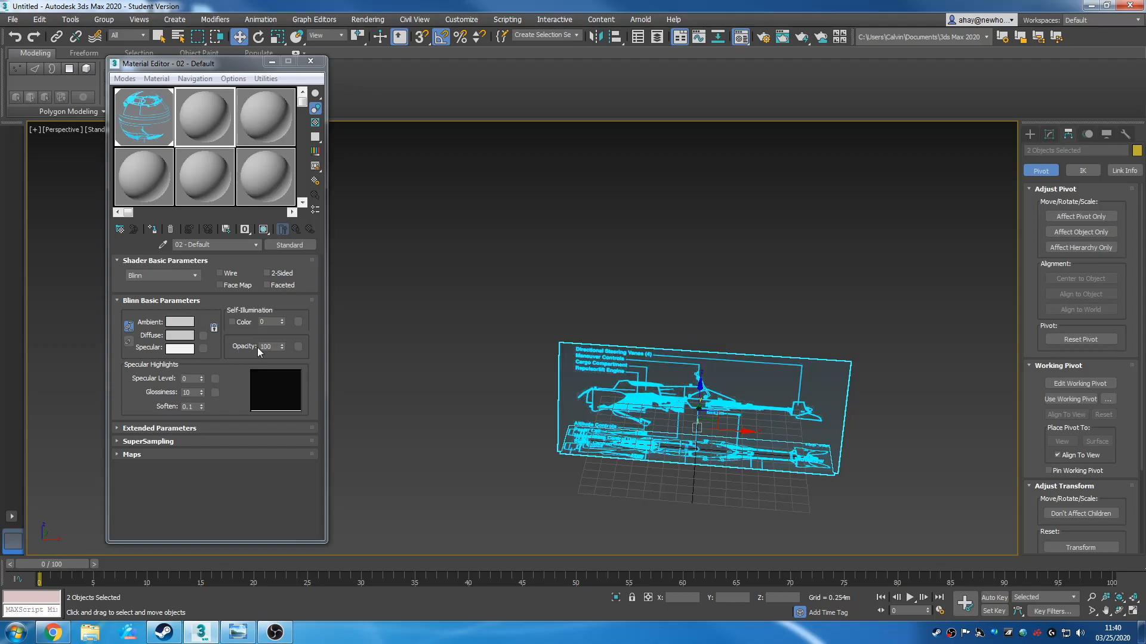
Assign a Color Correction map to the opacity of the 02 - Default material
left_click(298, 347)
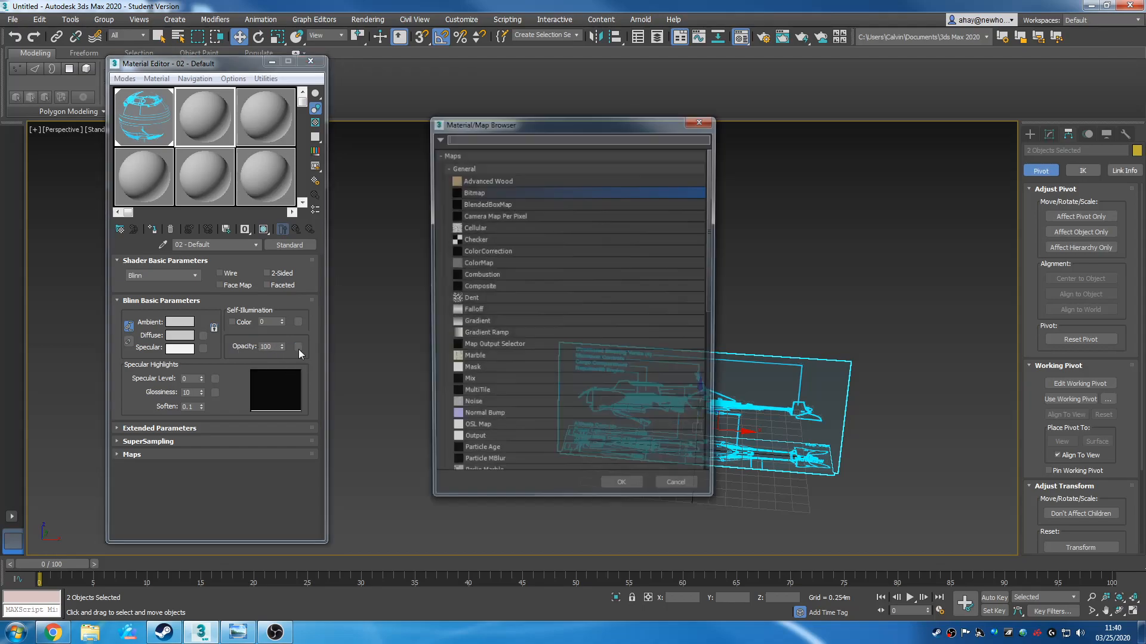
left_click(479, 251)
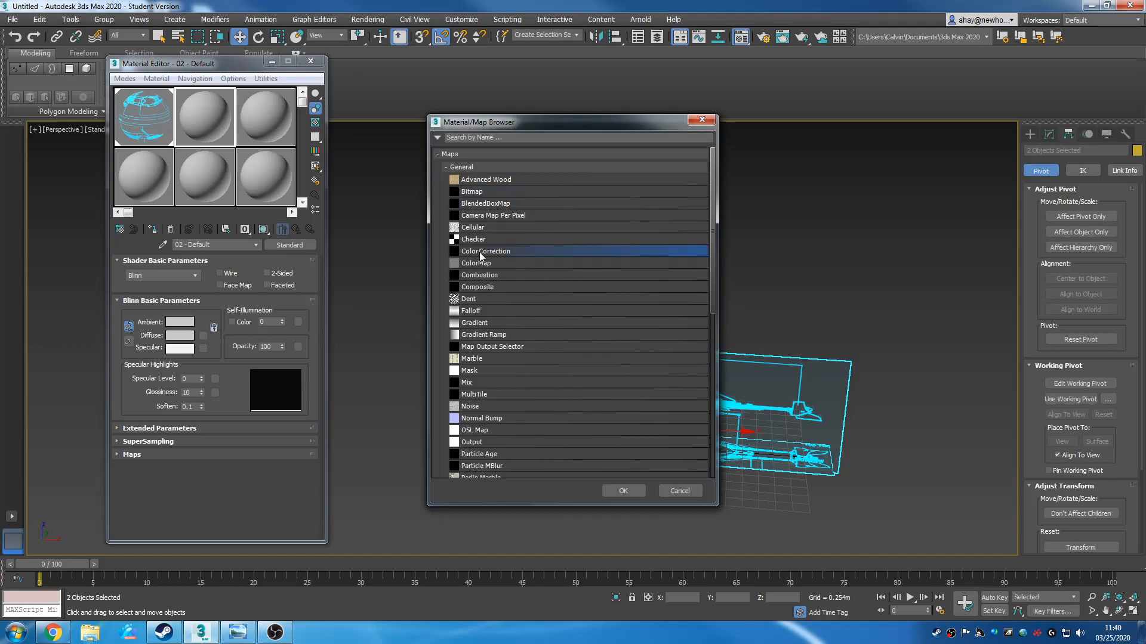
left_click(623, 491)
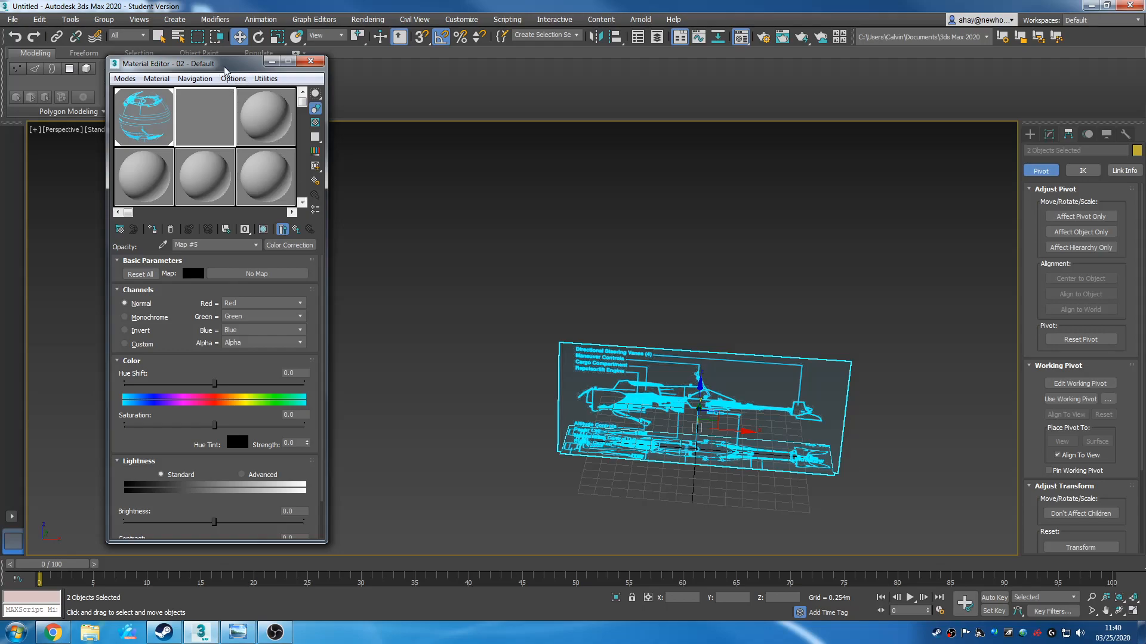
left_click_drag(227, 63, 285, 39)
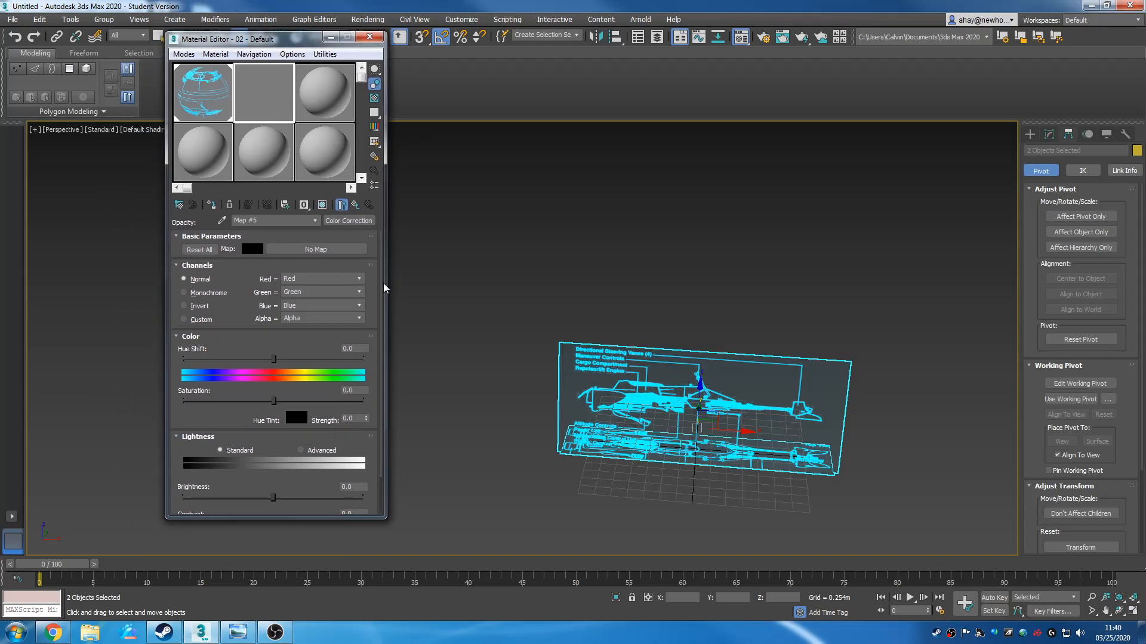
left_click_drag(381, 284, 386, 249)
left_click_drag(382, 298, 386, 302)
left_click_drag(380, 344, 389, 292)
Load the 5c591abdd21f7d67b4a4ad46fd5f3d7d.jpg speeder bike image as a bitmap inside the Color Correction map
left_click(327, 250)
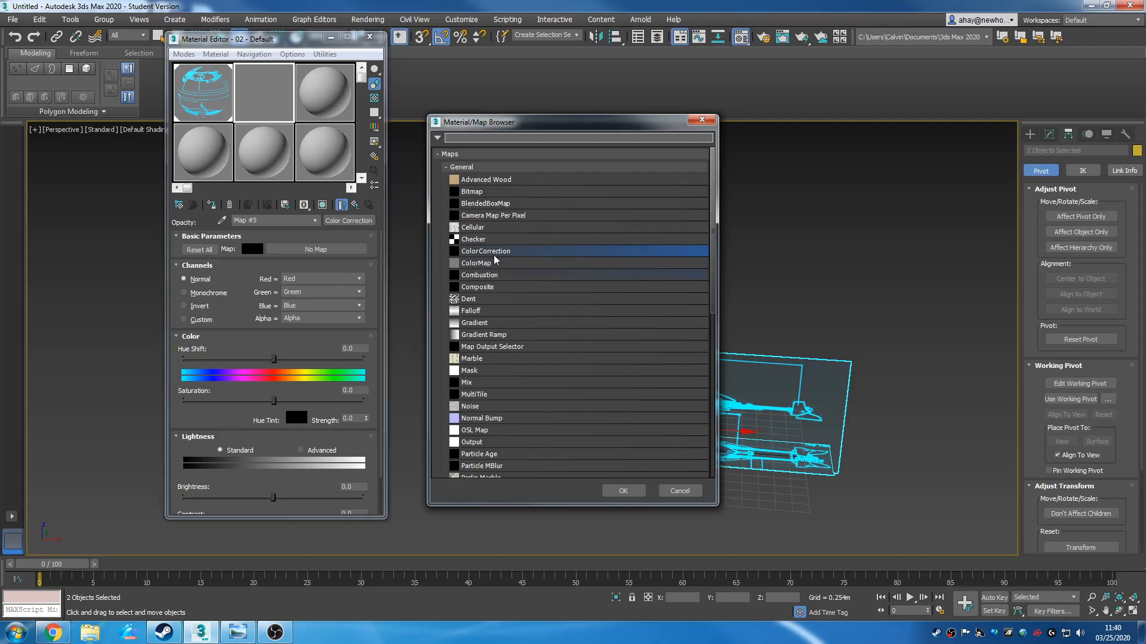
left_click(496, 192)
left_click(621, 490)
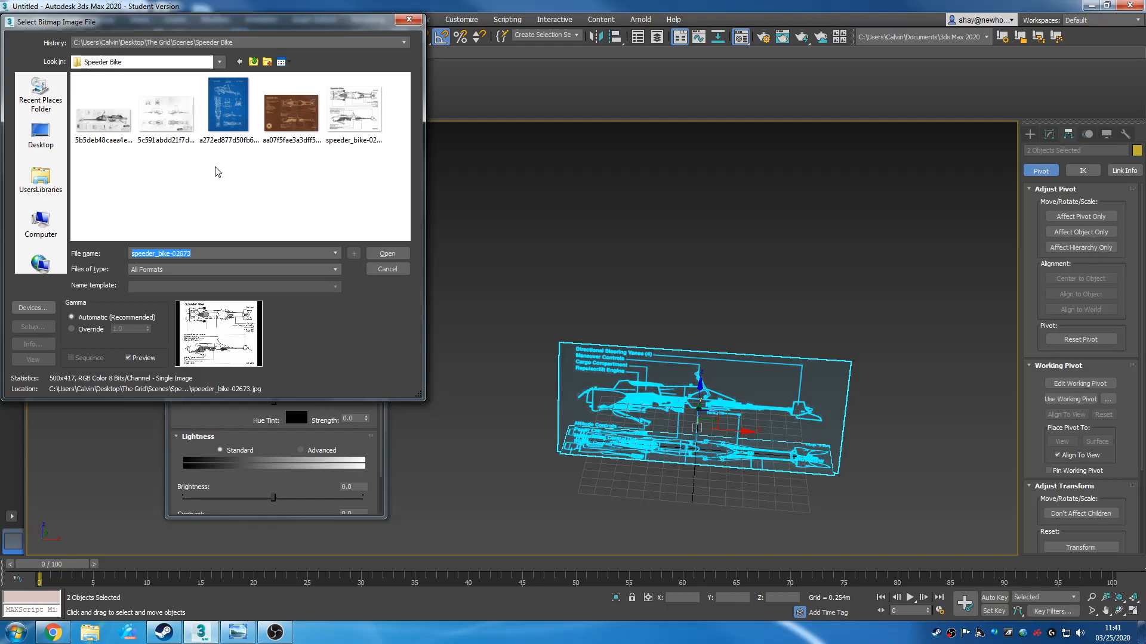
left_click(176, 125)
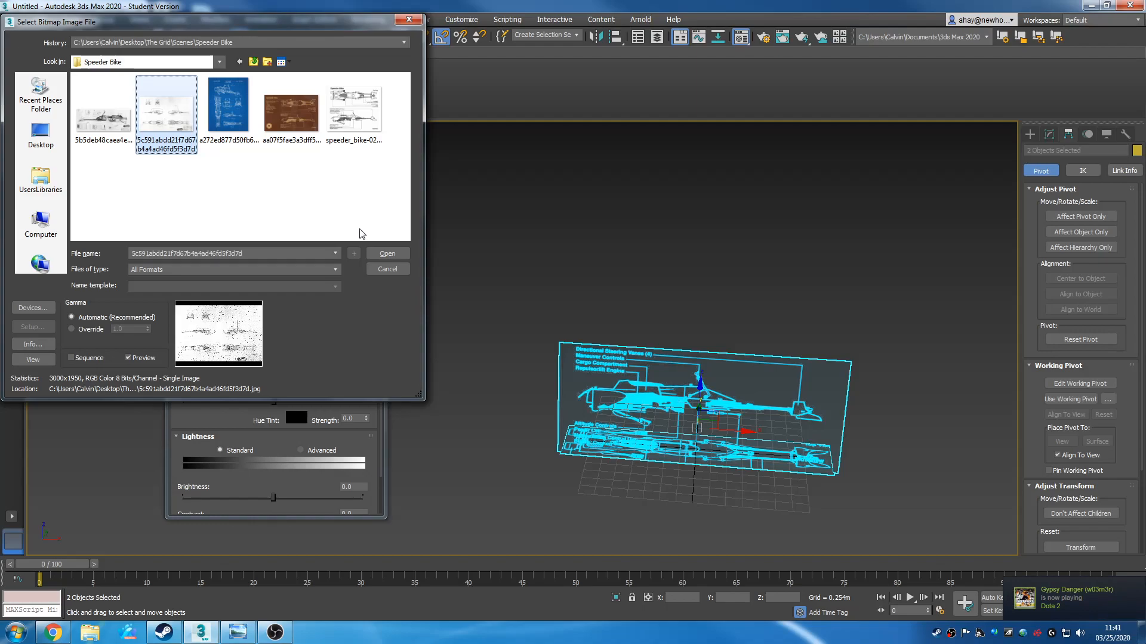
left_click(391, 254)
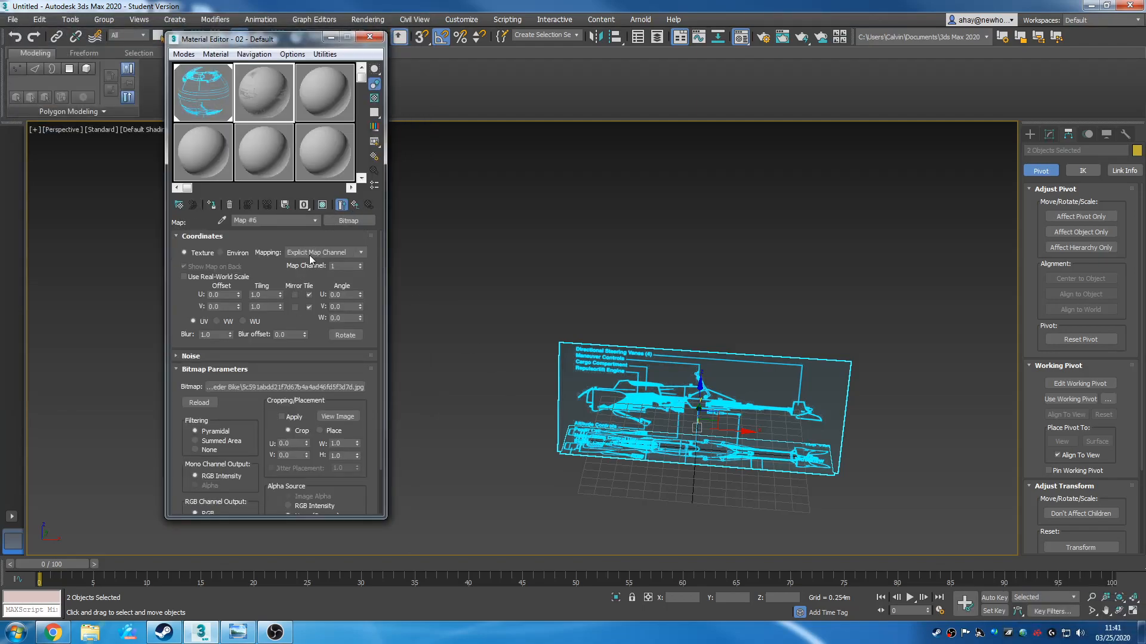
Invert the channels of the opacity Color Correction map and preview the result on an enlarged material sample
left_click(314, 219)
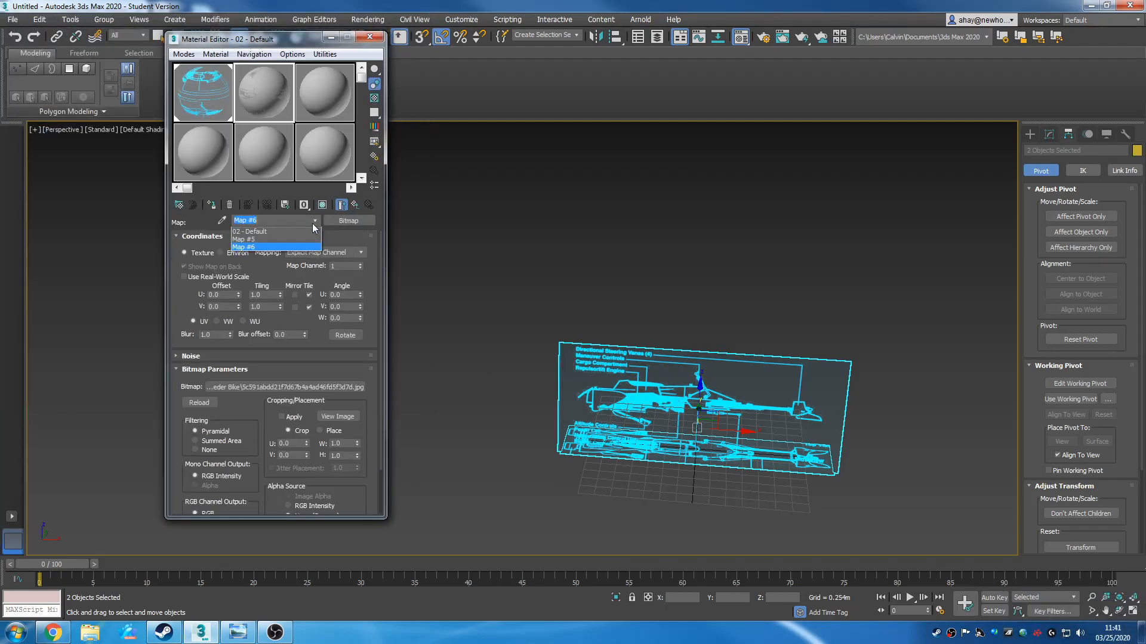
left_click(279, 239)
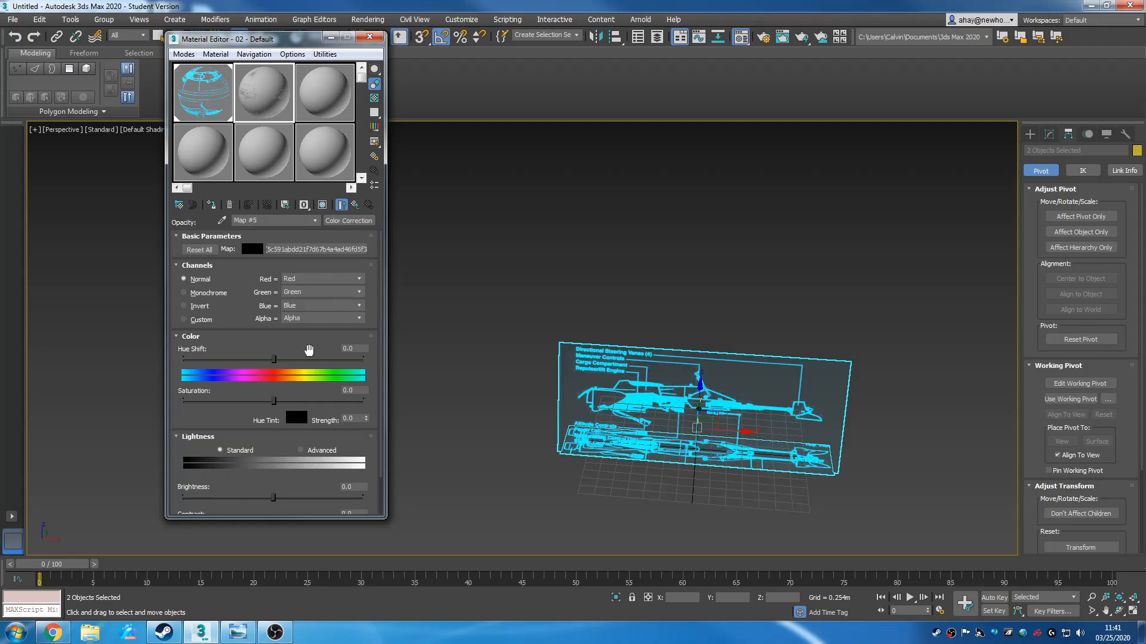
left_click(198, 307)
double_click(271, 118)
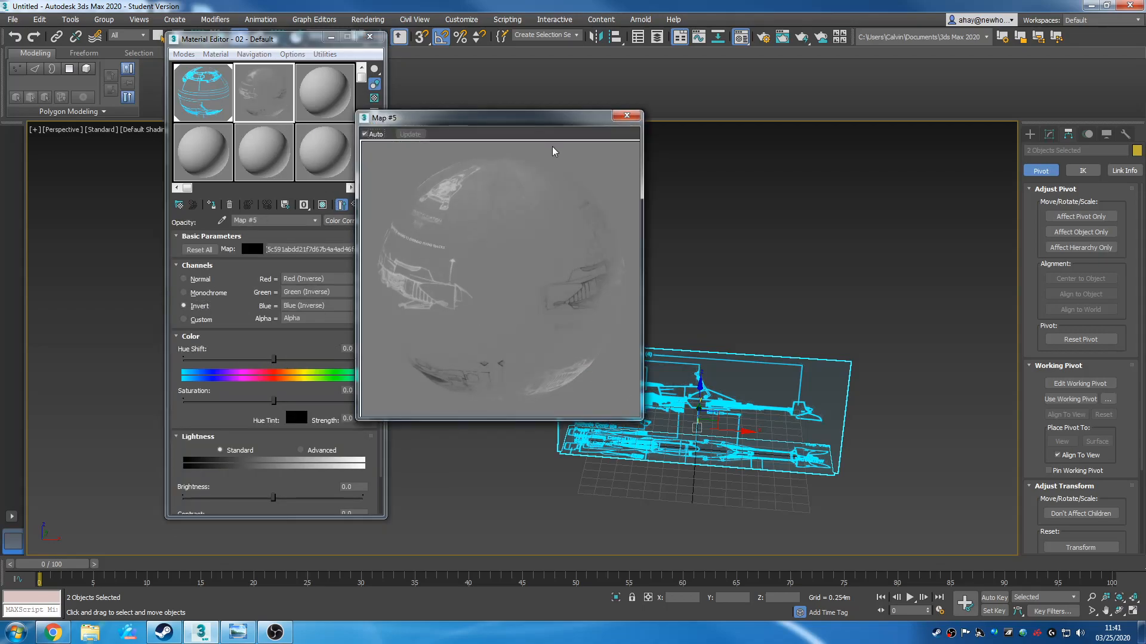
left_click_drag(542, 123, 616, 144)
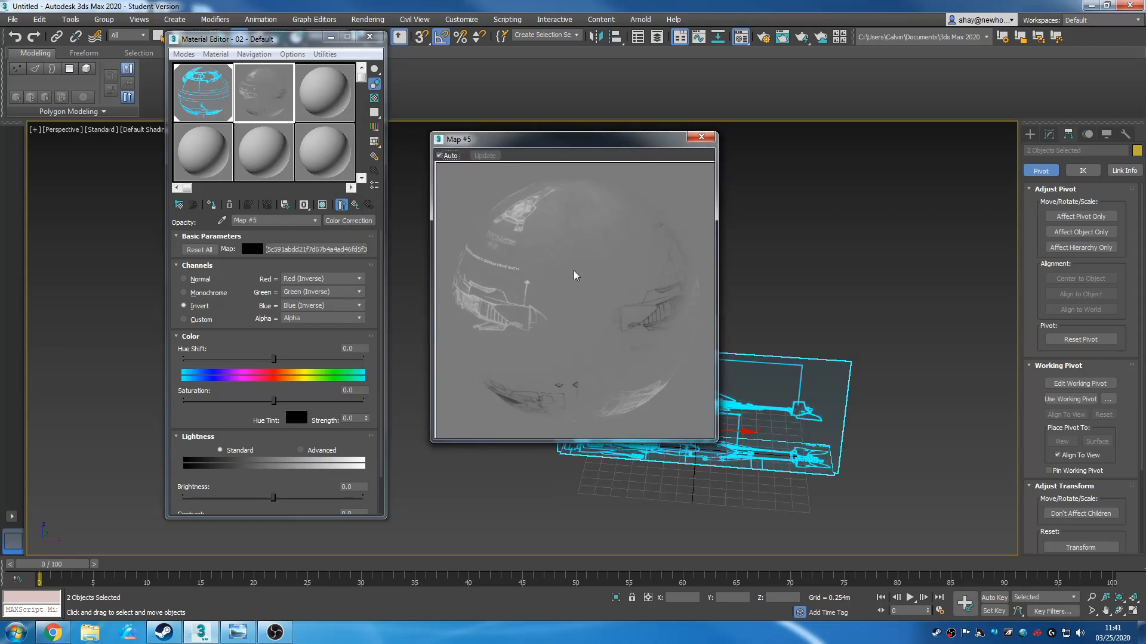
left_click(385, 296)
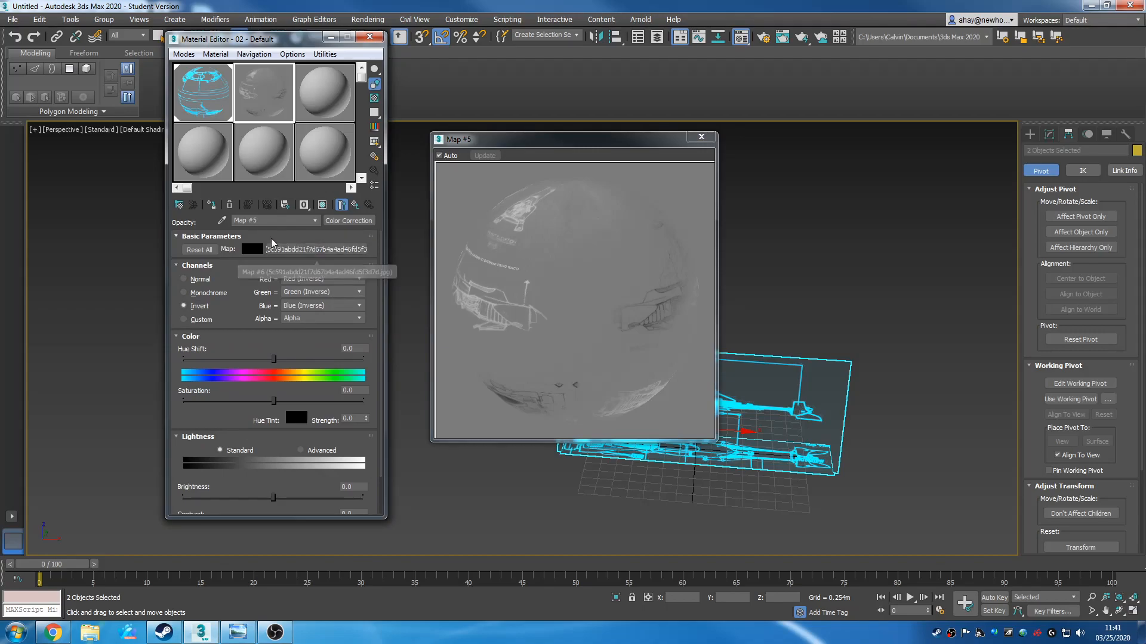
Set the diffuse colour of the 02 - Default material to green with hue 100, saturation 255 and value 255
left_click(315, 221)
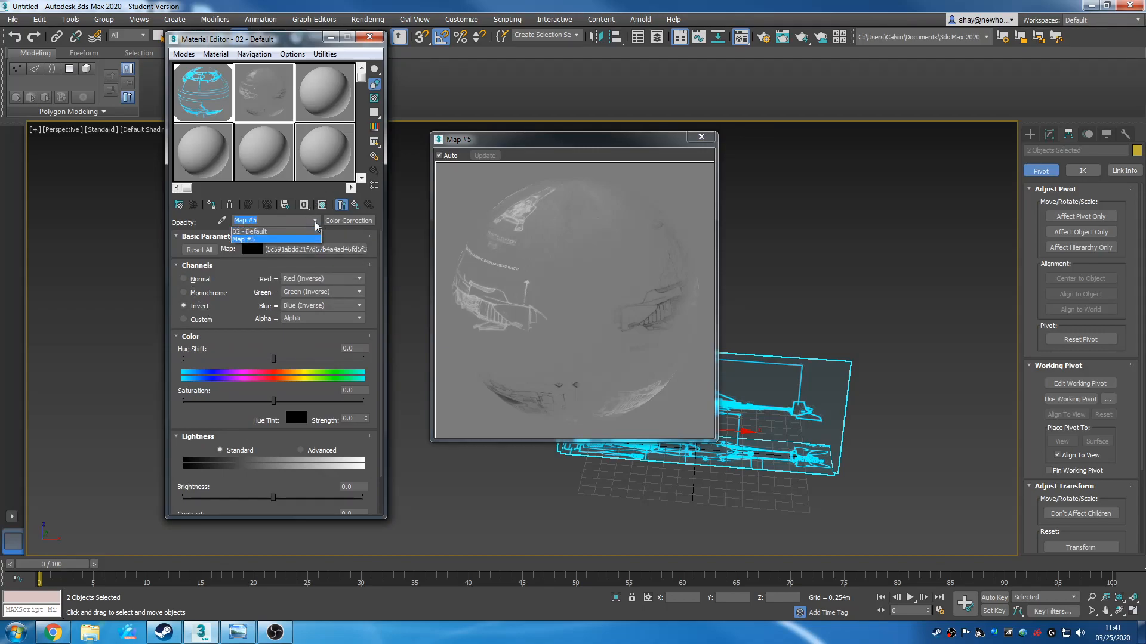
left_click(272, 233)
left_click(237, 312)
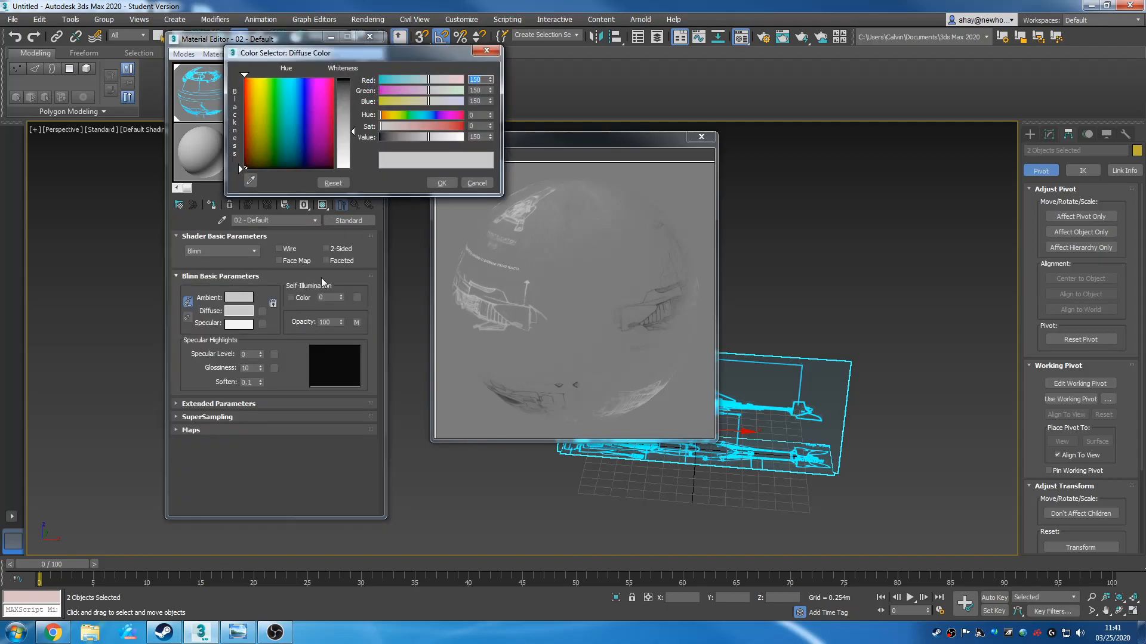
left_click_drag(301, 98, 279, 78)
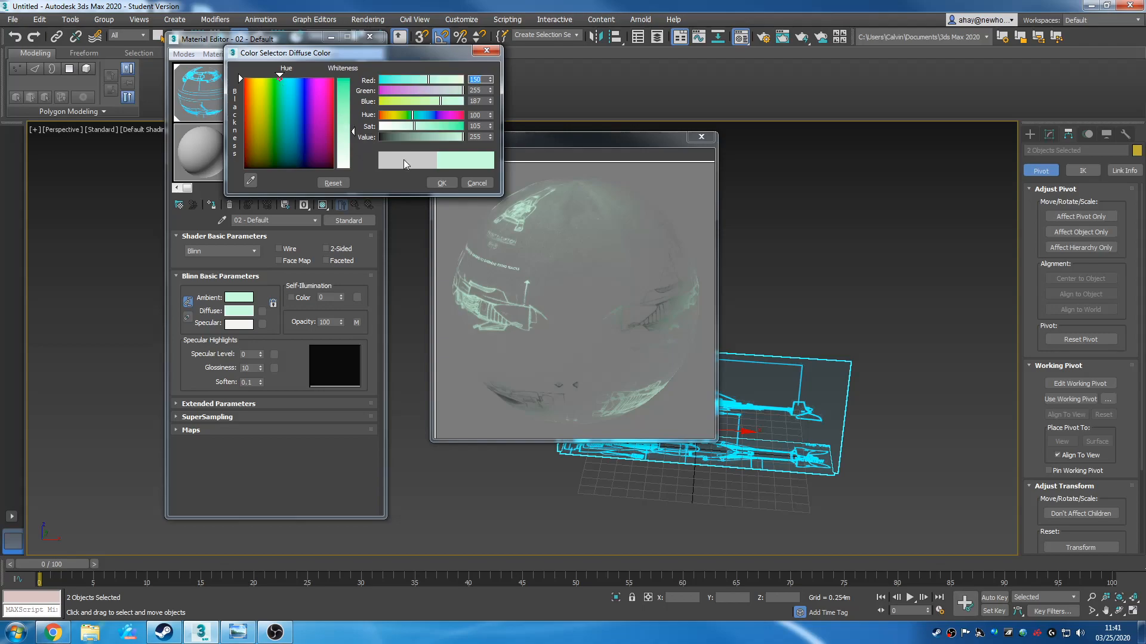
left_click_drag(457, 126, 469, 127)
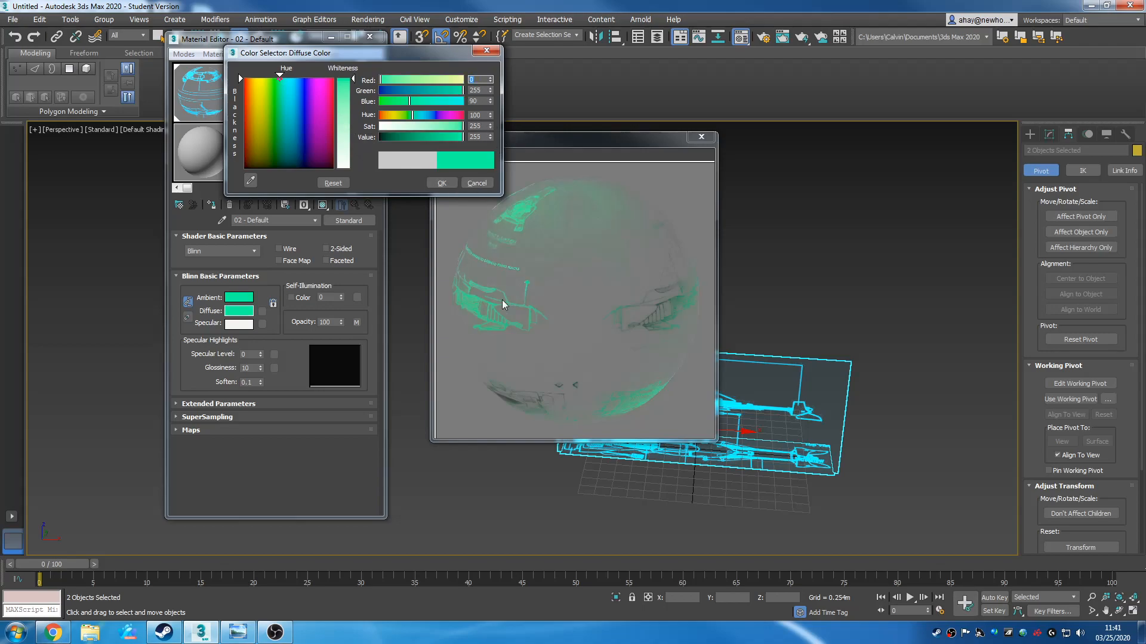
left_click(441, 183)
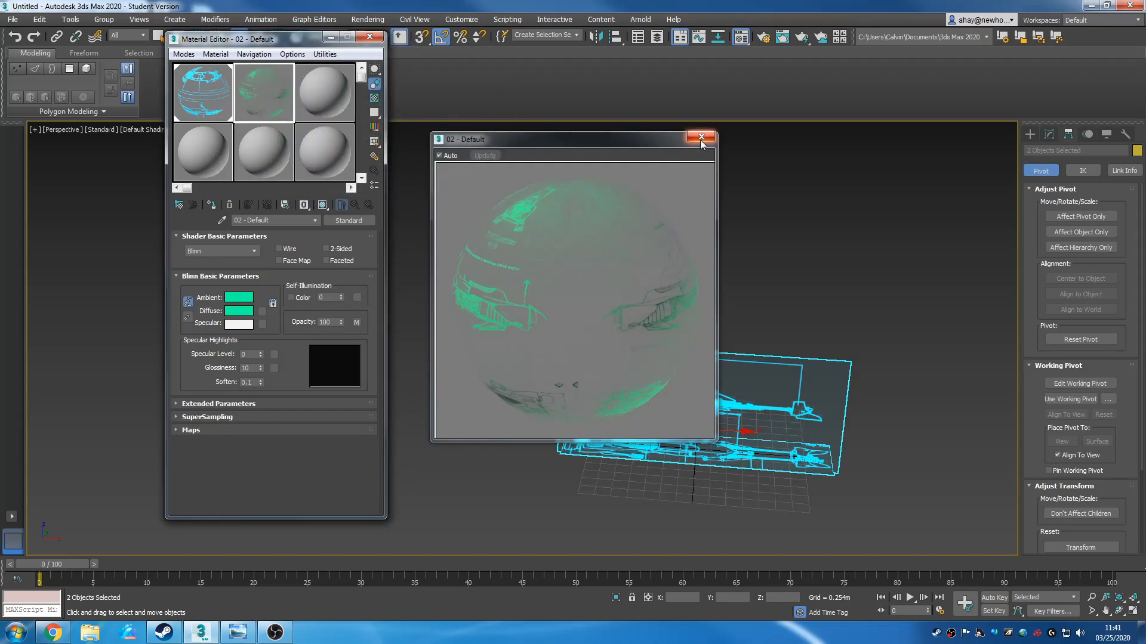
Enable the self-illumination colour, copy the green diffuse colour into it, and preview the glowing material on an enlarged sample
left_click(701, 138)
left_click(291, 298)
left_click_drag(239, 311, 330, 300)
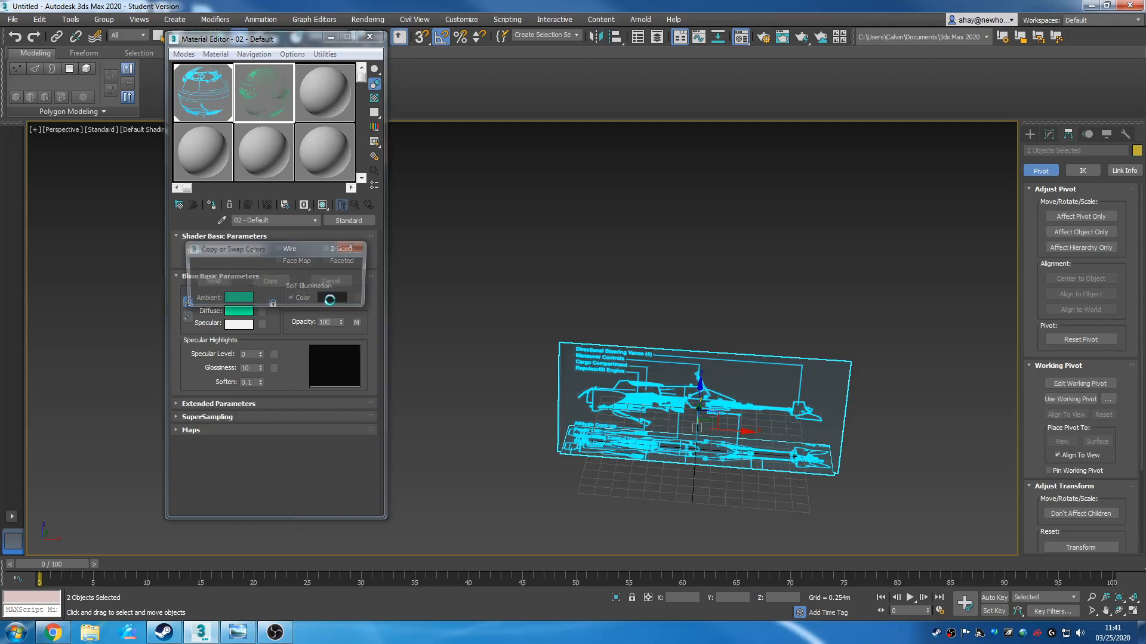
left_click(269, 285)
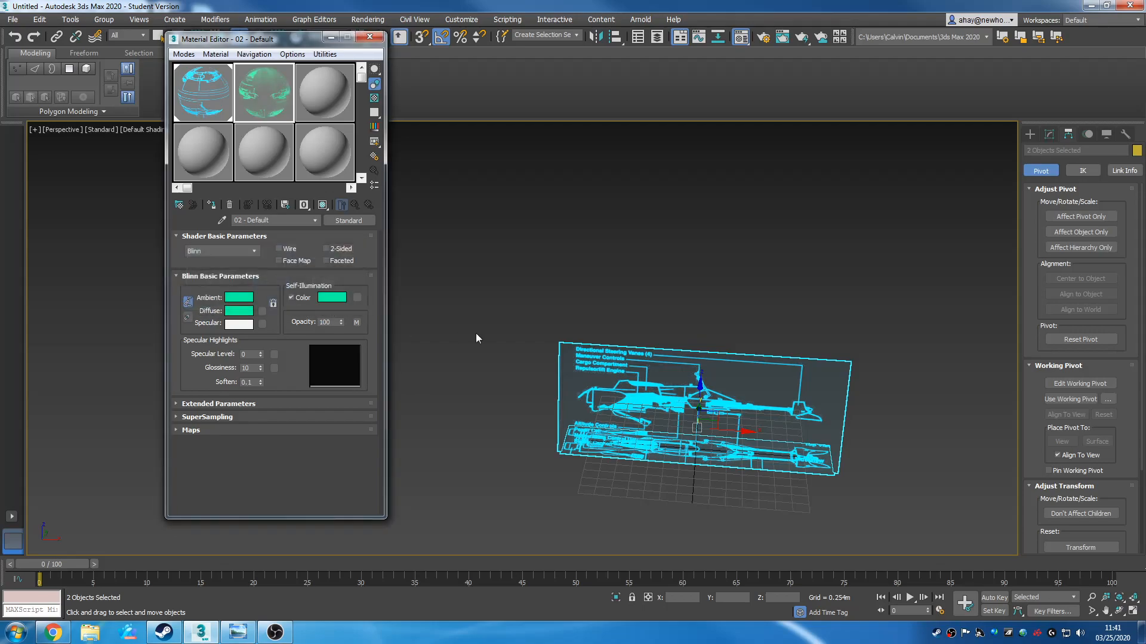
double_click(279, 101)
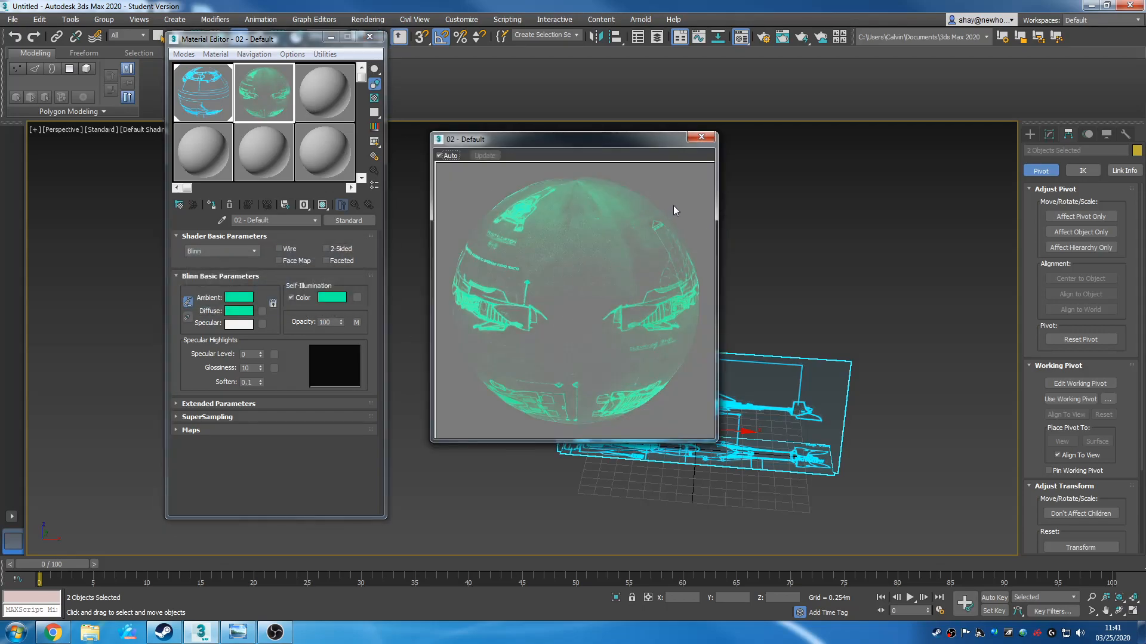
left_click(707, 137)
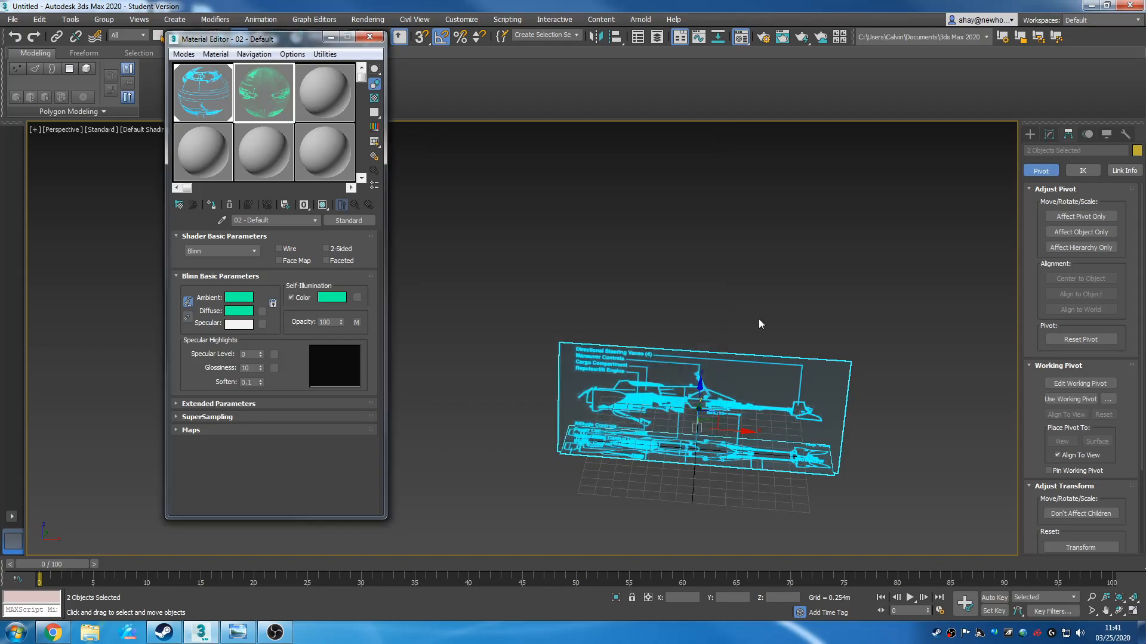
Render the perspective view of both blueprint planes to check their look, and close the rendered frame
scroll(716, 277, "down", 4)
scroll(723, 315, "up", 3)
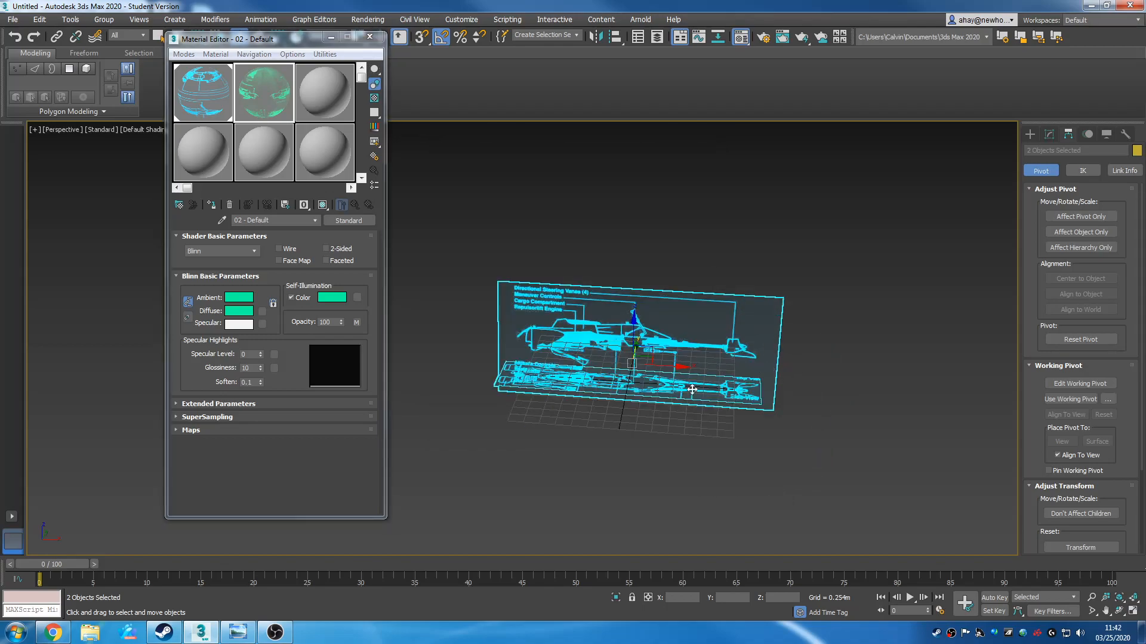
scroll(616, 399, "up", 2)
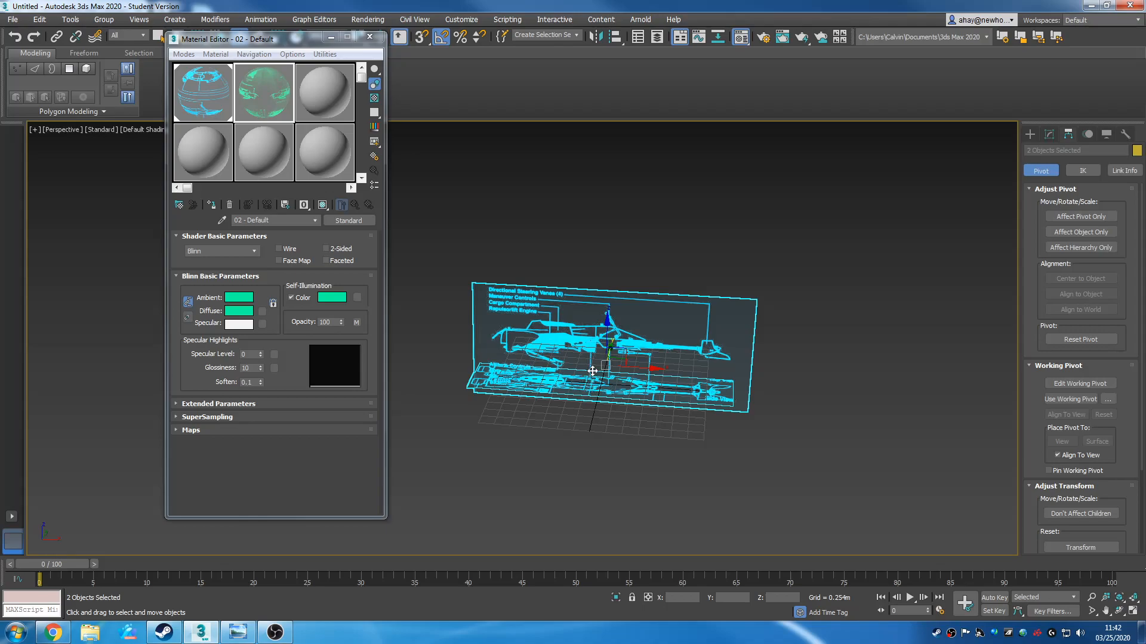
scroll(606, 360, "up", 1)
key("shift+q")
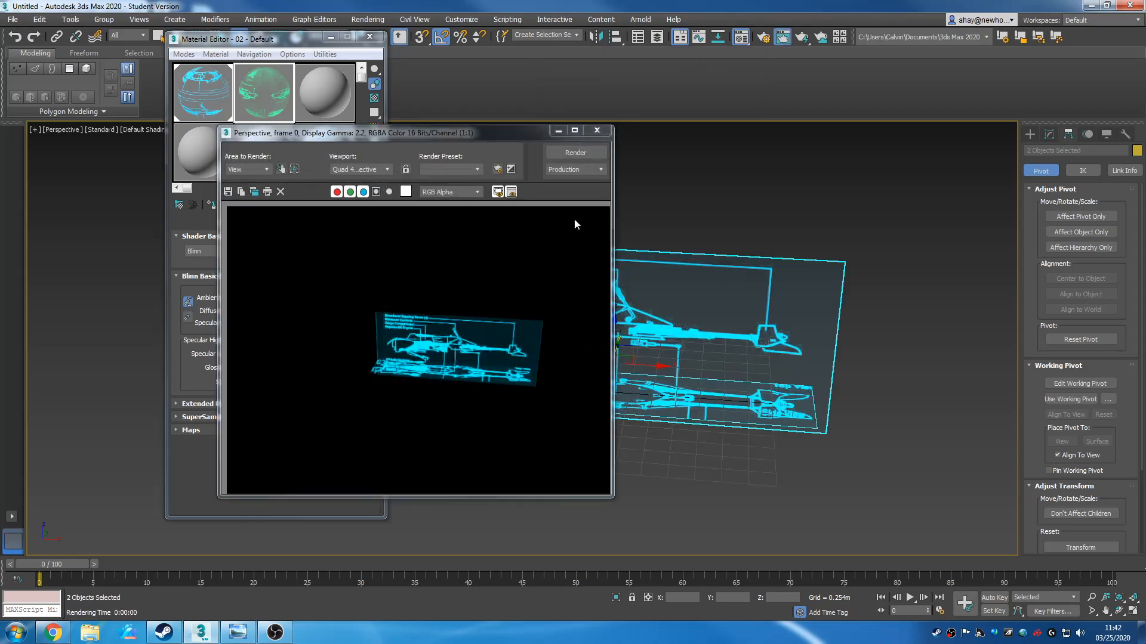
left_click(597, 130)
scroll(699, 361, "down", 2)
middle_click_drag(665, 417, 710, 420, "alt")
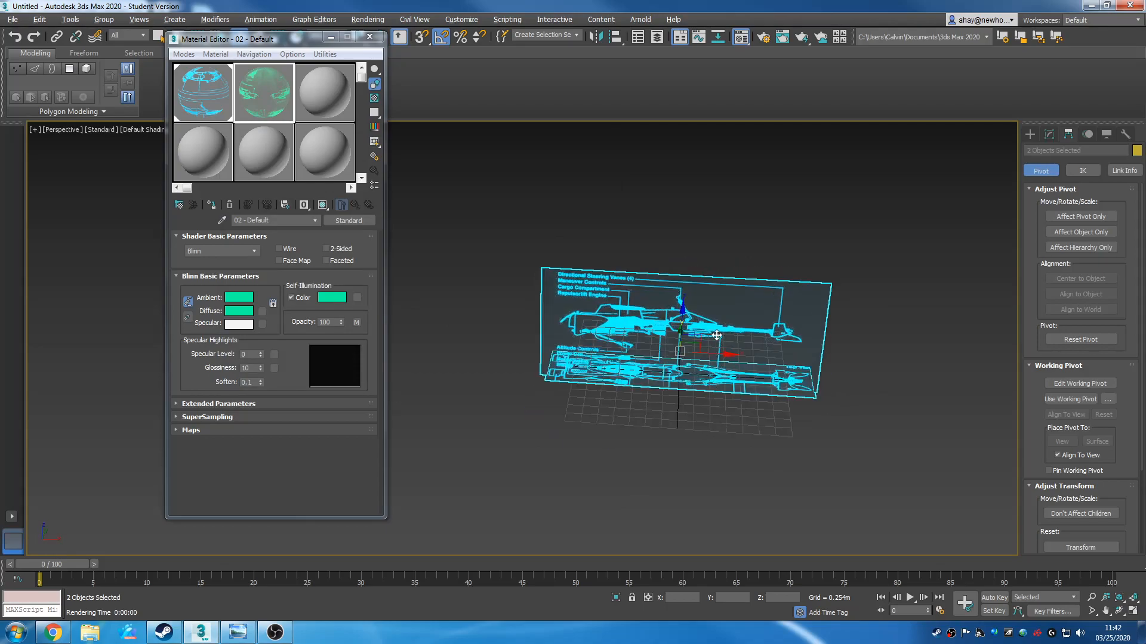
Examine the two glowing blueprint planes up close and from several angles, leaving both deselected
scroll(716, 335, "up", 4)
middle_click_drag(512, 329, 611, 336)
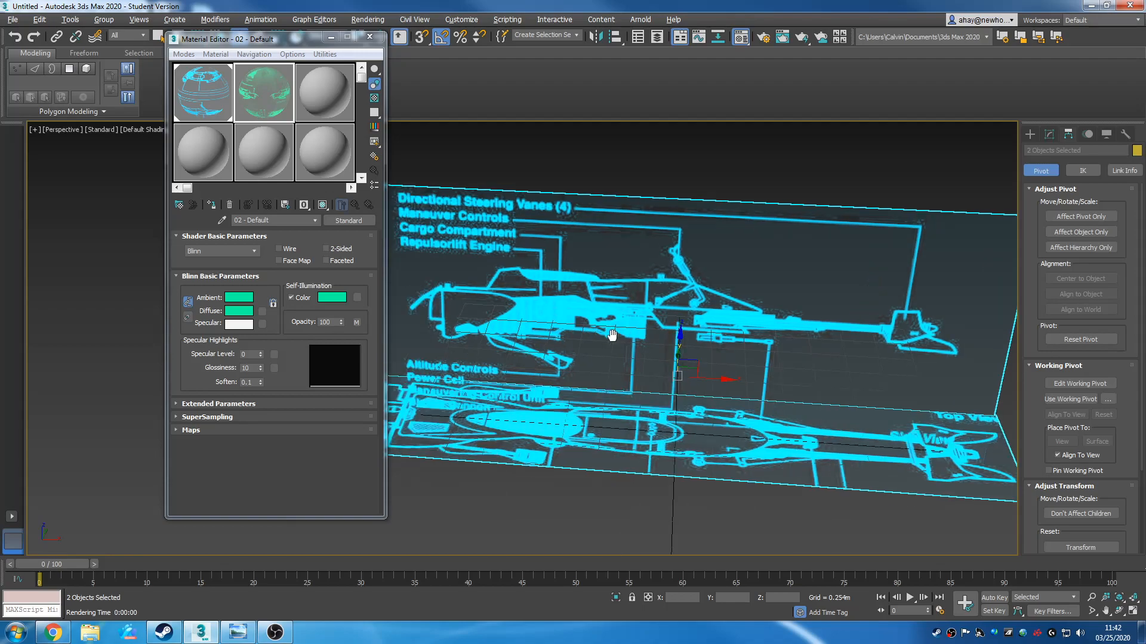
scroll(680, 341, "down", 4)
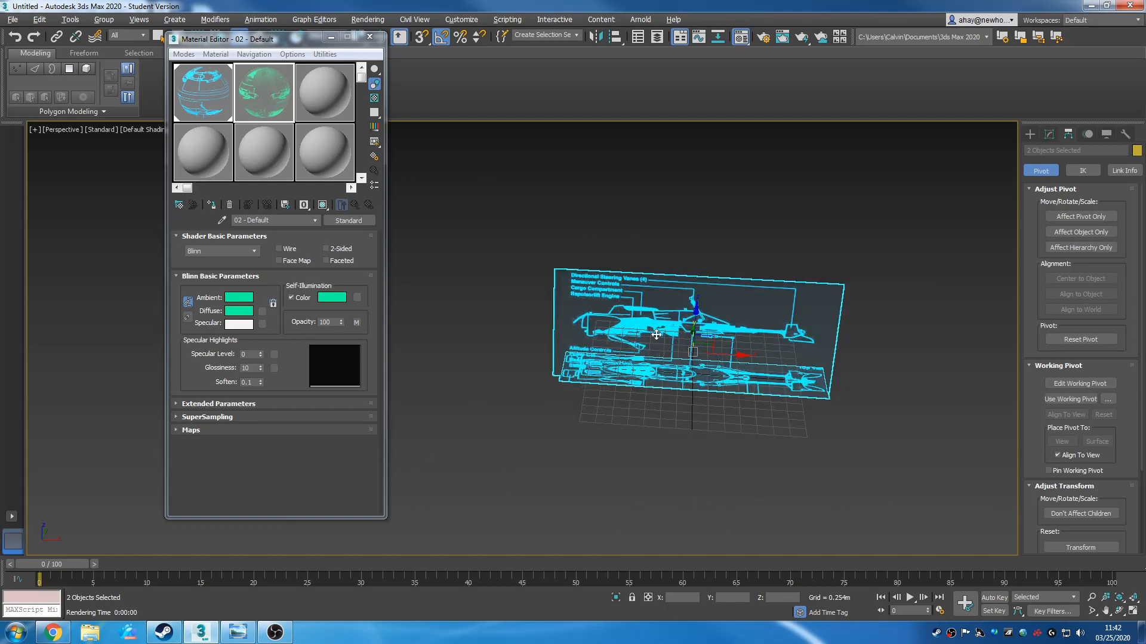
left_click(727, 465)
left_click_drag(828, 439, 719, 285)
left_click(711, 437)
middle_click_drag(662, 429, 683, 386, "alt")
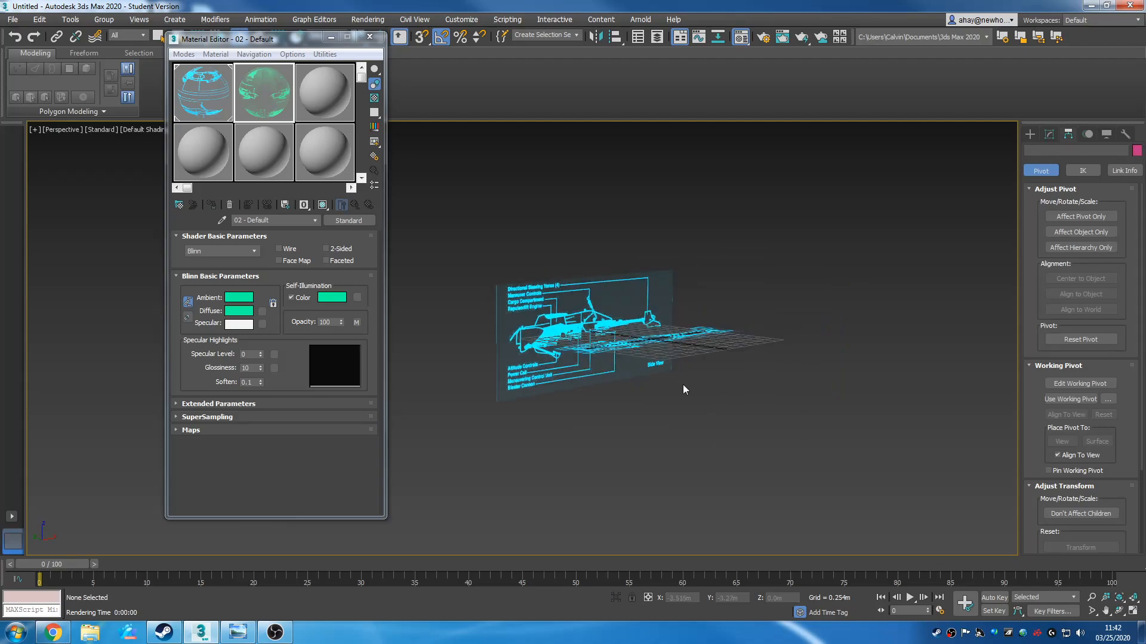
scroll(683, 385, "up", 5)
left_click_drag(635, 350, 570, 253)
key("ctrl+z")
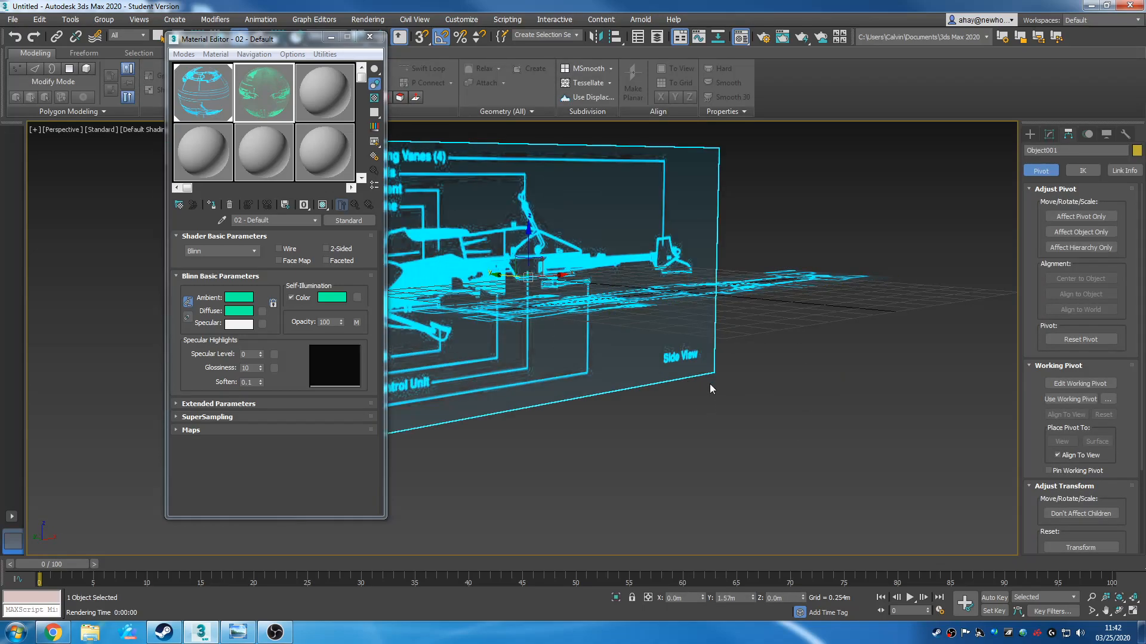
left_click(776, 300)
middle_click_drag(778, 317, 639, 382, "alt")
left_click(626, 423)
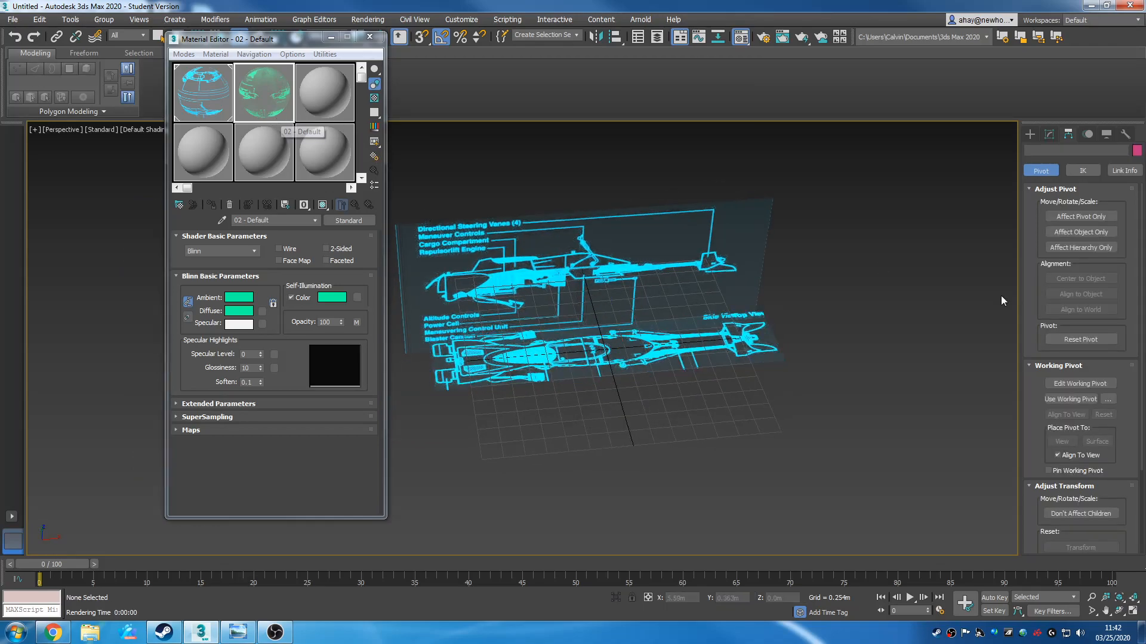
Check the image dimensions of the bitmap in the 02 - Default material's opacity map, keeping the same file
left_click(1029, 135)
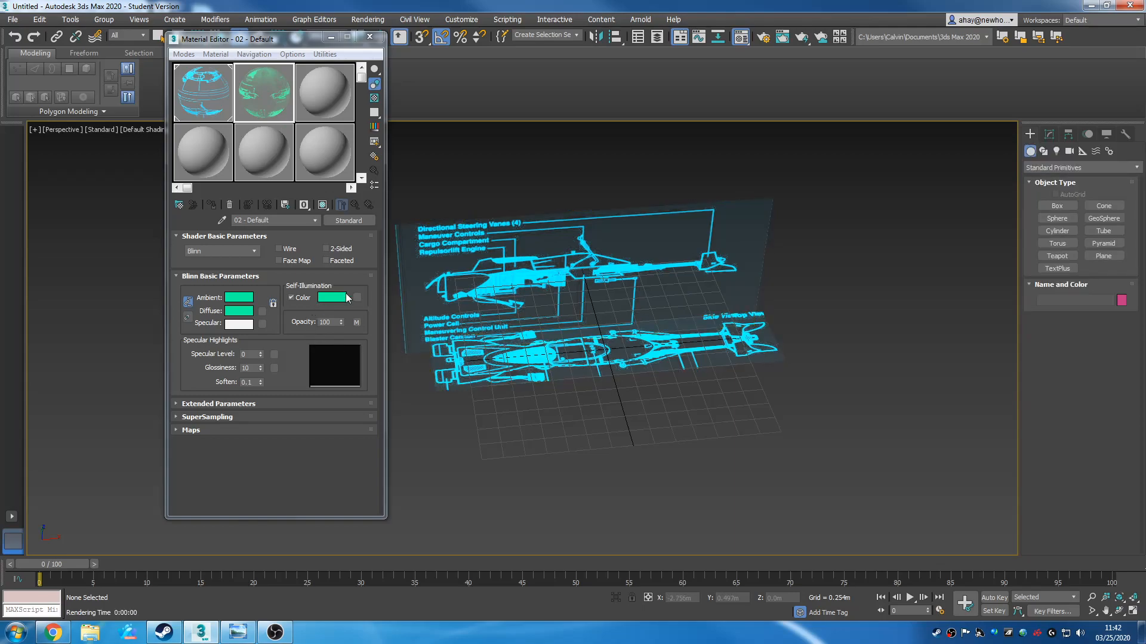
left_click(358, 323)
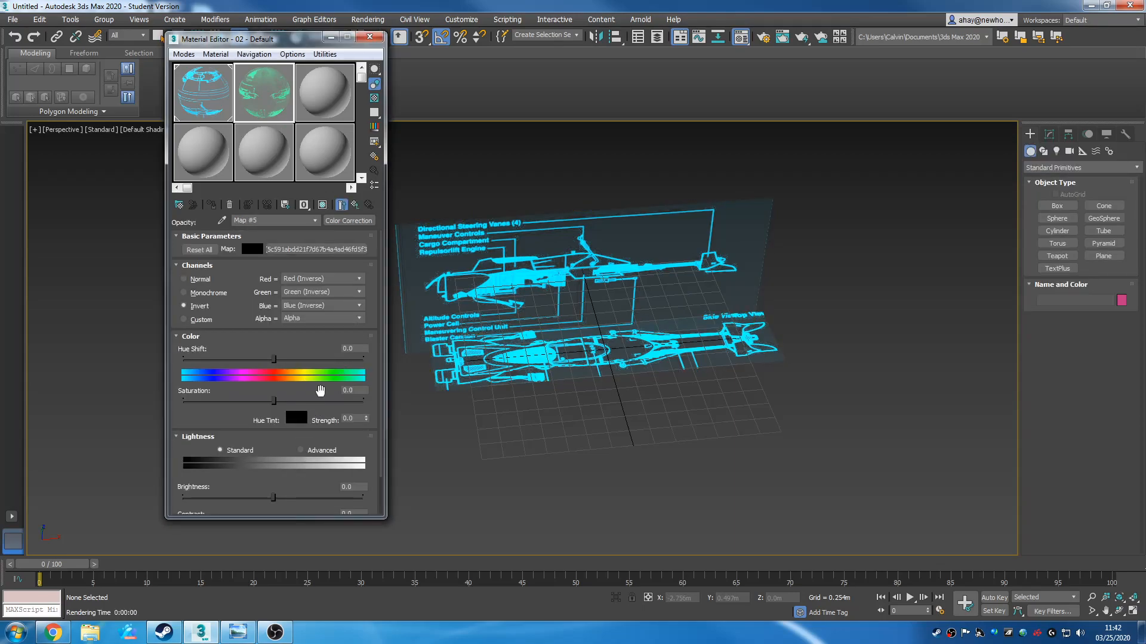
left_click(327, 251)
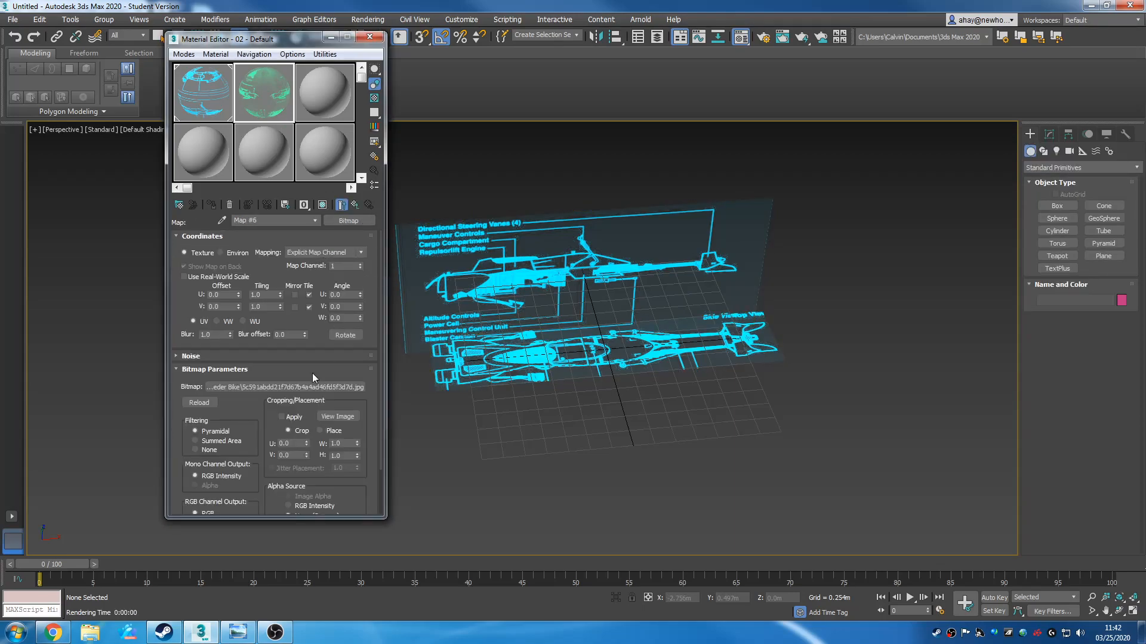
left_click(293, 388)
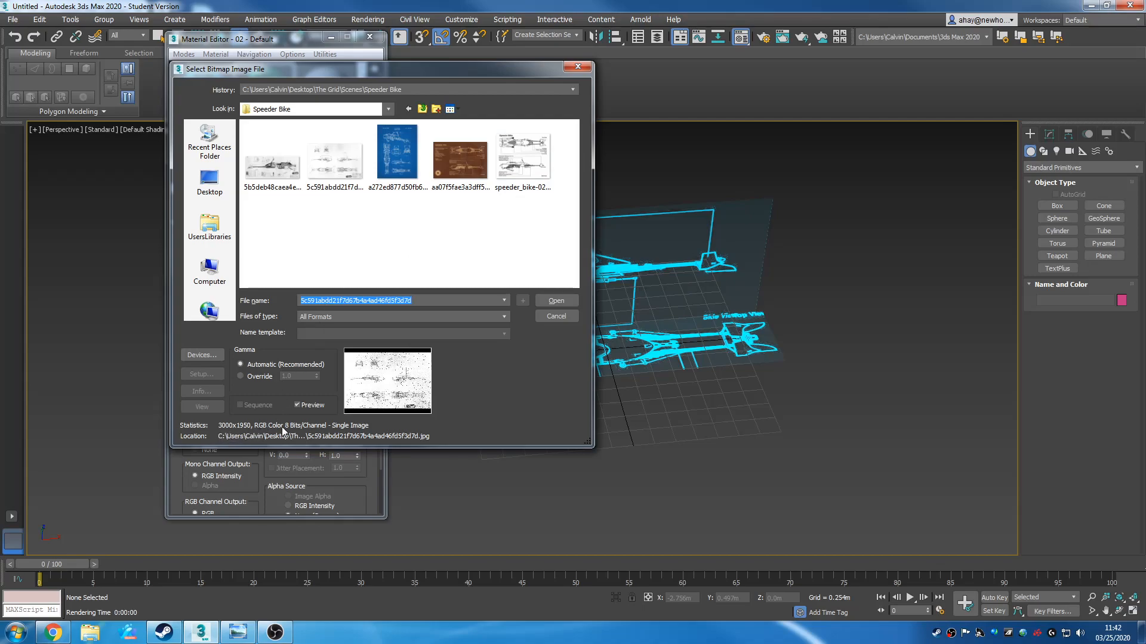
left_click(555, 300)
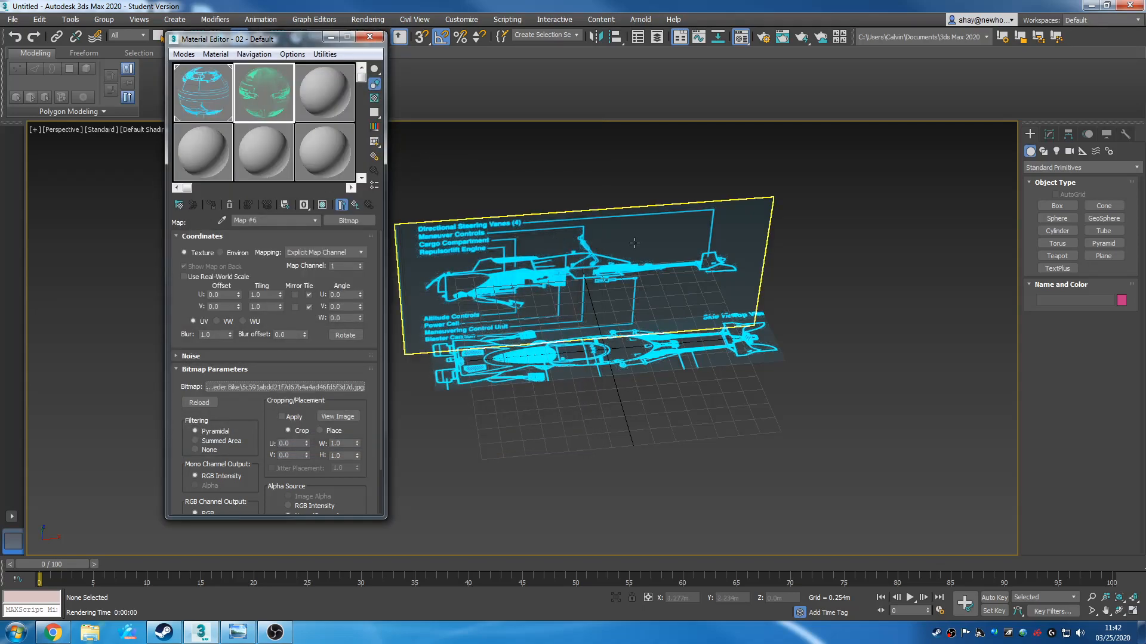
Create a square plane about 4.57 m wide on the grid over the existing top view blueprint
left_click(1089, 255)
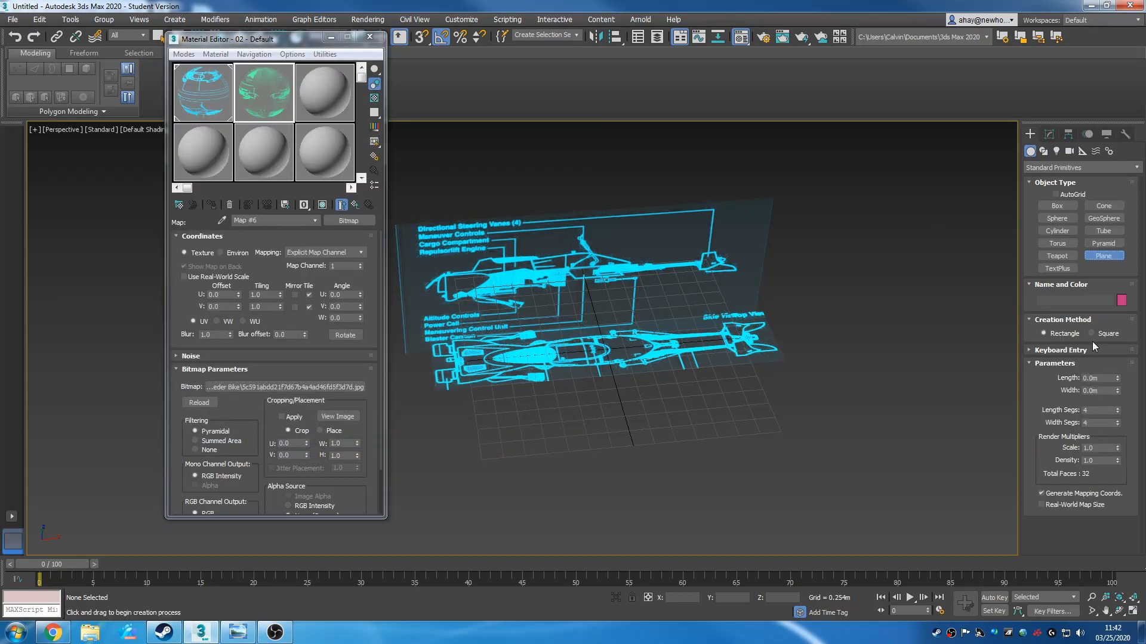
left_click(1101, 335)
left_click_drag(588, 335, 815, 430)
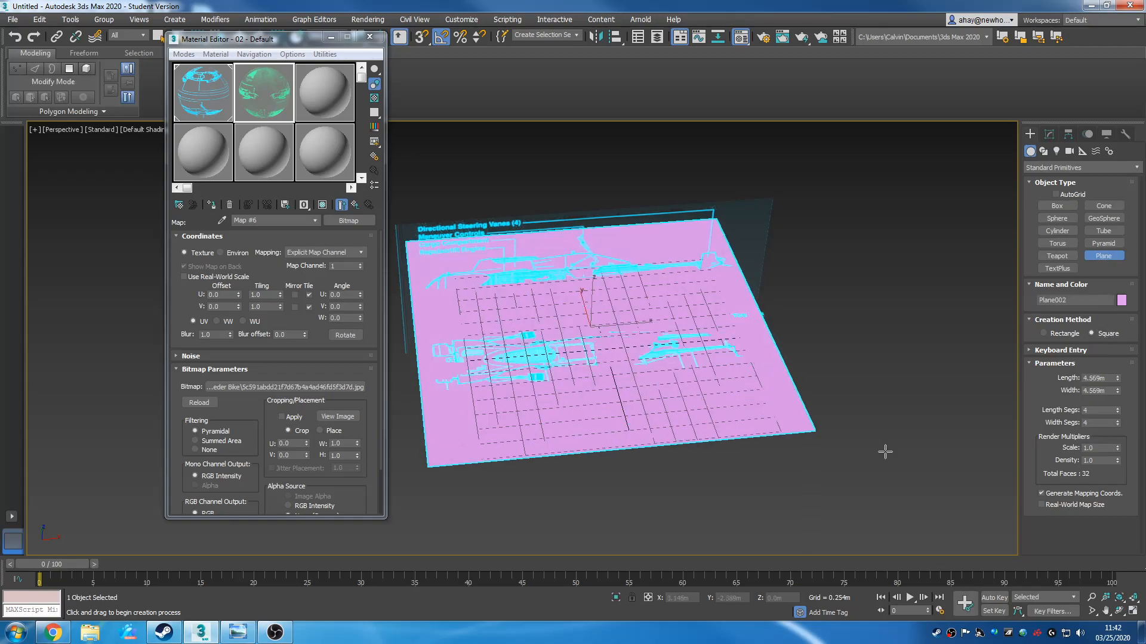
left_click(461, 19)
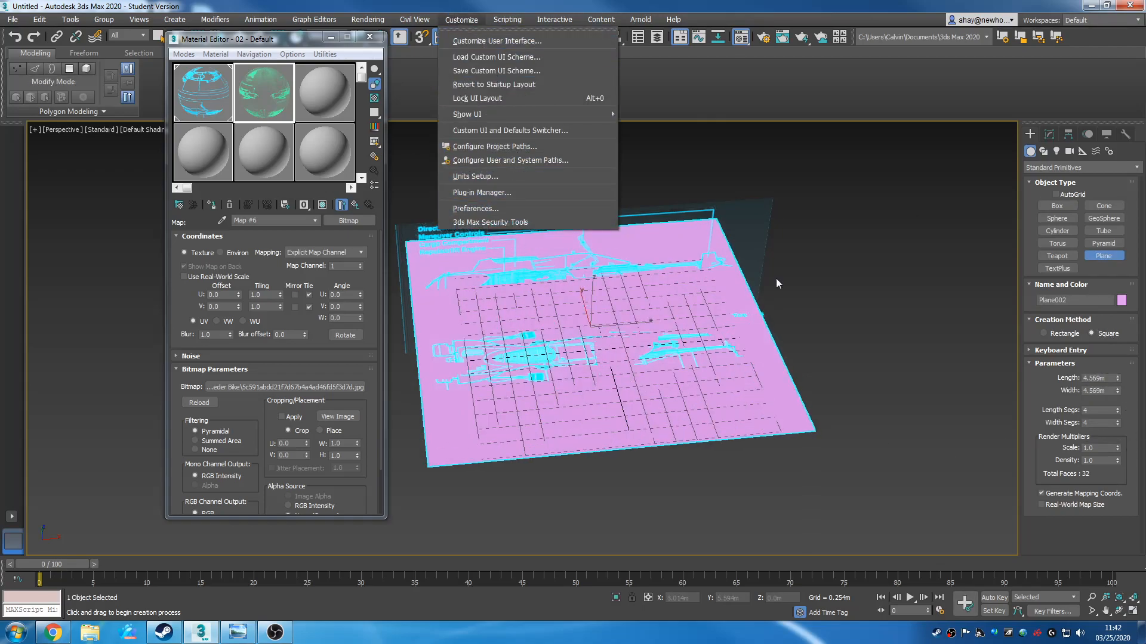
left_click(1106, 379)
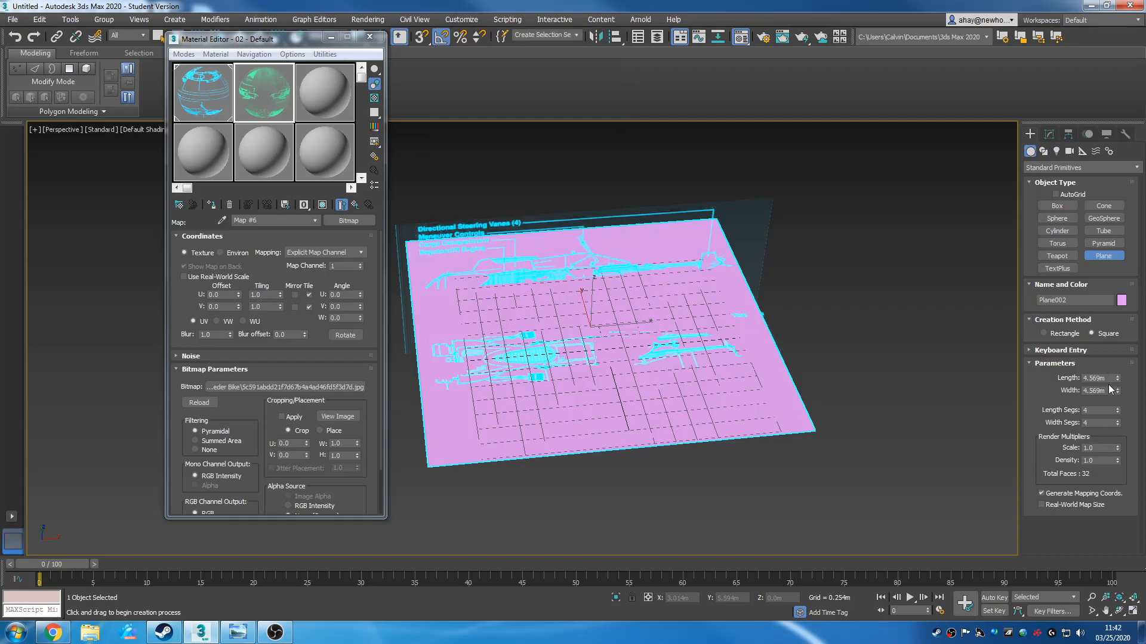
Set the new plane's length to 3 m and its width to 1.95 m
double_click(1108, 379)
type("3")
key("Return")
key("Tab")
type("1.")
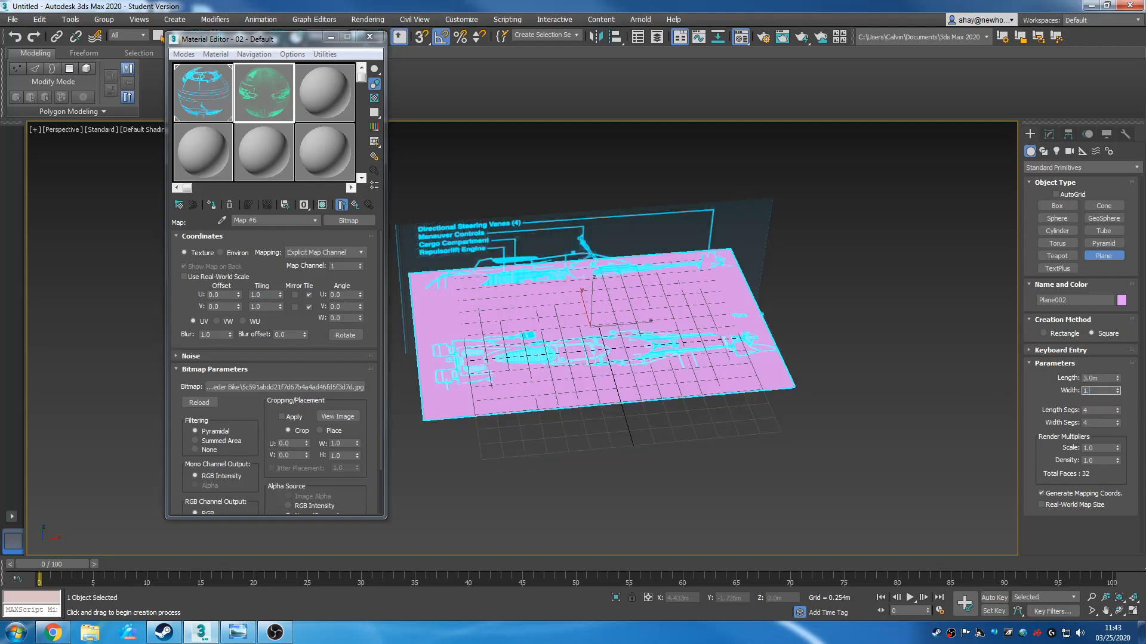
type("95")
key("Return")
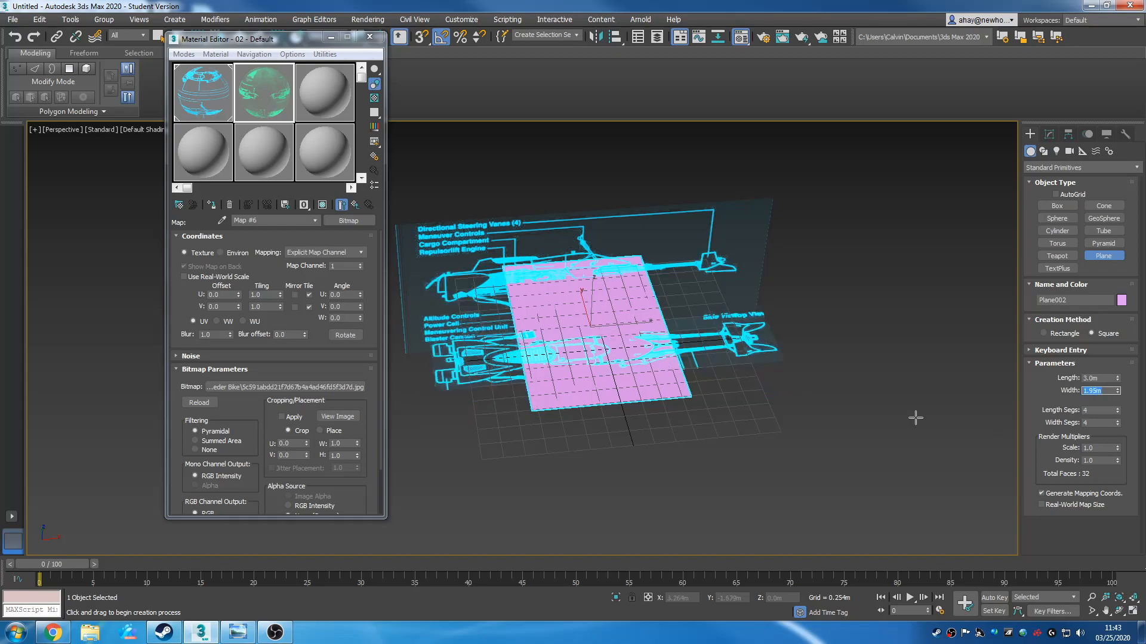
Assign the green 02 - Default material to the new plane and display it in the viewport as Realistic Materials with Maps
left_click(208, 206)
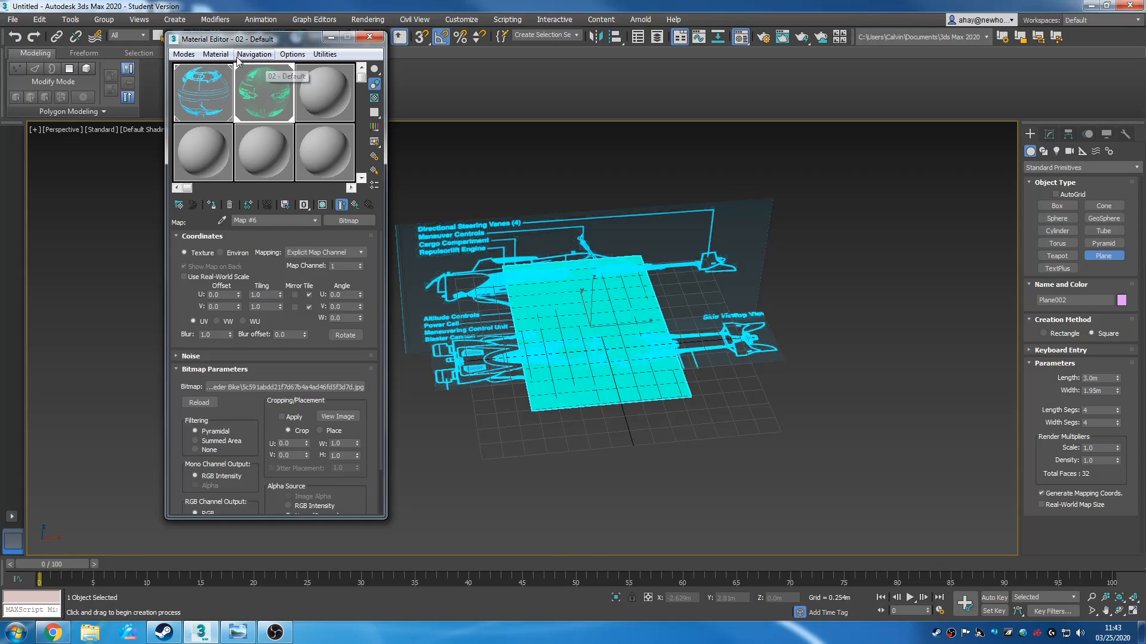
left_click(216, 54)
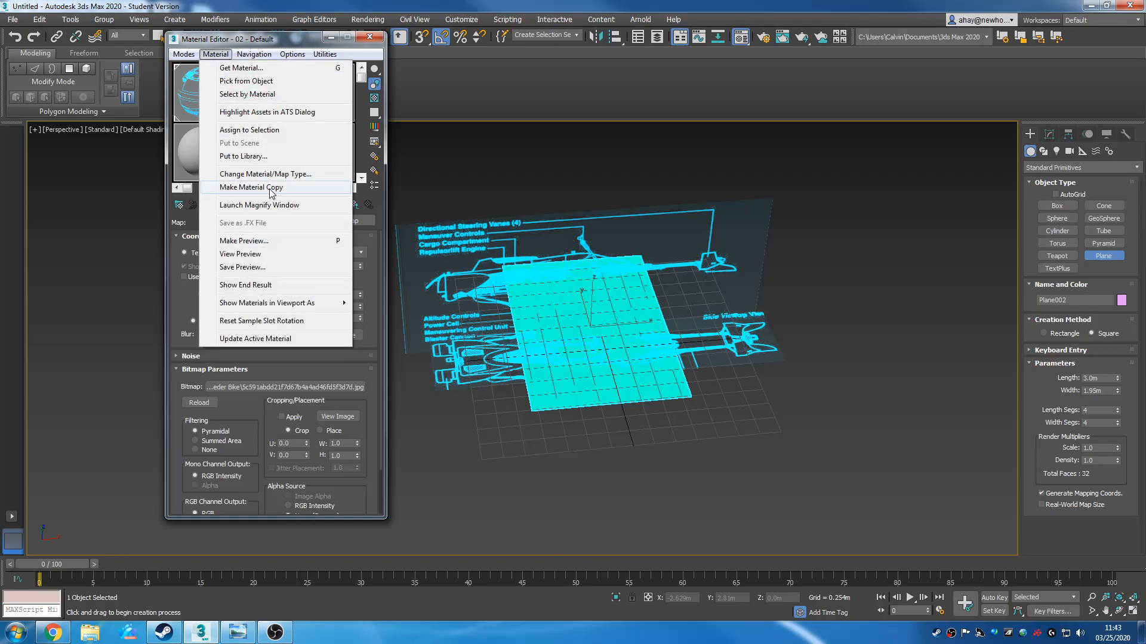
mouse_move(273, 304)
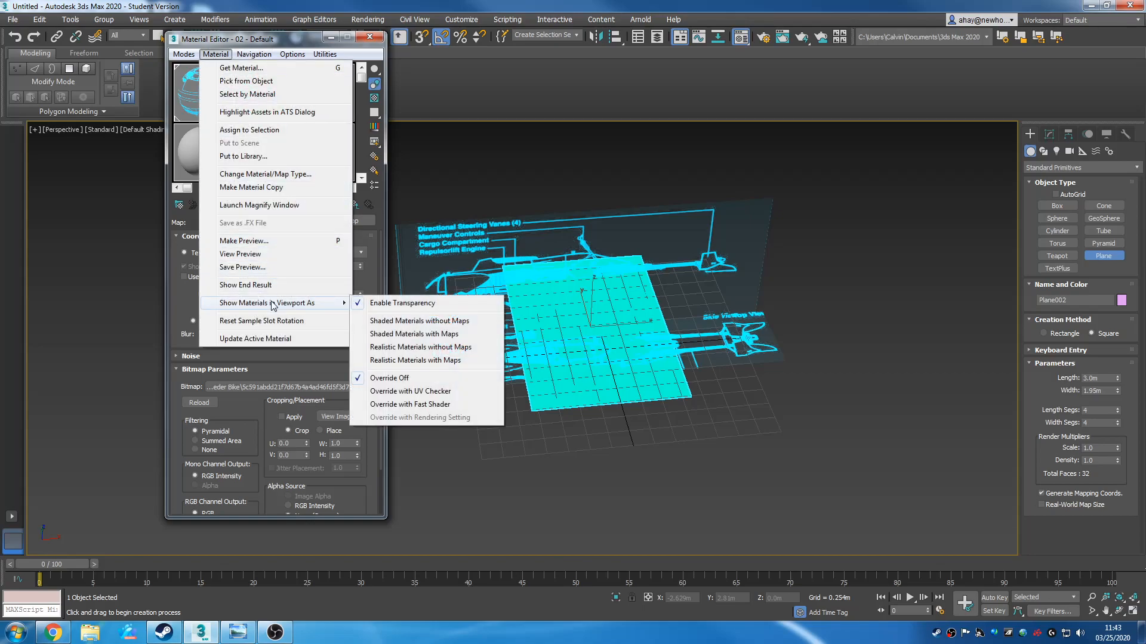
left_click(457, 360)
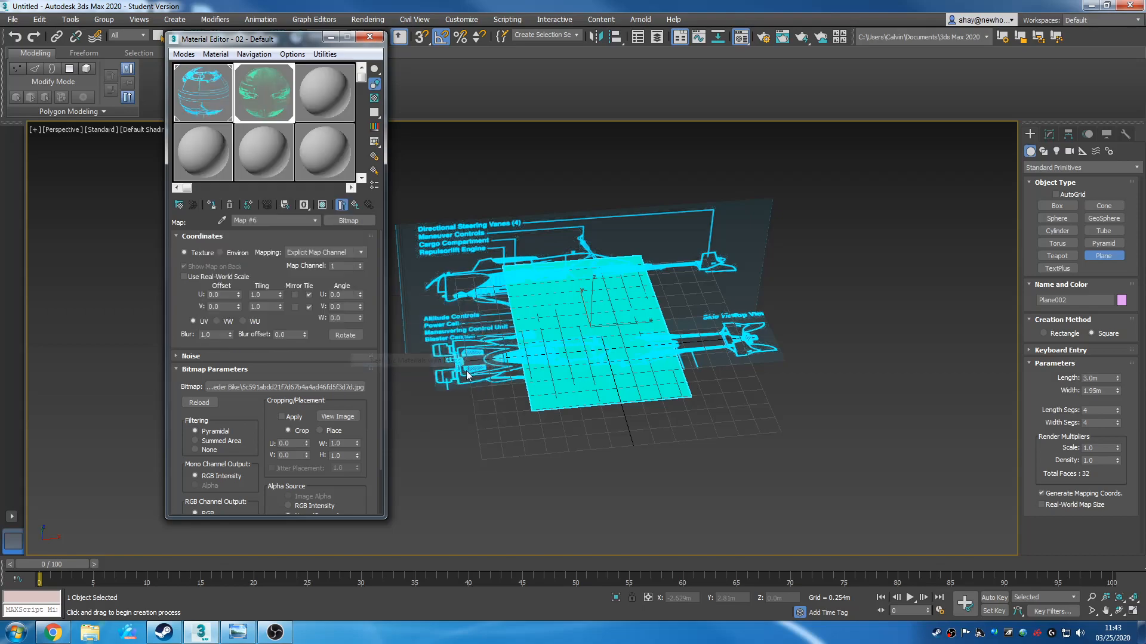
scroll(672, 355, "up", 2)
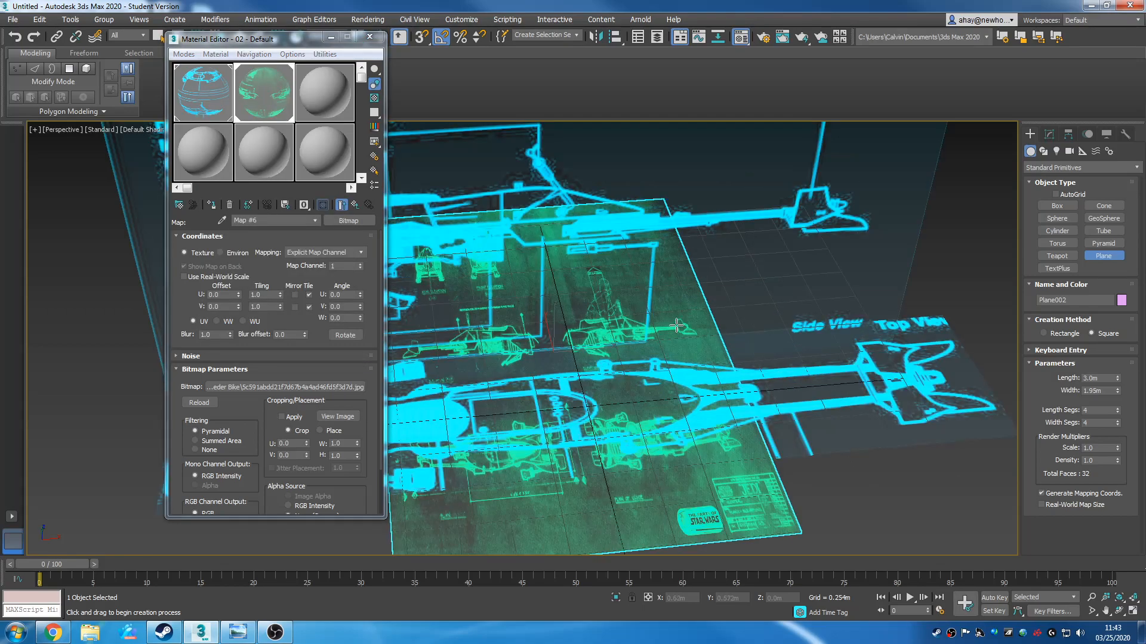
scroll(662, 393, "up", 3)
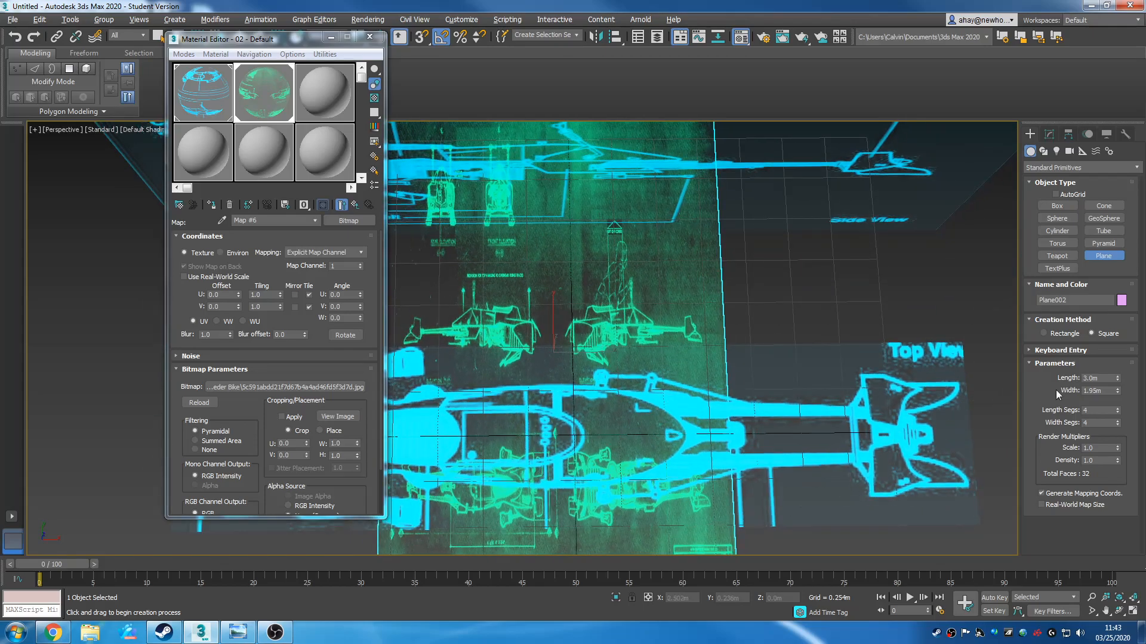
Undo the material assignment on the new plane and switch the interface to Expert Mode
left_click(1107, 380)
scroll(826, 400, "up", 3)
key("ctrl+z")
key("ctrl+x")
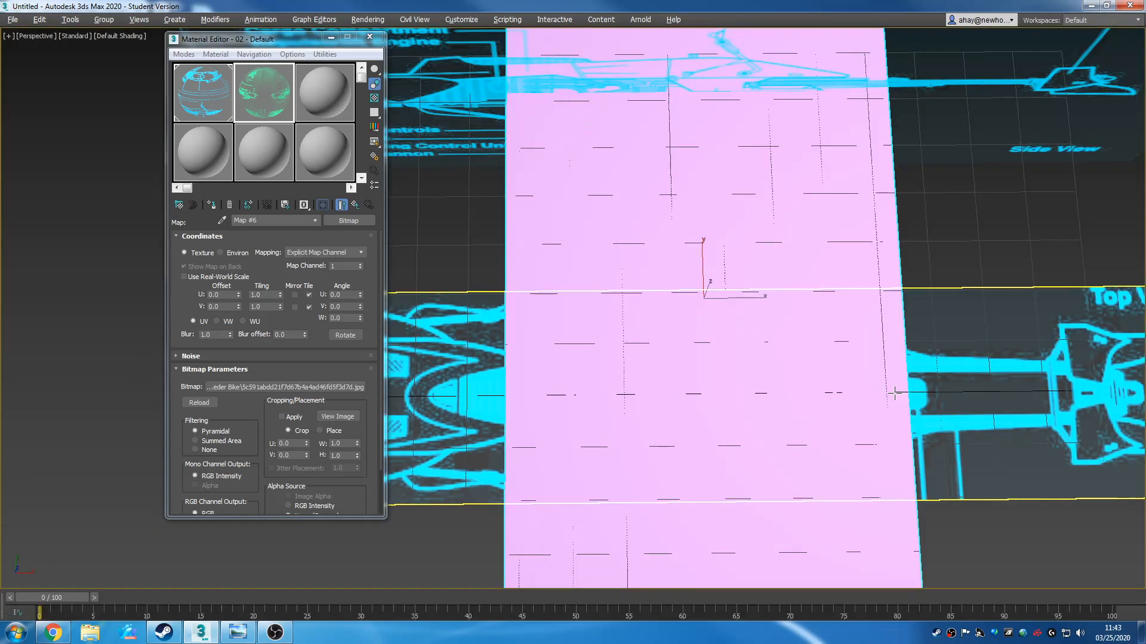
middle_click_drag(854, 412, 829, 404)
scroll(815, 407, "down", 3)
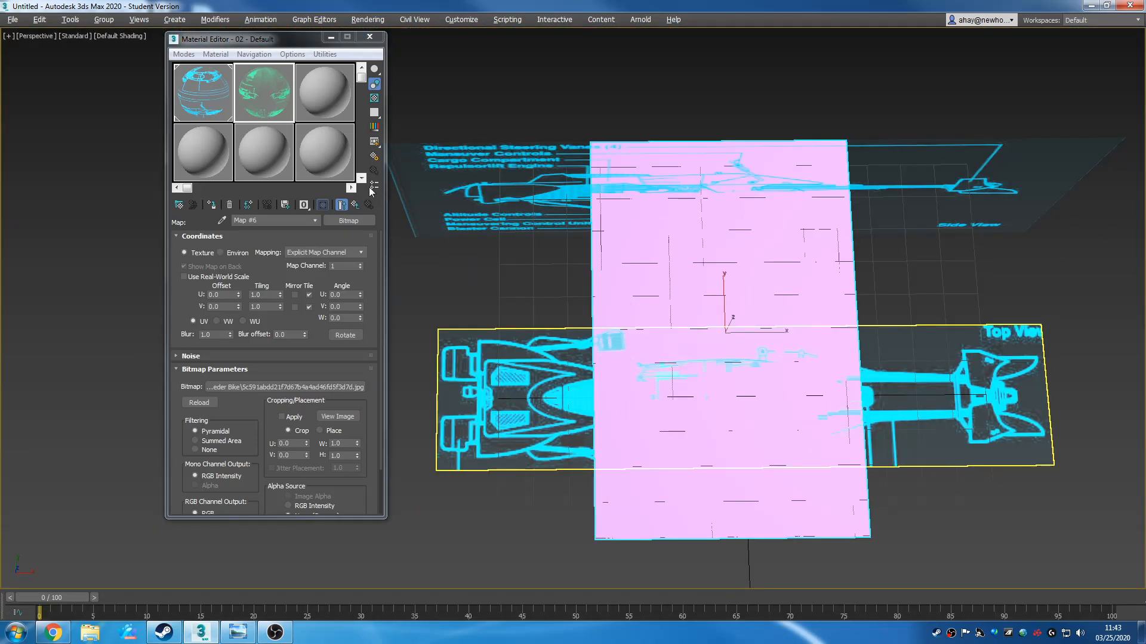
Choose Realistic Materials with Maps for the viewport again and reassign the green 02 - Default material to the new plane
left_click(229, 57)
mouse_move(252, 58)
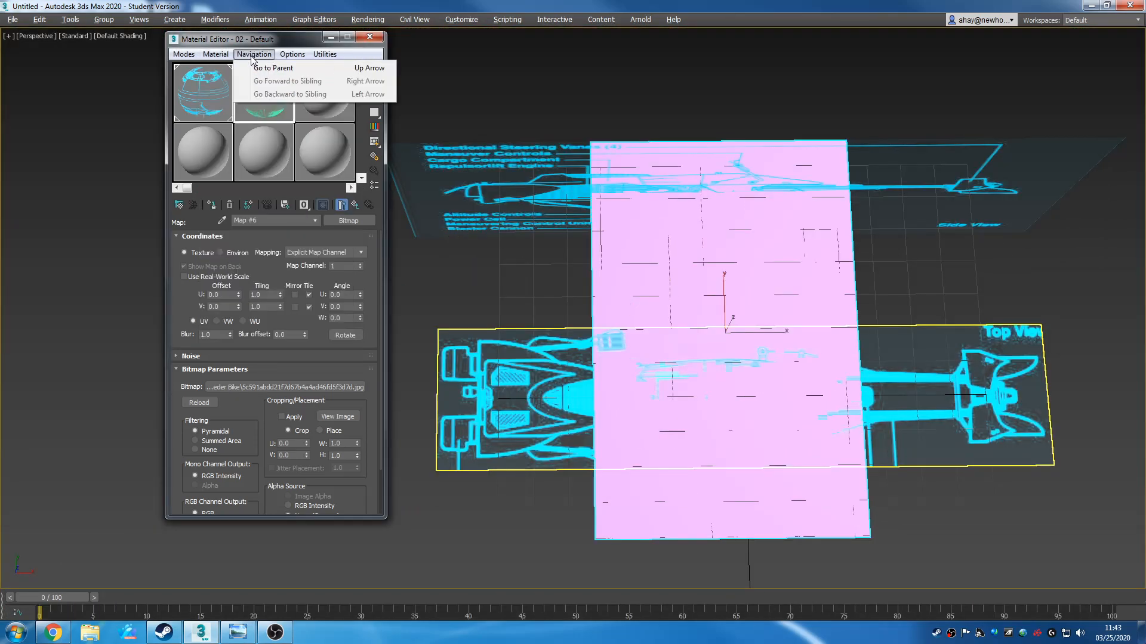
mouse_move(215, 54)
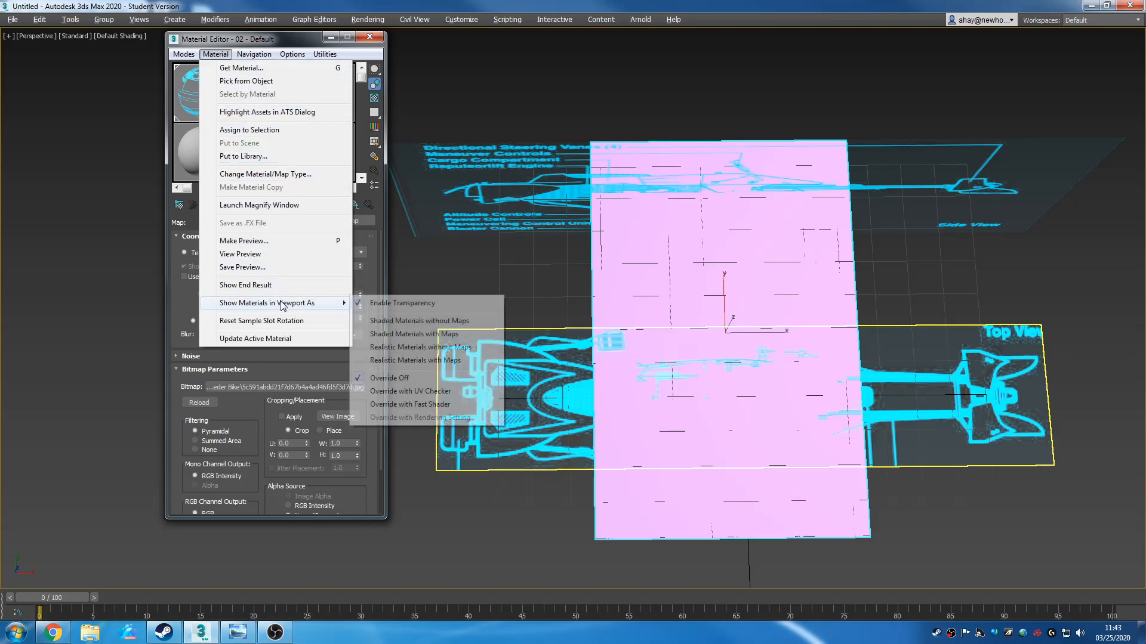
left_click(412, 360)
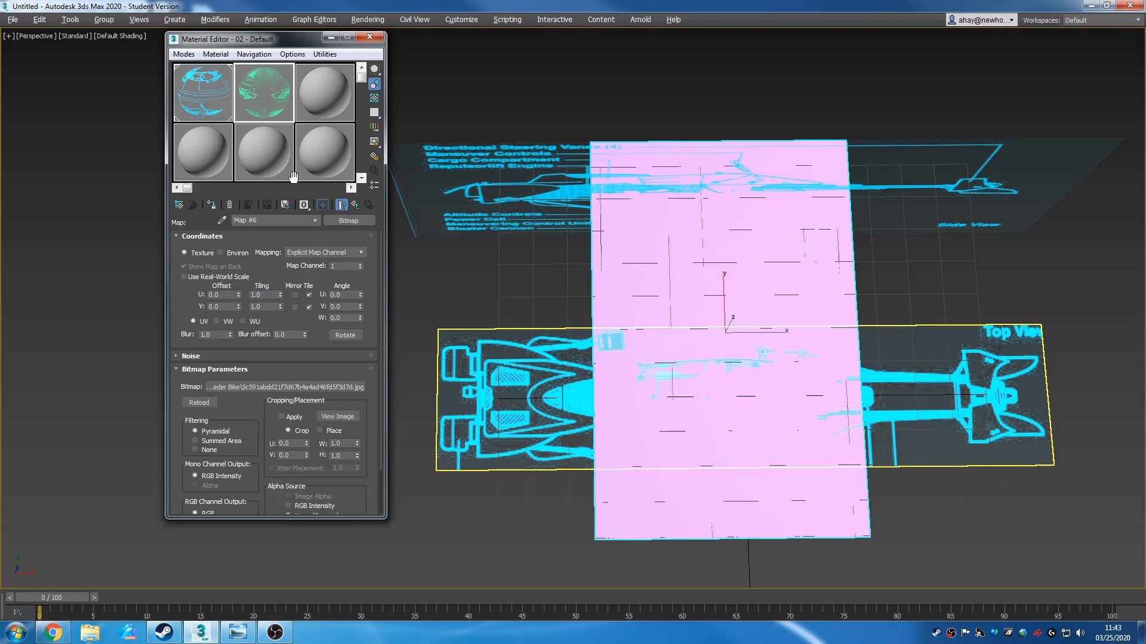
left_click(599, 298)
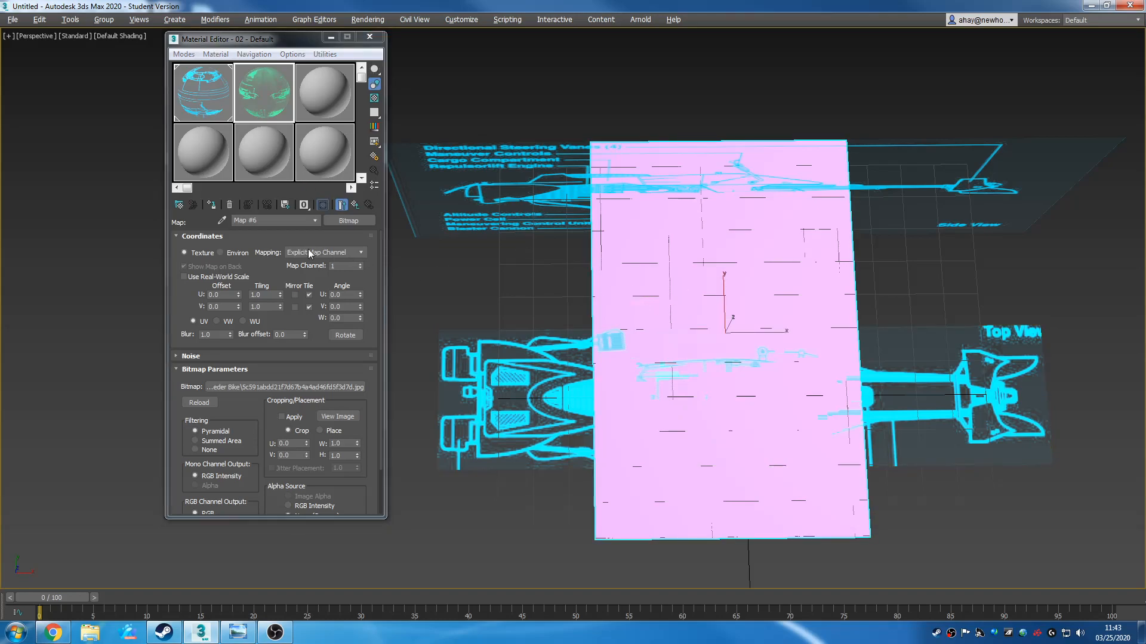
left_click(215, 202)
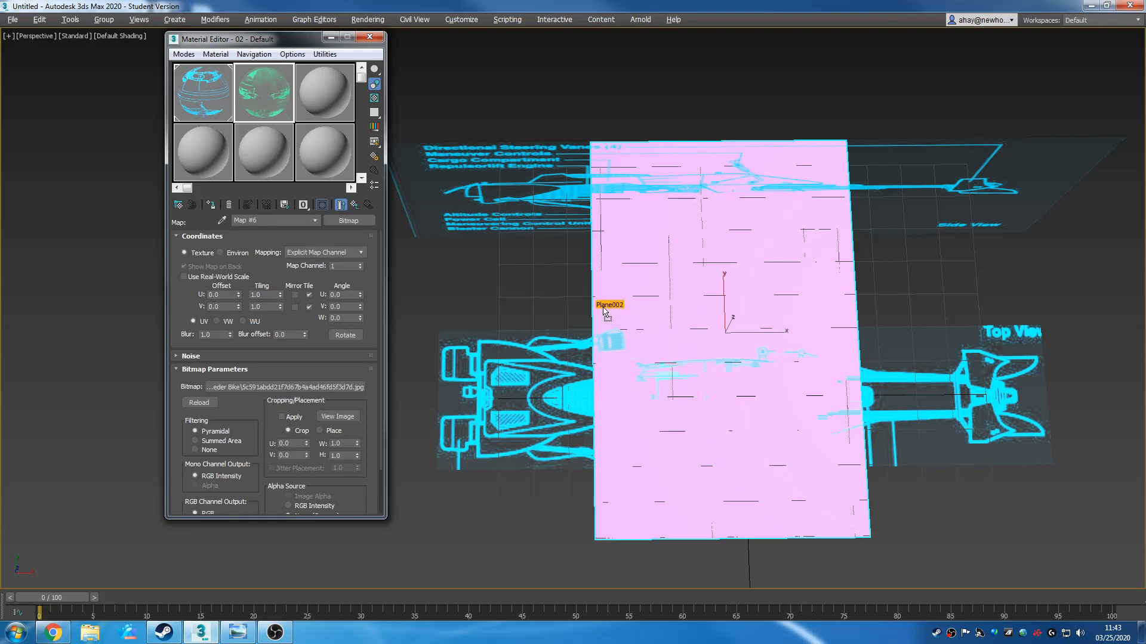
left_click(211, 206)
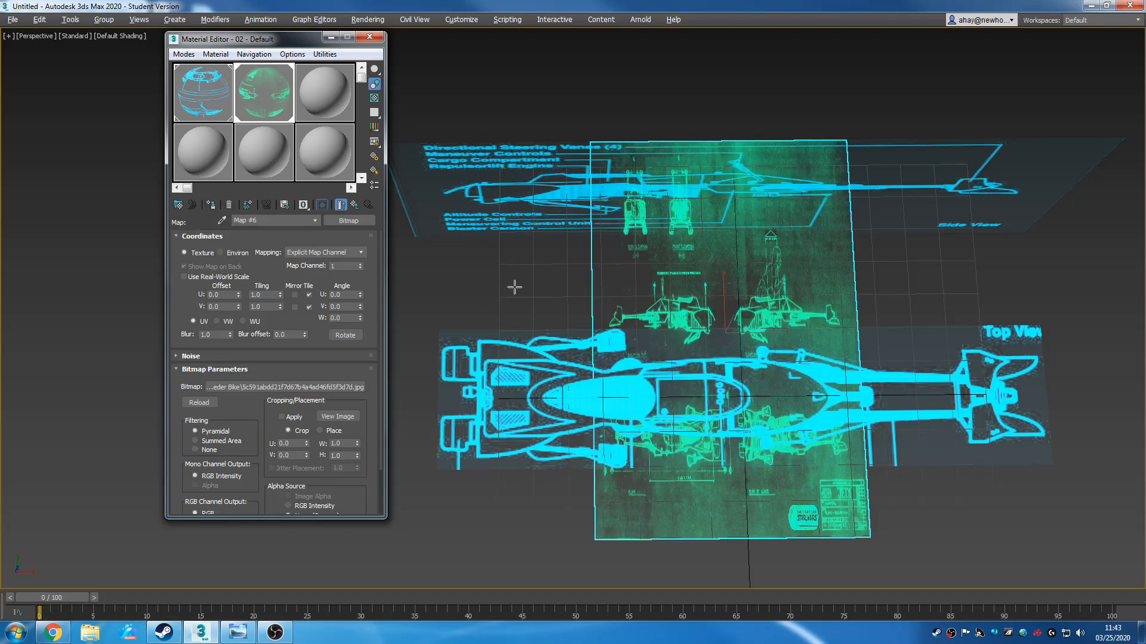
Select the green blueprint plane and leave Expert Mode to restore the full interface
left_click(798, 280)
left_click(791, 385)
scroll(791, 385, "down", 3)
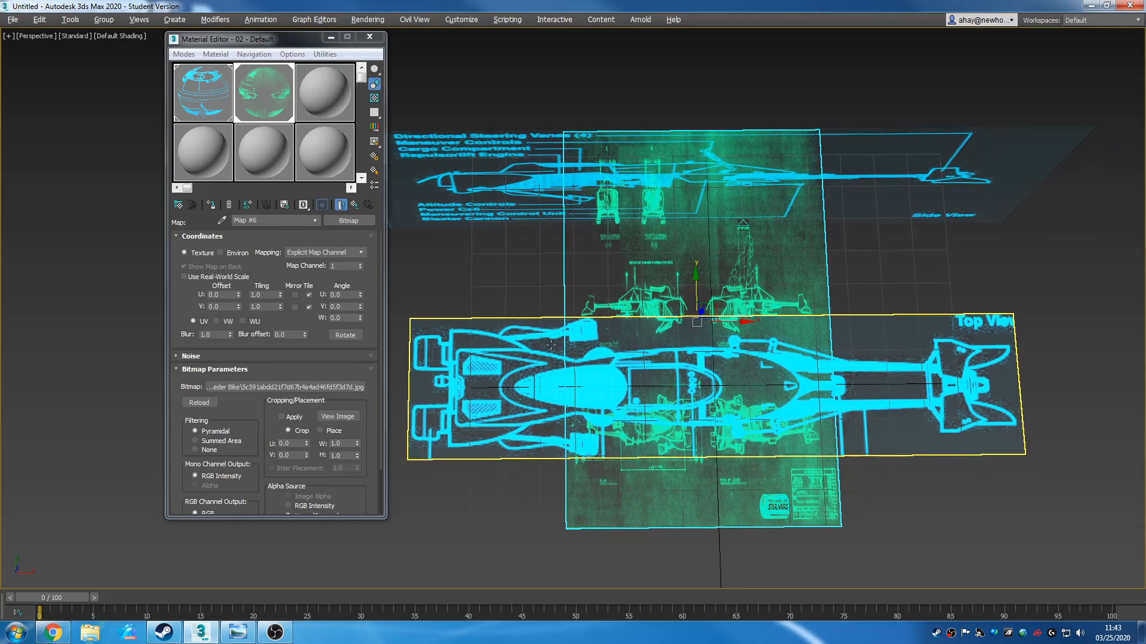
key("ctrl+x")
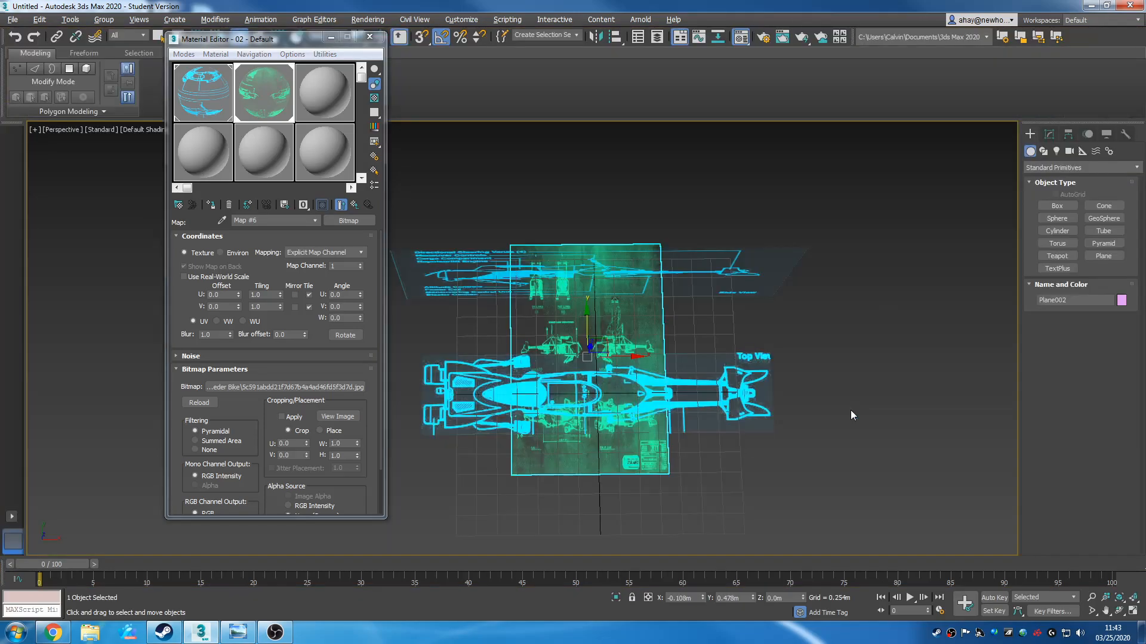
middle_click_drag(850, 410, 815, 357)
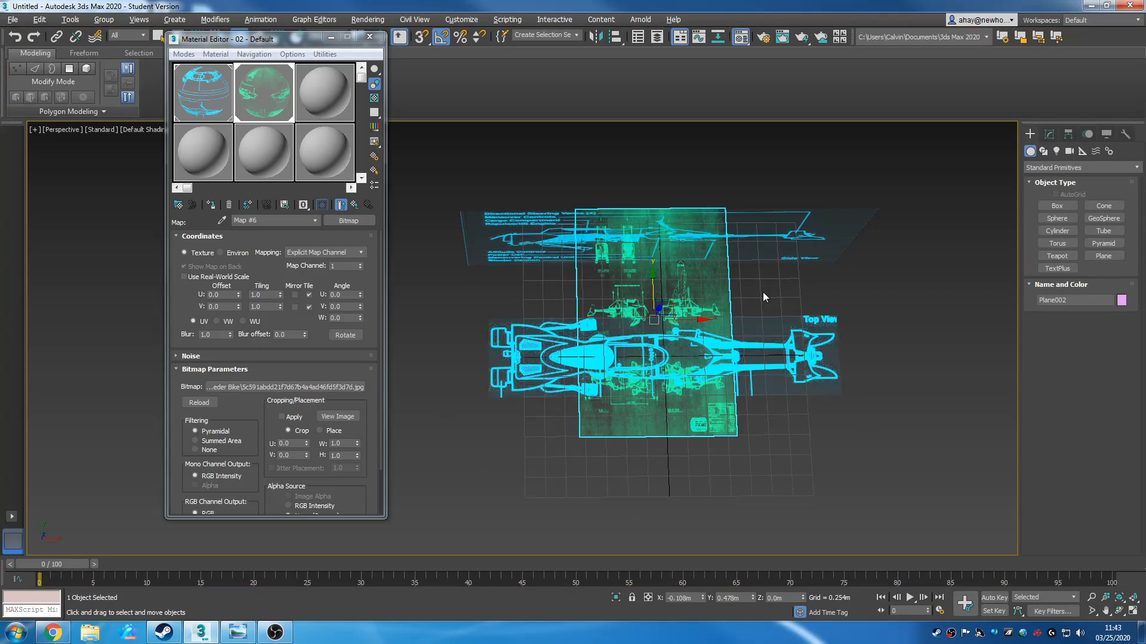
scroll(763, 292, "up", 2)
Set the green blueprint plane's width to 3 m
left_click(1048, 134)
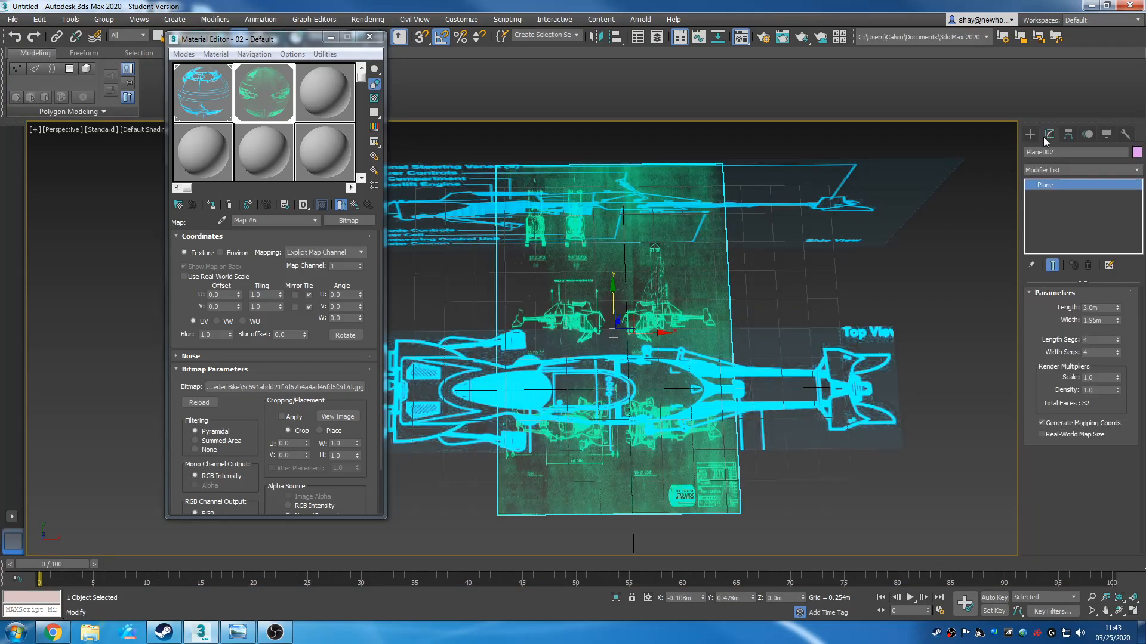
right_click(766, 303)
double_click(1095, 320)
type("3")
key("Return")
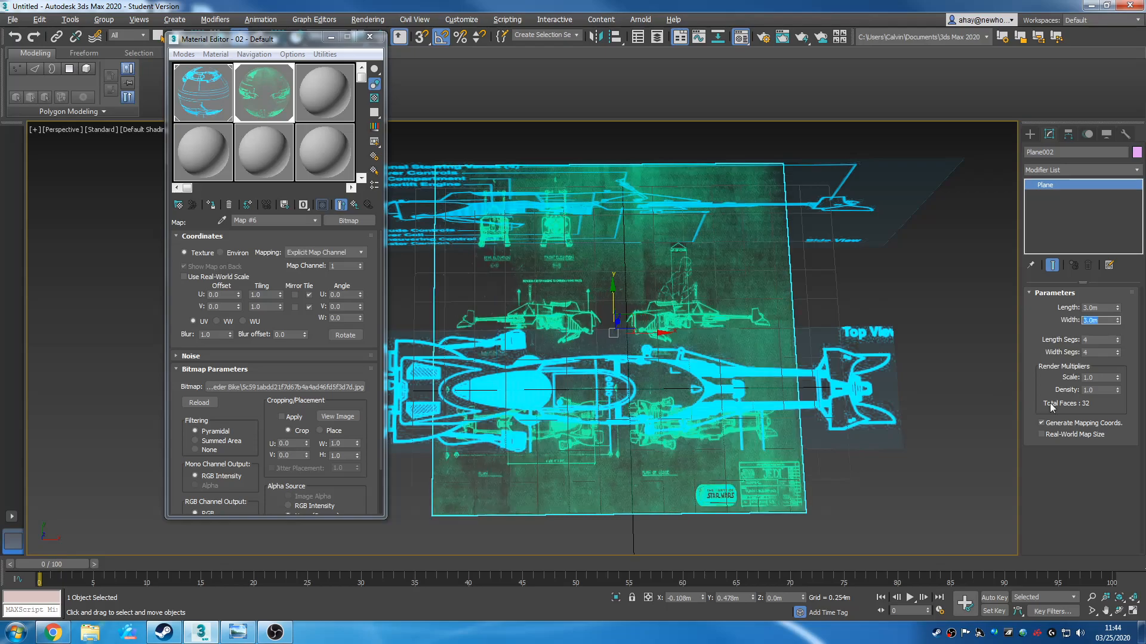
Set the green blueprint plane's length to 1.95 m
left_click(1099, 308)
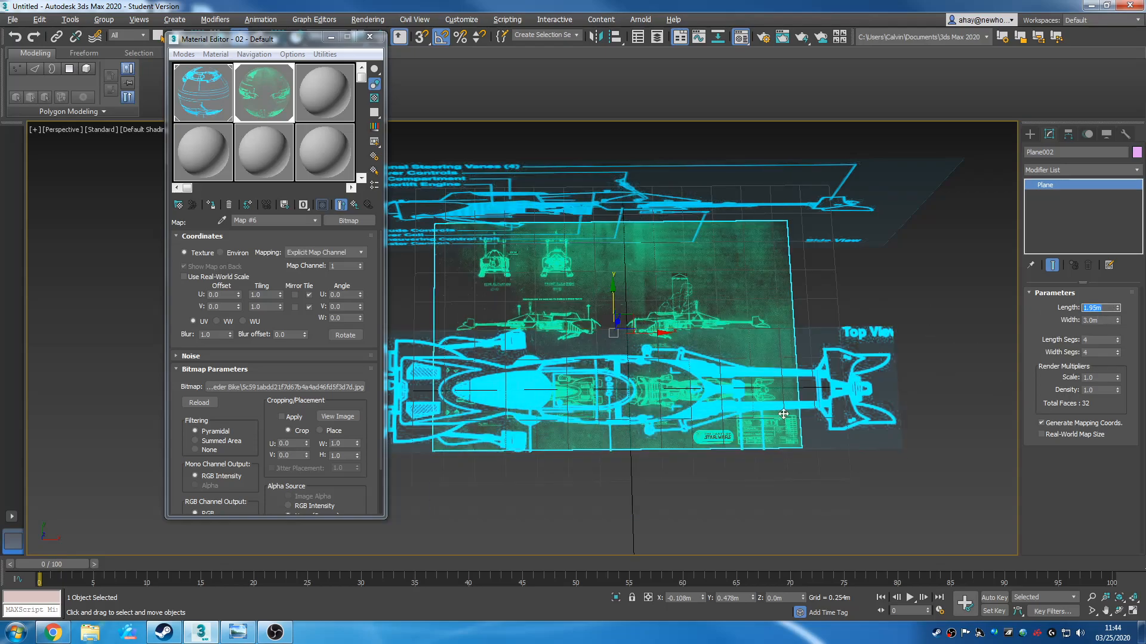
View the green material's bitmap image and check its pixel dimensions in the file selection without replacing the image
scroll(379, 324, "down", 3)
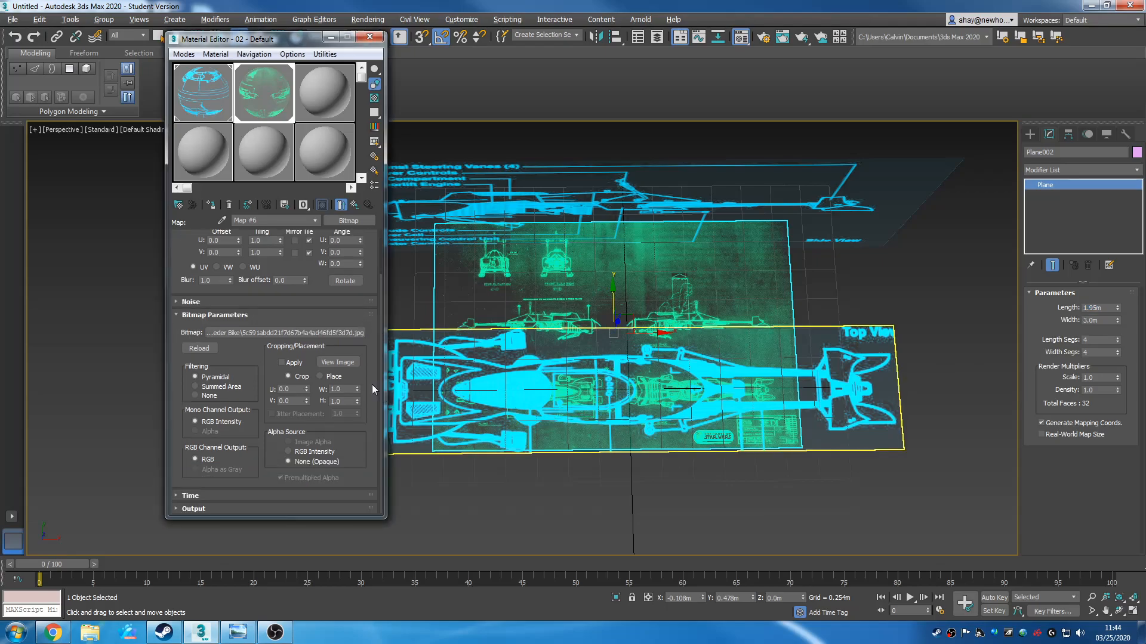
left_click(337, 362)
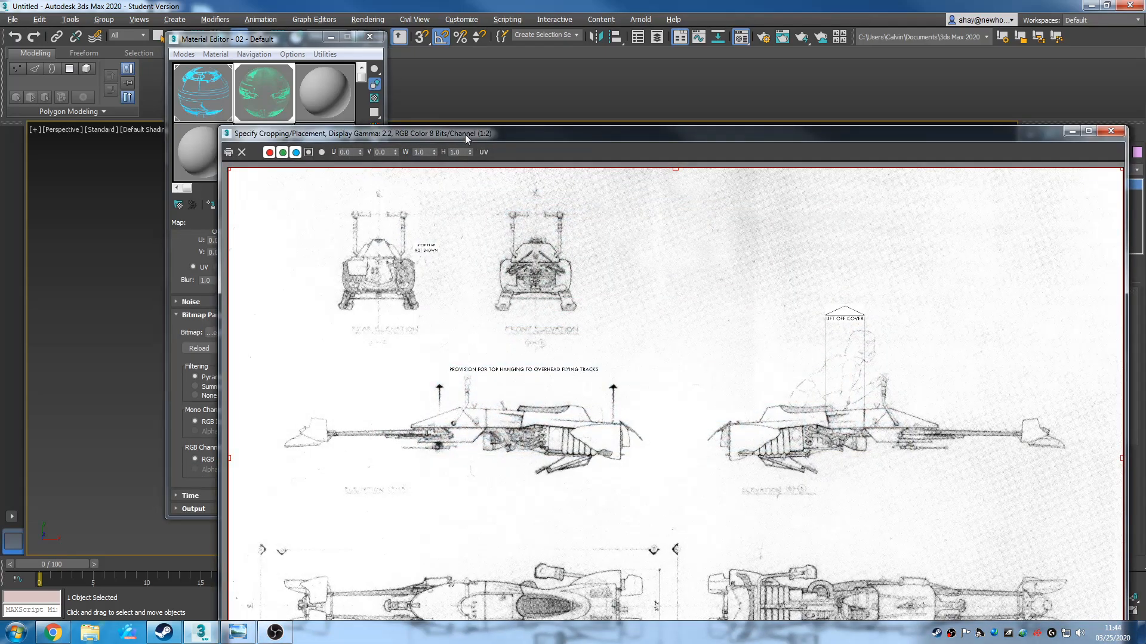
double_click(467, 134)
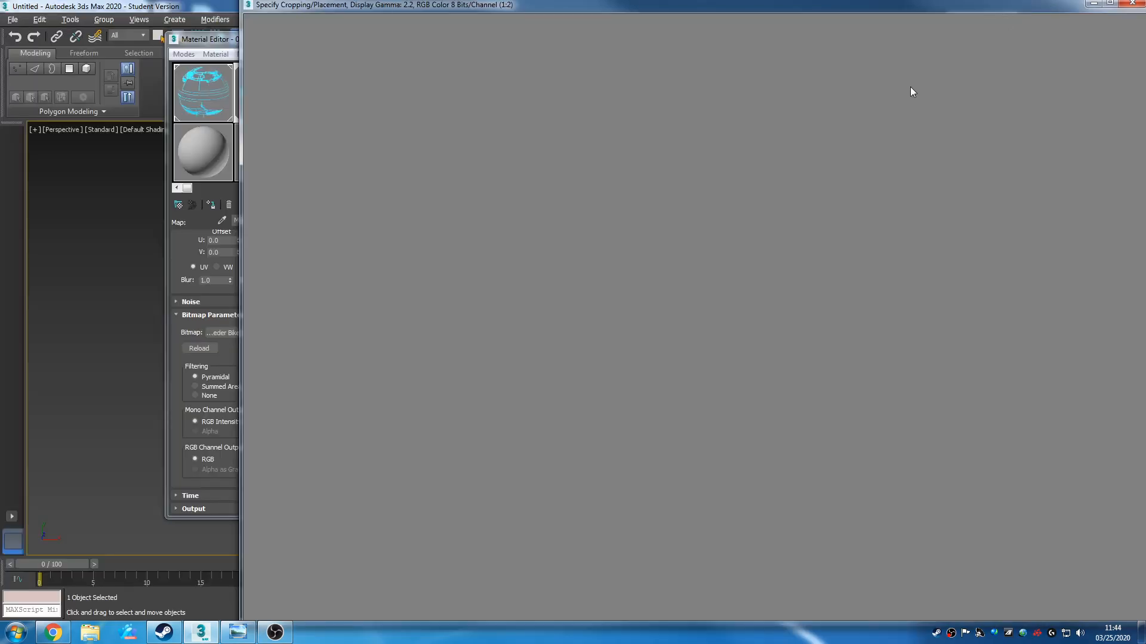
left_click_drag(990, 5, 799, 131)
left_click(913, 132)
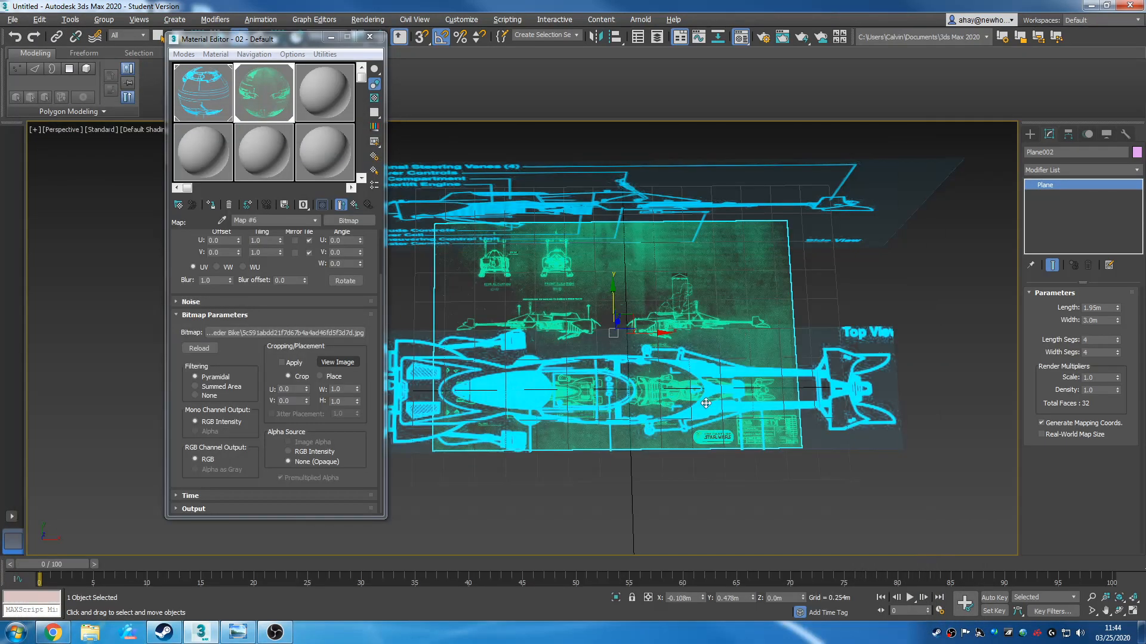
left_click(380, 316)
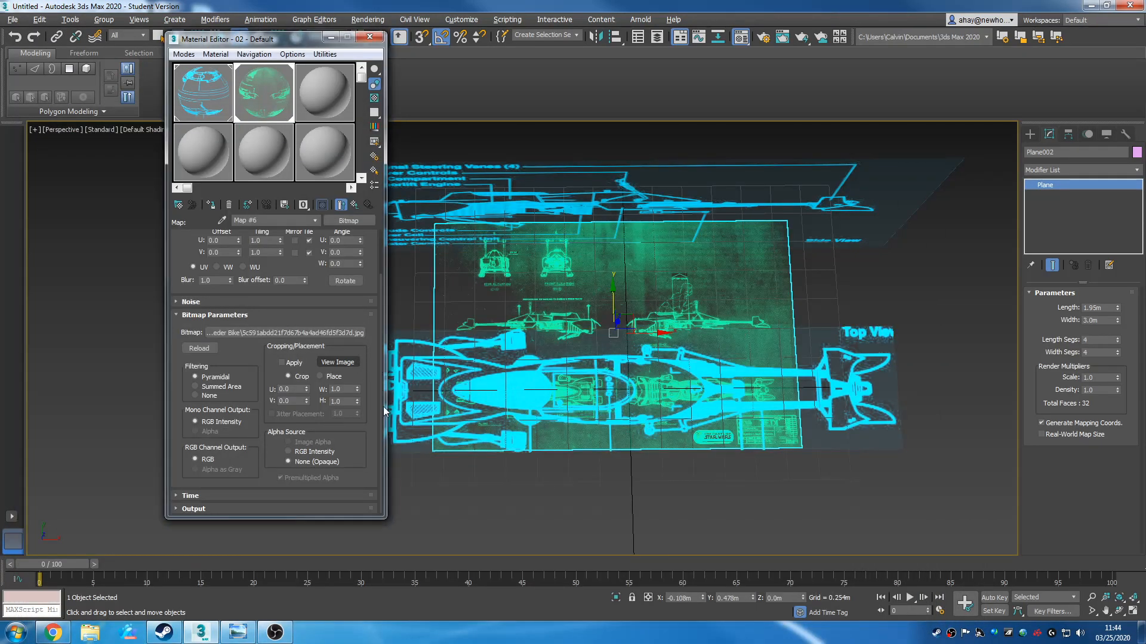
middle_click_drag(618, 499, 660, 500)
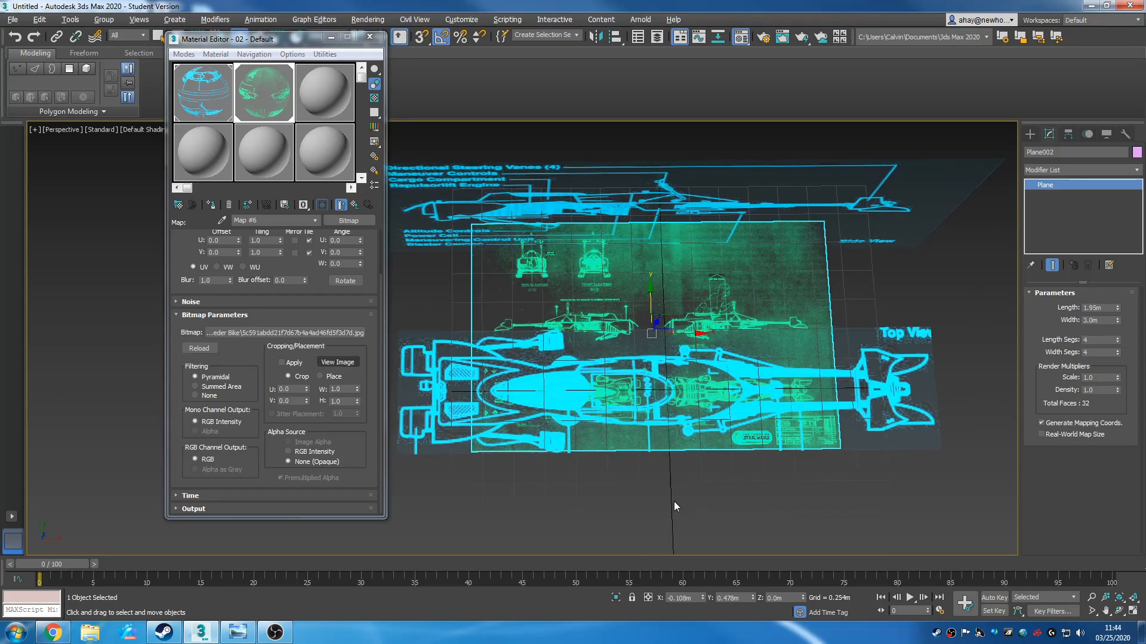
scroll(667, 499, "down", 3)
left_click(340, 332)
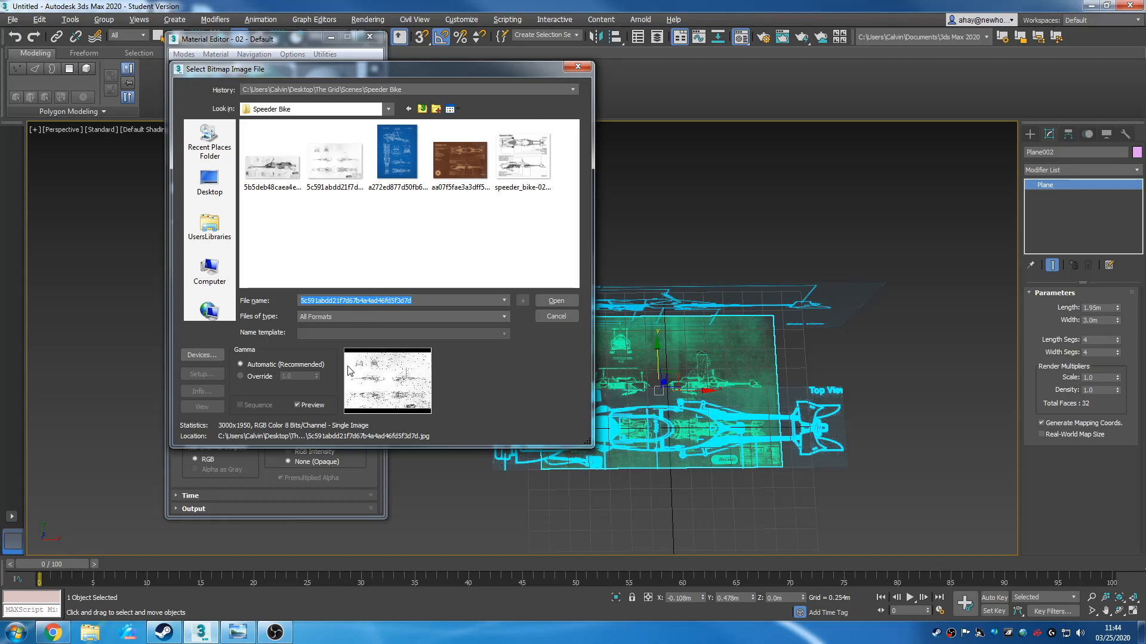
left_click(568, 319)
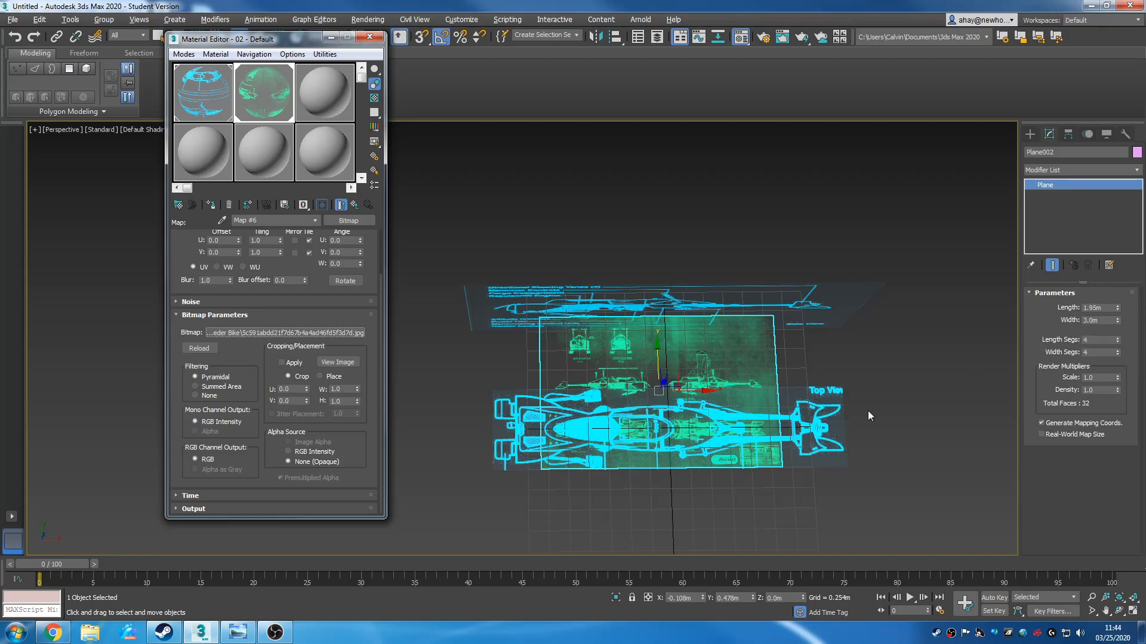
left_click(1103, 320)
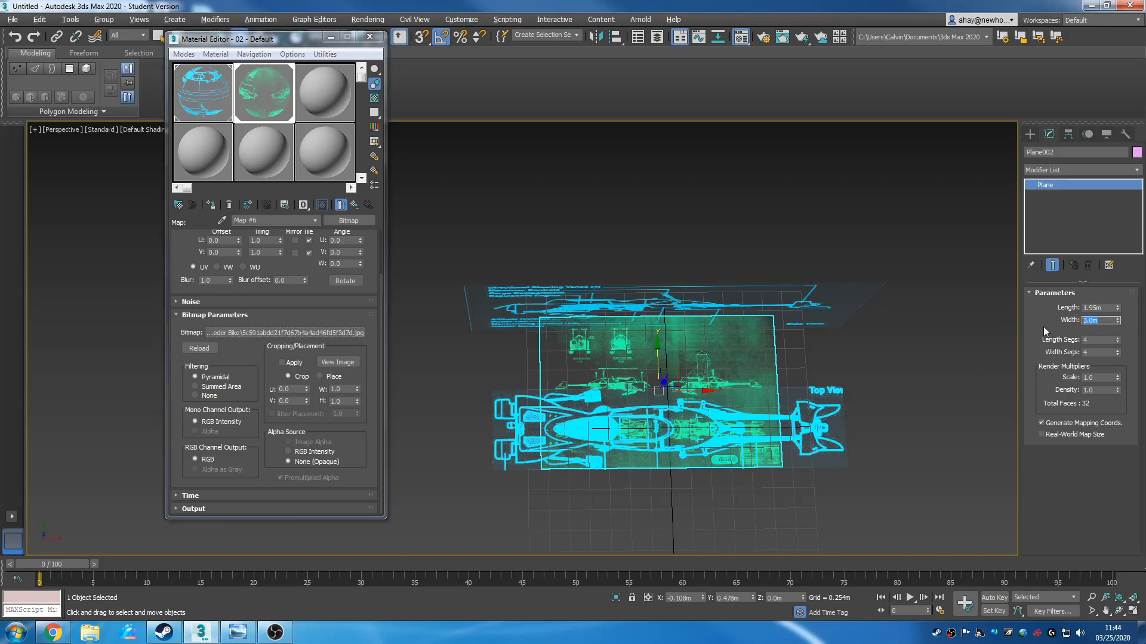
left_click(1109, 307)
scroll(914, 387, "up", 5)
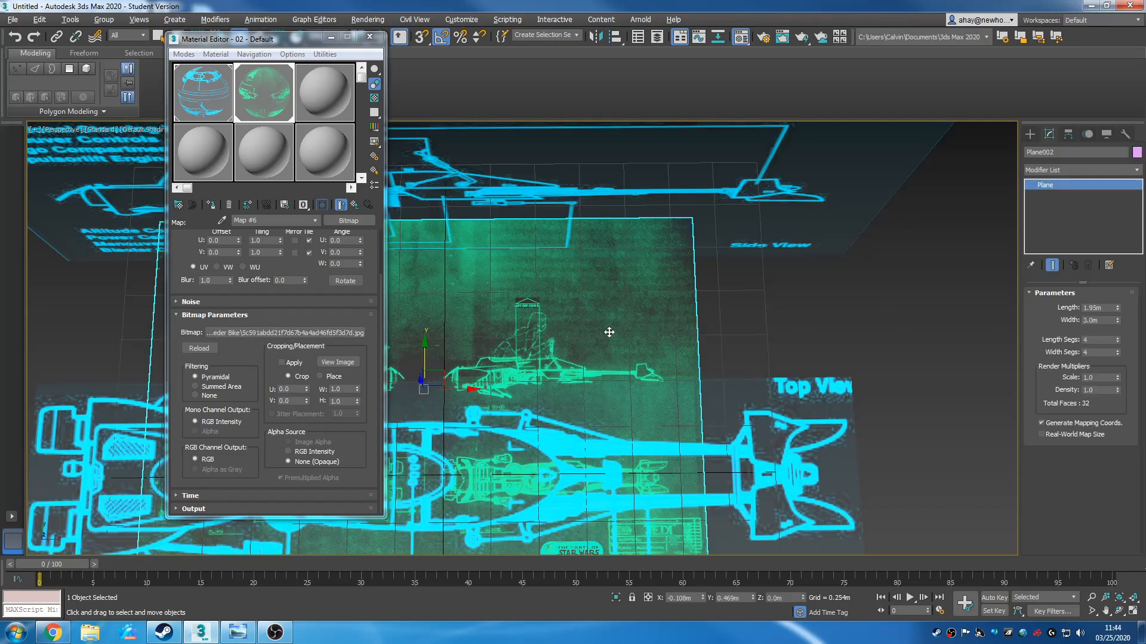
scroll(602, 325, "down", 6)
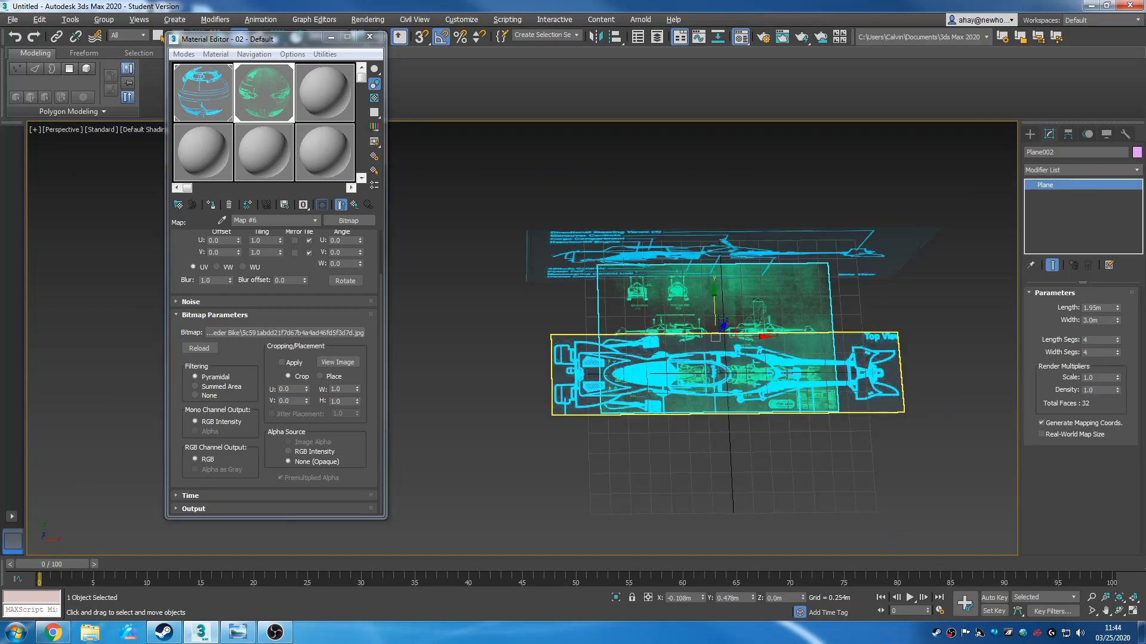
middle_click_drag(738, 337, 716, 338)
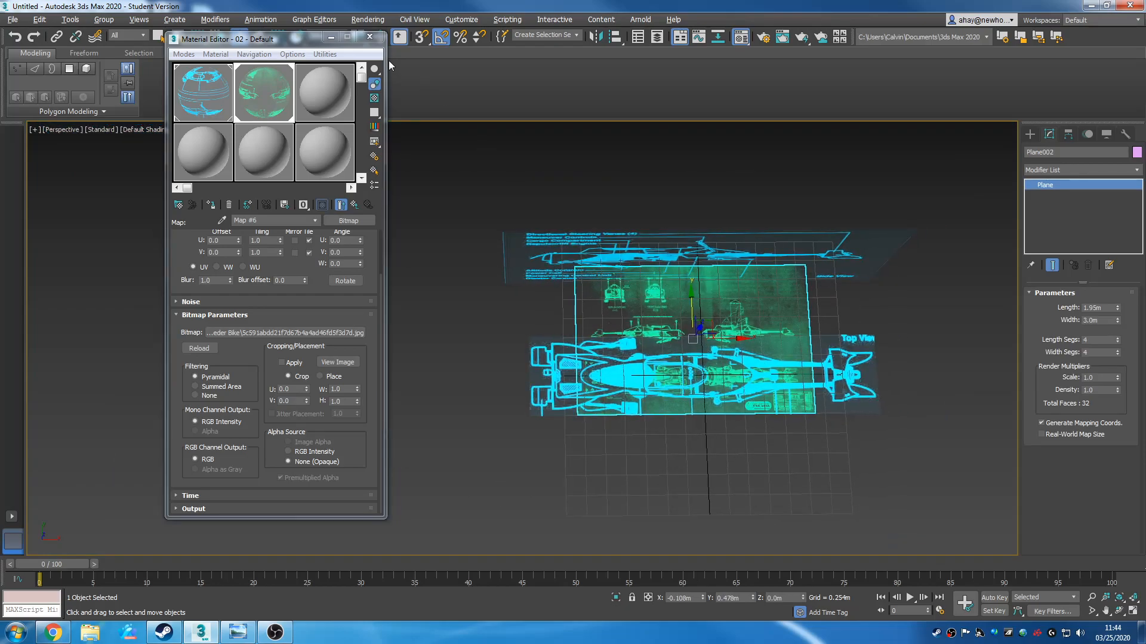
Close the Material Editor to clear the view of the three blueprint planes
left_click(370, 37)
middle_click_drag(716, 435, 703, 428)
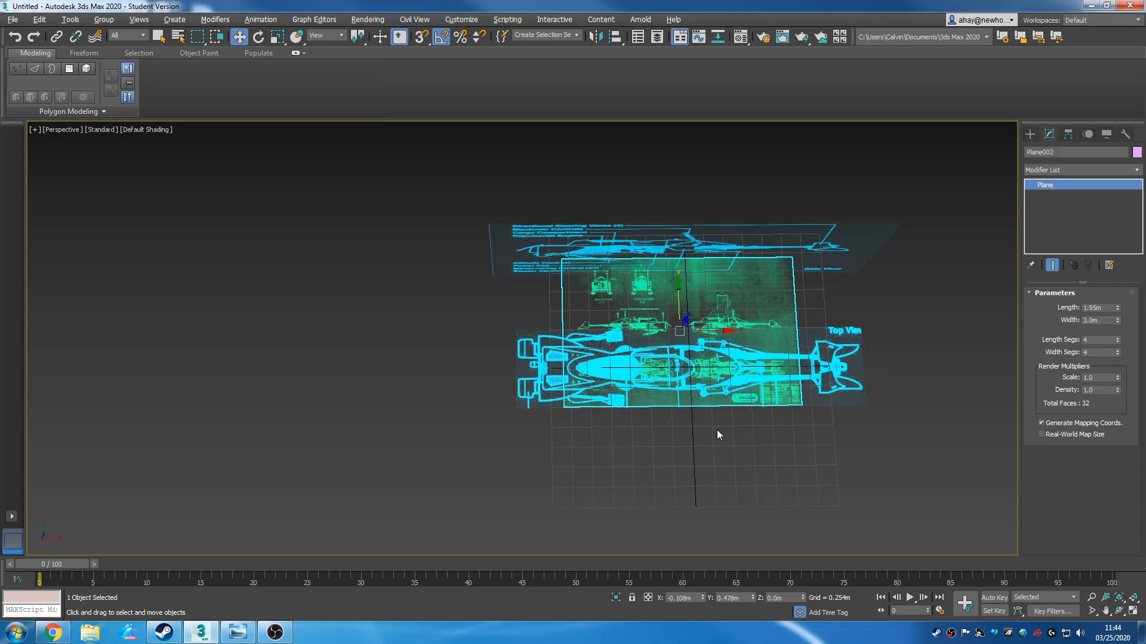
middle_click_drag(716, 435, 757, 375, "alt")
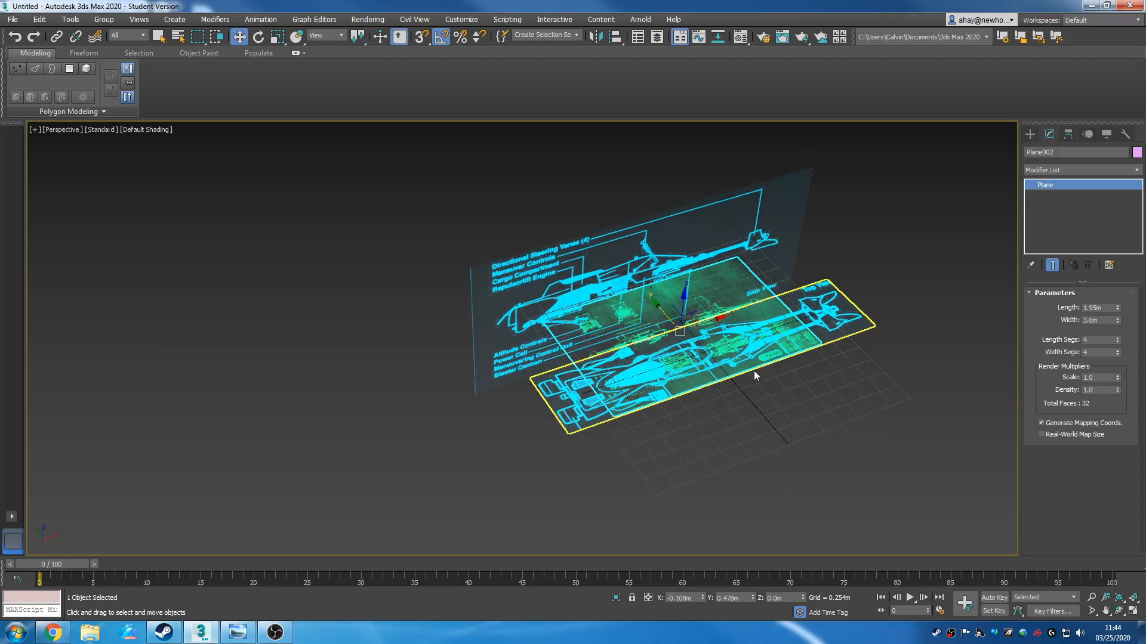
scroll(736, 287, "up", 5)
scroll(755, 367, "down", 3)
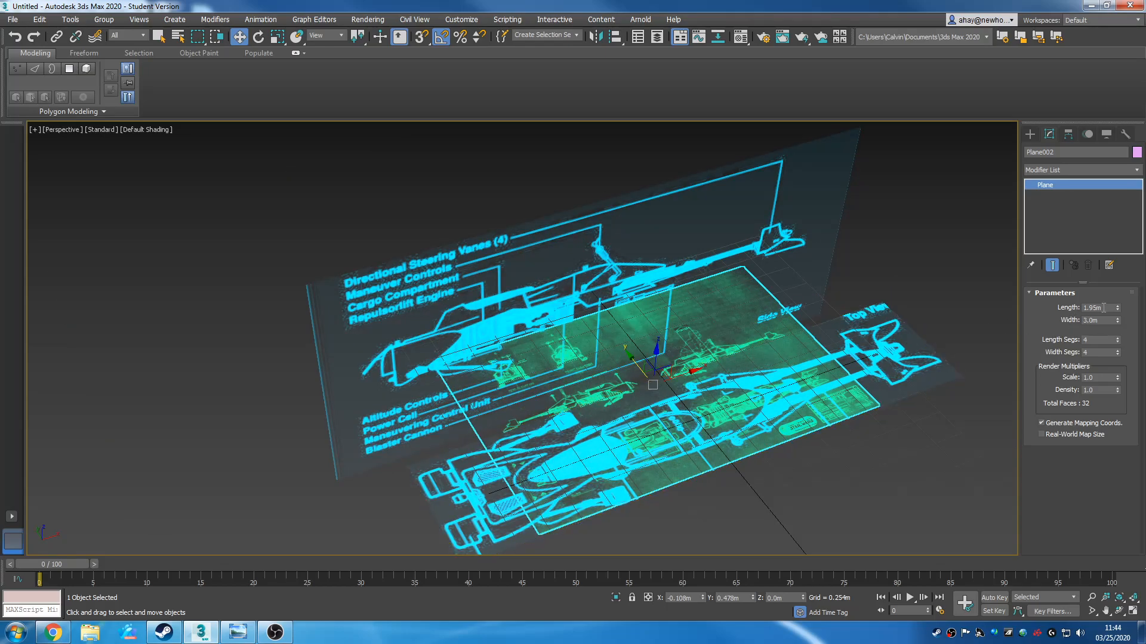
middle_click_drag(877, 370, 767, 364, "alt")
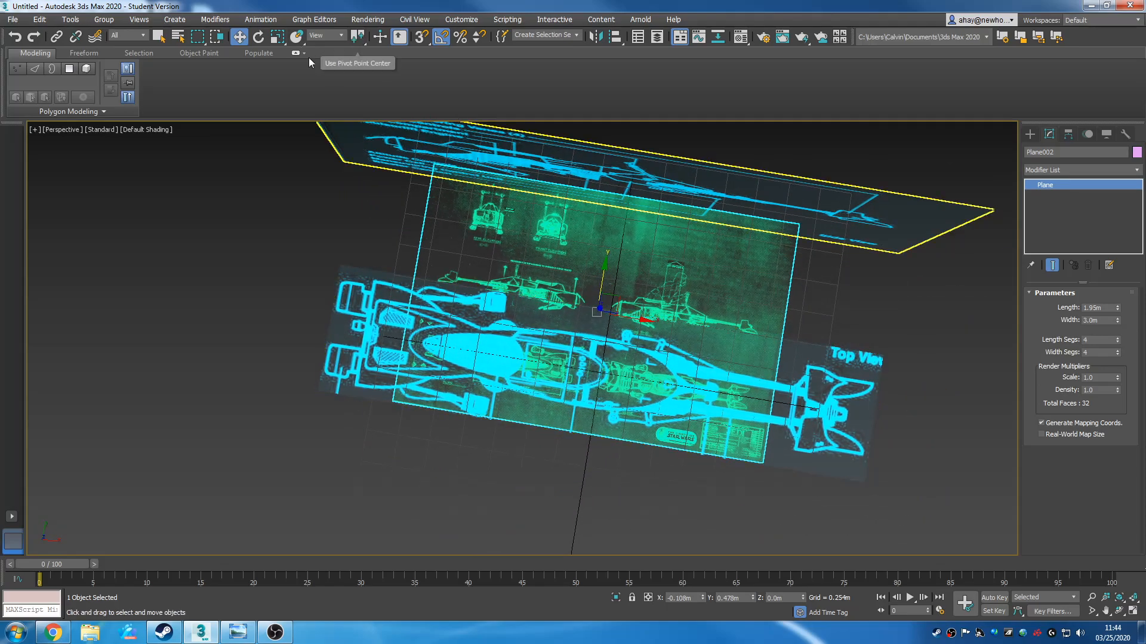
Scale the green blueprint plane up uniformly to about 343 percent
left_click(277, 37)
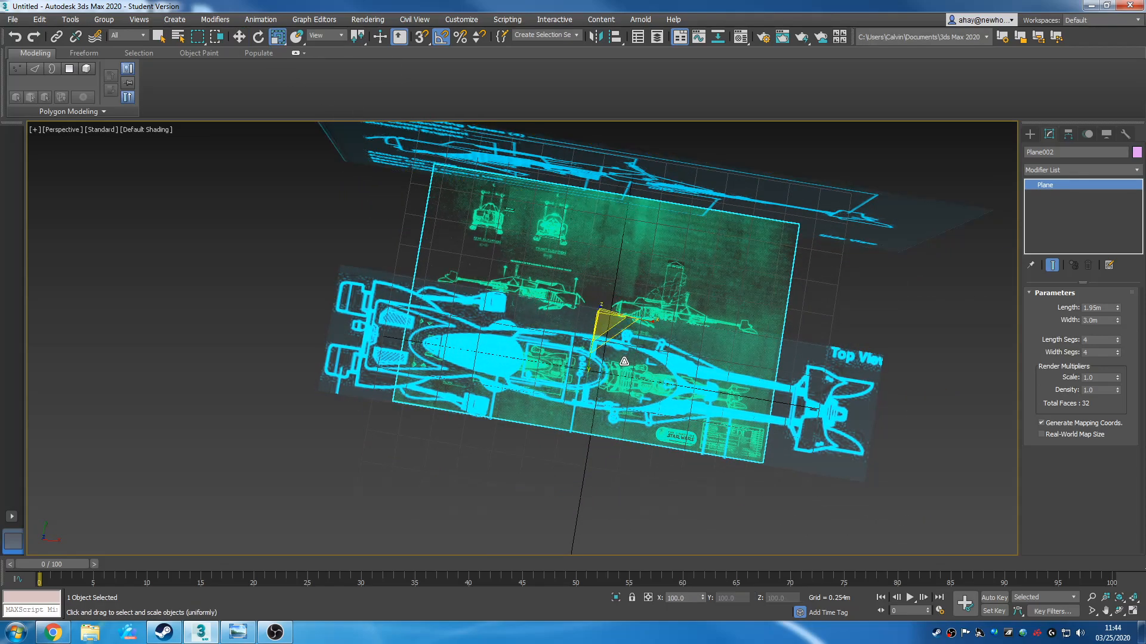
middle_click_drag(630, 415, 650, 354, "alt")
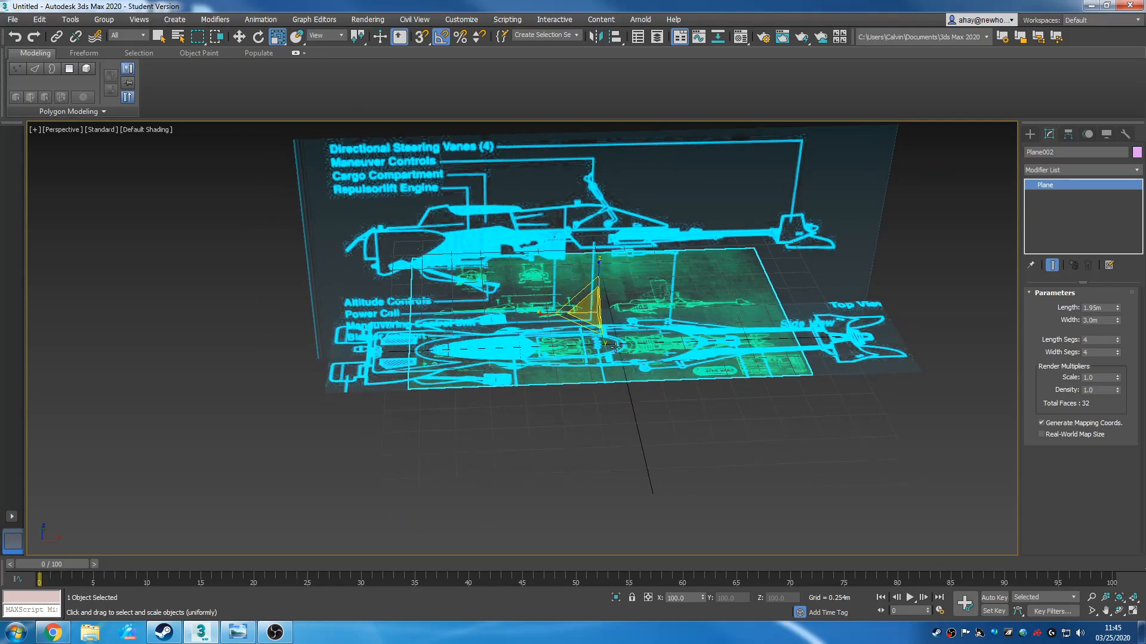
scroll(615, 346, "up", 3)
left_click_drag(590, 298, 581, 263)
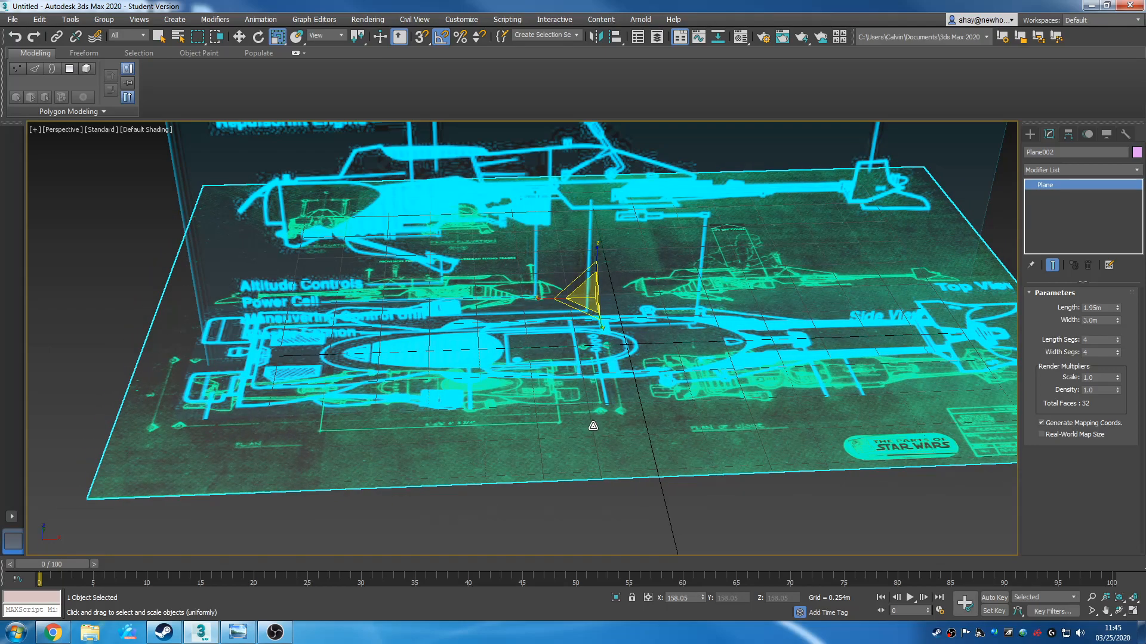
left_click_drag(590, 296, 597, 234)
scroll(630, 295, "down", 3)
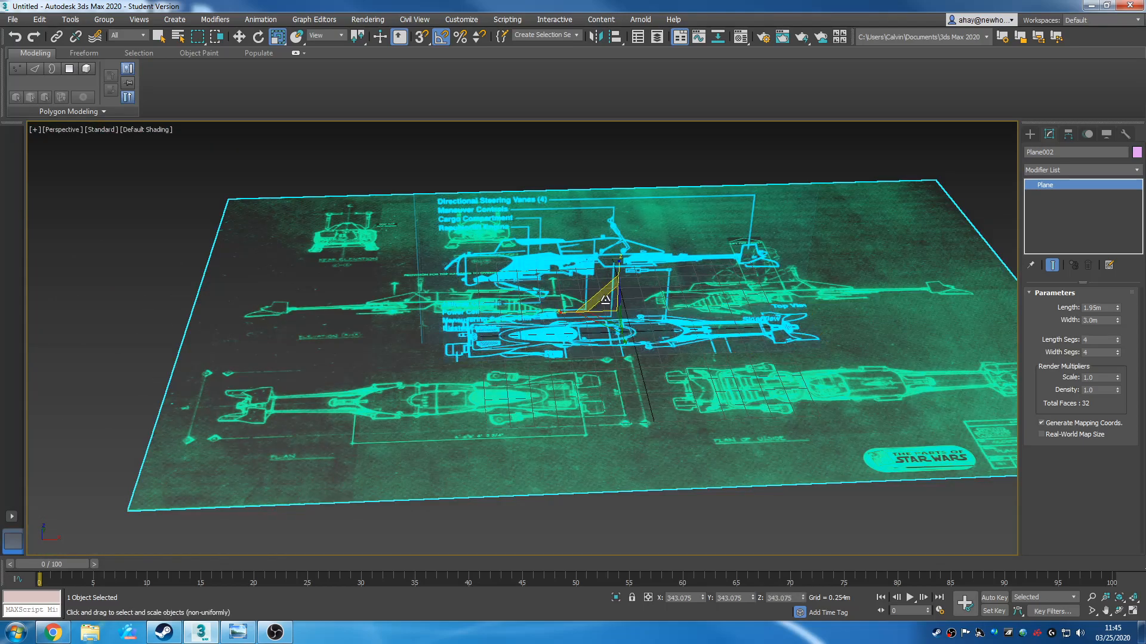
Move the green plane along the X axis to about -2.69 m and enlarge it uniformly to about 416 percent
key("w")
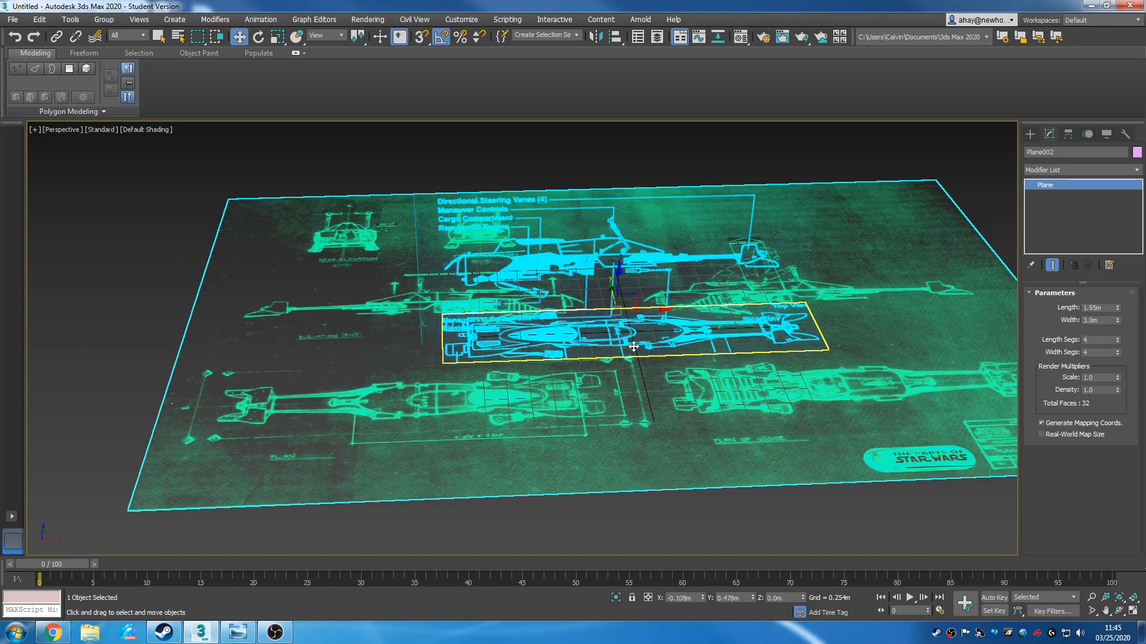
left_click_drag(654, 313, 463, 320)
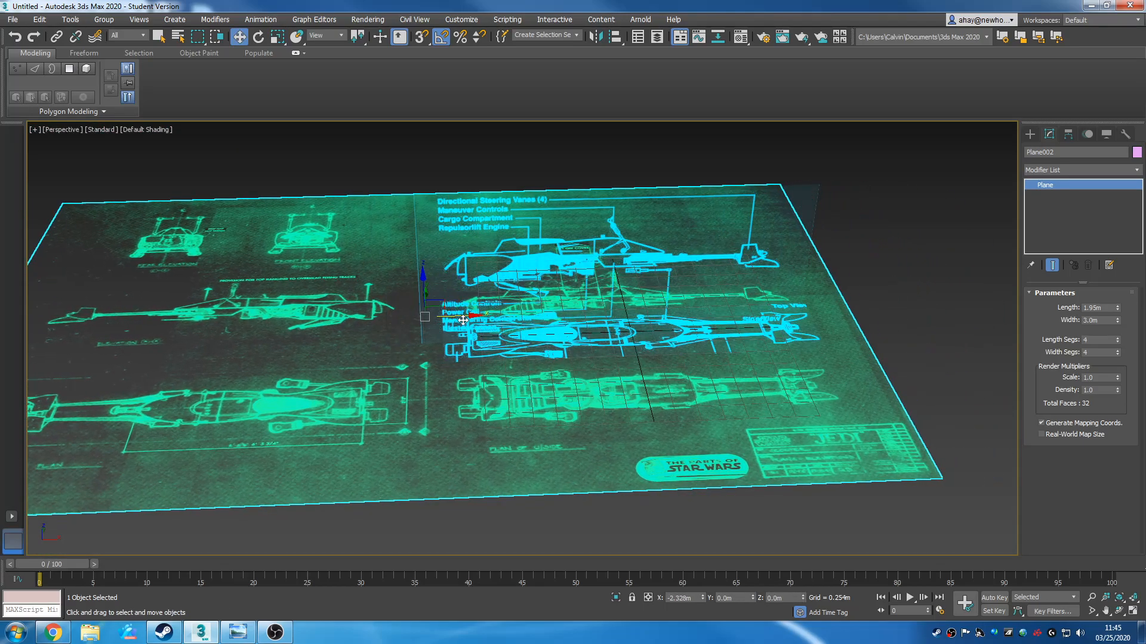
key("r")
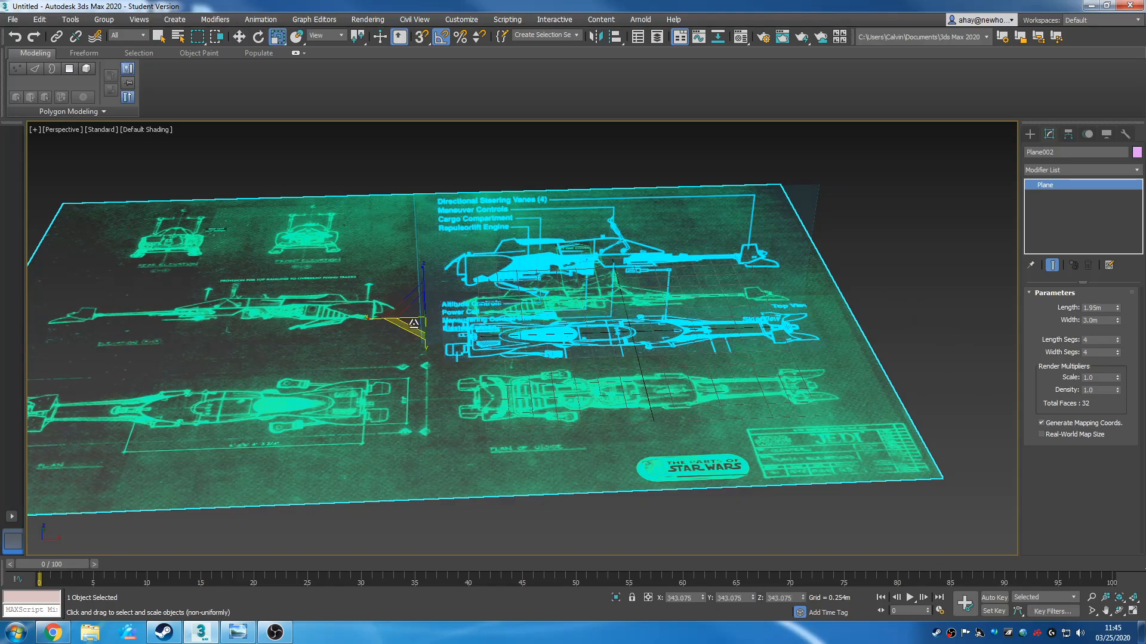
left_click_drag(420, 315, 447, 315)
Move the green plane along the Y axis to about 2.09 m, laying its underside plan over the blue top view
key("w")
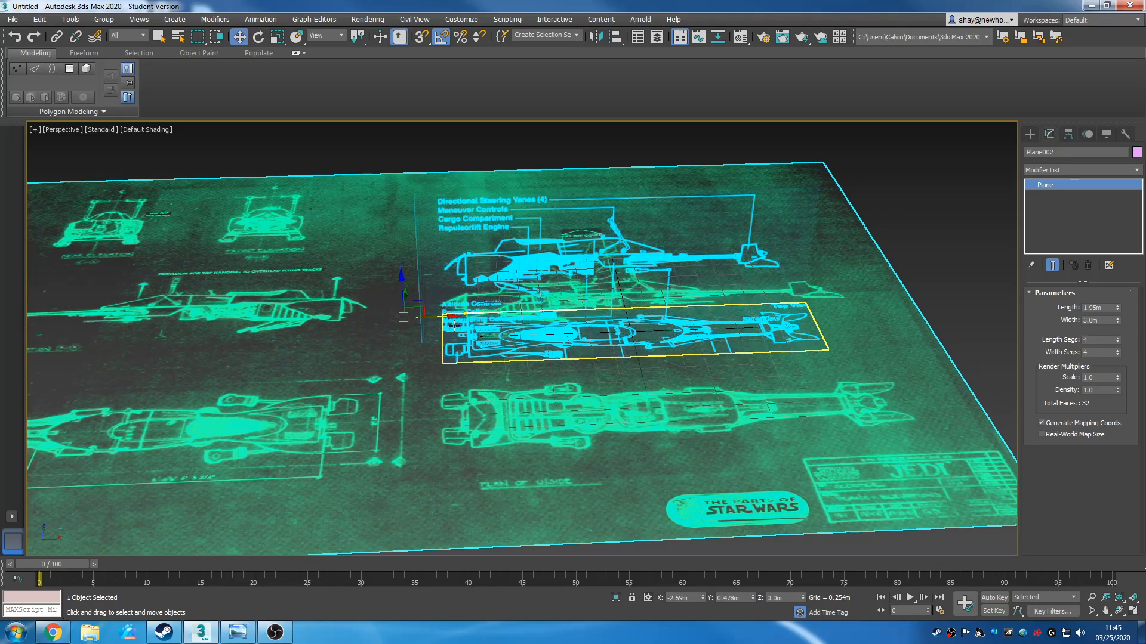
middle_click_drag(476, 404, 601, 399, "alt")
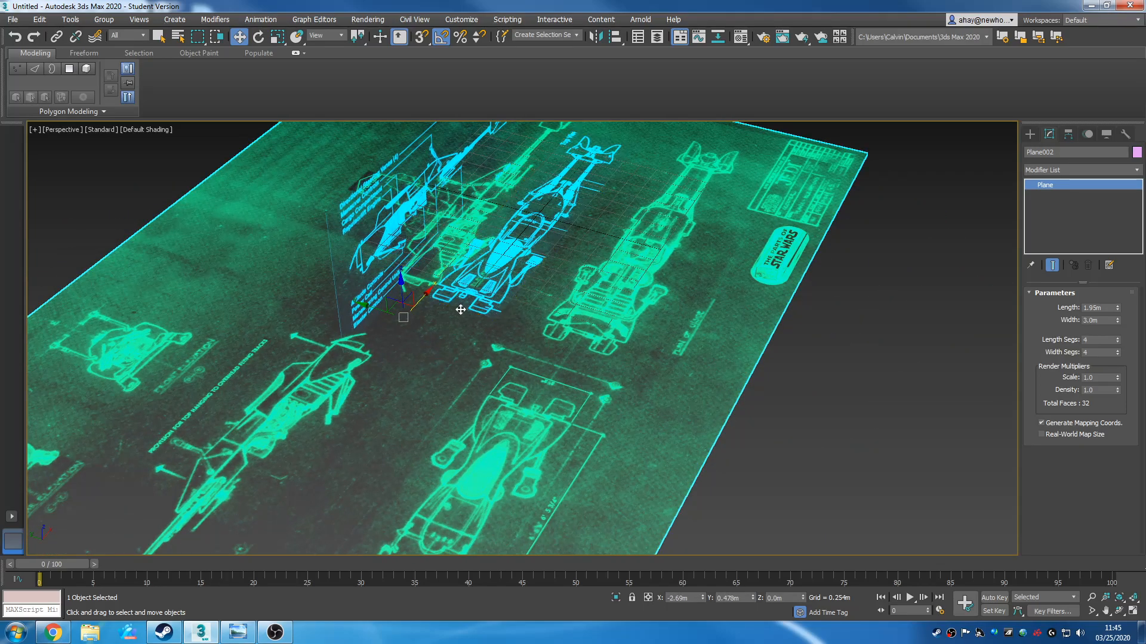
left_click_drag(376, 304, 260, 284)
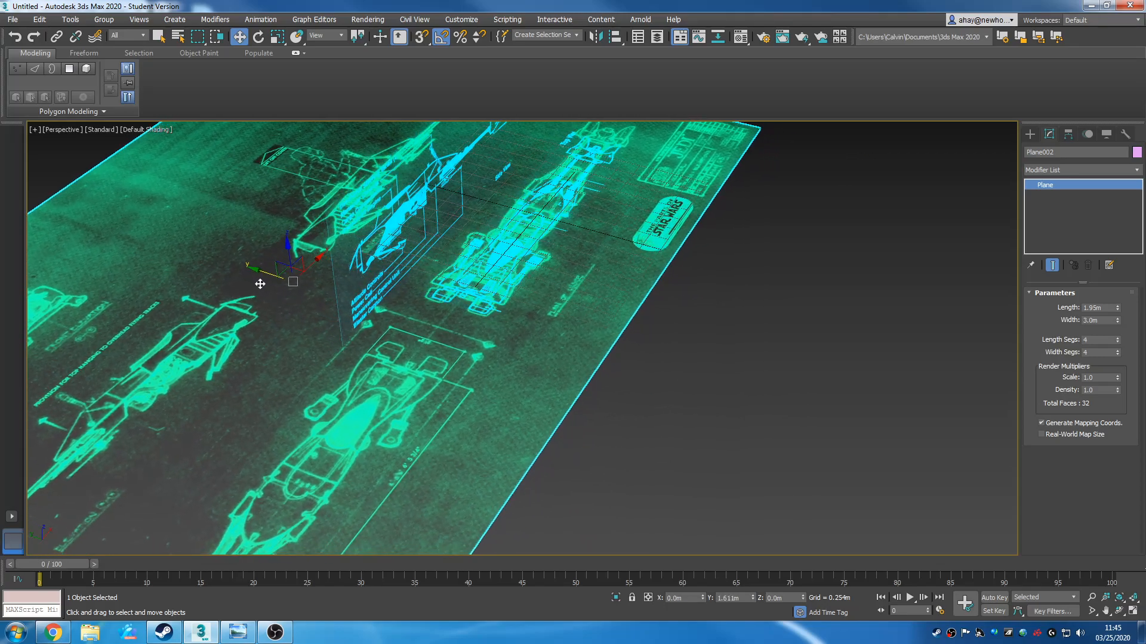
middle_click_drag(550, 295, 471, 301, "alt")
middle_click_drag(470, 302, 481, 294)
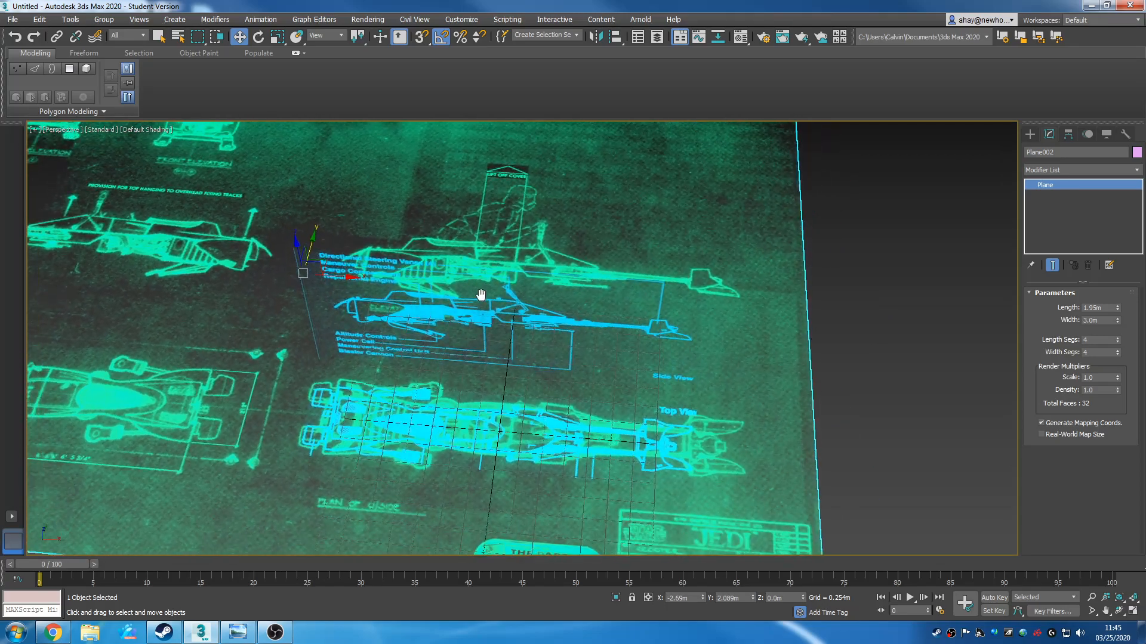
scroll(599, 457, "up", 3)
middle_click_drag(599, 457, 681, 429)
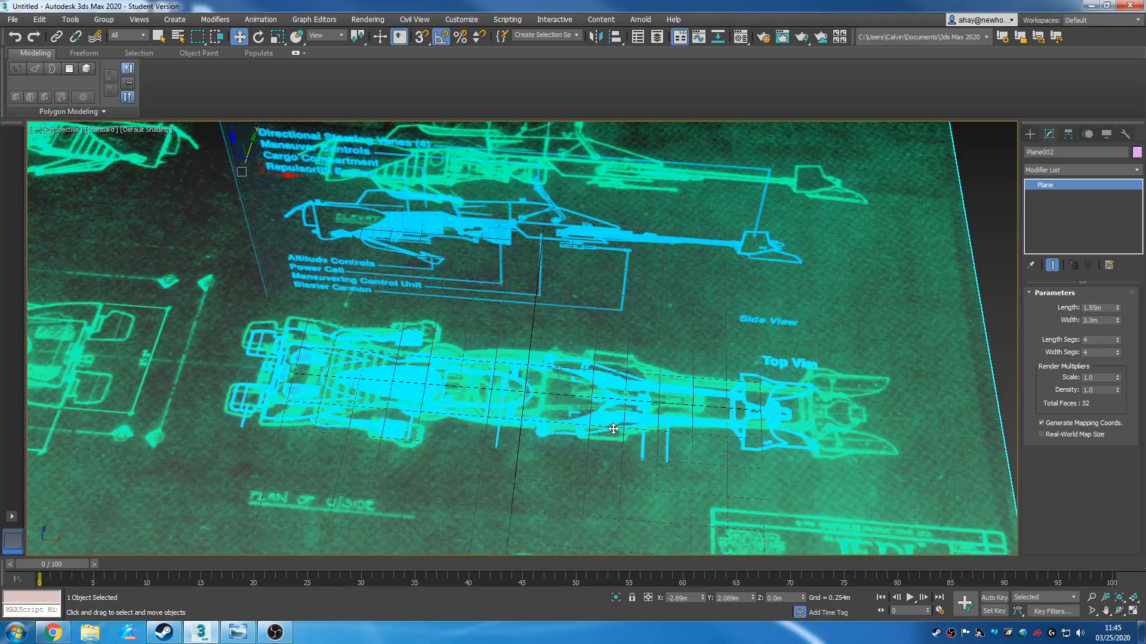
key("z")
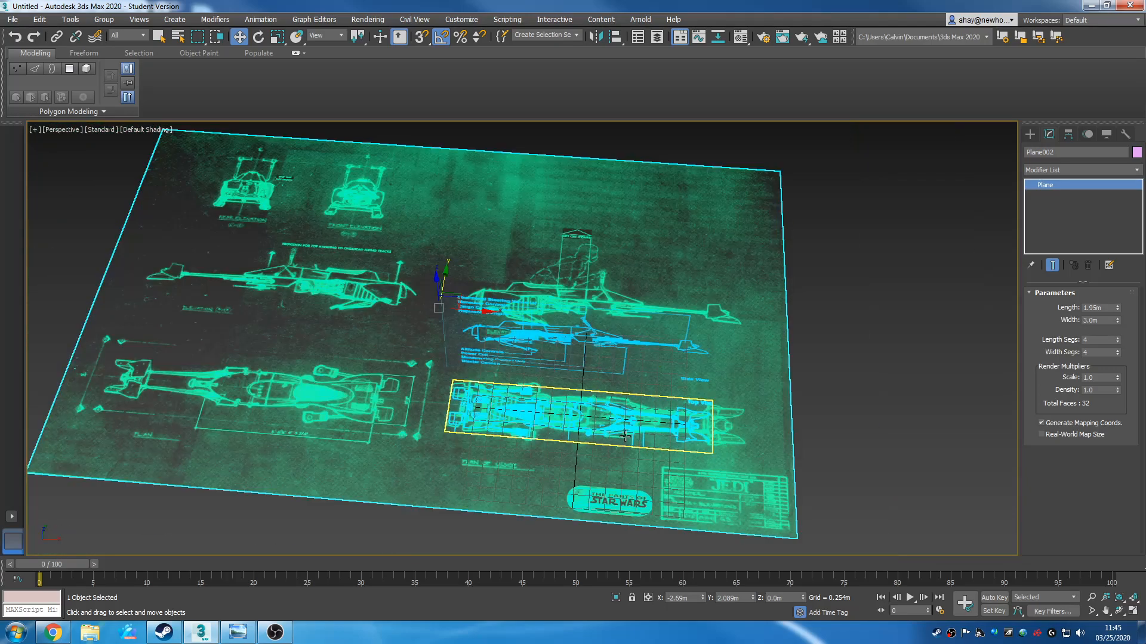
Set the green plane's uniform scale to exactly 400 percent
scroll(625, 432, "up", 3)
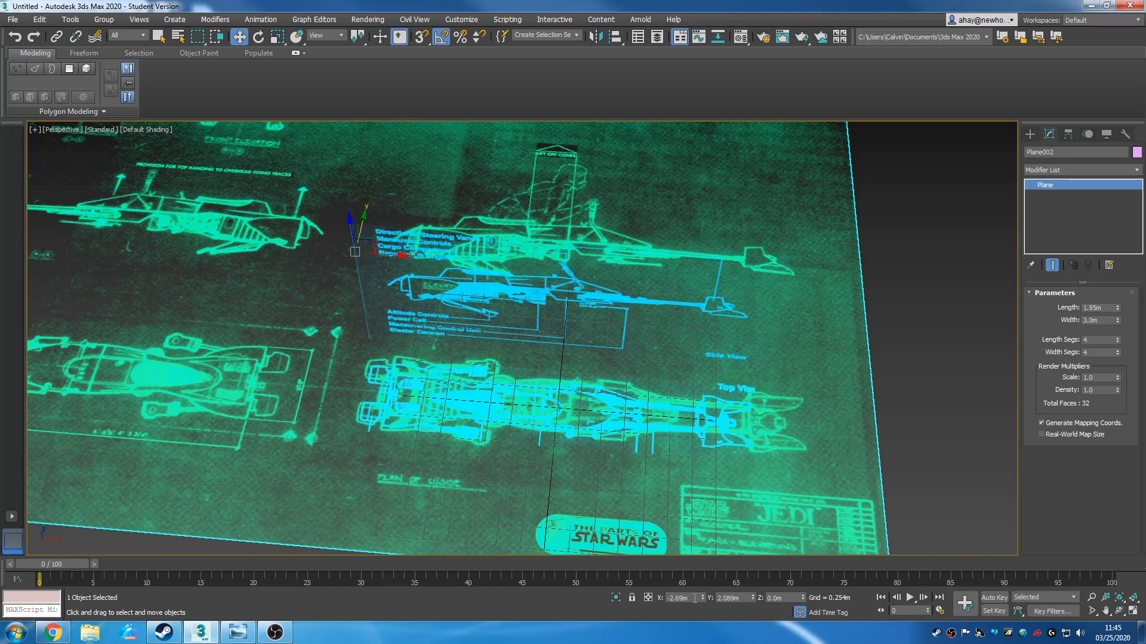
left_click(277, 36)
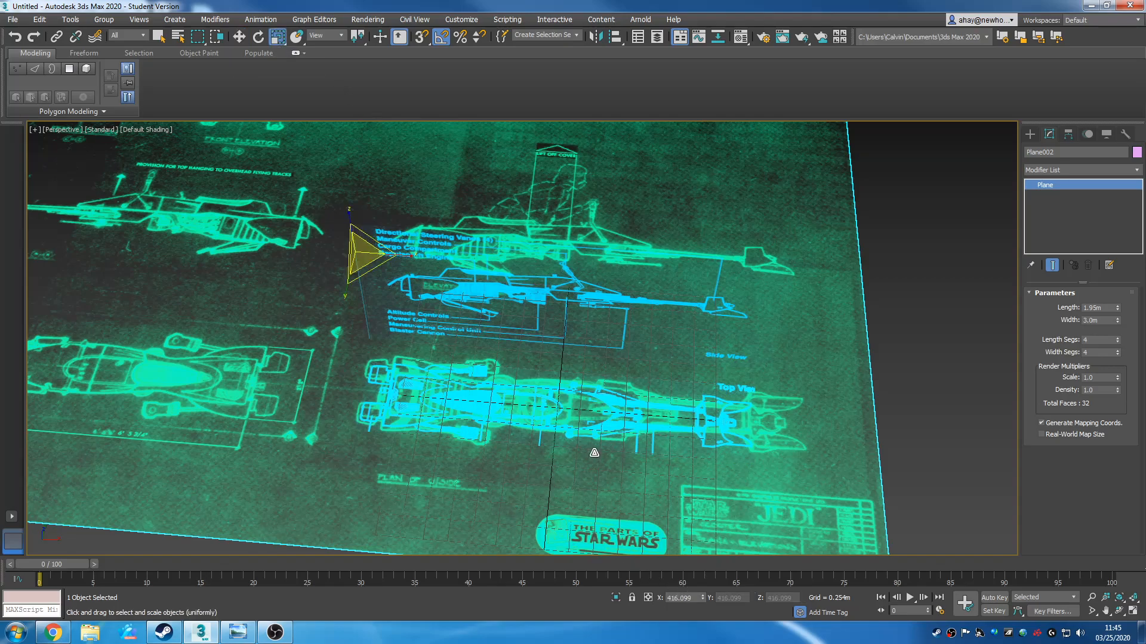
left_click(691, 598)
type("400.0")
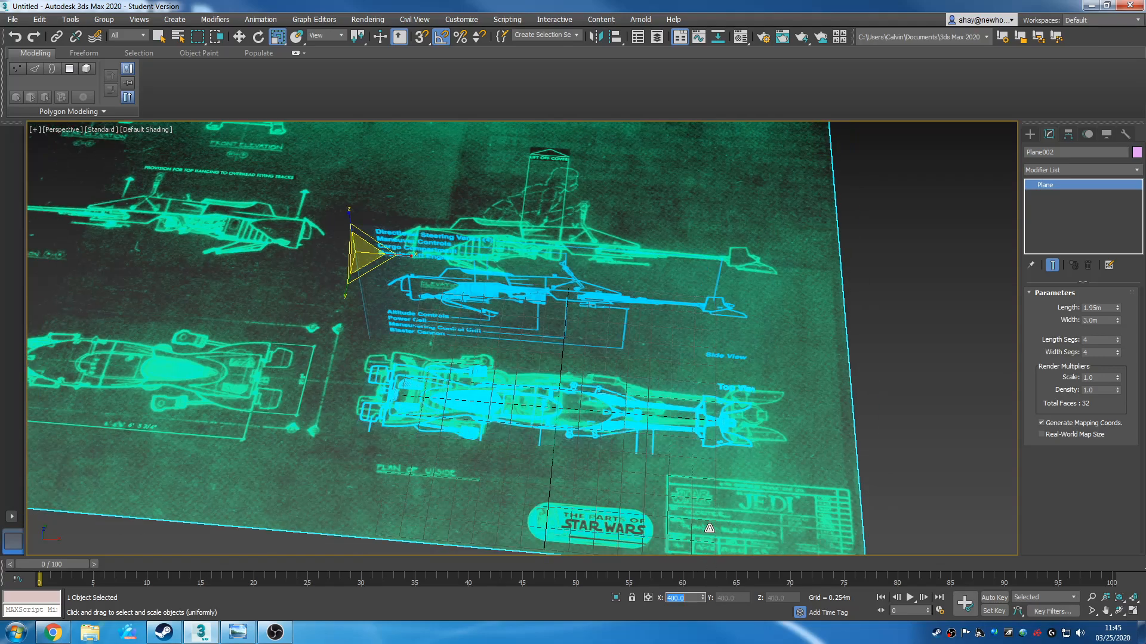
key("Return")
Nudge the green plane about 0.04 m along the positive X axis to line up its underside plan with the blue top view
key("w")
key("w")
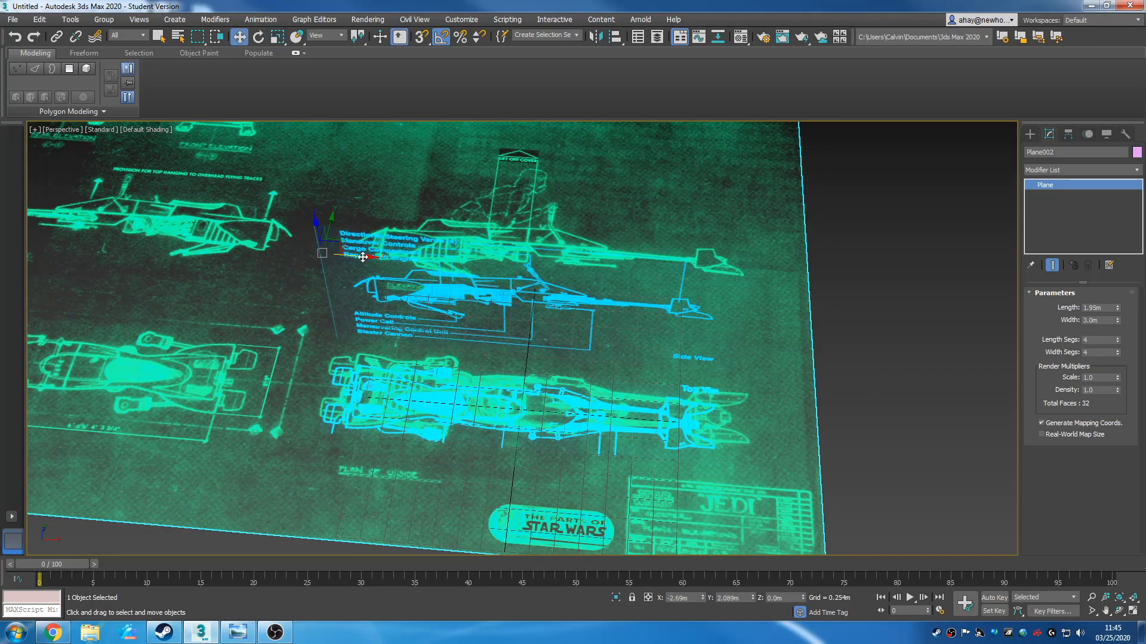
left_click_drag(354, 256, 357, 257)
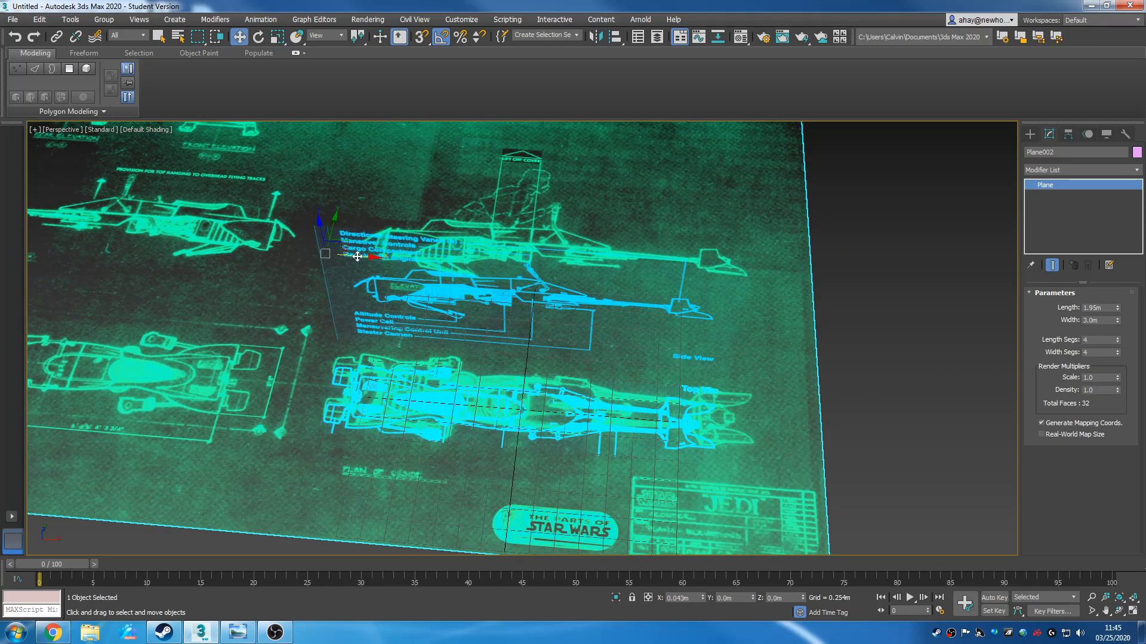
Move the green plane along the Y axis to about 1.96 m to centre its underside plan on the blue top view
middle_click_drag(528, 272, 395, 277, "alt")
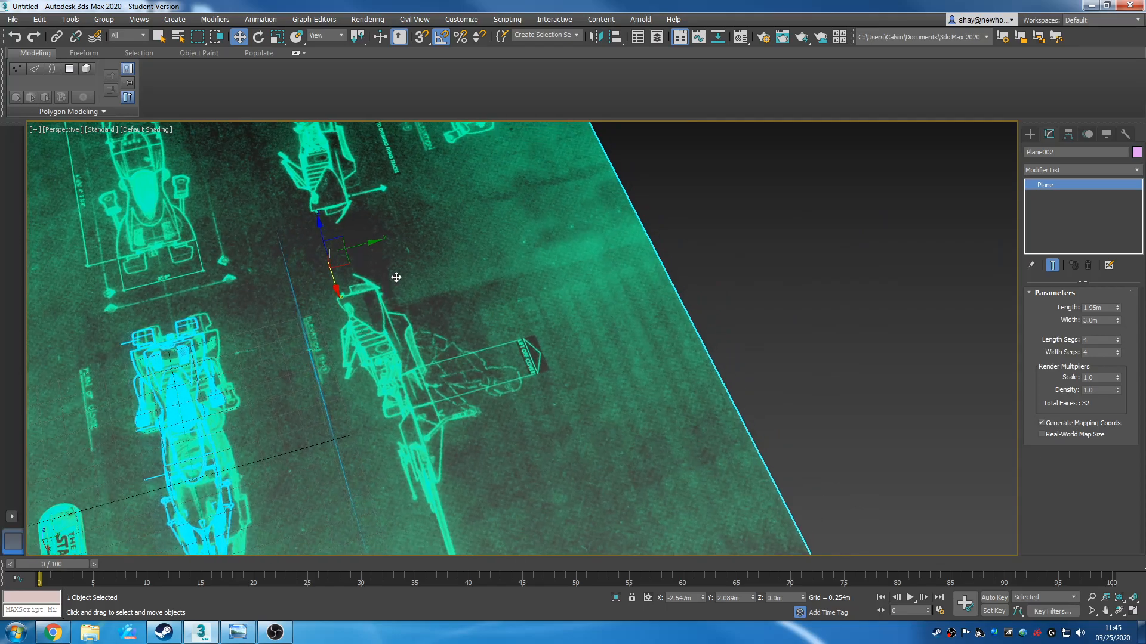
left_click_drag(364, 245, 350, 249)
scroll(392, 358, "down", 5)
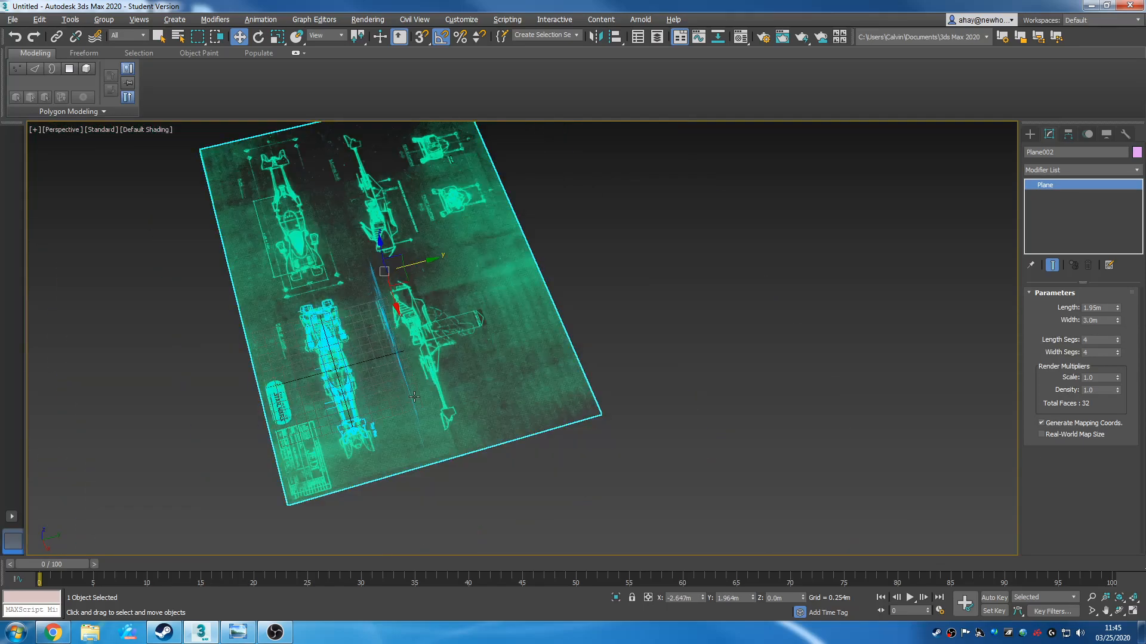
middle_click_drag(414, 397, 522, 378, "alt")
scroll(518, 257, "up", 5)
middle_click_drag(602, 391, 570, 291, "alt")
middle_click_drag(578, 476, 678, 386, "alt")
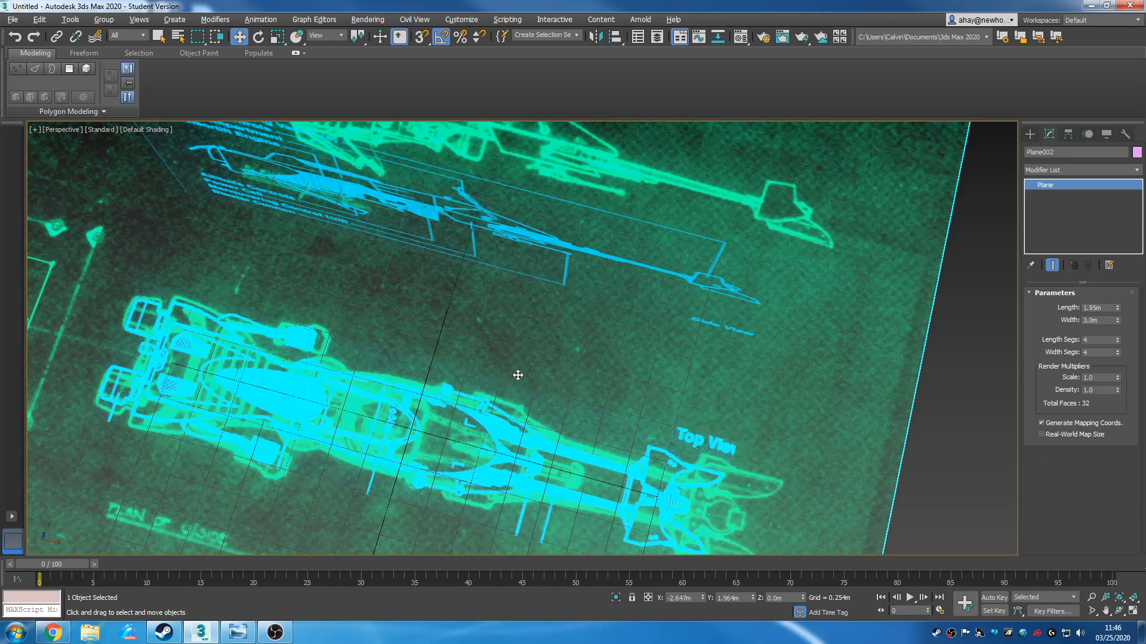
scroll(553, 332, "down", 5)
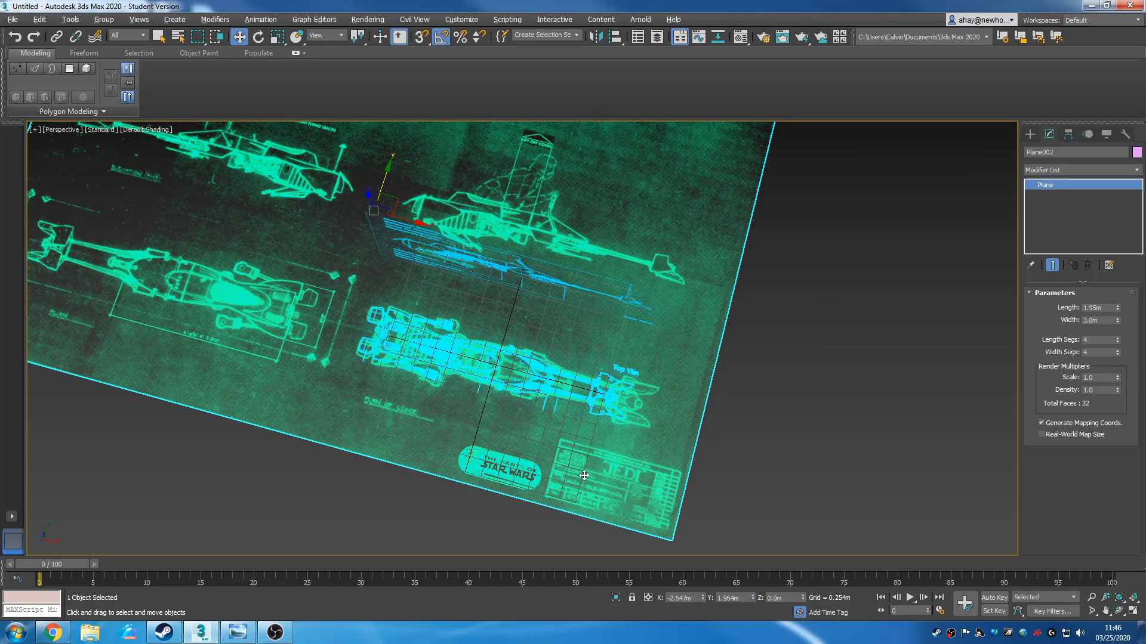
Set the green plane's uniform scale to 375 percent
left_click(278, 36)
left_click(686, 597)
type("3")
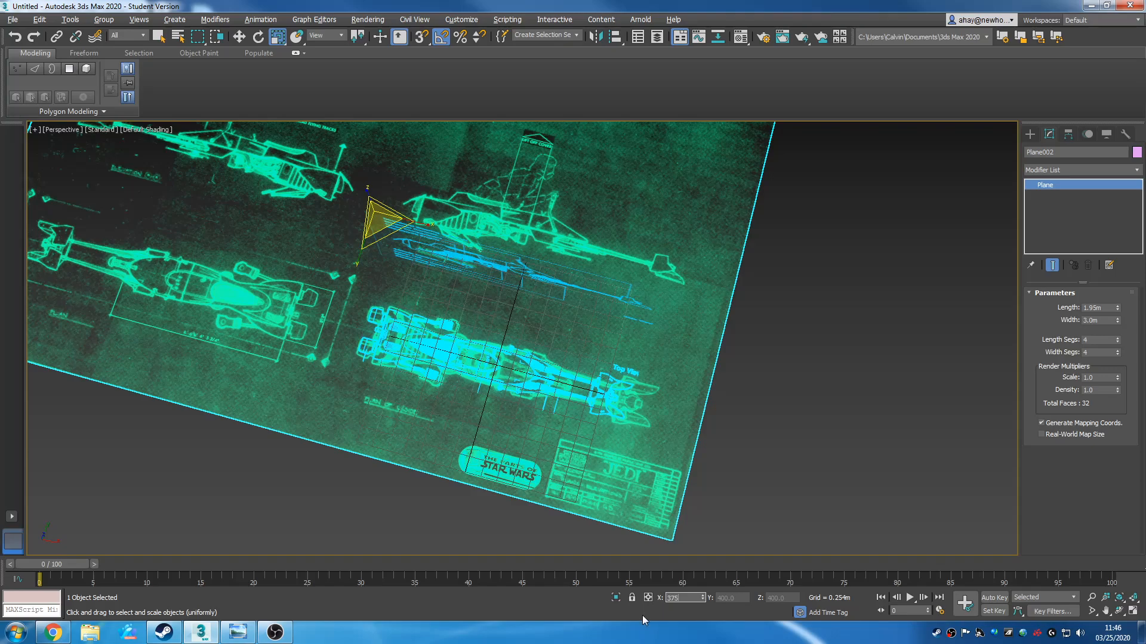
type("75")
key("Return")
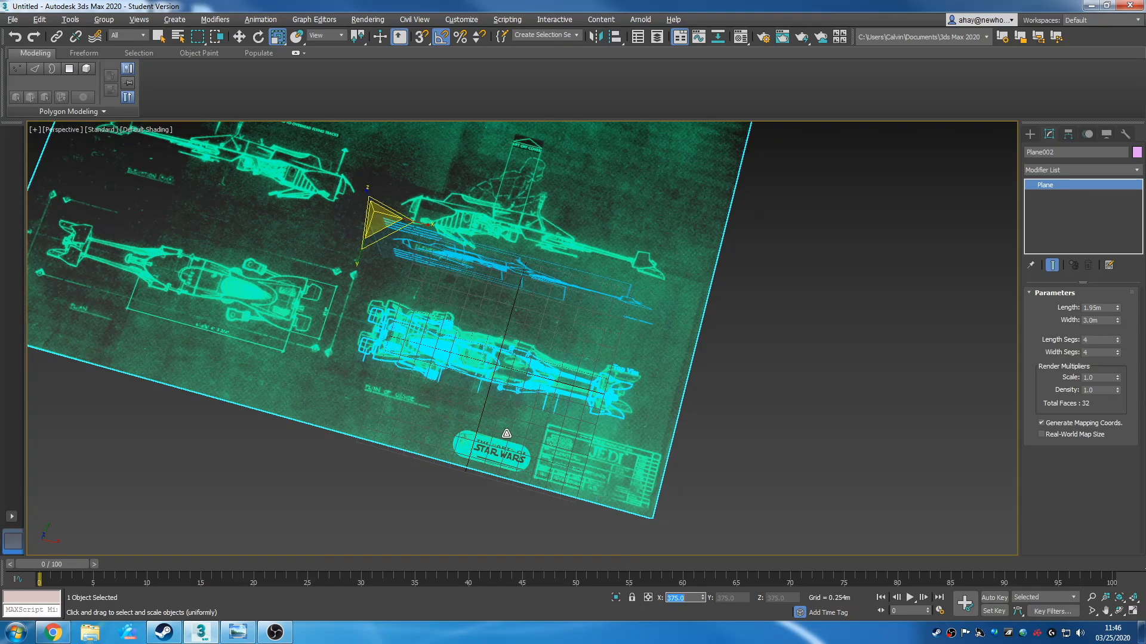
Move the green plane to about 1.86 m in Y and -2.61 m in X to realign its plan with the blue top view
middle_click_drag(496, 327, 448, 342)
key("w")
left_click_drag(338, 191, 333, 194)
middle_click_drag(417, 325, 441, 308, "alt")
scroll(441, 309, "up", 3)
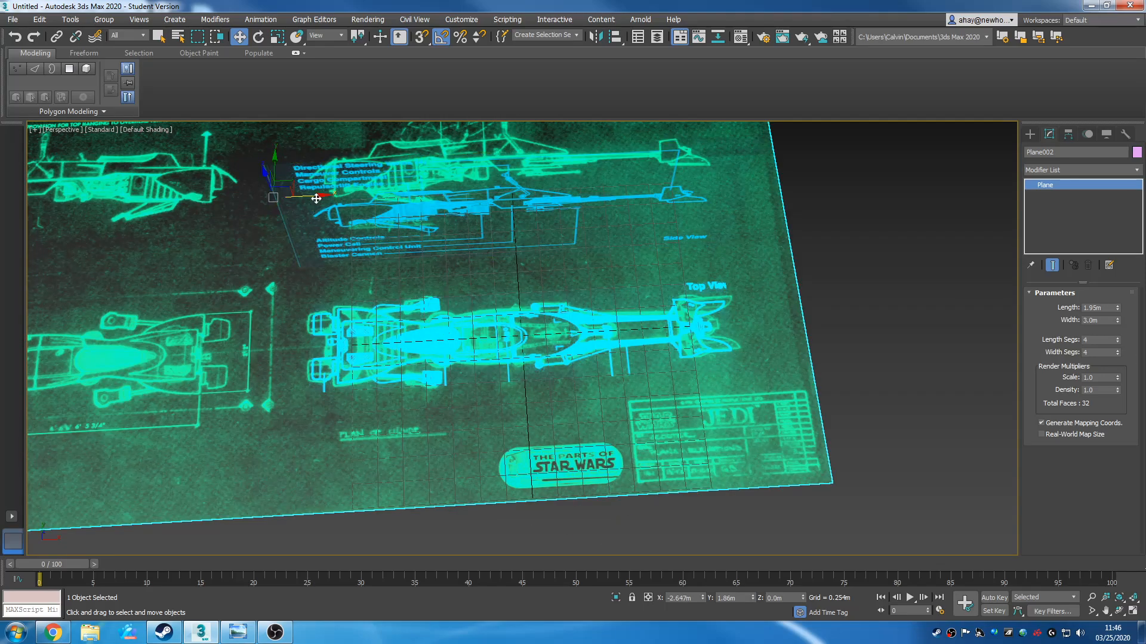
left_click_drag(319, 194, 321, 195)
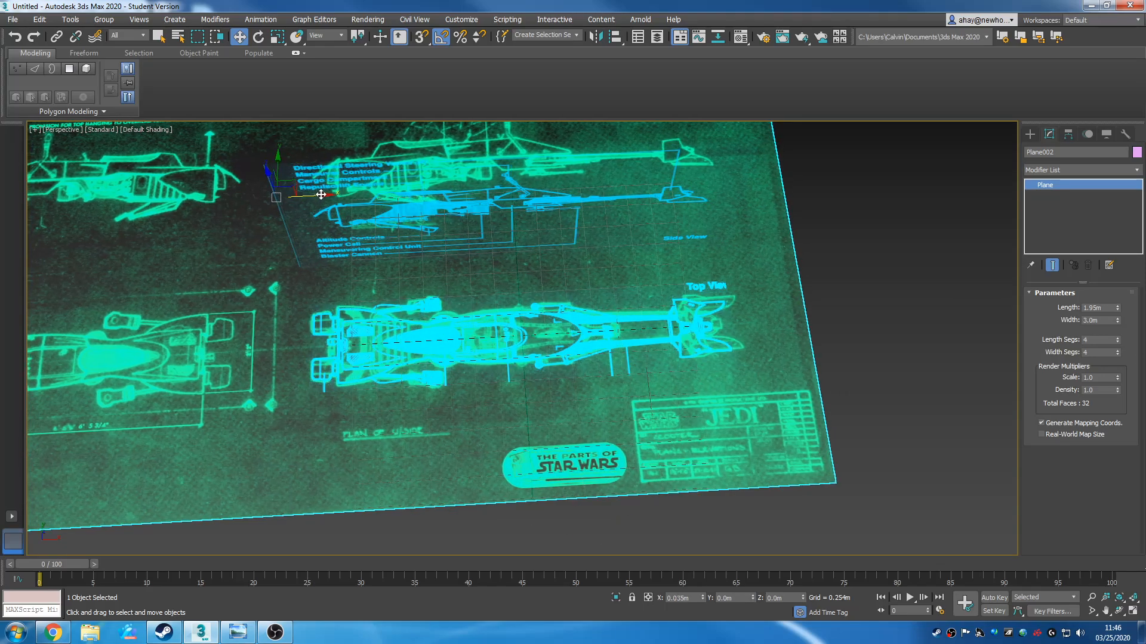
Shift the green plane along the Y axis to about 1.83 m and check the overlap at the bike's front and rear
middle_click_drag(387, 287, 300, 295, "alt")
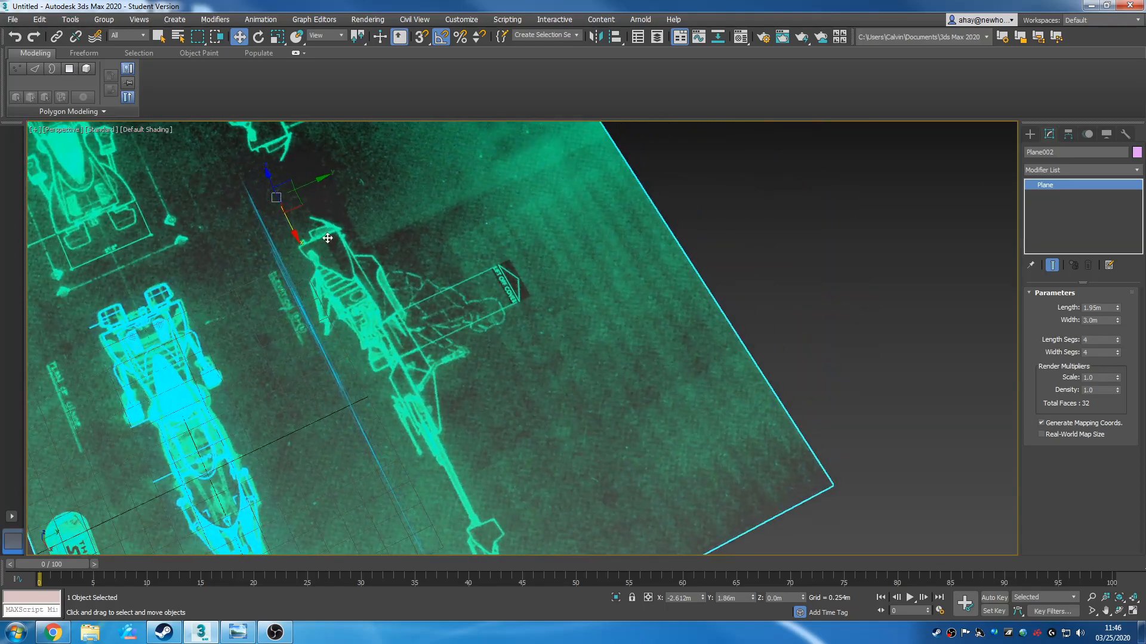
left_click_drag(318, 184, 316, 185)
left_click_drag(293, 334, 365, 217)
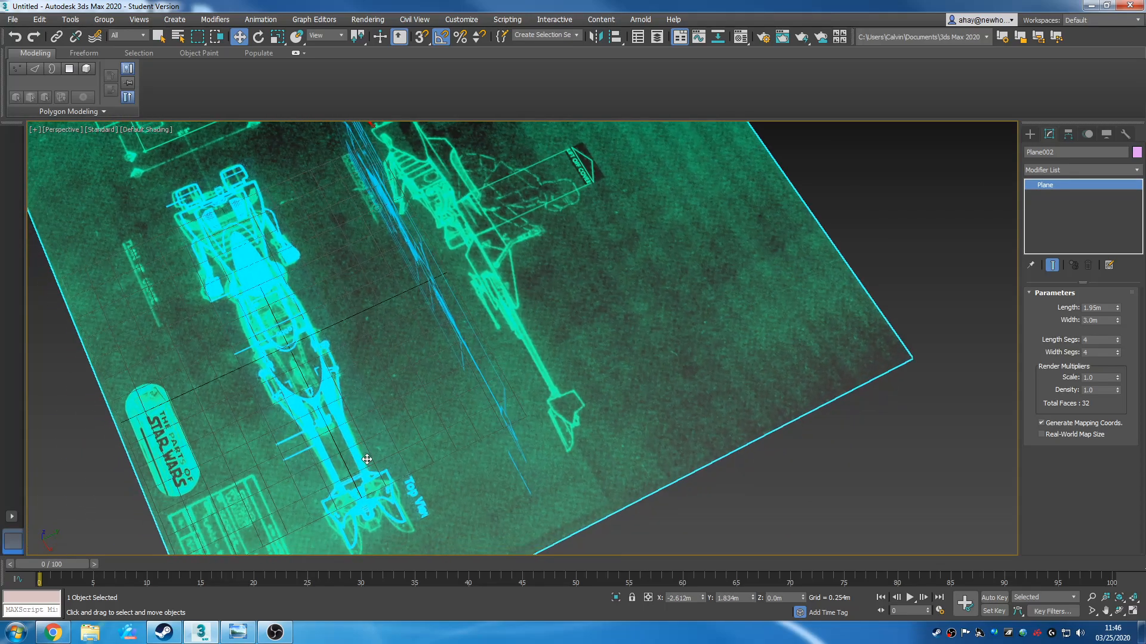
left_click_drag(366, 459, 474, 332)
scroll(394, 432, "up", 4)
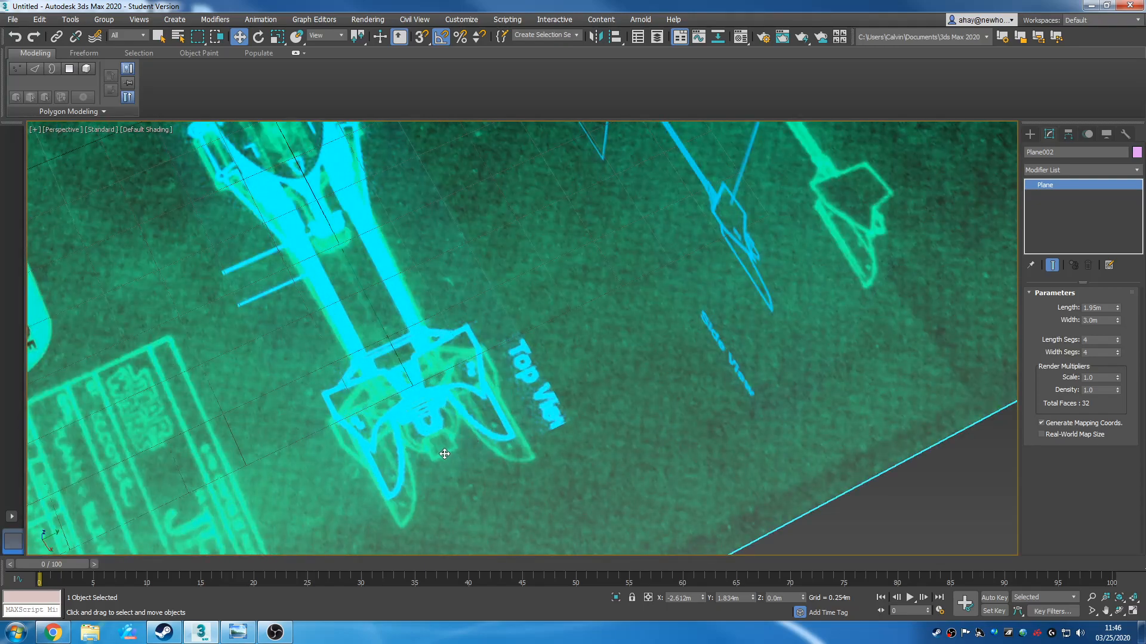
scroll(475, 481, "down", 4)
middle_click_drag(384, 445, 422, 513, "alt")
scroll(445, 352, "up", 4)
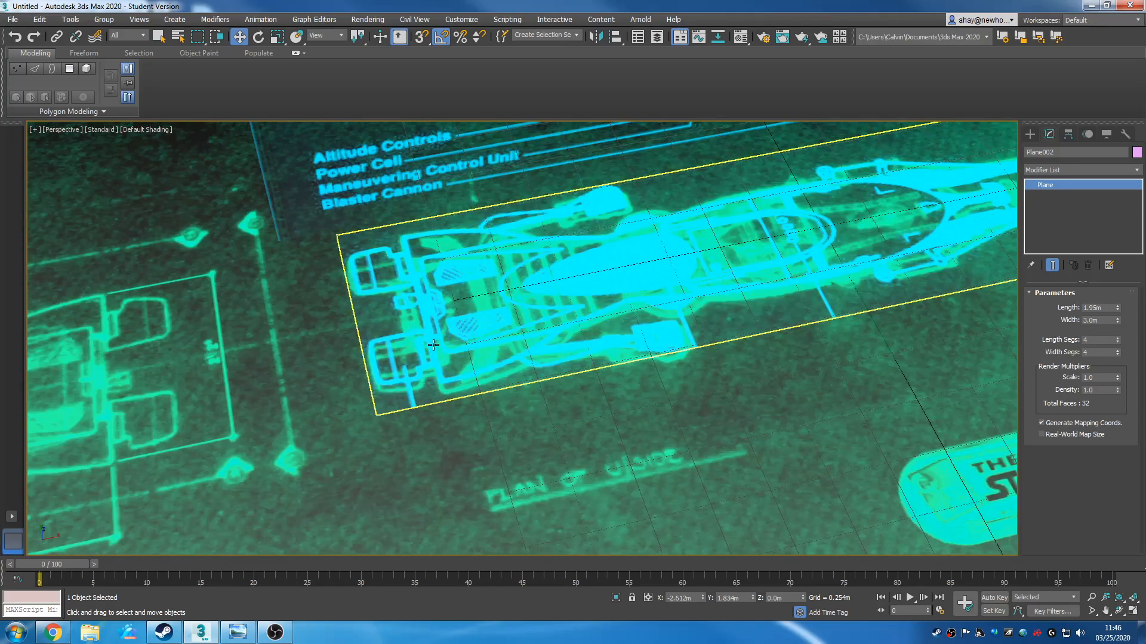
scroll(454, 348, "down", 1)
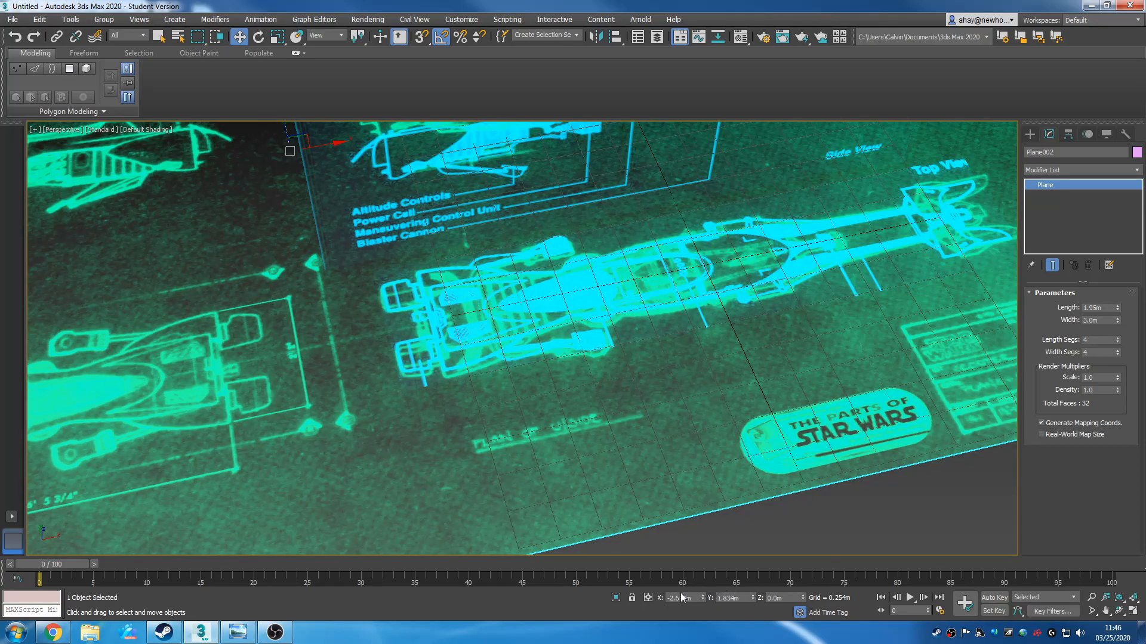
Reduce the green plane's uniform scale to 370 percent
key("r")
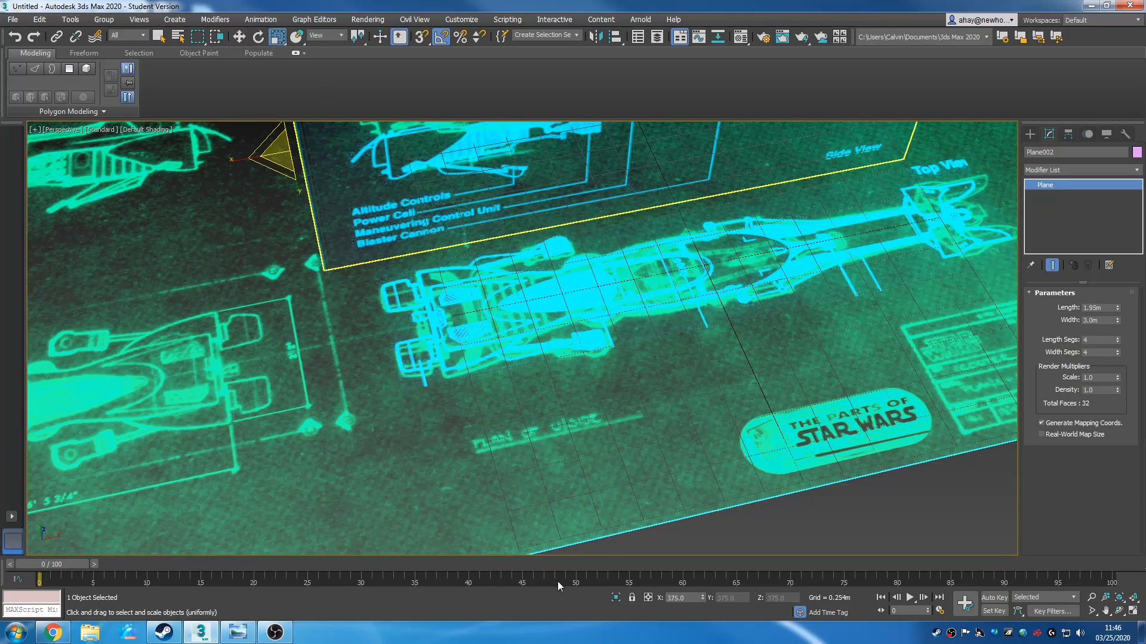
double_click(687, 598)
type("370")
key("Return")
middle_click_drag(569, 441, 389, 510)
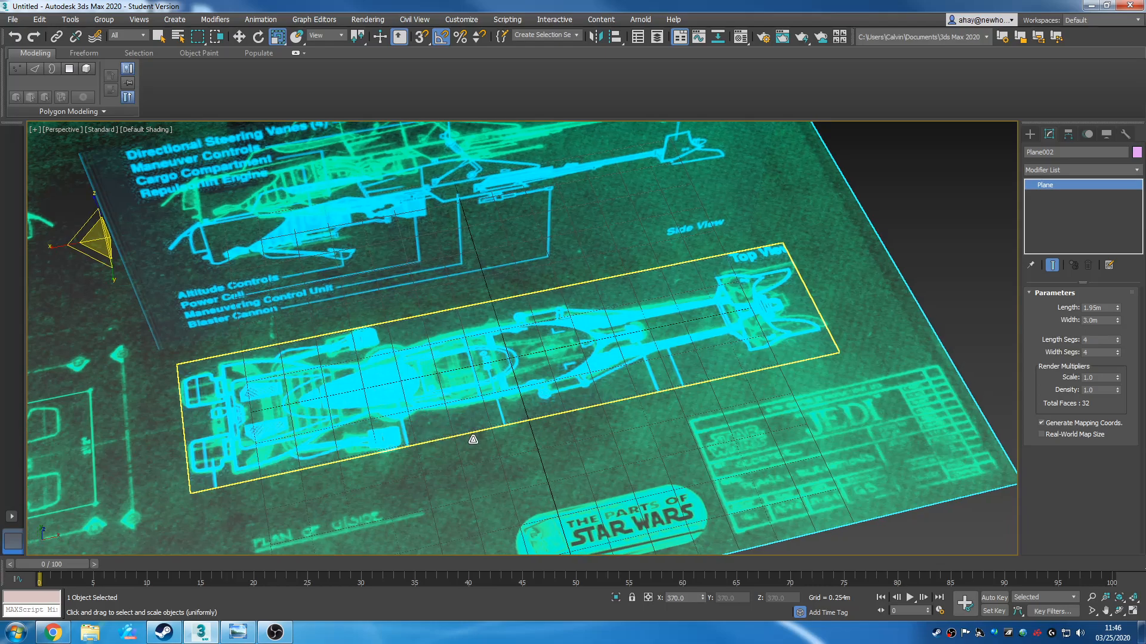
Move the green plane along the X axis to about -2.66 m over the blue top view
key("w")
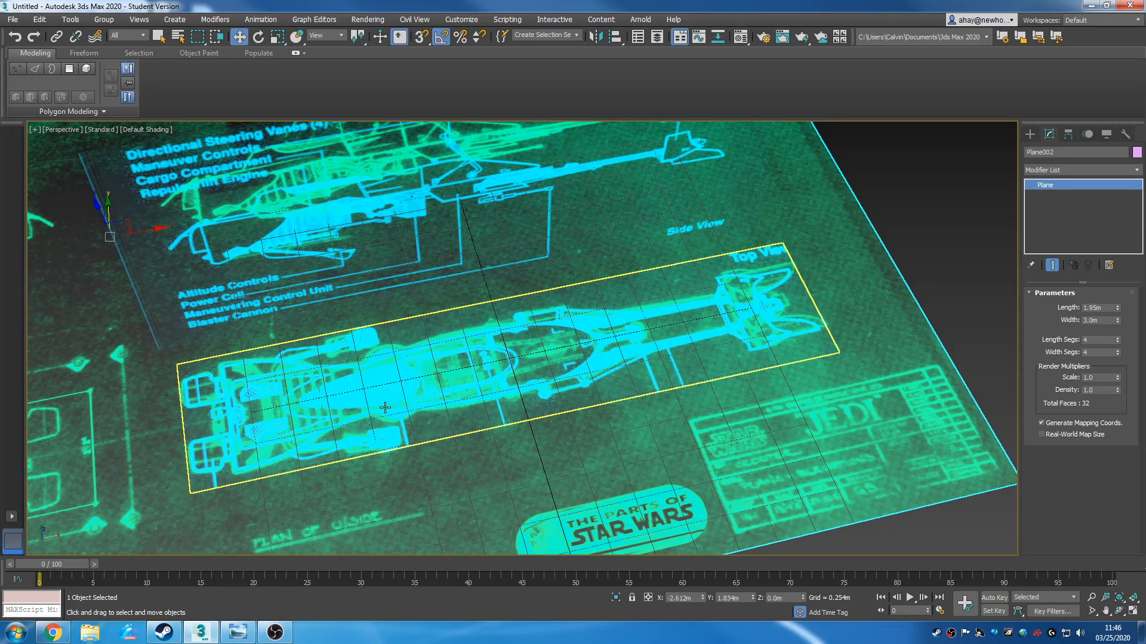
scroll(385, 407, "down", 4)
mouse_move(304, 323)
left_mouse_down()
mouse_move(281, 324)
mouse_move(298, 323)
left_mouse_up()
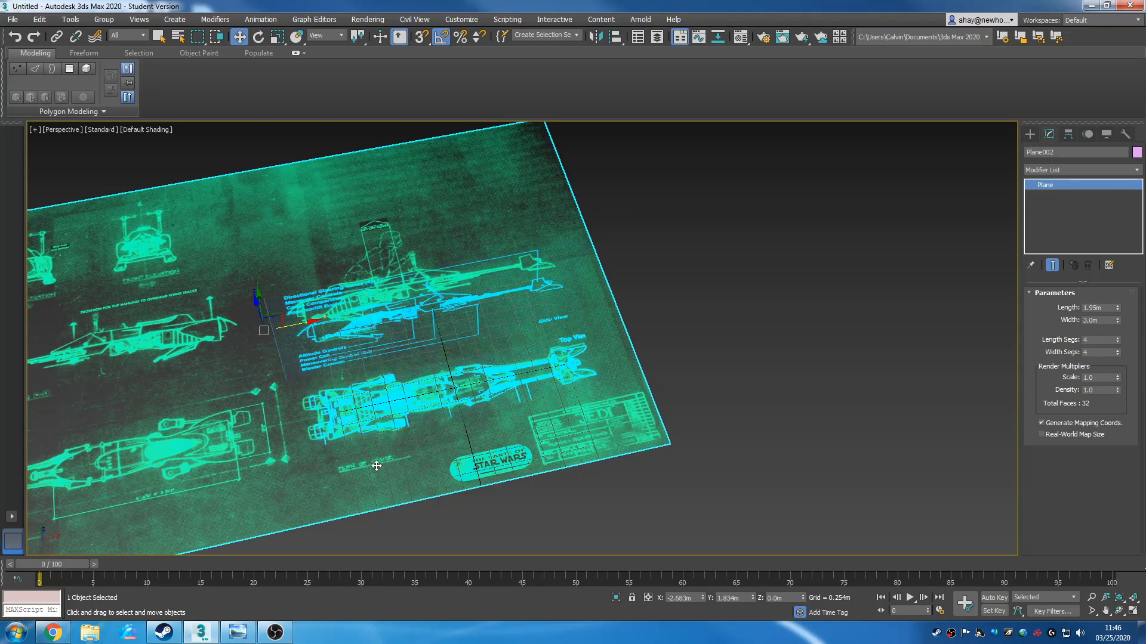
scroll(307, 431, "up", 3)
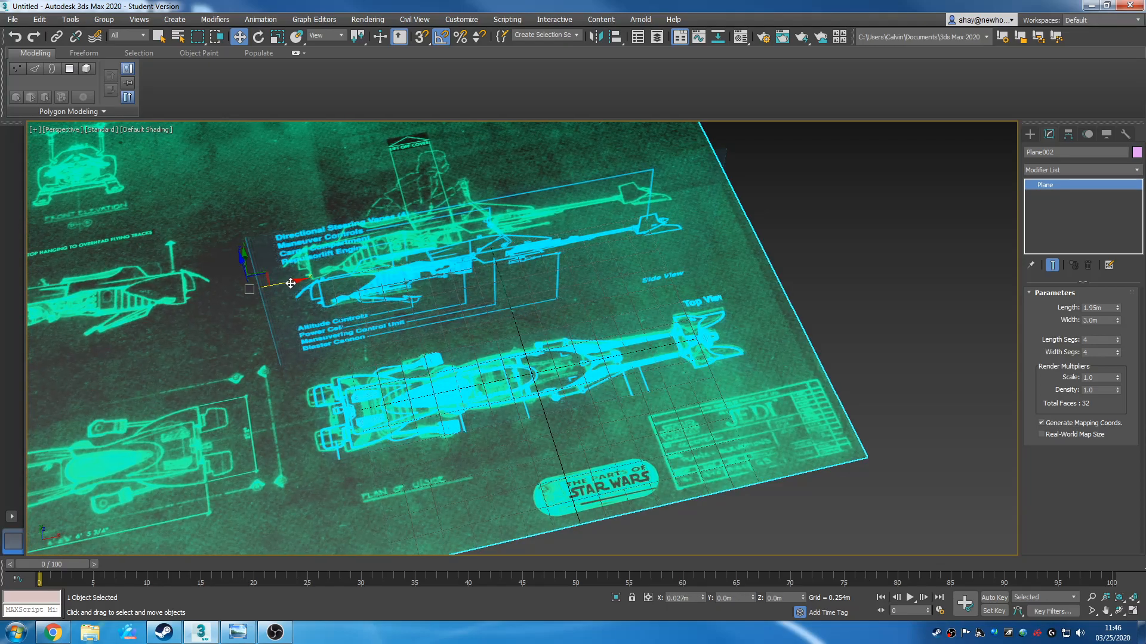
left_click_drag(291, 284, 294, 283)
Nudge the green plane along the X axis to about -2.61 m to match the rear of the blue top view
middle_click_drag(406, 446, 449, 403, "alt")
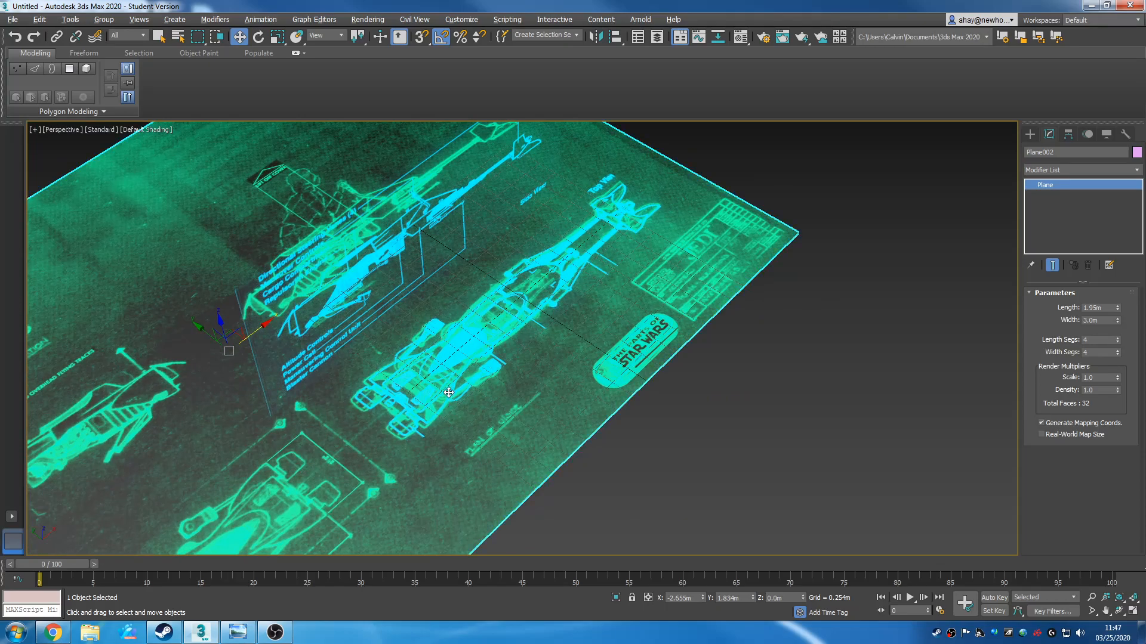
scroll(449, 397, "up", 3)
left_click_drag(150, 308, 164, 313)
scroll(516, 405, "down", 3)
middle_click_drag(601, 406, 452, 220, "alt")
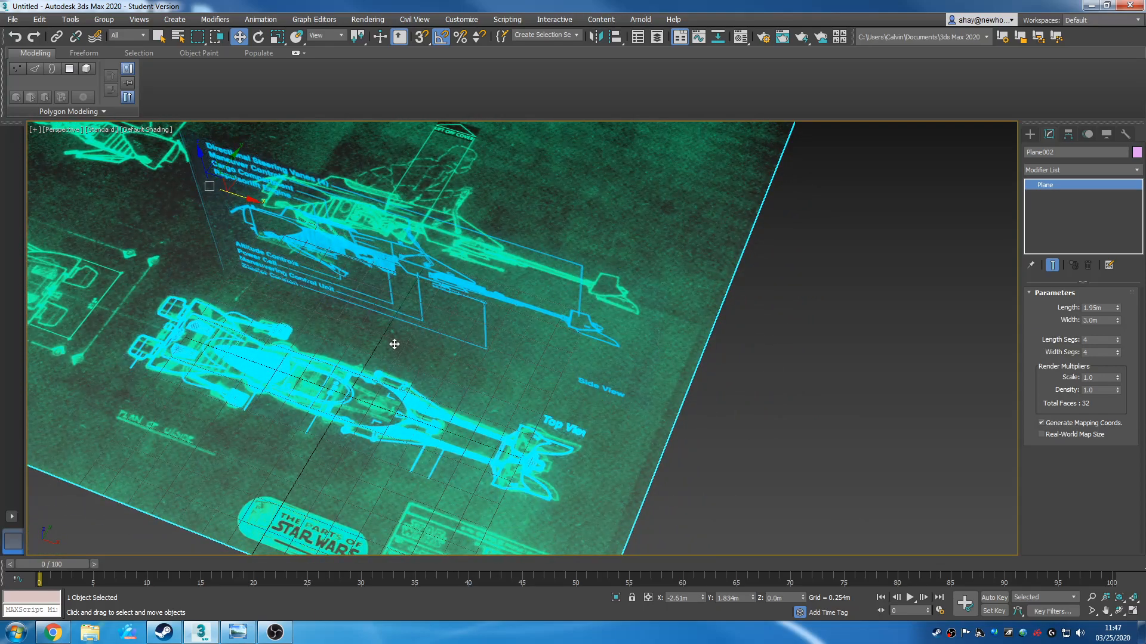
Move the green plane along the Y axis to about 1.80 m and compare it with the blue top and side views
left_click_drag(232, 158, 232, 163)
scroll(340, 358, "down", 6)
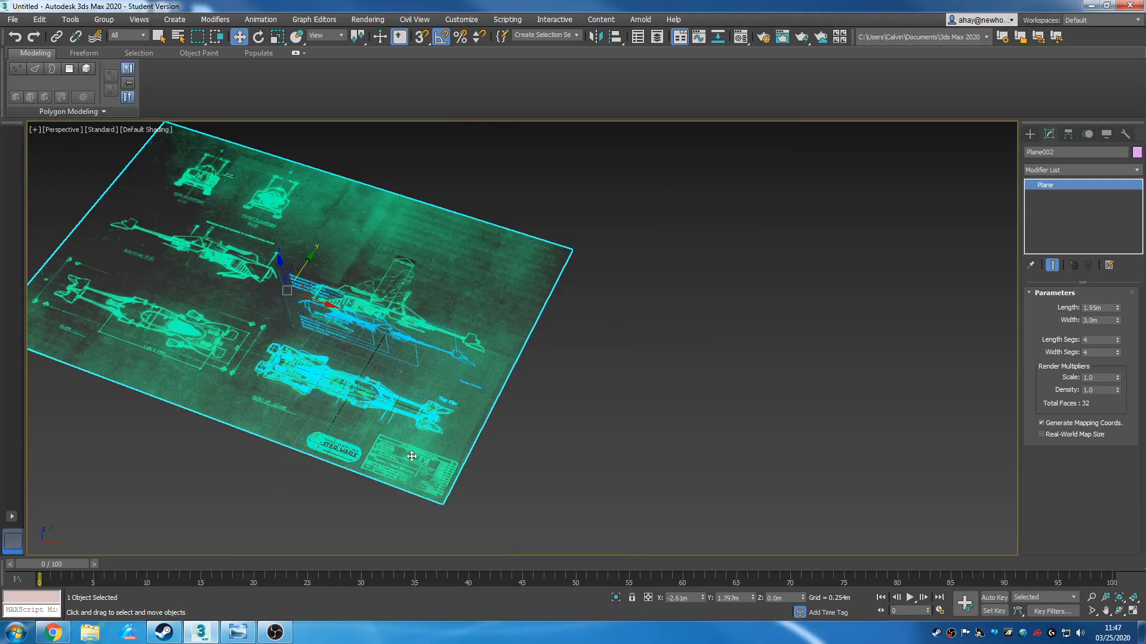
middle_click_drag(492, 456, 564, 437, "alt")
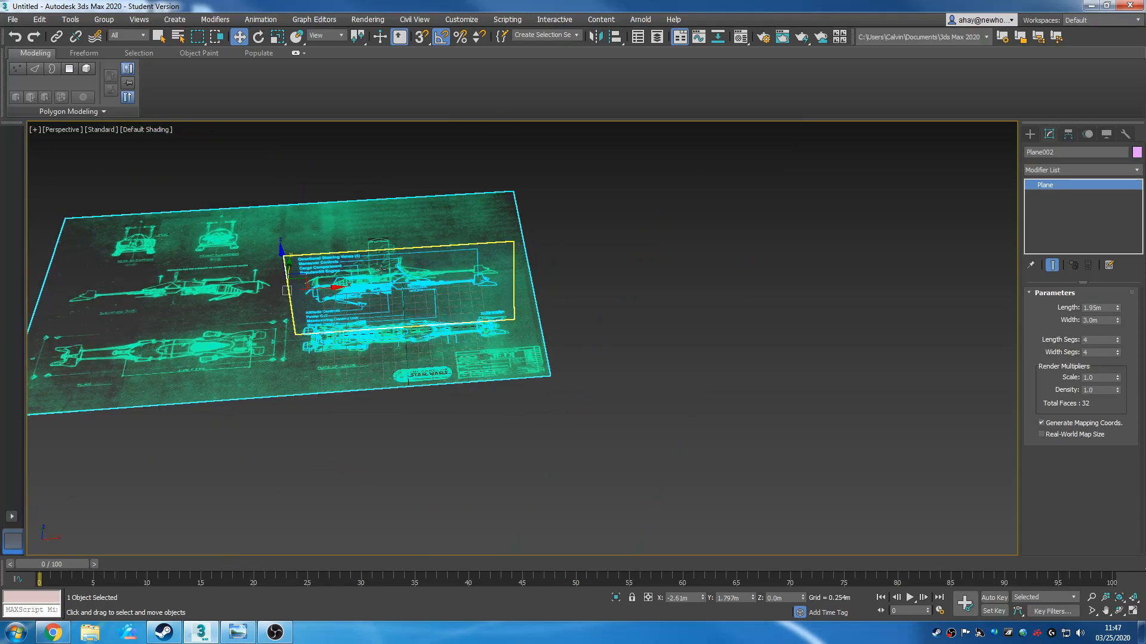
scroll(346, 299, "up", 3)
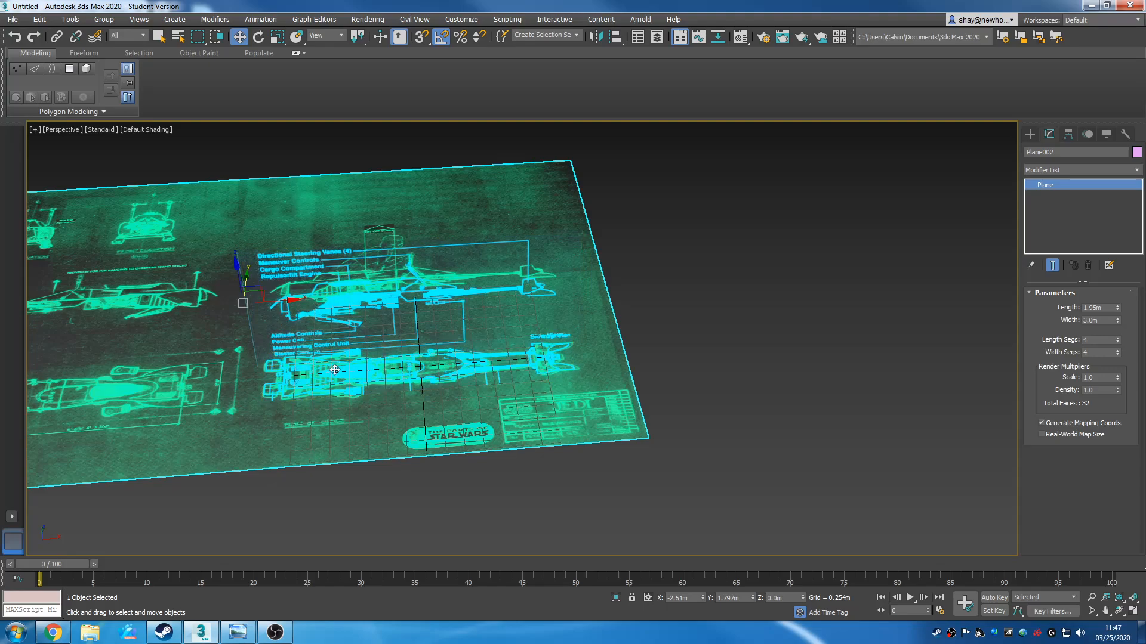
scroll(272, 307, "up", 2)
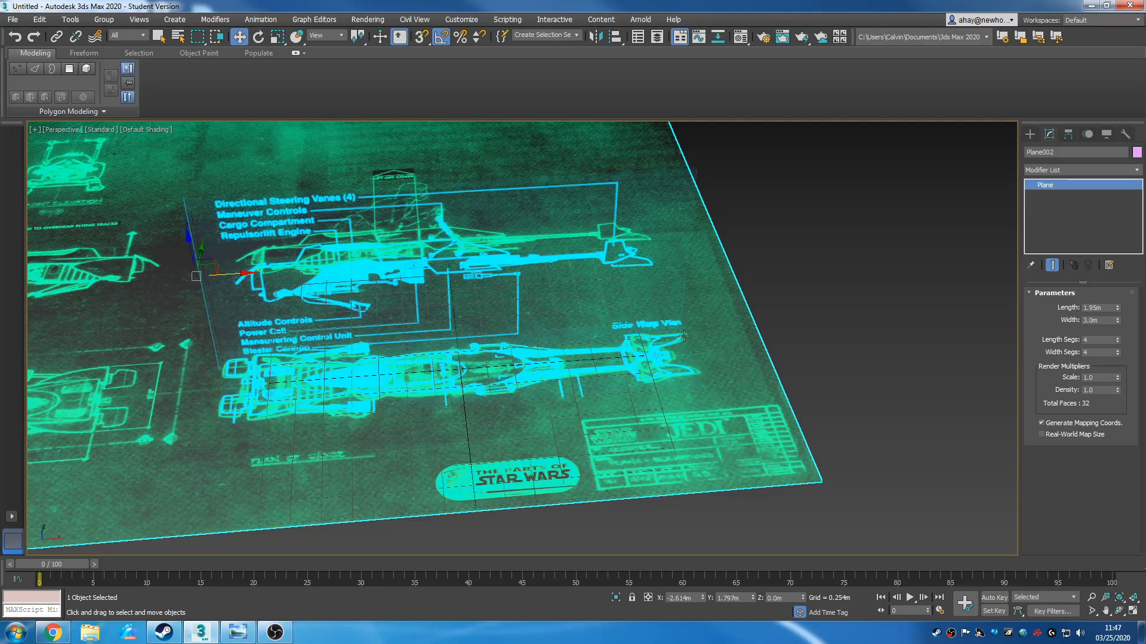
Deselect the green plane and examine how its underside plan overlaps the blue top view at both ends of the bike
left_click(780, 280)
scroll(686, 382, "down", 5)
scroll(645, 374, "up", 2)
scroll(644, 375, "up", 3)
scroll(645, 376, "down", 3)
scroll(644, 377, "up", 3)
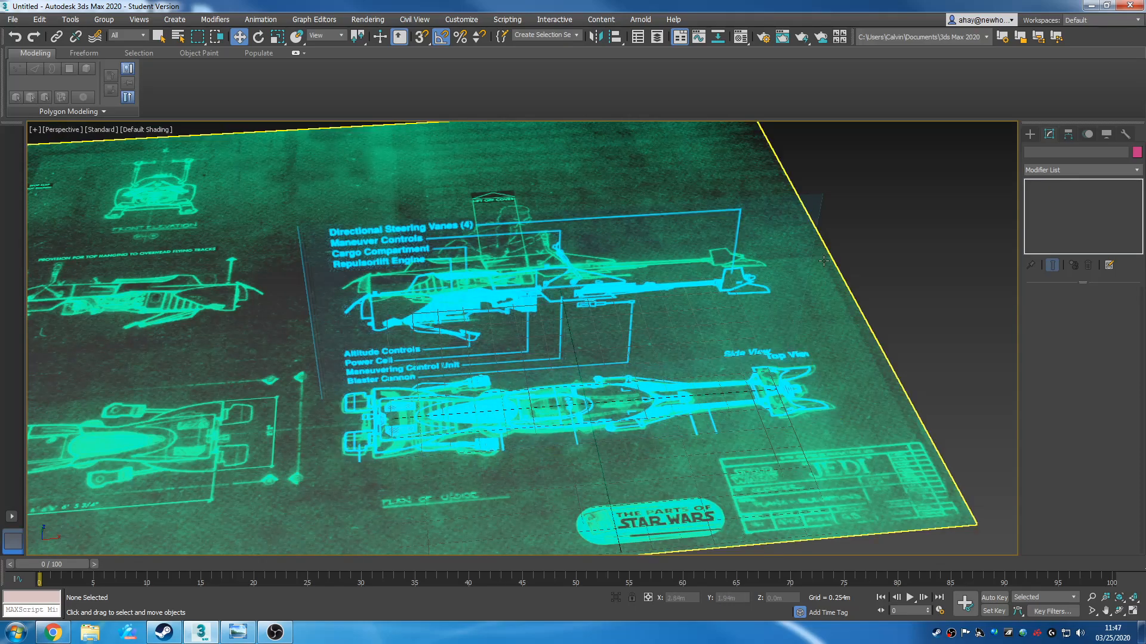
scroll(863, 438, "up", 3)
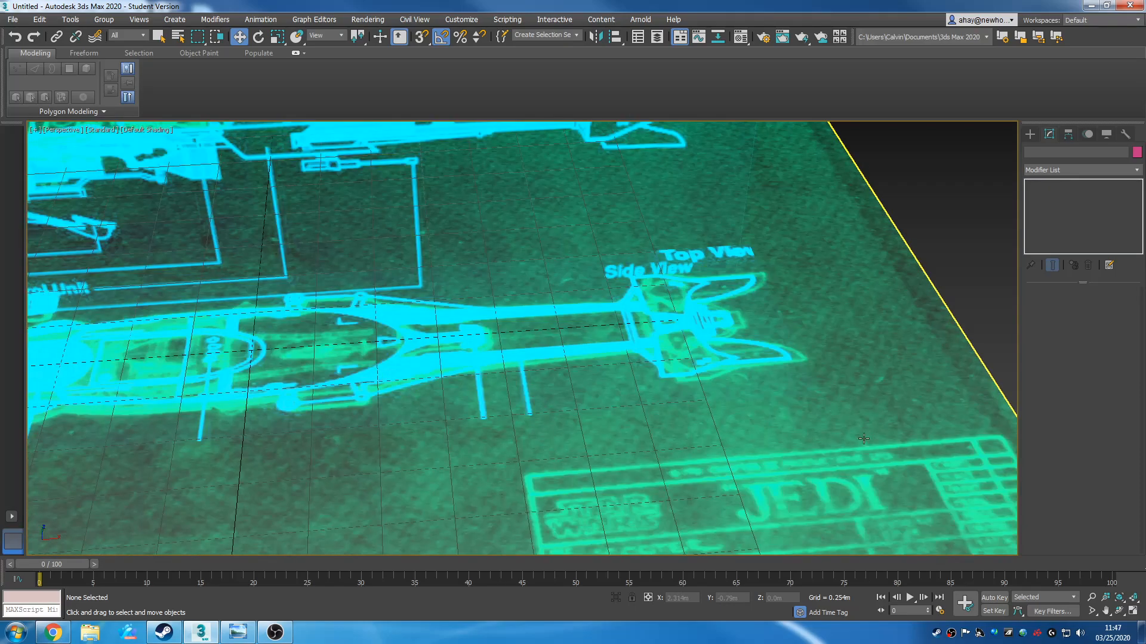
scroll(698, 429, "down", 2)
scroll(674, 410, "up", 3)
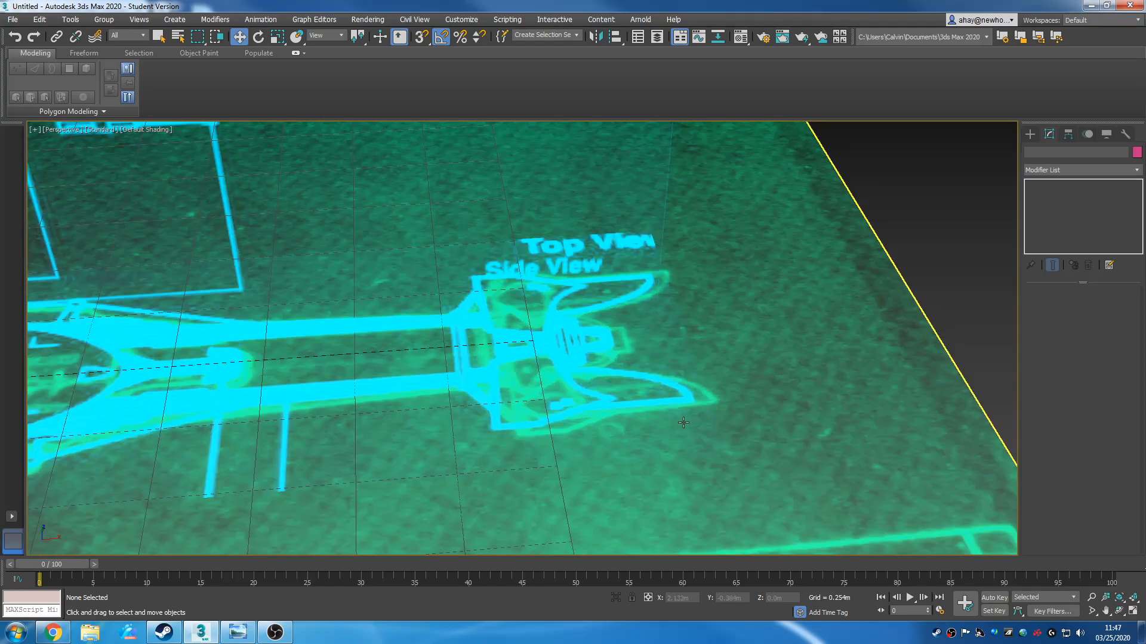
scroll(683, 422, "down", 4)
scroll(314, 479, "up", 2)
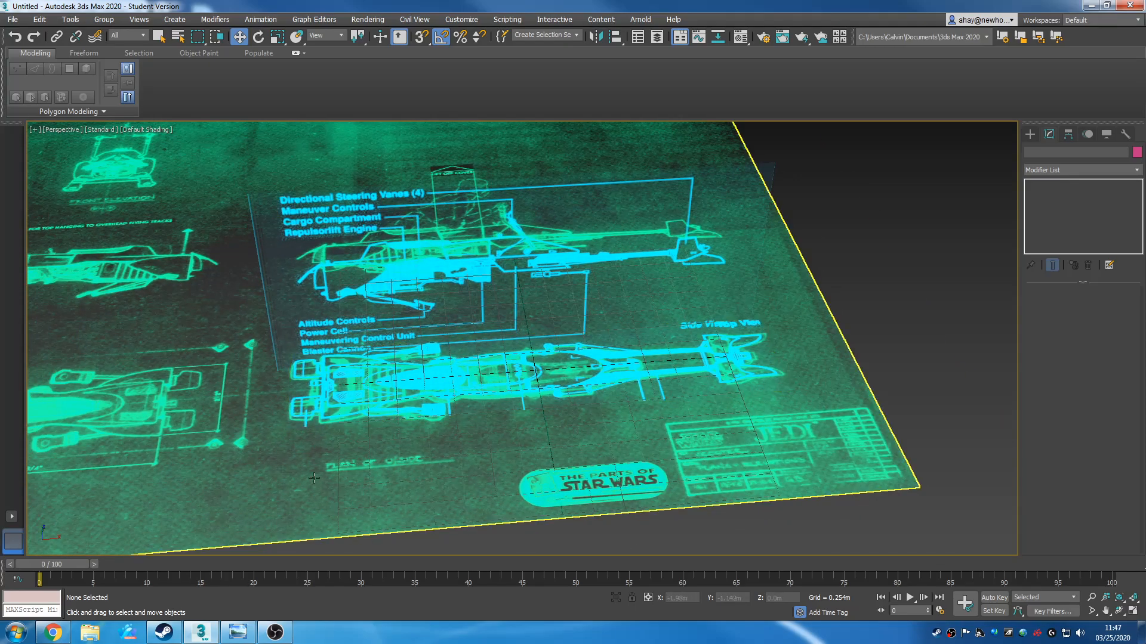
scroll(330, 449, "down", 5)
middle_click_drag(459, 506, 549, 286, "alt")
scroll(544, 485, "up", 5)
scroll(621, 343, "up", 4)
scroll(621, 348, "down", 4)
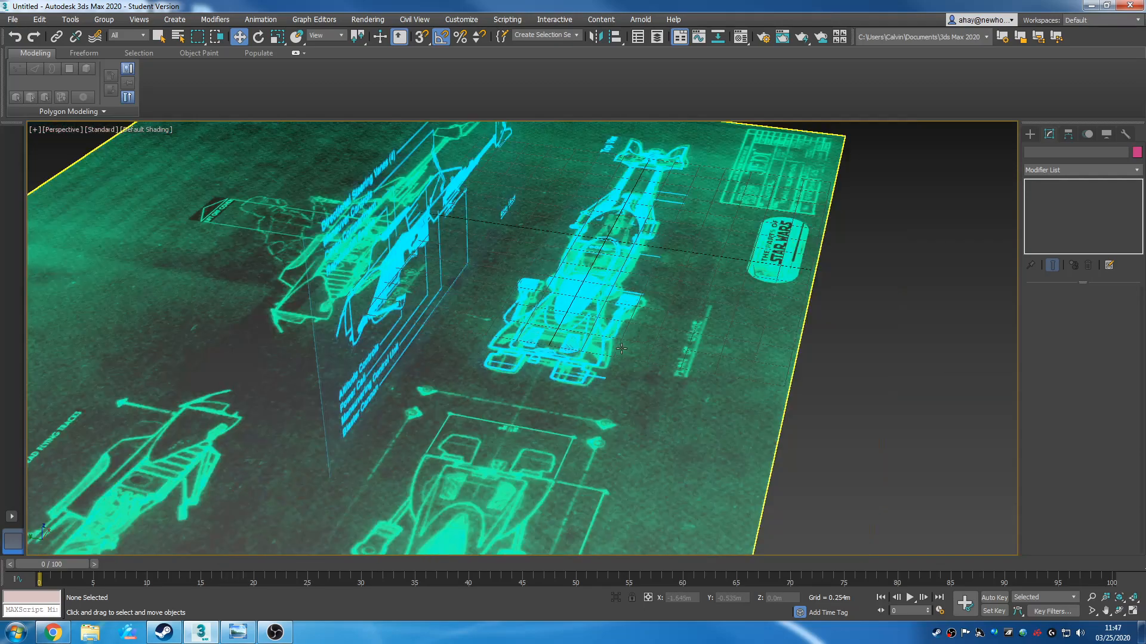
scroll(629, 366, "up", 3)
Reselect the green plane, adjust it along the Y axis to about 1.83 m over the blue top view, and clear the selection
left_click(630, 366)
scroll(681, 392, "down", 6)
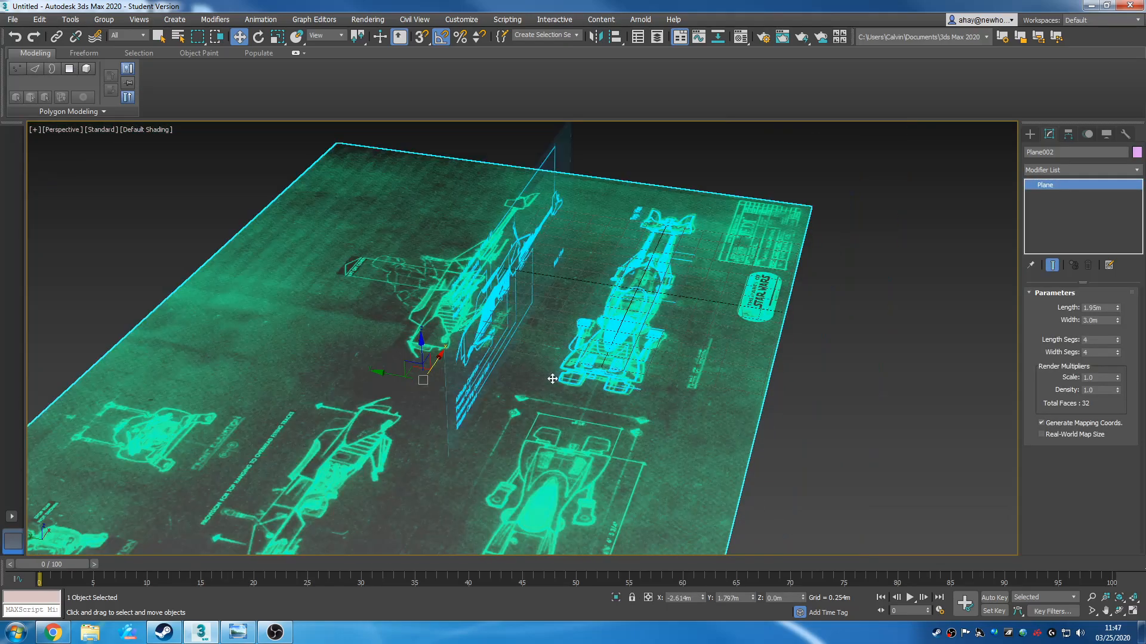
scroll(519, 364, "up", 2)
left_click_drag(324, 393, 319, 393)
scroll(611, 196, "up", 5)
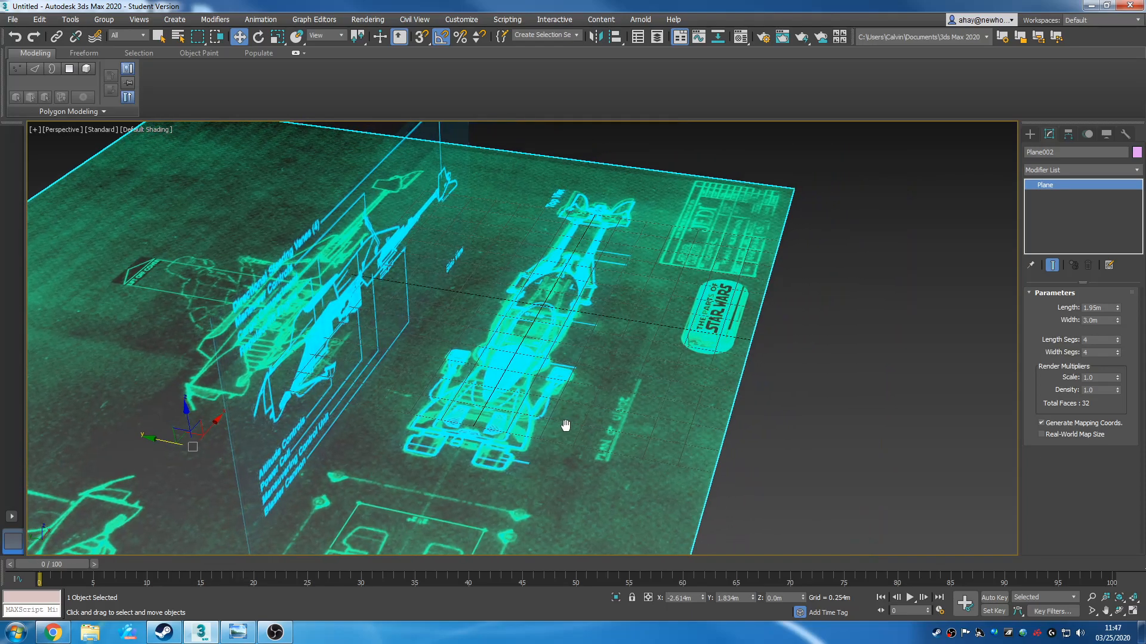
scroll(568, 402, "down", 6)
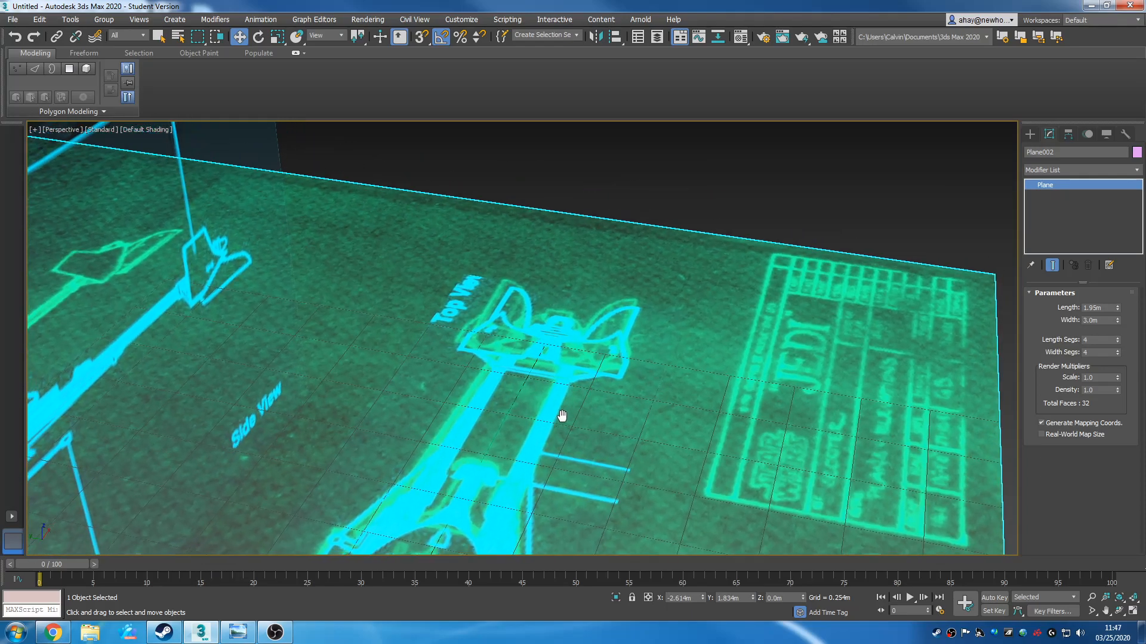
scroll(595, 412, "down", 3)
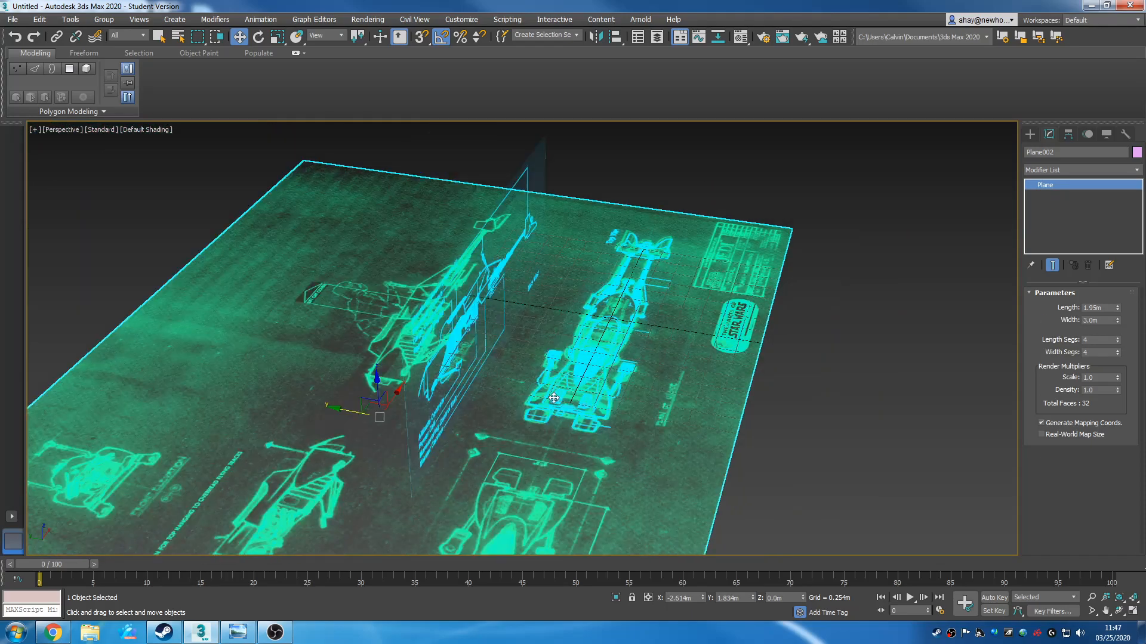
left_click_drag(341, 413, 341, 411)
left_click(808, 416)
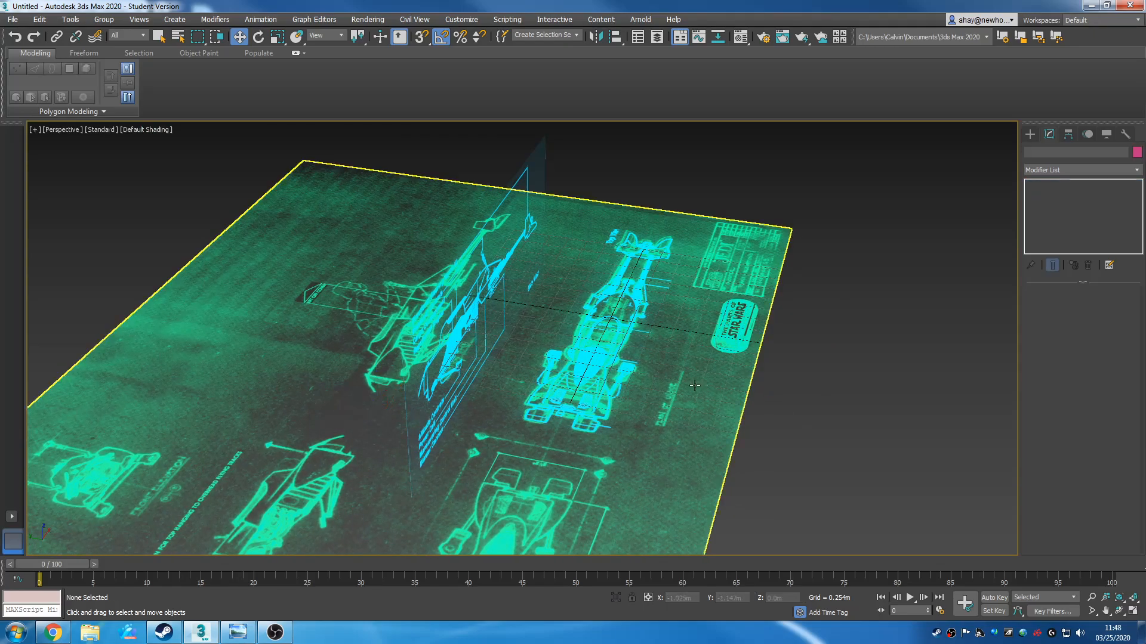
Inspect the overlaid blueprints from several angles and select the upright blue side-view plane
scroll(663, 362, "up", 4)
scroll(699, 392, "down", 7)
middle_click_drag(717, 412, 486, 402, "alt")
scroll(517, 390, "up", 5)
scroll(517, 390, "down", 5)
scroll(403, 296, "up", 3)
middle_click_drag(403, 296, 646, 324, "alt")
left_click_drag(499, 246, 587, 289)
middle_click_drag(691, 321, 810, 344, "alt")
scroll(669, 397, "up", 3)
scroll(675, 401, "down", 3)
scroll(624, 489, "up", 5)
scroll(624, 489, "down", 5)
scroll(603, 424, "up", 3)
middle_click_drag(579, 412, 632, 443, "alt")
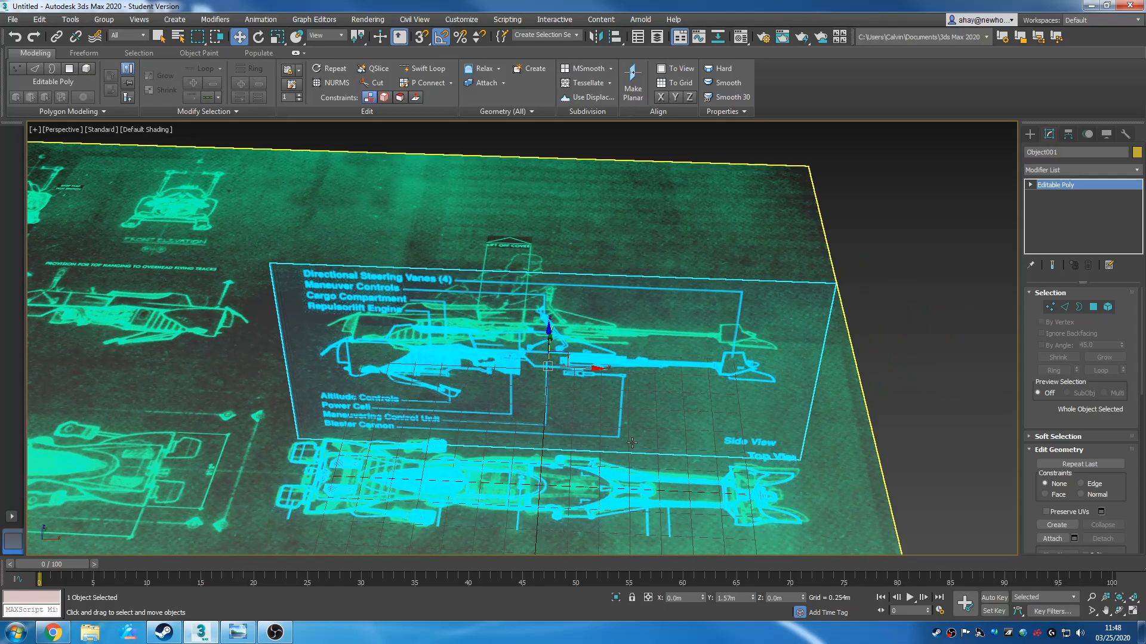
Examine from several angles how the green blueprint plane lines up with the blue top and side views
scroll(623, 405, "down", 5)
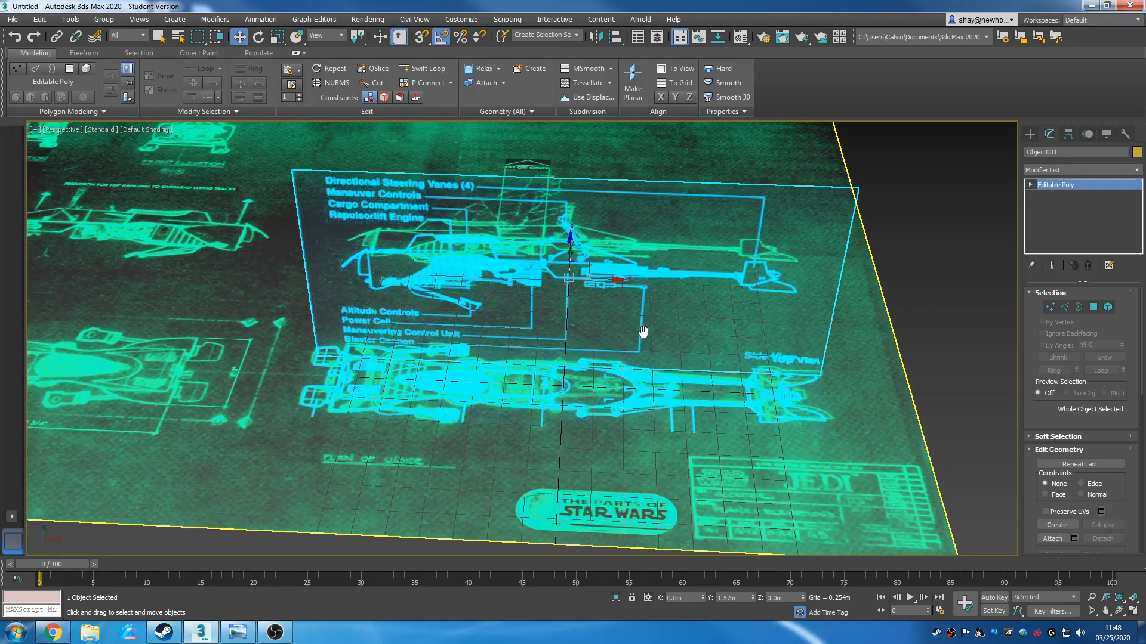
scroll(782, 357, "up", 5)
middle_click_drag(483, 365, 635, 387)
scroll(497, 293, "down", 3)
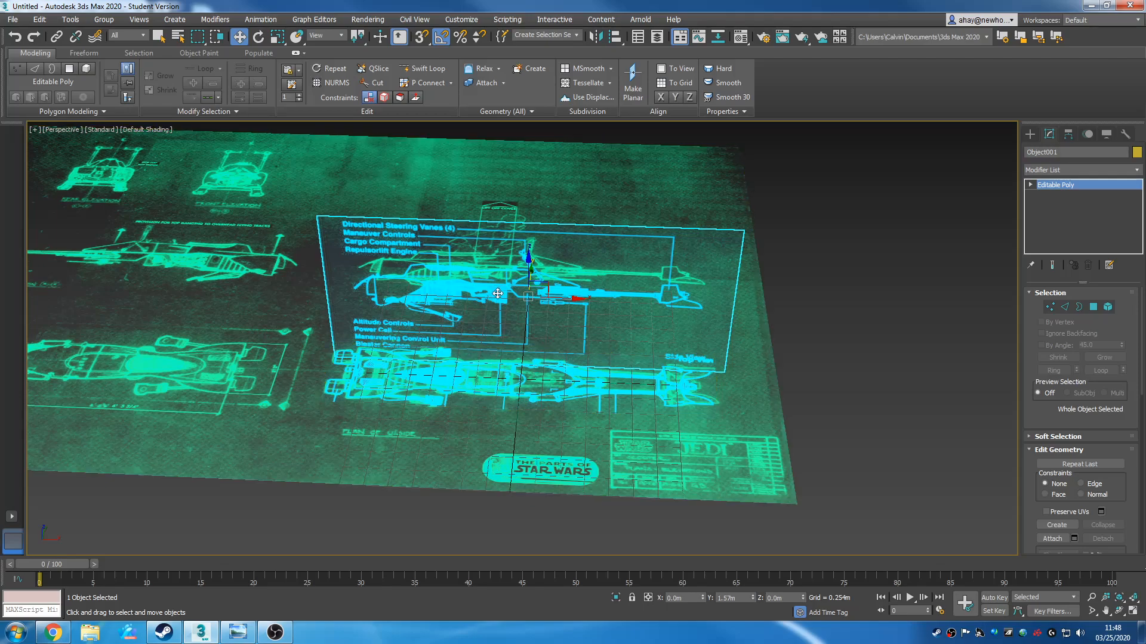
middle_click_drag(622, 314, 537, 325, "alt")
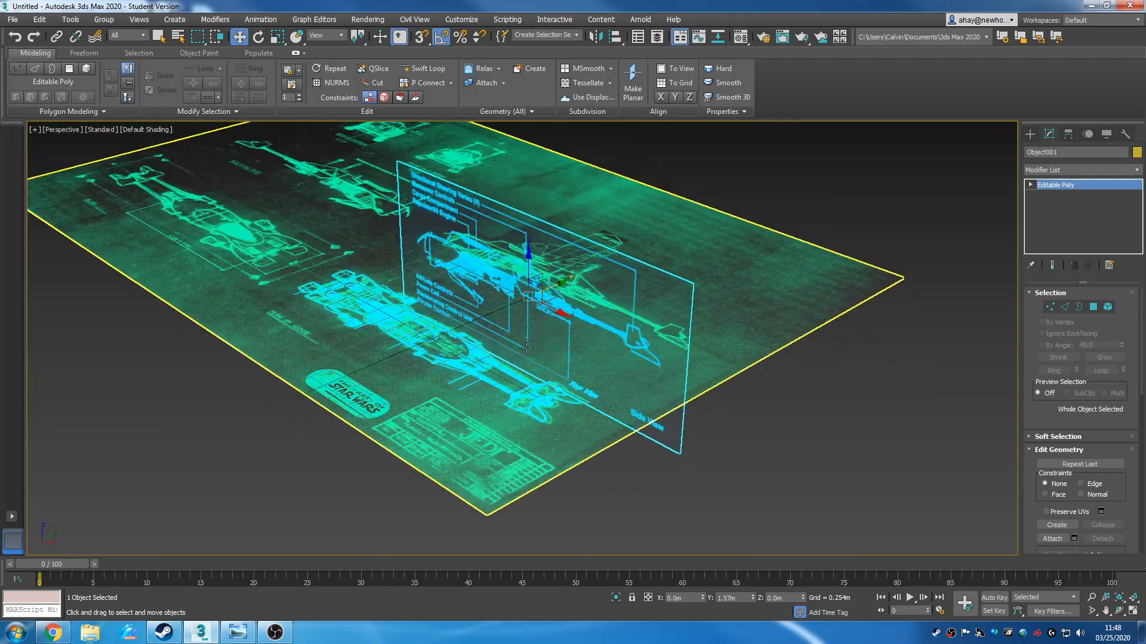
scroll(458, 343, "up", 3)
middle_click_drag(459, 343, 500, 346)
scroll(559, 342, "down", 3)
middle_click_drag(543, 305, 535, 360, "alt")
scroll(686, 269, "down", 5)
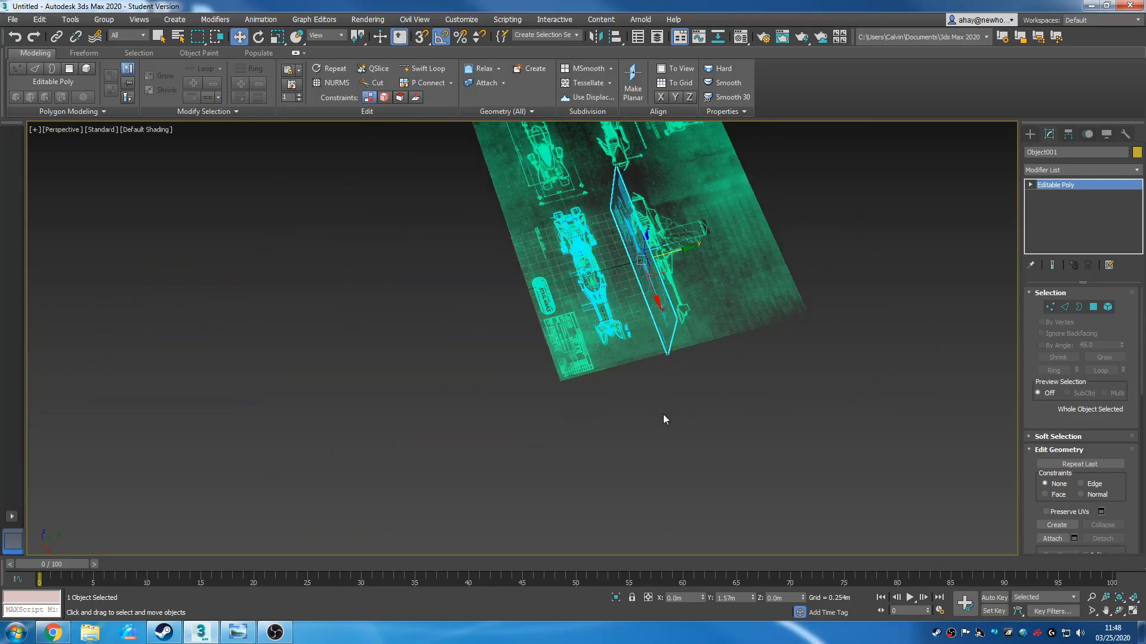
Select the green blueprint plane and hide all the unselected objects
left_click(602, 359)
right_click(600, 357)
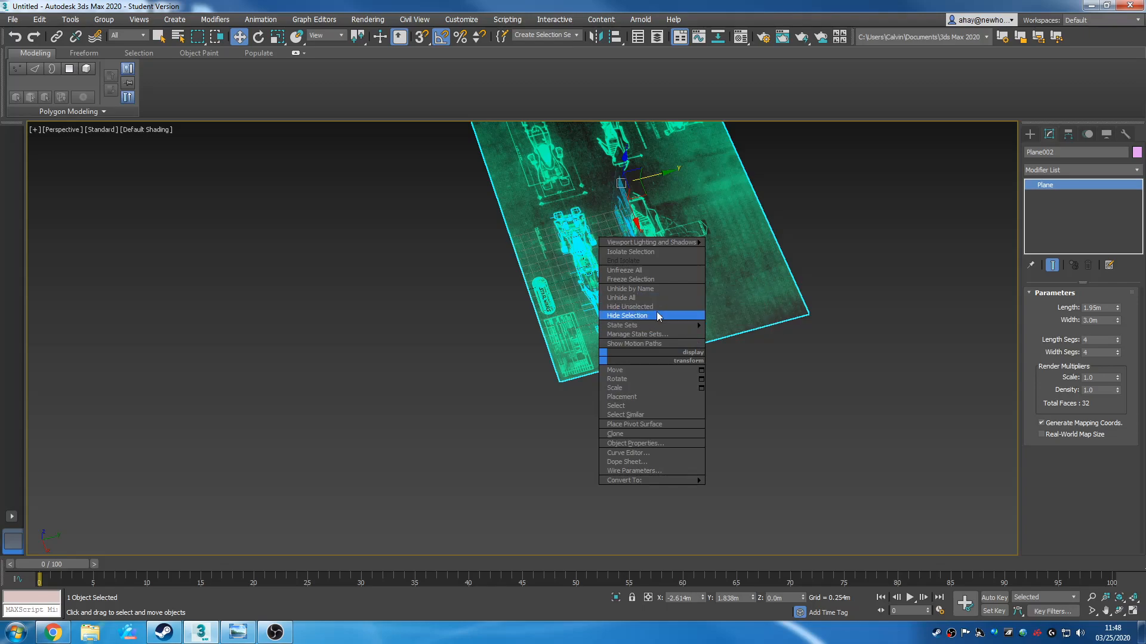
left_click(630, 308)
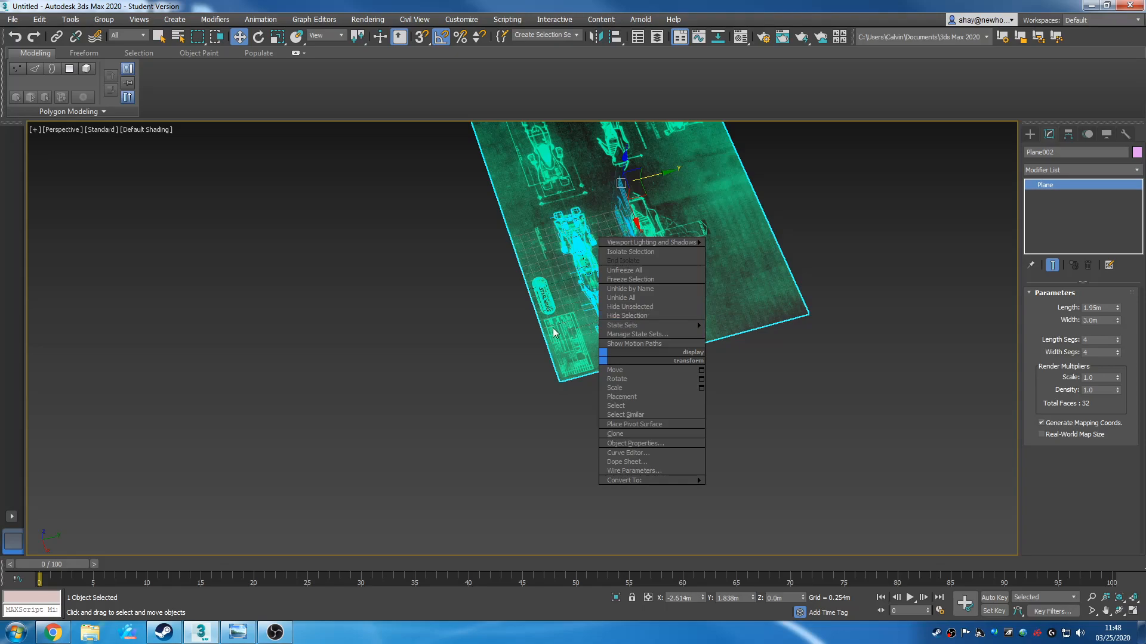
right_click(586, 348)
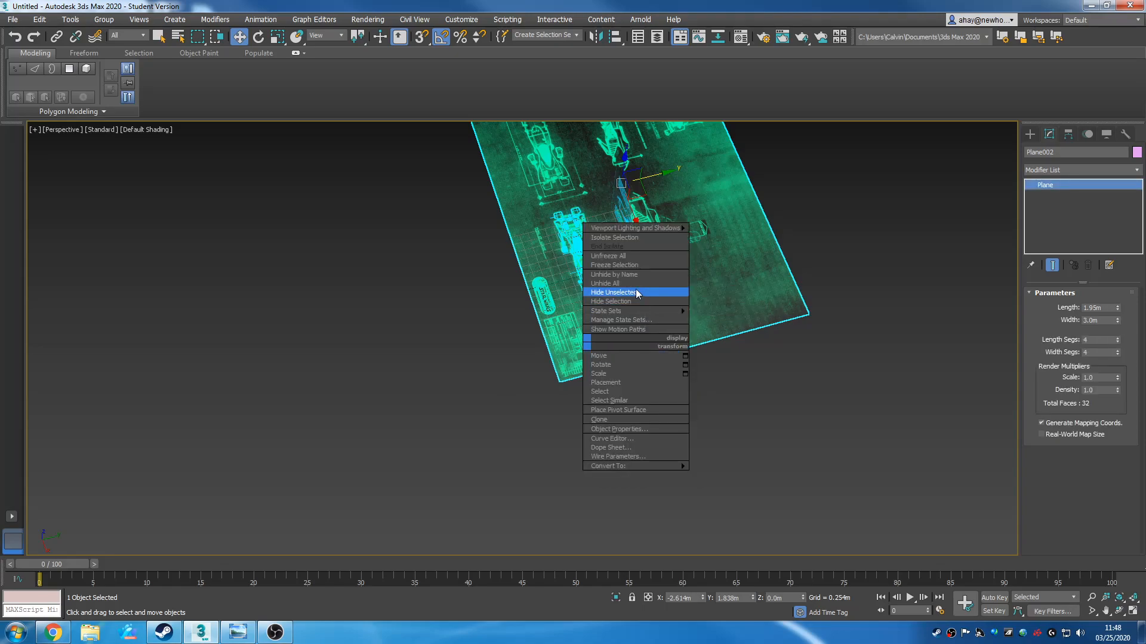
left_click(635, 289)
Reduce the green plane's length and width segments to 1 each
middle_click_drag(706, 326, 631, 377)
left_click(669, 403)
left_click(630, 342)
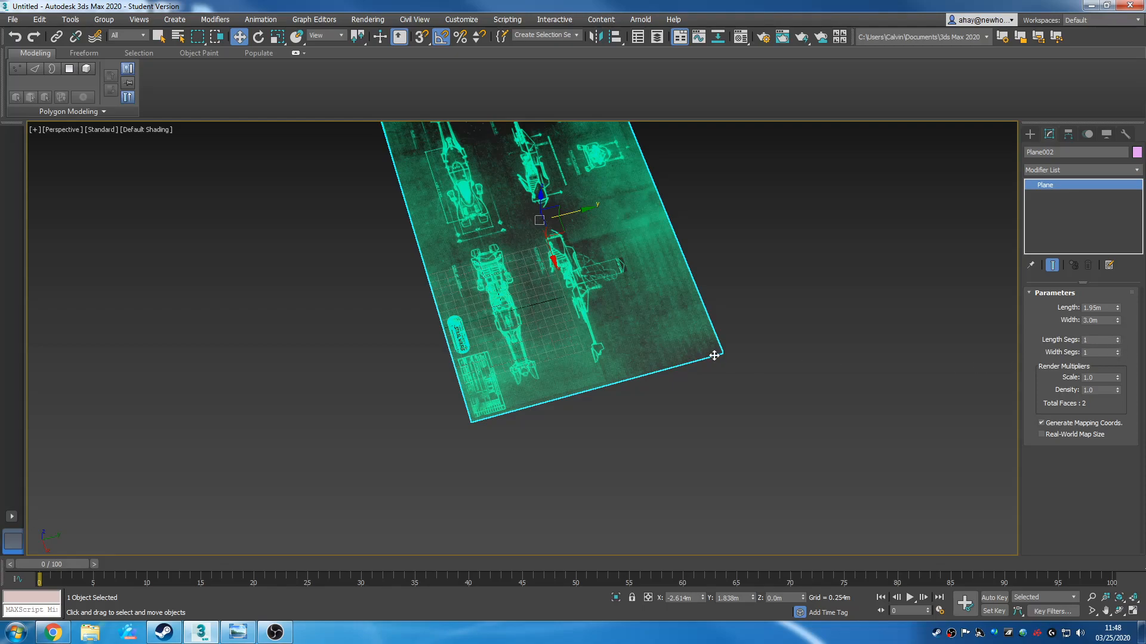
Convert the green blueprint plane to an Editable Poly
middle_click_drag(714, 356, 646, 448)
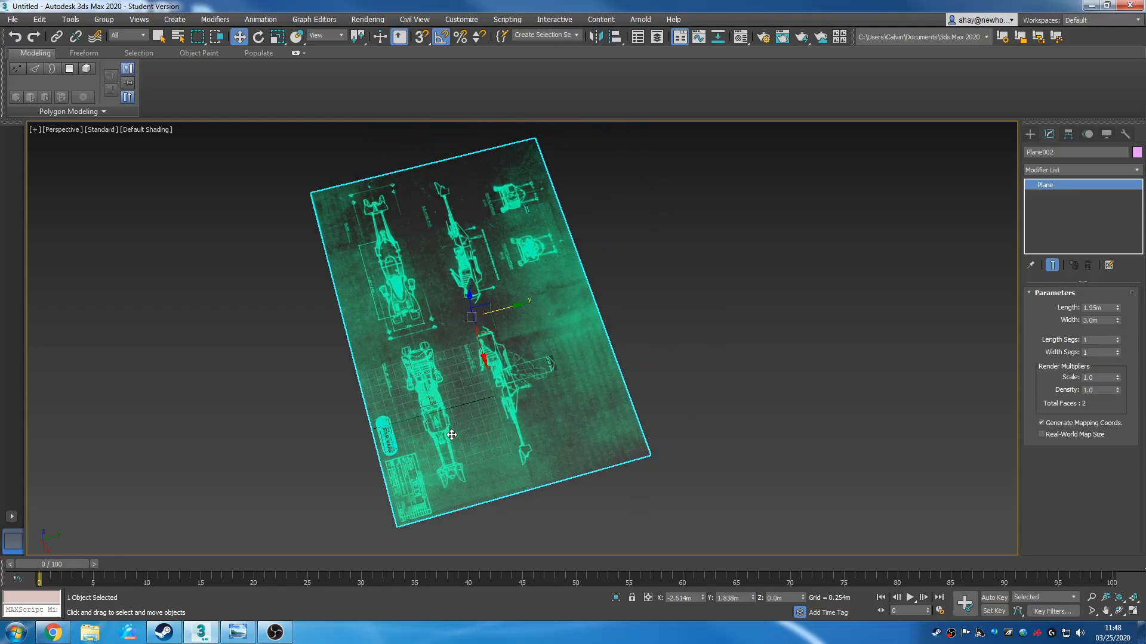
right_click(484, 380)
mouse_move(520, 499)
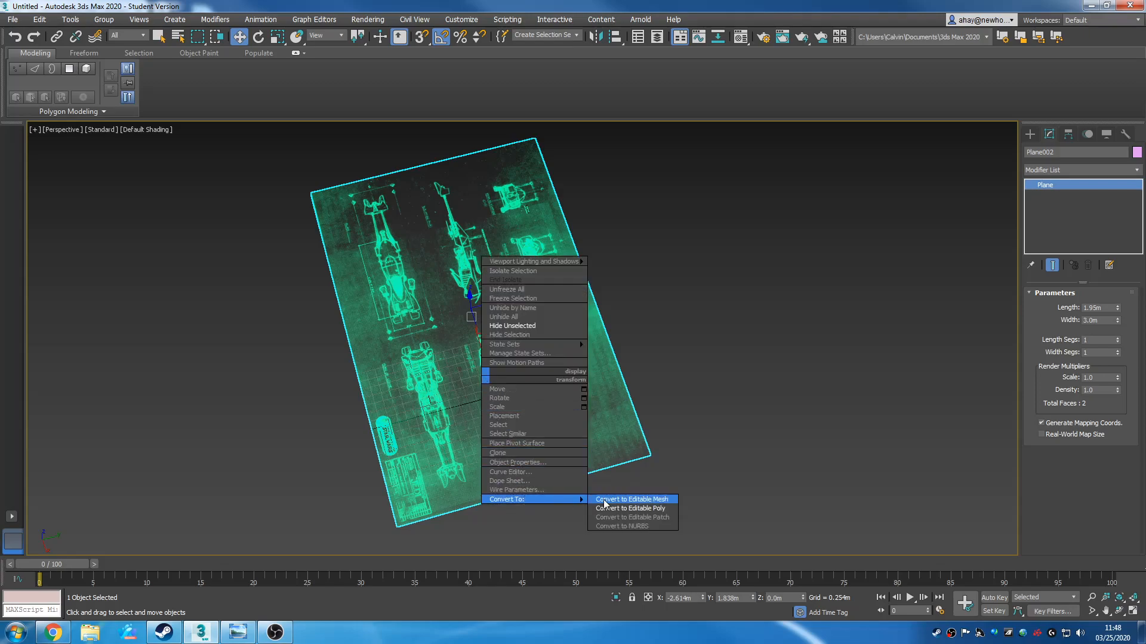
left_click(653, 509)
Examine the layout of the plan and side drawings on the green plane up close
mouse_move(490, 336)
middle_mouse_down("alt")
mouse_move(465, 320)
mouse_move(480, 337)
middle_mouse_up("alt")
scroll(481, 337, "up", 5)
middle_click_drag(489, 388, 472, 382, "alt")
mouse_move(489, 388)
middle_mouse_down()
mouse_move(457, 406)
mouse_move(457, 392)
mouse_move(496, 391)
middle_mouse_up()
scroll(474, 384, "up", 2)
scroll(490, 383, "down", 4)
scroll(507, 396, "up", 3)
scroll(516, 378, "up", 4)
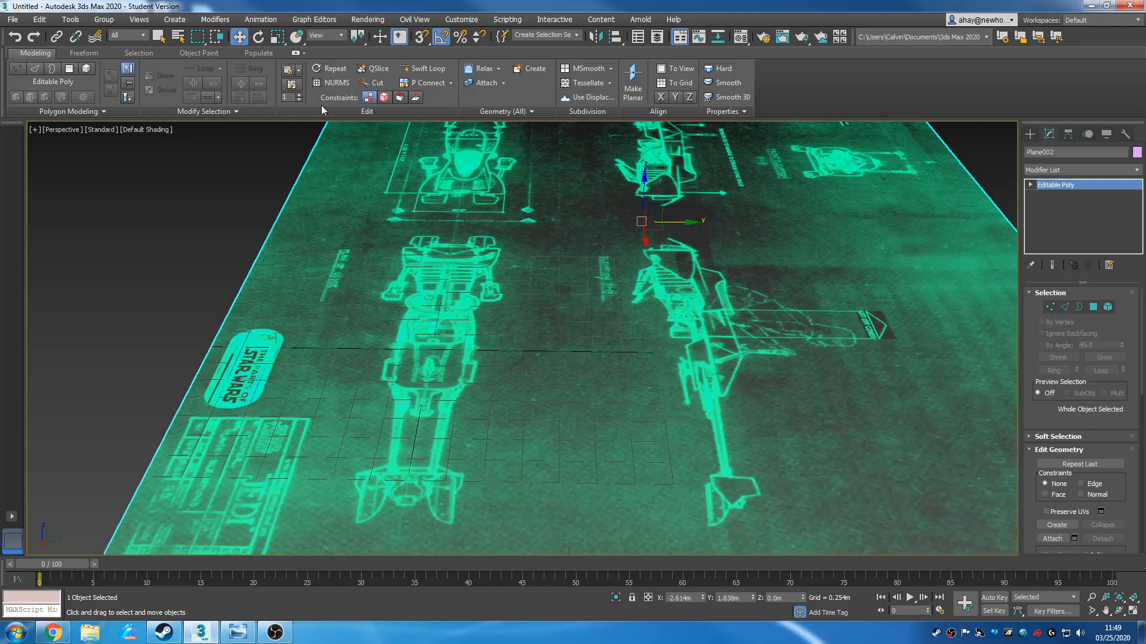
left_click(423, 68)
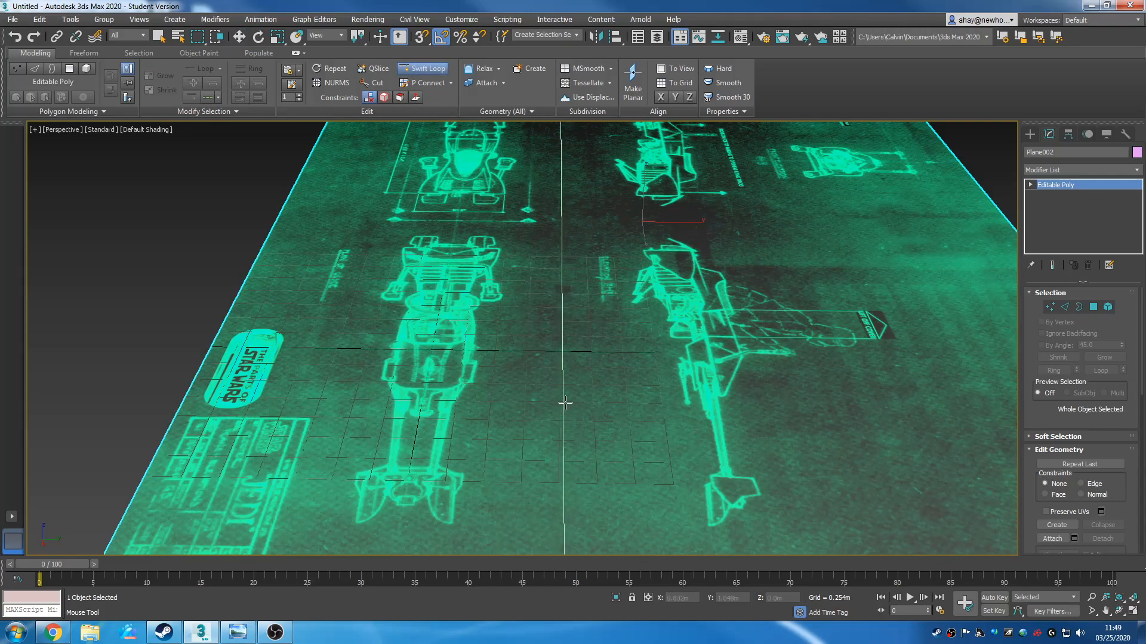
scroll(537, 388, "down", 6)
scroll(515, 361, "up", 1)
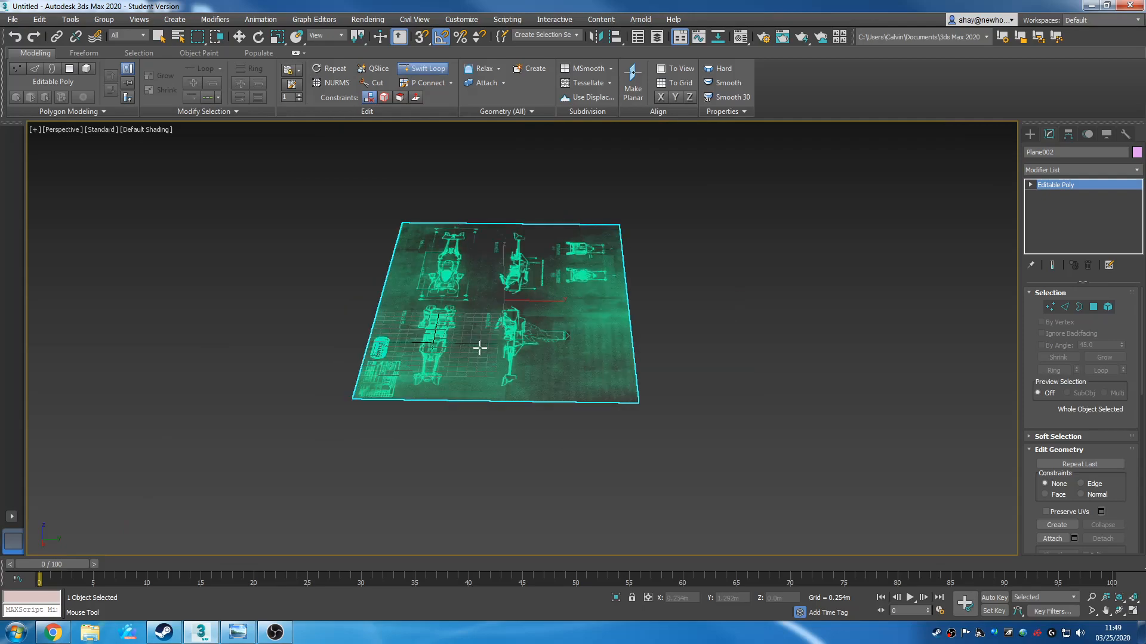
key("w")
left_click_drag(519, 489, 509, 200)
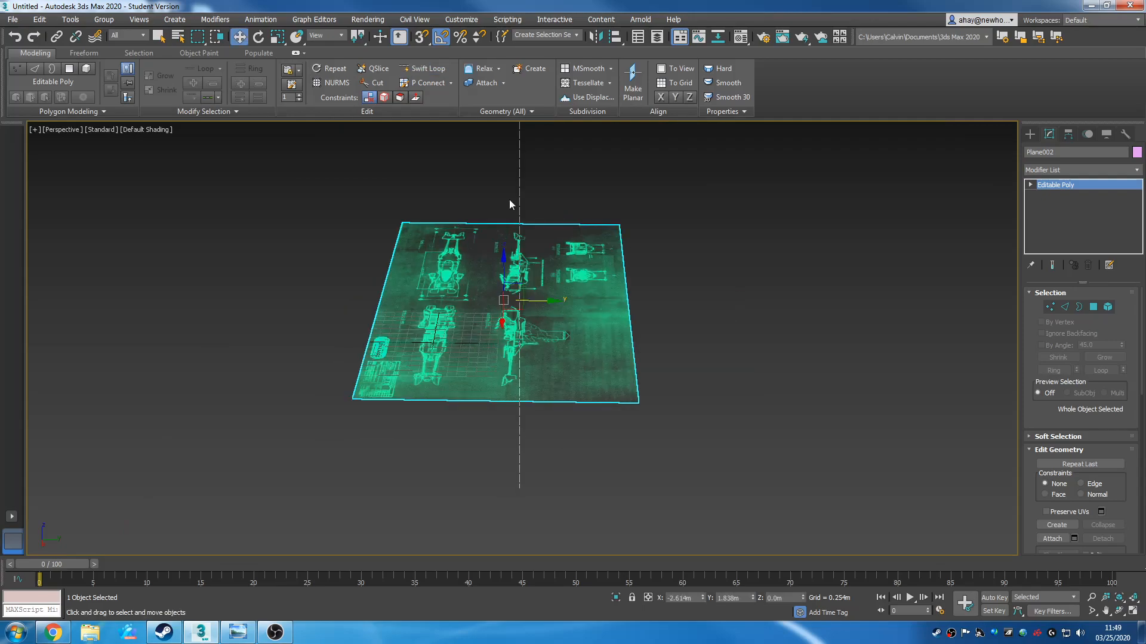
left_click(1063, 306)
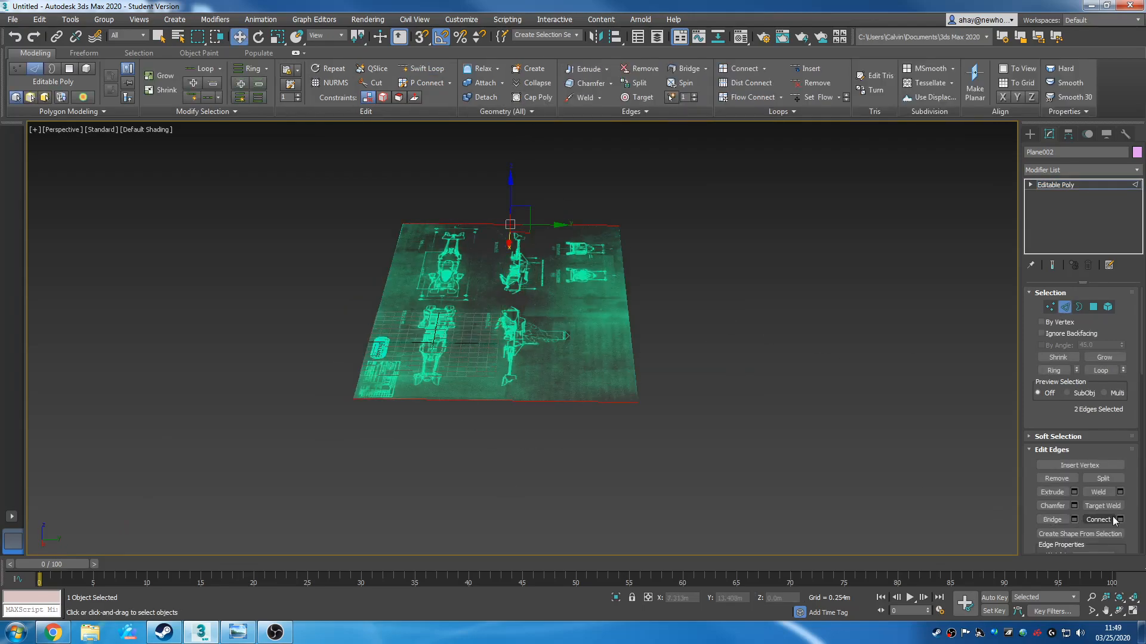
left_click(1120, 520)
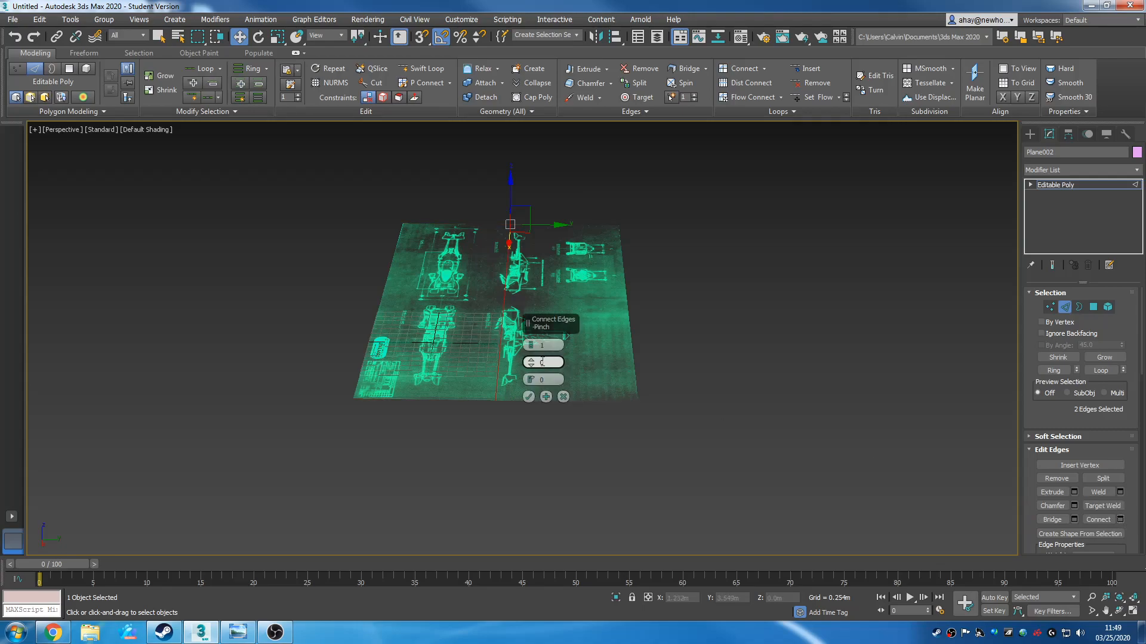
mouse_move(531, 345)
left_mouse_down()
mouse_move(538, 295)
mouse_move(530, 345)
left_mouse_up()
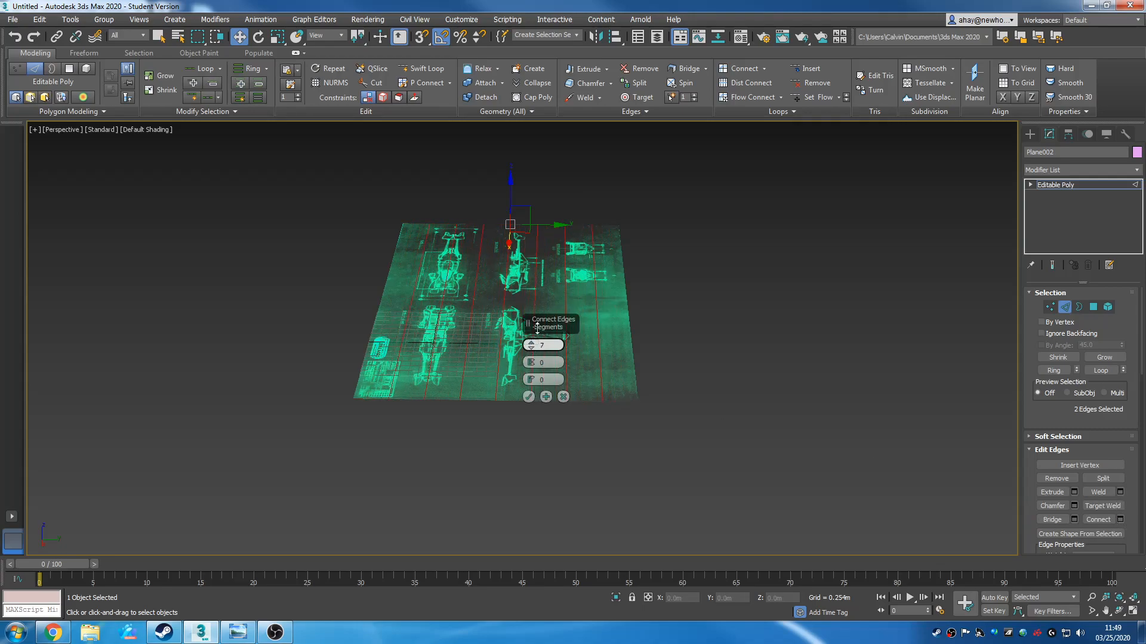
left_click(531, 361)
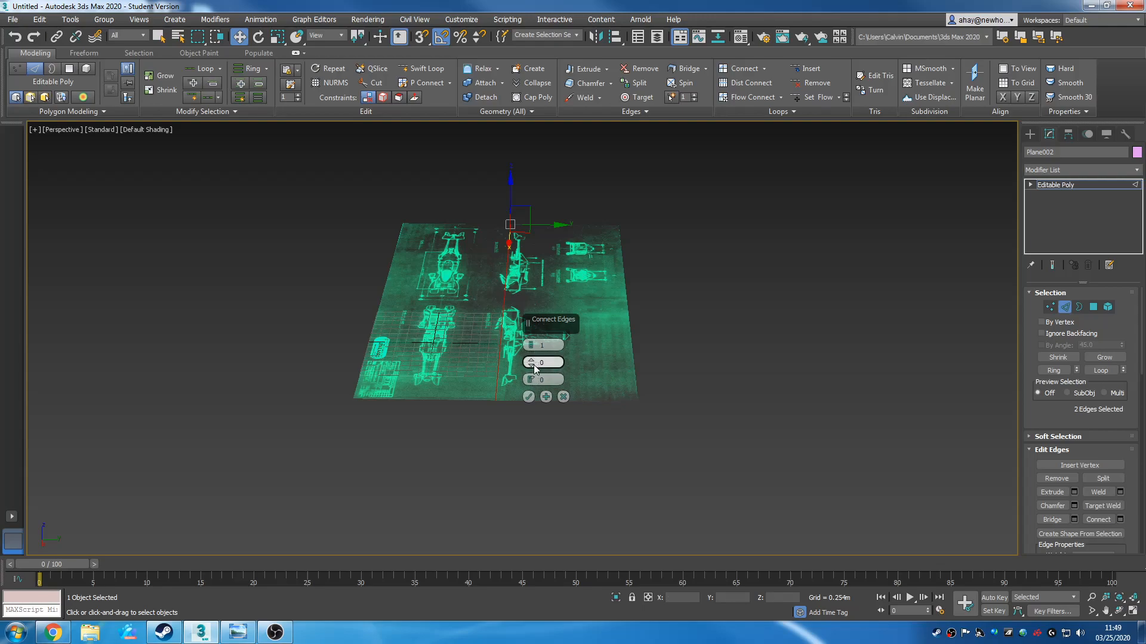
left_click_drag(535, 382, 513, 278)
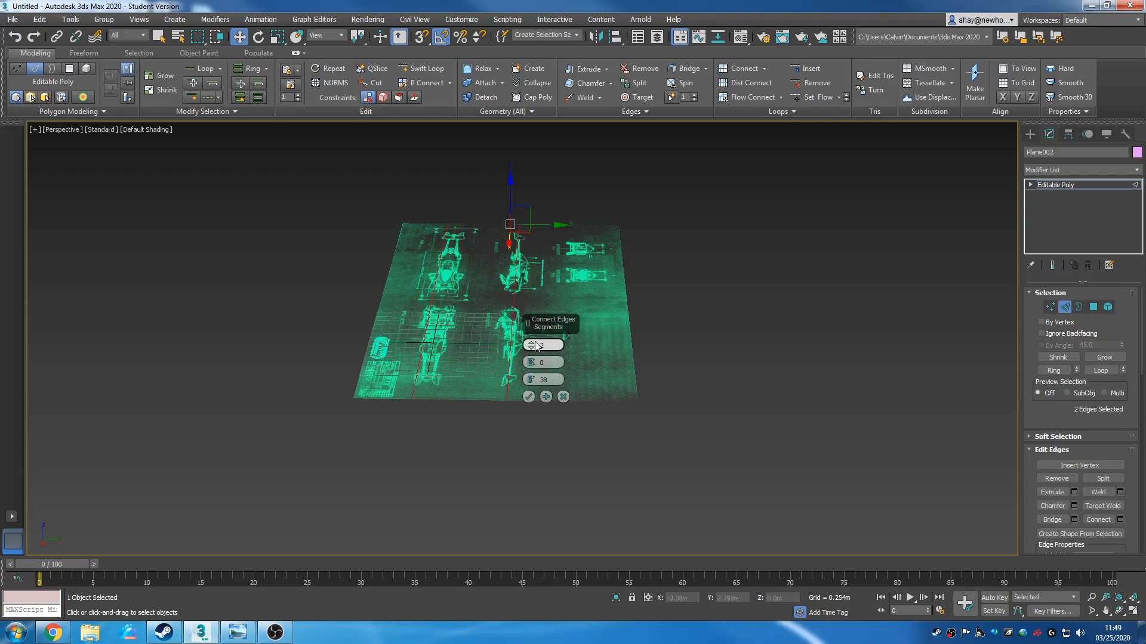
left_click(563, 397)
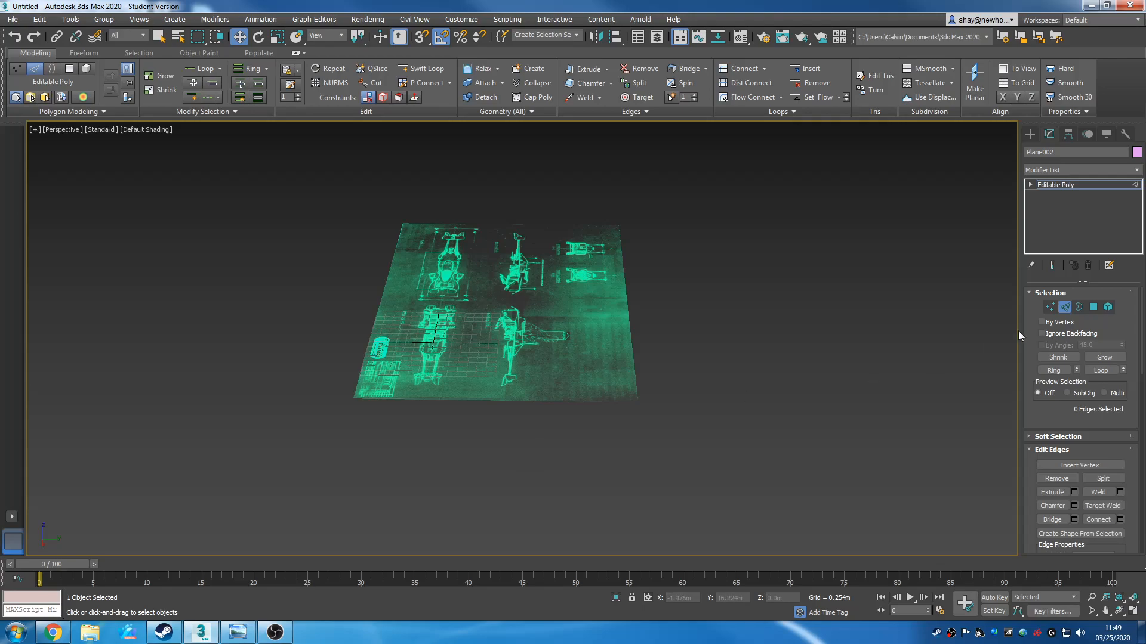
Insert lengthwise Swift Loop edge loops on the blueprint plane along both long sides of the plan drawings
middle_click_drag(644, 299, 731, 344)
scroll(701, 403, "up", 2)
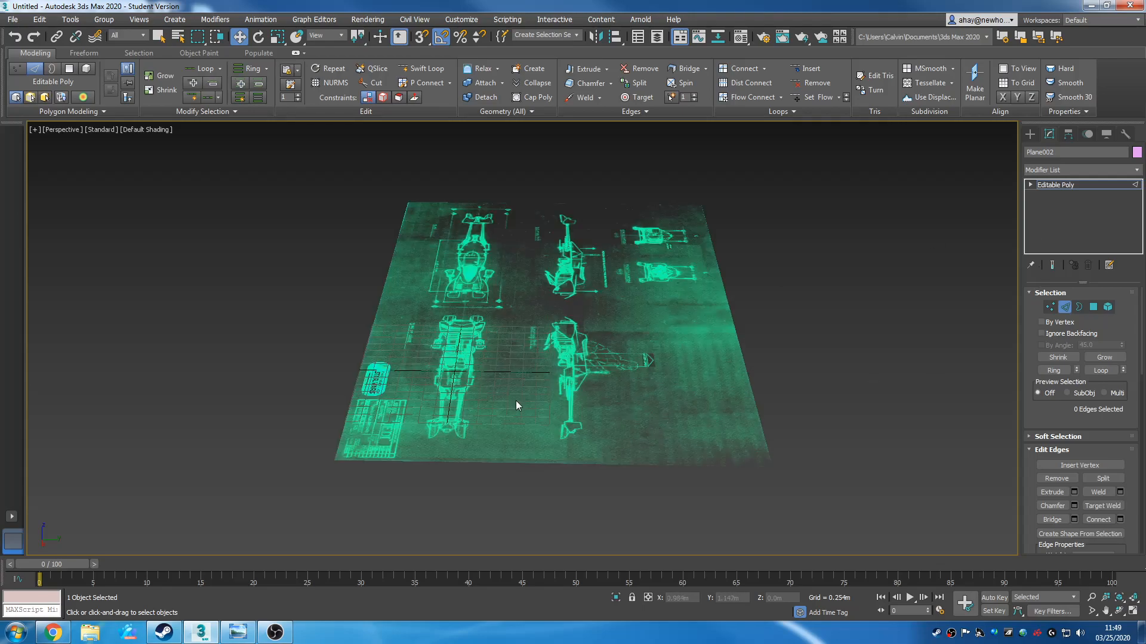
scroll(516, 399, "up", 2)
middle_click_drag(554, 386, 601, 384)
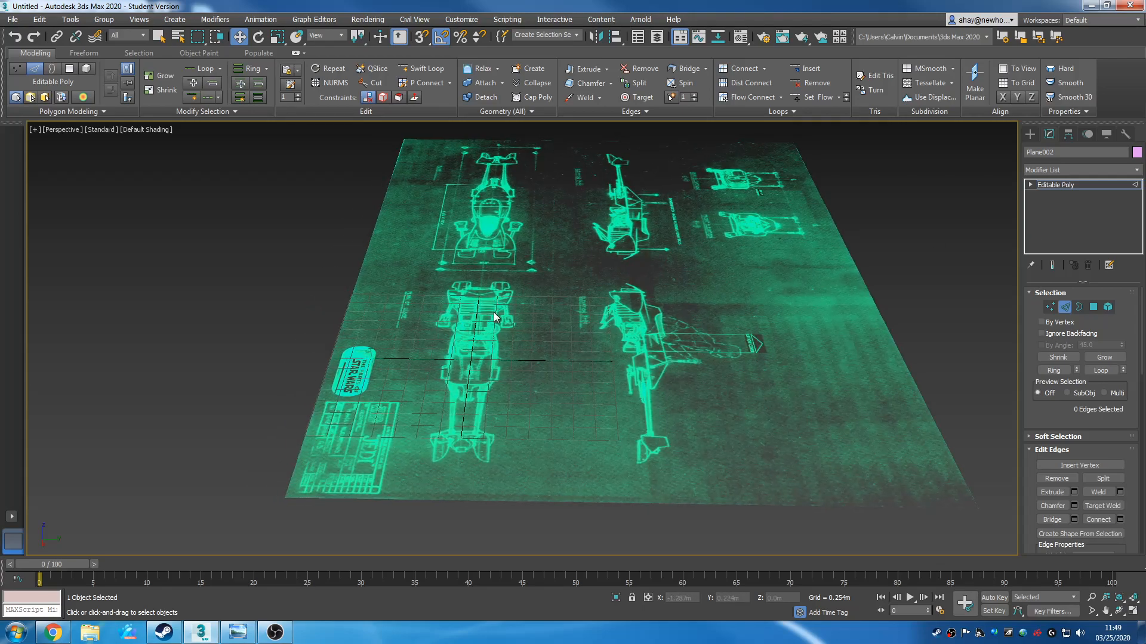
scroll(500, 333, "up", 2)
left_click(421, 69)
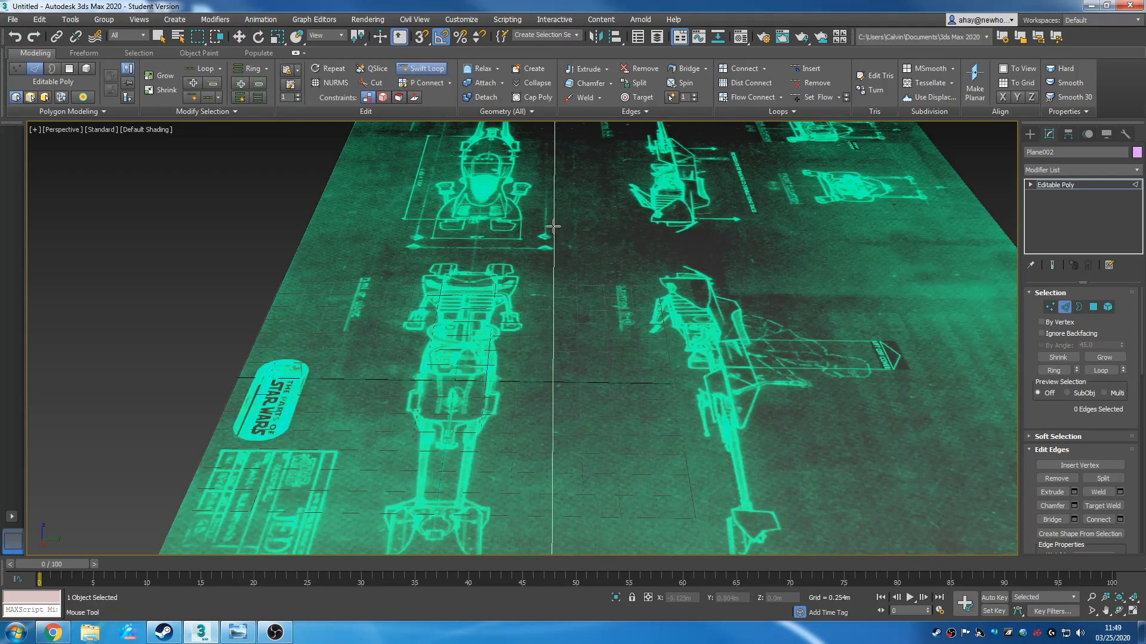
scroll(567, 327, "down", 5)
scroll(555, 335, "up", 5)
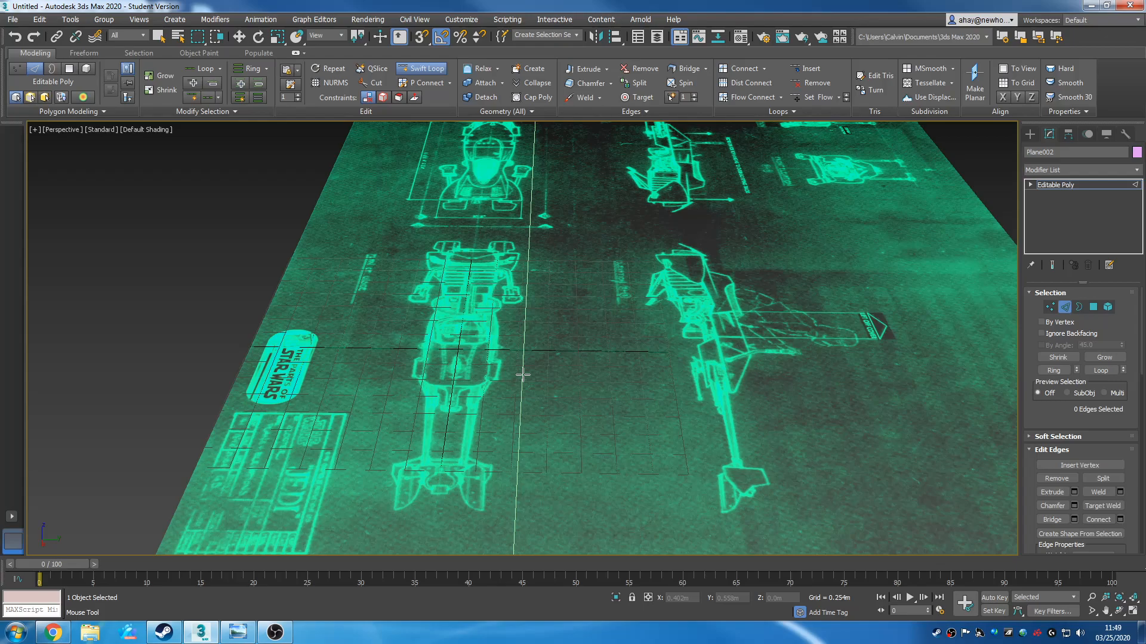
left_click(522, 374)
scroll(537, 364, "down", 5)
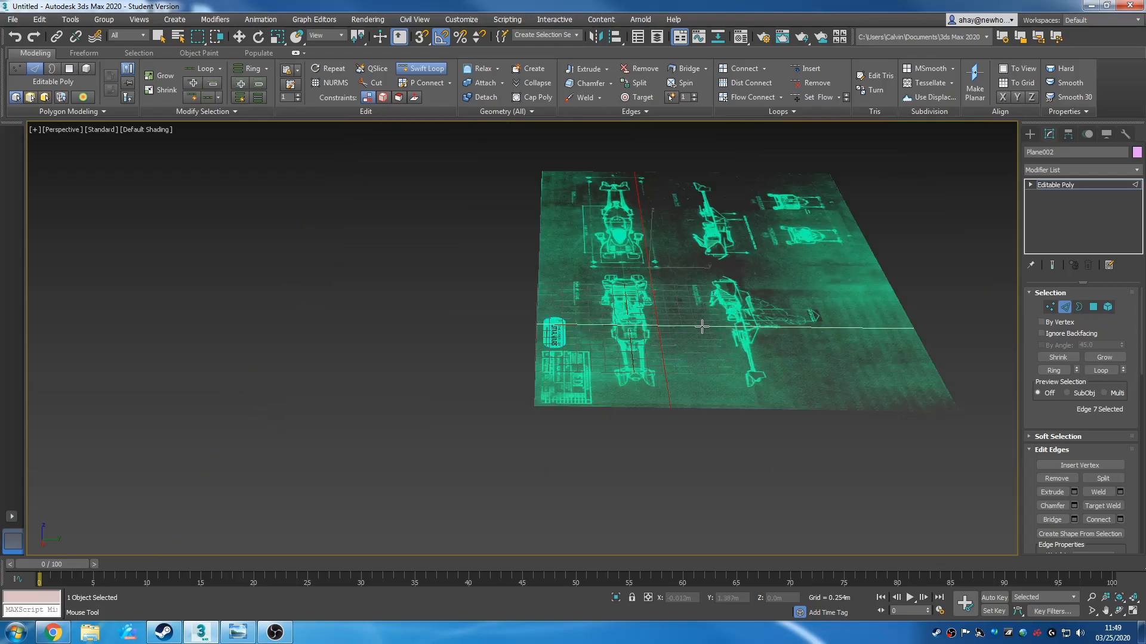
scroll(597, 339, "up", 5)
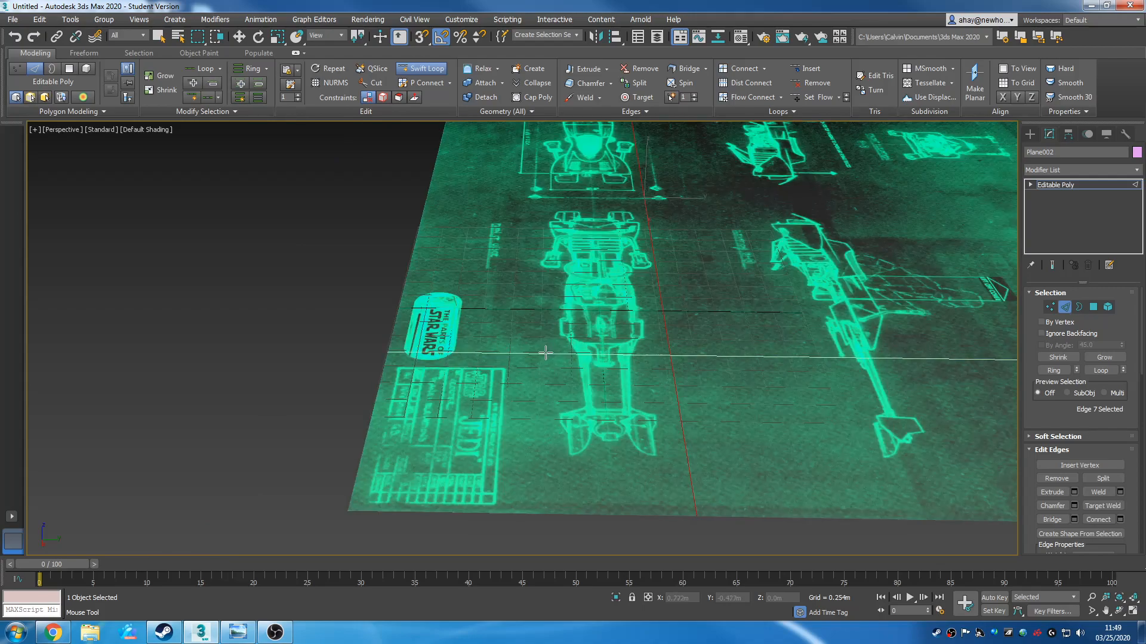
left_click(533, 471)
Show edged faces and insert lengthwise edge loops along both long sides of the side-elevation drawings
mouse_move(688, 410)
middle_mouse_down()
mouse_move(604, 403)
mouse_move(654, 433)
mouse_move(624, 442)
mouse_move(509, 358)
middle_mouse_up()
scroll(606, 396, "down", 4)
key("F4")
scroll(593, 417, "up", 8)
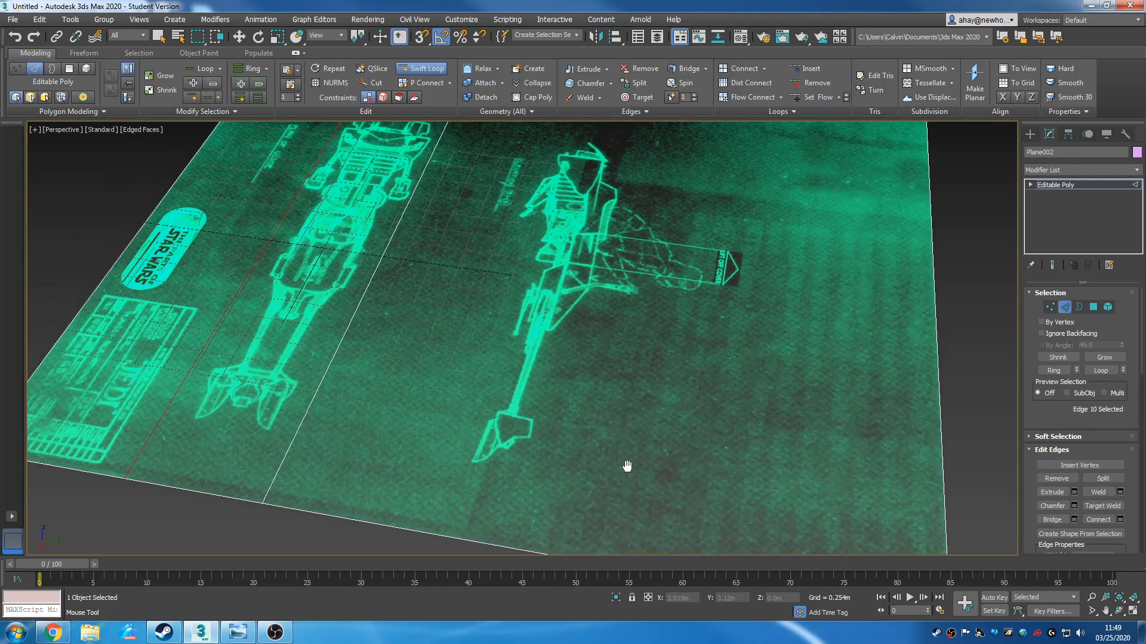
scroll(621, 487, "down", 5)
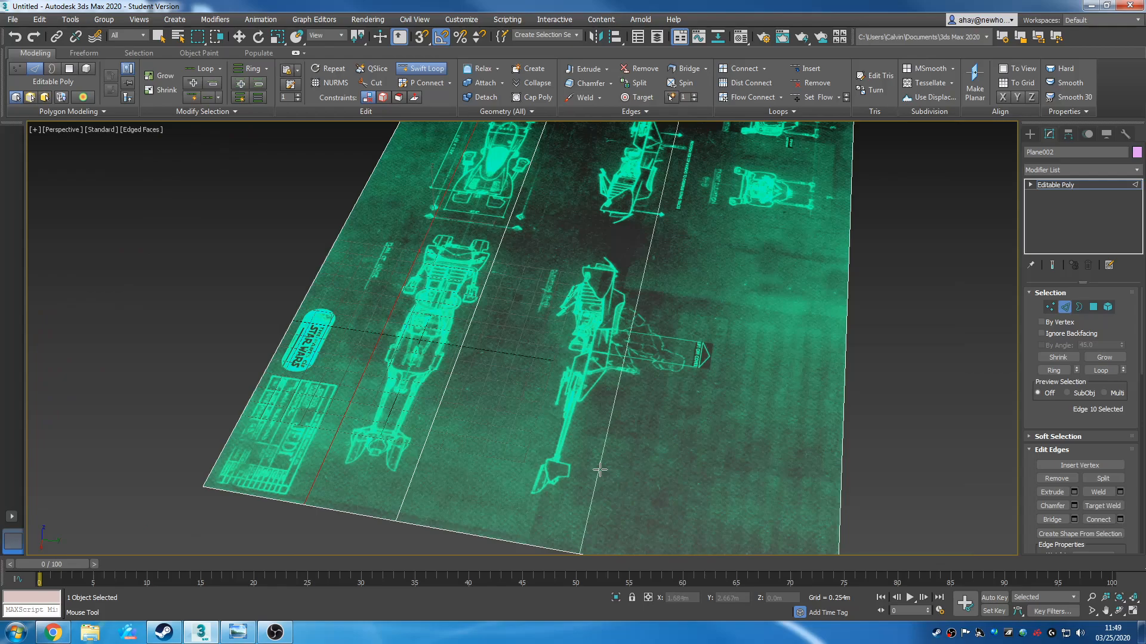
left_click(512, 463)
middle_click_drag(669, 370, 583, 411)
scroll(583, 410, "down", 5)
scroll(599, 400, "up", 5)
scroll(585, 393, "down", 3)
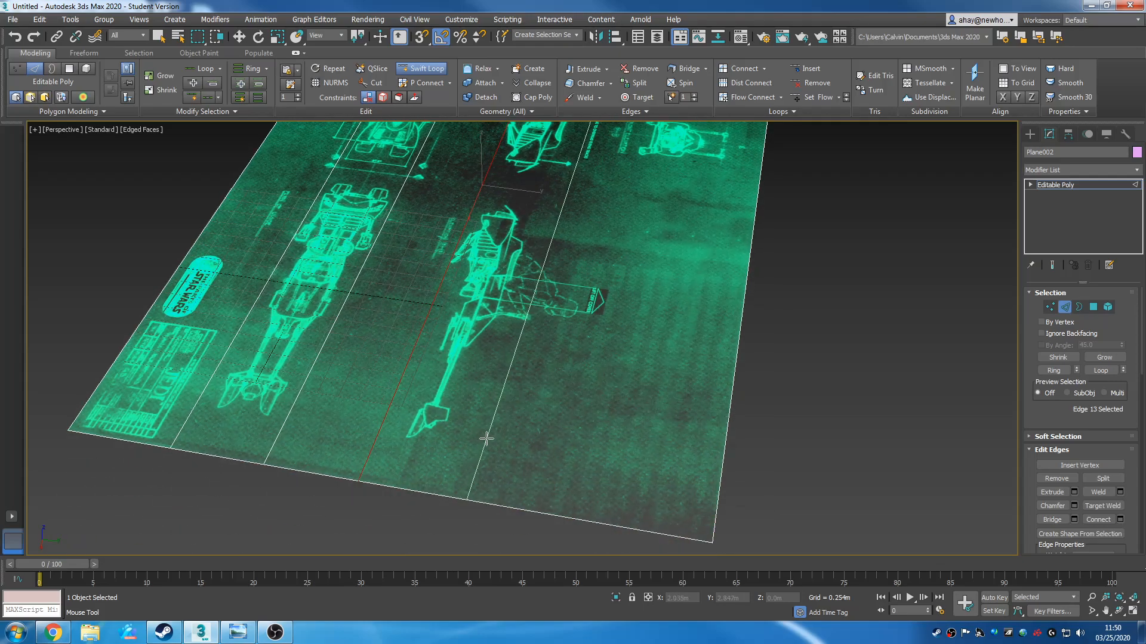
middle_click_drag(488, 439, 471, 524)
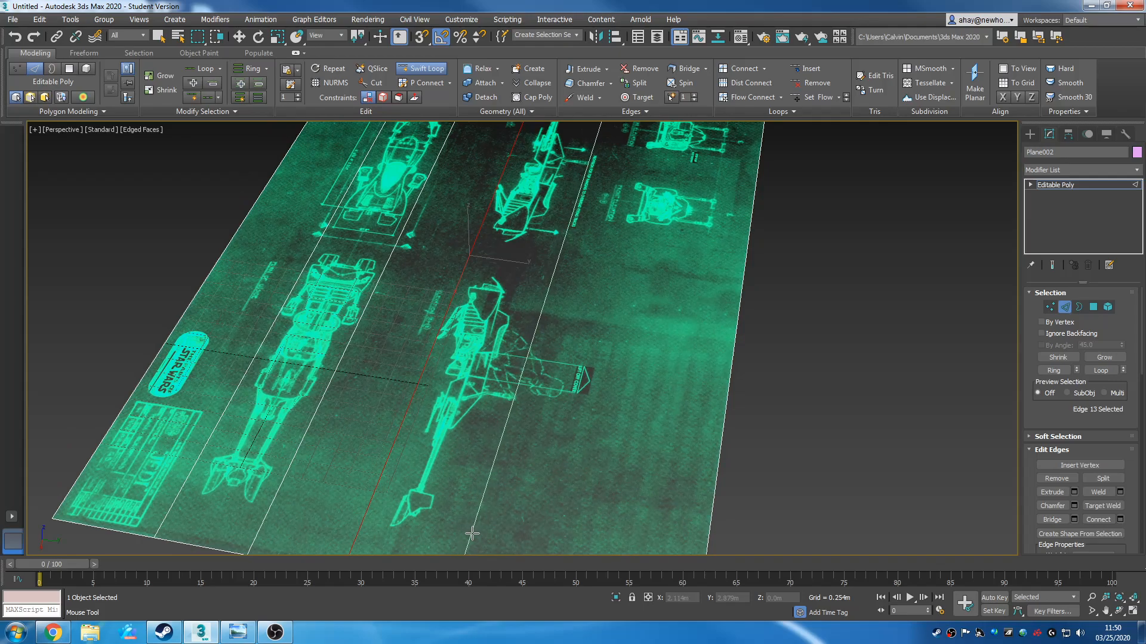
left_click(472, 534)
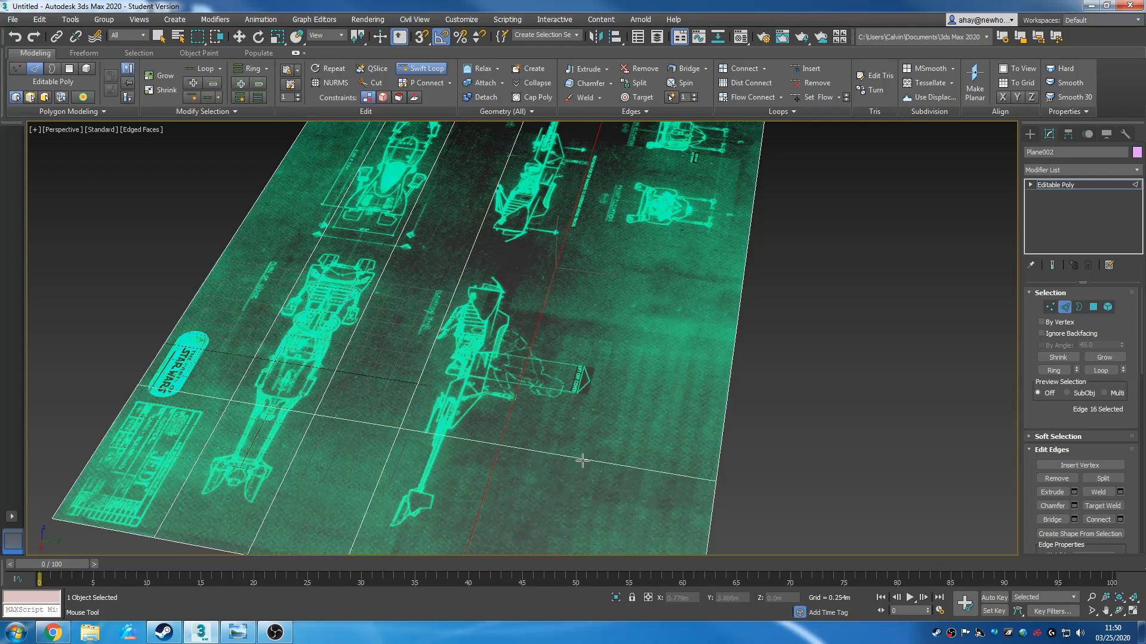
Insert edge loops across the plane above and below the front and rear elevation drawings, plus a lengthwise loop along their outer side
middle_click_drag(610, 325, 614, 294)
scroll(614, 294, "down", 3)
middle_click_drag(649, 244, 476, 364)
scroll(491, 344, "up", 5)
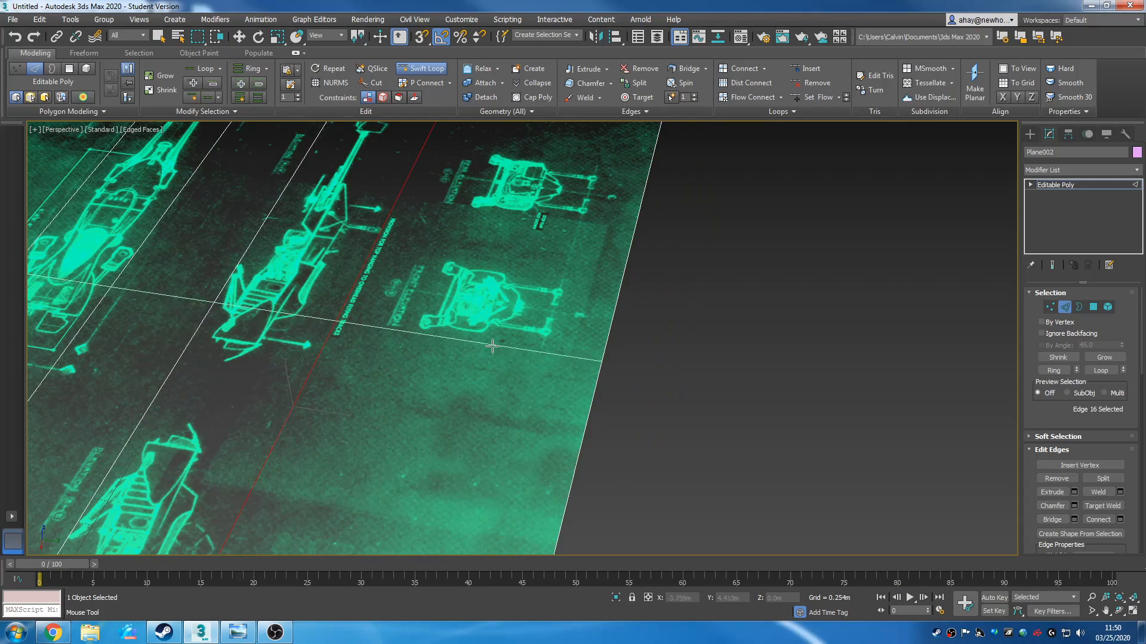
left_click(497, 342)
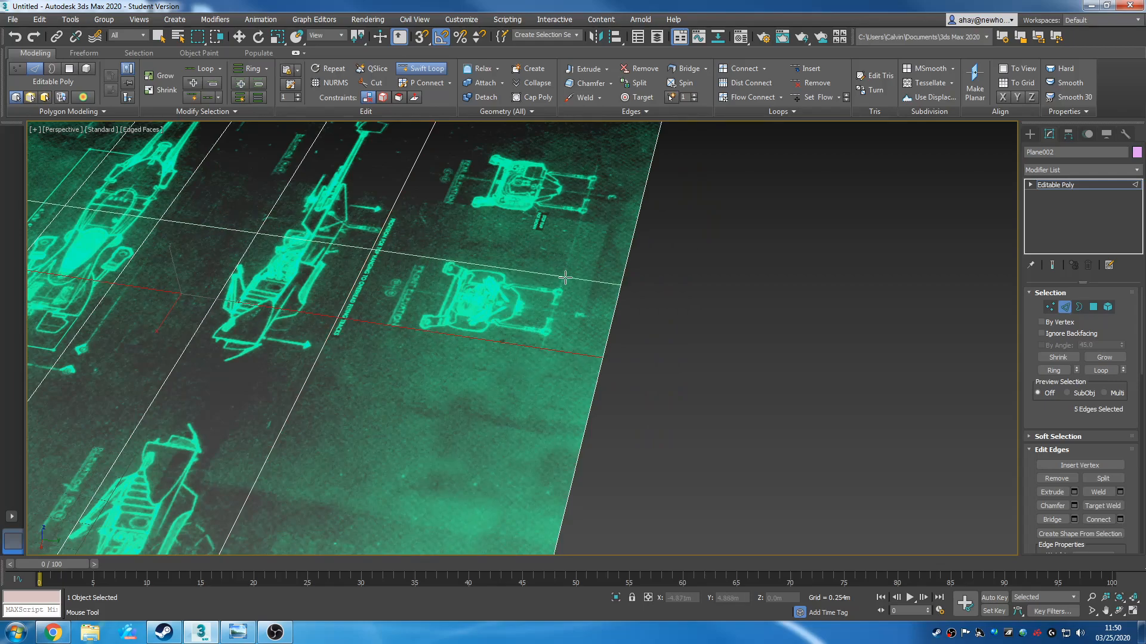
scroll(613, 256, "down", 3)
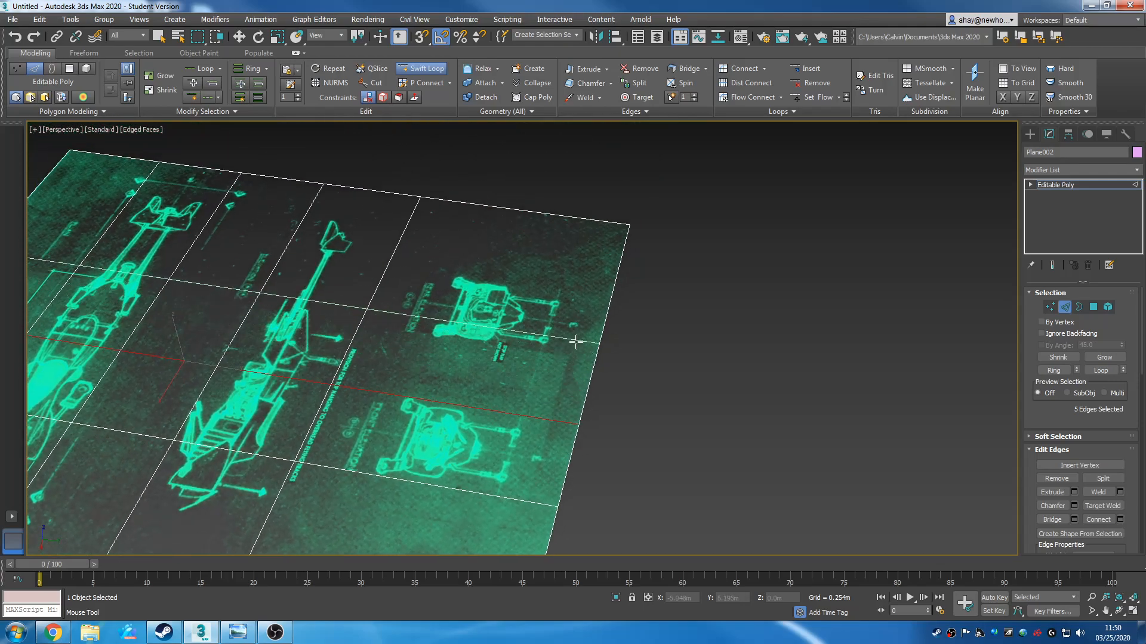
left_click(549, 355)
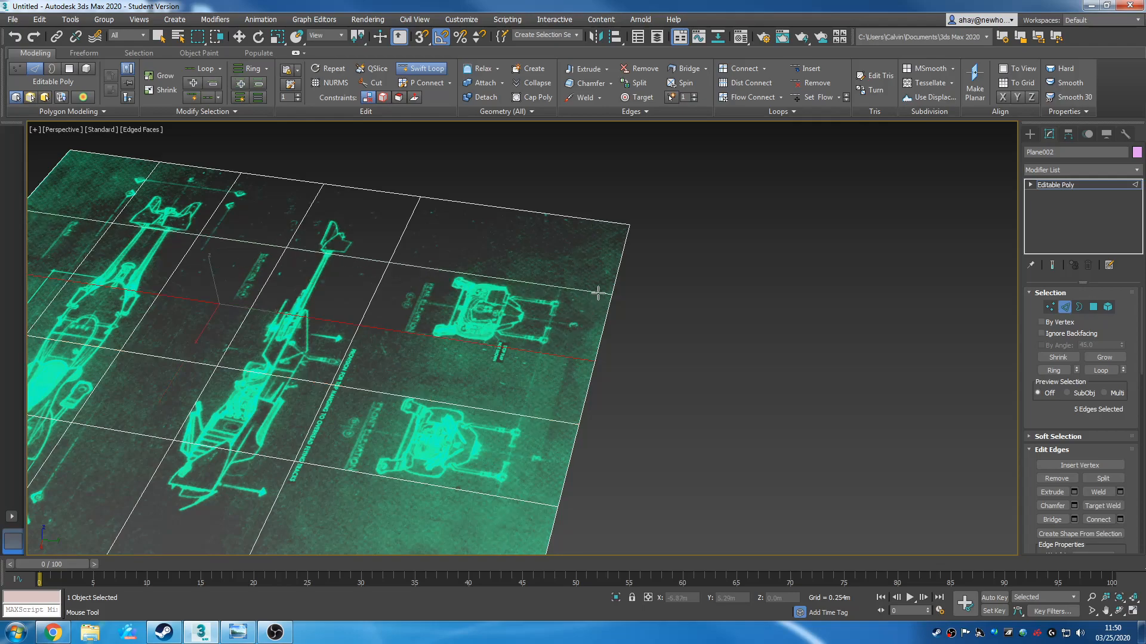
left_click(593, 296)
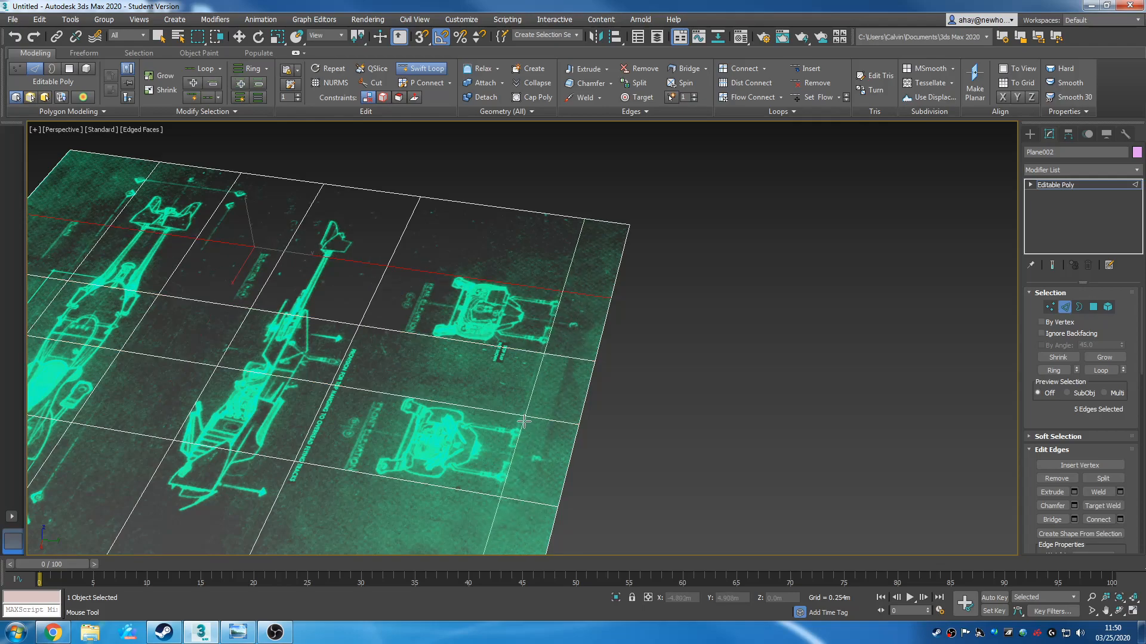
left_click(524, 421)
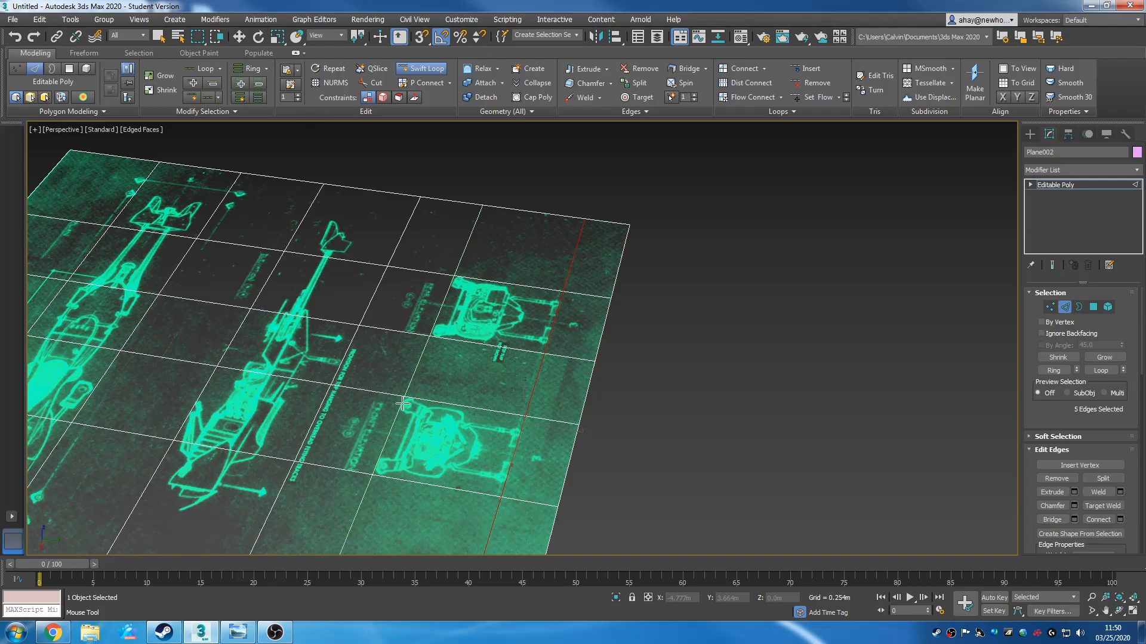
Leave Swift Loop and delete the blank polygons above and beyond the front and rear elevation drawings in polygon mode
scroll(596, 275, "down", 6)
key("w")
middle_click_drag(490, 456, 578, 435, "alt")
scroll(600, 377, "up", 3)
middle_click_drag(611, 377, 605, 420, "alt")
left_click(1092, 311)
middle_click_drag(689, 337, 735, 341, "alt")
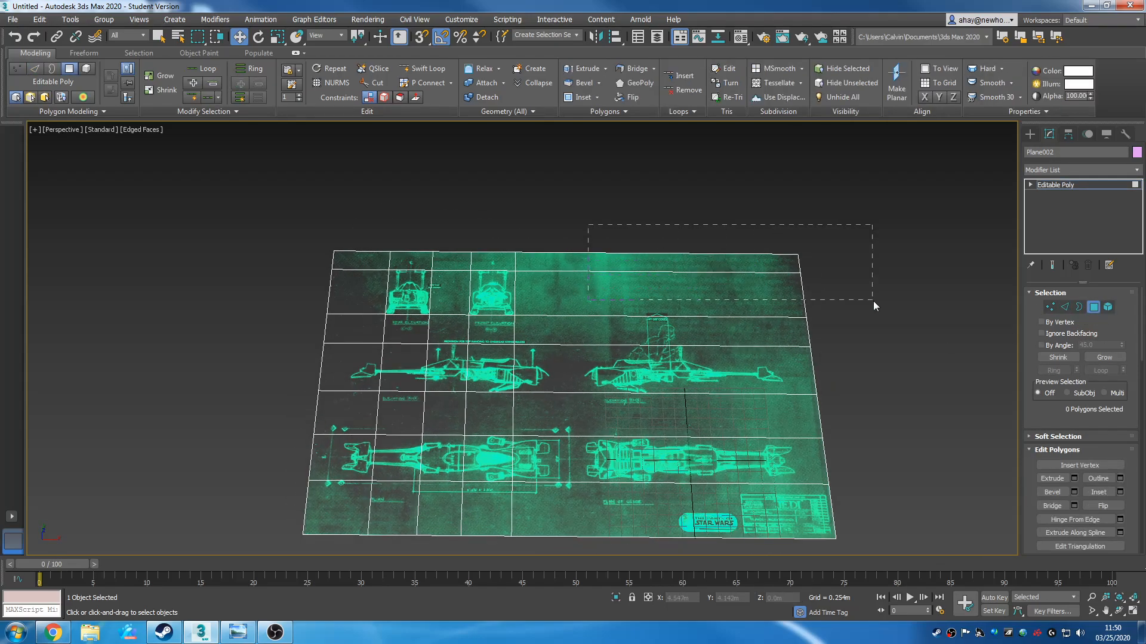
left_click_drag(872, 301, 872, 301)
key("Delete")
left_click_drag(588, 240, 610, 263)
key("Delete")
Delete the blank polygons to the left of the rear elevation drawing and between the two end elevations
left_click_drag(325, 319, 366, 332)
key("Delete")
left_click_drag(441, 230, 458, 341)
key("Delete")
Delete the caption polygons beneath the front and rear elevations and the remaining strip above the side elevations
middle_click_drag(590, 362, 470, 326)
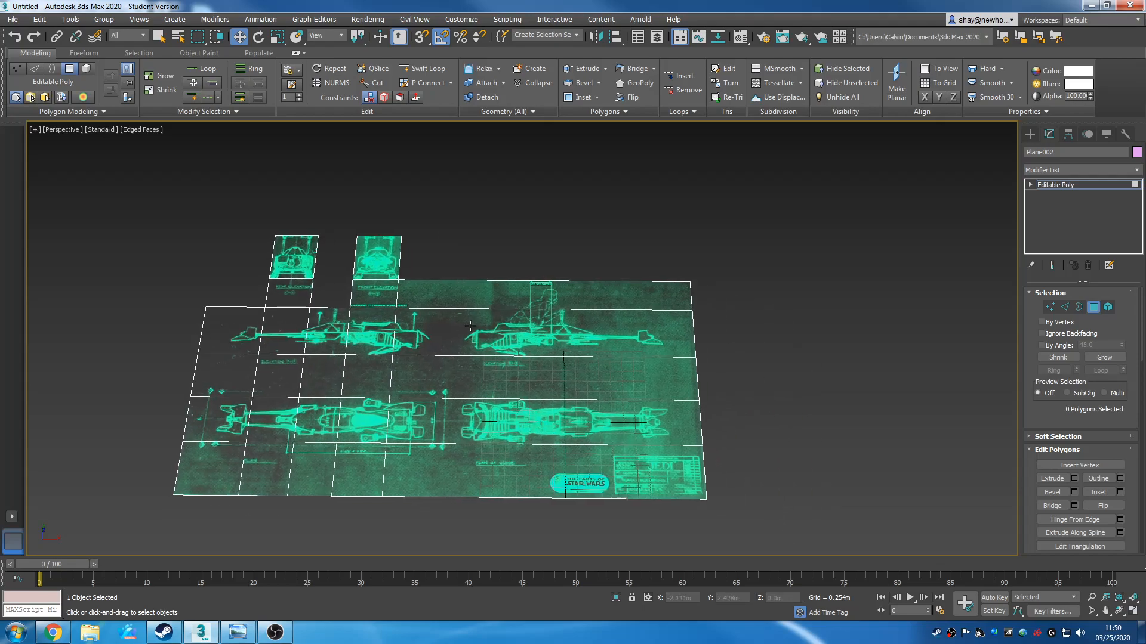
left_click_drag(322, 295, 382, 299)
key("Delete")
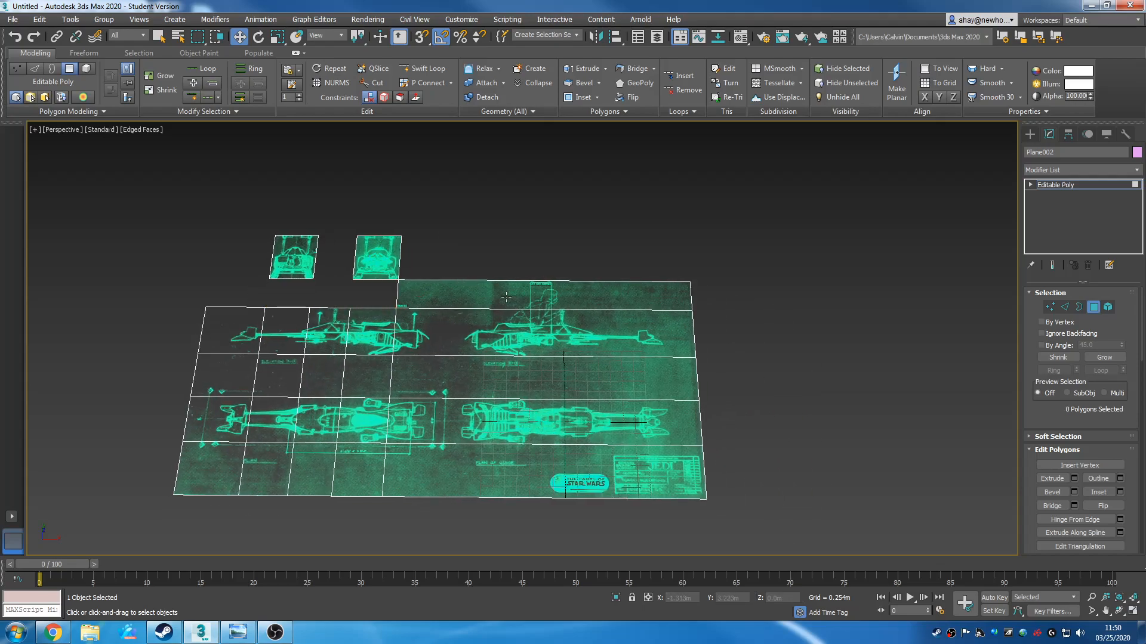
middle_click_drag(467, 245, 500, 255)
key("ctrl+z")
left_click(493, 272)
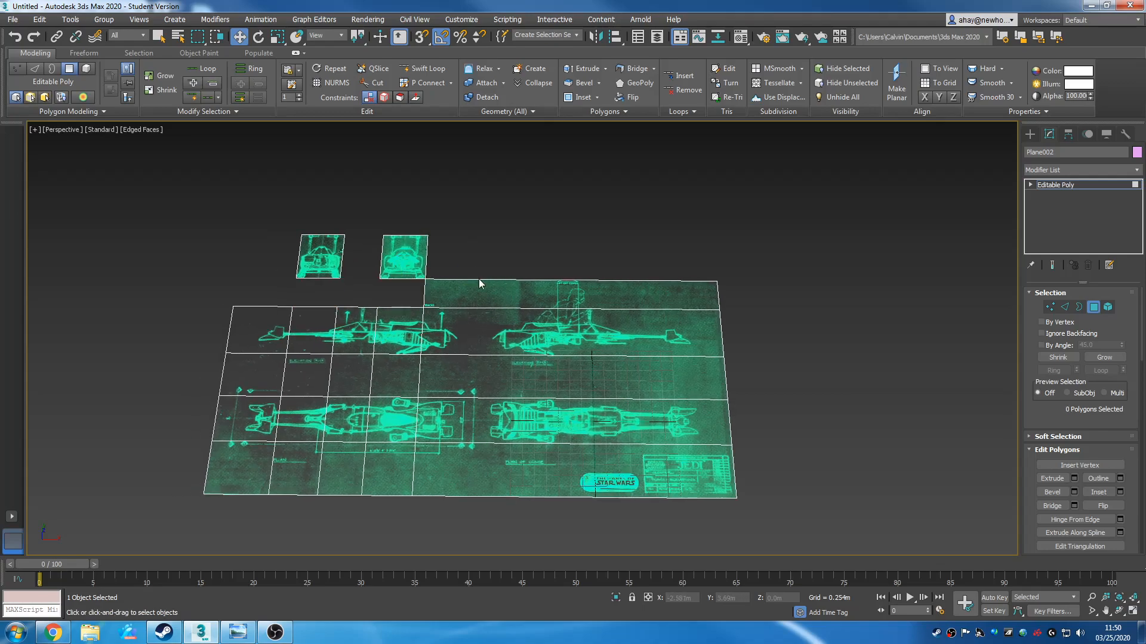
left_click_drag(487, 251, 668, 299)
key("Delete")
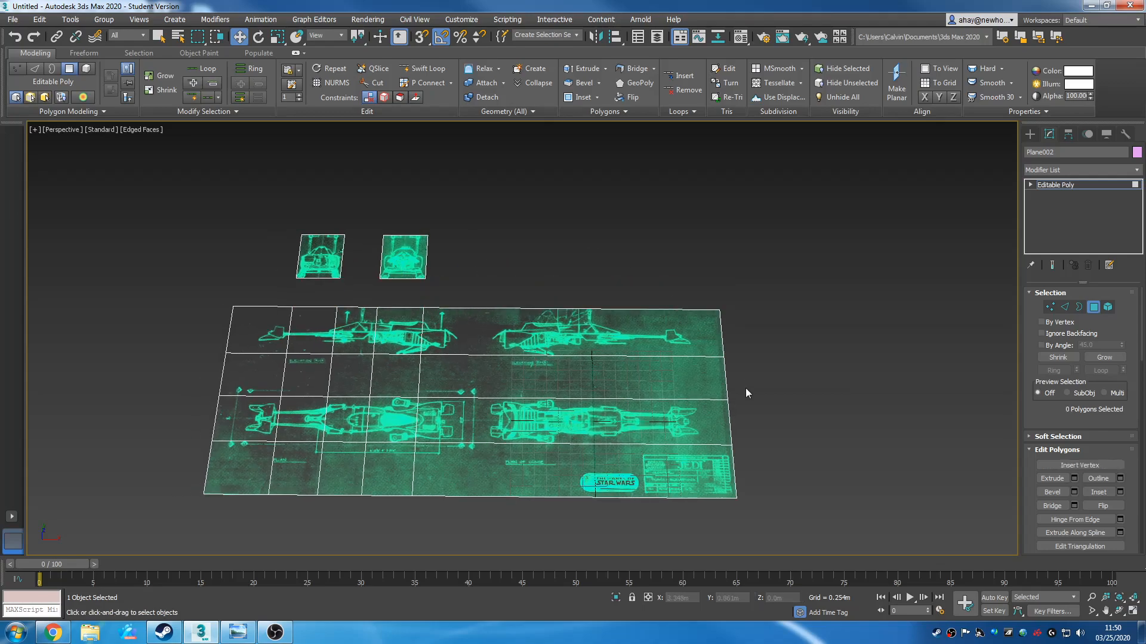
Delete the blank strip between the side elevations and the plans, and the bottom strip containing the title block
middle_click_drag(708, 430, 782, 411)
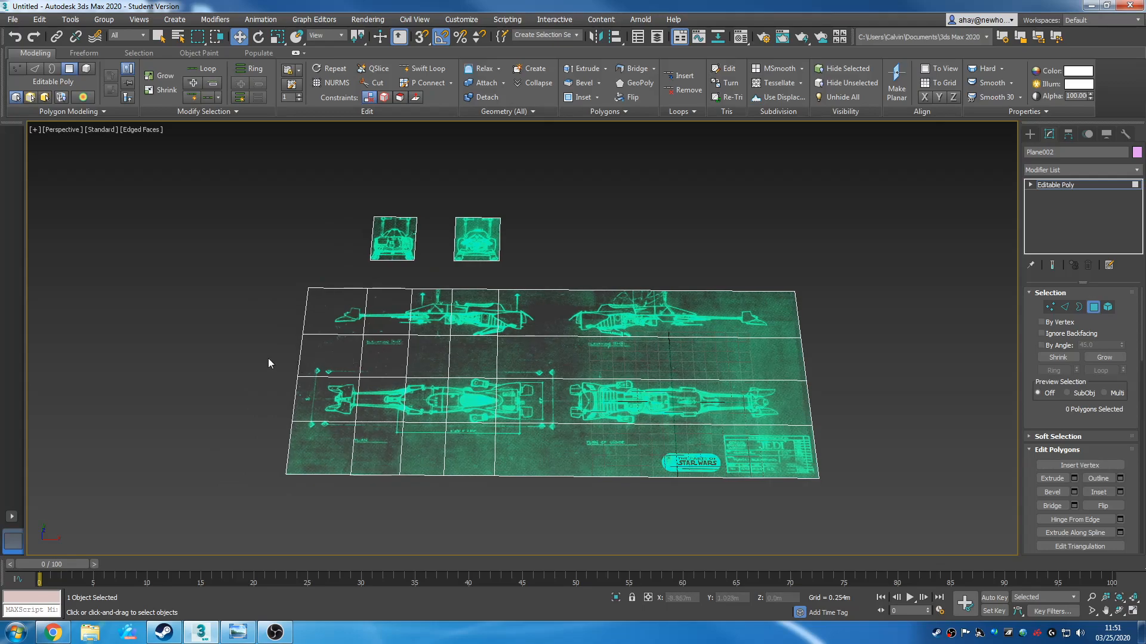
left_click_drag(823, 349, 824, 352)
key("Delete")
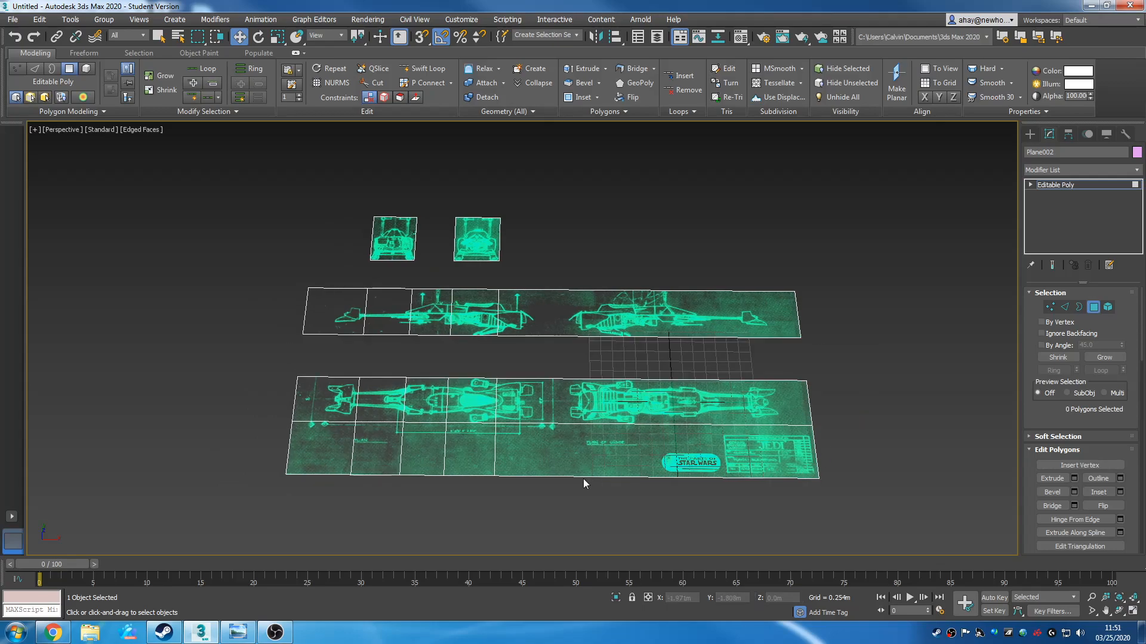
left_click_drag(714, 507, 364, 478)
key("Delete")
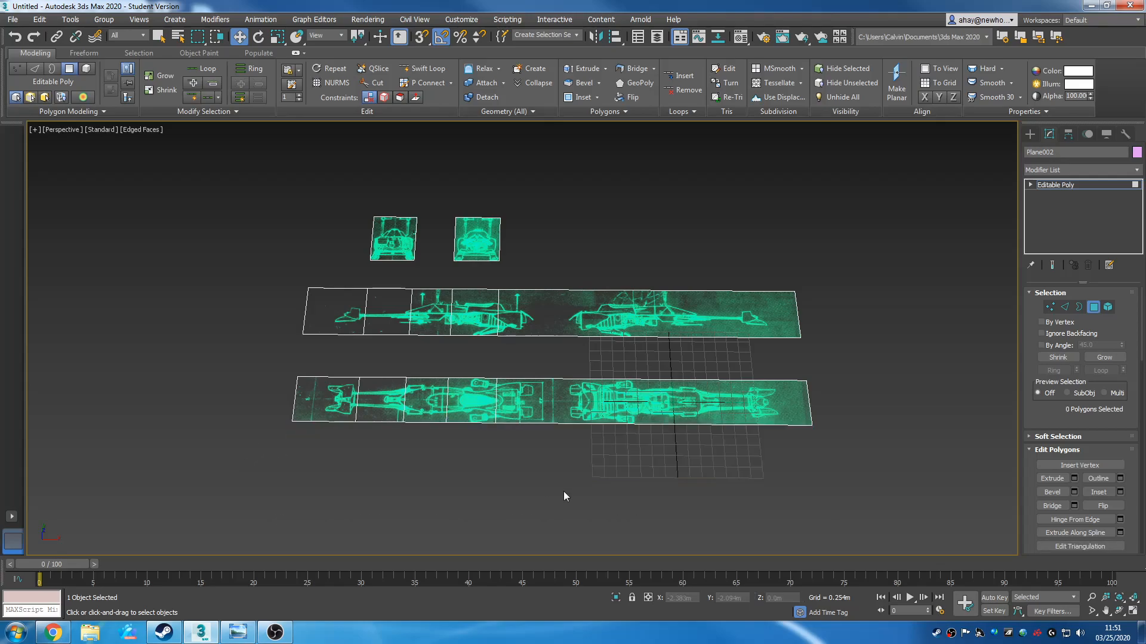
Use Swift Loop to add two edge loops bounding the gap between the facing ends of the two plan drawings
middle_click_drag(599, 399, 621, 417)
scroll(538, 399, "up", 5)
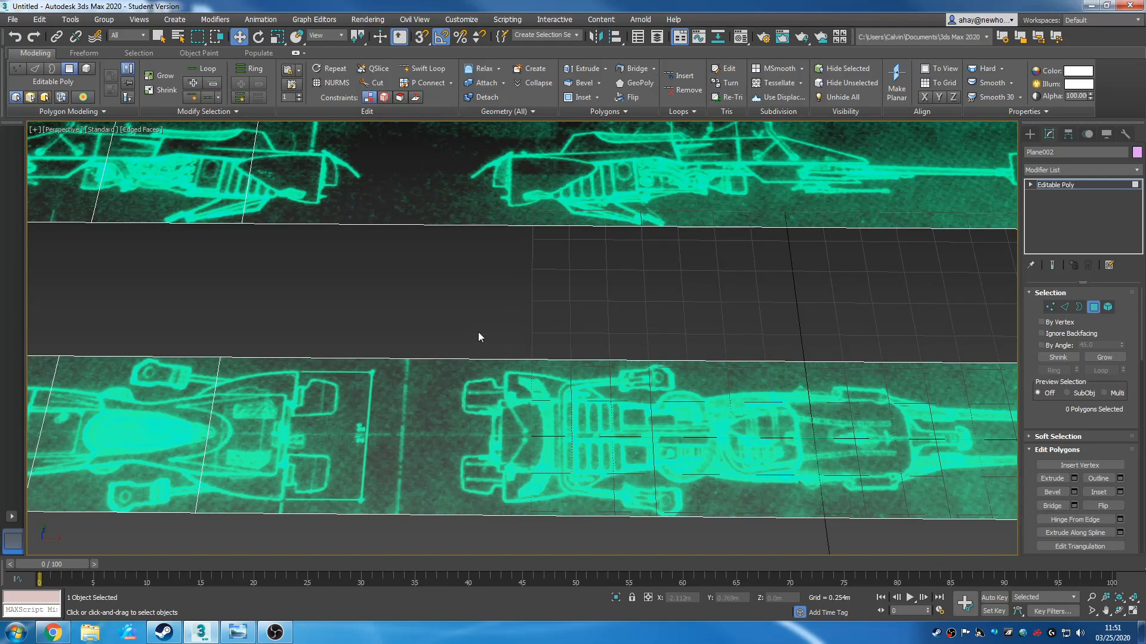
scroll(601, 322, "down", 5)
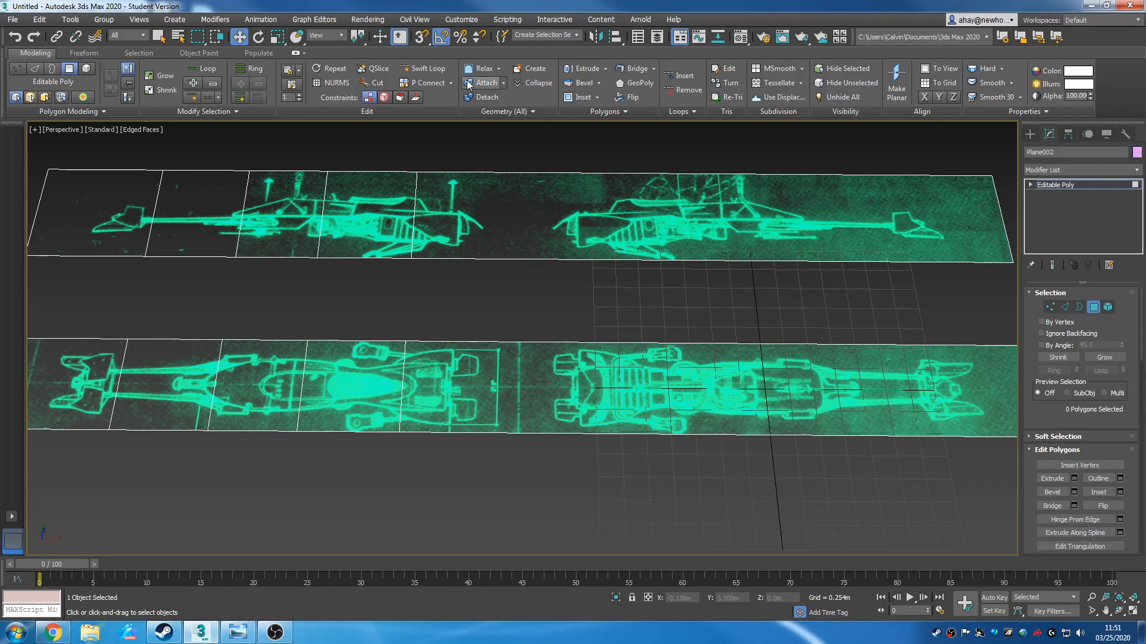
left_click(422, 68)
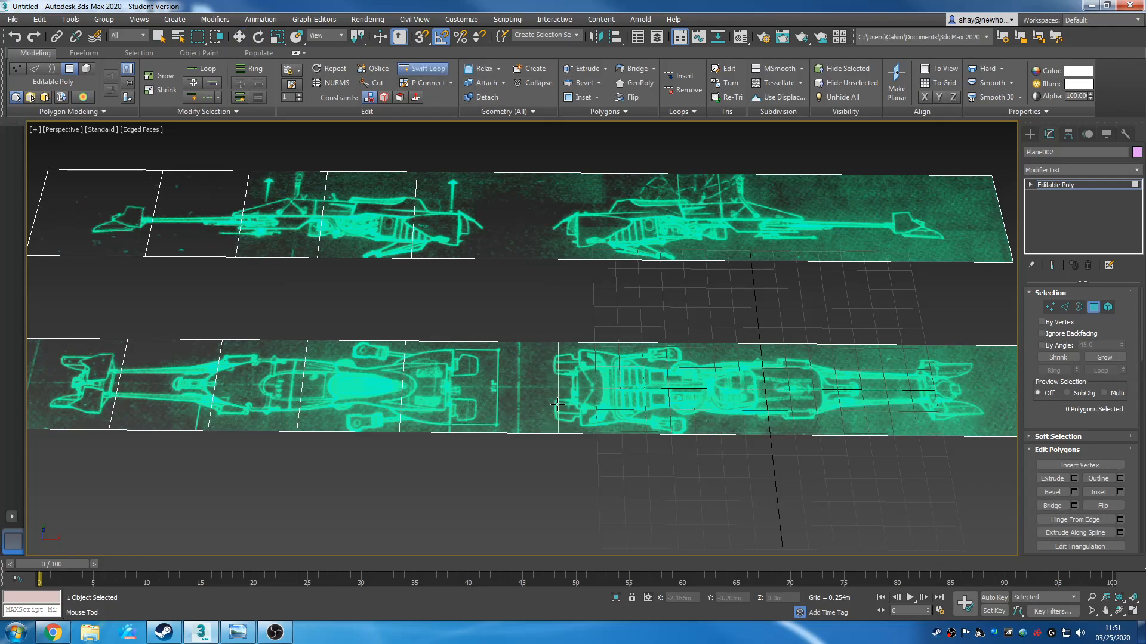
middle_click_drag(564, 420, 537, 438)
scroll(537, 438, "up", 3)
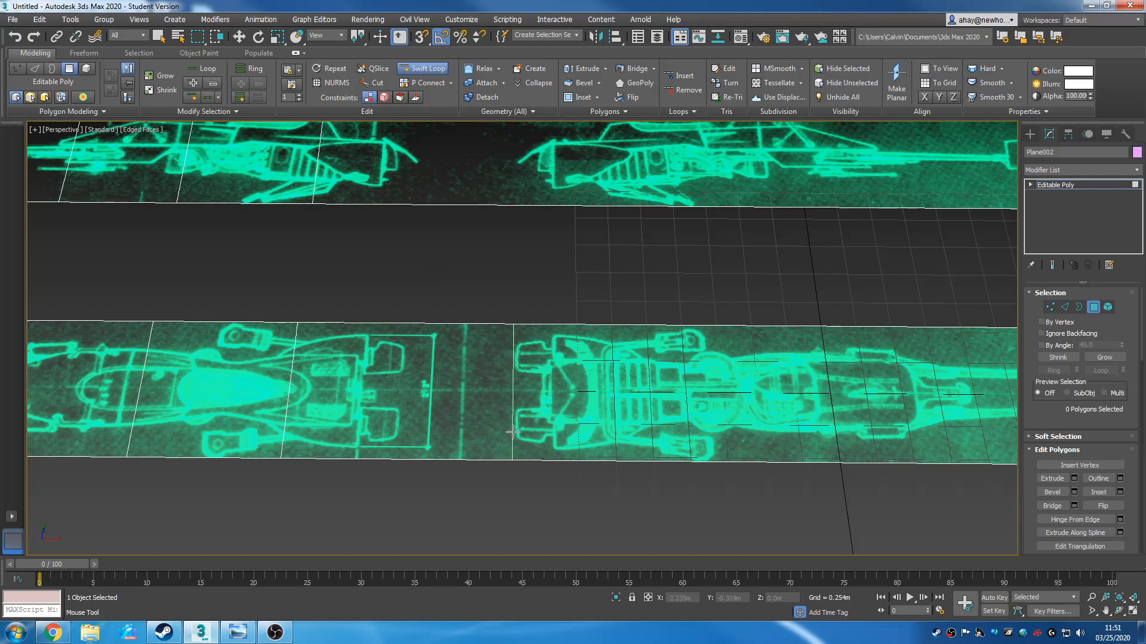
left_click(514, 425)
left_click(431, 436)
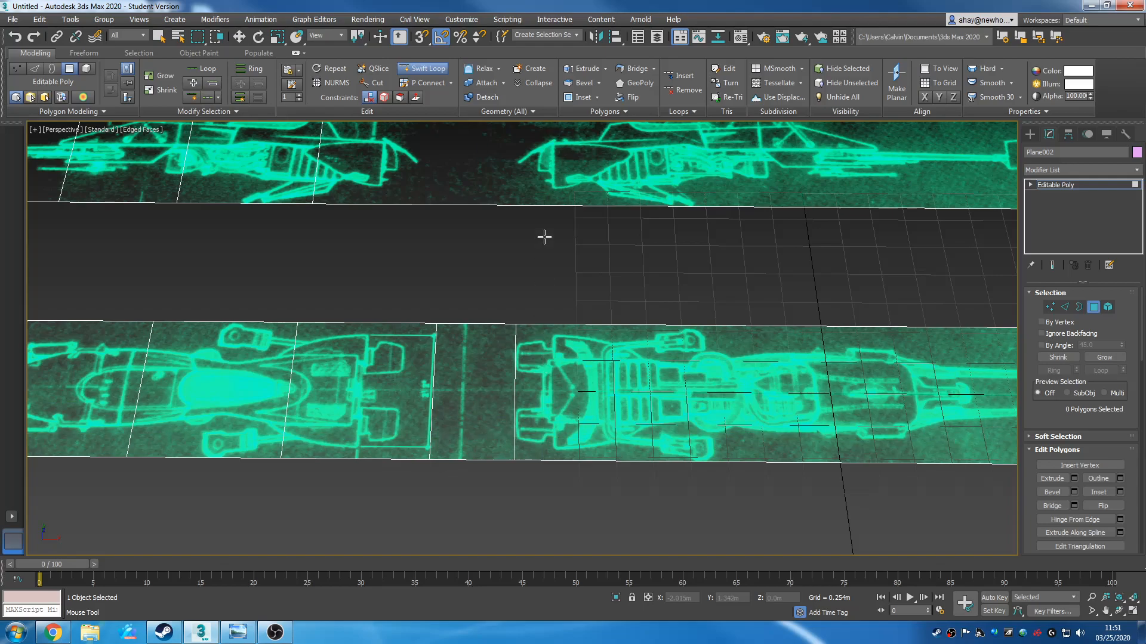
Add edge loops bounding the gap between the two side elevations, plus one beside the left plan's nose, and leave Swift Loop
middle_click_drag(545, 235, 463, 376)
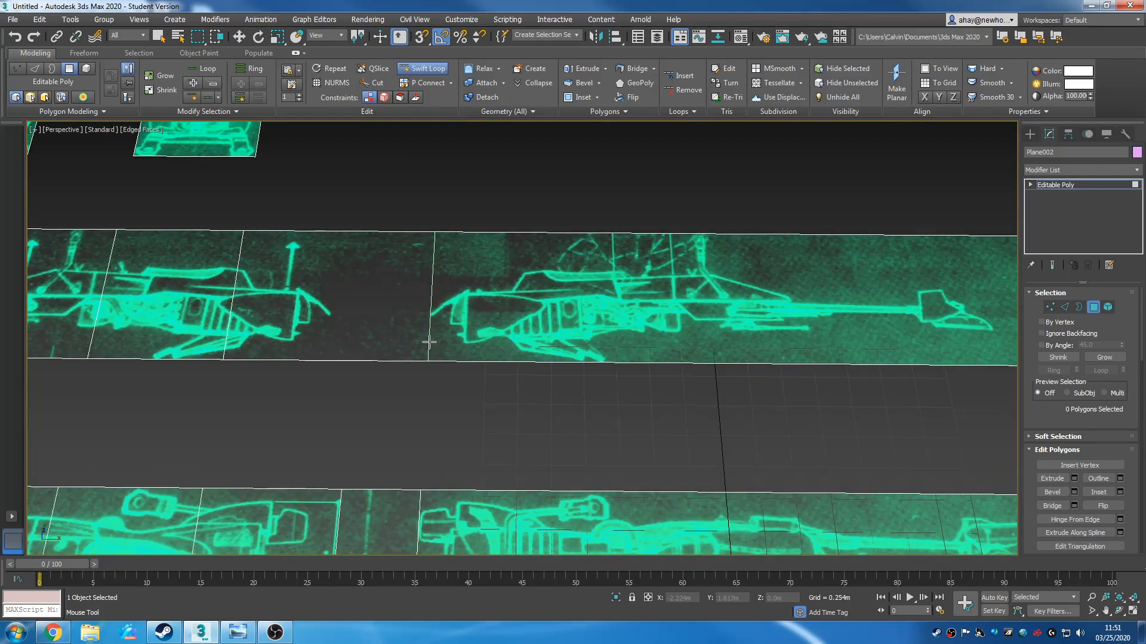
middle_click_drag(342, 403, 423, 321)
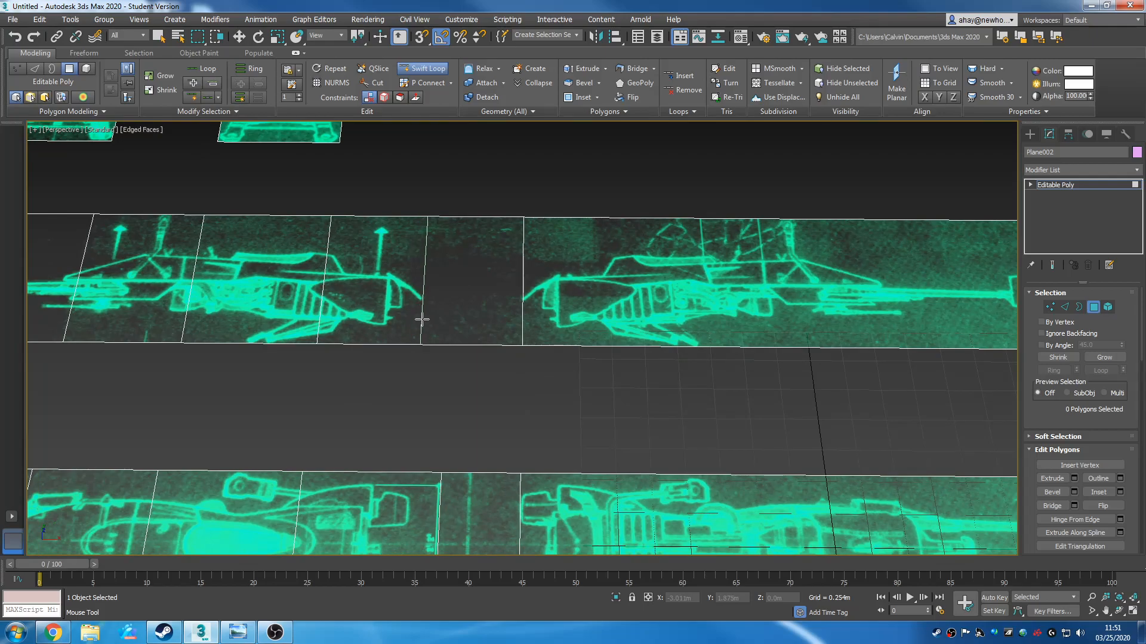
middle_click_drag(472, 376, 473, 377)
scroll(473, 376, "down", 5)
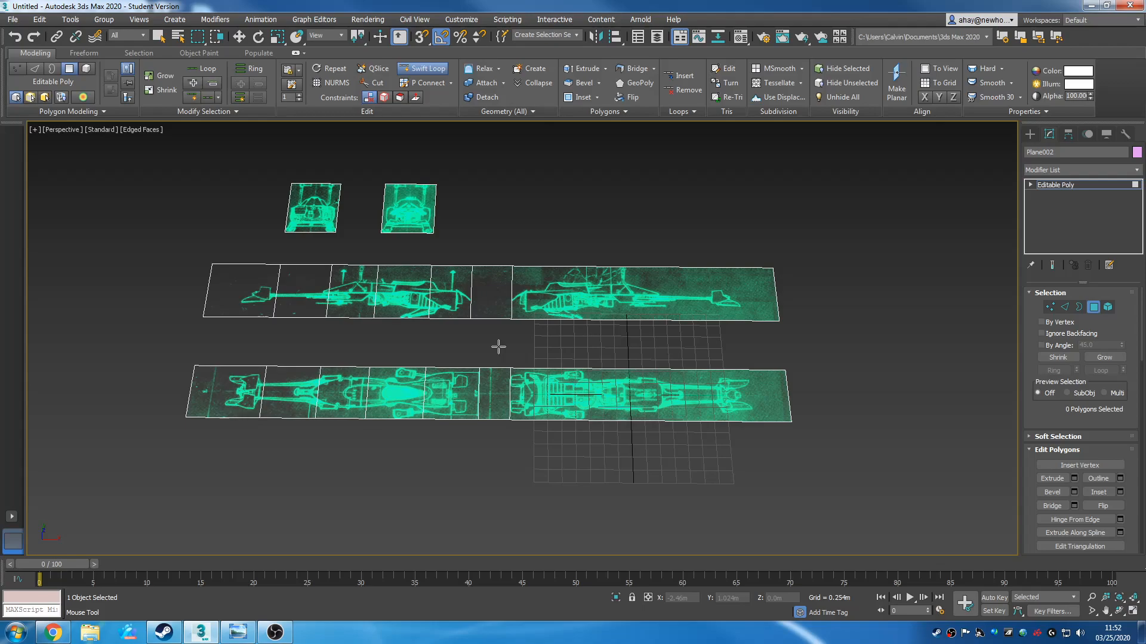
scroll(498, 347, "up", 3)
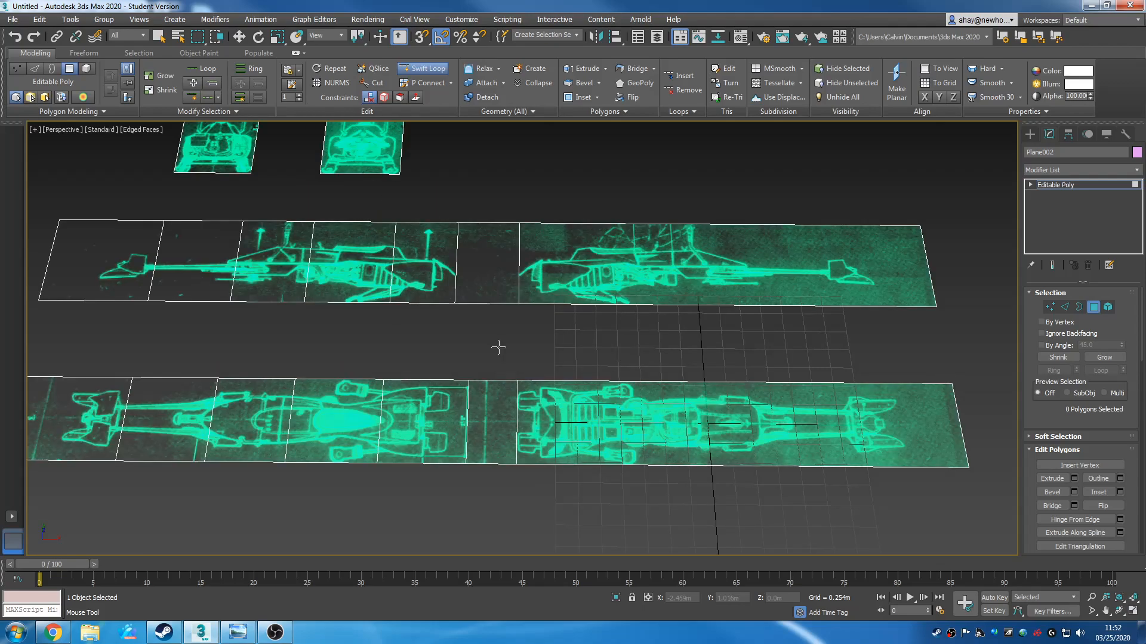
scroll(499, 347, "up", 2)
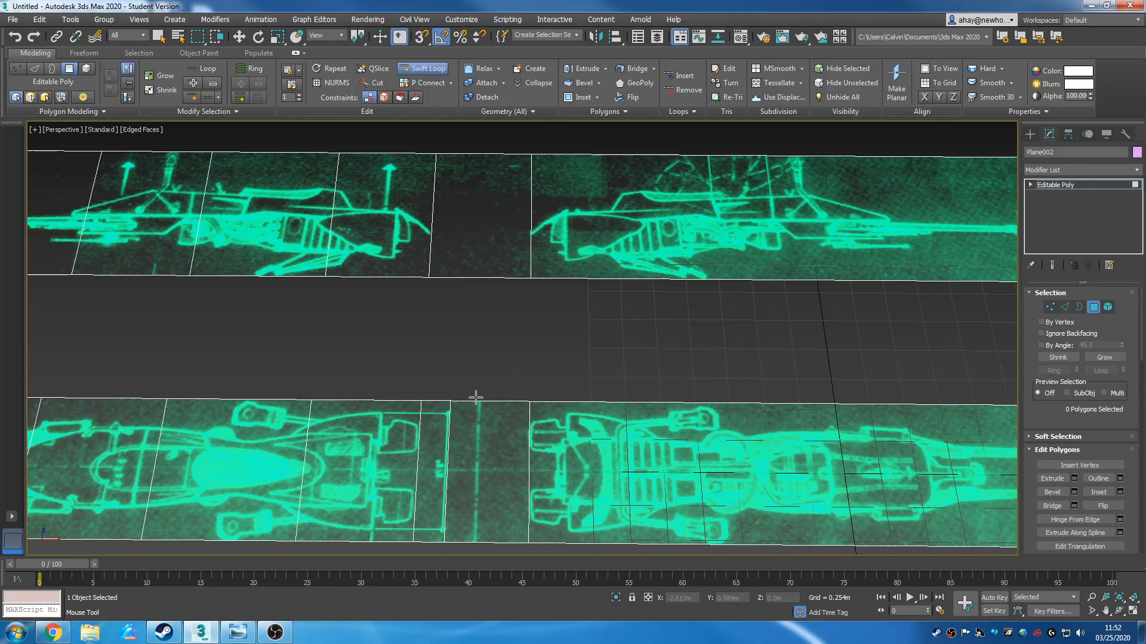
middle_click_drag(475, 382, 471, 357)
scroll(469, 349, "down", 3)
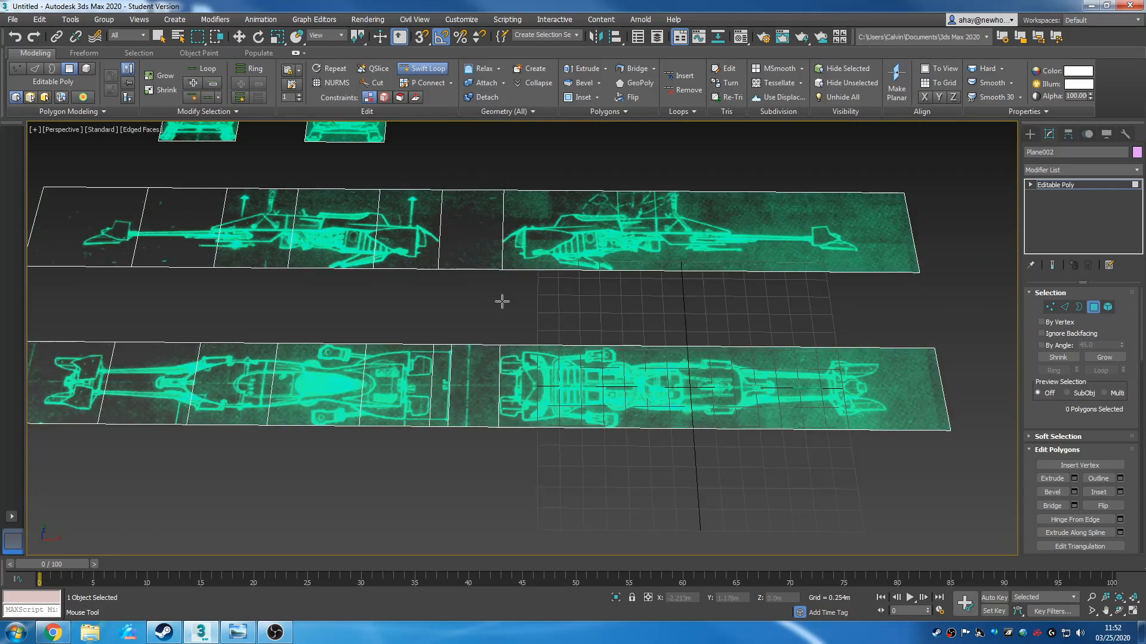
key("w")
Delete the gap polygons between the two plans and between the two side elevations, and leave polygon mode
scroll(475, 327, "up", 1)
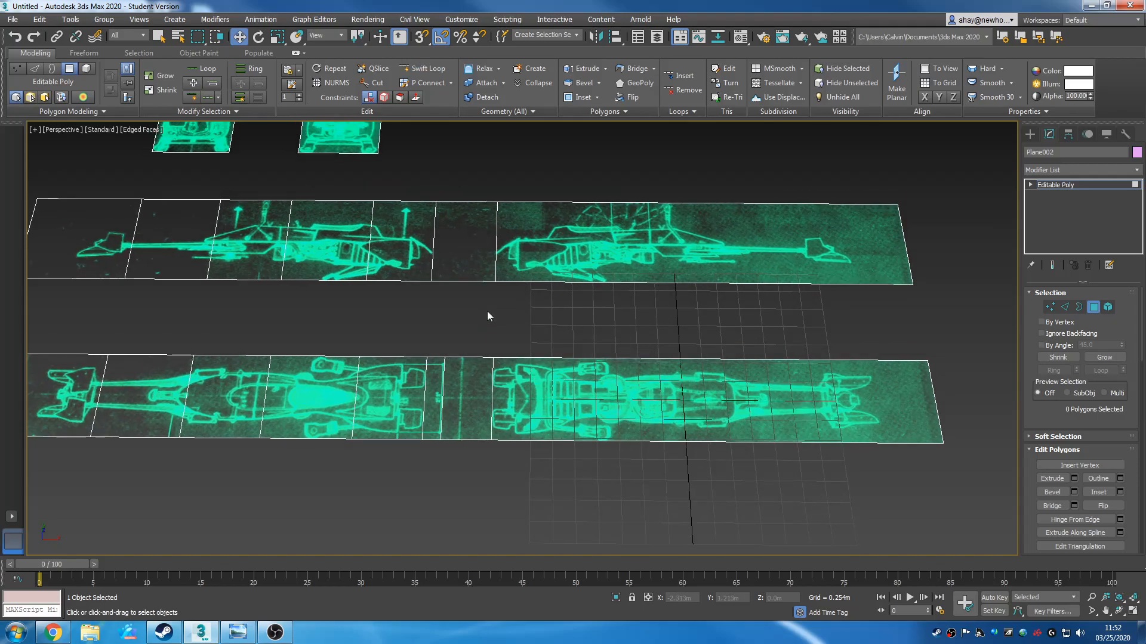
scroll(487, 310, "up", 3)
scroll(487, 315, "down", 5)
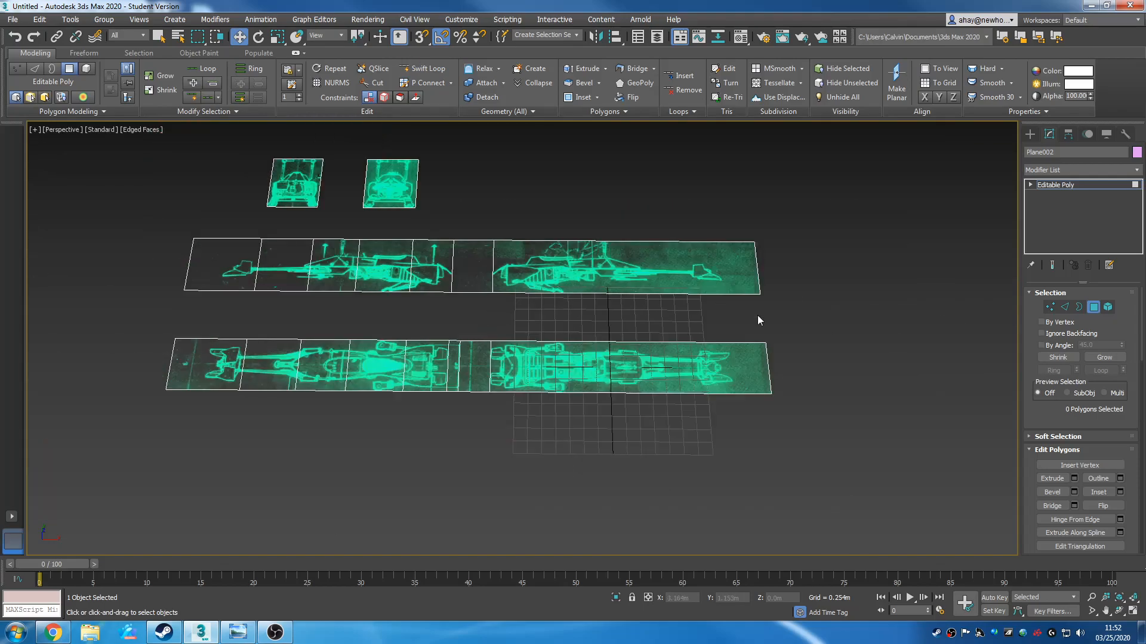
left_click(1093, 307)
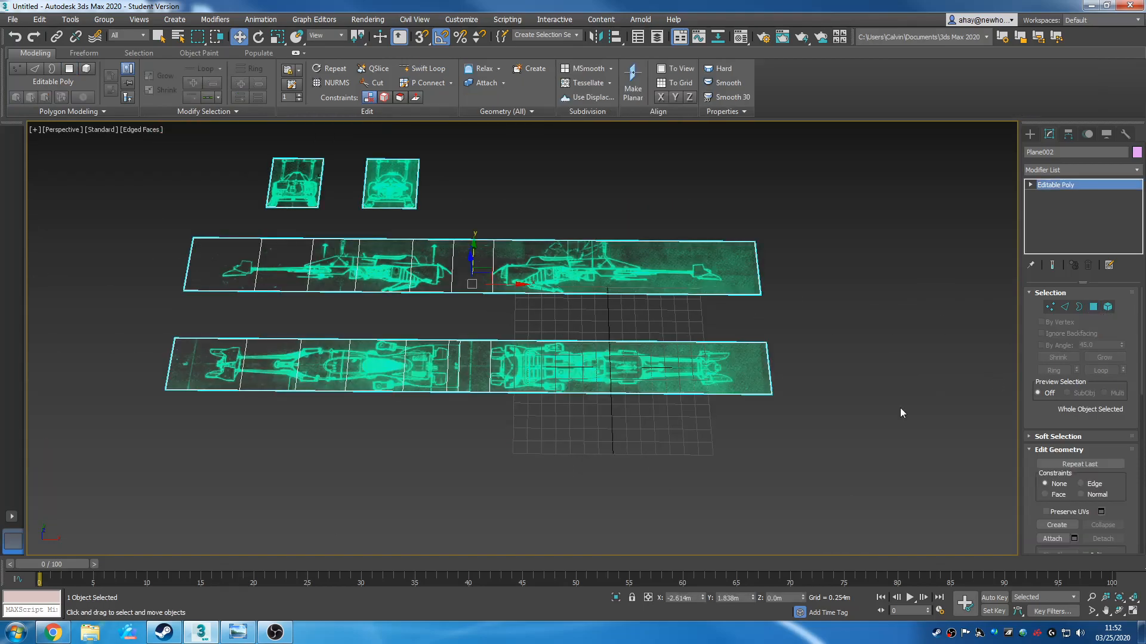
left_click(1093, 306)
left_click(456, 341)
key("Delete")
left_click(471, 265)
key("Delete")
middle_click_drag(551, 338, 494, 377)
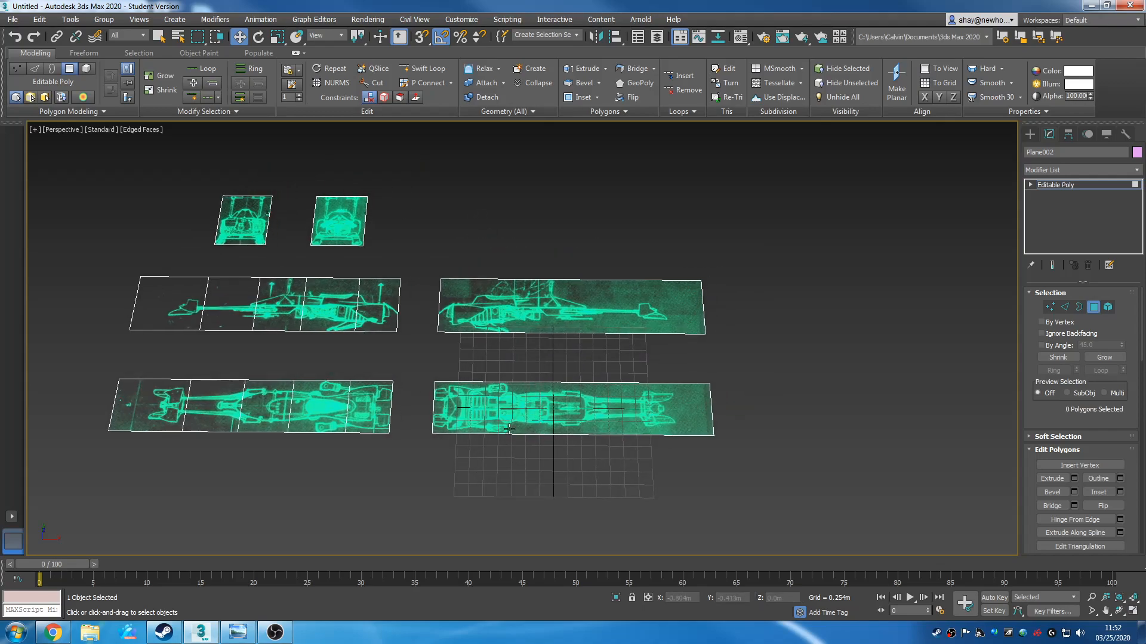
left_click(1051, 186)
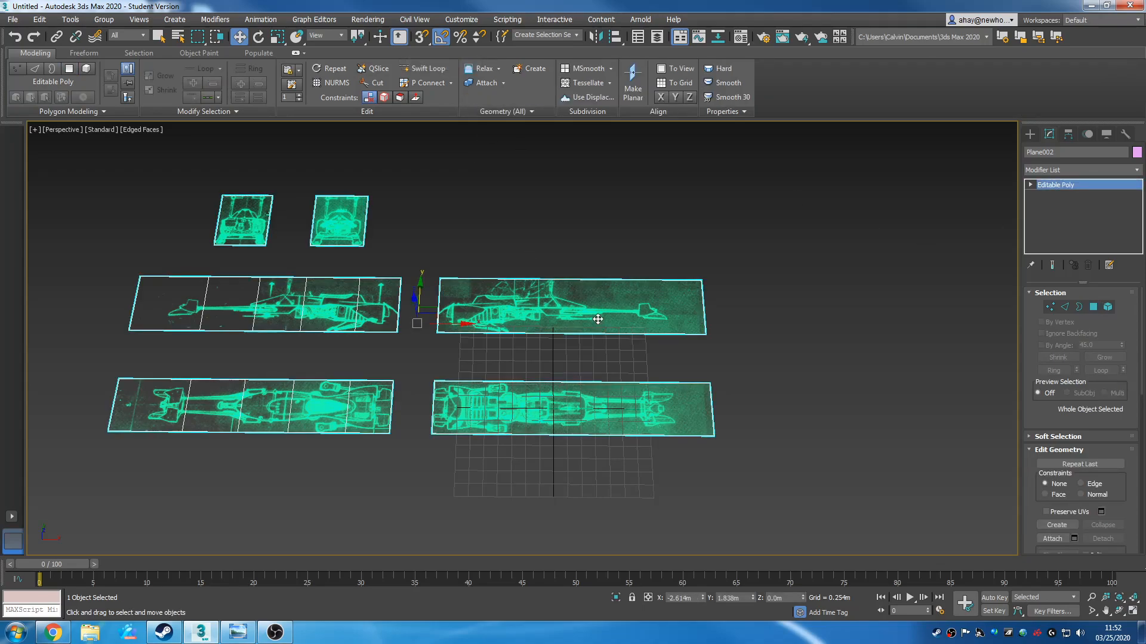
left_click(1030, 133)
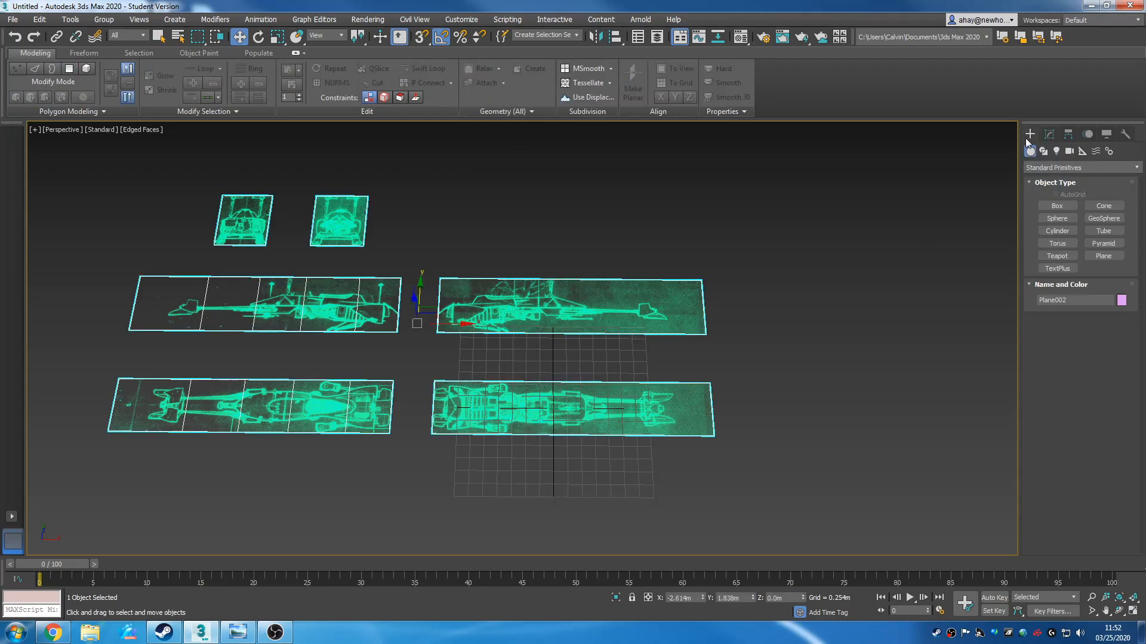
right_click(803, 306)
left_click(845, 235)
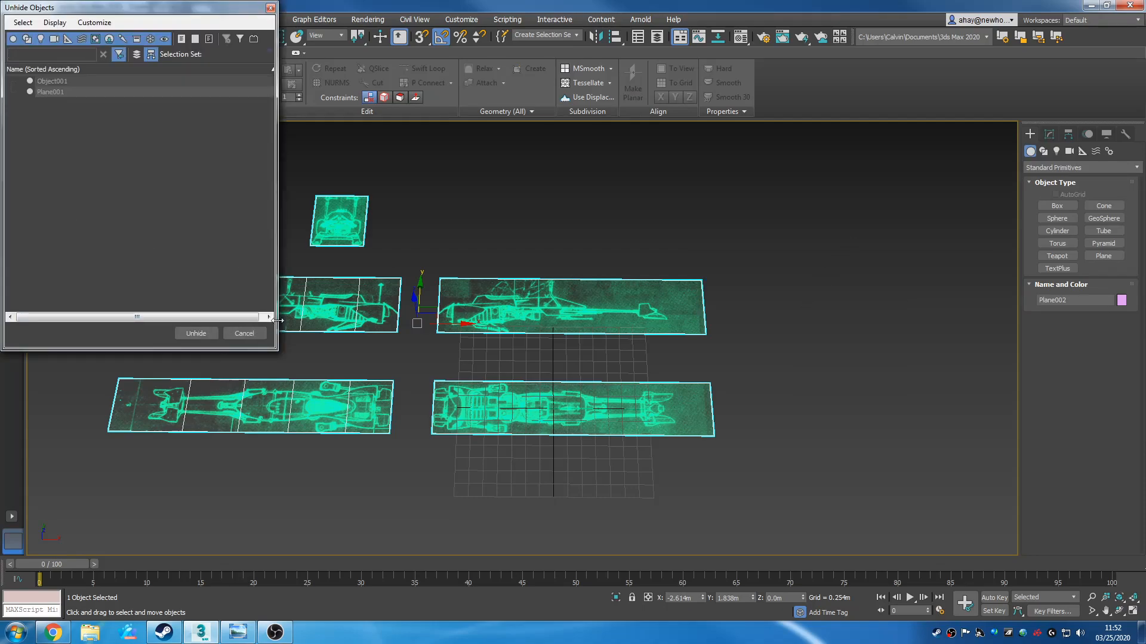
left_click(237, 334)
Hide the unselected objects and unhide all hidden objects in the scene
right_click(731, 327)
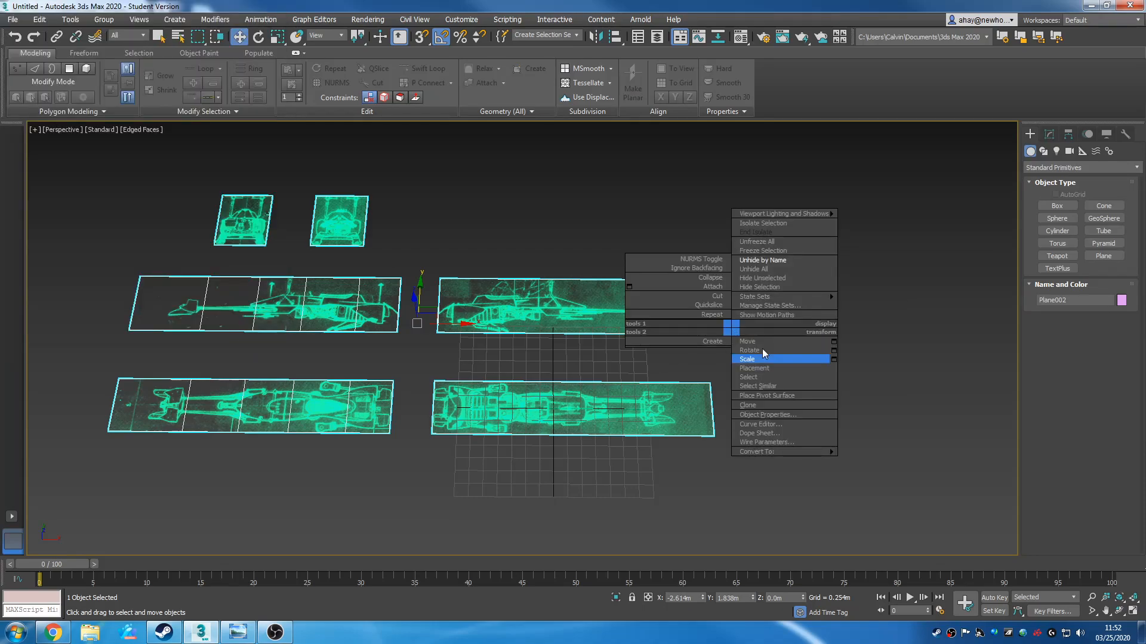
left_click(774, 282)
middle_click_drag(732, 370, 763, 384, "alt")
left_click_drag(714, 424, 644, 328)
middle_click_drag(678, 382, 744, 419)
scroll(745, 422, "down", 3)
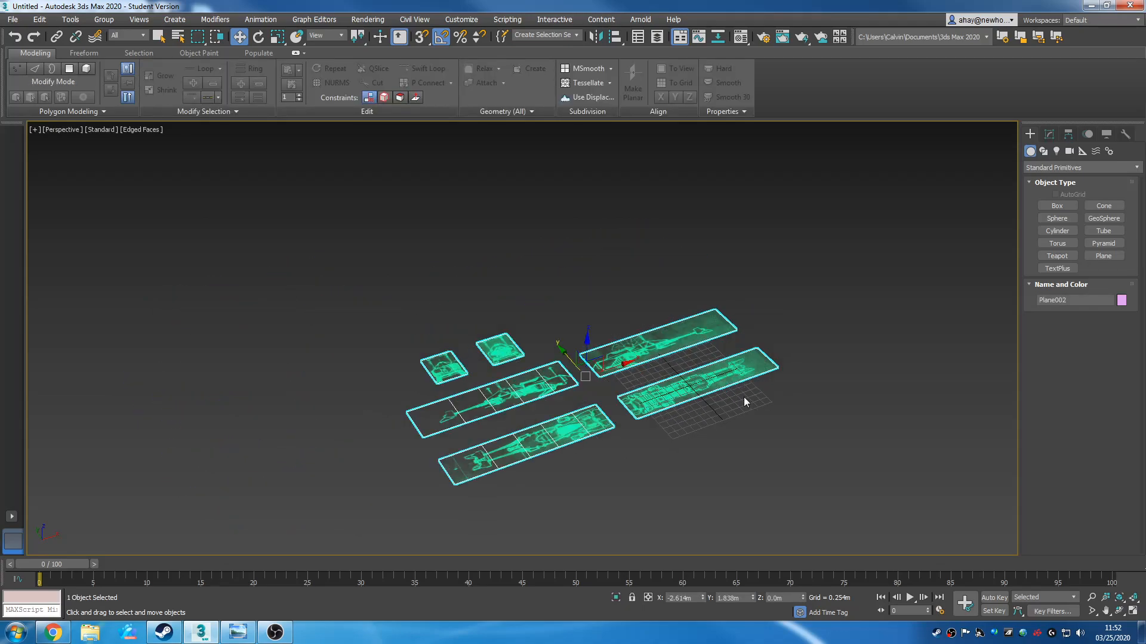
right_click(741, 395)
left_click(796, 336)
Examine how the cropped blueprint pieces line up with the unhidden side and top view reference planes
middle_click_drag(794, 408, 710, 392, "alt")
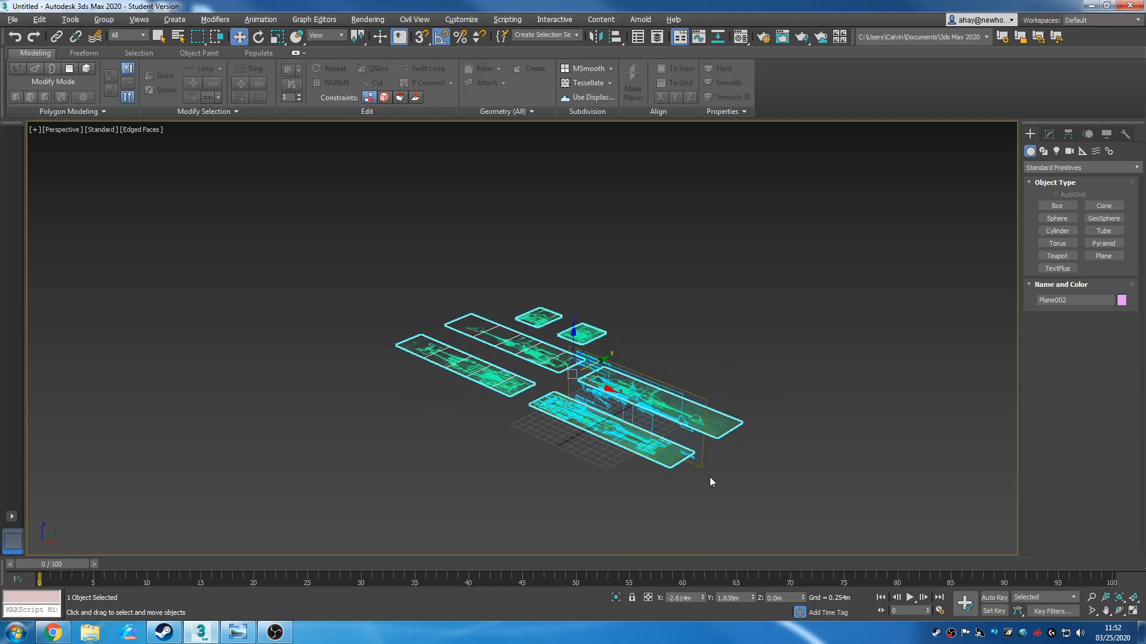
scroll(707, 481, "up", 5)
scroll(601, 466, "down", 5)
middle_click_drag(600, 467, 621, 425, "alt")
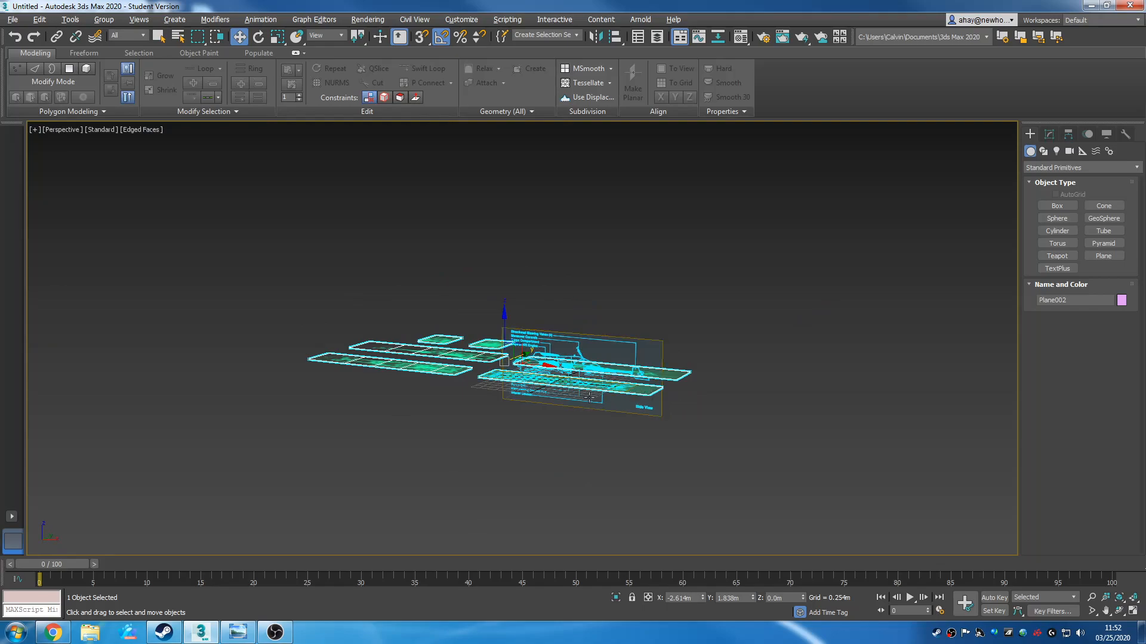
middle_click_drag(674, 398, 567, 451, "alt")
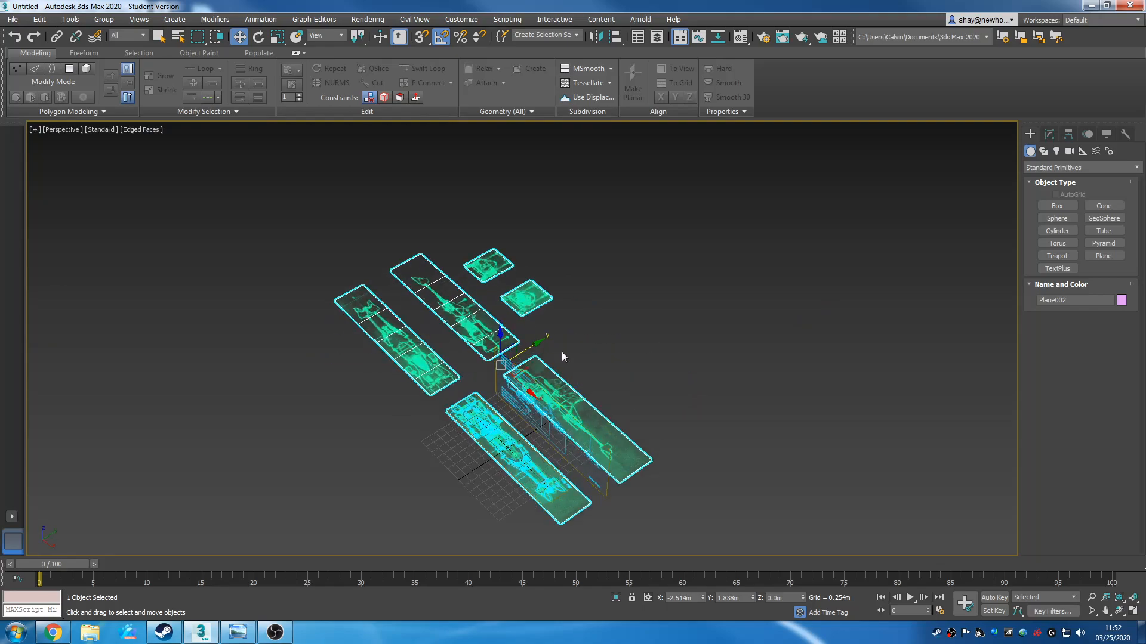
scroll(537, 345, "up", 4)
scroll(524, 366, "up", 2)
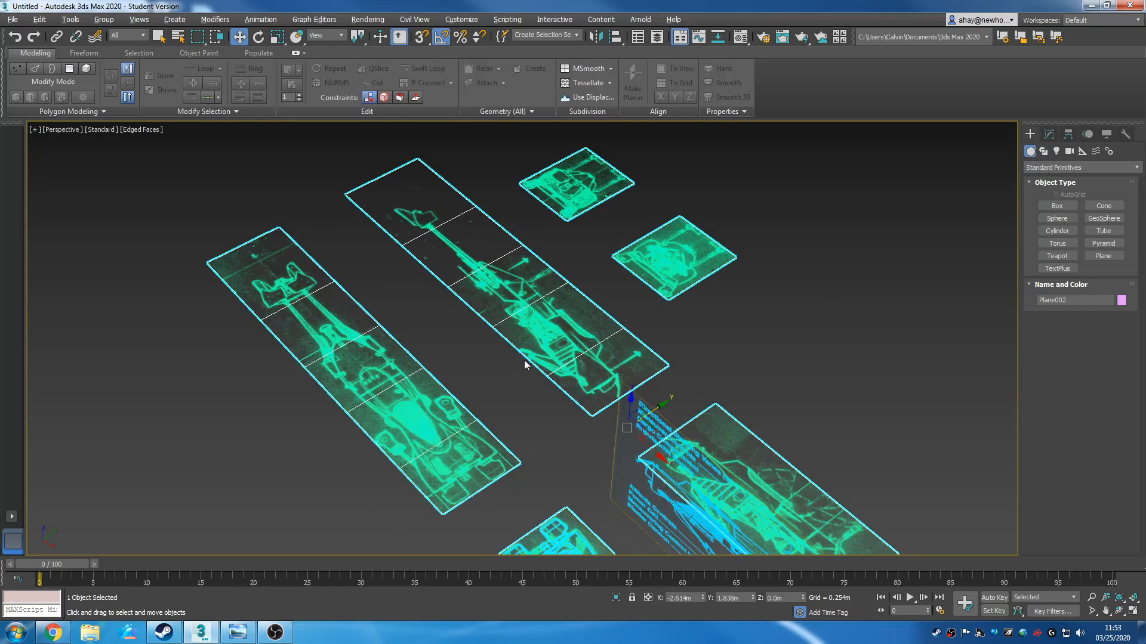
middle_click_drag(692, 320, 741, 277, "alt")
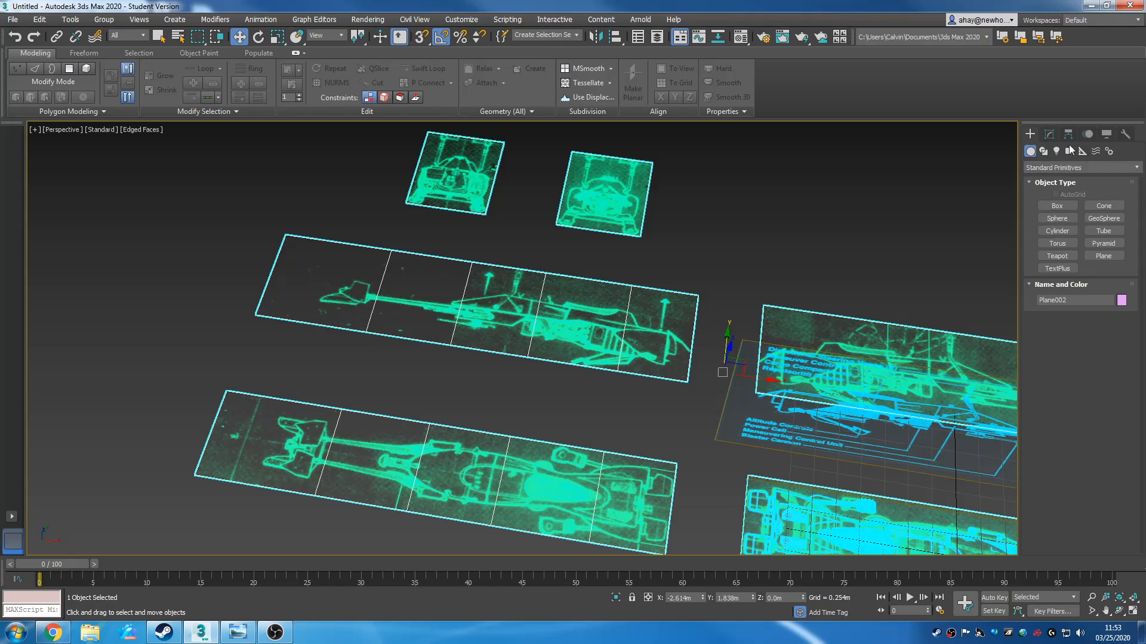
Remove the four interior edges crossing the left side elevation piece in edge mode
left_click(1048, 135)
left_click(1066, 307)
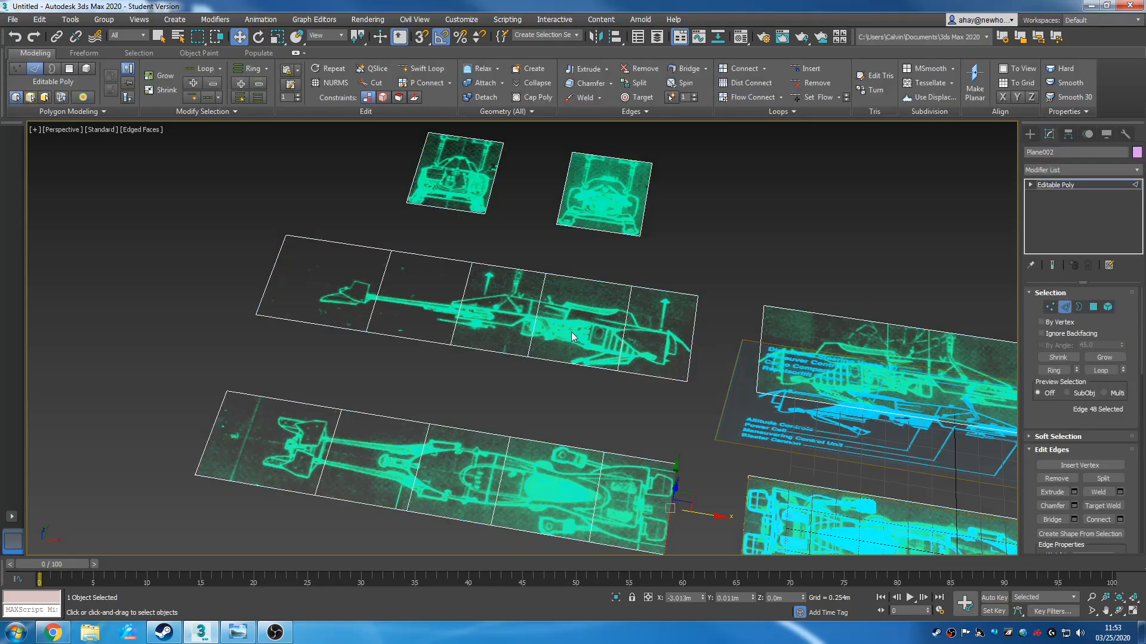
middle_click_drag(571, 332, 602, 345, "alt")
left_click_drag(642, 347, 641, 348)
middle_click_drag(576, 365, 596, 396, "alt")
left_click(587, 394)
left_click_drag(332, 329, 643, 309)
right_click(589, 298)
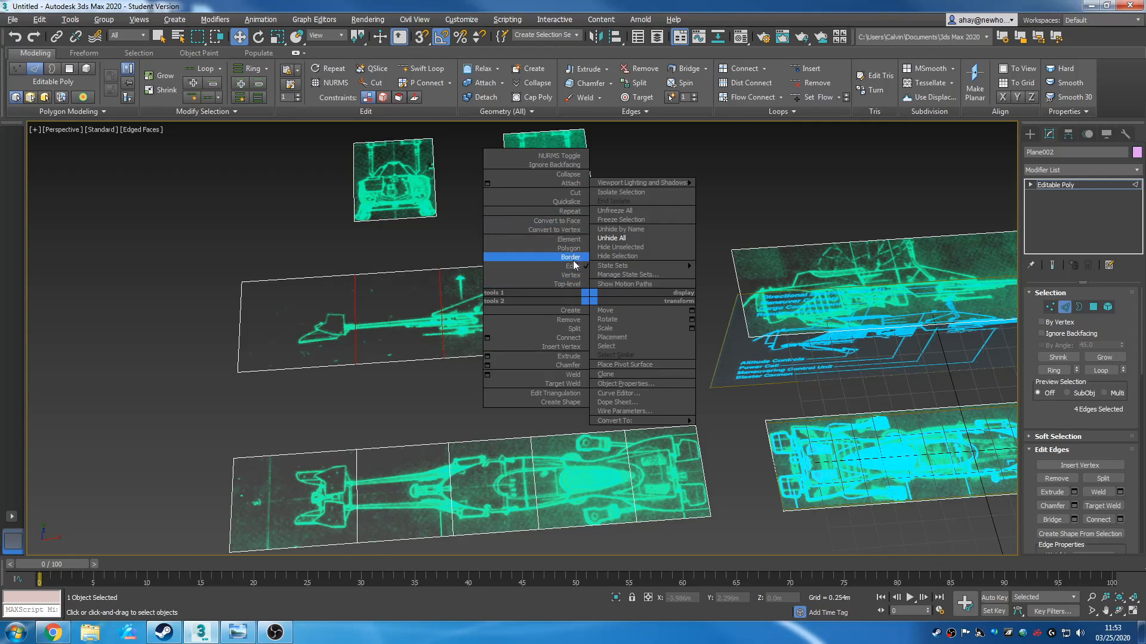
left_click(552, 319)
Remove the four interior edges crossing the left plan piece
middle_click_drag(507, 372, 488, 302)
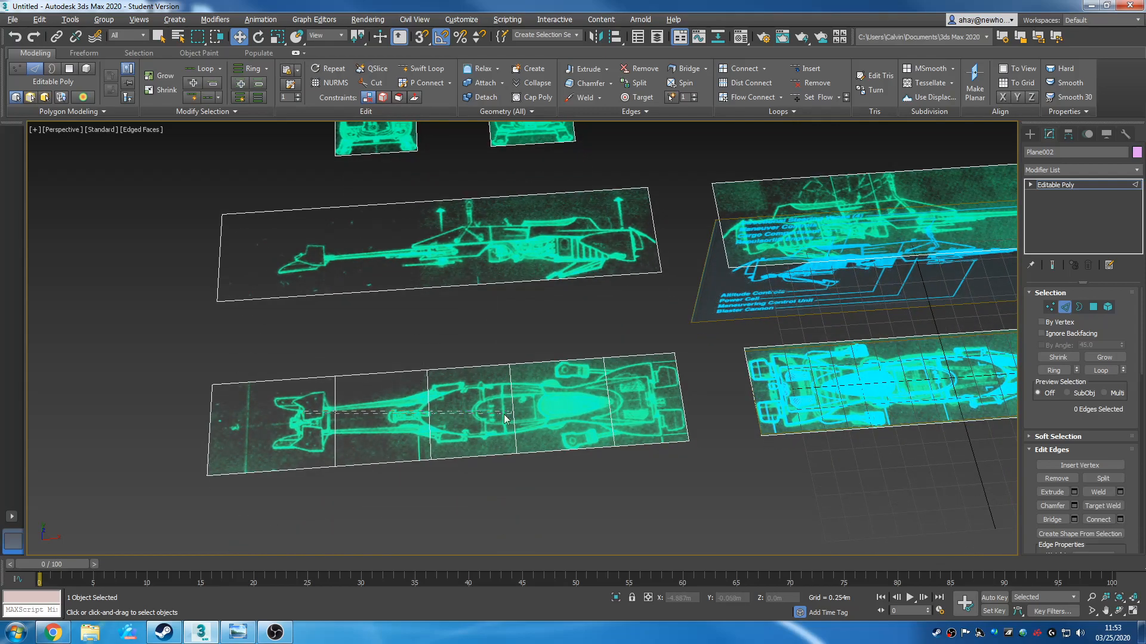
left_click_drag(638, 409, 640, 408)
right_click(559, 409)
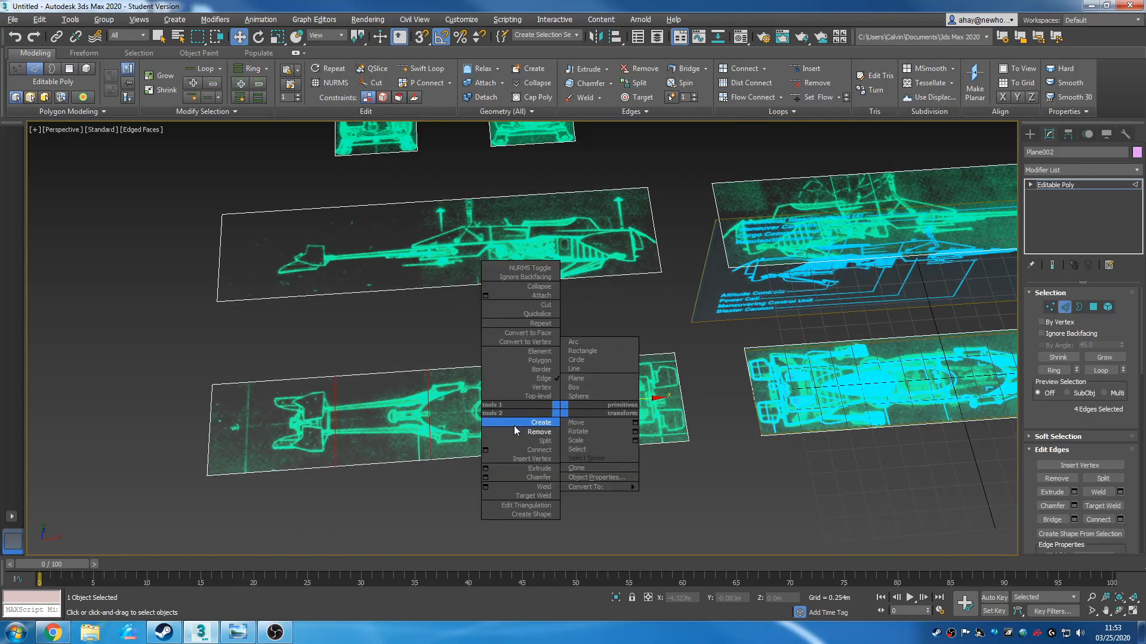
left_click(545, 431)
Compare the right plan and side elevation pieces with the blue top and side view references, including their tail ends
middle_click_drag(662, 435, 421, 427)
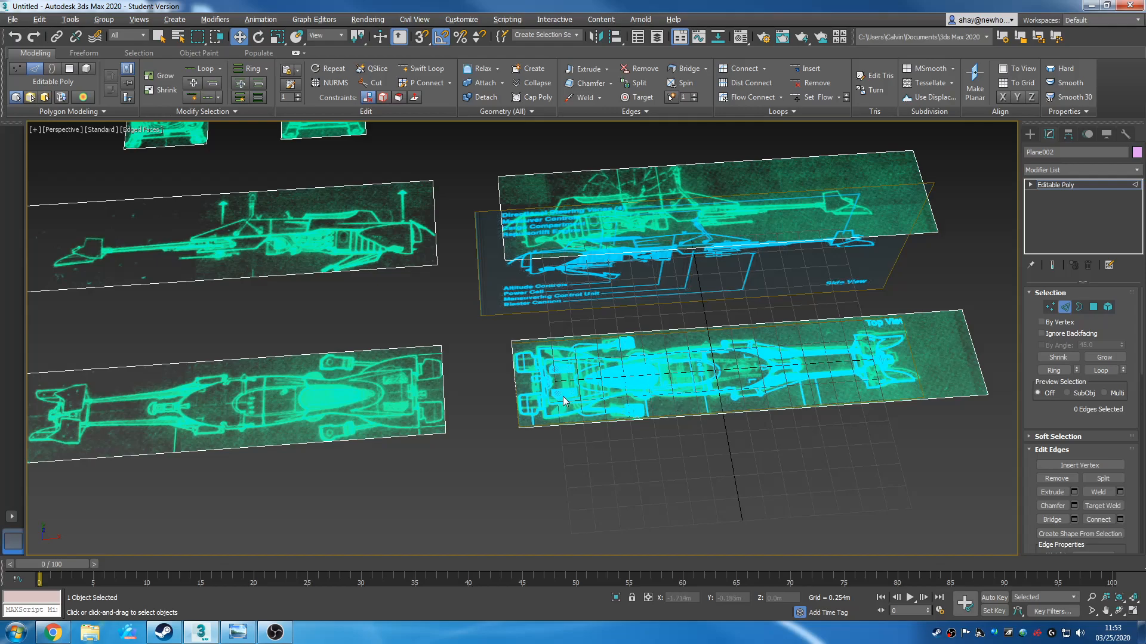
middle_click_drag(832, 419, 606, 434, "alt")
middle_click_drag(428, 346, 509, 241, "alt")
middle_click_drag(508, 298, 605, 363, "alt")
scroll(599, 360, "up", 3)
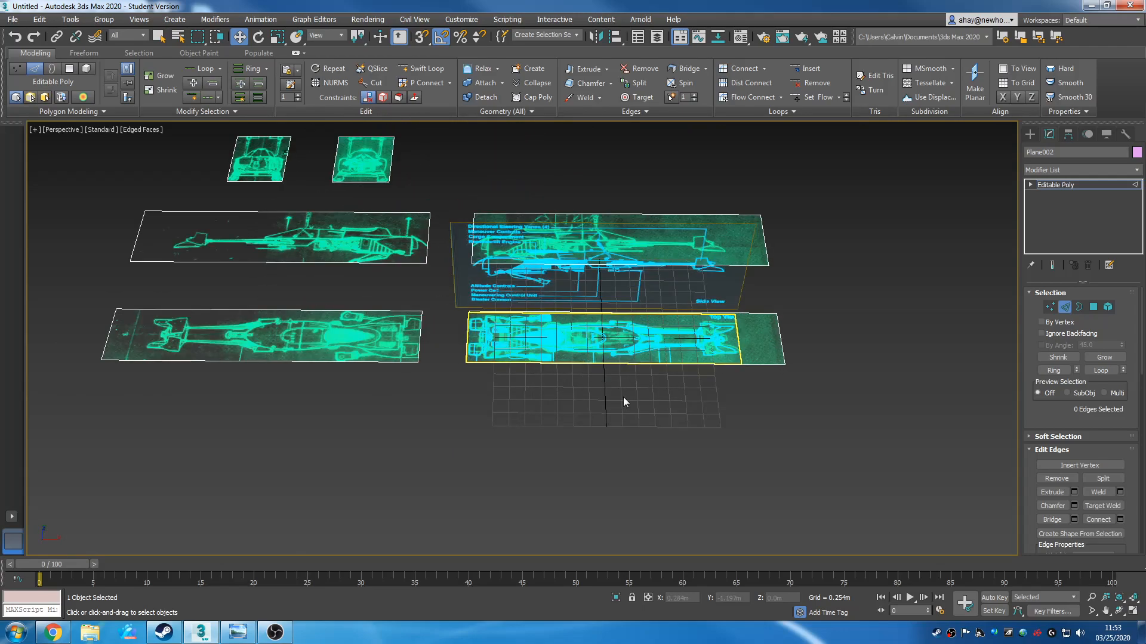
middle_click_drag(682, 396, 744, 327)
scroll(615, 385, "up", 4)
middle_click_drag(470, 445, 521, 396)
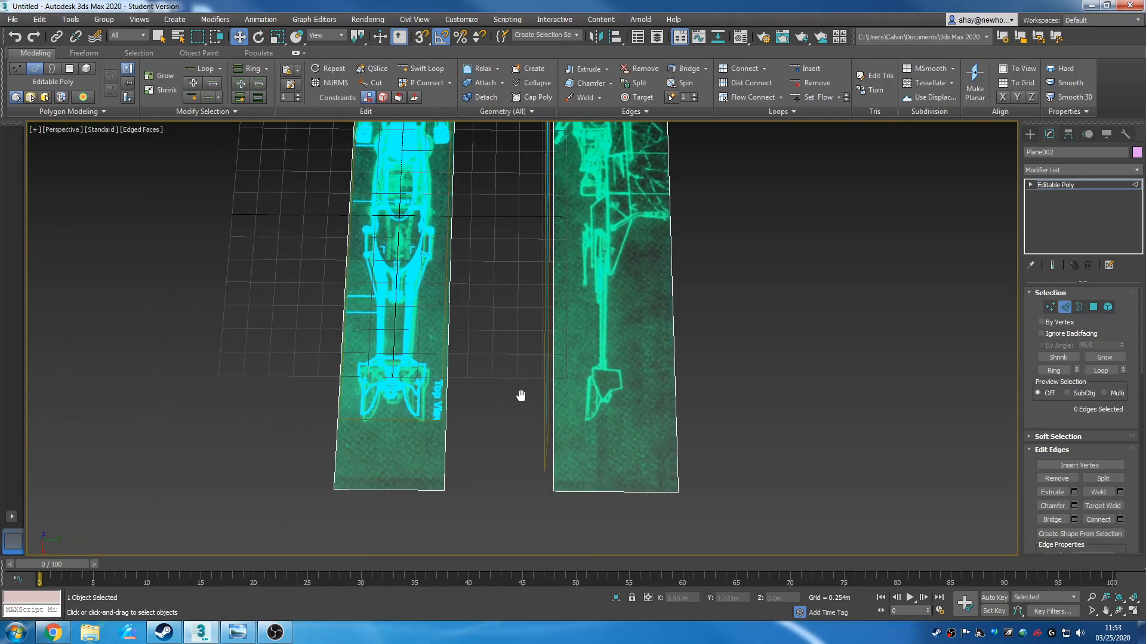
Undo the recent selection changes and reopen the blueprint plane's Editable Poly settings
left_click(1029, 134)
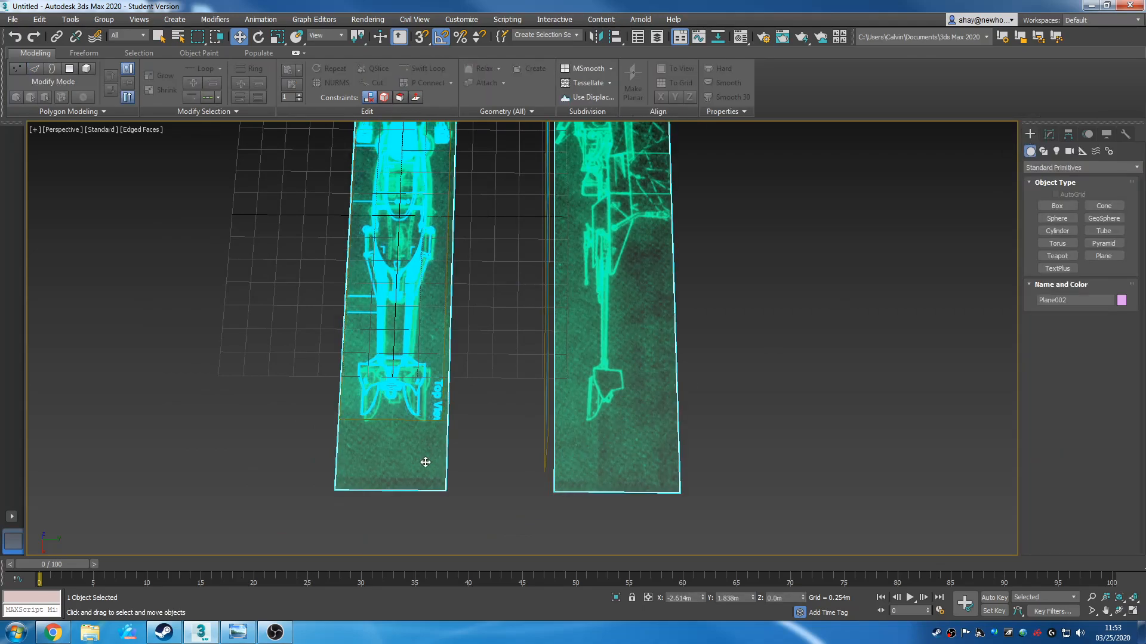
key("ctrl+z")
key("ctrl+z")
key("ctrl+z")
key("ctrl+z")
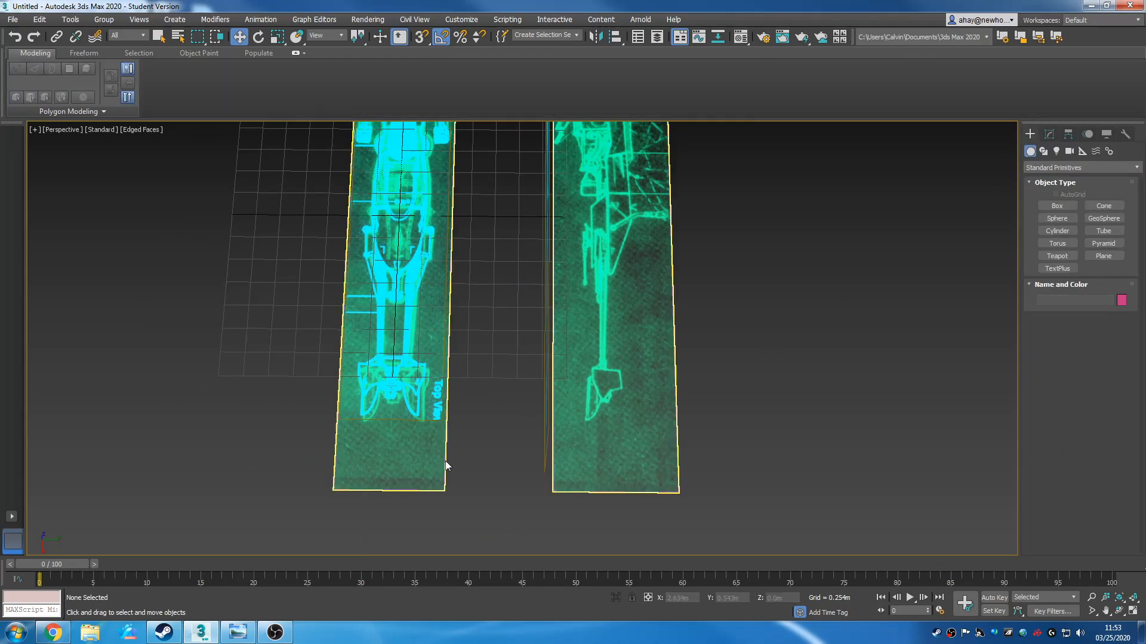
scroll(523, 446, "down", 10)
middle_click_drag(522, 446, 639, 422, "alt")
key("ctrl+z")
scroll(547, 445, "up", 7)
mouse_move(618, 375)
middle_mouse_down("alt")
mouse_move(687, 336)
mouse_move(648, 303)
mouse_move(620, 375)
middle_mouse_up("alt")
left_click(1048, 133)
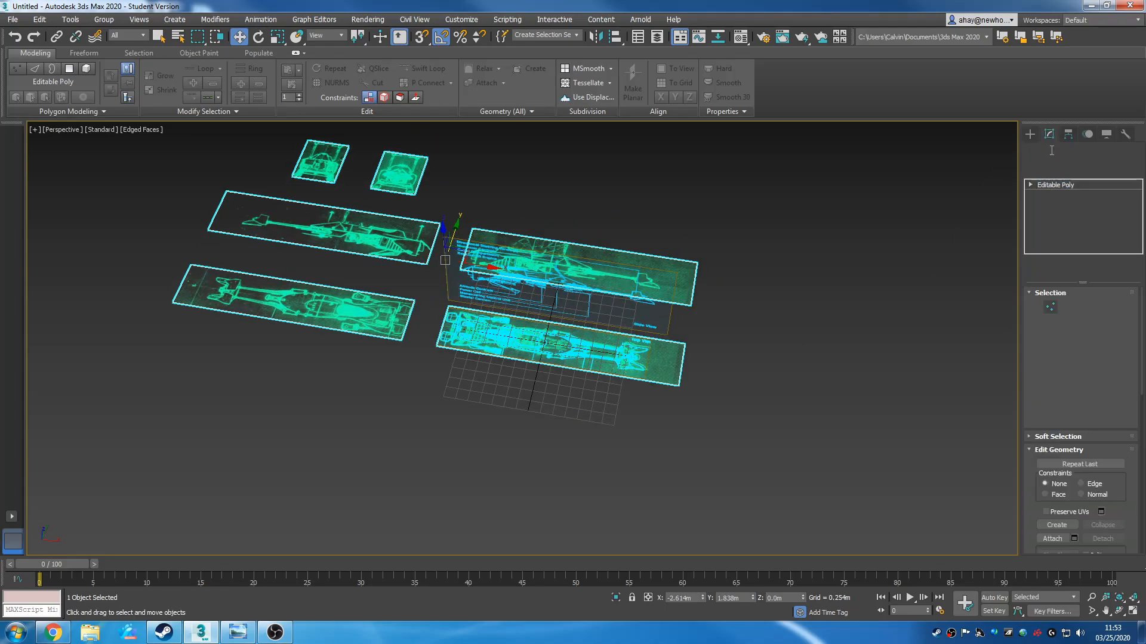
Detach the right plan and right side elevation elements from the blueprint plane as separate objects
left_click(1107, 307)
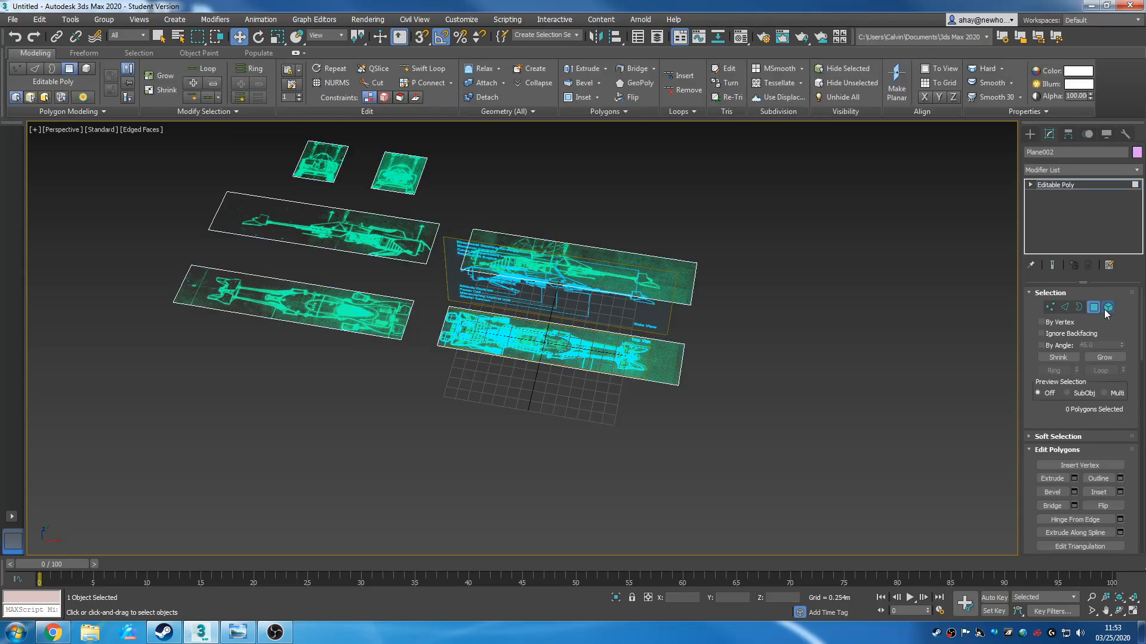
left_click(674, 373)
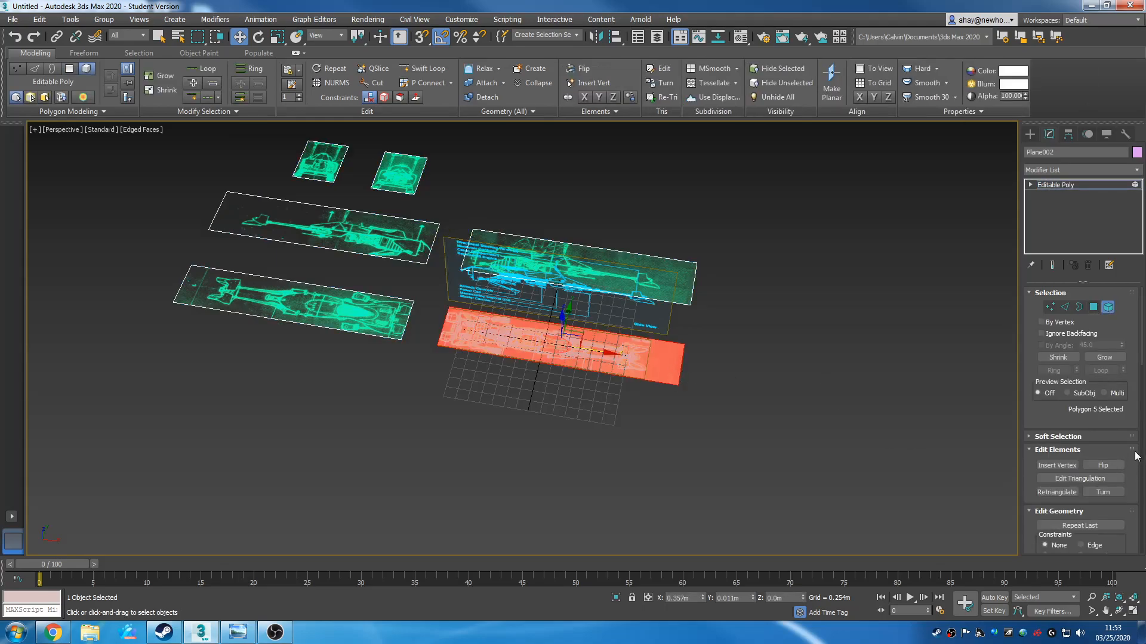
scroll(1110, 391, "down", 5)
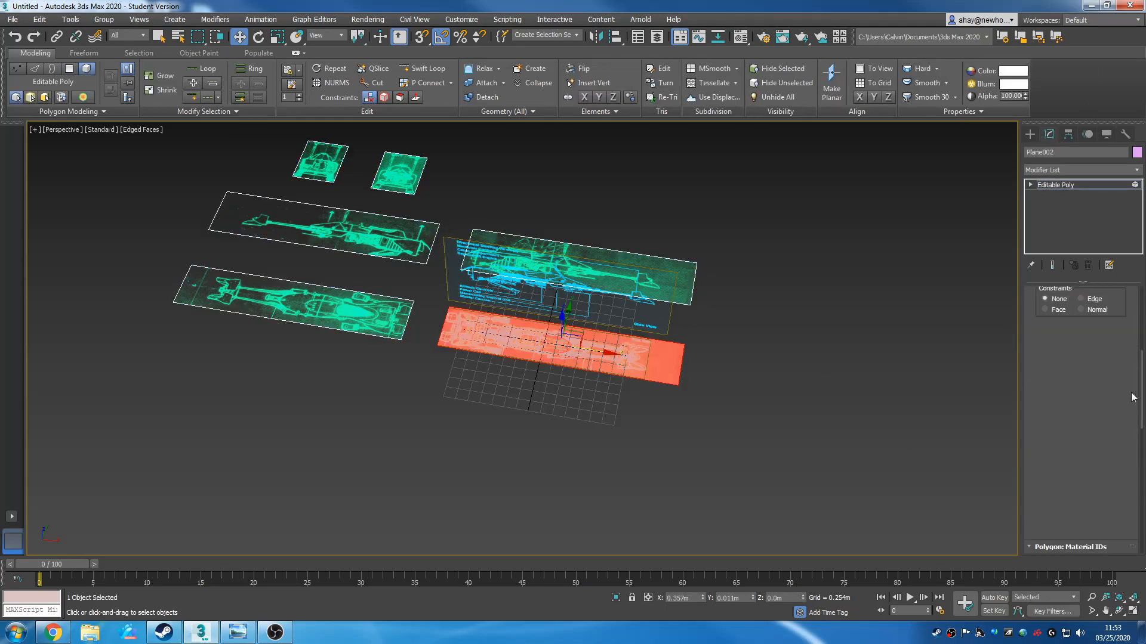
left_click(1103, 399)
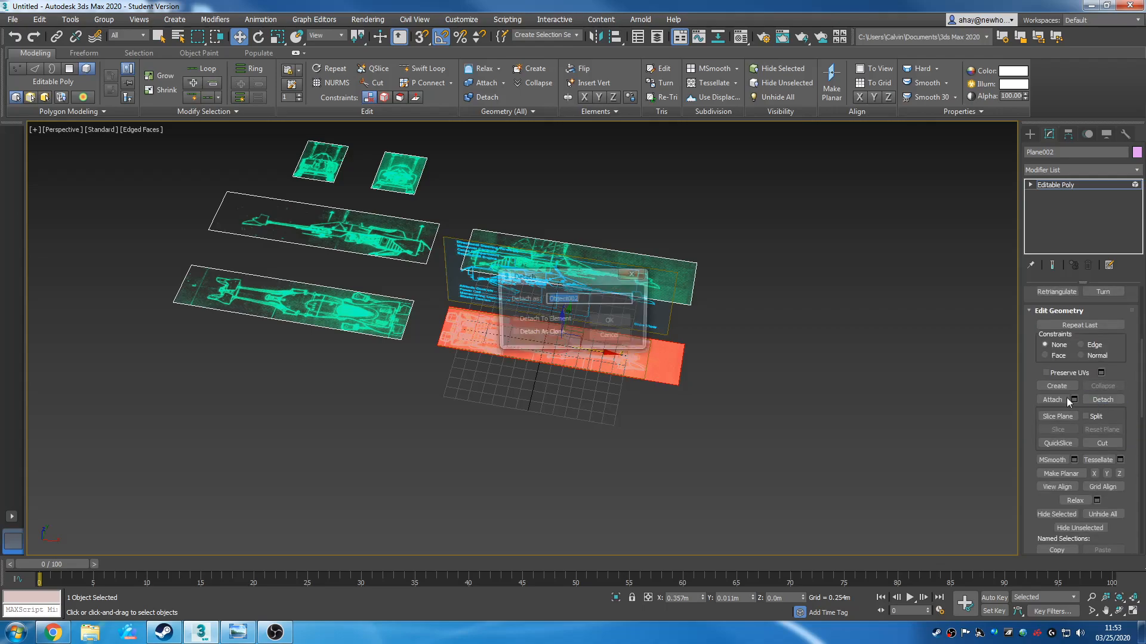
left_click(607, 327)
left_click(678, 274)
left_click(1098, 400)
left_click(608, 321)
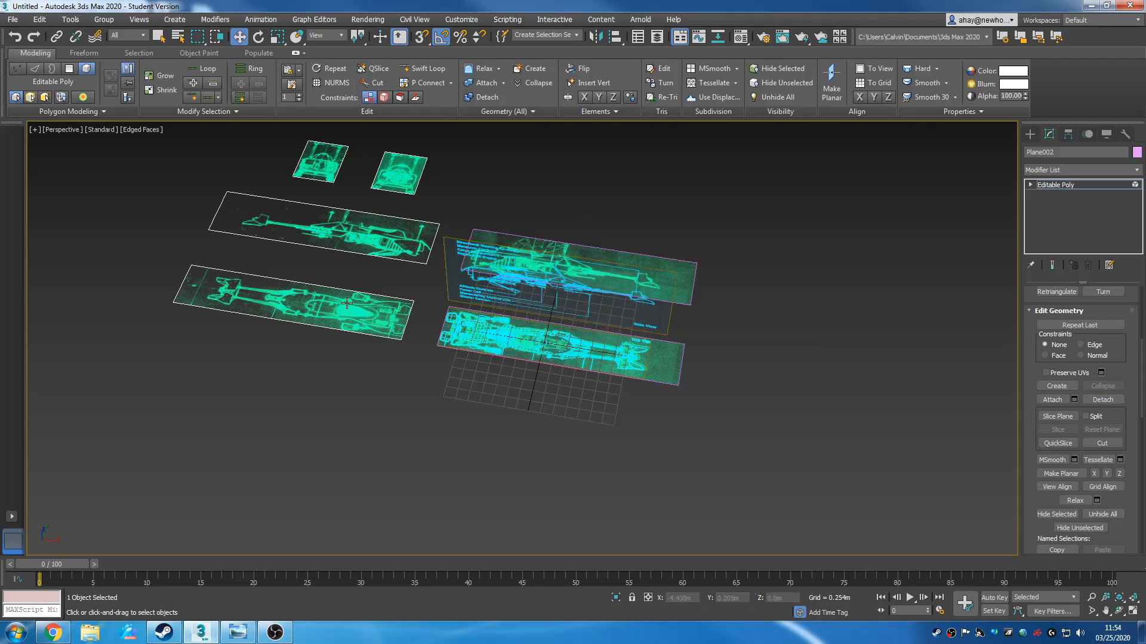
Detach the left plan and left side elevation elements as separate objects
left_click(332, 302)
left_click(1104, 399)
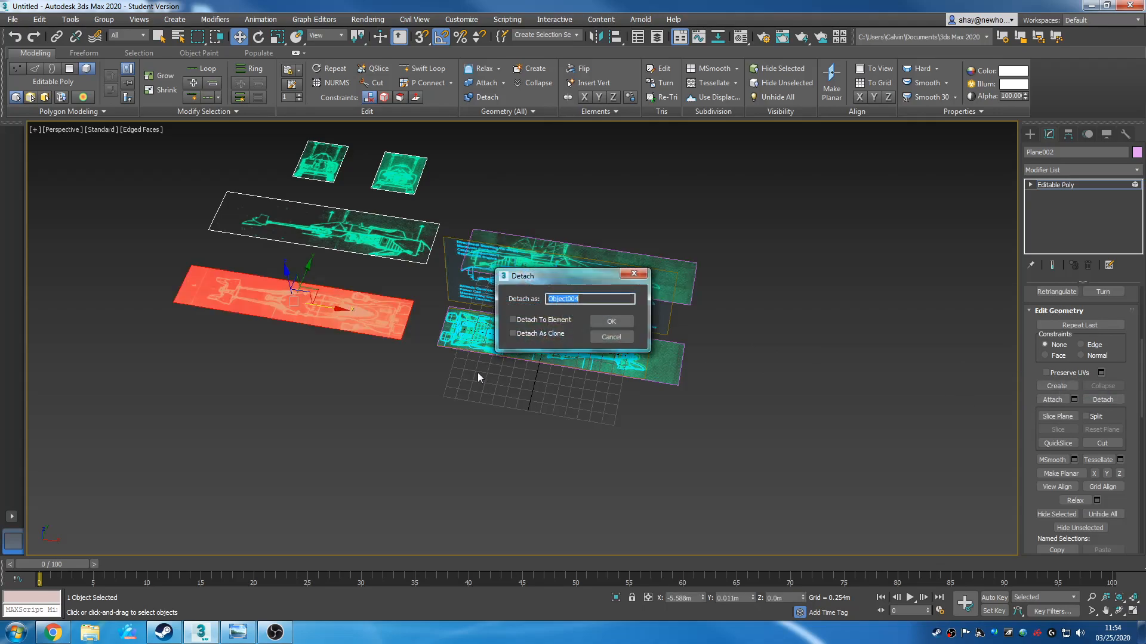
left_click(613, 323)
left_click(325, 230)
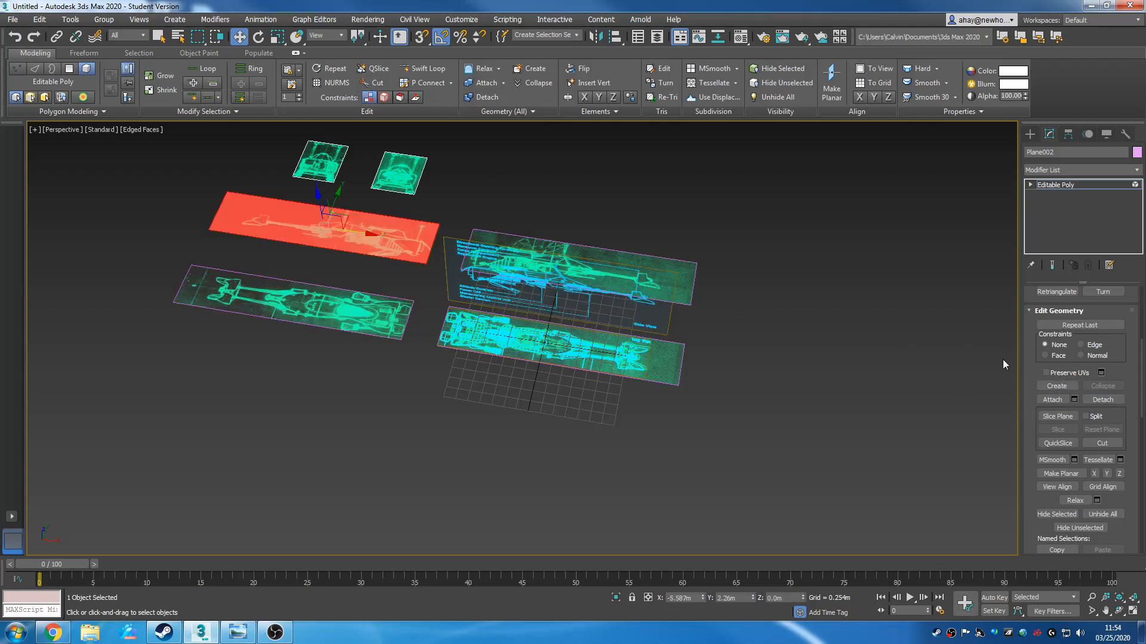
left_click(1117, 401)
left_click(621, 324)
Detach the two small end-view elements as separate objects and finish editing the blueprint plane
middle_click_drag(449, 155, 468, 215)
left_click(428, 228)
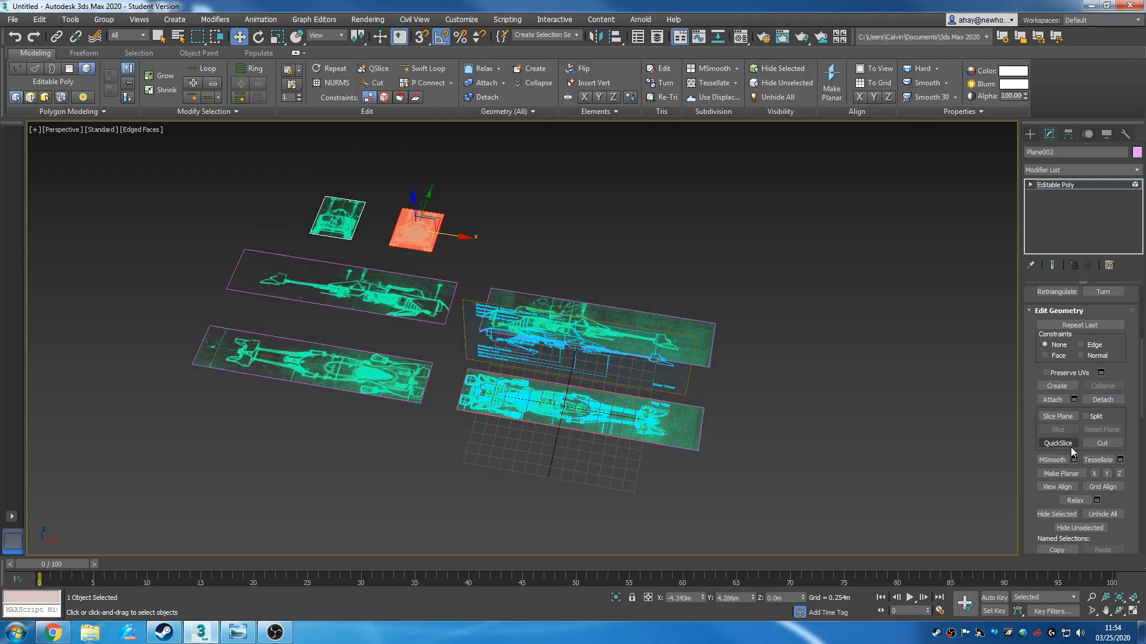
left_click(1099, 398)
left_click(620, 324)
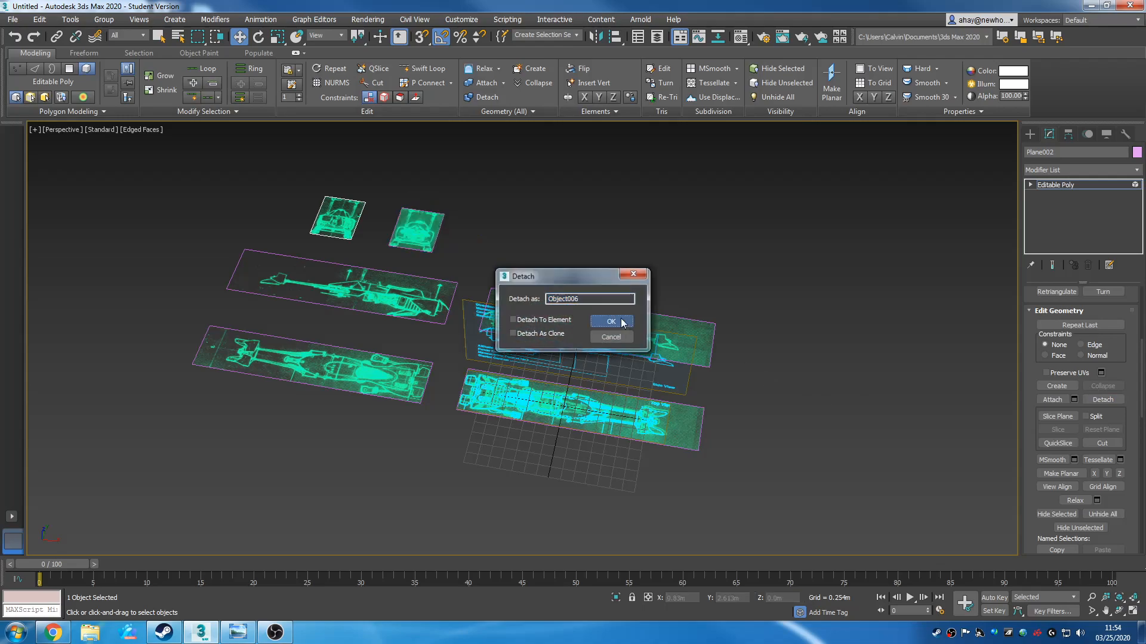
left_click(340, 219)
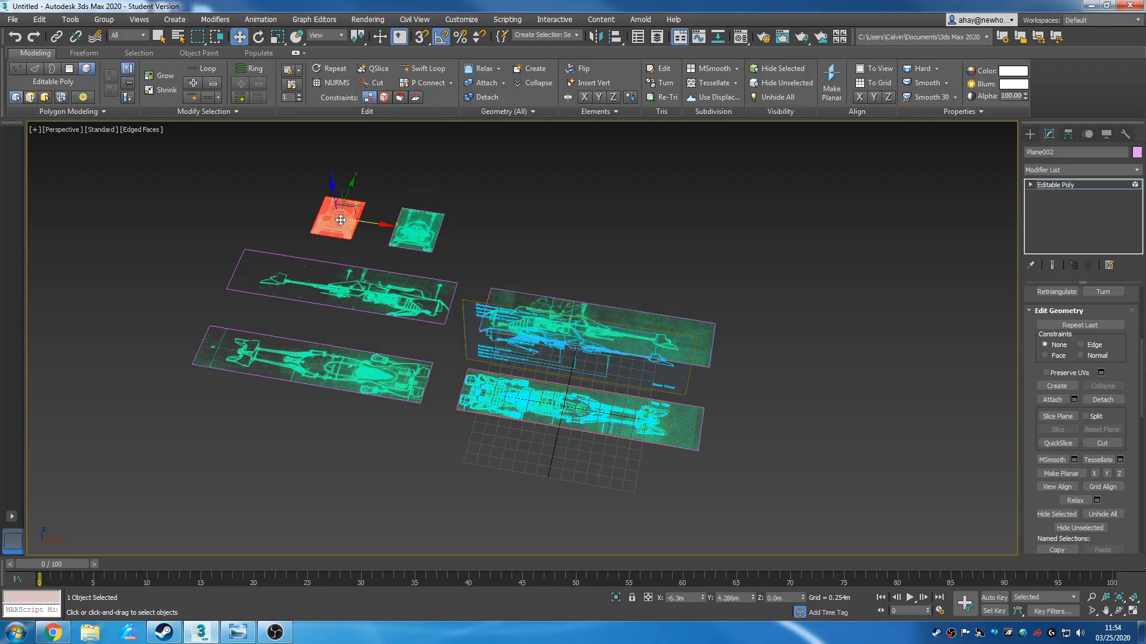
left_click(1103, 400)
left_click(619, 324)
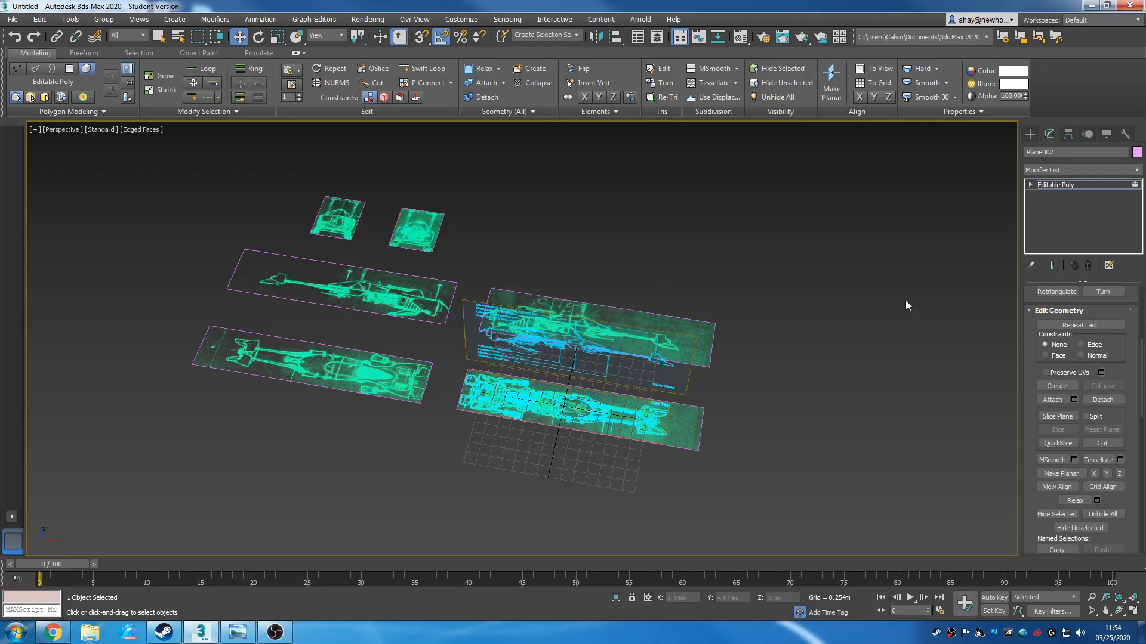
left_click(1010, 155)
Select the right plan piece and reset its X and Y position to 0
scroll(670, 421, "up", 3)
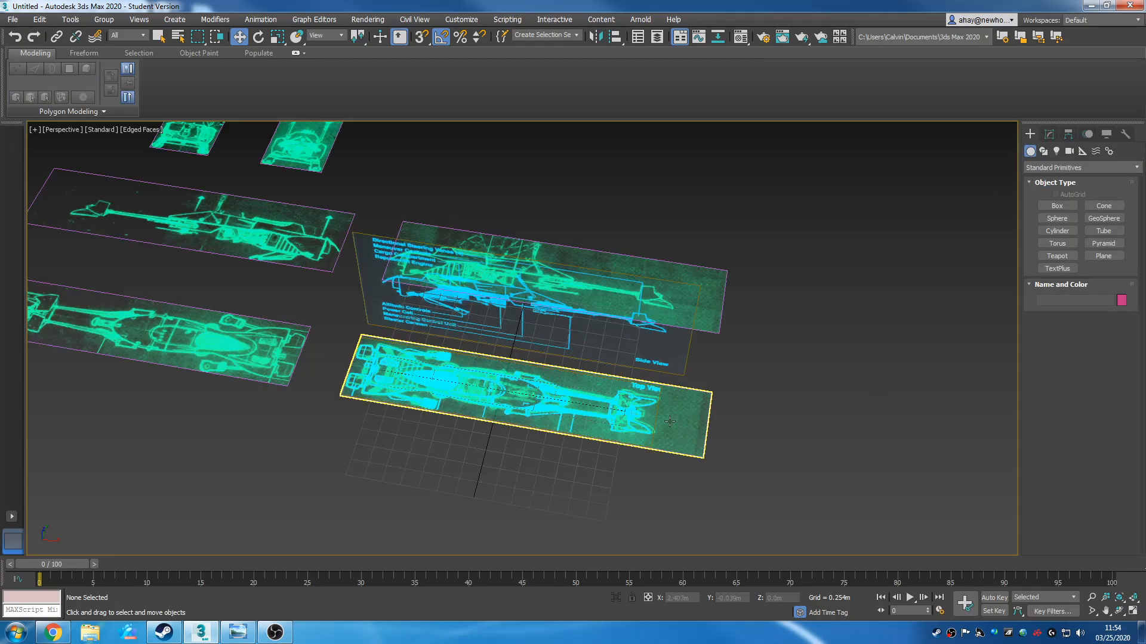
middle_click_drag(683, 422, 597, 410)
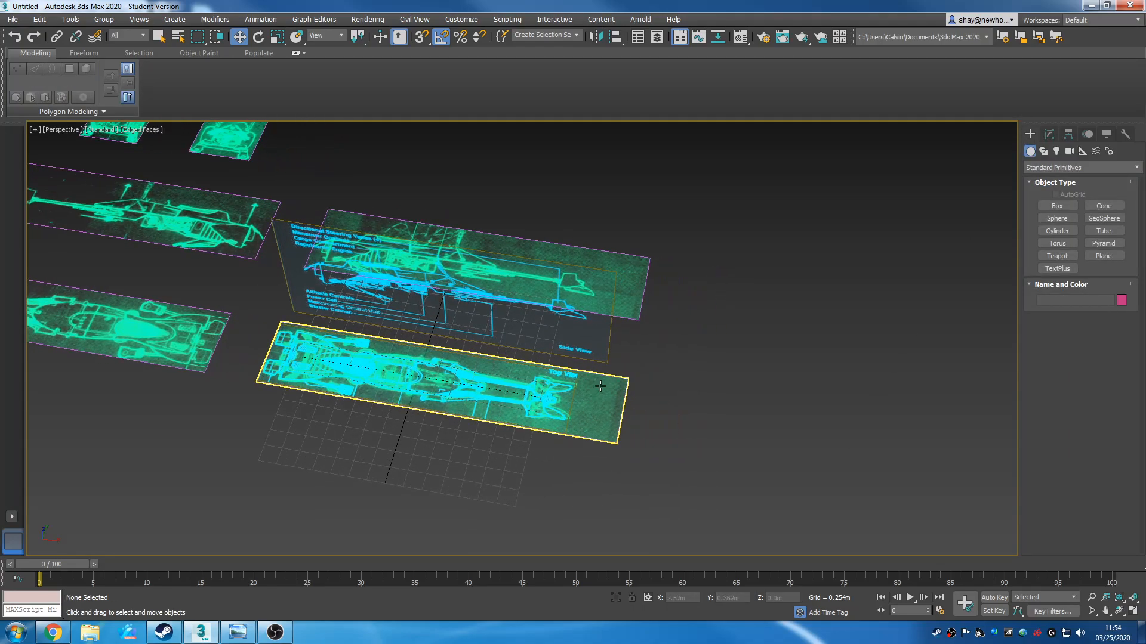
scroll(600, 409, "down", 4)
middle_click_drag(668, 404, 607, 427, "alt")
scroll(603, 397, "up", 2)
left_click(507, 429)
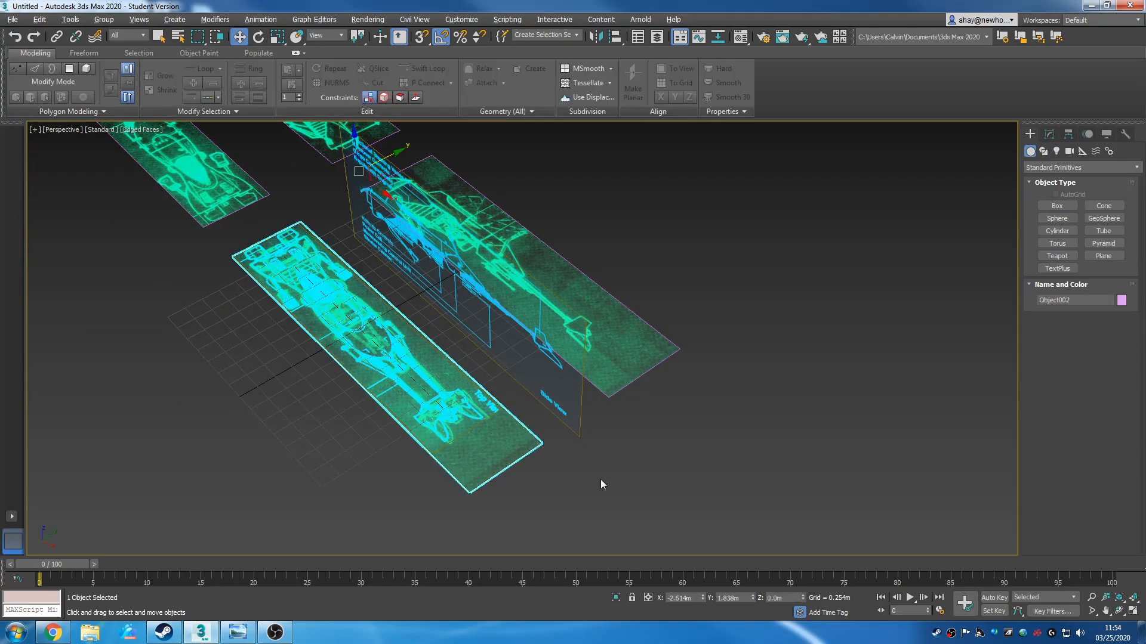
right_click(703, 596)
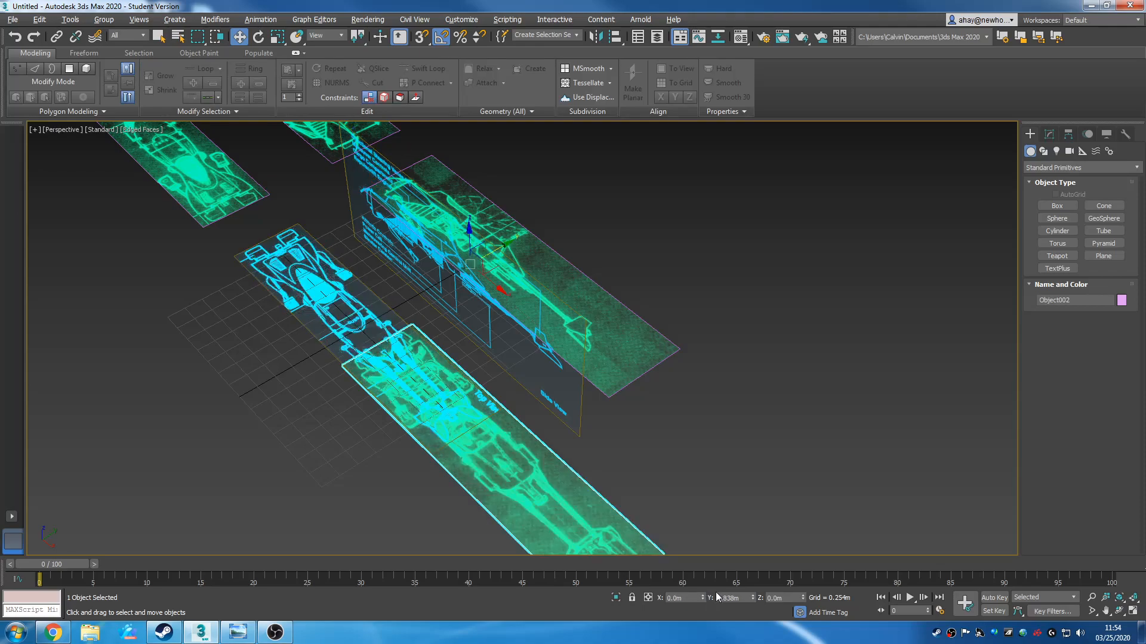
right_click(753, 597)
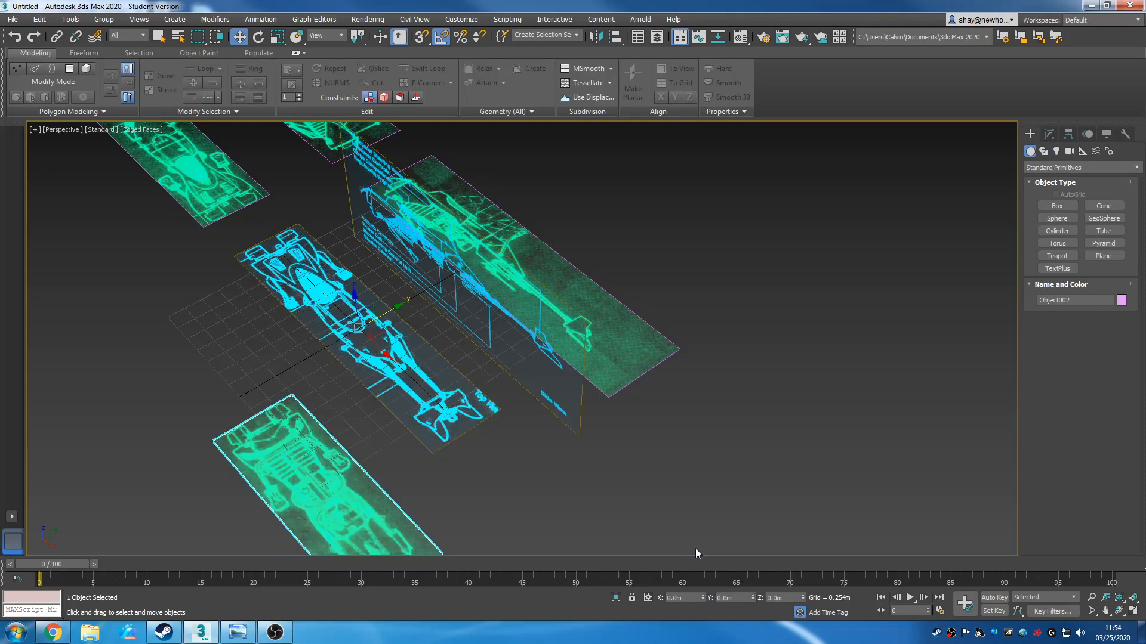
middle_click_drag(696, 549, 644, 389)
scroll(765, 401, "down", 4)
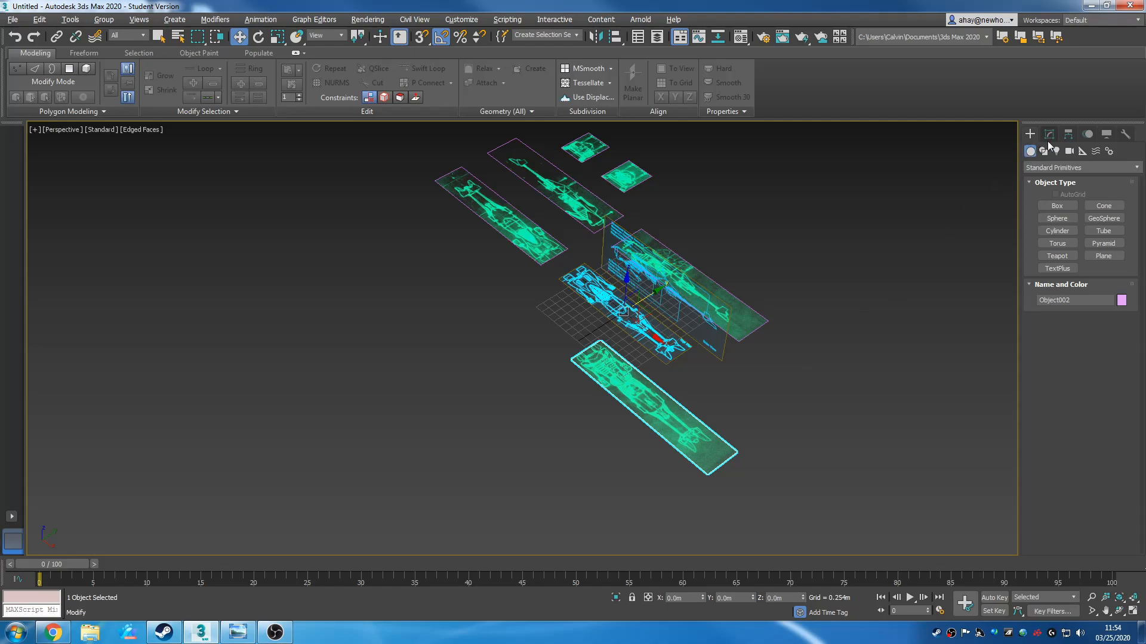
Center the plan piece's pivot on the object using Affect Pivot Only
left_click(1068, 134)
left_click(1069, 215)
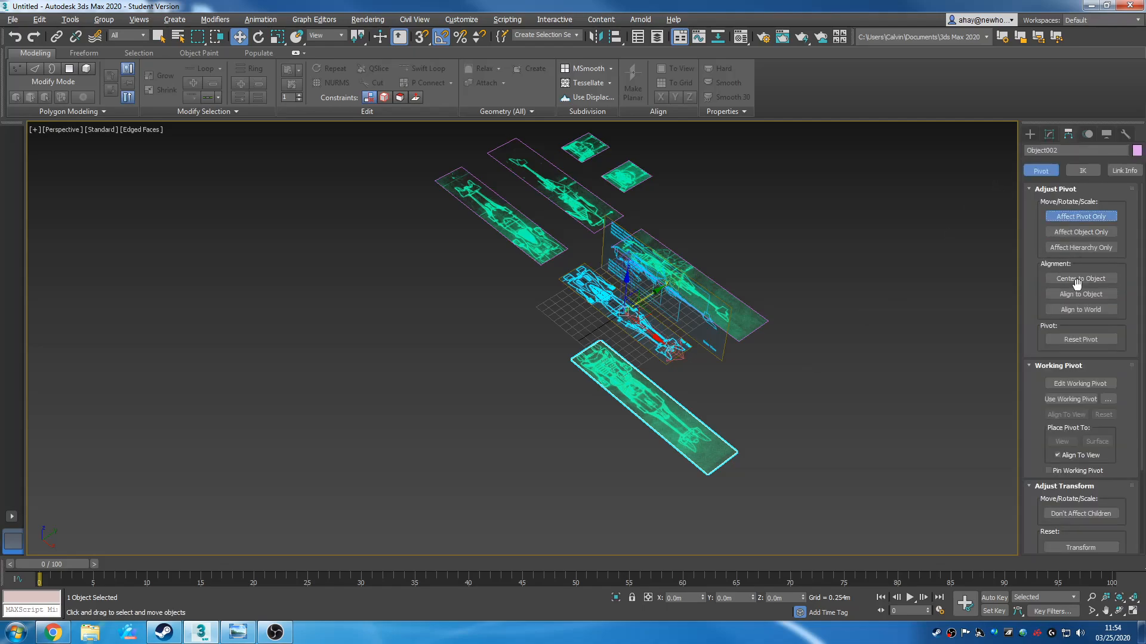
left_click(1084, 280)
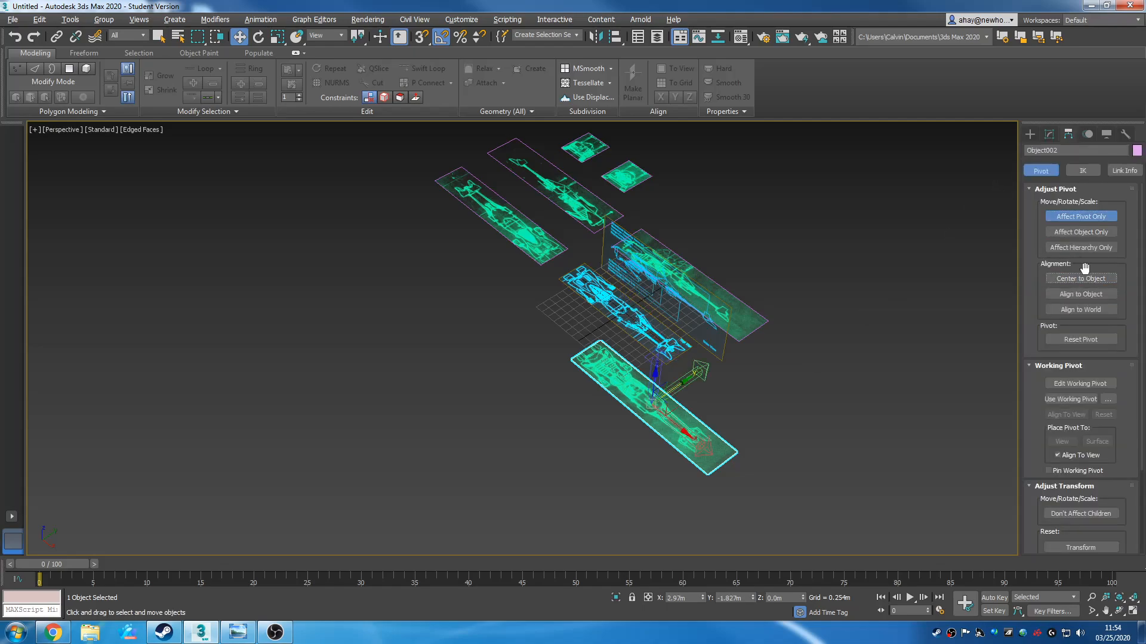
left_click(1082, 217)
left_click(1027, 134)
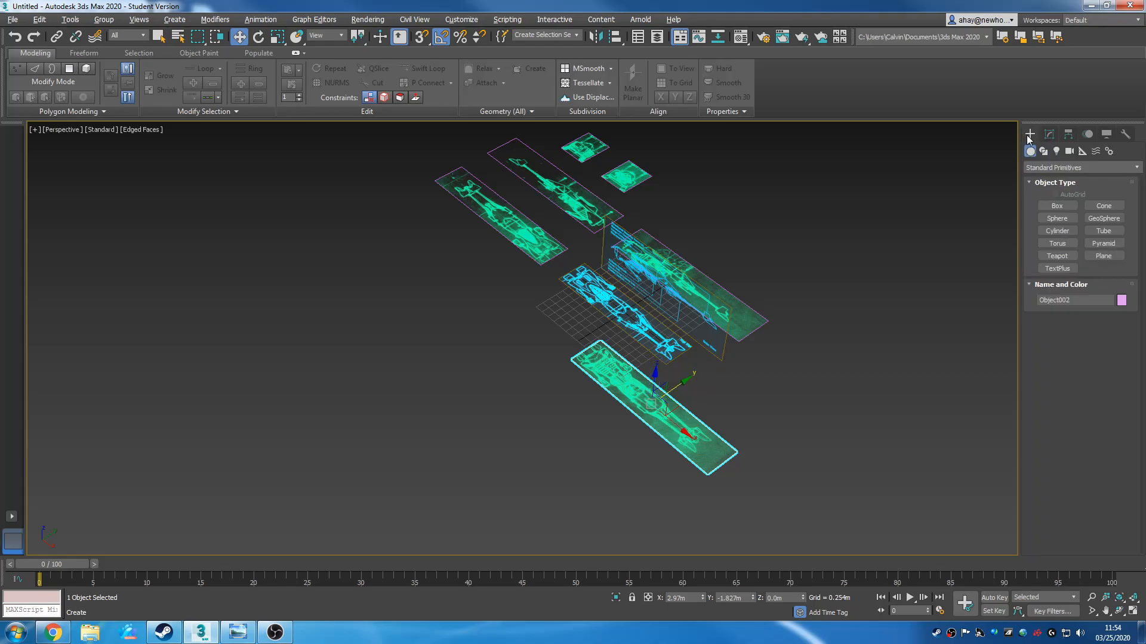
Reset the plan piece's X and Y position to 0 and compare it with the blue top view reference
right_click(703, 597)
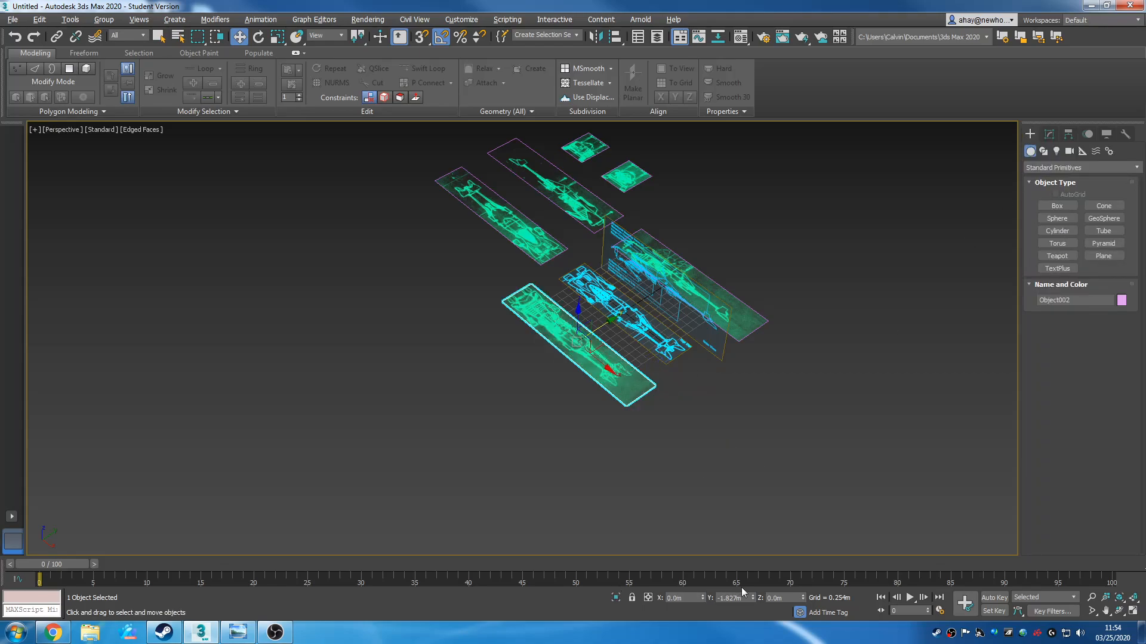
right_click(754, 594)
middle_click_drag(762, 416, 620, 467)
scroll(603, 312, "up", 5)
middle_click_drag(649, 393, 631, 298)
scroll(631, 298, "down", 3)
middle_click_drag(618, 386, 758, 391, "alt")
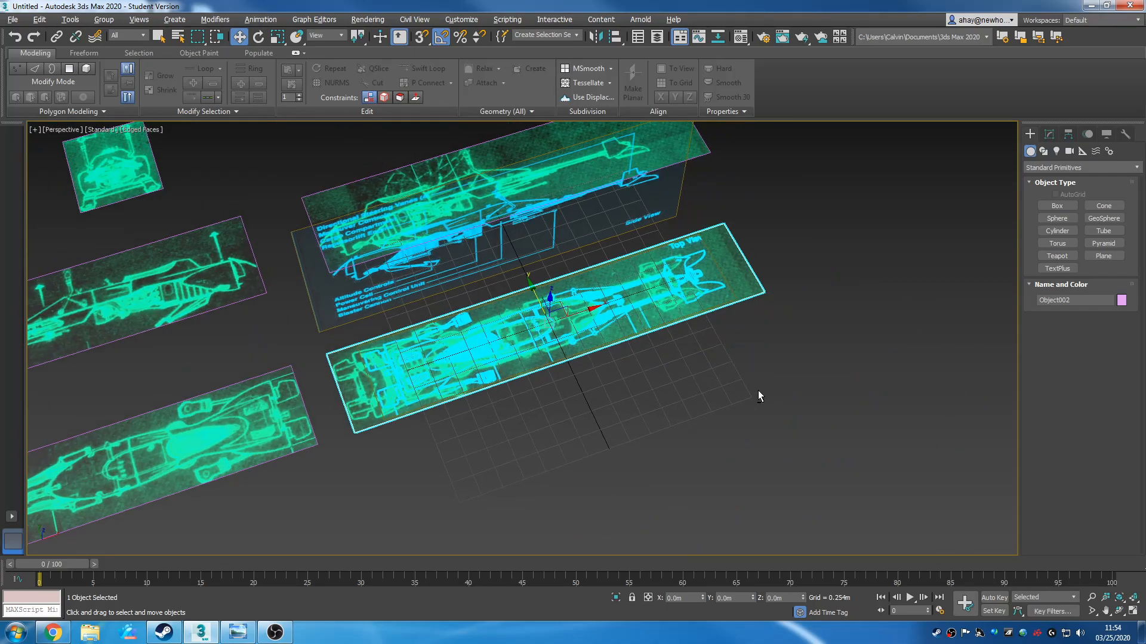
scroll(537, 391, "up", 3)
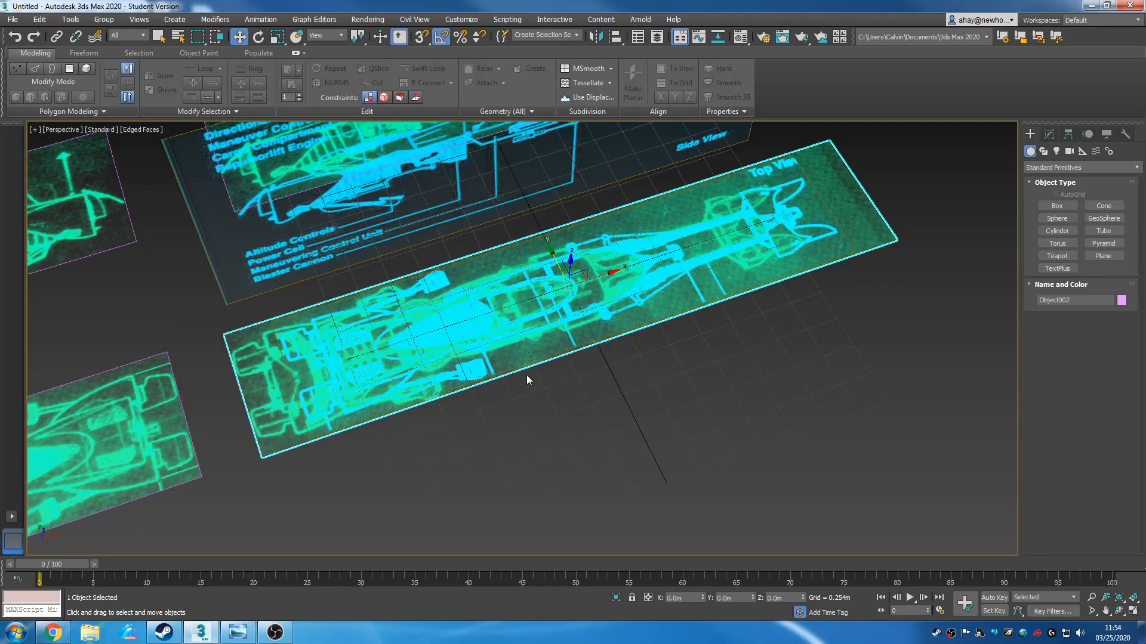
Move the plan piece along Y to about -1.2 m, clear of the blue top view reference
left_click_drag(550, 262, 612, 392)
middle_click_drag(613, 393, 502, 456)
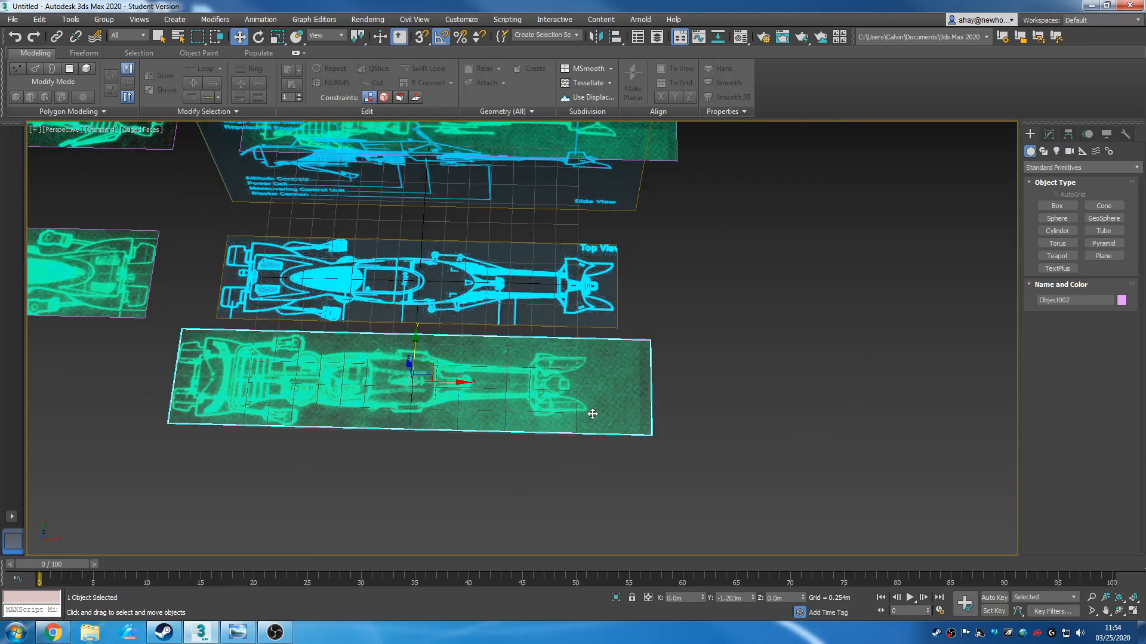
scroll(740, 391, "down", 5)
scroll(732, 378, "up", 6)
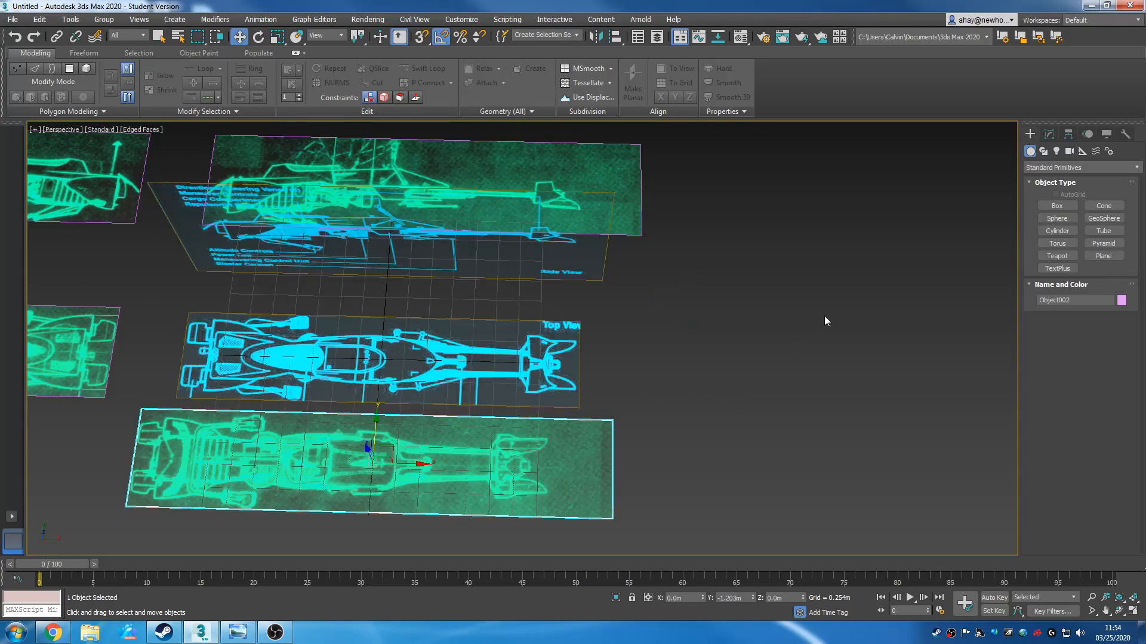
Add a Swift Loop edge across the plan piece just beyond the speeder's tail
left_click(1049, 133)
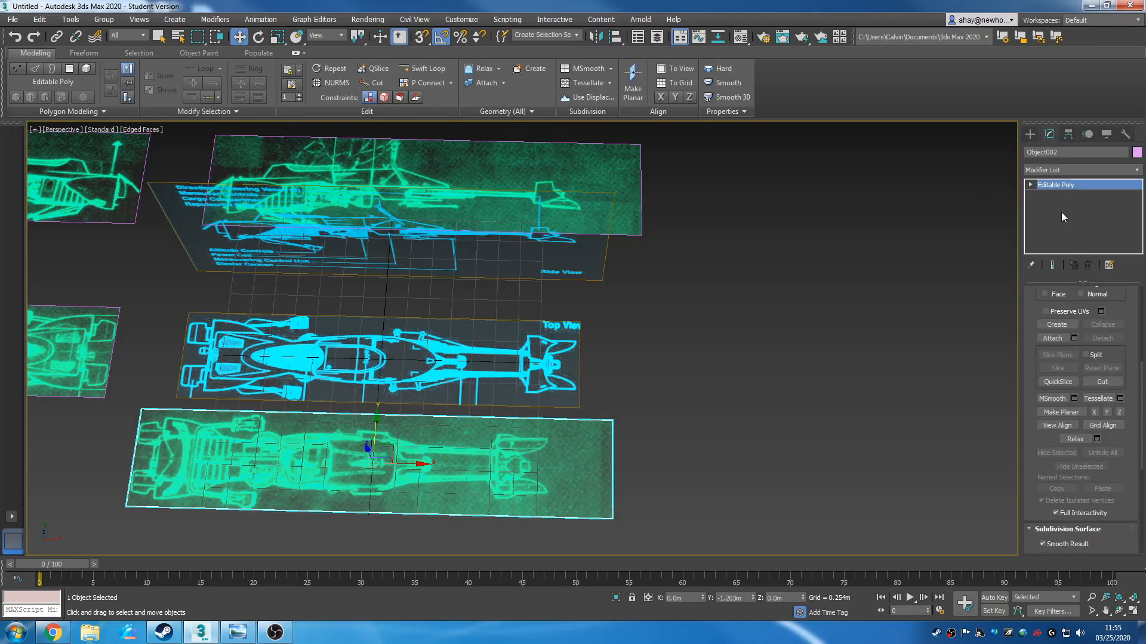
left_click_drag(1141, 382, 1144, 353)
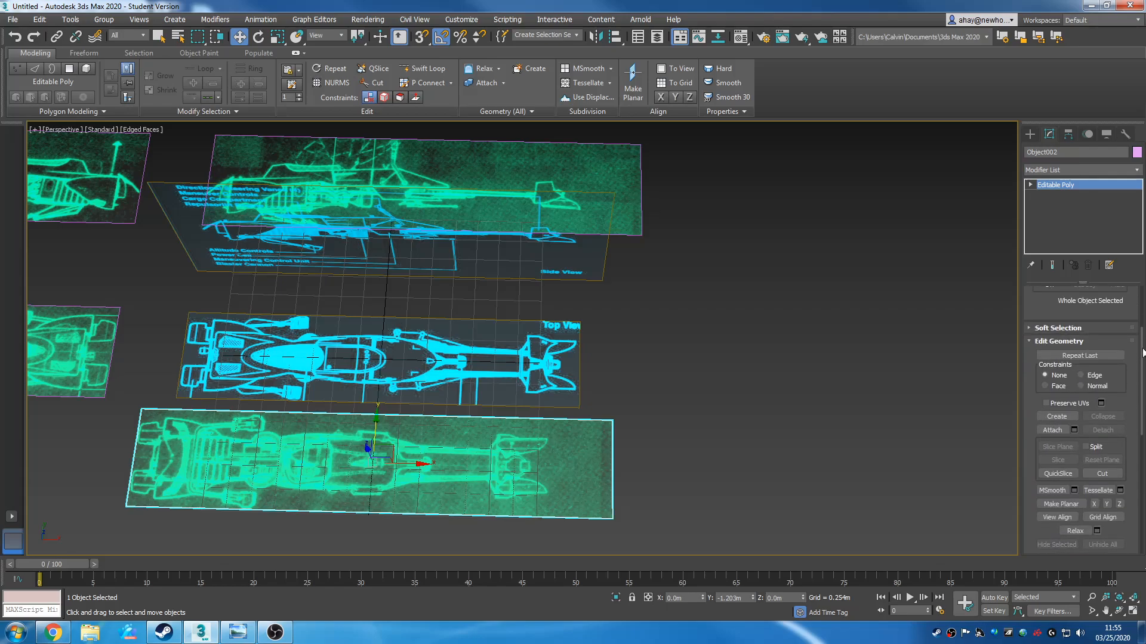
left_click_drag(1143, 401, 1141, 328)
left_click(1050, 307)
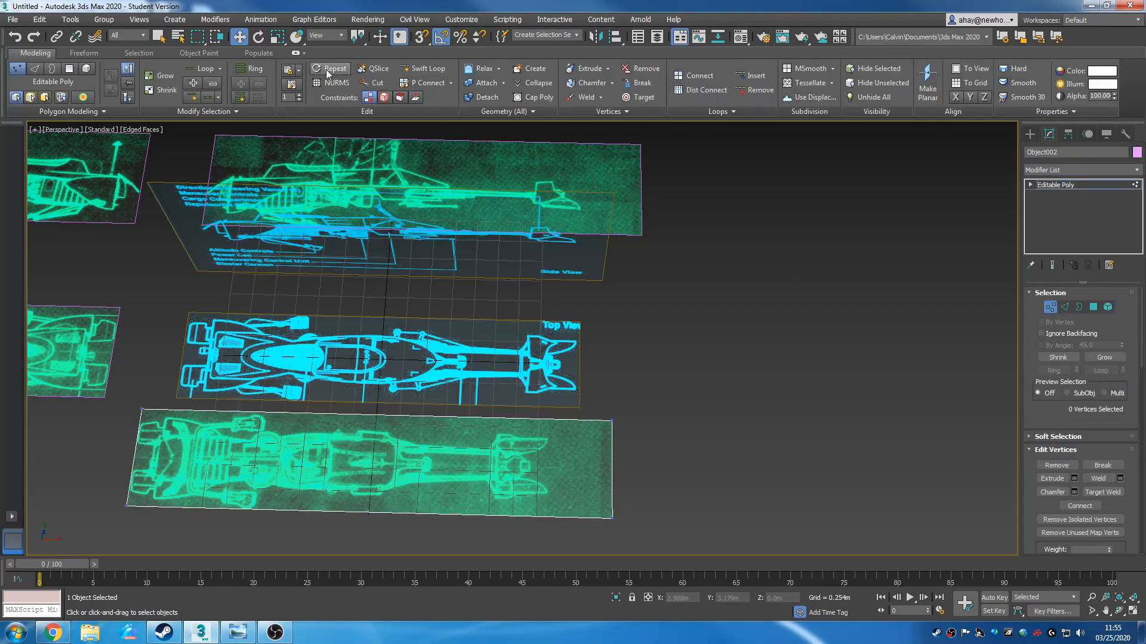
left_click(423, 68)
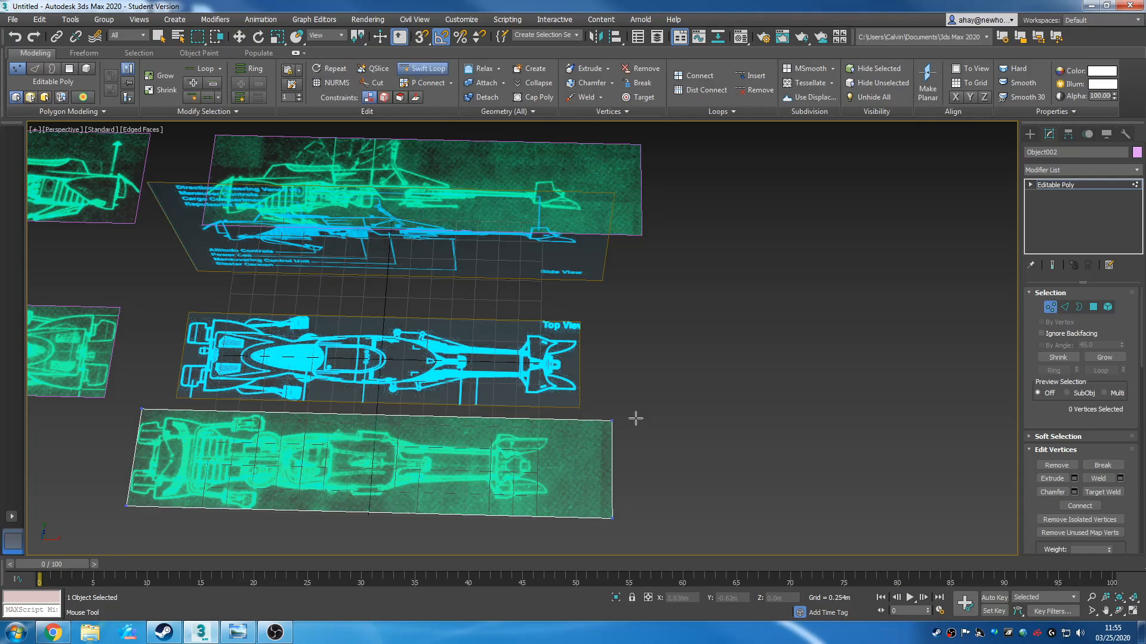
left_click(548, 504)
middle_click_drag(614, 299, 537, 361)
right_click(545, 367)
Add a Swift Loop edge across the right side elevation piece at the tip of the speeder's tail
left_click(1027, 135)
left_click(583, 294)
left_click(1049, 133)
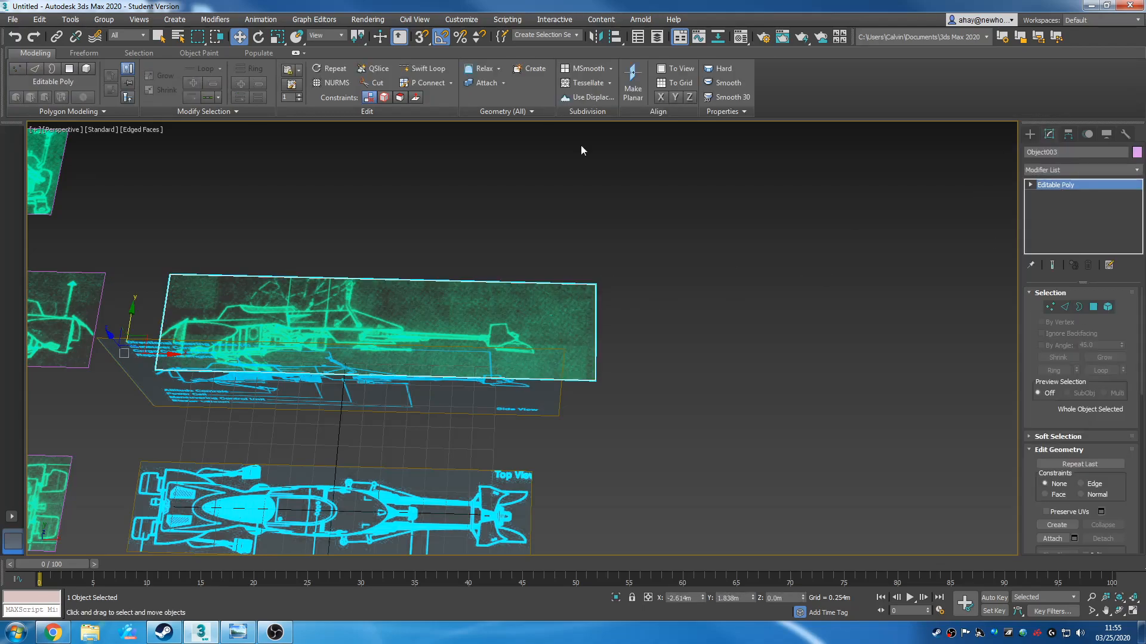
left_click(416, 71)
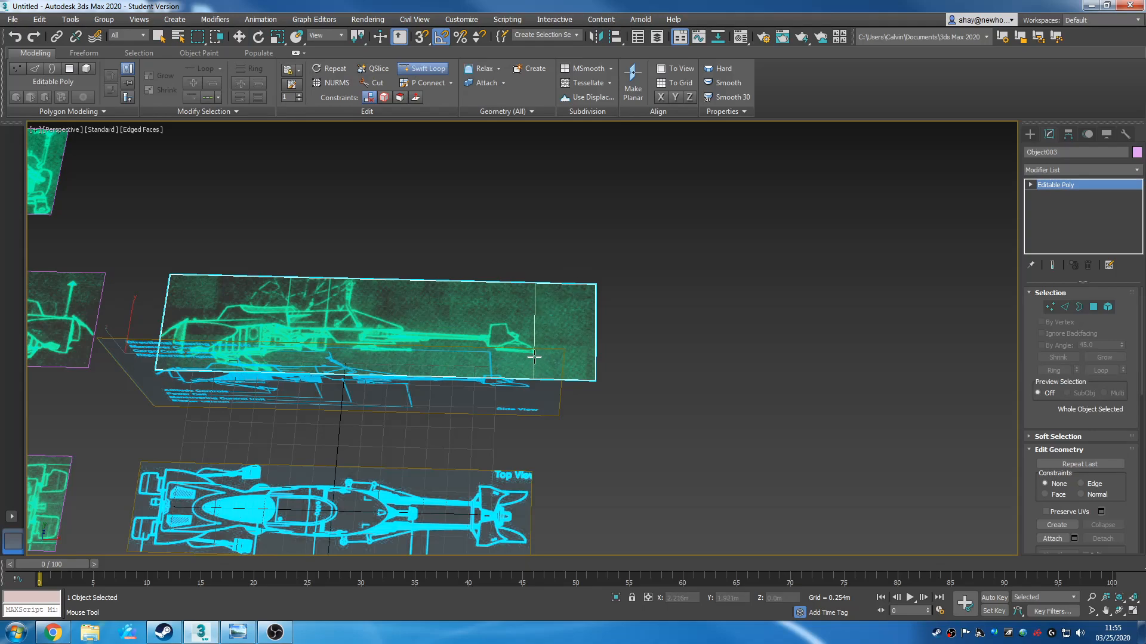
middle_click_drag(534, 371, 516, 389)
scroll(512, 396, "up", 5)
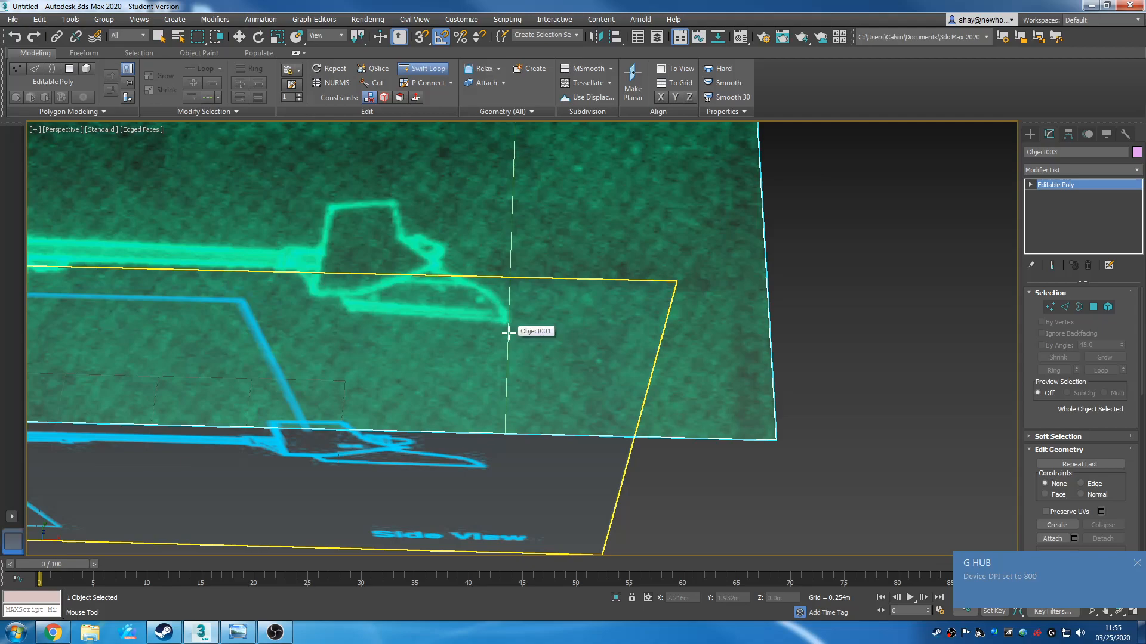
left_click(510, 333)
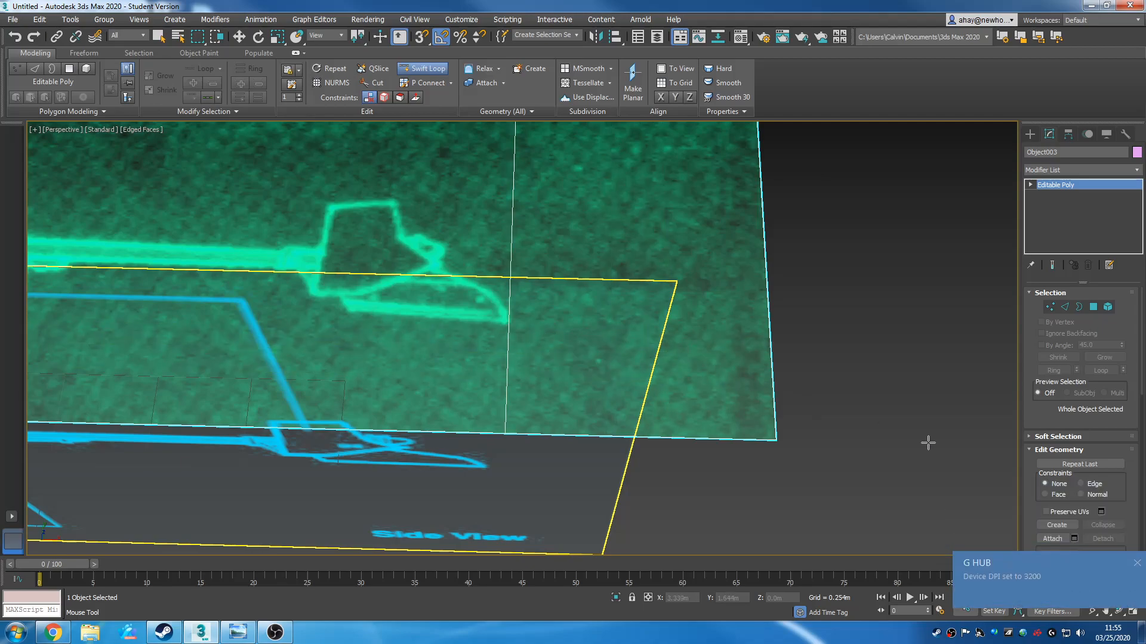
scroll(821, 419, "down", 6)
scroll(820, 402, "down", 4)
key("w")
Delete the surplus polygon beyond the tail edge loop on the right side elevation piece
middle_click_drag(842, 401, 477, 344)
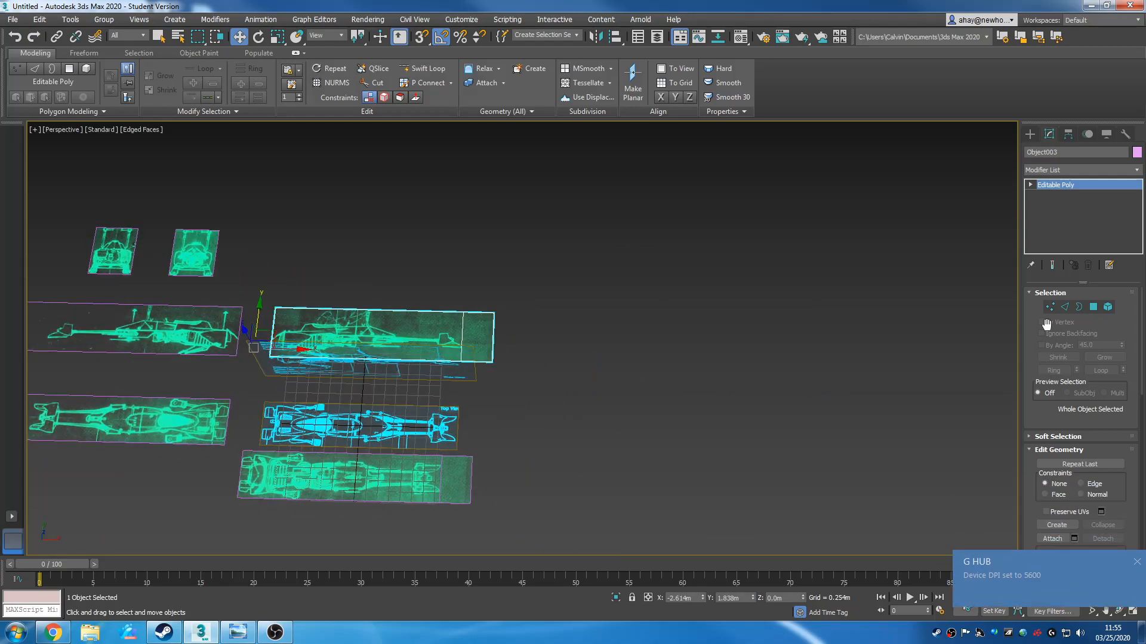
left_click(1093, 306)
left_click_drag(477, 416, 496, 313)
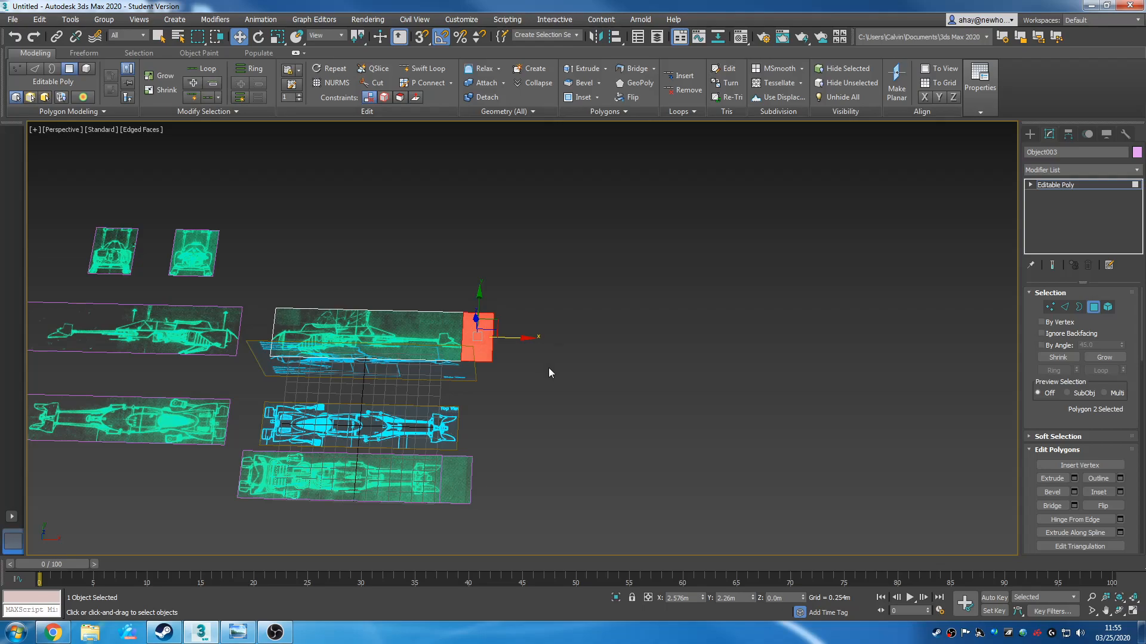
key("Delete")
left_click_drag(512, 565, 455, 469)
left_click_drag(475, 406, 477, 412)
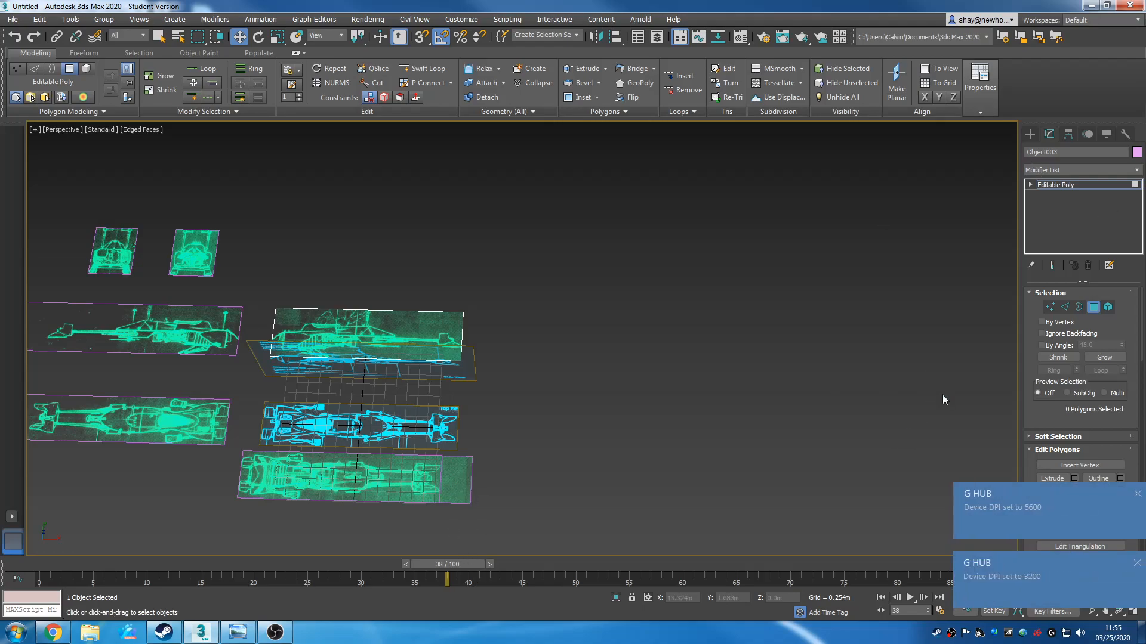
right_click(332, 281)
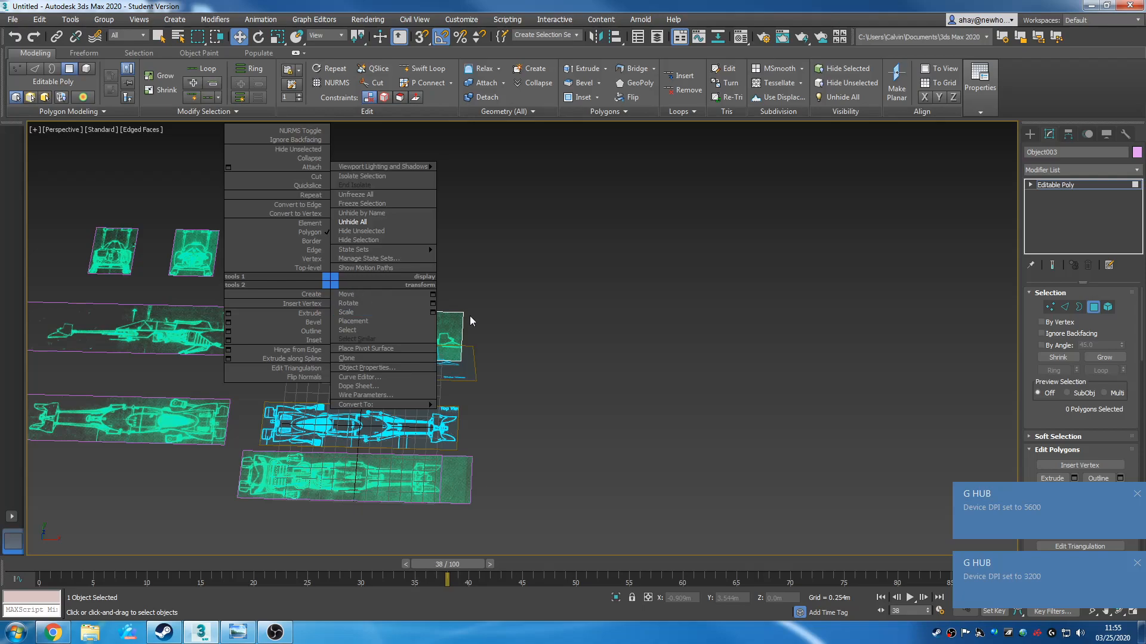
left_click(552, 371)
middle_click_drag(584, 489, 725, 429)
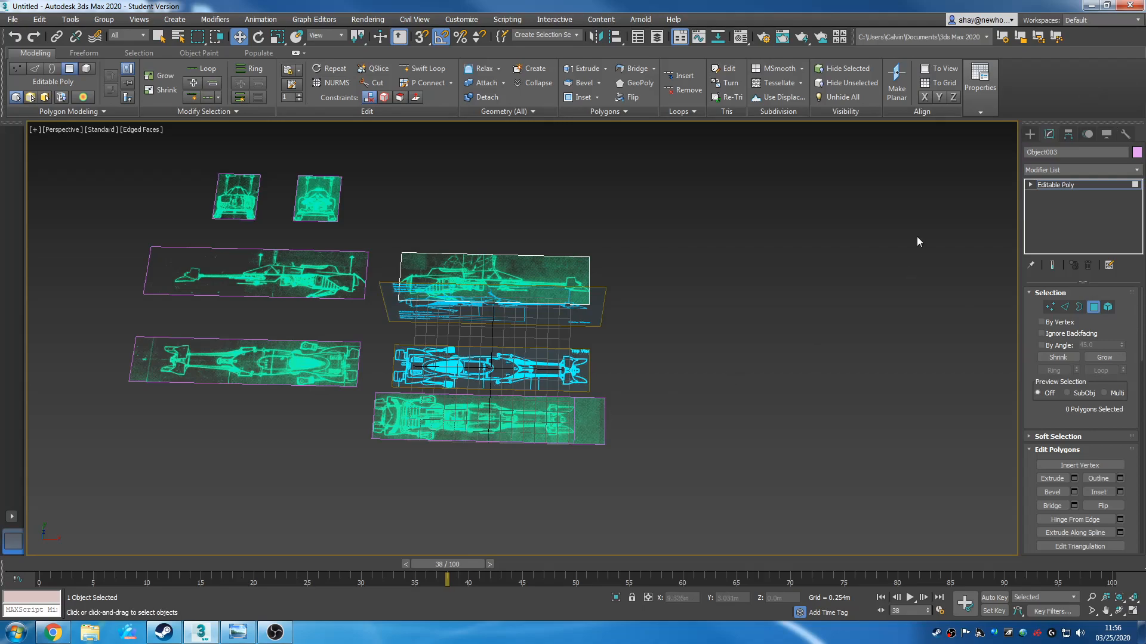
key("Home")
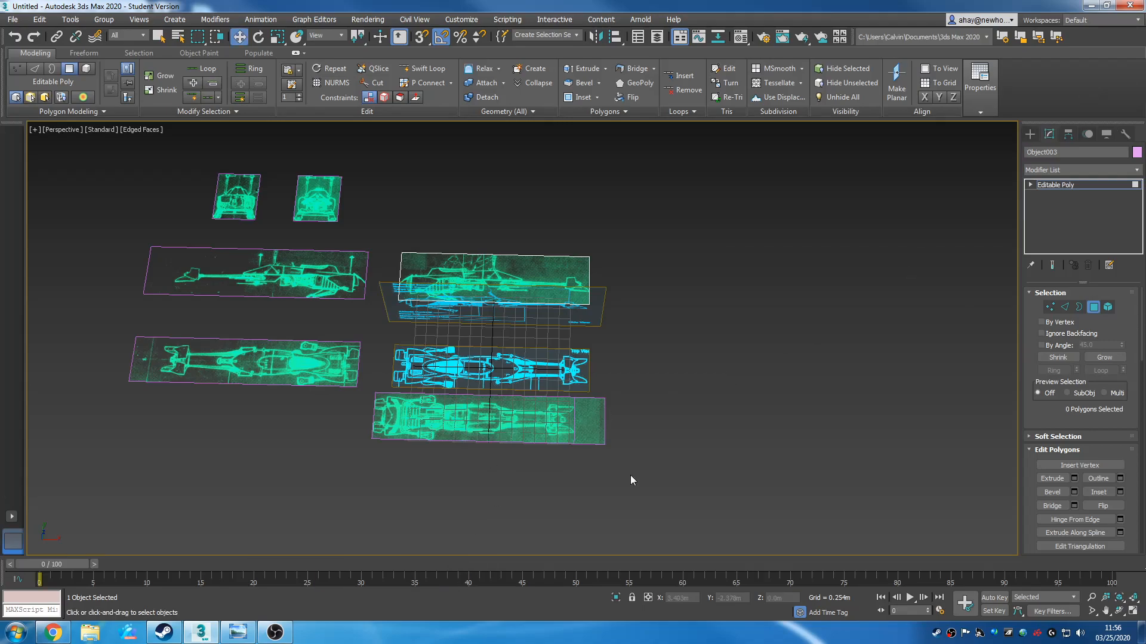
Delete the surplus polygon beyond the tail edge loop on the plan piece and leave polygon editing
scroll(667, 394, "up", 1)
scroll(537, 374, "up", 3)
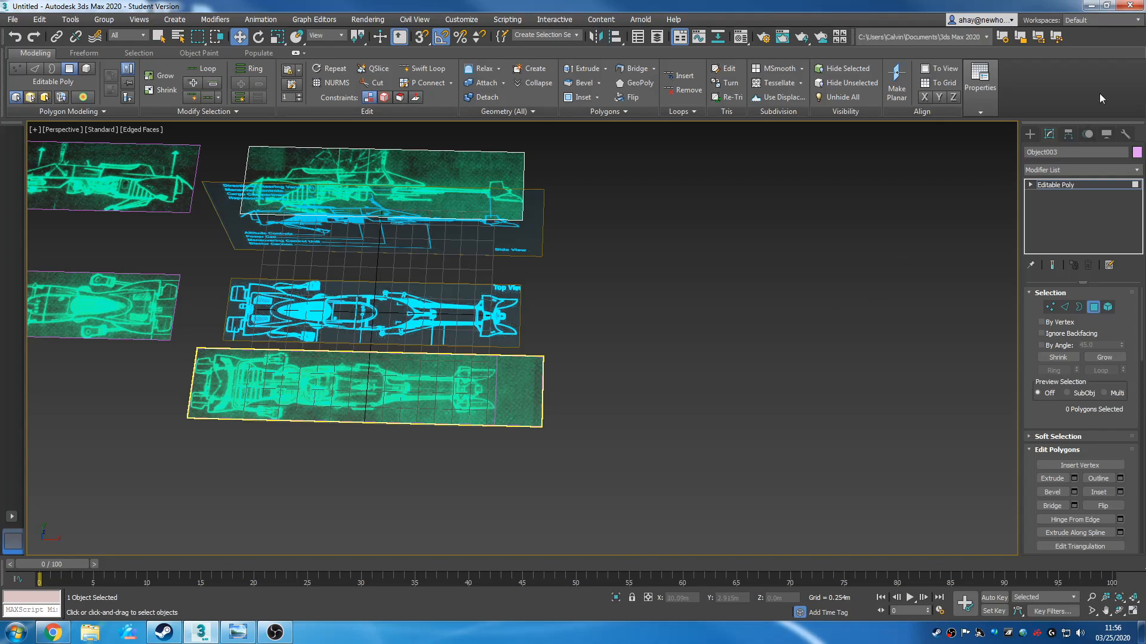
left_click(1029, 134)
left_click_drag(625, 429, 481, 407)
left_click(1049, 133)
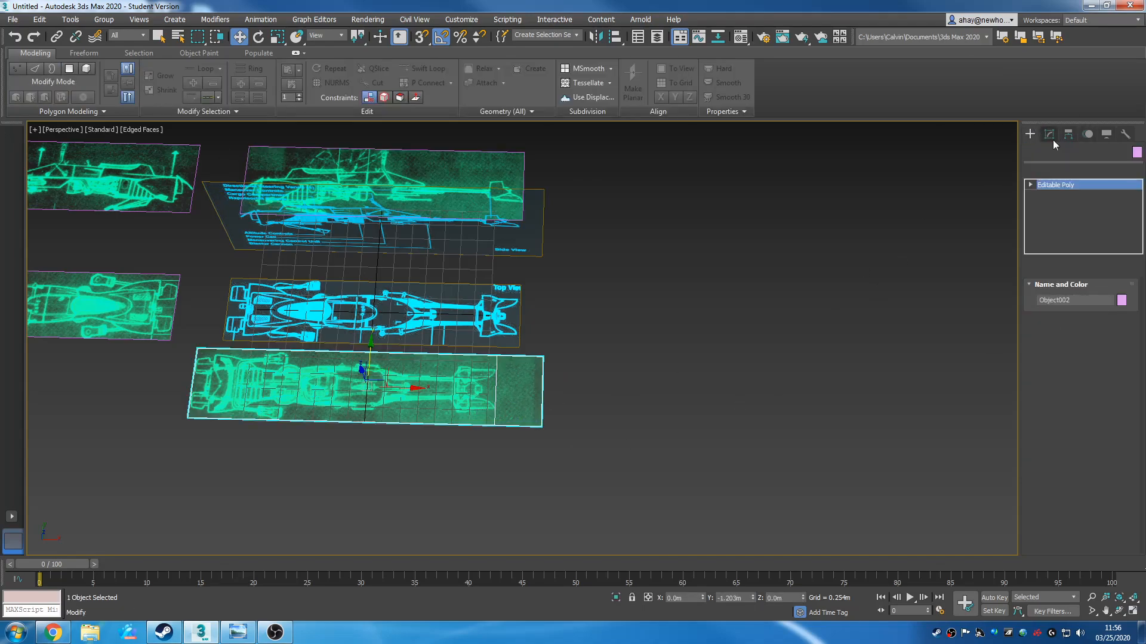
left_click(1082, 309)
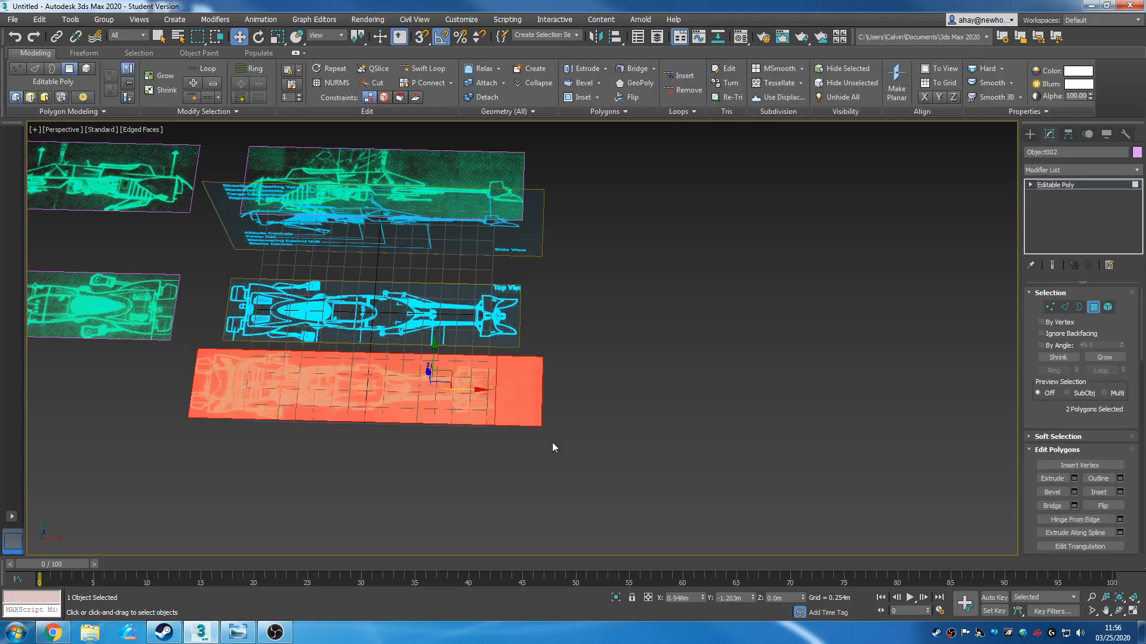
left_click(549, 389)
left_click(527, 389)
key("Delete")
middle_click_drag(629, 421, 701, 464)
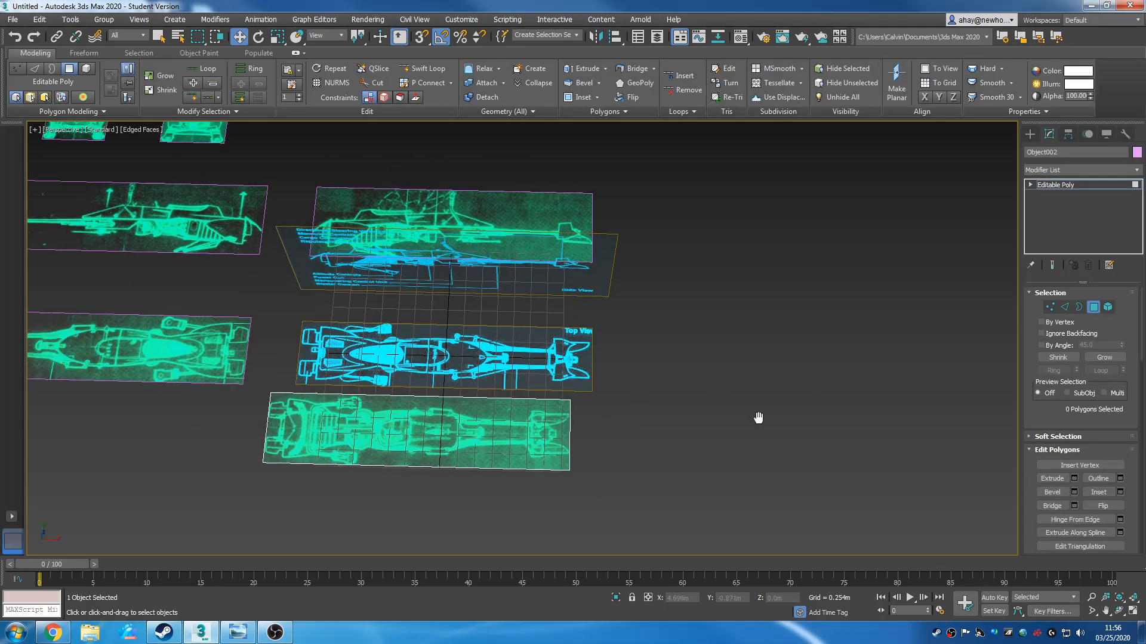
left_click(1062, 186)
Move only the plan piece's pivot to Y 0, in line with the world origin
middle_click_drag(565, 476, 733, 450)
scroll(752, 418, "down", 4)
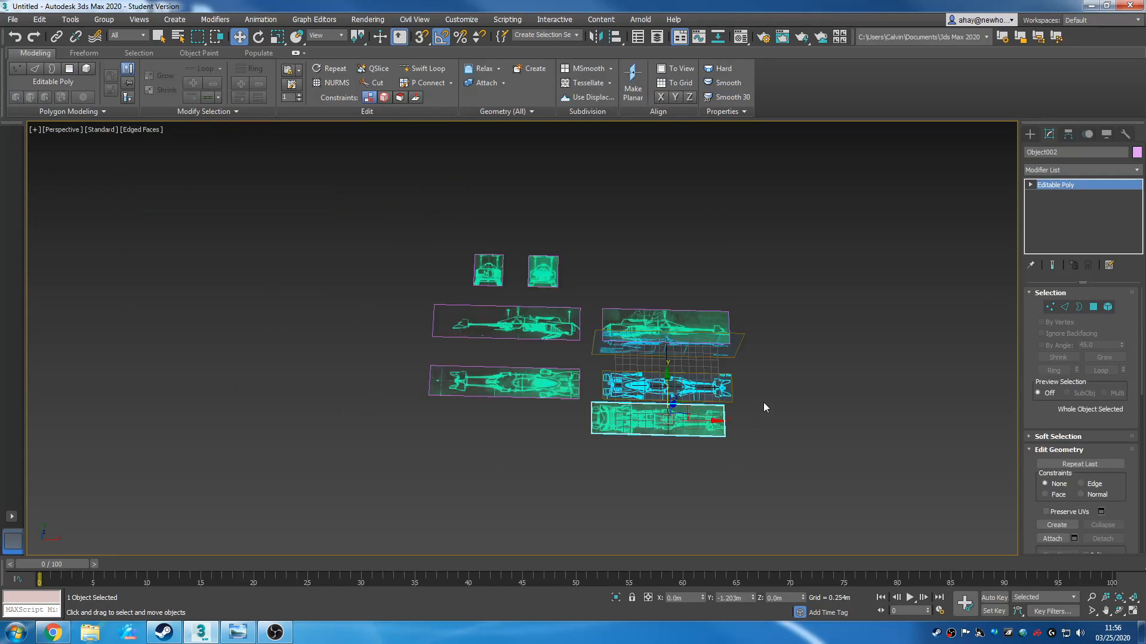
scroll(769, 352, "up", 2)
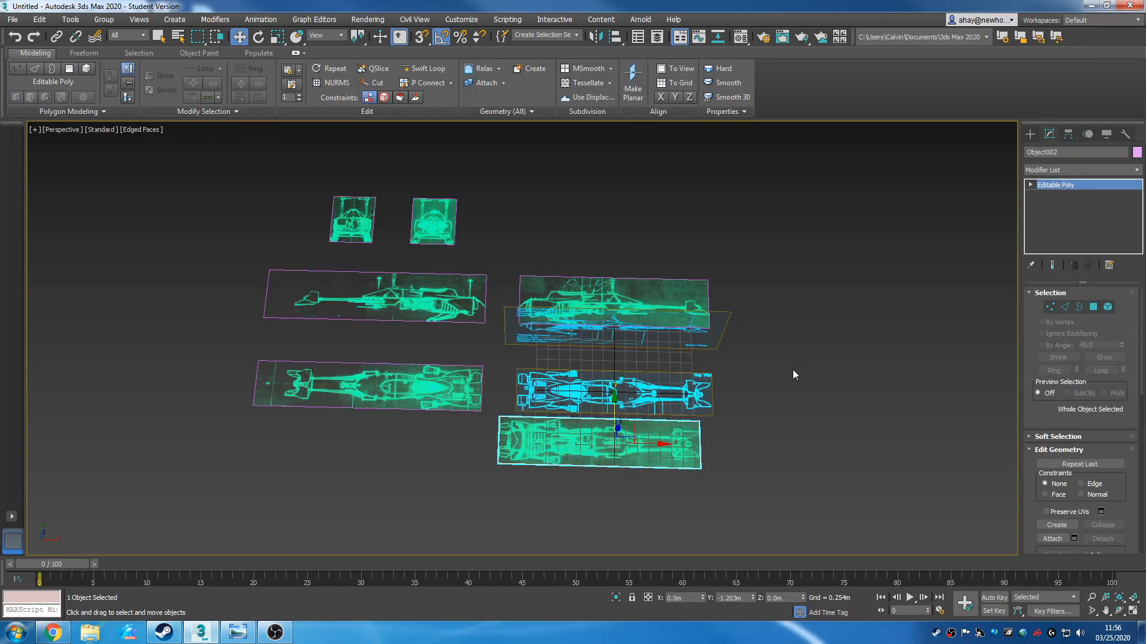
middle_click_drag(800, 426, 720, 414)
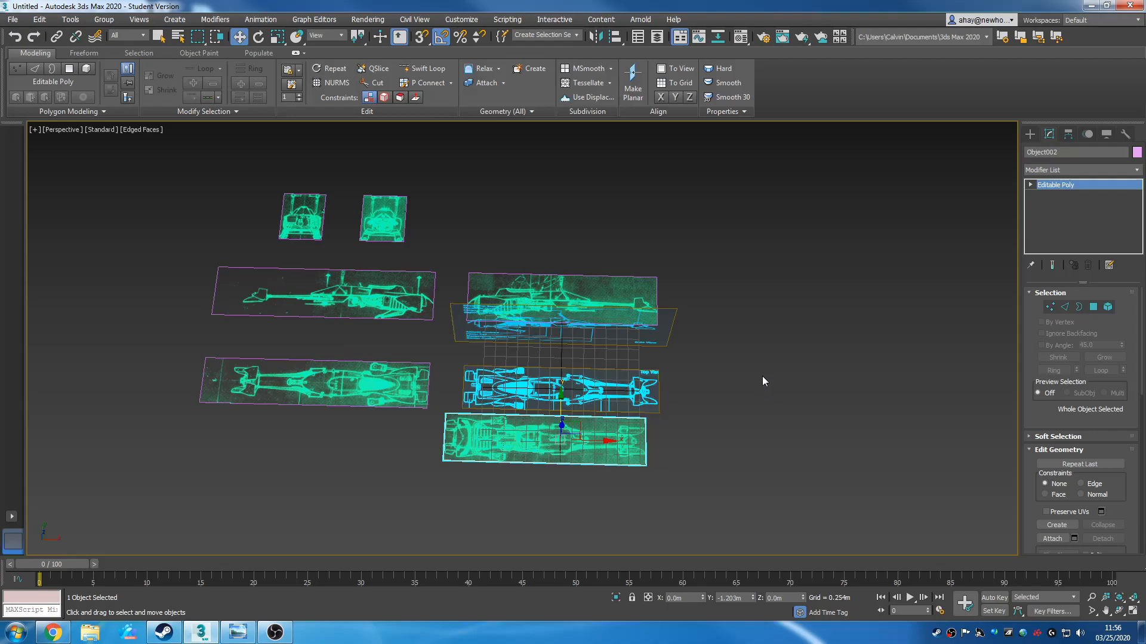
middle_click_drag(762, 382, 733, 511, "alt")
middle_click_drag(696, 471, 620, 382)
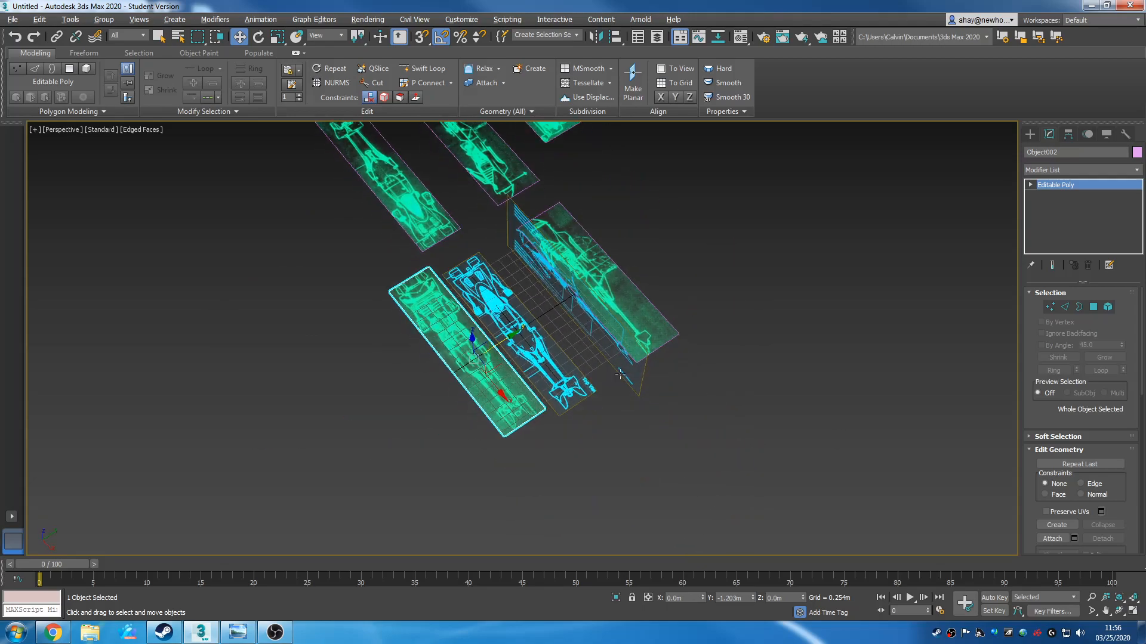
left_click(1068, 135)
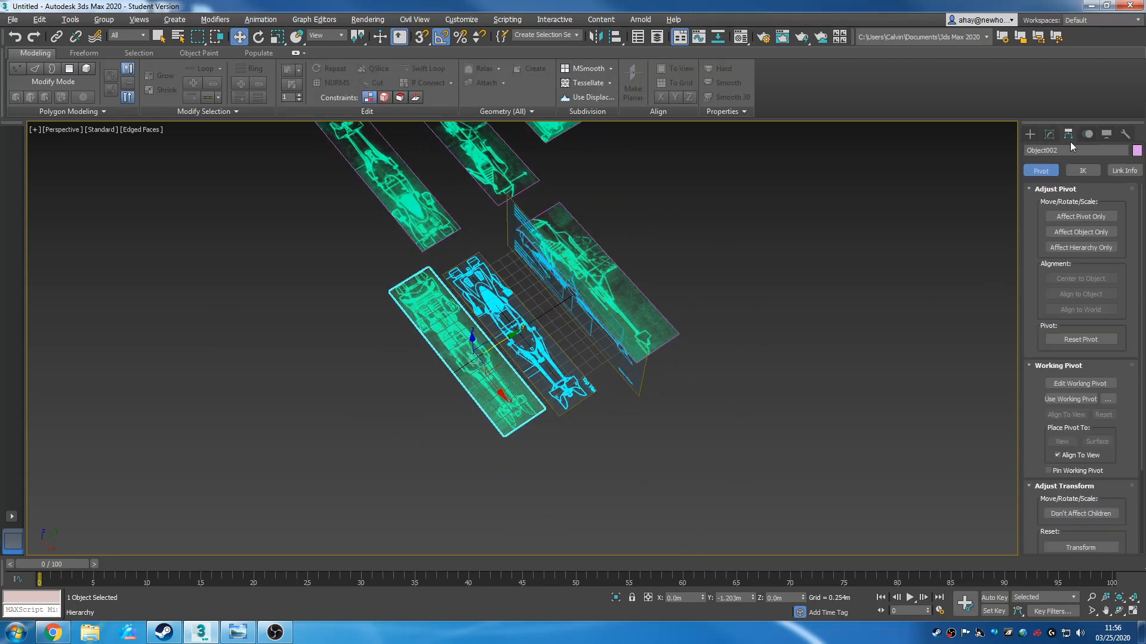
left_click(1096, 217)
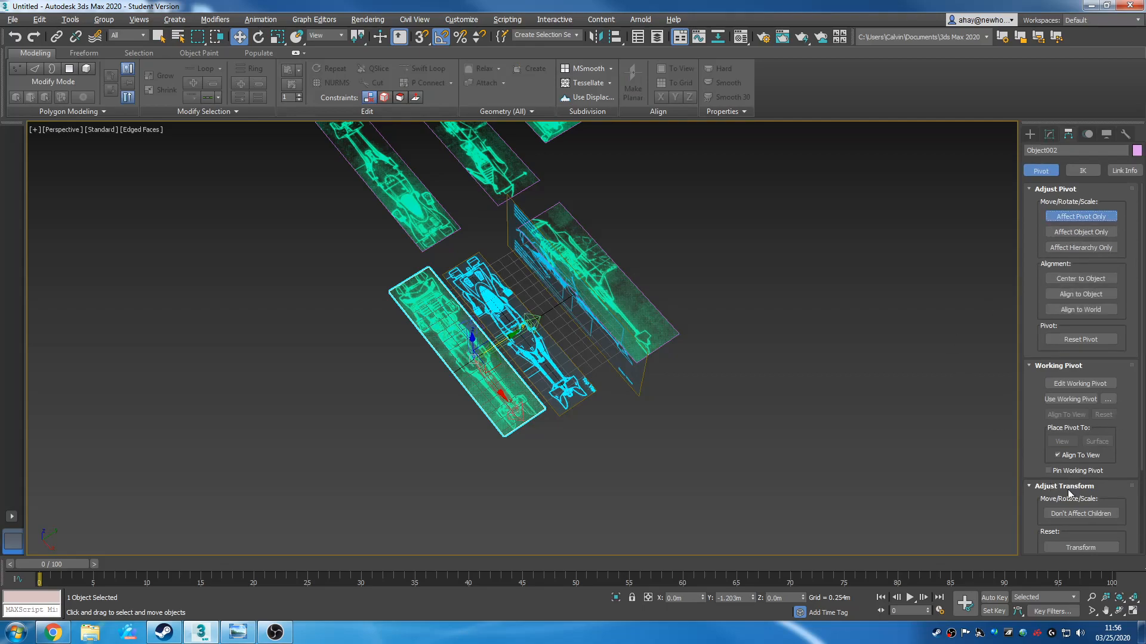
right_click(751, 598)
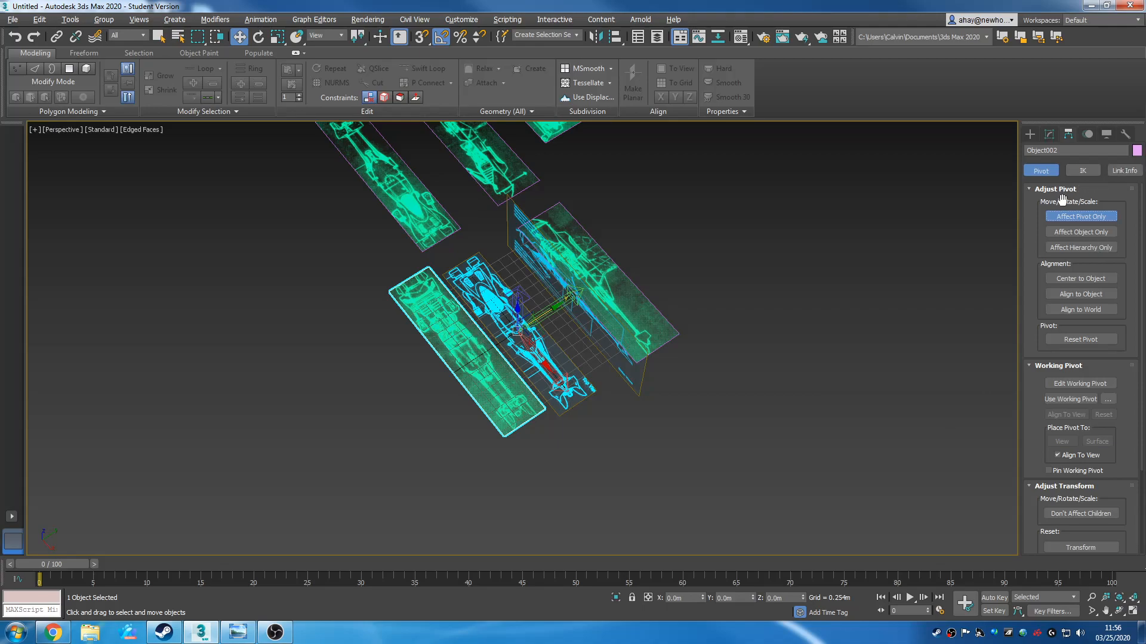
left_click(1060, 216)
Move only the right side elevation piece's pivot to X 0 and Y 0
left_click(795, 335)
left_click(652, 319)
left_click(1087, 216)
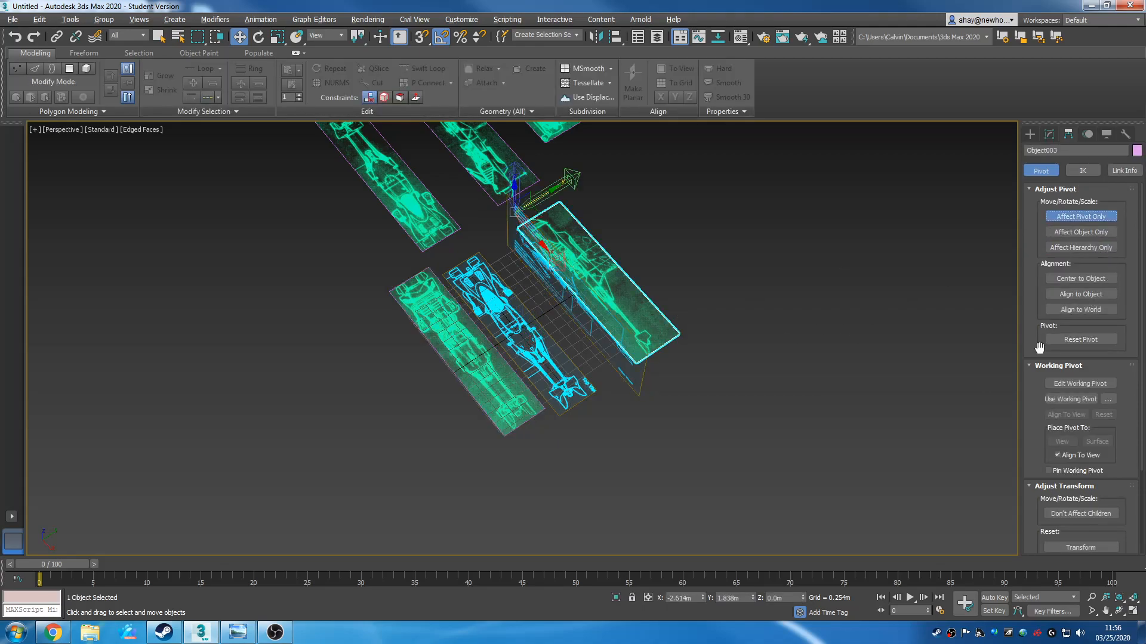
right_click(702, 598)
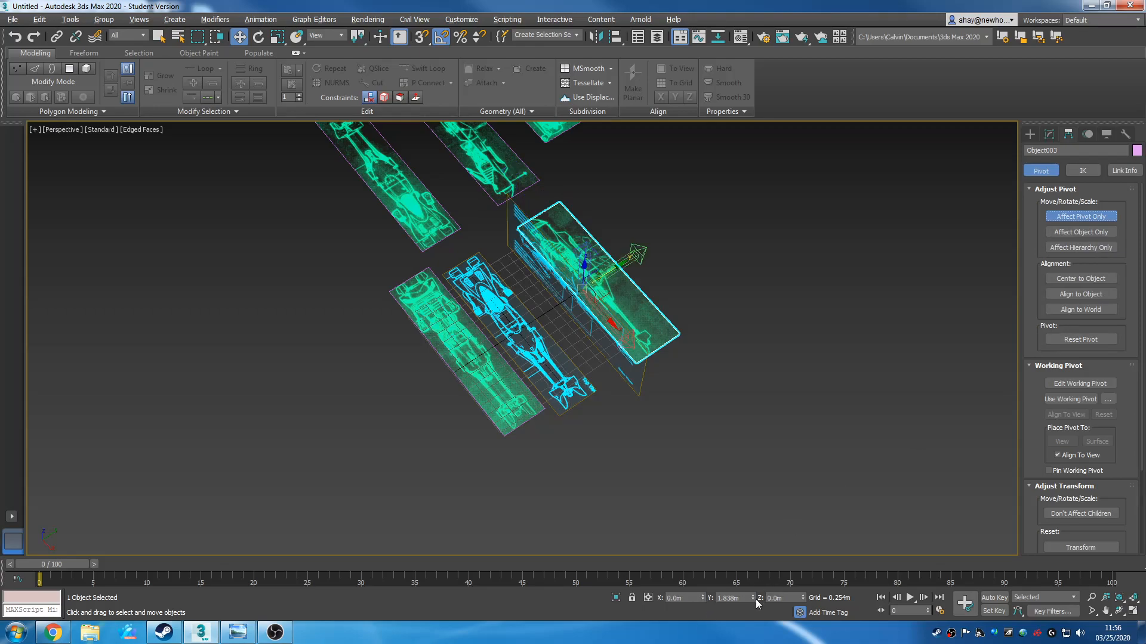
right_click(753, 597)
middle_click_drag(828, 417, 922, 279, "alt")
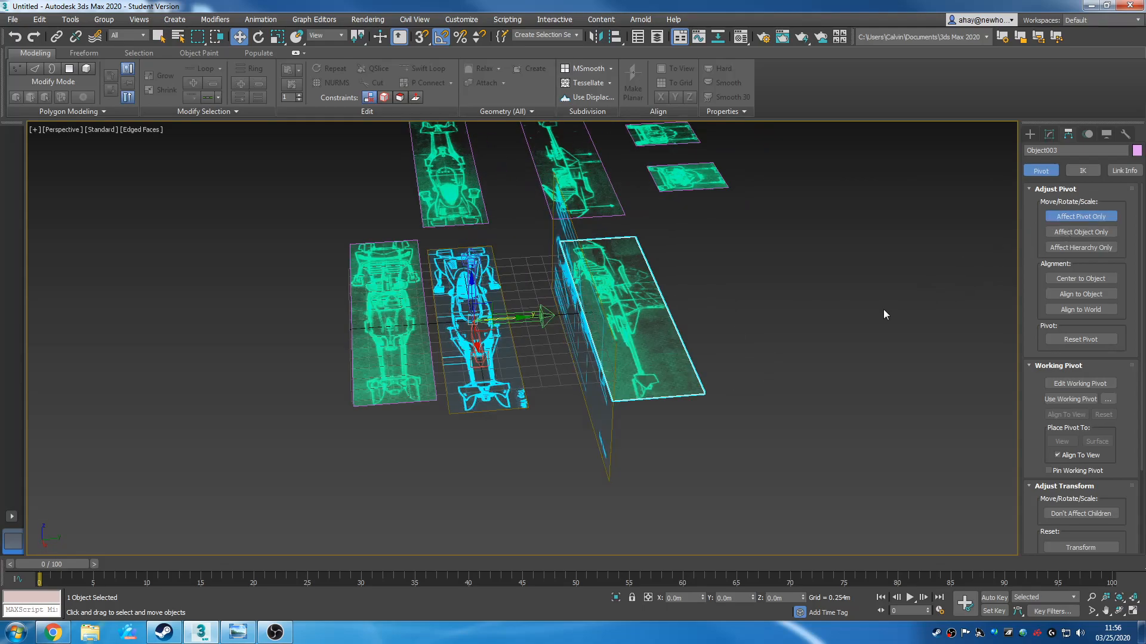
left_click(1072, 218)
Center the right side elevation piece's pivot to the object and reset the piece's Y position to 0
left_click(784, 374)
left_click(661, 357)
middle_click_drag(888, 339, 840, 336)
key("ctrl+z")
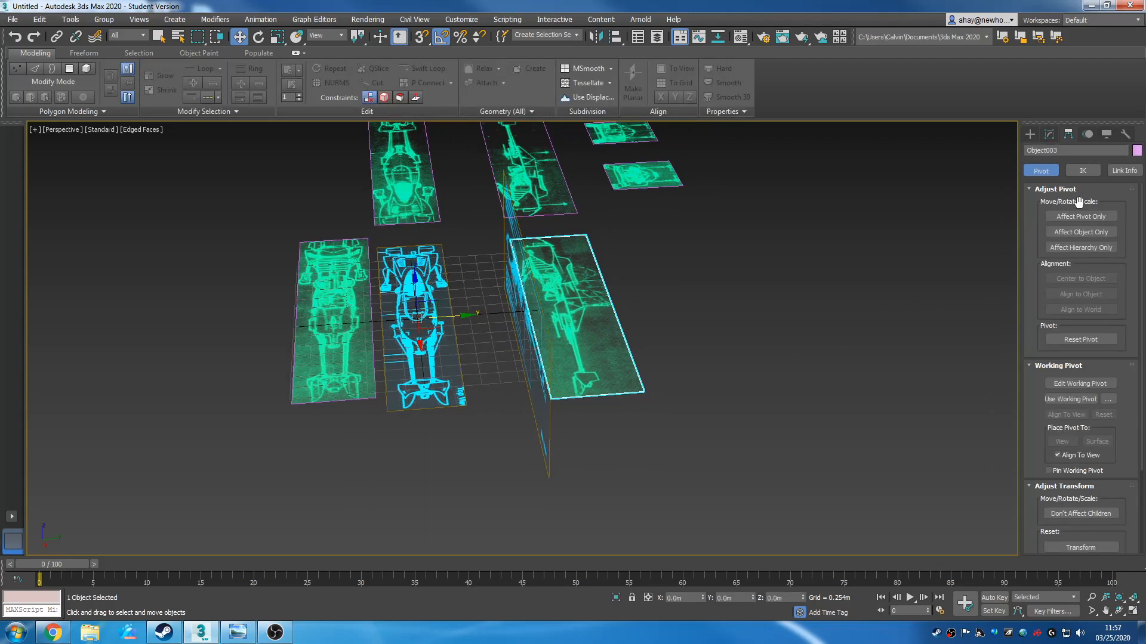
left_click(1082, 216)
left_click(1091, 278)
left_click(1085, 216)
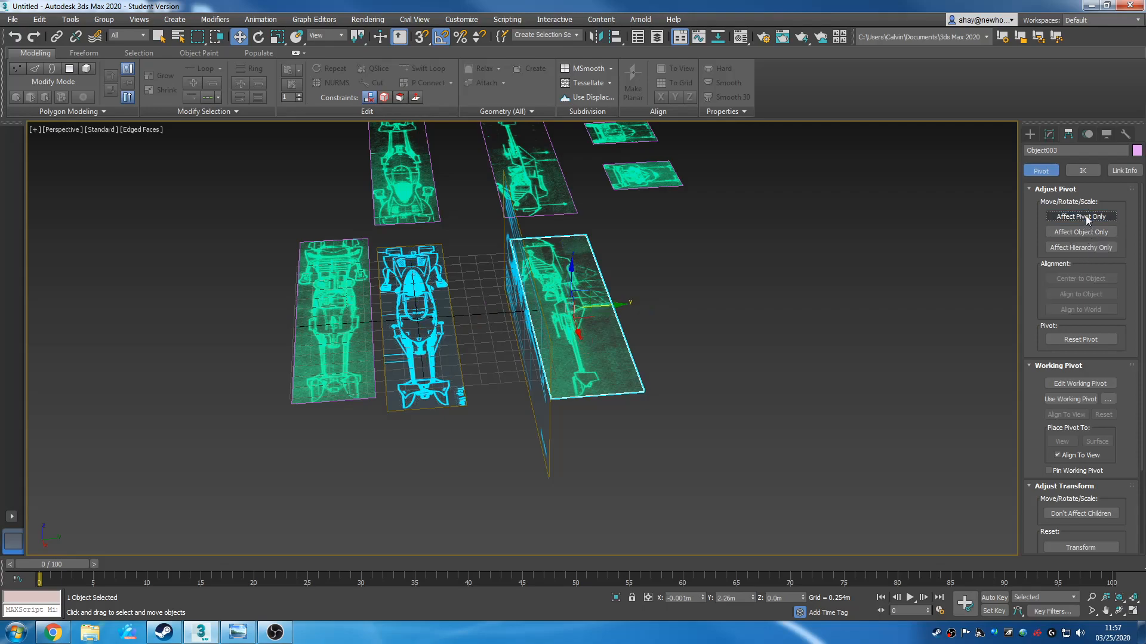
right_click(753, 598)
middle_click_drag(605, 444, 638, 425, "alt")
Center the plan piece's pivot to the object
left_click(512, 431)
middle_click_drag(586, 489, 543, 422, "alt")
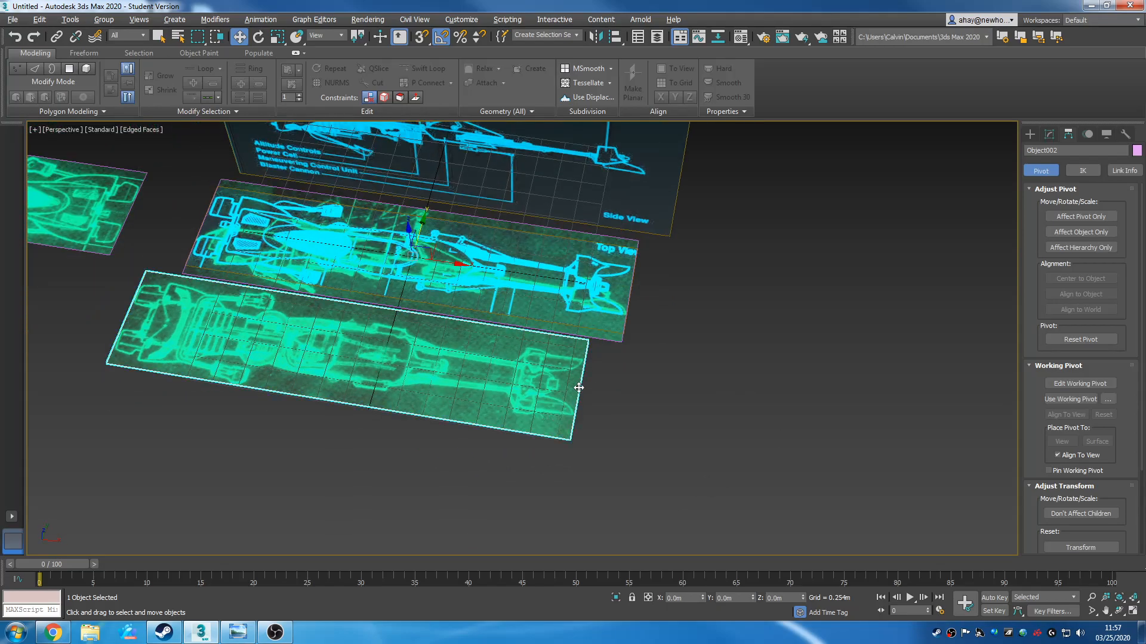
left_click(1078, 218)
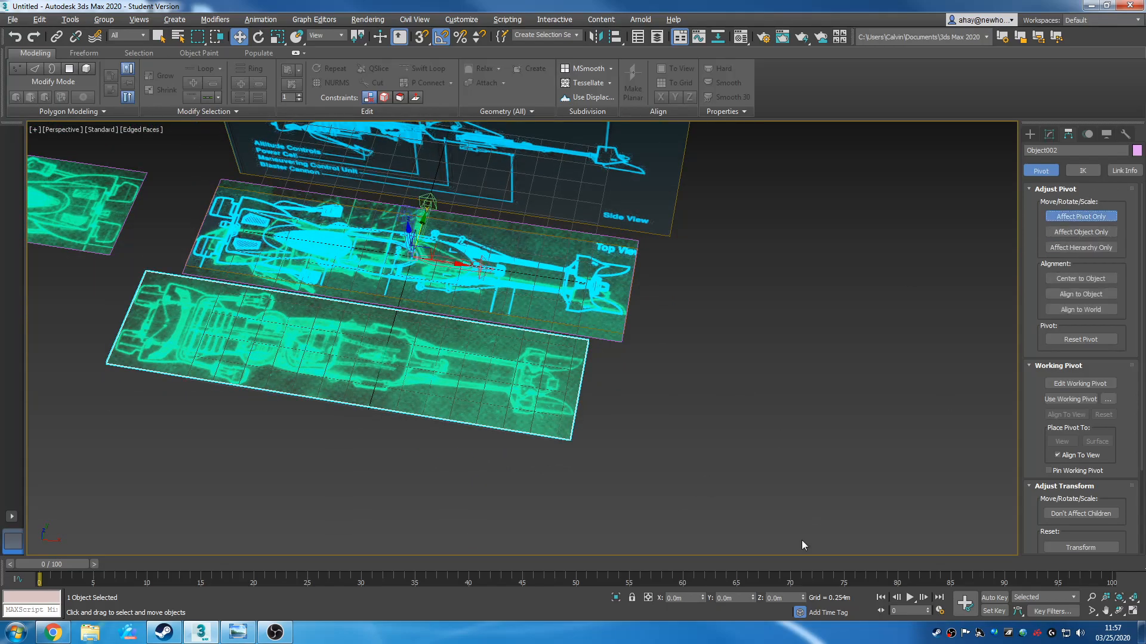
middle_click_drag(735, 374, 686, 359, "alt")
left_click(1078, 216)
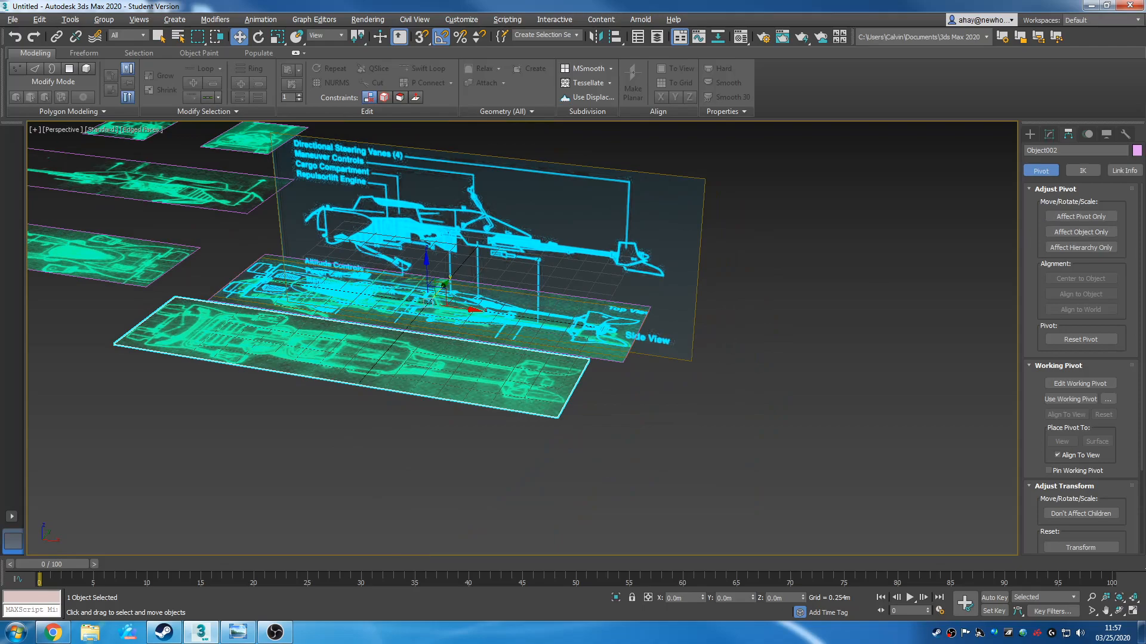
left_click(1080, 216)
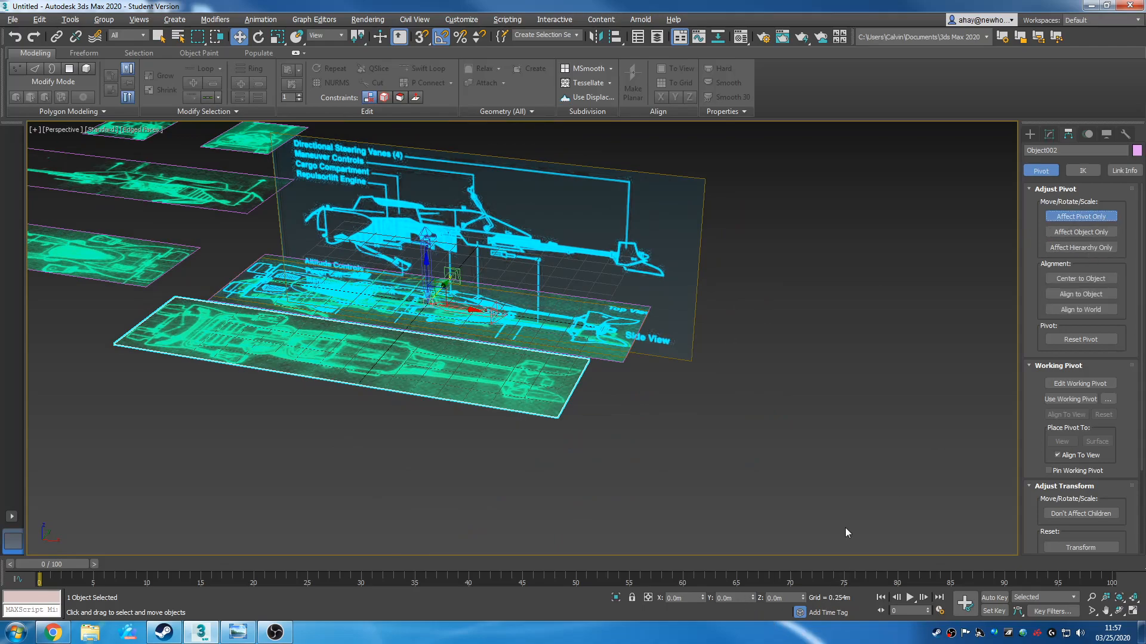
left_click(1060, 280)
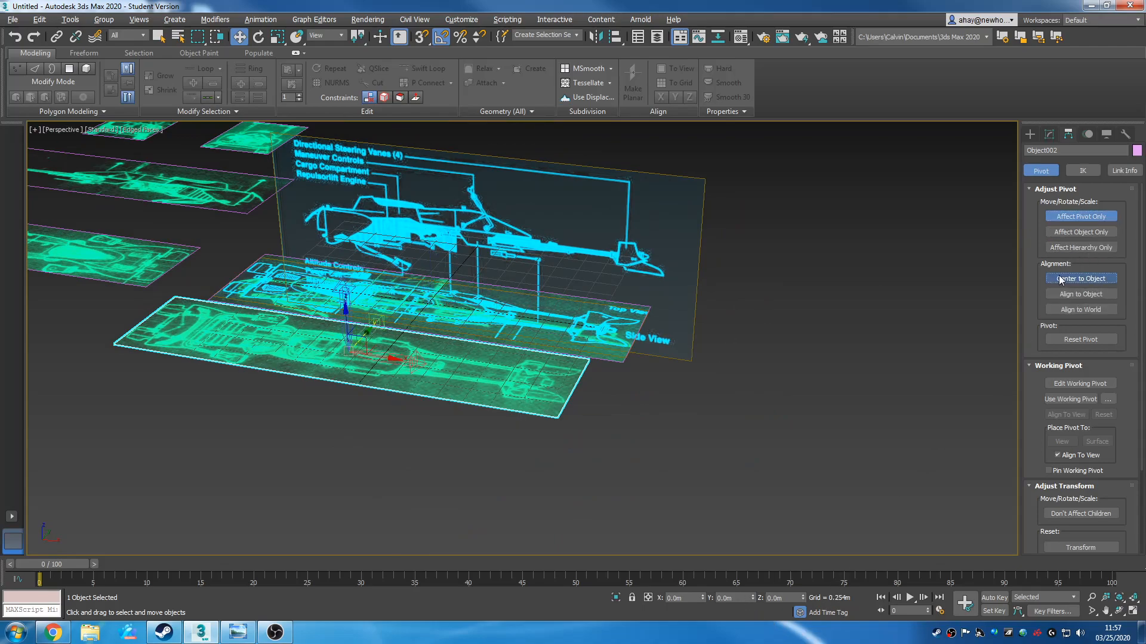
left_click(1081, 216)
Reset the plan piece's X and Y position to 0 so it lies over the blue top view reference
middle_click_drag(778, 400, 721, 553, "alt")
right_click(703, 597)
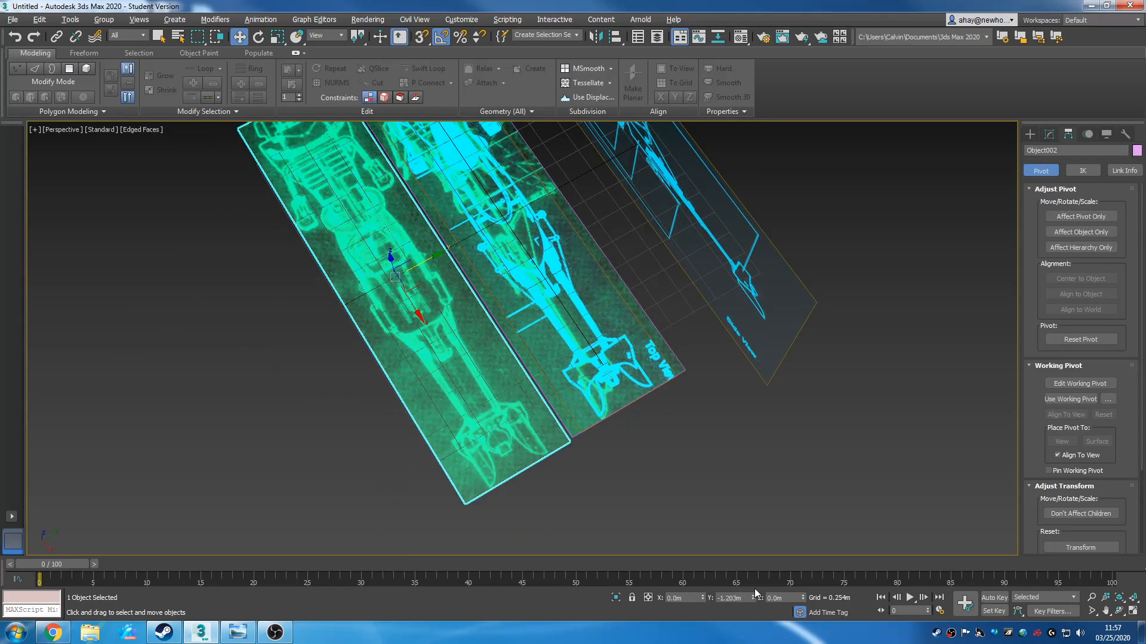
right_click(753, 597)
middle_click_drag(776, 538, 597, 382, "alt")
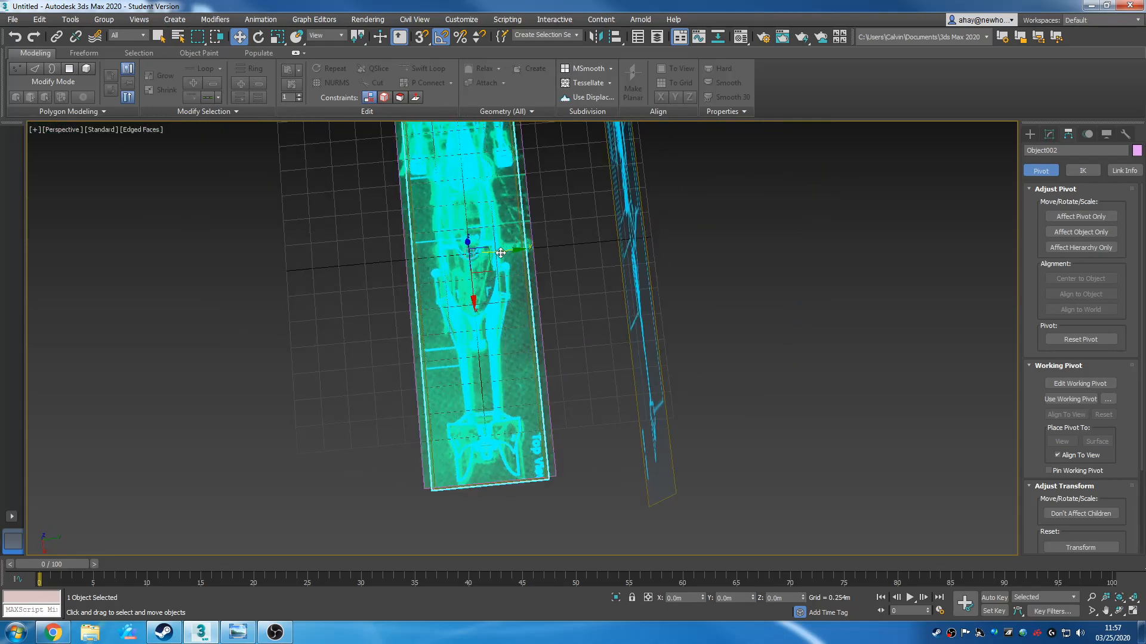
Move the plan piece to Y about -1.7 m and the right side elevation piece to Y about 3.7 m, clear of the blue top view
left_click_drag(500, 254, 323, 276)
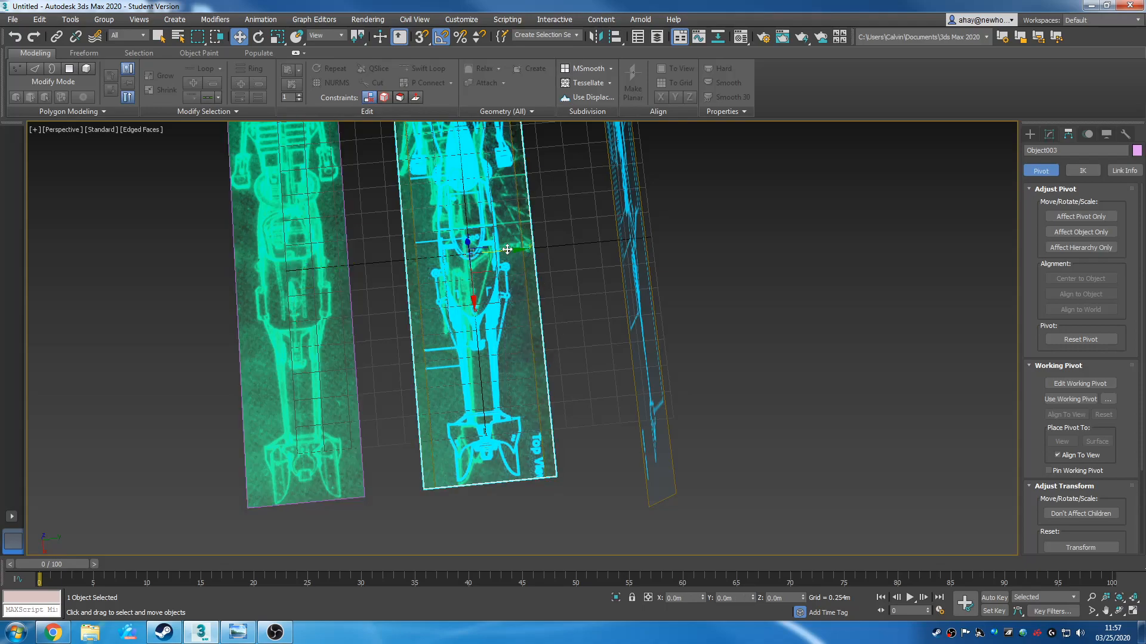
left_click_drag(507, 248, 841, 244)
middle_click_drag(729, 344, 533, 414)
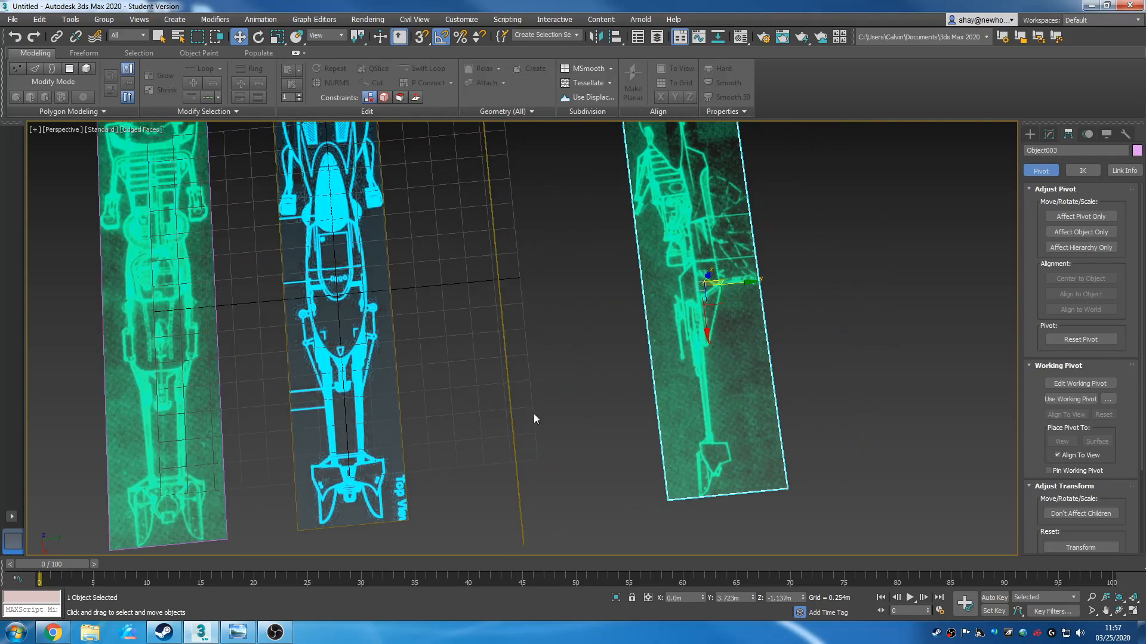
scroll(362, 413, "down", 3)
Reset the plan piece's Y position to 0, back over the blue top view reference
left_click(291, 399)
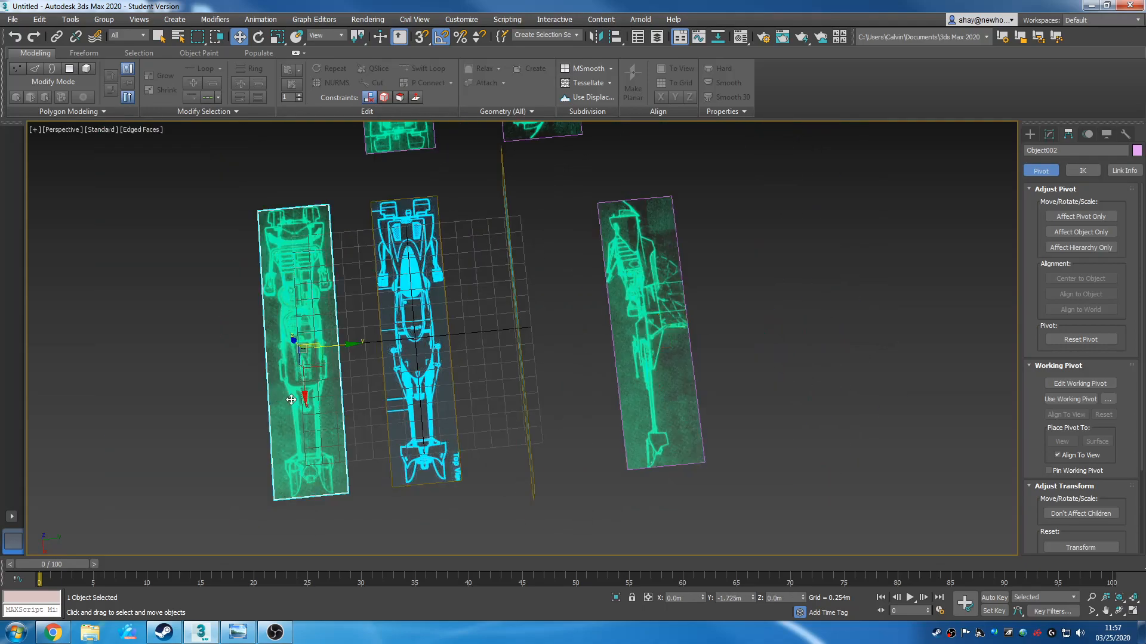
right_click(752, 599)
middle_click_drag(554, 507, 656, 411, "alt")
Examine how the plan piece's outline lines up with the blue top view at the tail, body and front
scroll(367, 274, "up", 5)
middle_click_drag(477, 370, 512, 308)
scroll(581, 446, "down", 4)
middle_click_drag(567, 388, 440, 445, "alt")
mouse_move(525, 447)
middle_mouse_down("alt")
mouse_move(519, 432)
mouse_move(538, 436)
middle_mouse_up("alt")
scroll(535, 494, "up", 3)
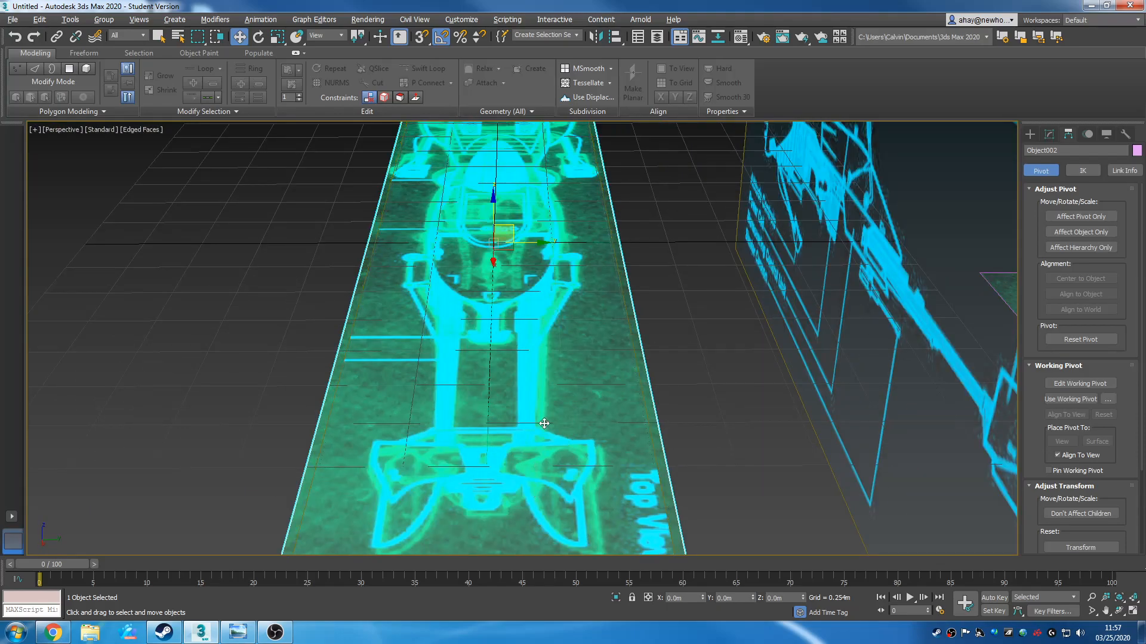
scroll(660, 378, "down", 3)
scroll(449, 339, "up", 4)
scroll(449, 339, "up", 4)
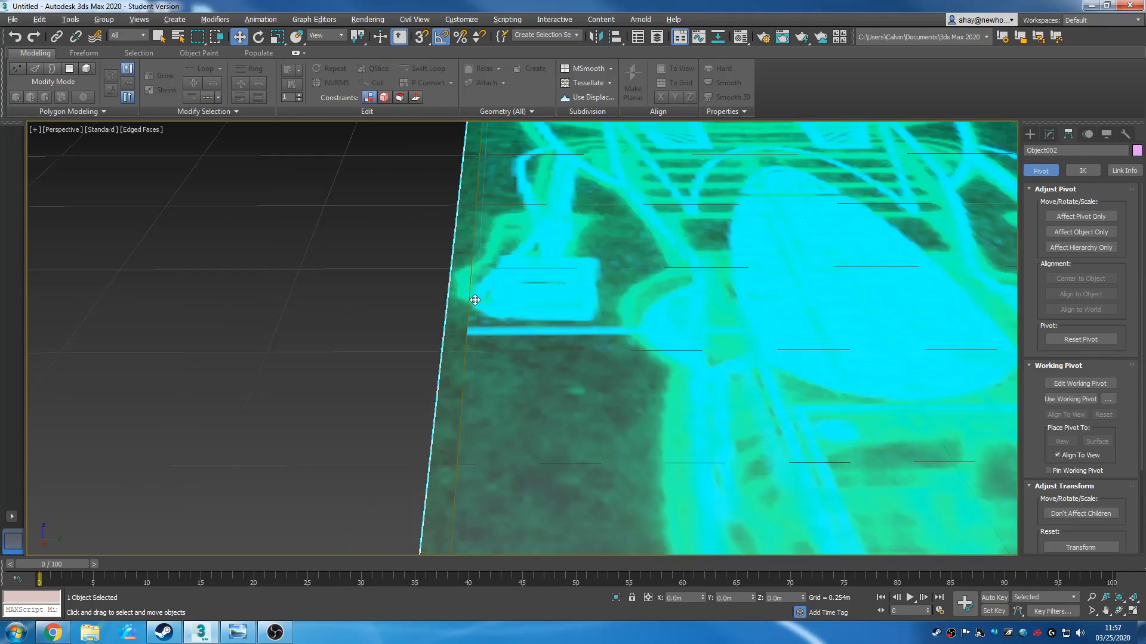
scroll(519, 324, "down", 6)
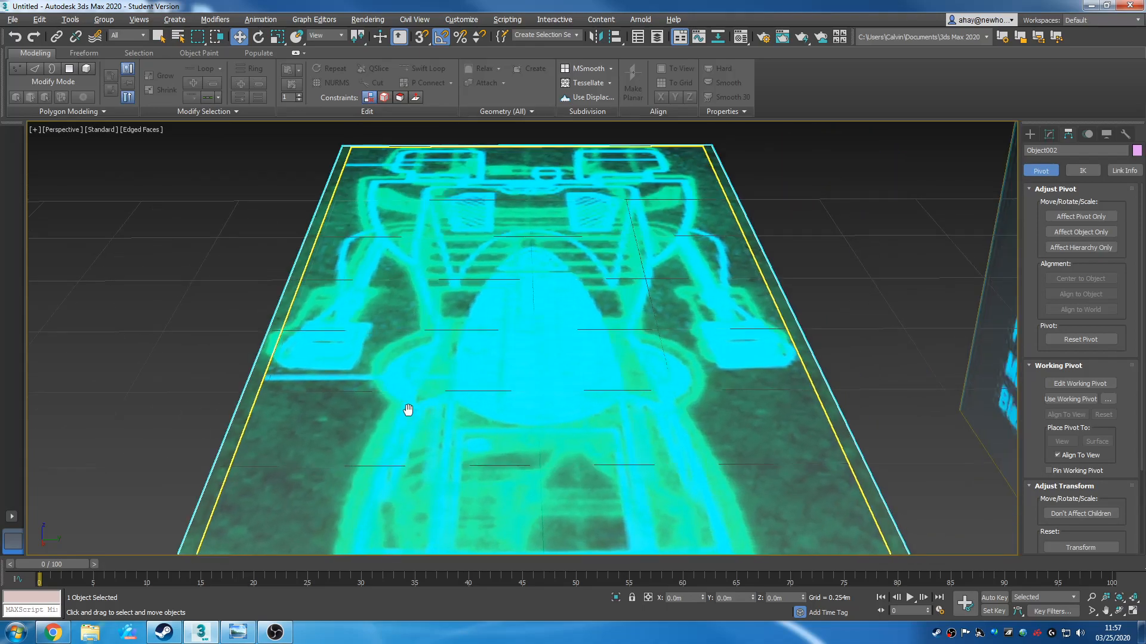
Move the plan piece along Y to about -1.3 m, clear of the blue top view reference
middle_click_drag(772, 412, 667, 281)
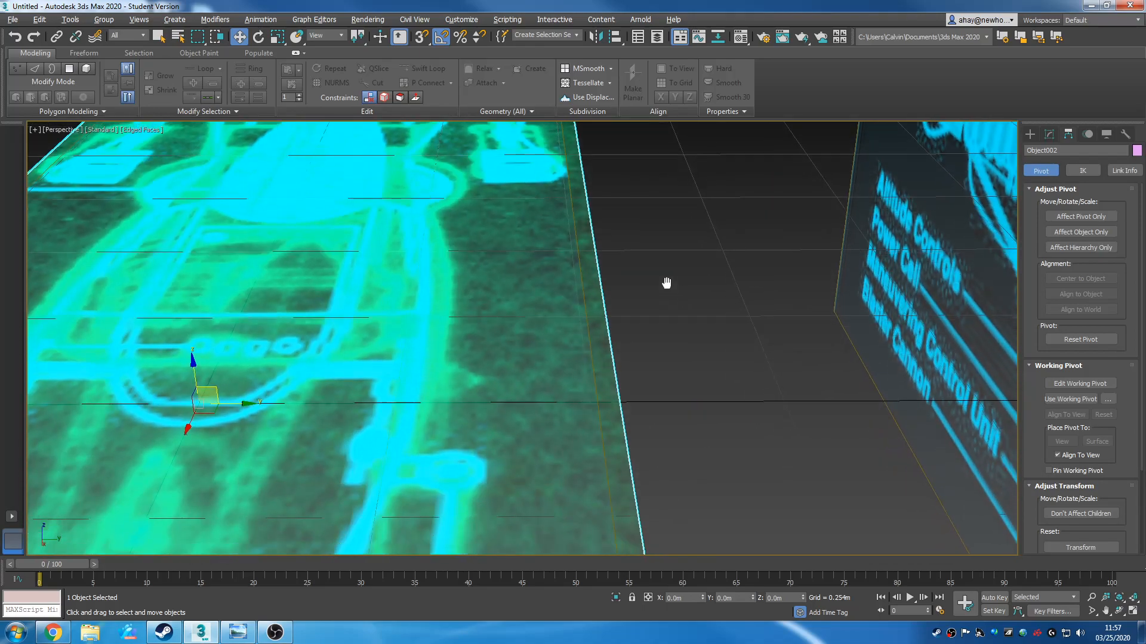
scroll(665, 292, "down", 8)
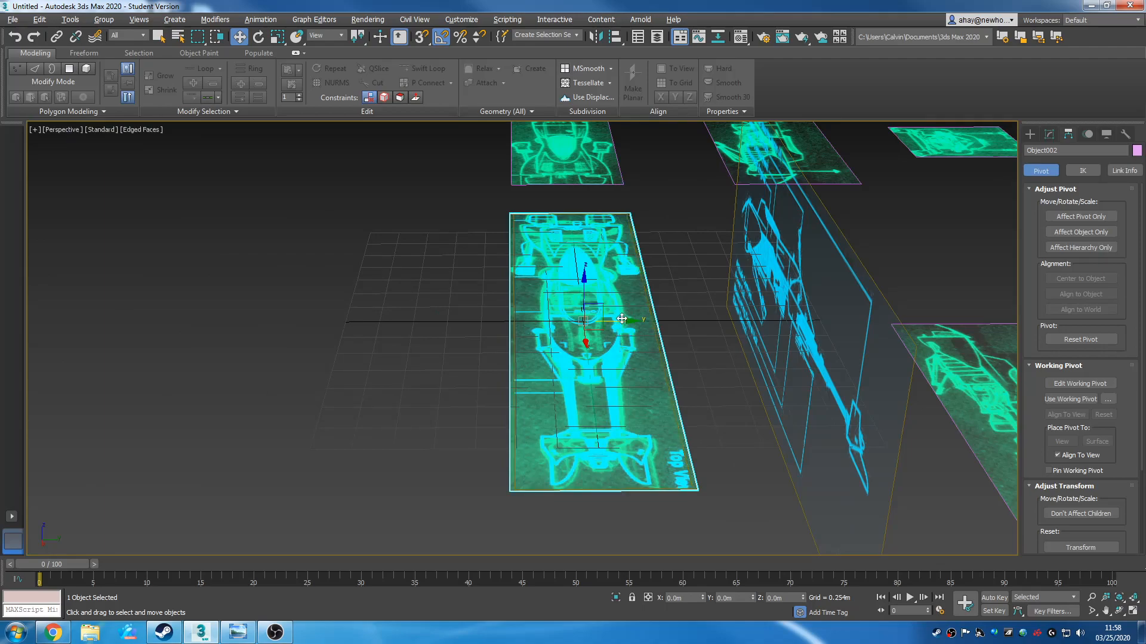
left_click_drag(591, 341, 446, 340)
scroll(505, 324, "up", 4)
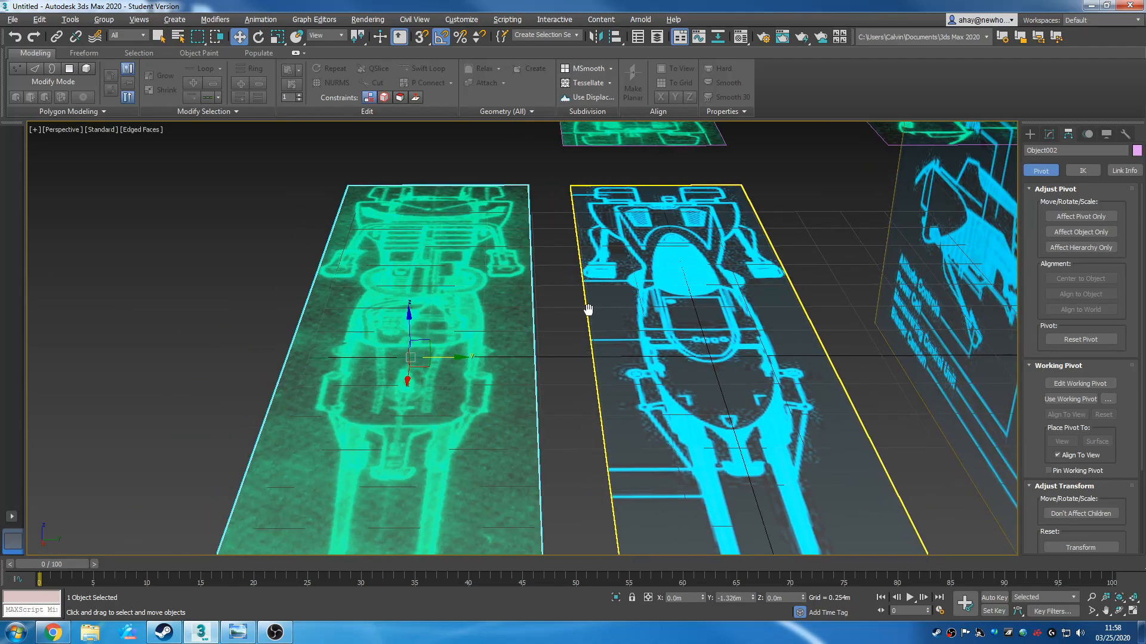
middle_click_drag(577, 326, 615, 253)
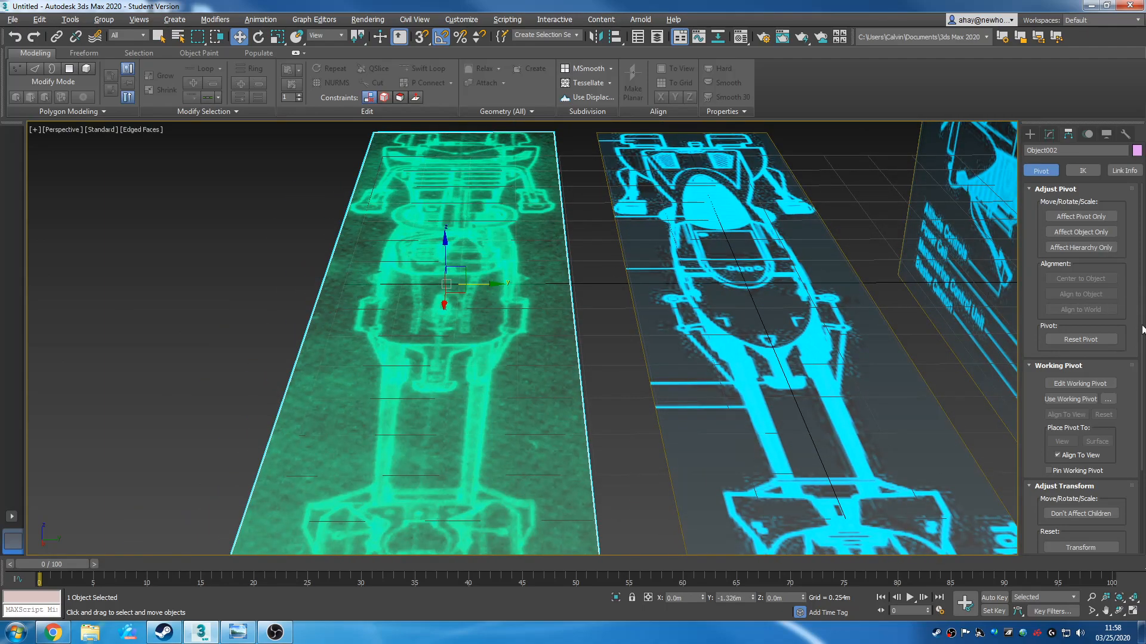
Insert a lengthwise edge loop with Swift Loop close to the plan piece's long edge facing the blue top view
left_click(1049, 135)
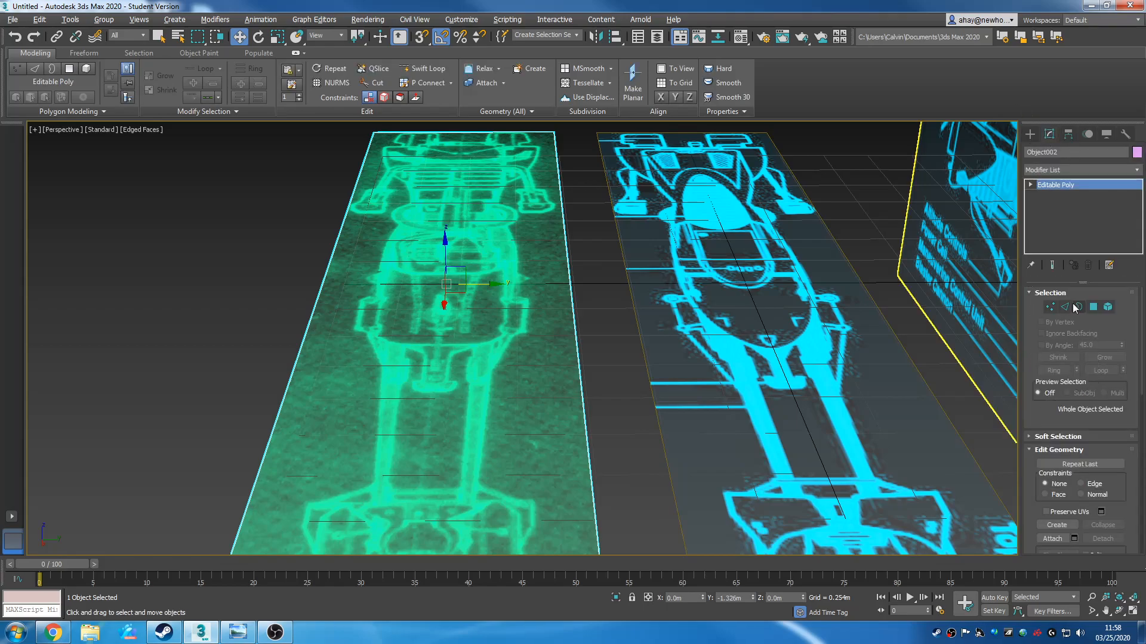
left_click(428, 68)
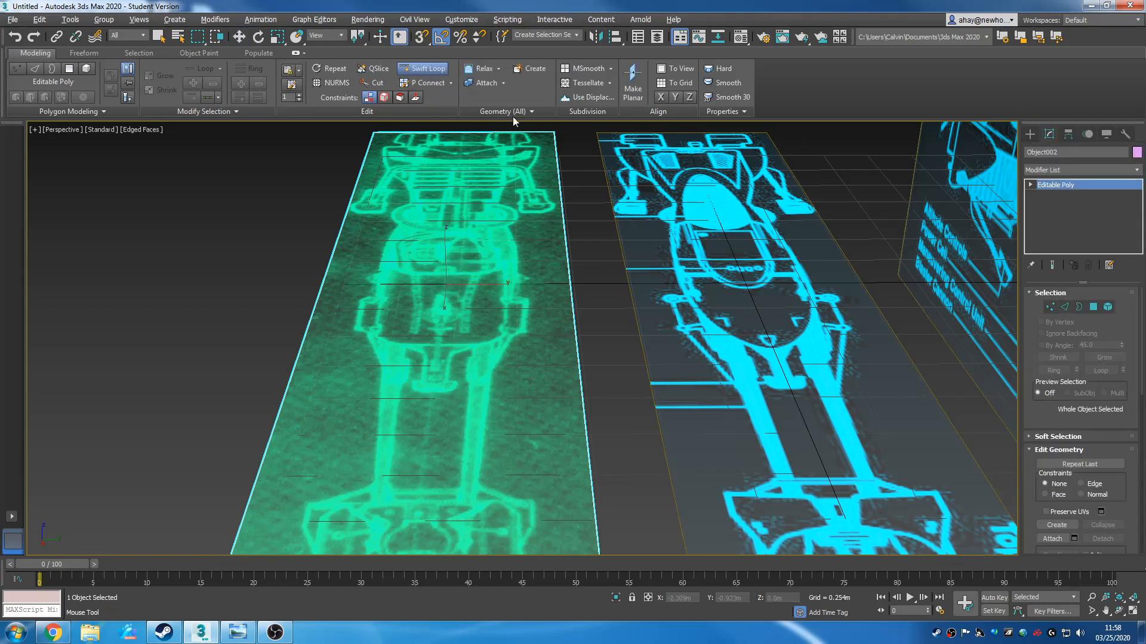
scroll(529, 255, "down", 3)
scroll(529, 255, "up", 4)
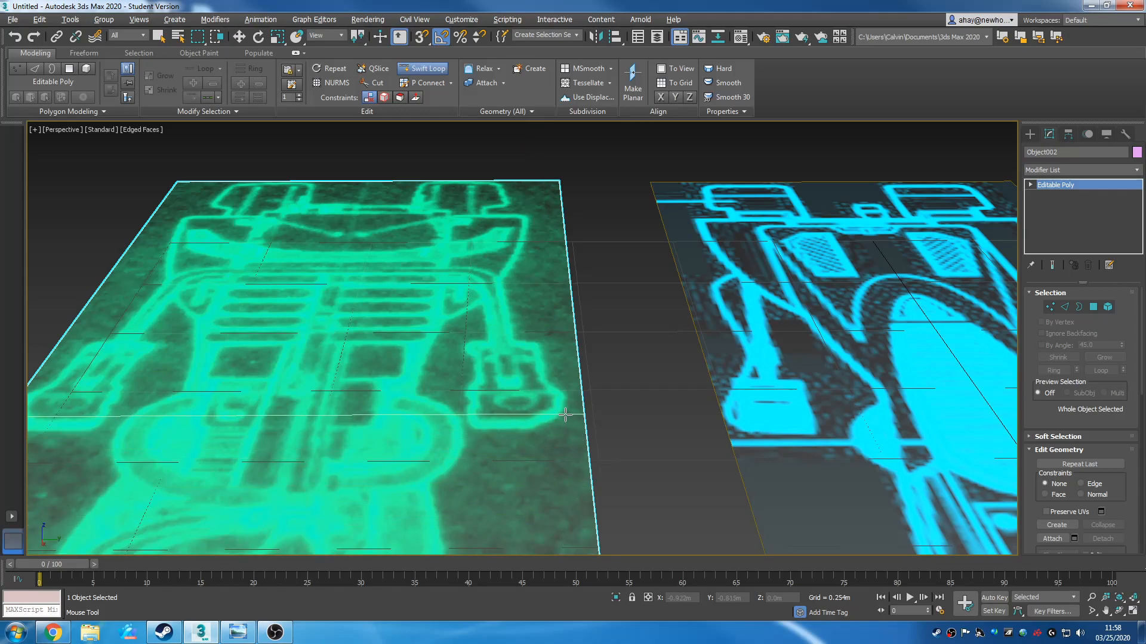
scroll(569, 432, "down", 10)
middle_click_drag(568, 432, 524, 268)
scroll(503, 269, "up", 8)
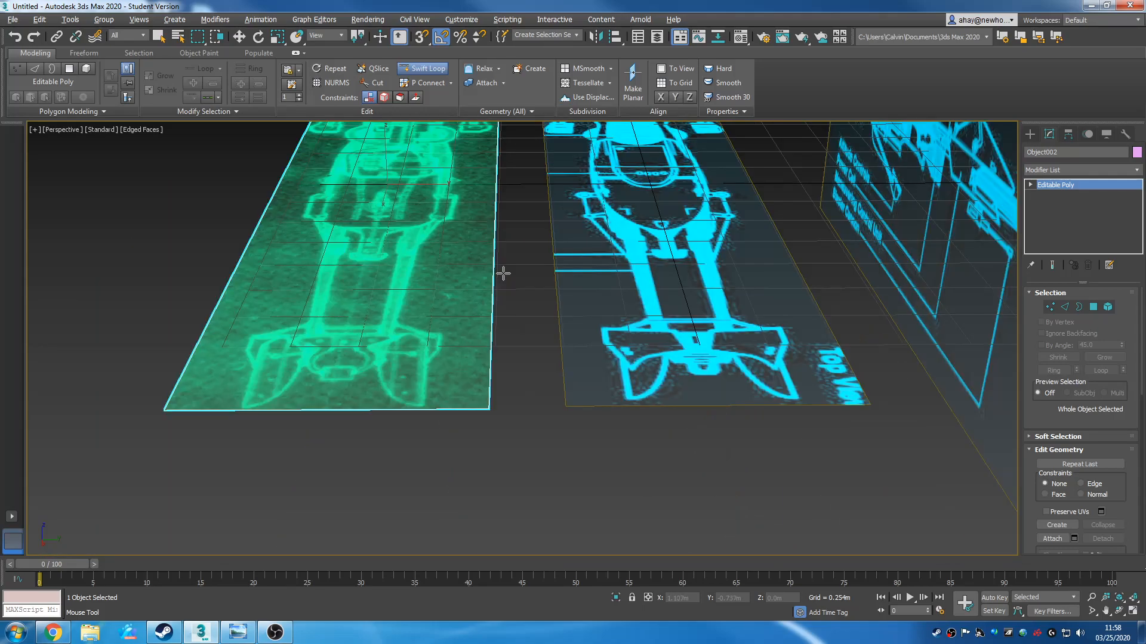
scroll(479, 407, "down", 3)
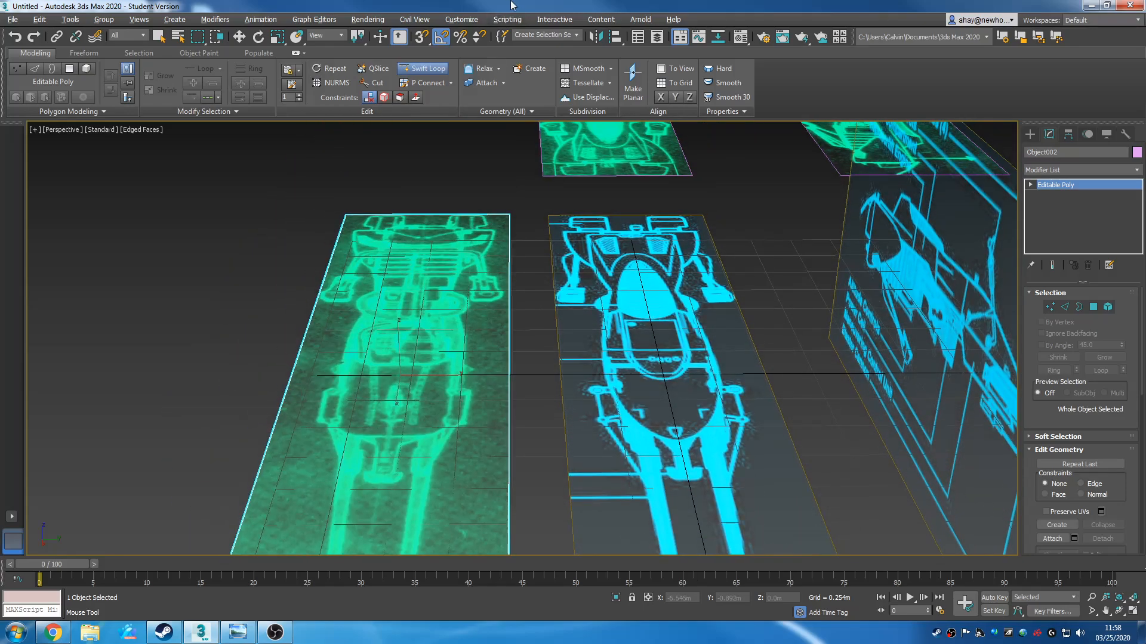
scroll(513, 197, "up", 3)
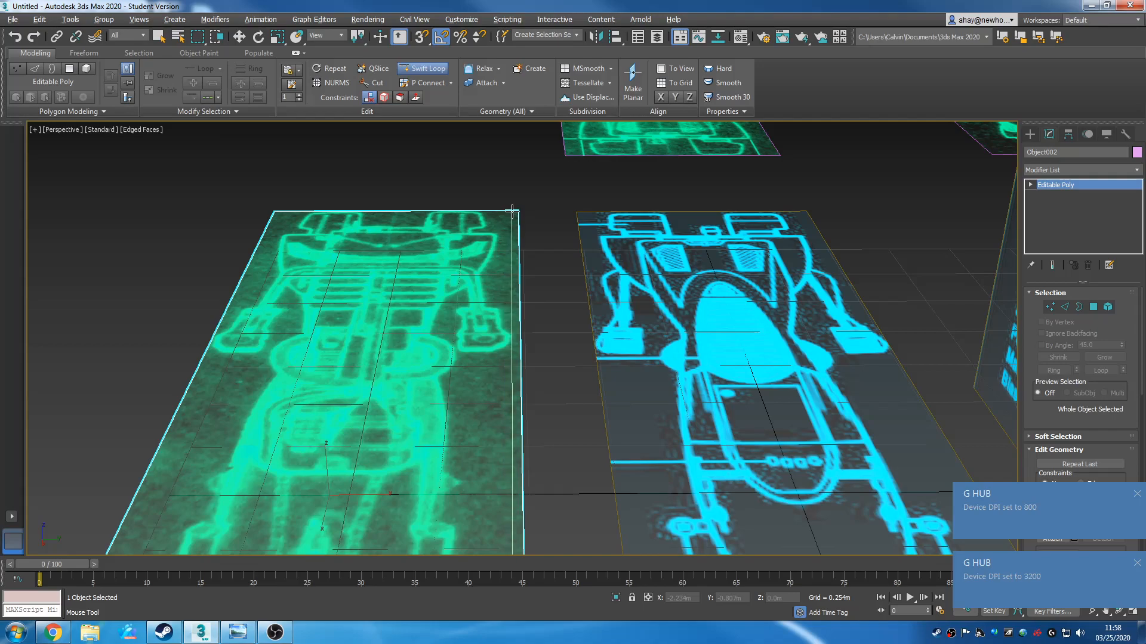
left_click(512, 211)
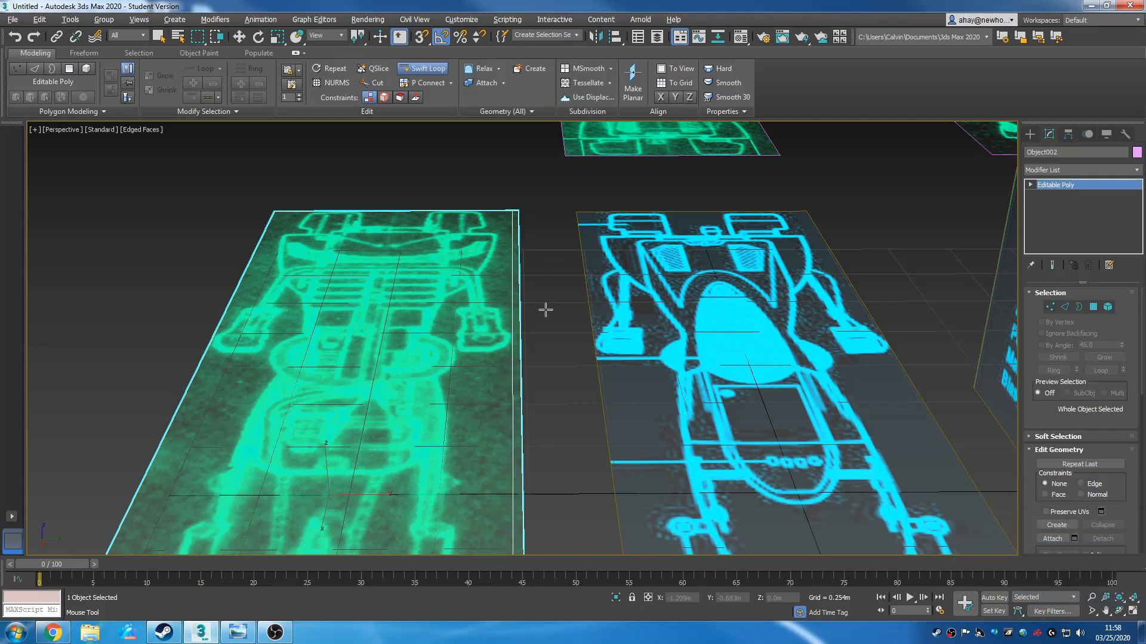
Delete the narrow polygon strip between the new edge loop and the plan piece's long edge
key("w")
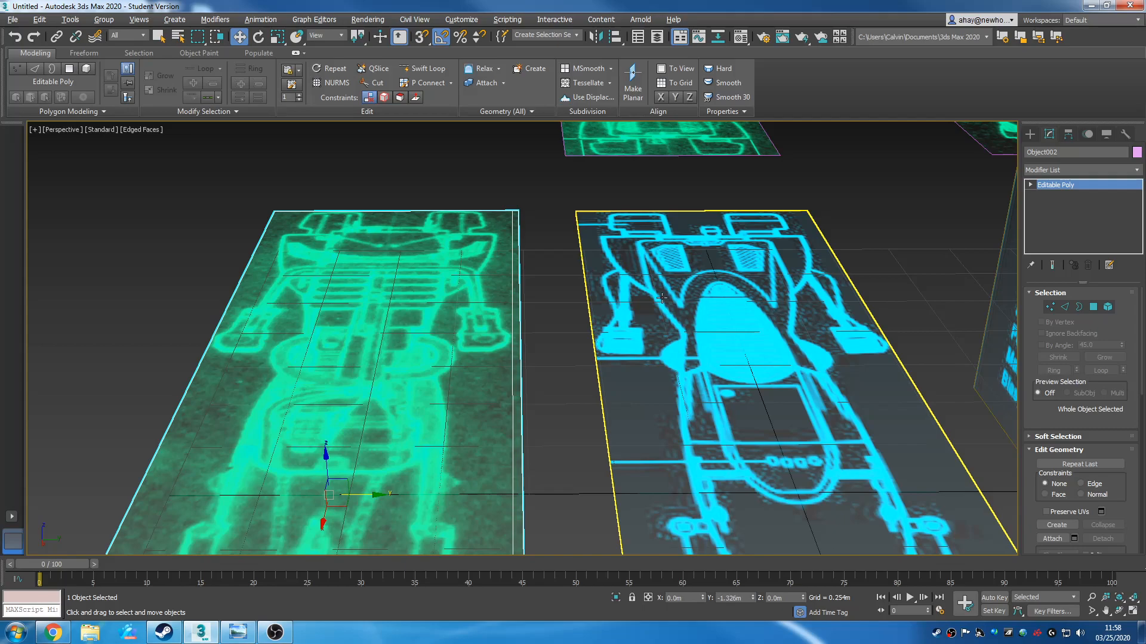
left_click(1093, 308)
left_click(518, 414)
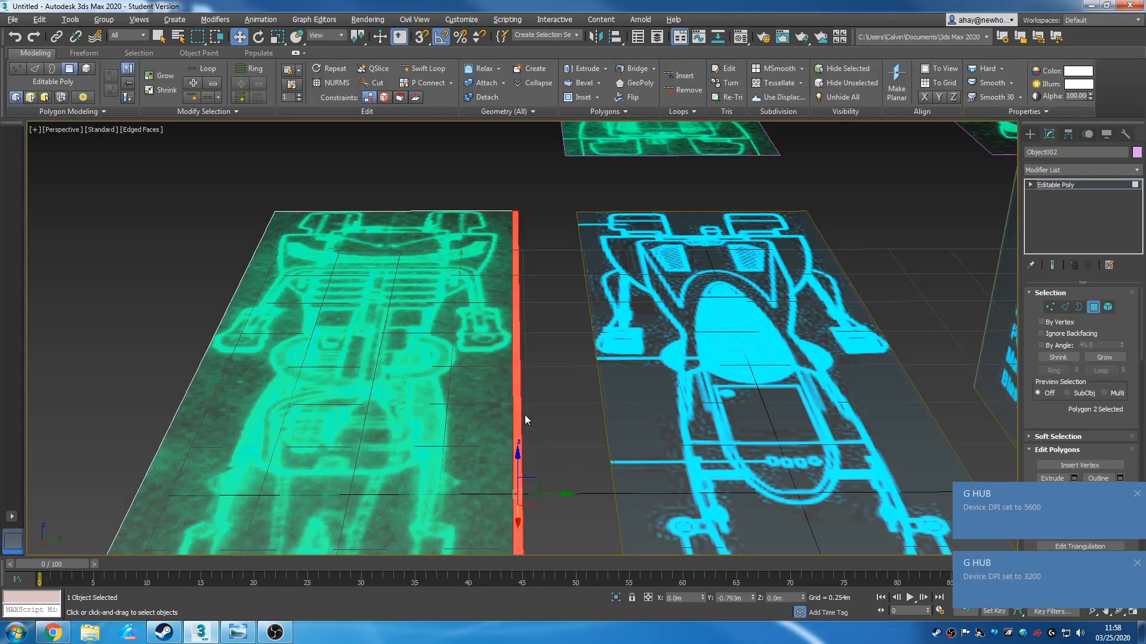
left_click(656, 468)
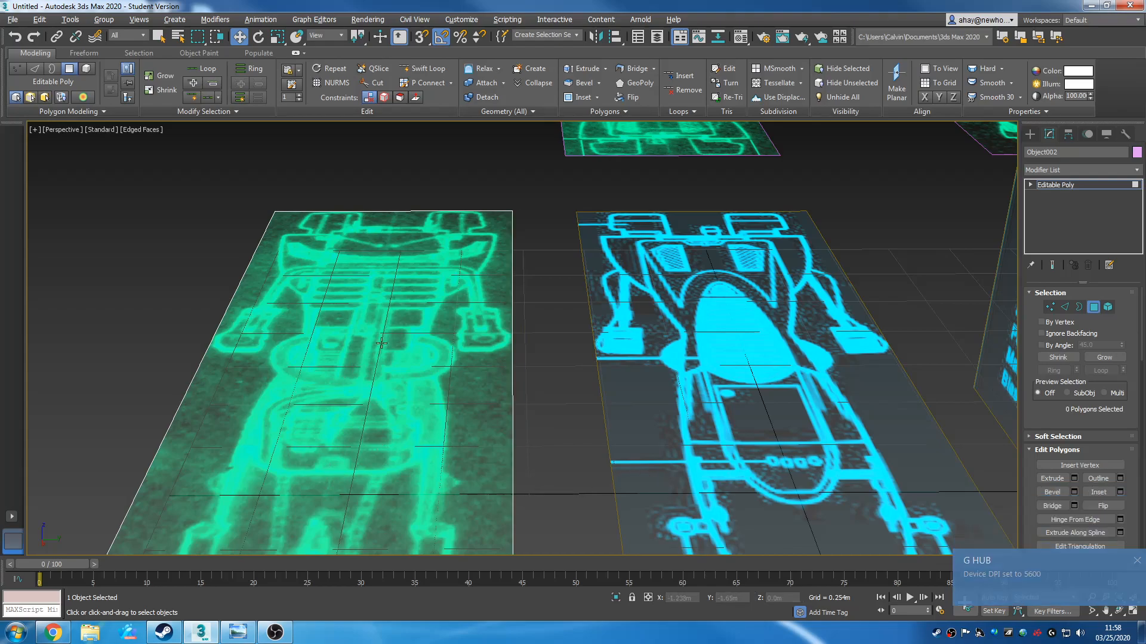
Leave polygon editing and reset the trimmed plan piece's Y position to 0
middle_click_drag(568, 411, 563, 280)
scroll(564, 282, "down", 3)
scroll(609, 386, "down", 2)
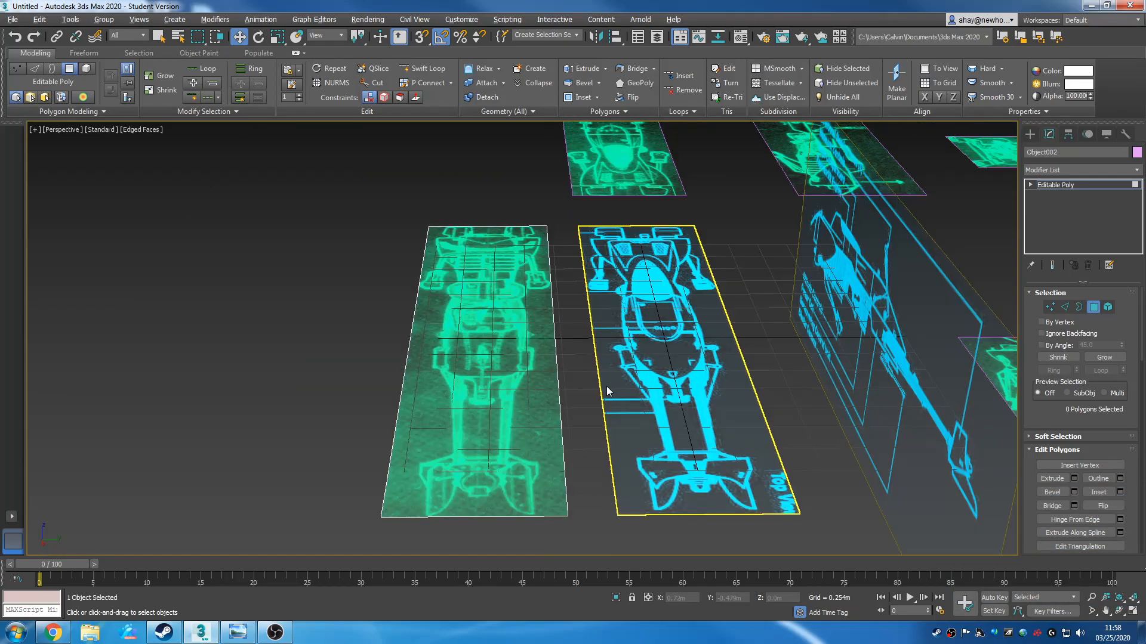
left_click(1072, 185)
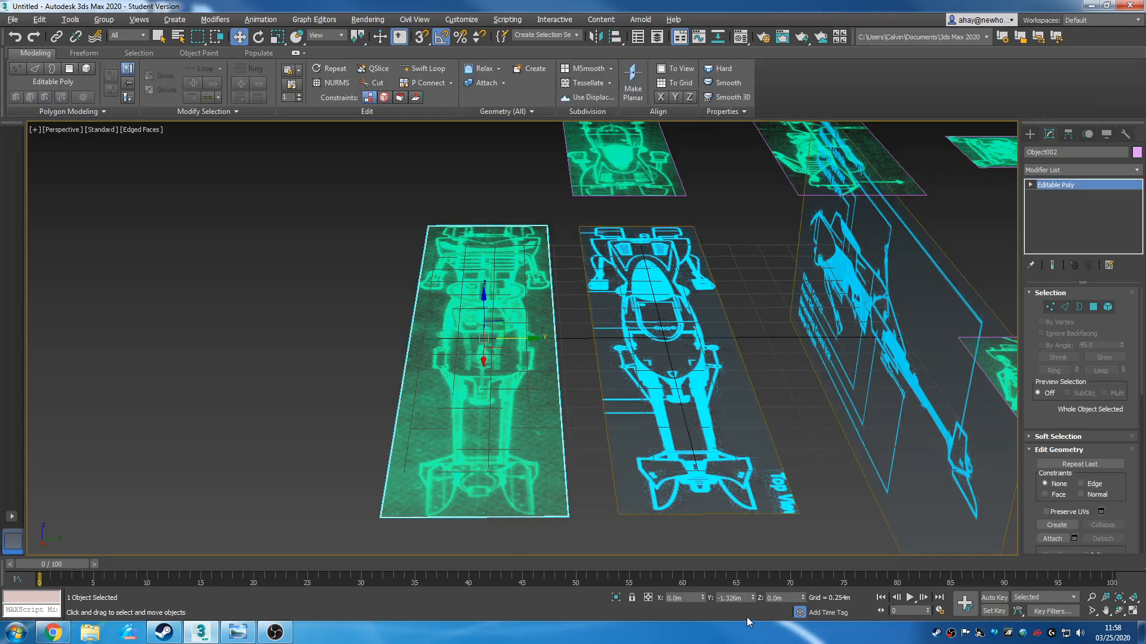
right_click(755, 598)
Examine how the trimmed plan piece overlays the blue top view and how it sits relative to the side view reference
middle_click_drag(642, 408, 692, 291)
scroll(531, 307, "down", 3)
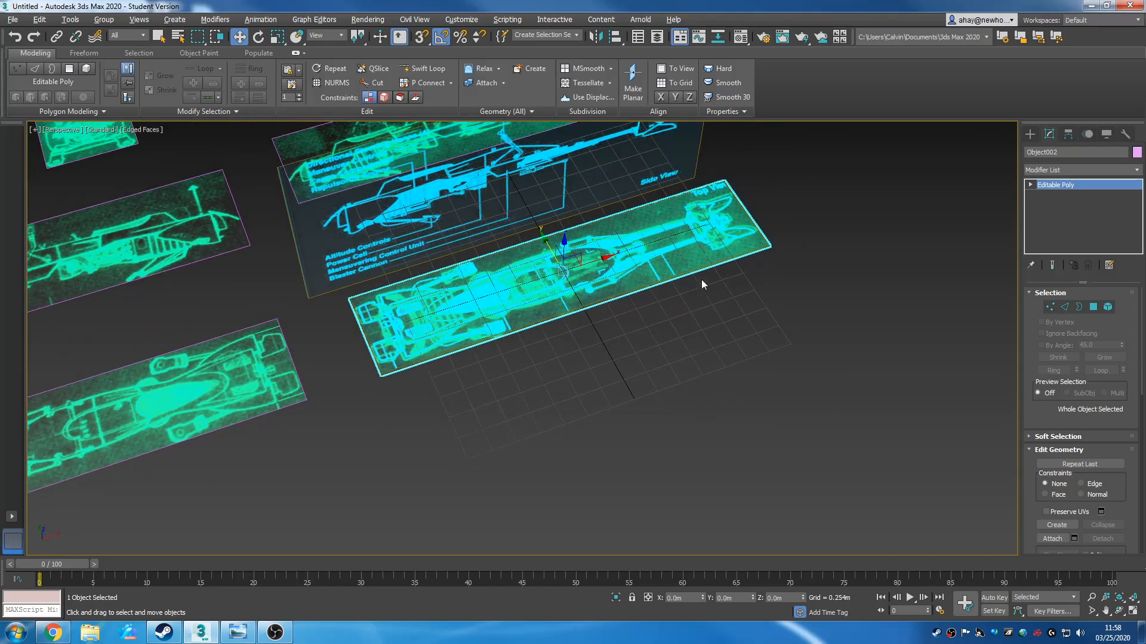
middle_click_drag(828, 300, 695, 317, "alt")
scroll(695, 317, "down", 3)
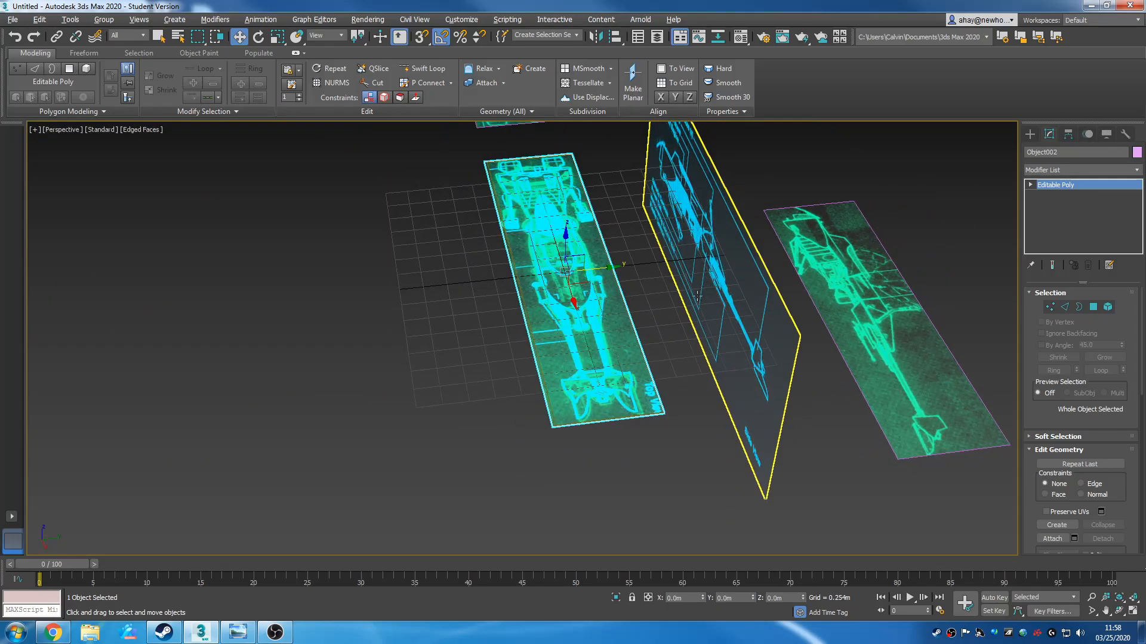
scroll(614, 342, "up", 3)
middle_click_drag(667, 357, 541, 359)
scroll(625, 396, "down", 3)
scroll(627, 397, "up", 3)
scroll(755, 403, "down", 3)
scroll(872, 409, "down", 4)
scroll(597, 373, "up", 5)
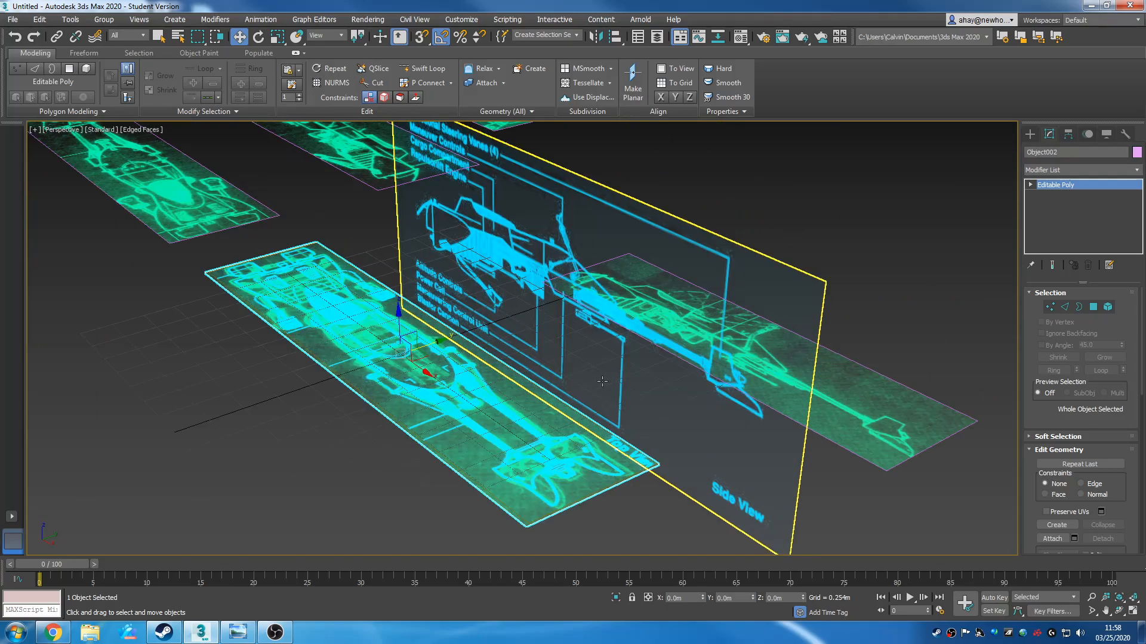
left_click(705, 391)
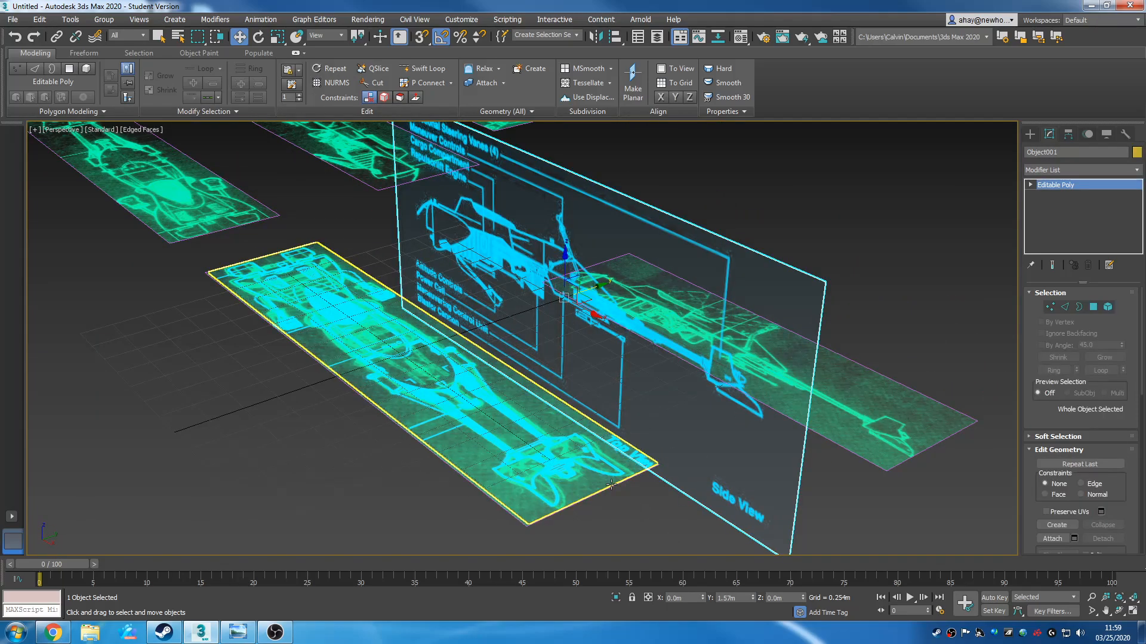
middle_click_drag(525, 462, 637, 427, "alt")
scroll(585, 442, "down", 3)
middle_click_drag(282, 402, 649, 489, "alt")
Select the other plan view piece, still away from the origin, and center its pivot to the object
left_click(292, 354)
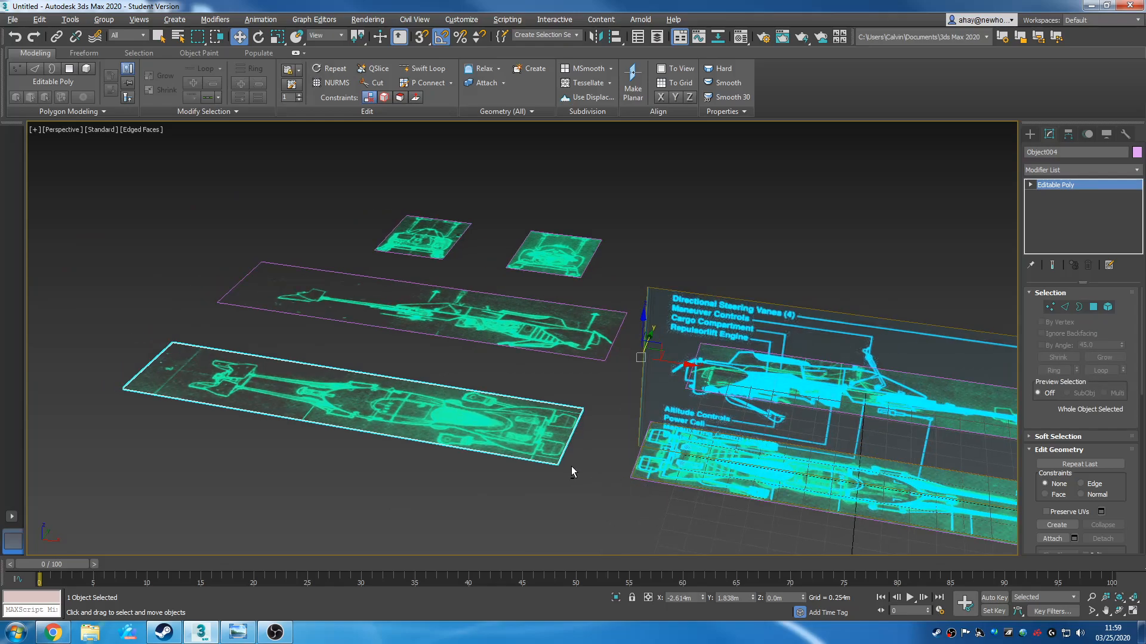
middle_click_drag(571, 466, 588, 522, "alt")
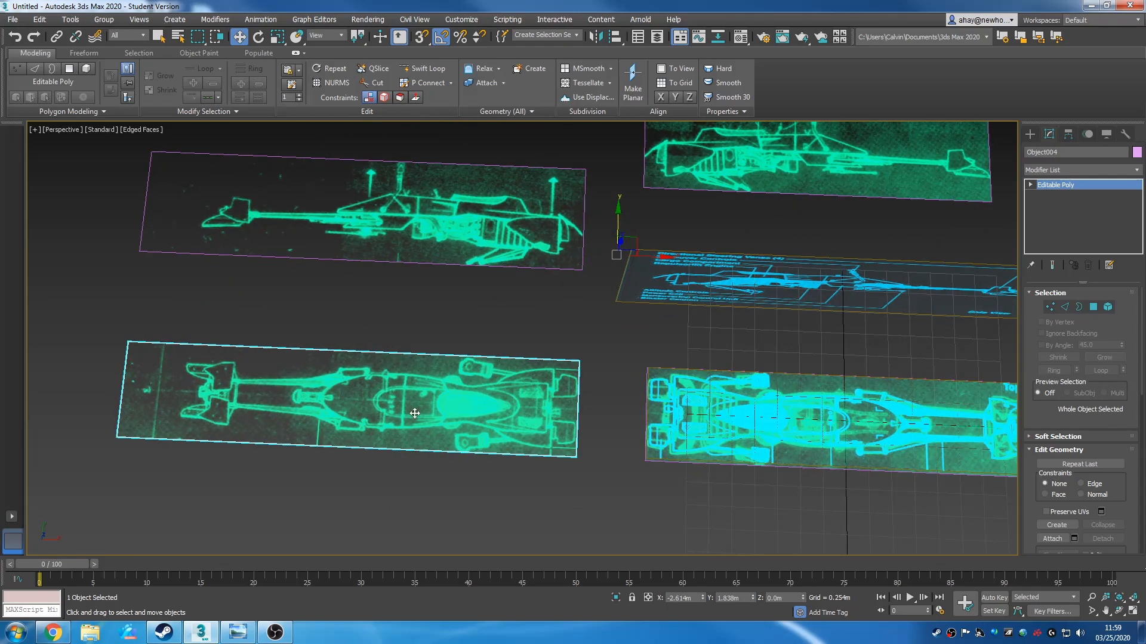
middle_click_drag(576, 426, 442, 467)
scroll(444, 465, "down", 3)
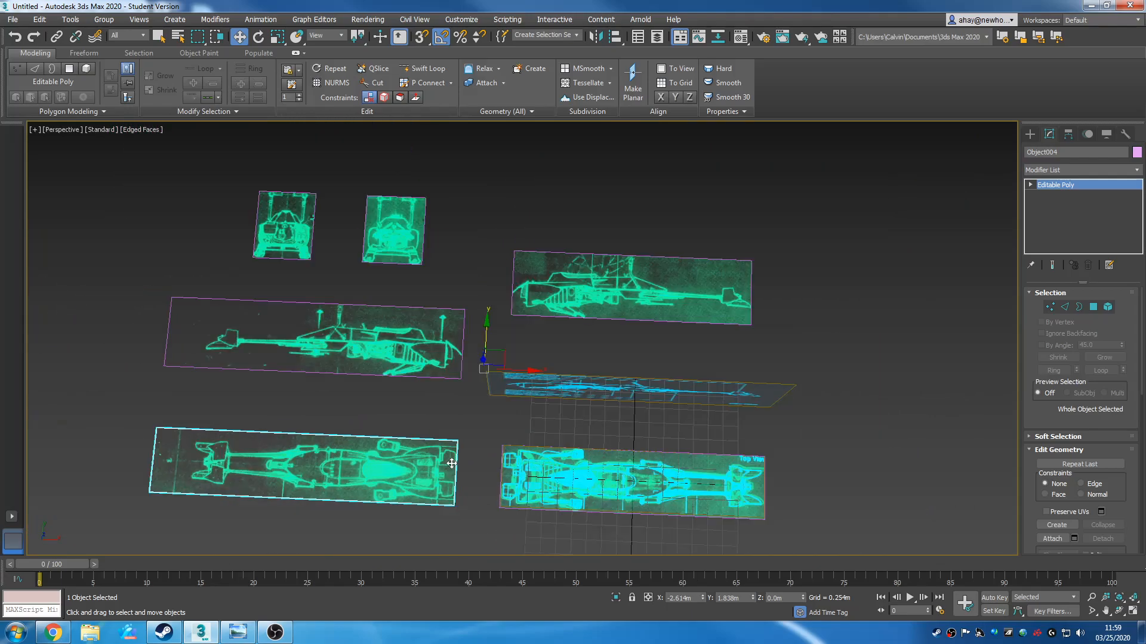
scroll(443, 502, "up", 3)
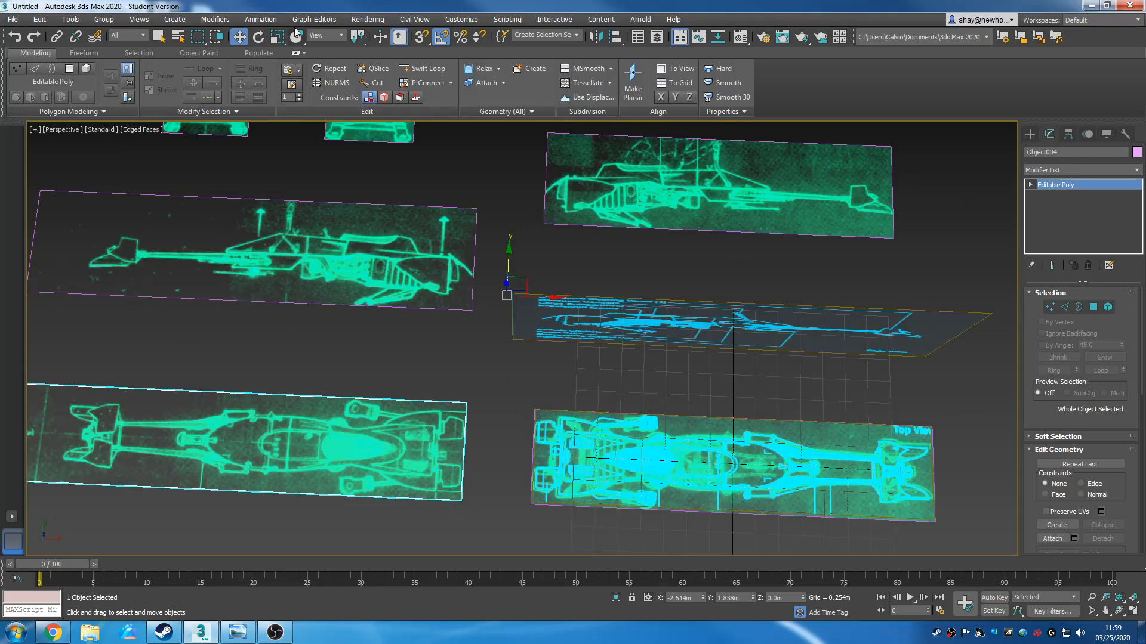
left_click(259, 37)
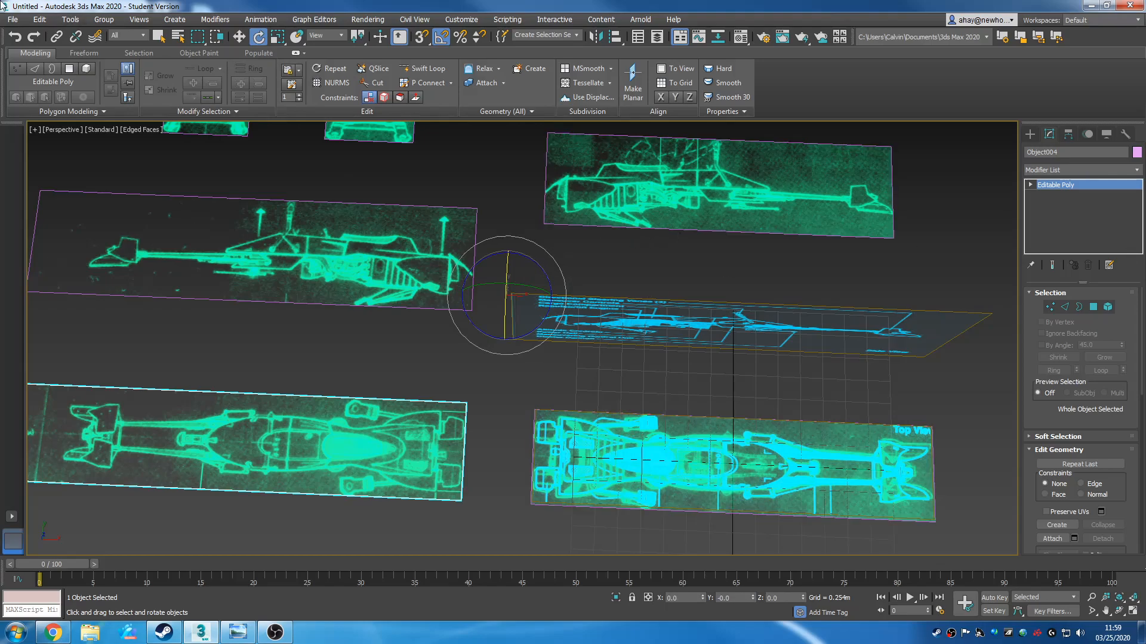
left_click(239, 37)
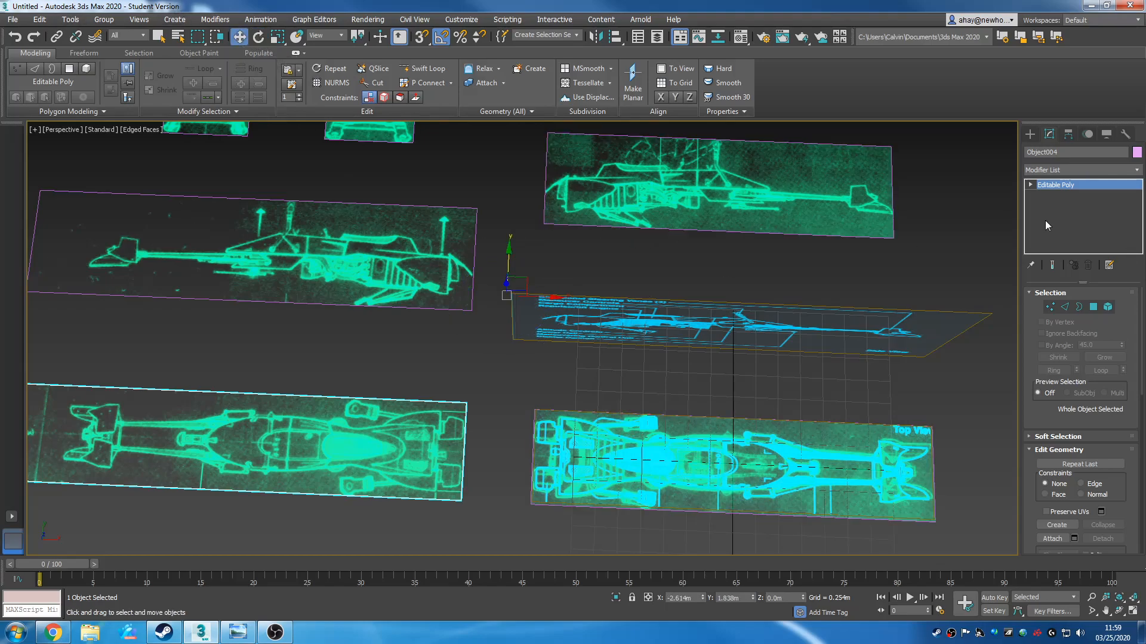
left_click(1068, 133)
left_click(1085, 221)
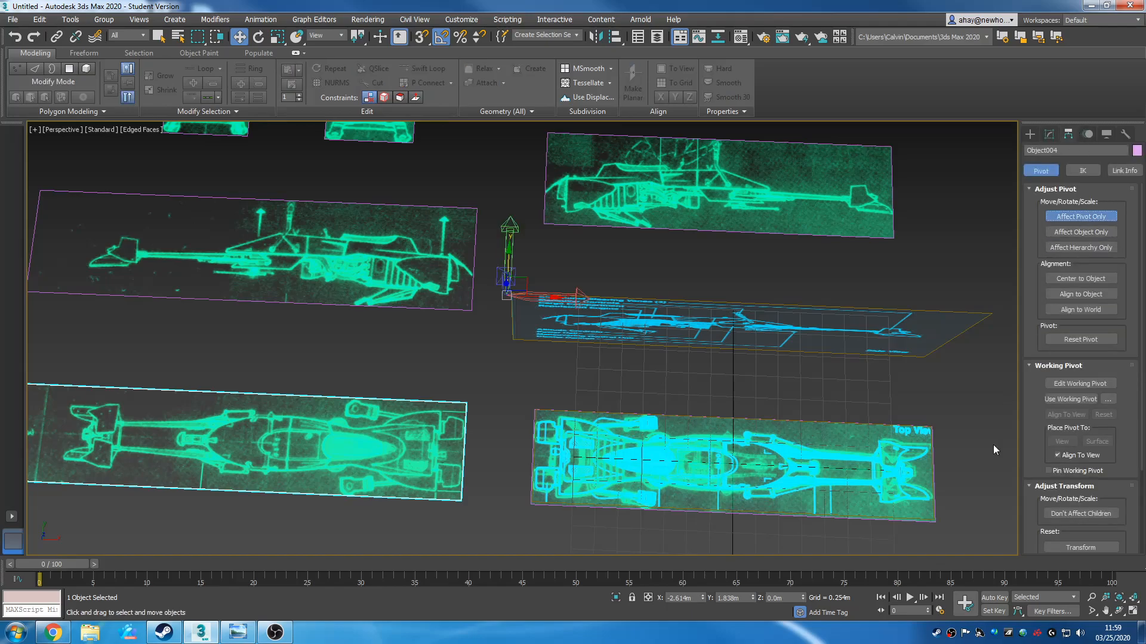
left_click(1083, 280)
Center the pivots of the left side elevation piece and both small end view pieces, and leave pivot editing
left_click(231, 267)
left_click(1075, 280)
left_click(737, 169)
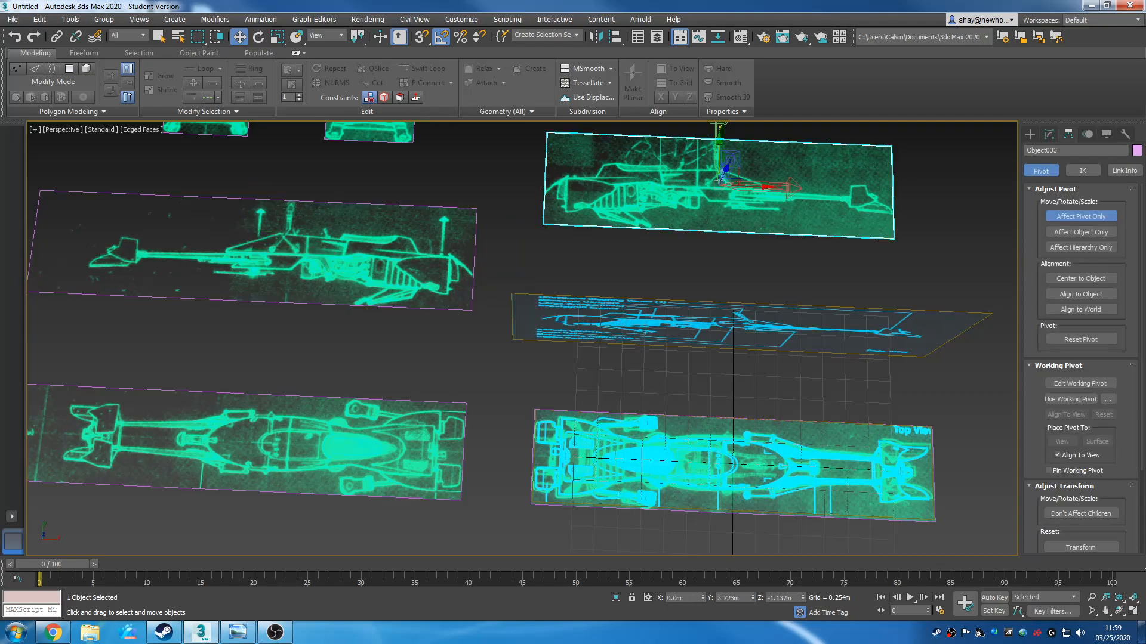
middle_click_drag(900, 260, 962, 415)
left_click(438, 257)
left_click(1080, 278)
left_click(299, 240)
left_click(1087, 280)
left_click(1073, 215)
Rotate the second plan view piece 180 degrees in the ground plane so its nose points like the blue top view
middle_click_drag(738, 519, 596, 379)
scroll(596, 379, "down", 5)
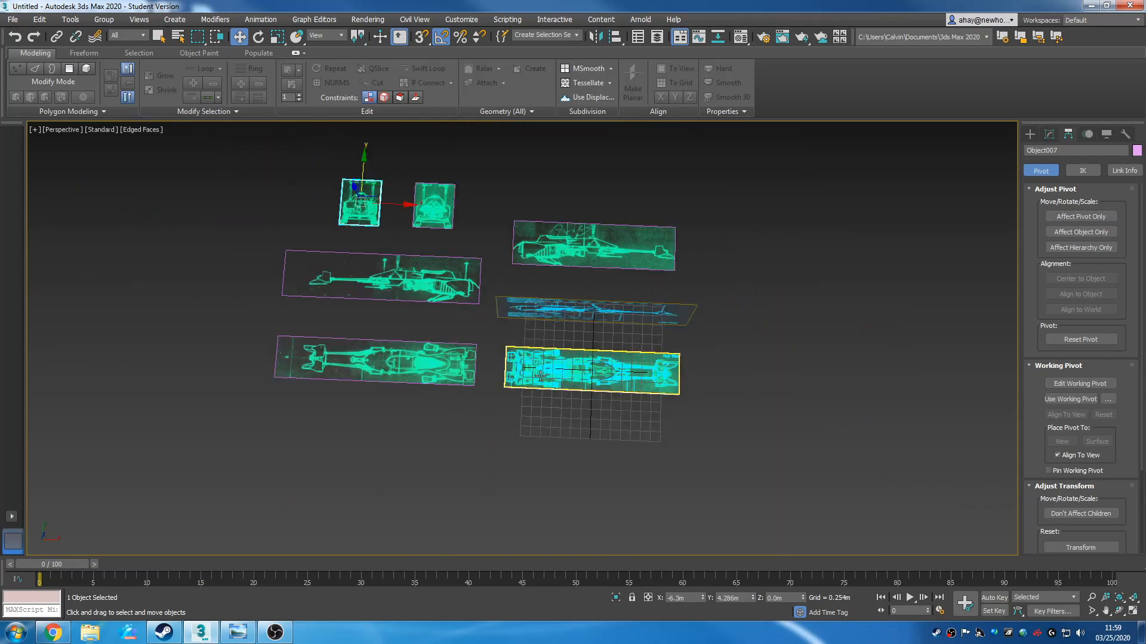
scroll(452, 386, "up", 3)
left_click(452, 370)
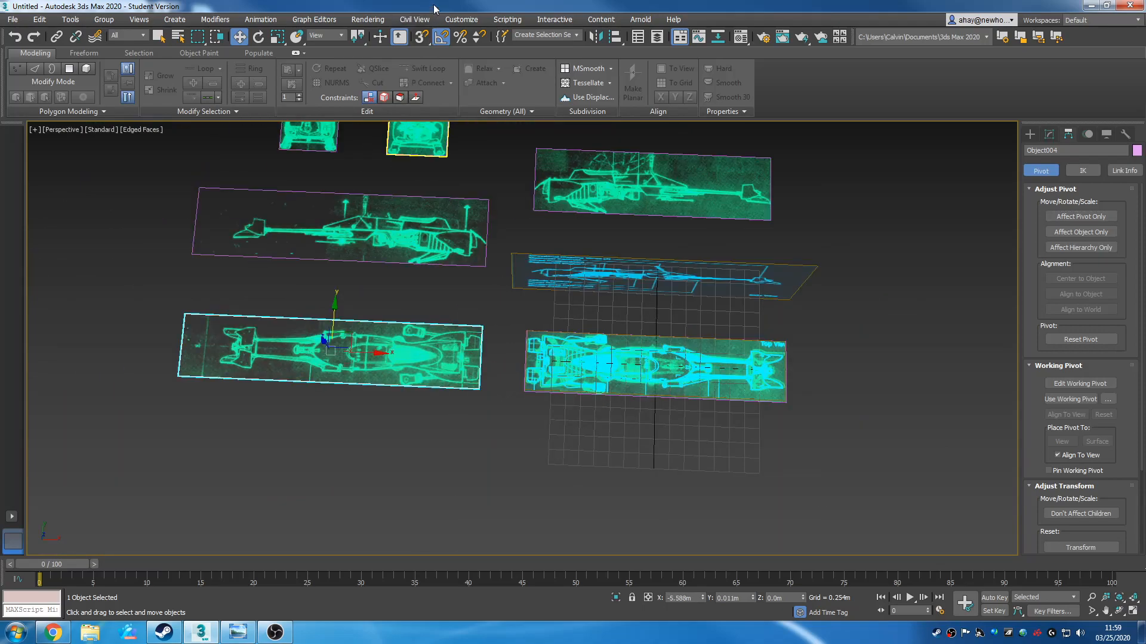
left_click(258, 37)
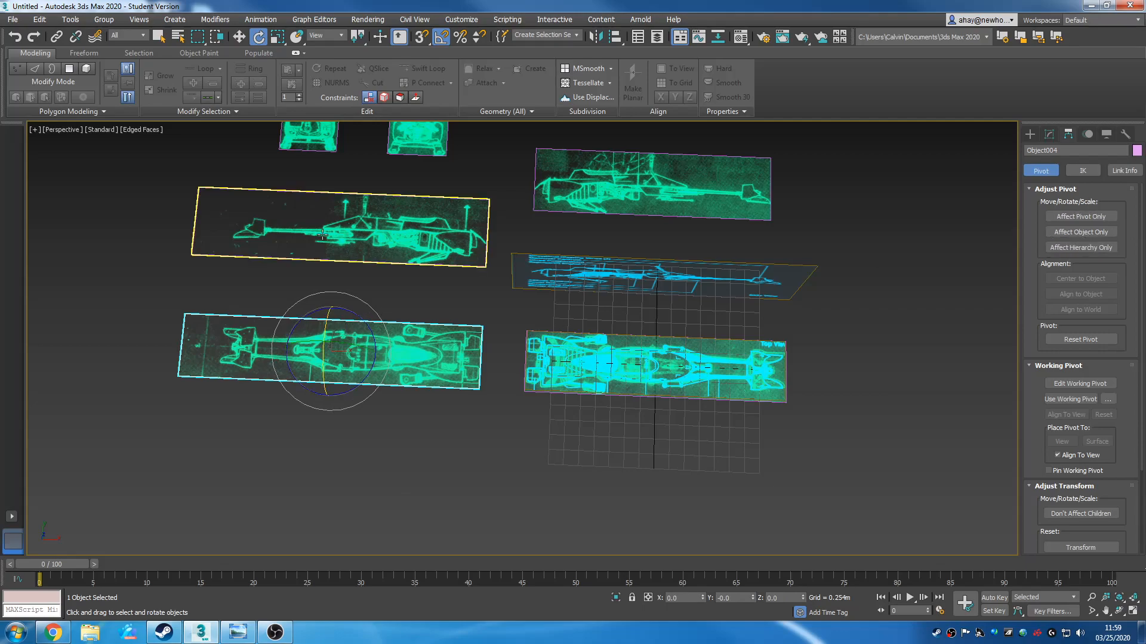
left_click_drag(354, 317, 266, 258)
key("w")
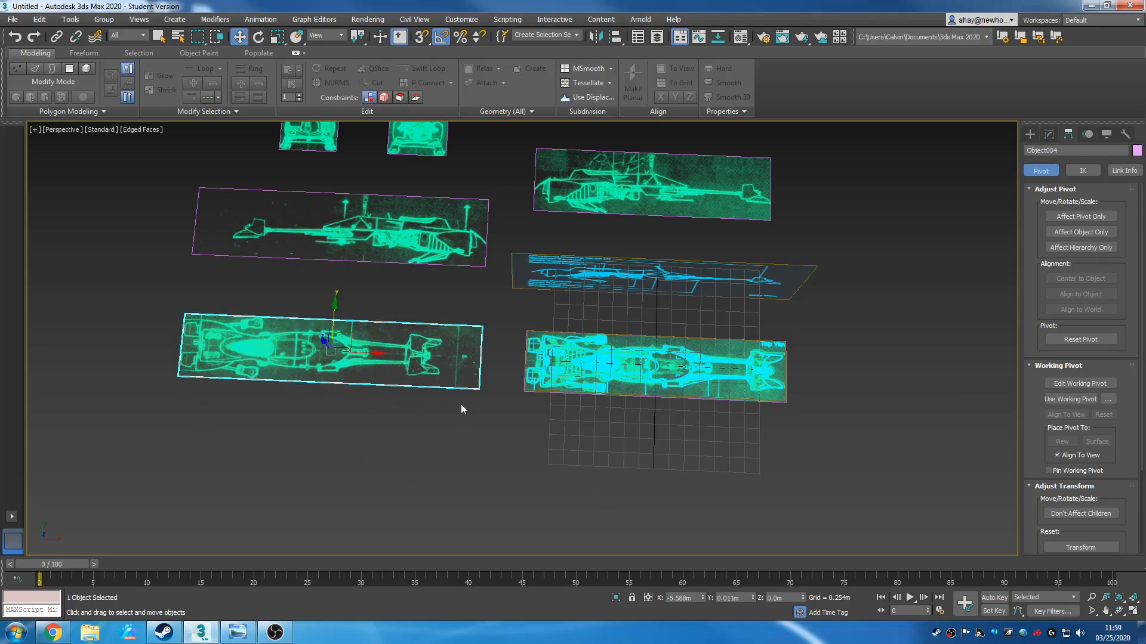
Move the rotated plan piece beside the blue top view, to X about 0.3 m and Y about -1.3 m
scroll(364, 358, "up", 2)
left_click_drag(334, 332, 846, 459)
middle_click_drag(463, 319, 323, 324)
middle_click_drag(759, 461, 653, 396)
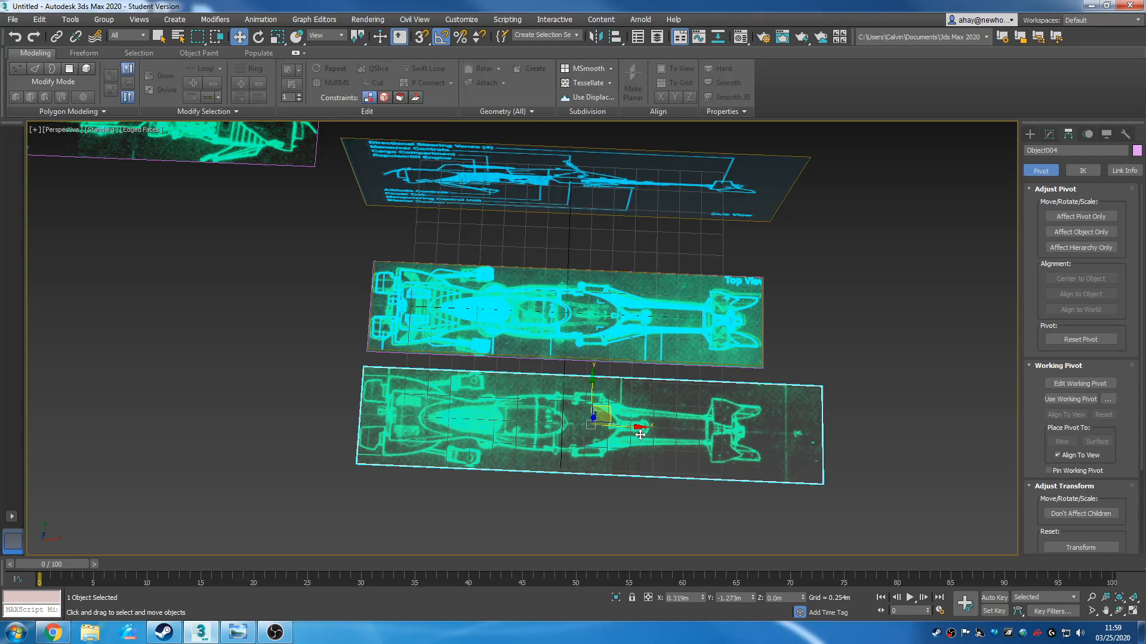
middle_click_drag(627, 460, 539, 403, "alt")
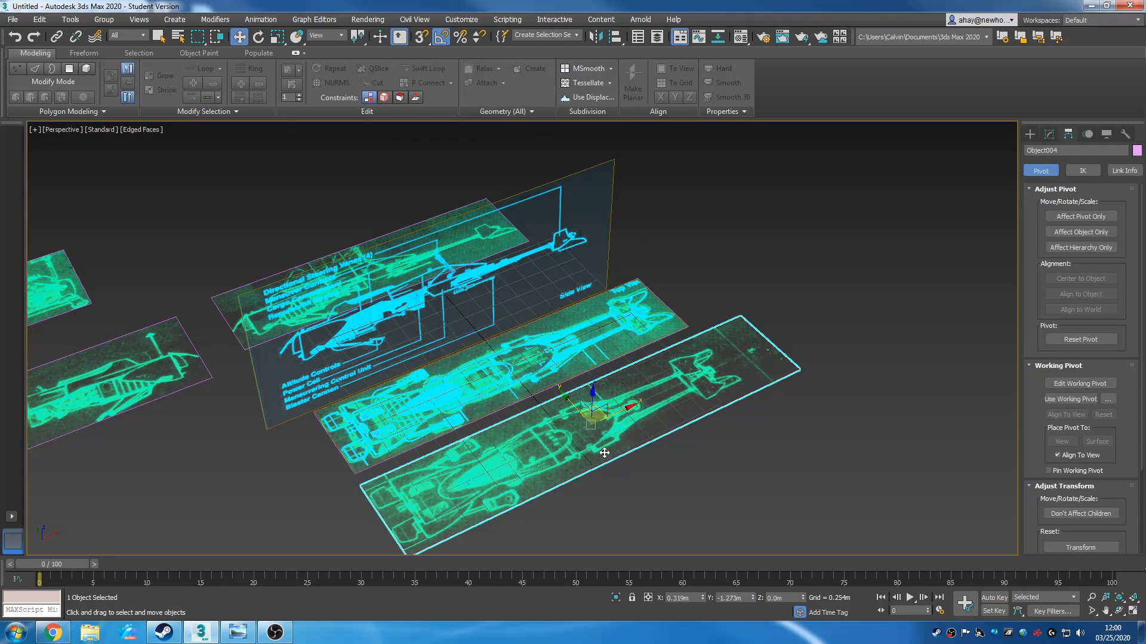
Move the blue top view reference along Y off the trimmed plan piece toward the side view reference, and select the trimmed piece
left_click(540, 356)
left_click_drag(488, 342, 398, 281)
left_click(518, 383)
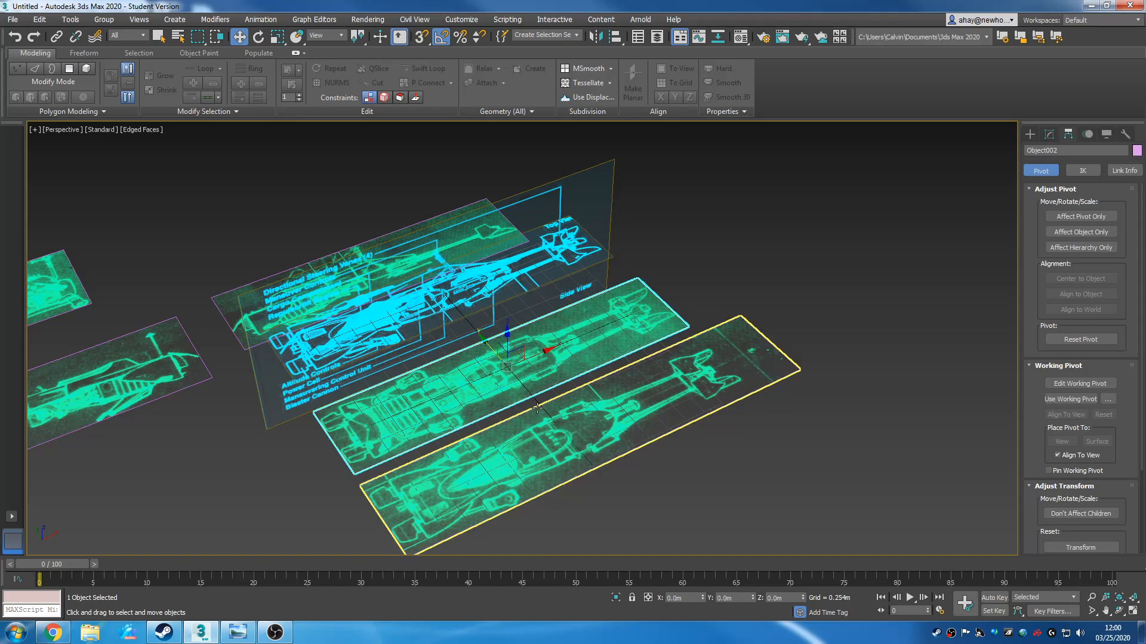
Move the first trimmed plan piece along Y to the far side of the untrimmed plan piece
middle_click_drag(502, 386, 464, 515)
scroll(544, 401, "up", 4)
scroll(550, 422, "down", 2)
middle_click_drag(546, 479, 555, 391, "alt")
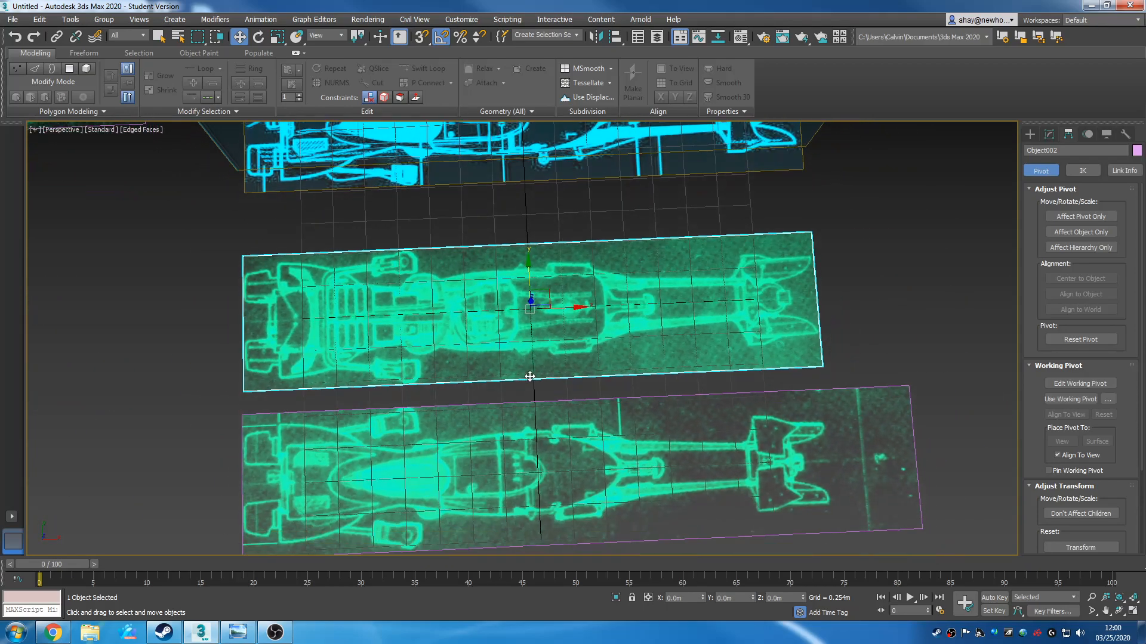
scroll(591, 405, "up", 3)
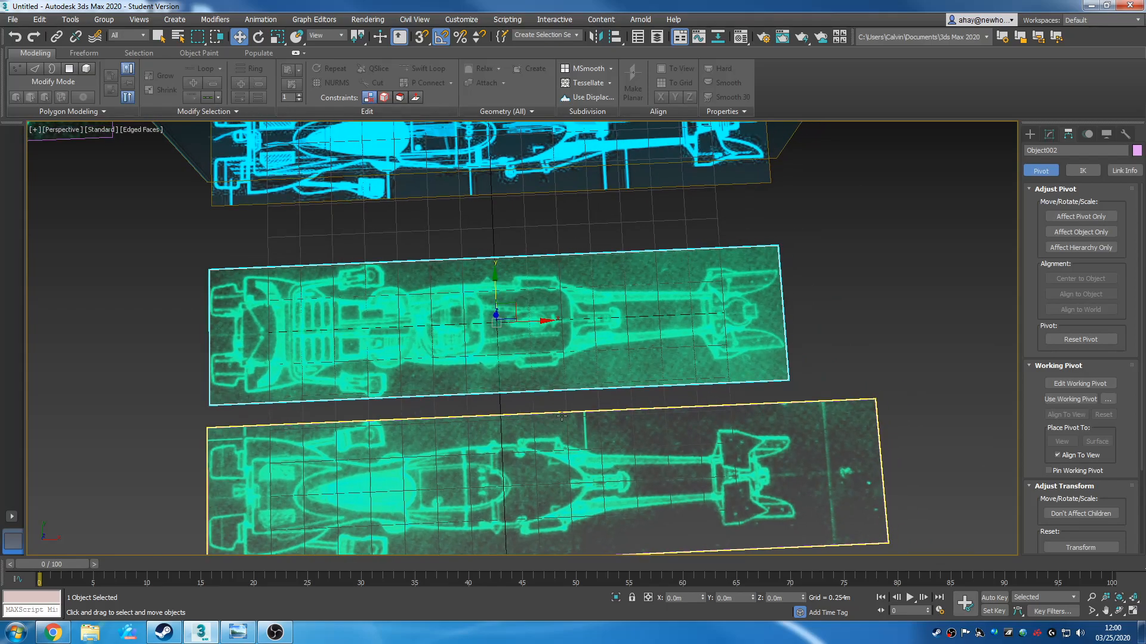
scroll(578, 405, "down", 3)
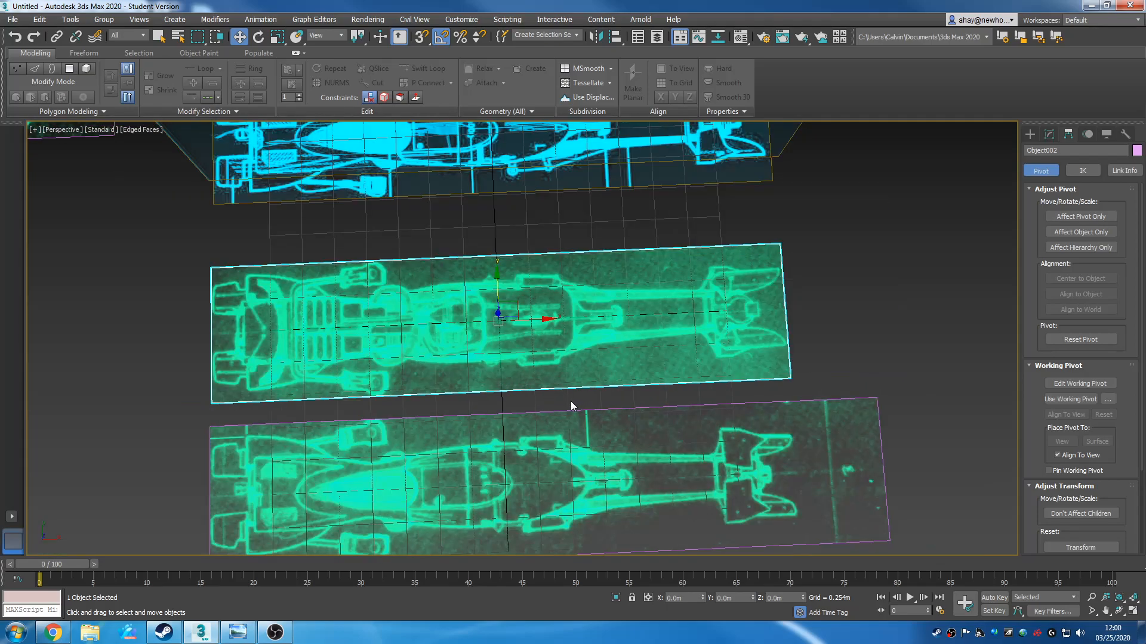
scroll(628, 385, "down", 3)
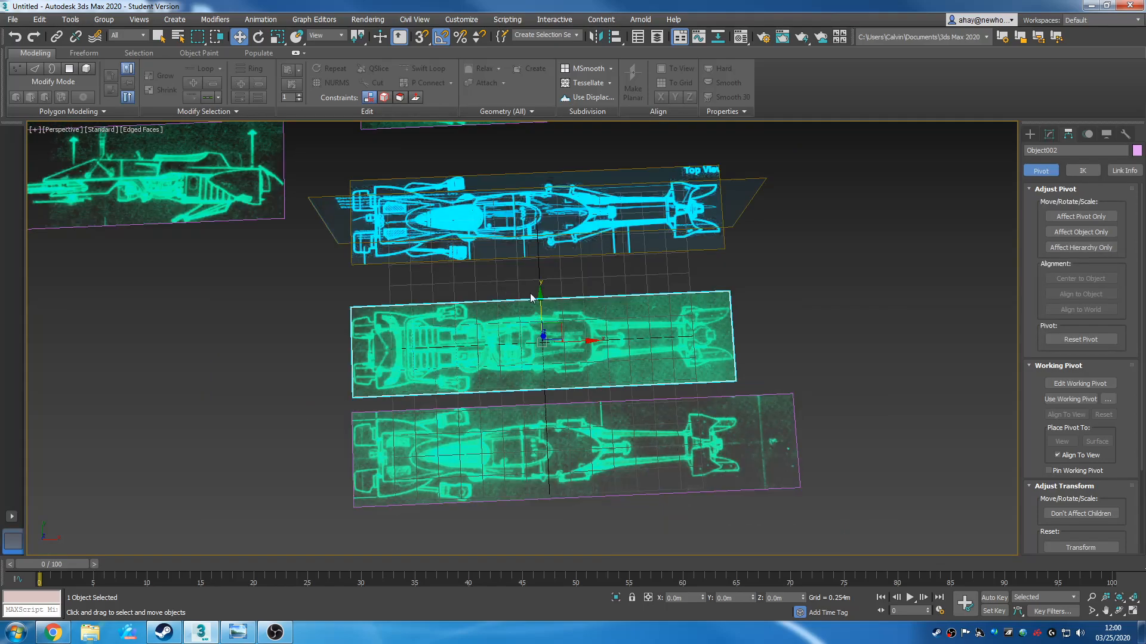
left_click_drag(540, 297, 540, 531)
Insert an edge loop across the untrimmed plan piece just behind the tail fins with Swift Loop
left_click(668, 465)
middle_click_drag(668, 466, 625, 316)
scroll(820, 319, "up", 3)
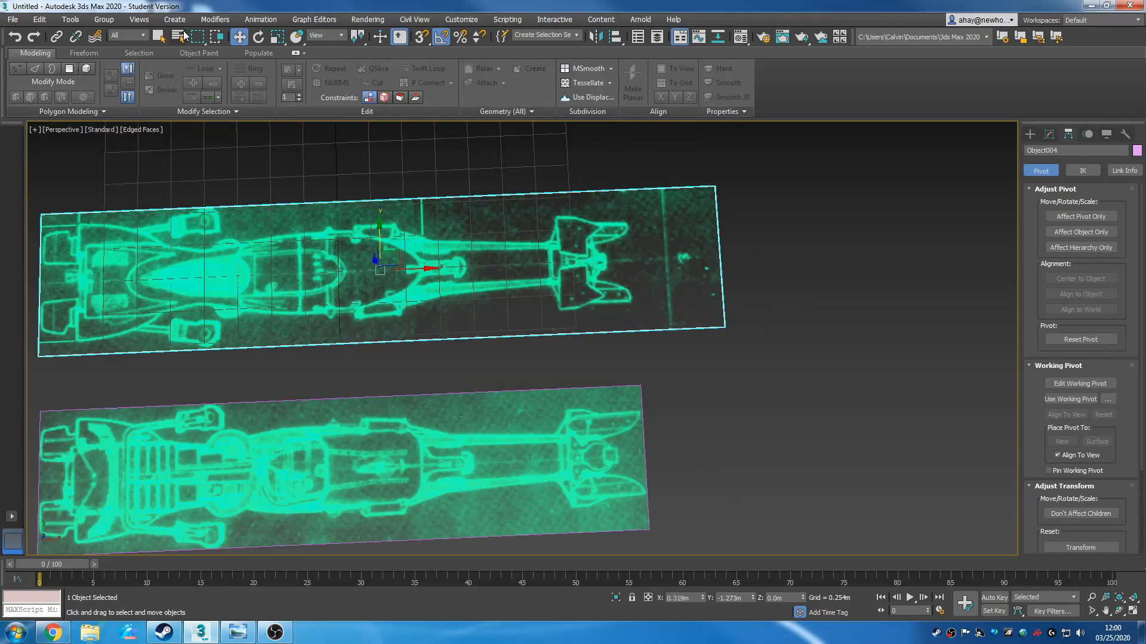
left_click(159, 37)
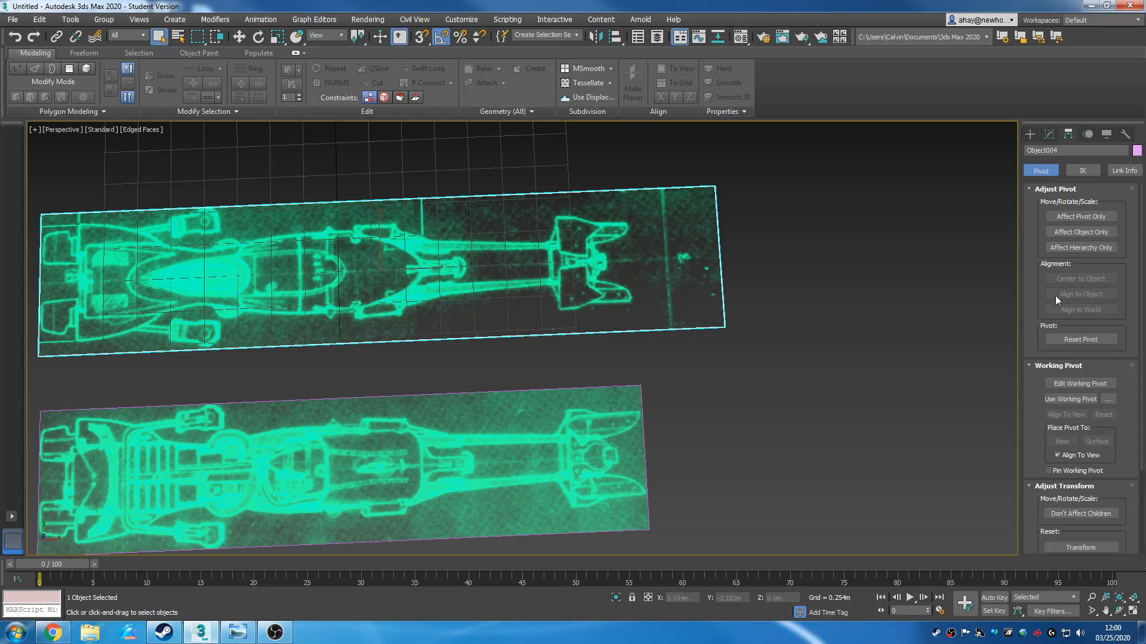
left_click(1049, 134)
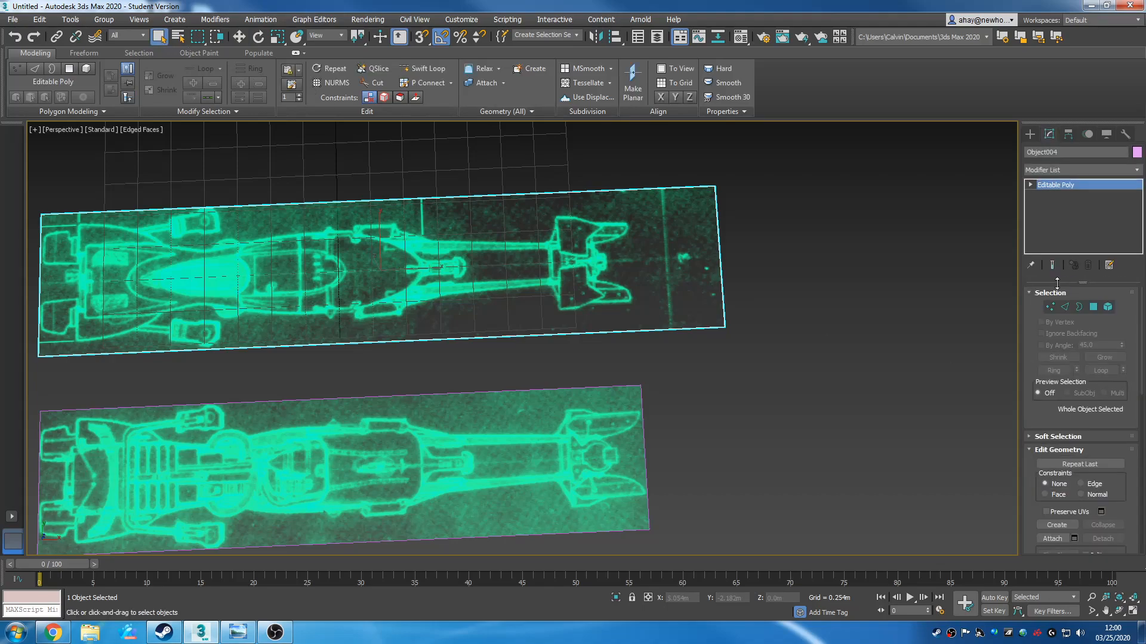
middle_click_drag(862, 322, 806, 411)
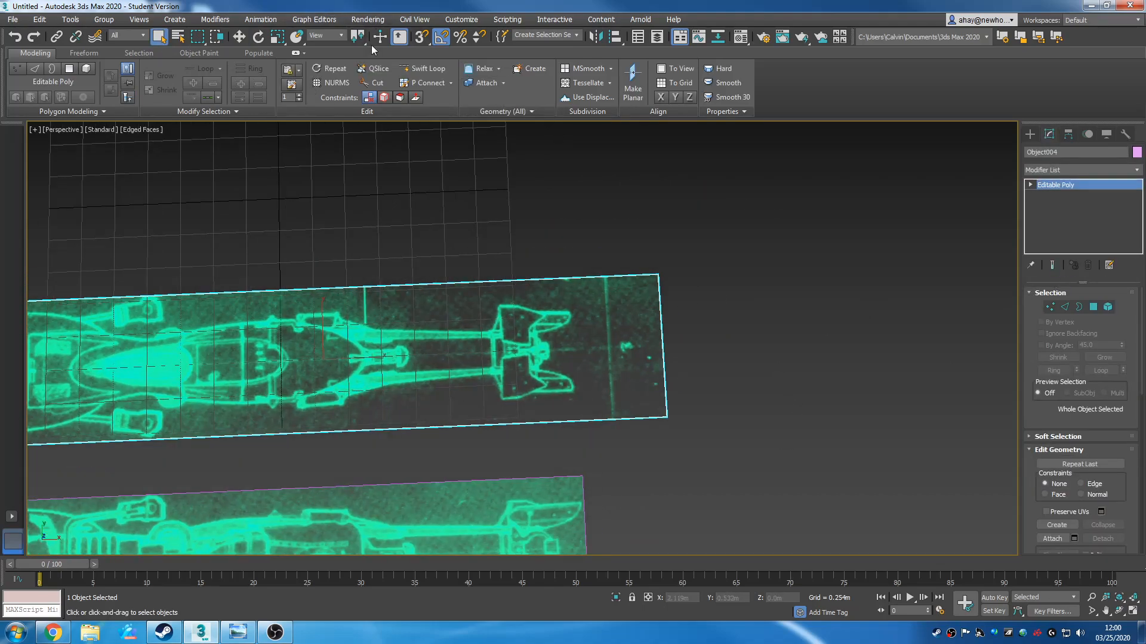
left_click(1065, 308)
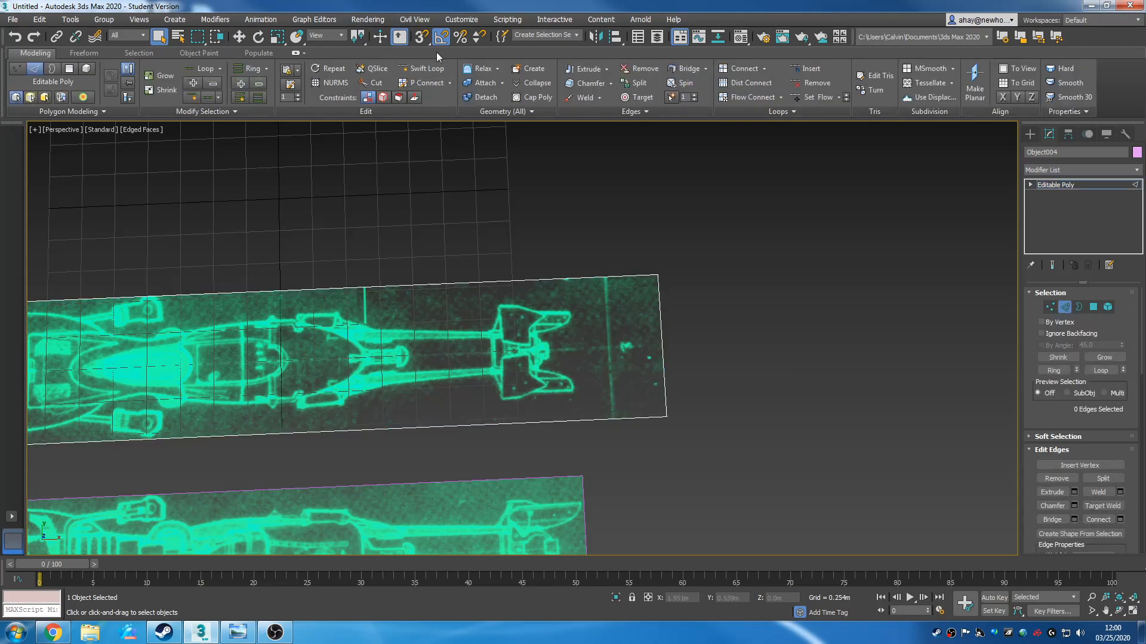
left_click(420, 68)
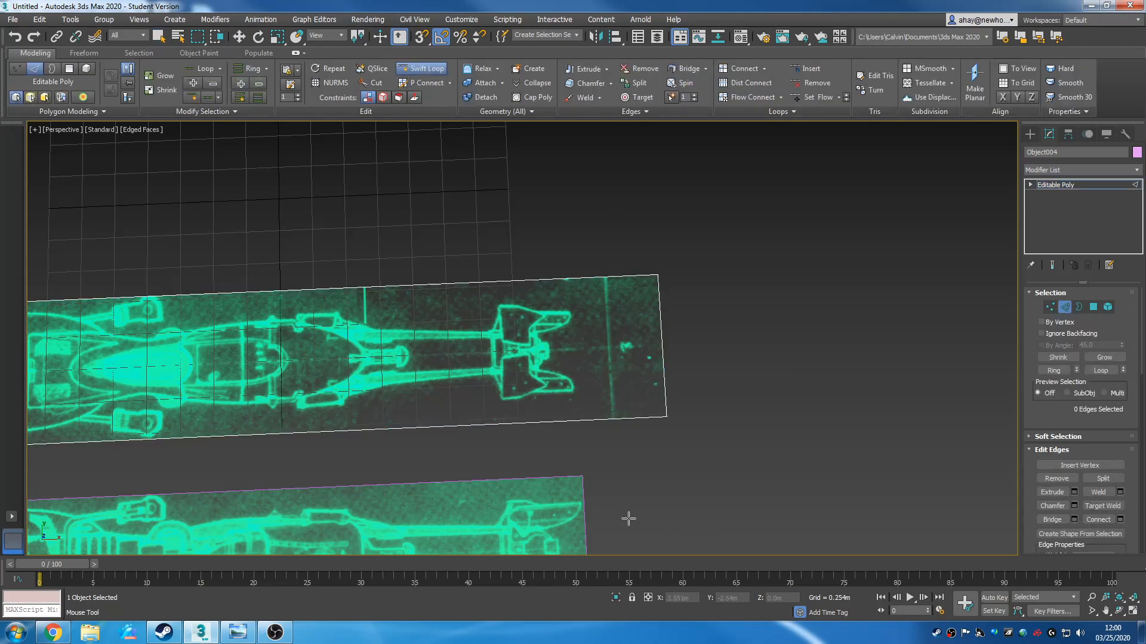
left_click(576, 418)
right_click(682, 477)
Delete the empty polygon beyond the tail of the plan piece
left_click(1094, 306)
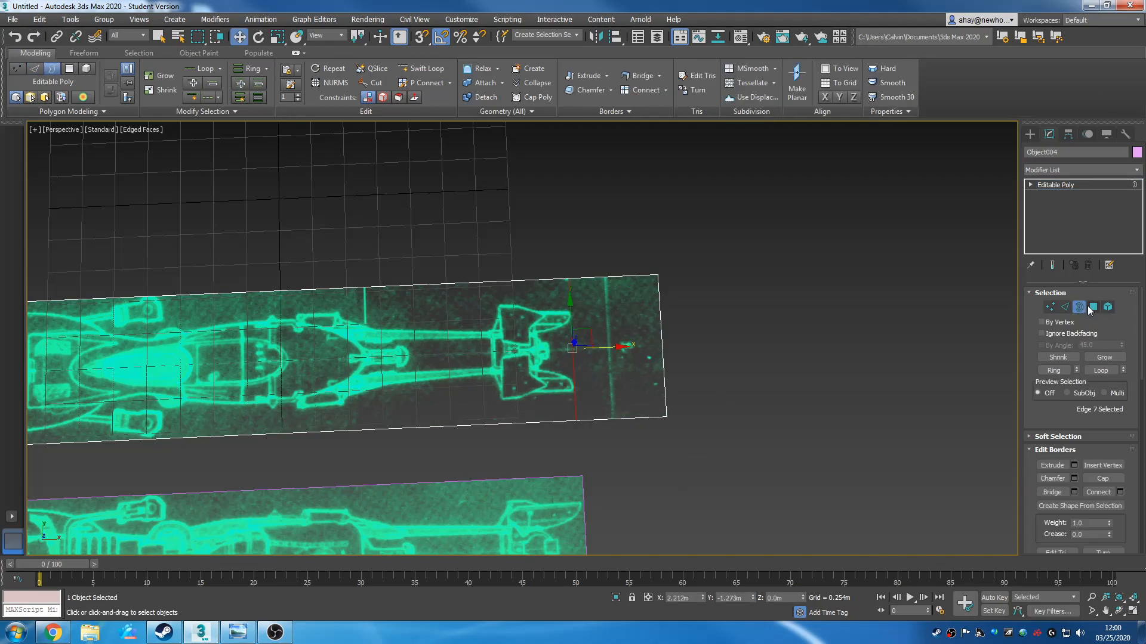
left_click(617, 367)
key("Delete")
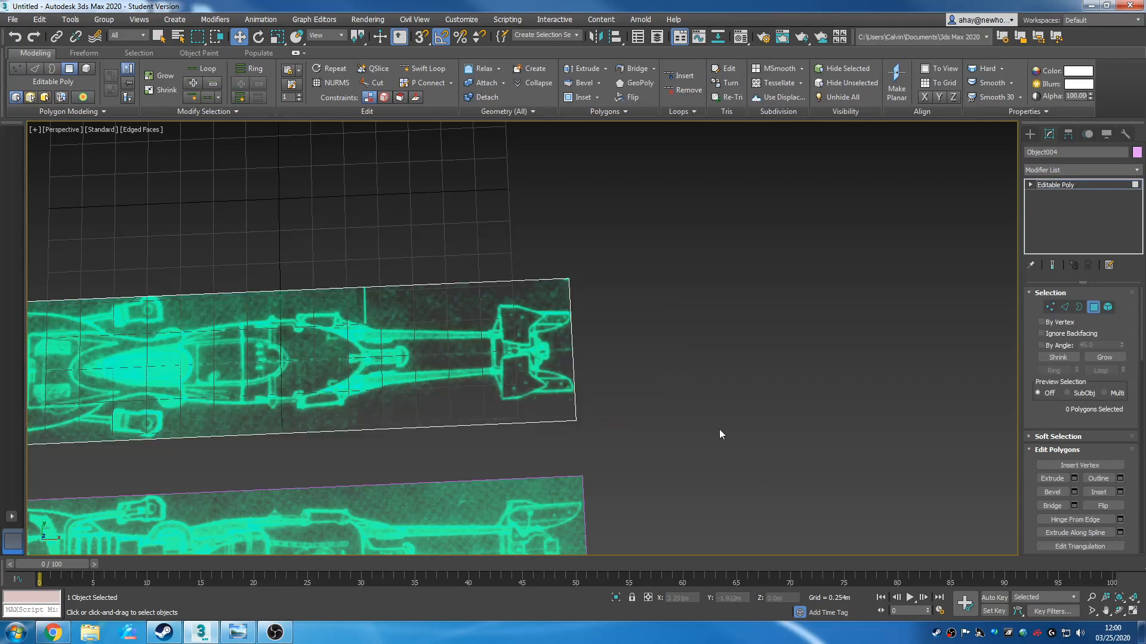
left_click(475, 294)
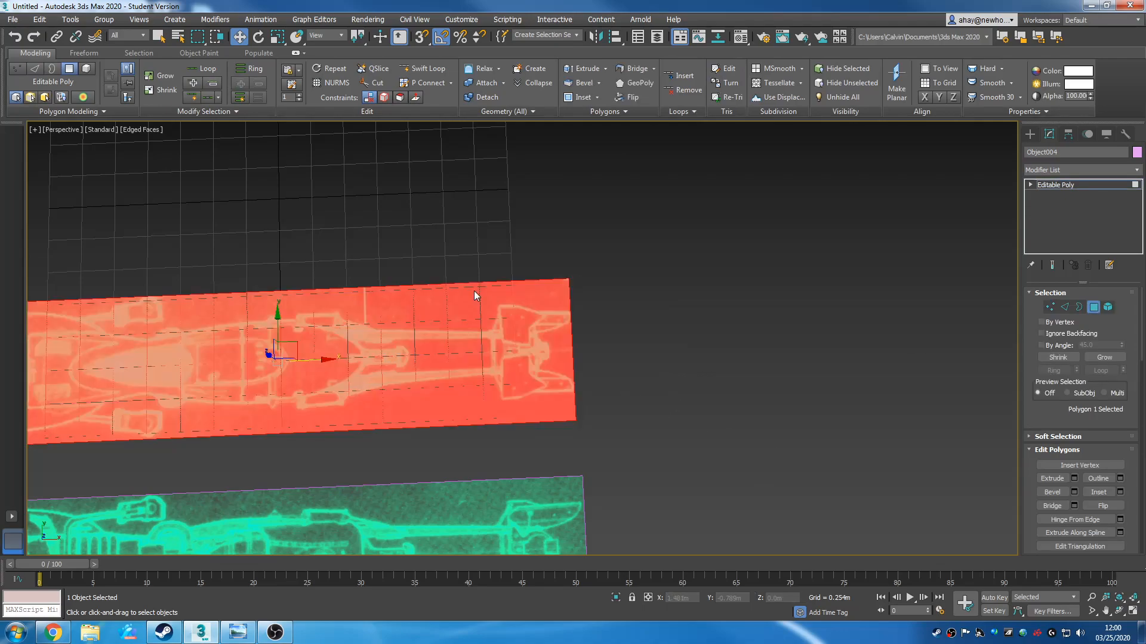
Center the pivot of the newly trimmed plan piece, reset its transform, and leave pivot editing
left_click(1066, 134)
left_click(1082, 219)
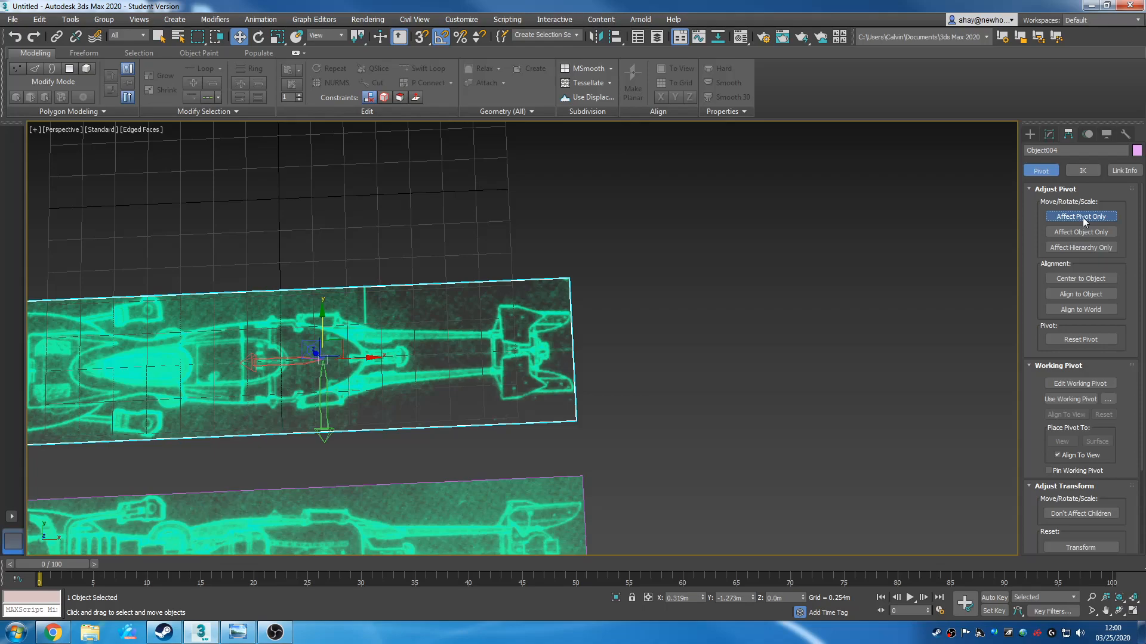
left_click(1079, 278)
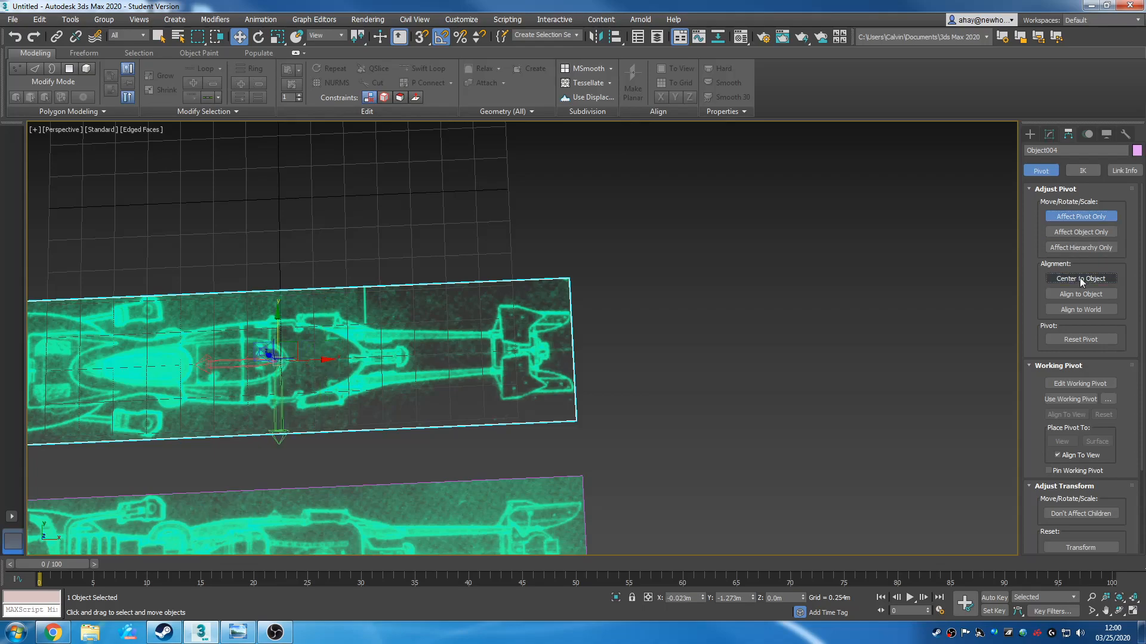
left_click(1072, 215)
left_click(1081, 216)
scroll(1140, 297, "down", 3)
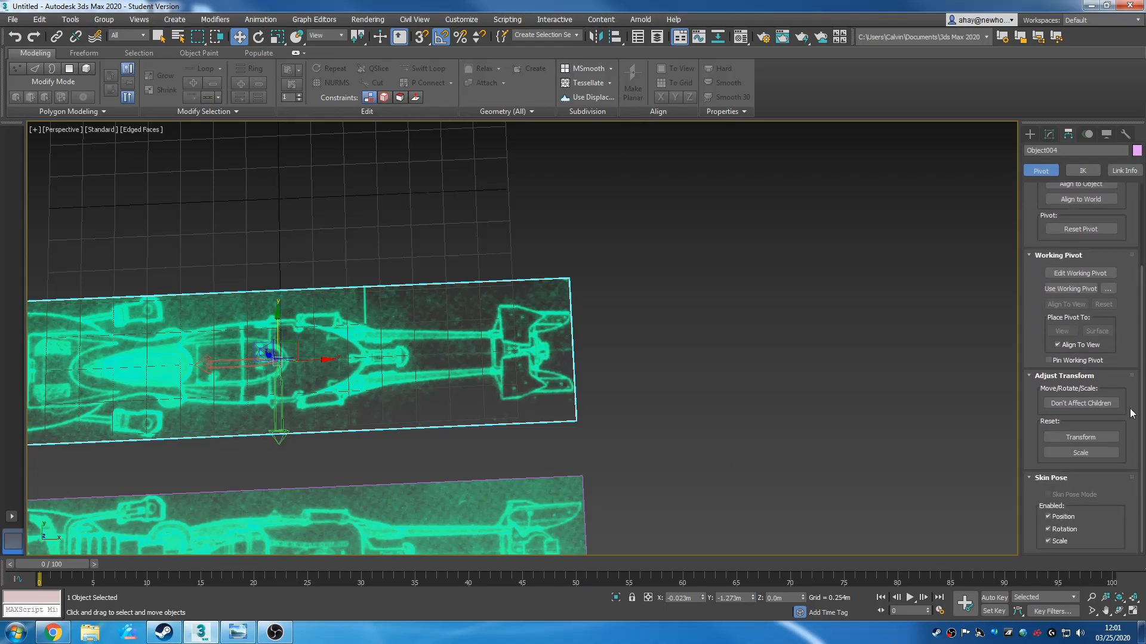
left_click(1061, 441)
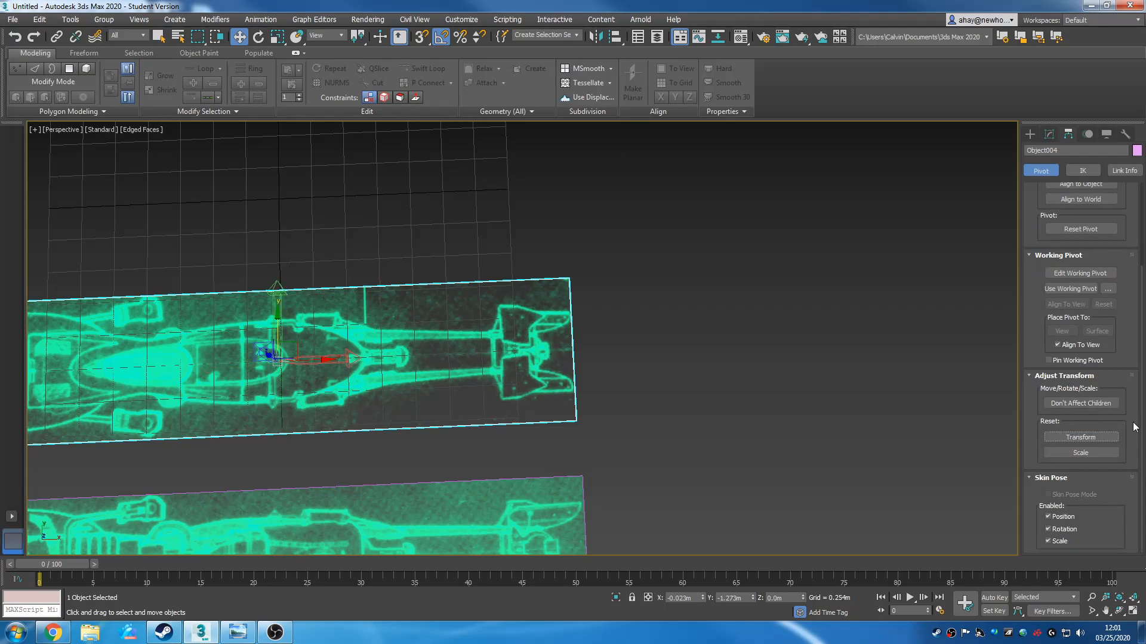
scroll(1074, 298, "up", 3)
key("z")
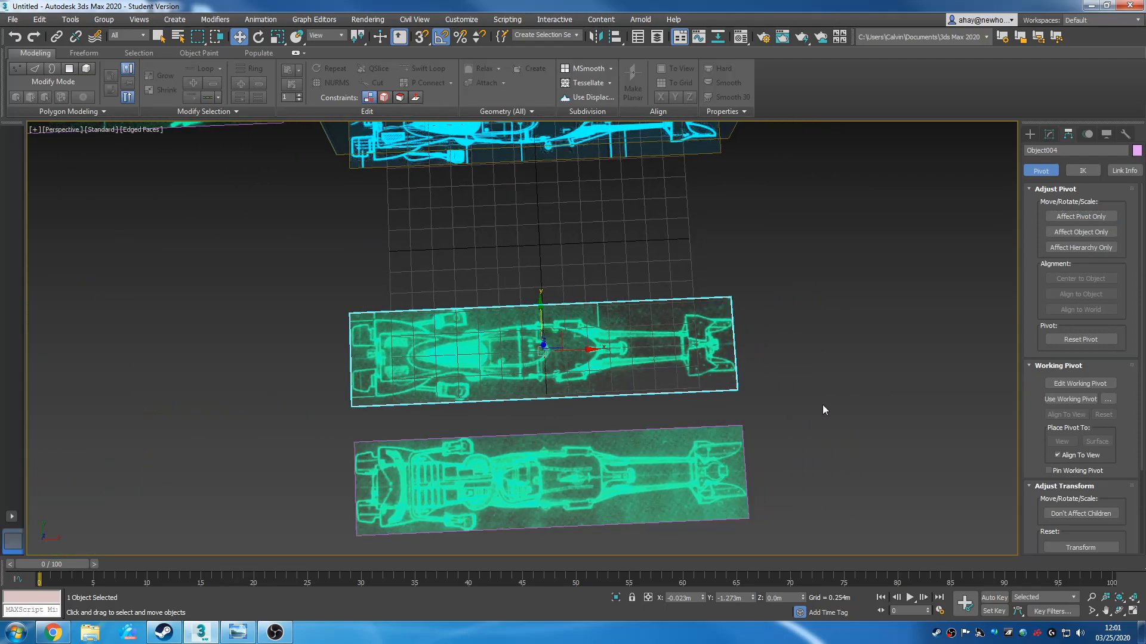
Move the newly trimmed plan piece along Y to the grid center and zero its X and Y positions
scroll(767, 373, "down", 3)
middle_click_drag(764, 374, 666, 364, "alt")
scroll(662, 363, "up", 3)
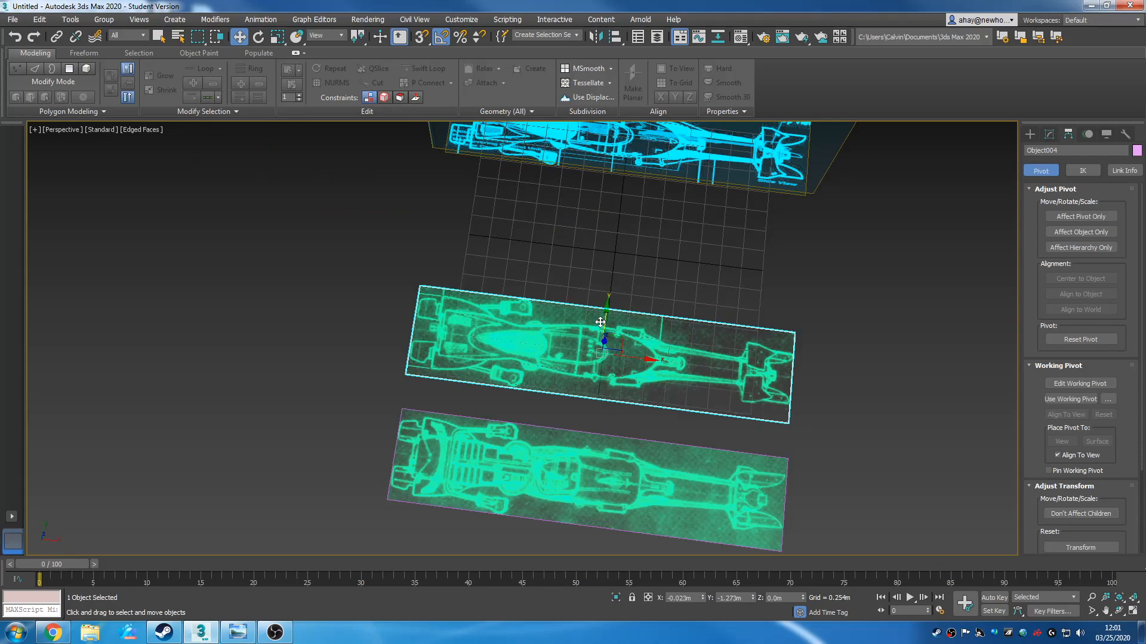
left_click_drag(607, 323, 620, 286)
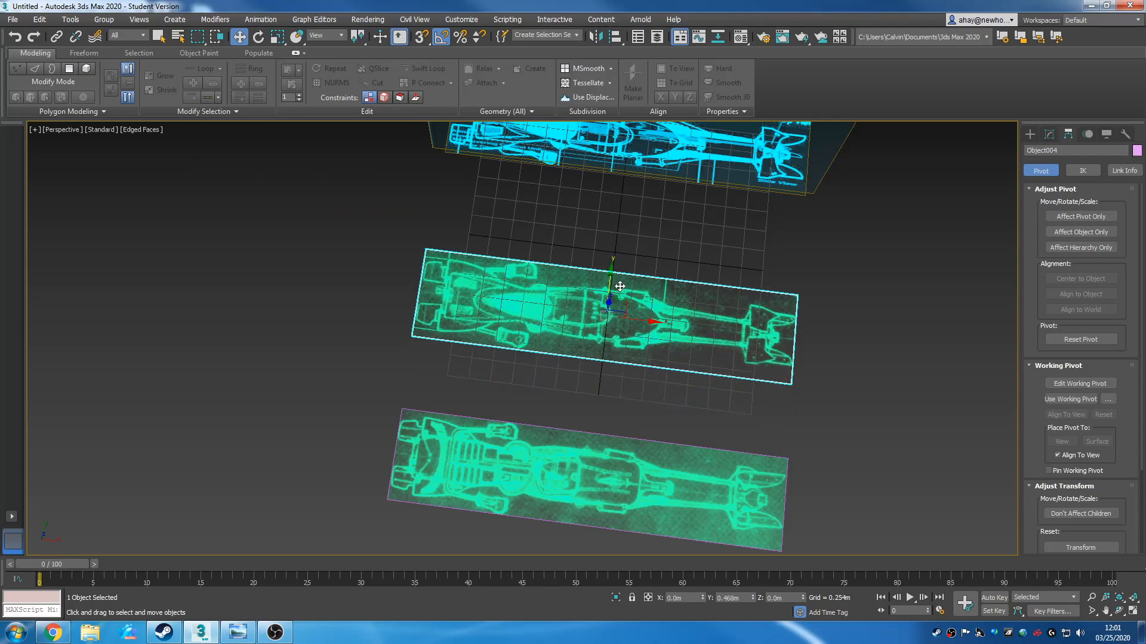
right_click(704, 596)
right_click(757, 597)
Set the blue top view reference's Y position to 0 so it overlaps the centered plan piece
middle_click_drag(861, 405, 609, 464)
left_click(465, 274)
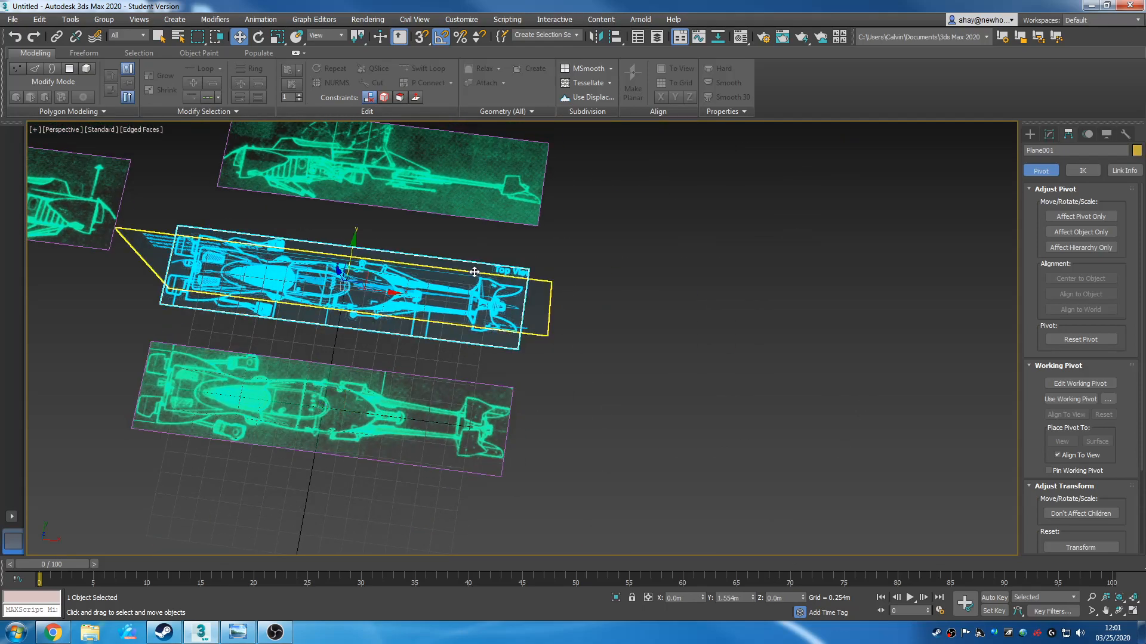
right_click(754, 597)
Examine how the blue top view lines up with the plan piece at the tail and nose ends
middle_click_drag(614, 448, 452, 448, "alt")
scroll(442, 472, "up", 5)
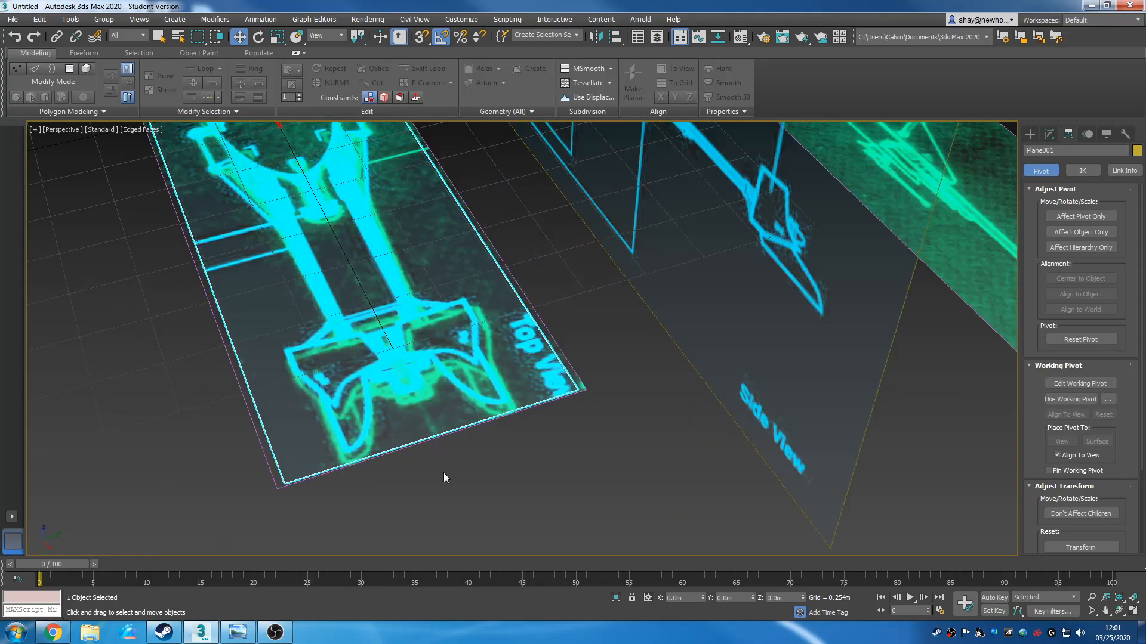
scroll(520, 427, "down", 4)
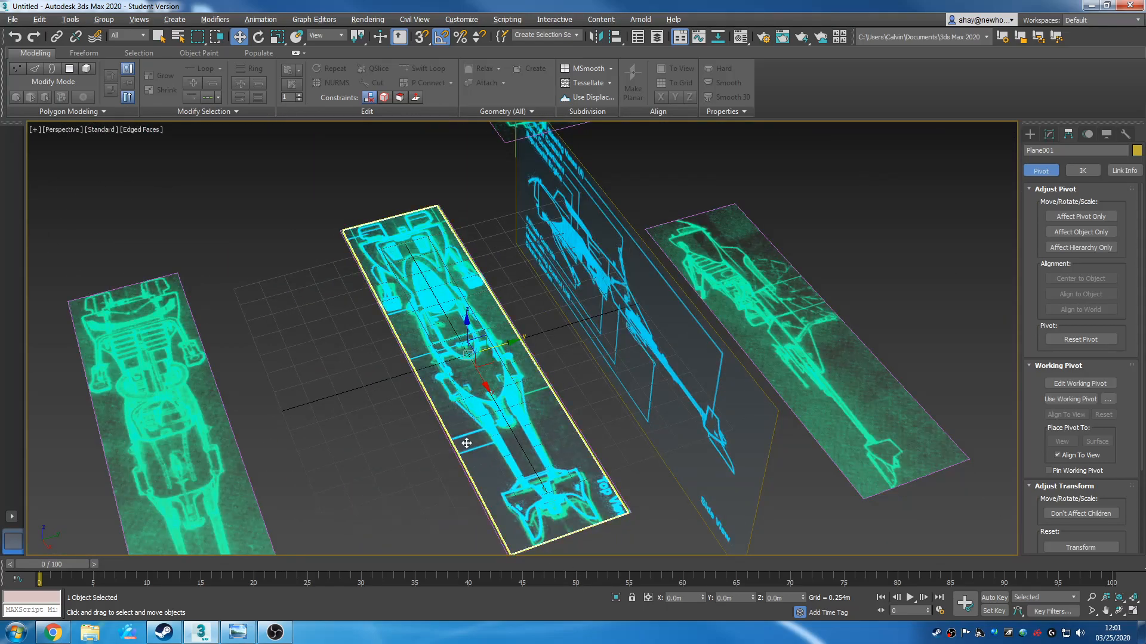
middle_click_drag(449, 443, 650, 499, "alt")
middle_click_drag(459, 499, 616, 435)
scroll(443, 468, "up", 4)
scroll(444, 470, "up", 3)
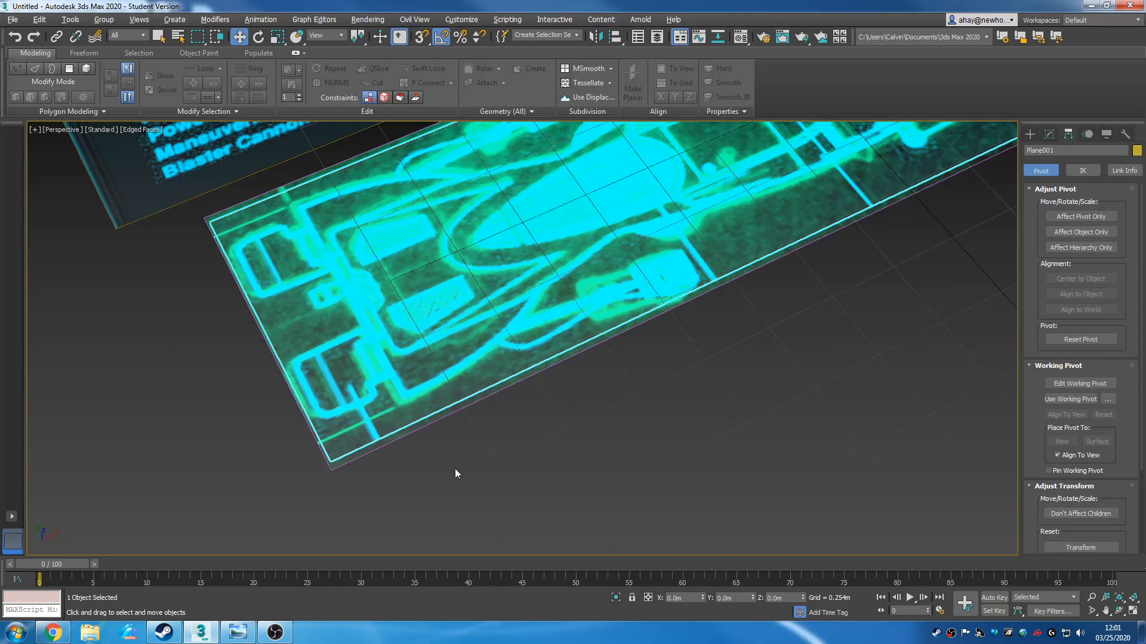
scroll(500, 456, "down", 8)
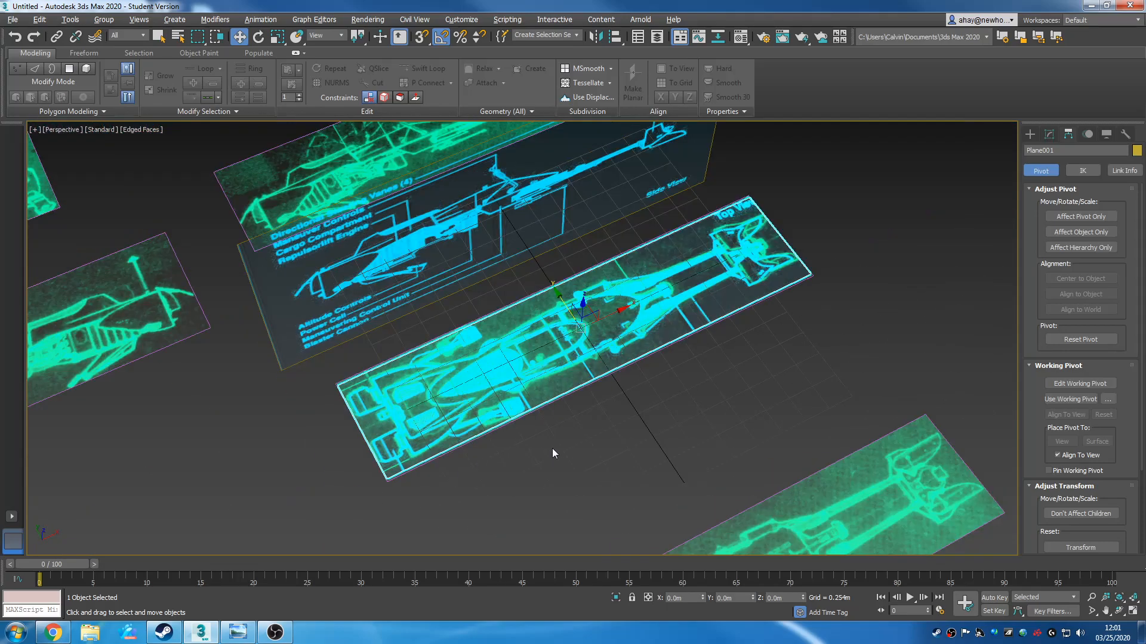
middle_click_drag(595, 437, 529, 425, "alt")
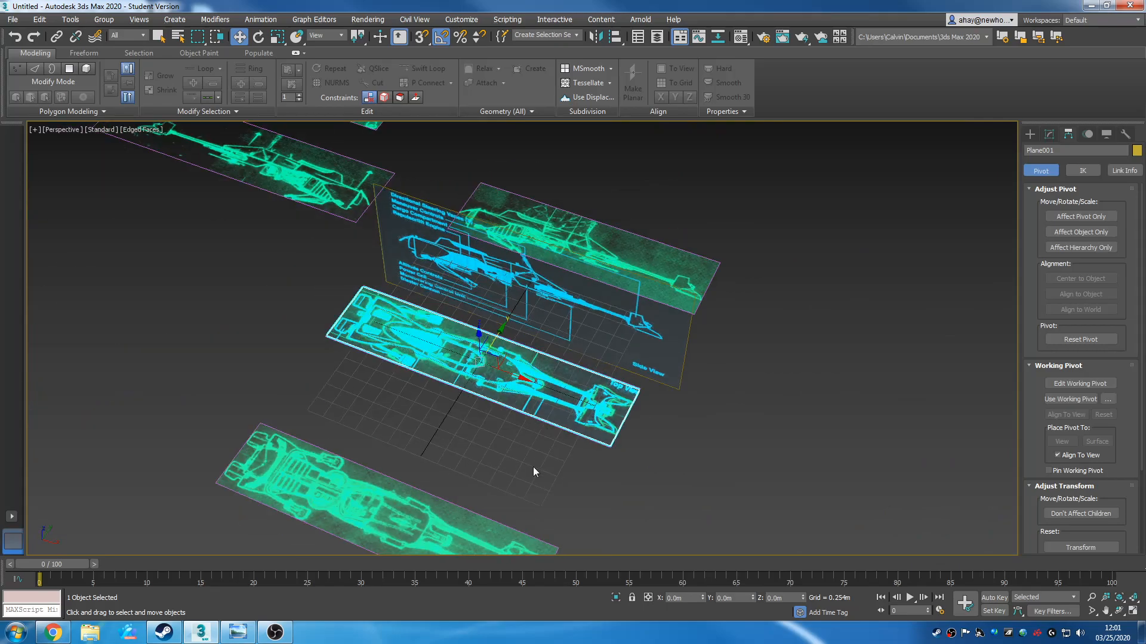
Move the other plan piece along Y closer to the blue top view, to about -1.3 m
middle_click_drag(533, 471, 692, 336, "alt")
left_click(593, 406)
left_click_drag(540, 371, 606, 287)
middle_click_drag(616, 445, 676, 415, "alt")
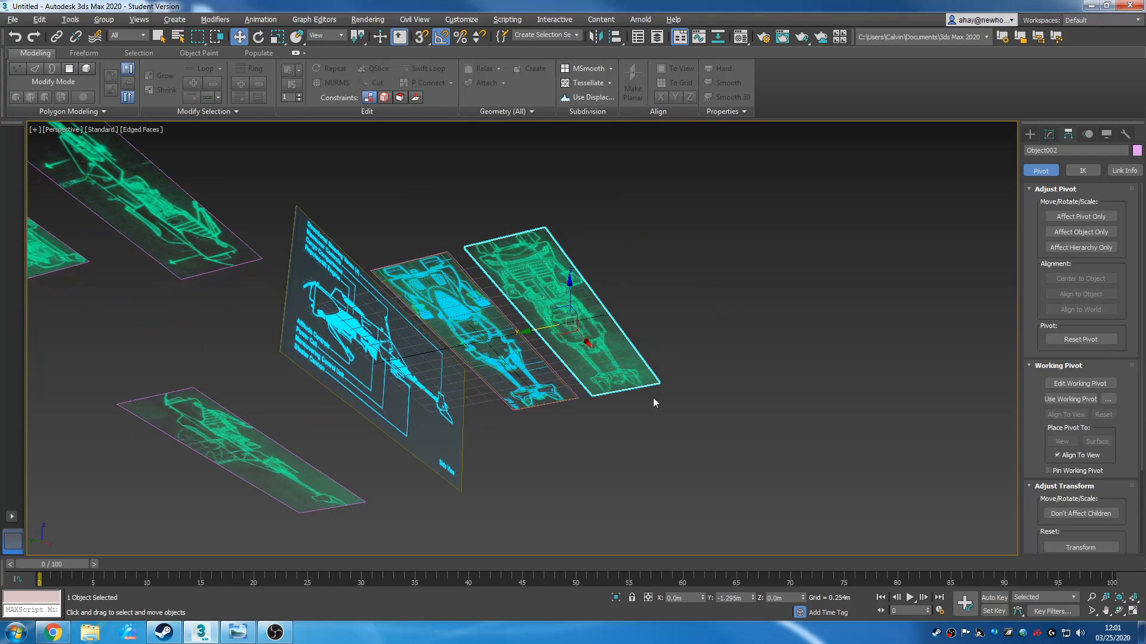
Try positioning the other plan piece over the aligned top view, and undo the moves
left_click_drag(543, 330, 468, 360)
middle_click_drag(504, 383, 541, 448, "alt")
key("ctrl+z")
key("ctrl+z")
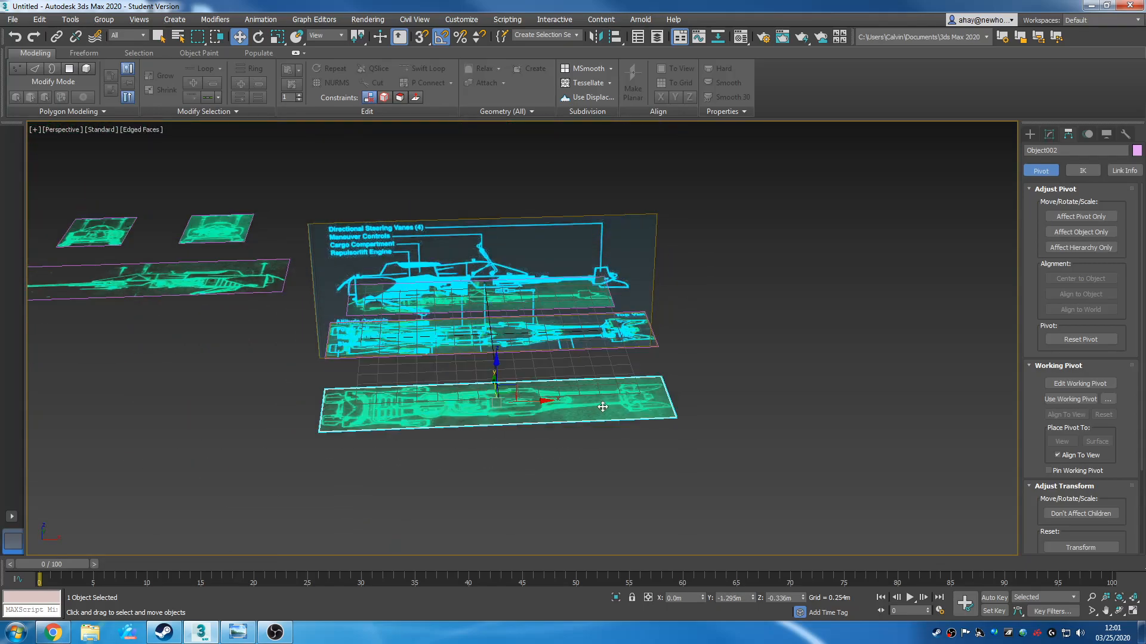
middle_click_drag(619, 452, 563, 437, "alt")
right_click(586, 392)
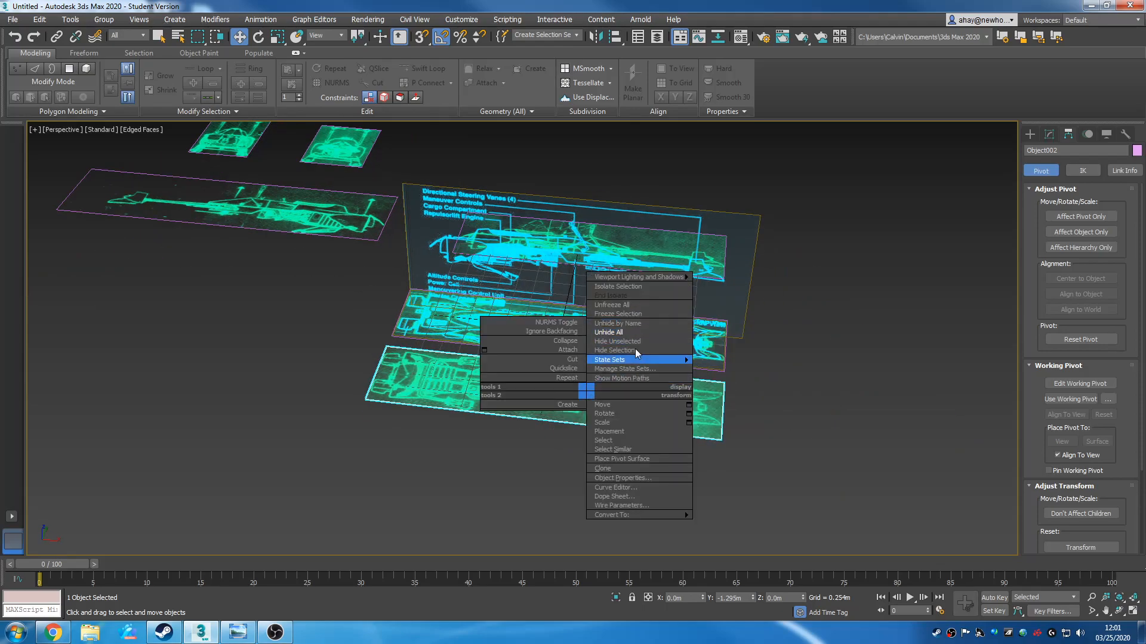
left_click(470, 475)
middle_click_drag(495, 429, 588, 461)
right_click(491, 360)
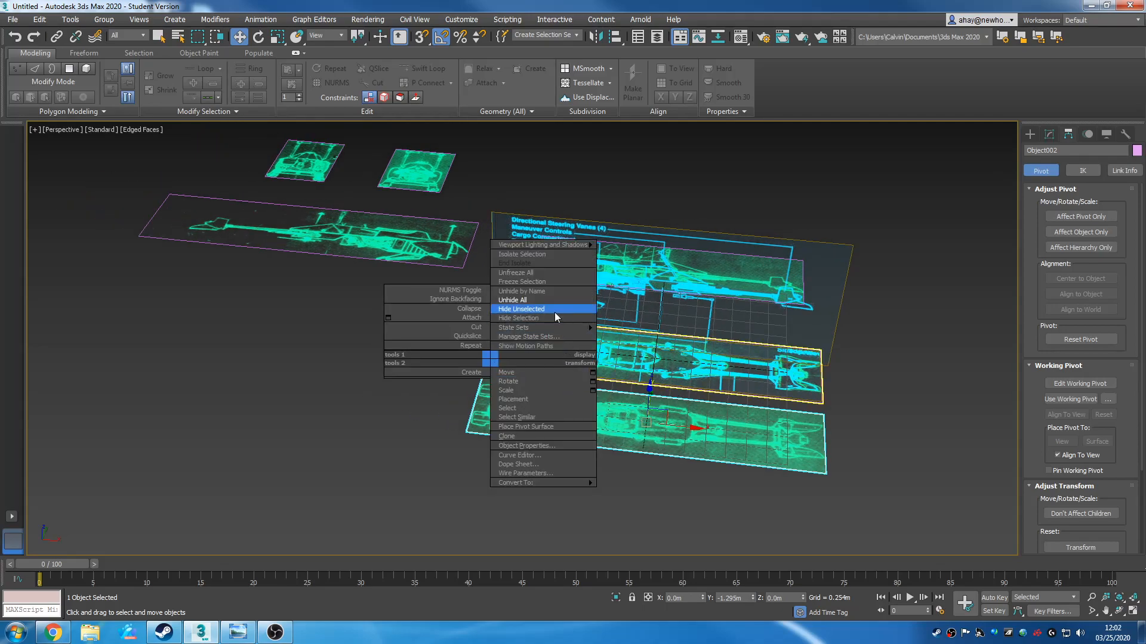
mouse_move(549, 326)
mouse_move(593, 327)
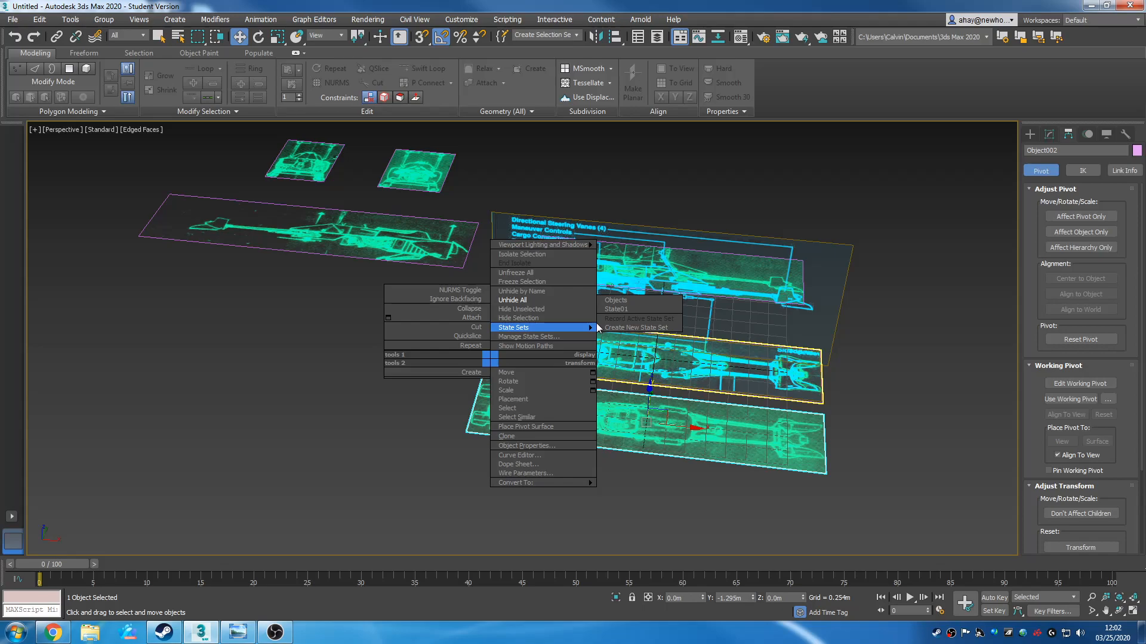
left_click(688, 479)
Set the other plan piece's Y position to 0 so it overlaps the aligned top view, and deselect it
scroll(692, 478, "down", 3)
mouse_move(692, 479)
middle_mouse_down()
mouse_move(569, 468)
mouse_move(629, 487)
mouse_move(686, 479)
middle_mouse_up()
scroll(505, 452, "up", 2)
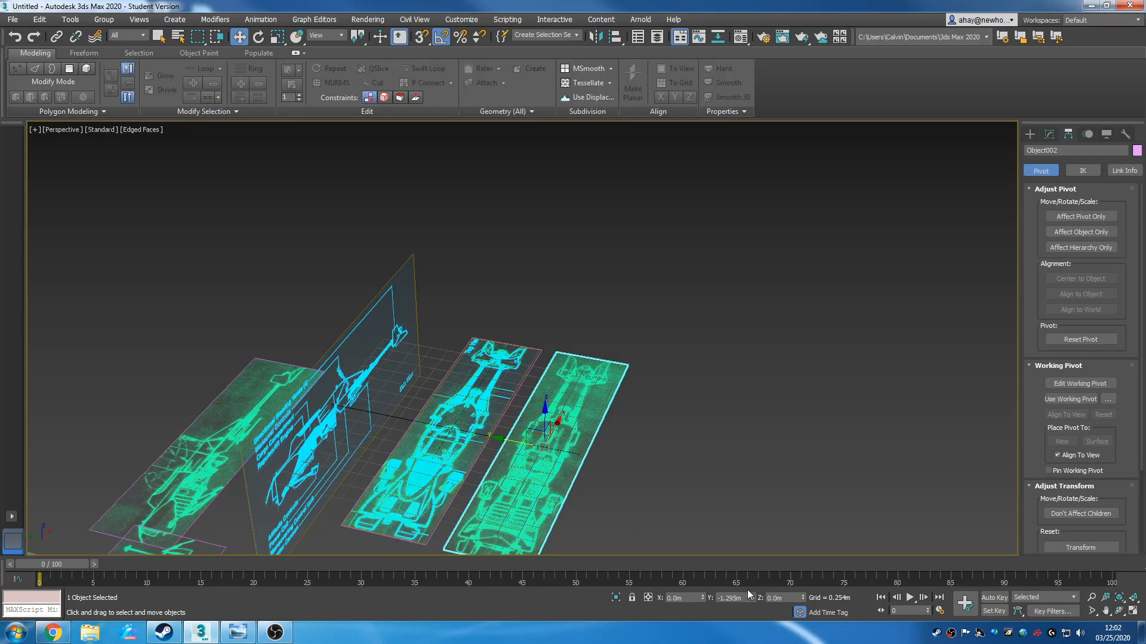
middle_click_drag(751, 593, 705, 425, "alt")
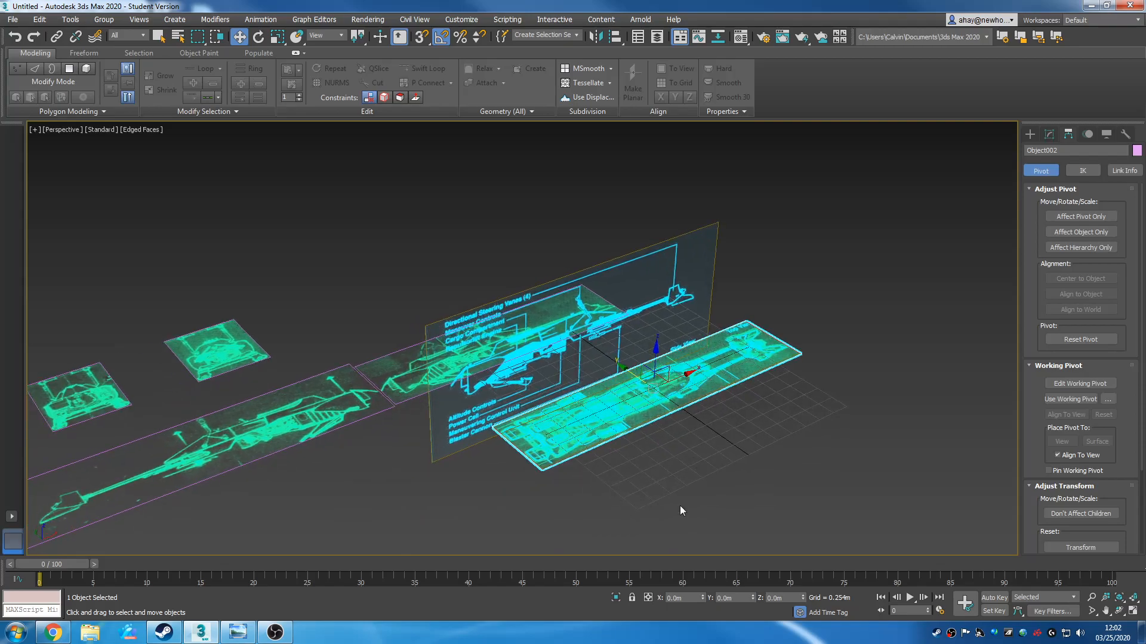
left_click(679, 506)
Select the left-facing green side view piece and compare it with the other separated blueprint views
middle_click_drag(678, 473, 554, 460, "alt")
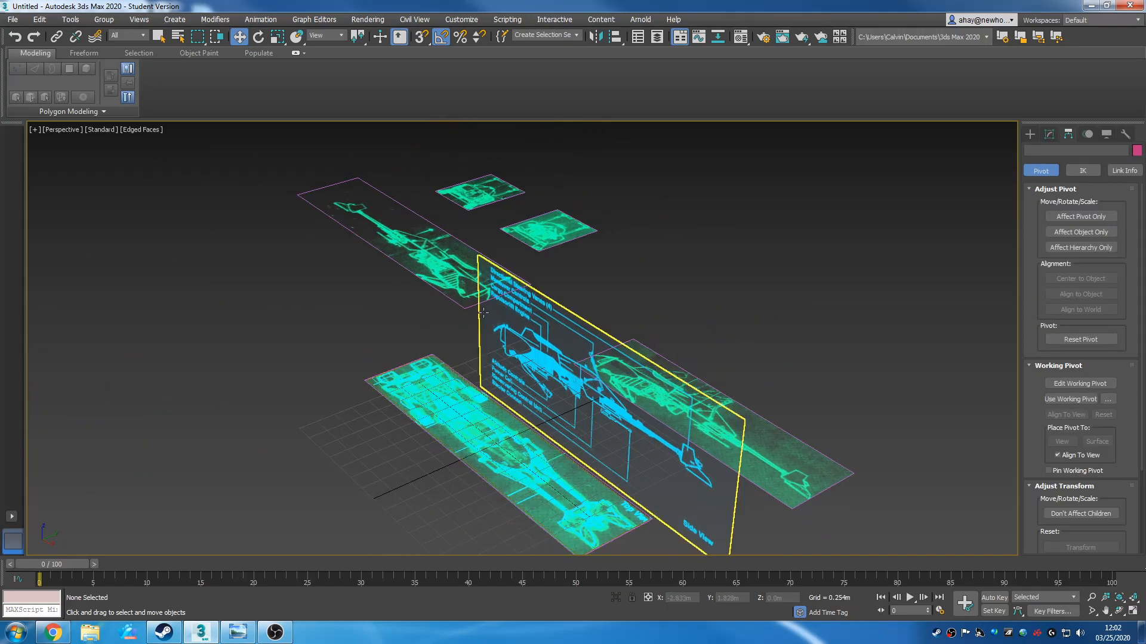
left_click(469, 272)
middle_click_drag(505, 409, 544, 429, "alt")
scroll(664, 316, "up", 3)
middle_click_drag(665, 361, 602, 412, "alt")
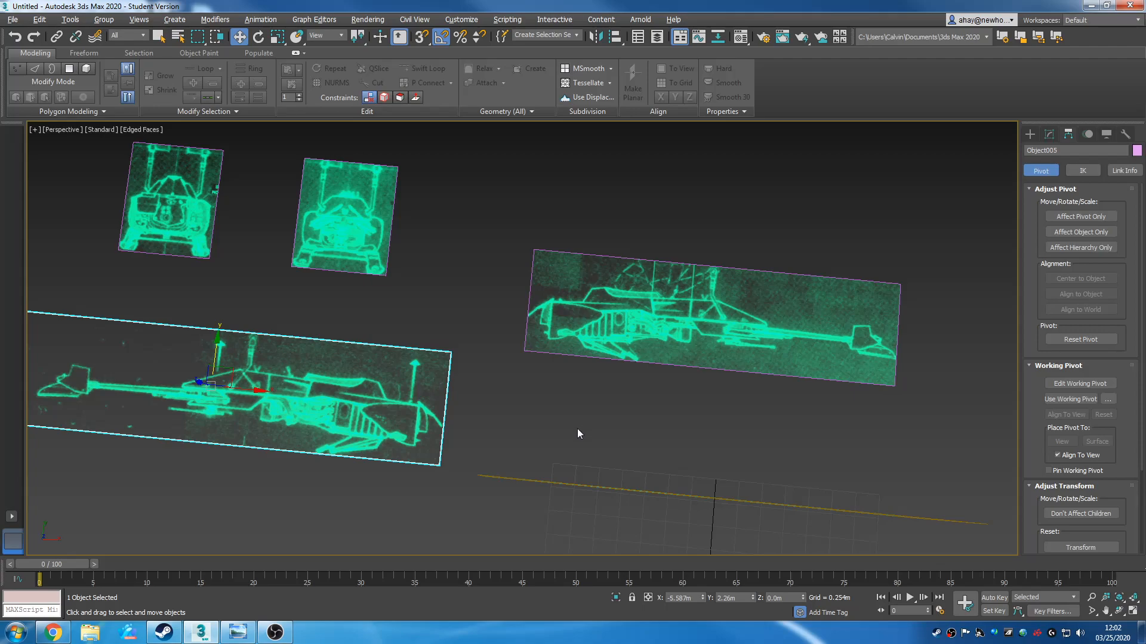
left_click_drag(416, 397, 412, 395)
middle_click_drag(641, 445, 701, 434)
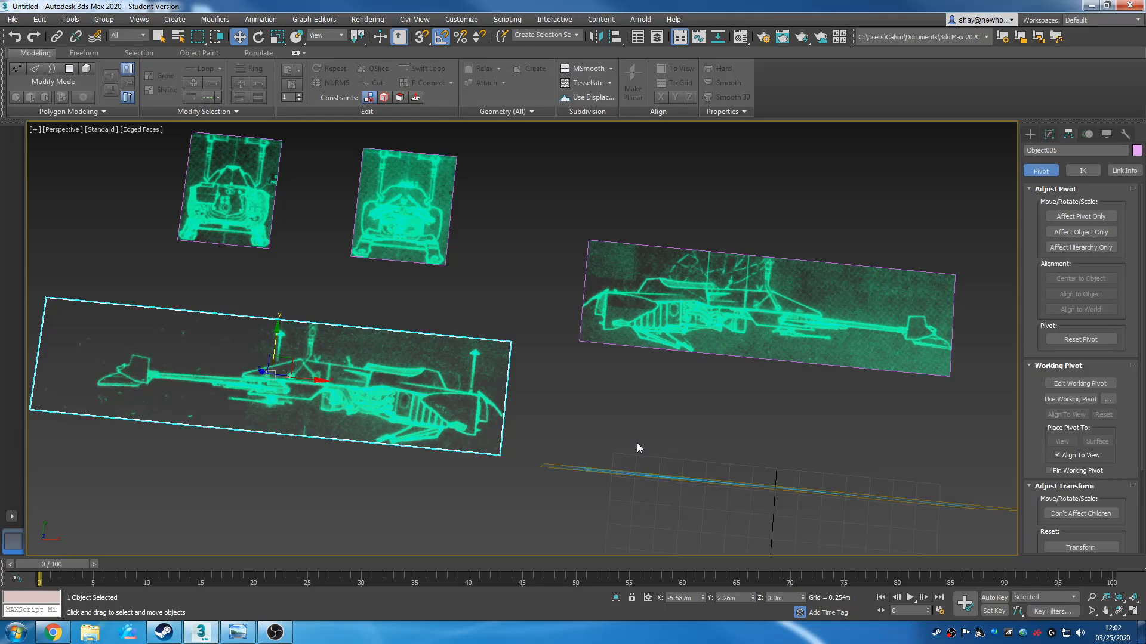
middle_click_drag(621, 428, 610, 367, "alt")
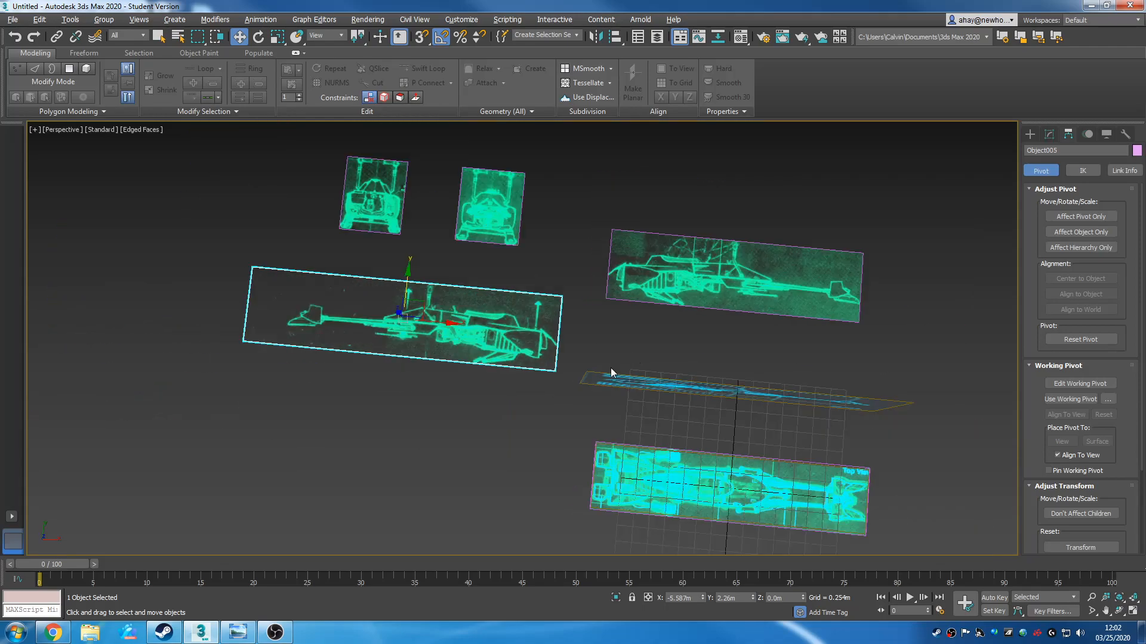
scroll(626, 346, "up", 3)
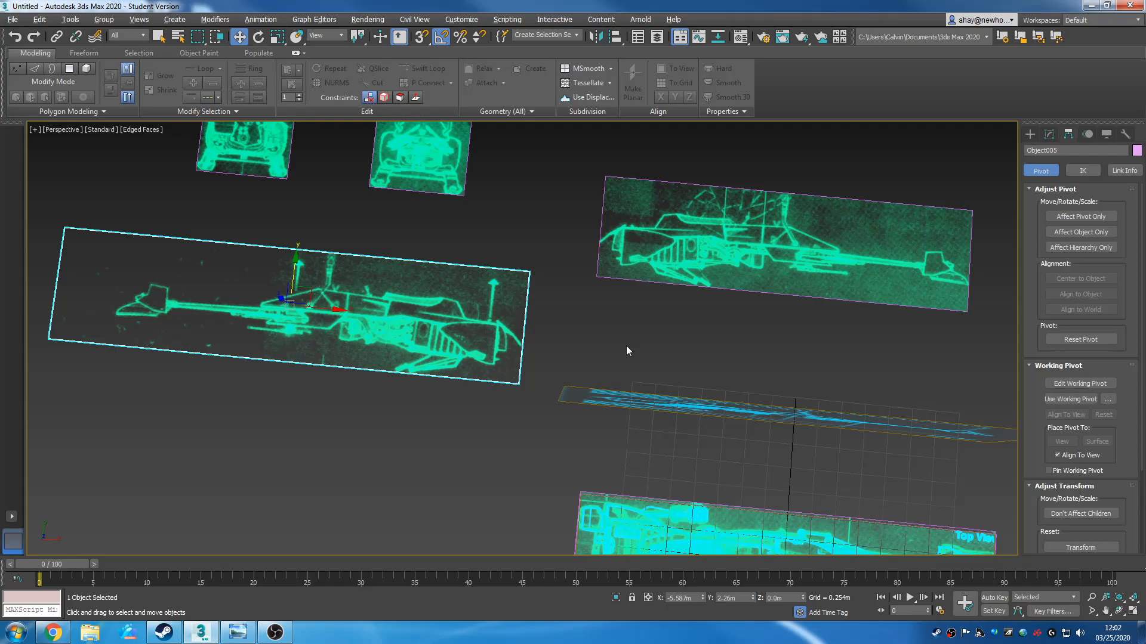
middle_click_drag(616, 349, 962, 339, "alt")
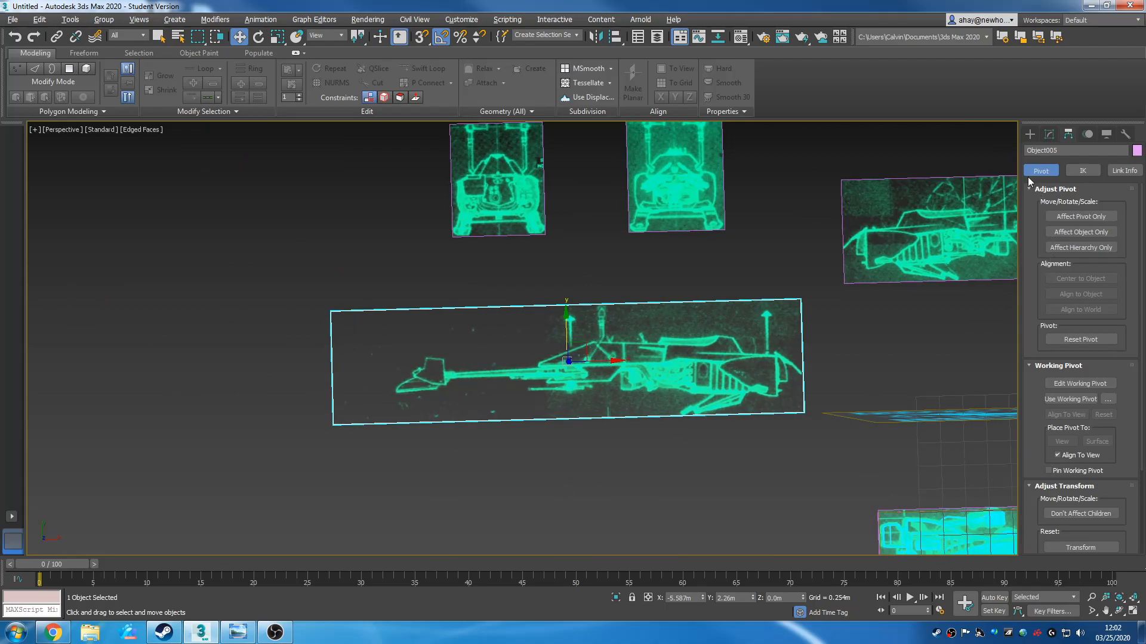
Insert a vertical edge loop on the left-facing side view piece with Swift Loop, right at the speeder's nose tip
left_click(1054, 134)
left_click(1065, 308)
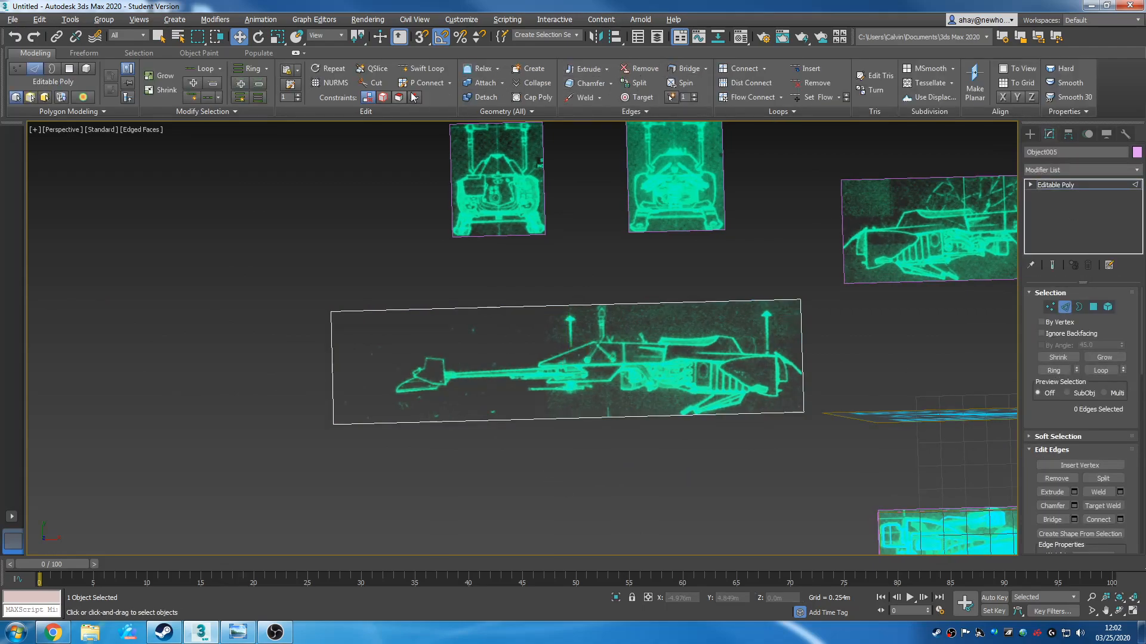
left_click(422, 68)
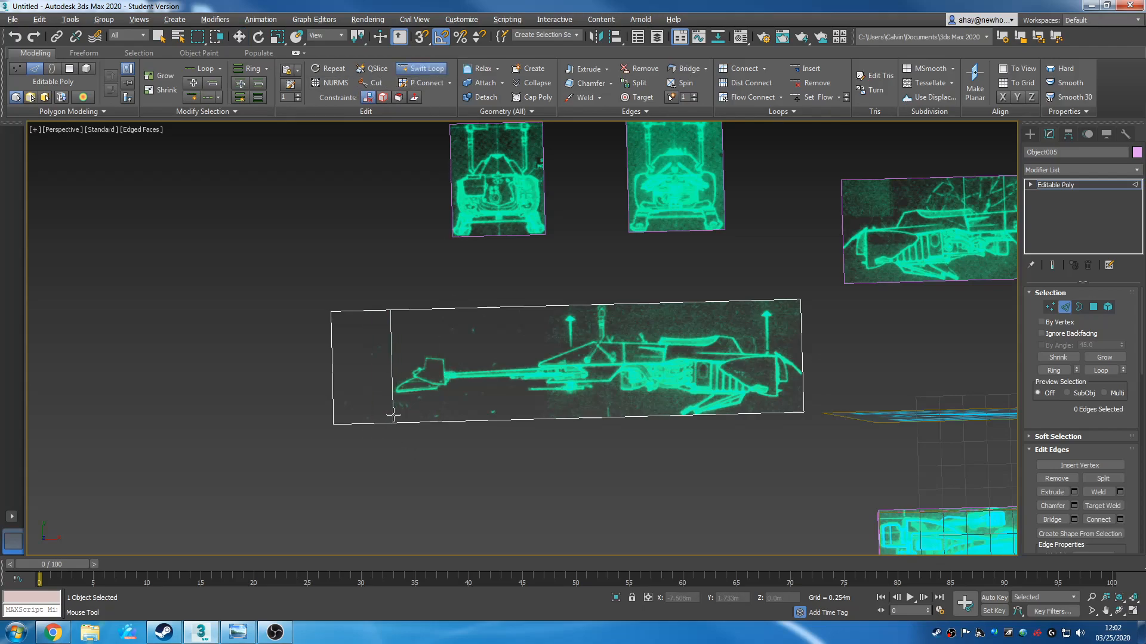
scroll(388, 402, "up", 5)
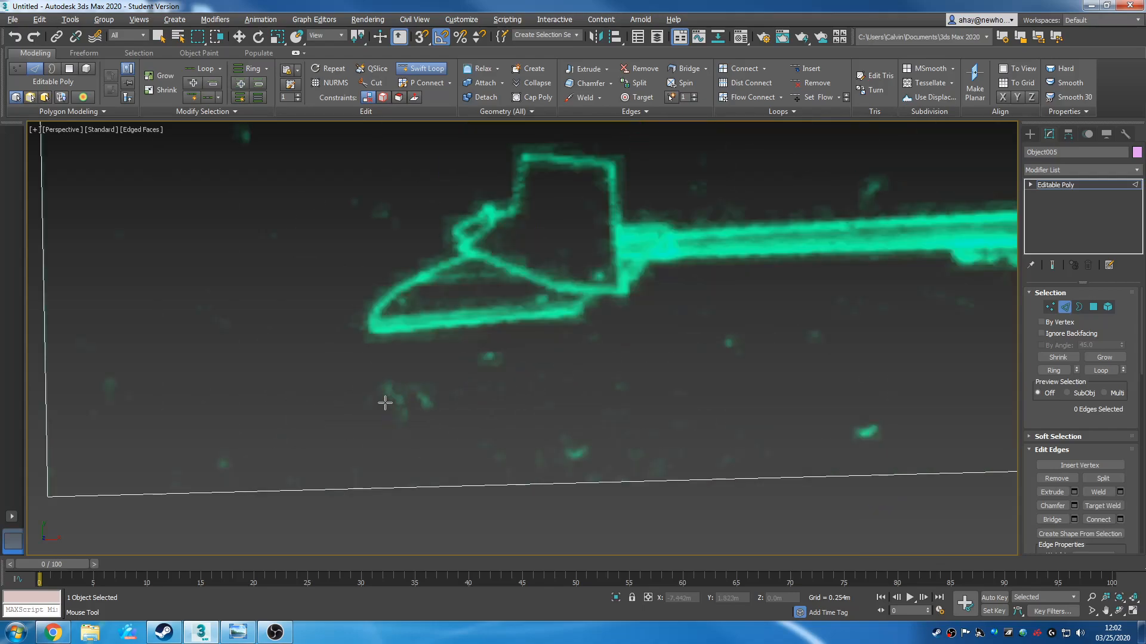
scroll(385, 404, "up", 2)
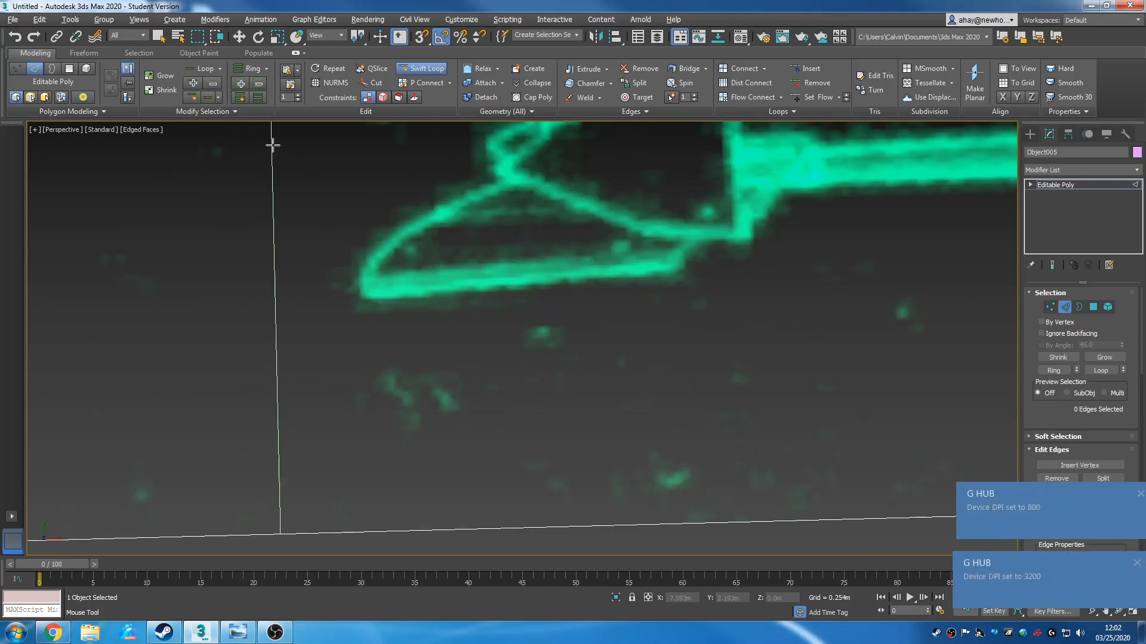
scroll(266, 161, "down", 3)
middle_click_drag(276, 171, 289, 382)
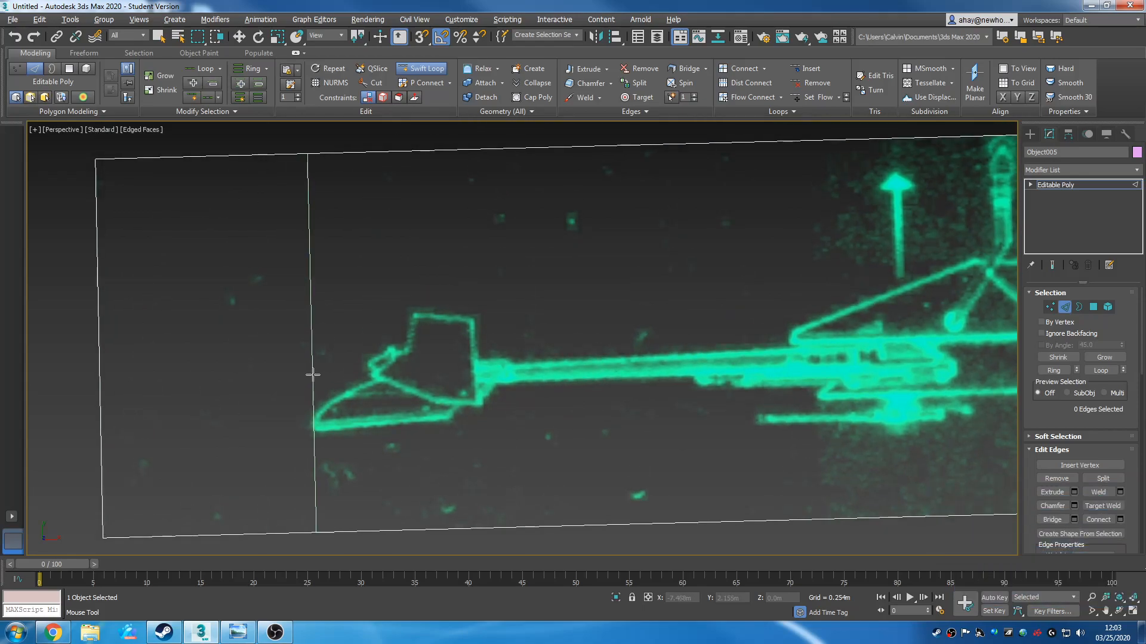
left_click(316, 374)
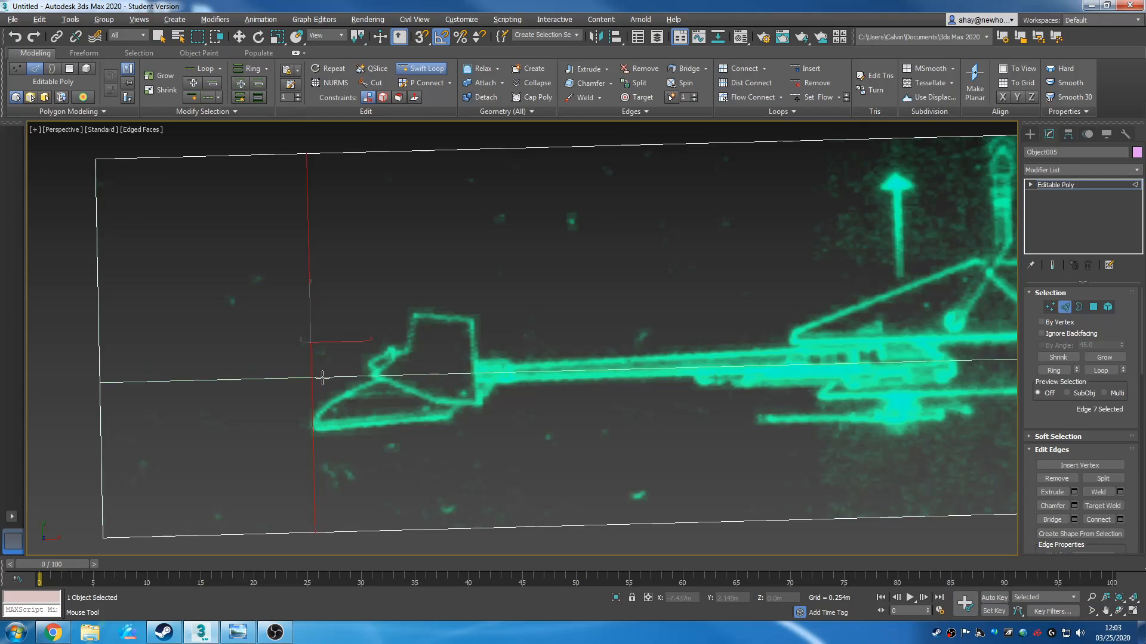
Delete the empty polygon beyond the nose tip on the side view piece and return to whole-object selection
scroll(319, 374, "down", 10)
key("w")
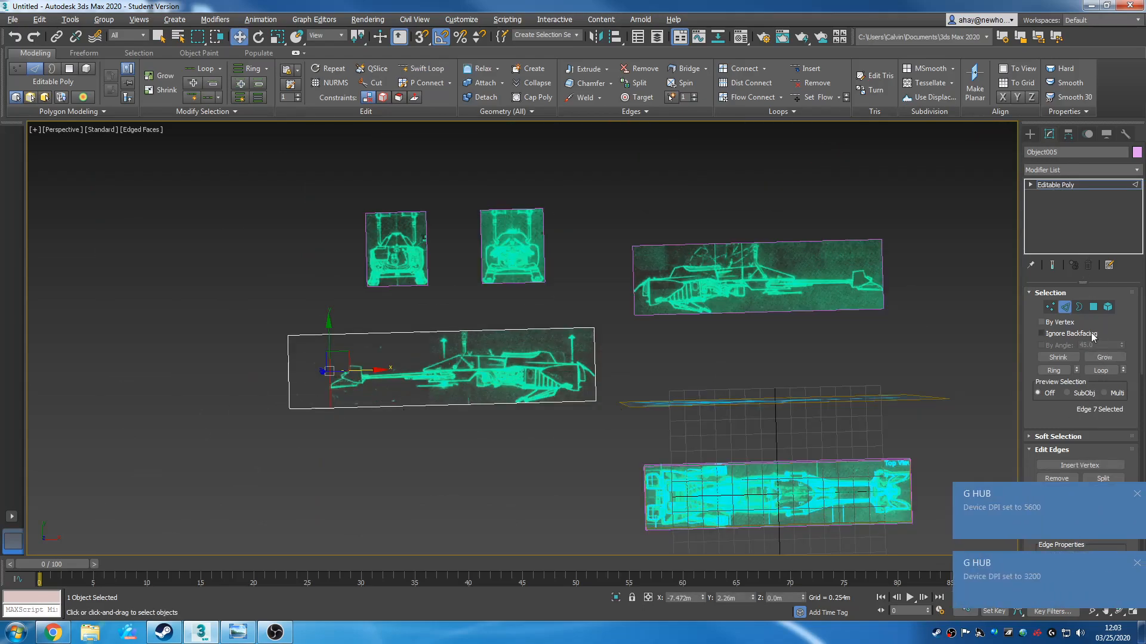
left_click(1093, 306)
left_click(476, 497)
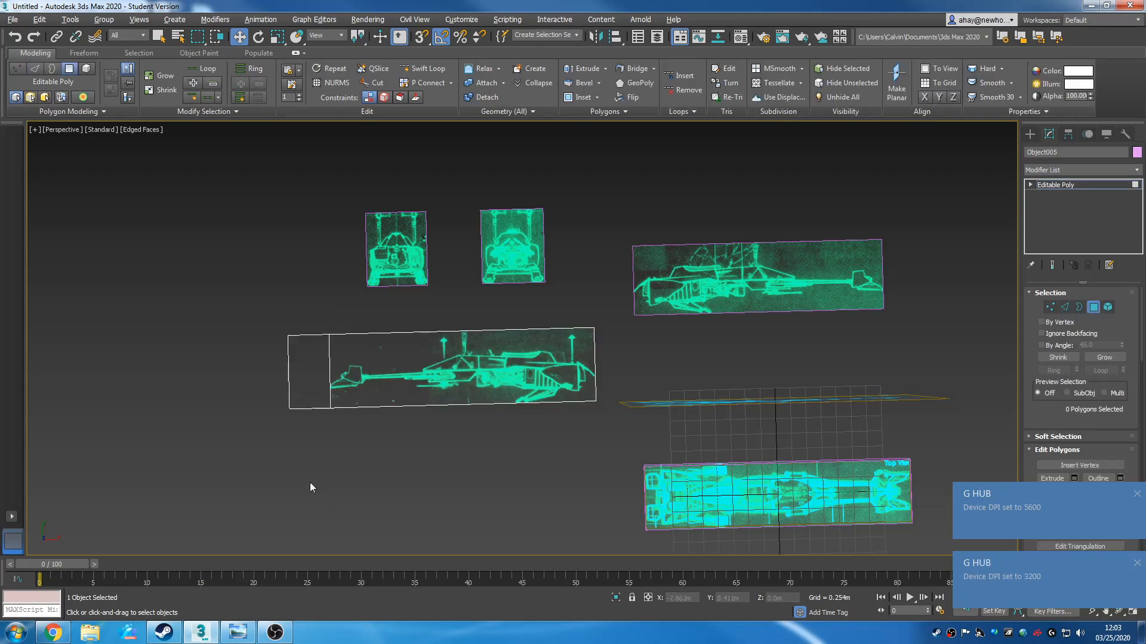
left_click(309, 379)
left_click(272, 309)
middle_click_drag(474, 474, 348, 461)
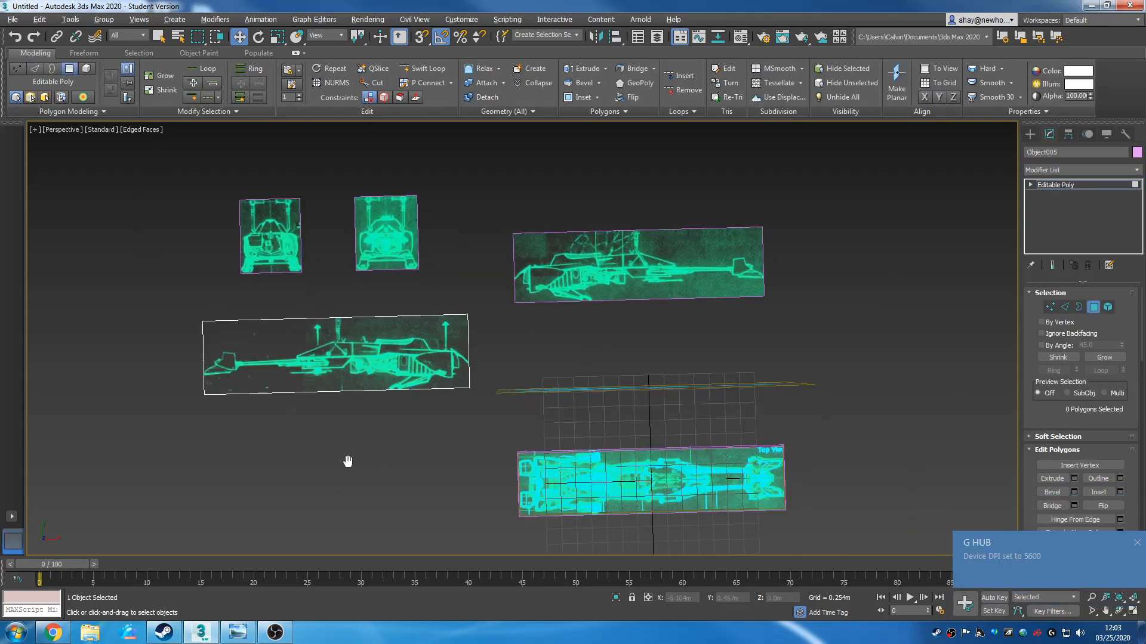
scroll(348, 461, "down", 3)
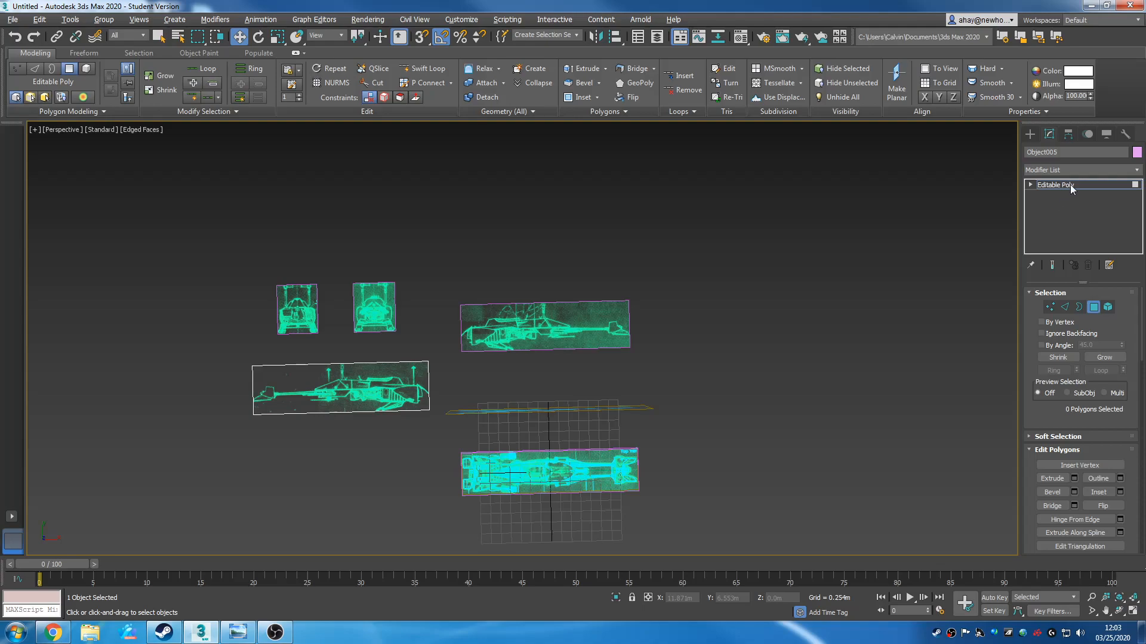
left_click(630, 370)
middle_click_drag(395, 442, 316, 428)
left_click(259, 350)
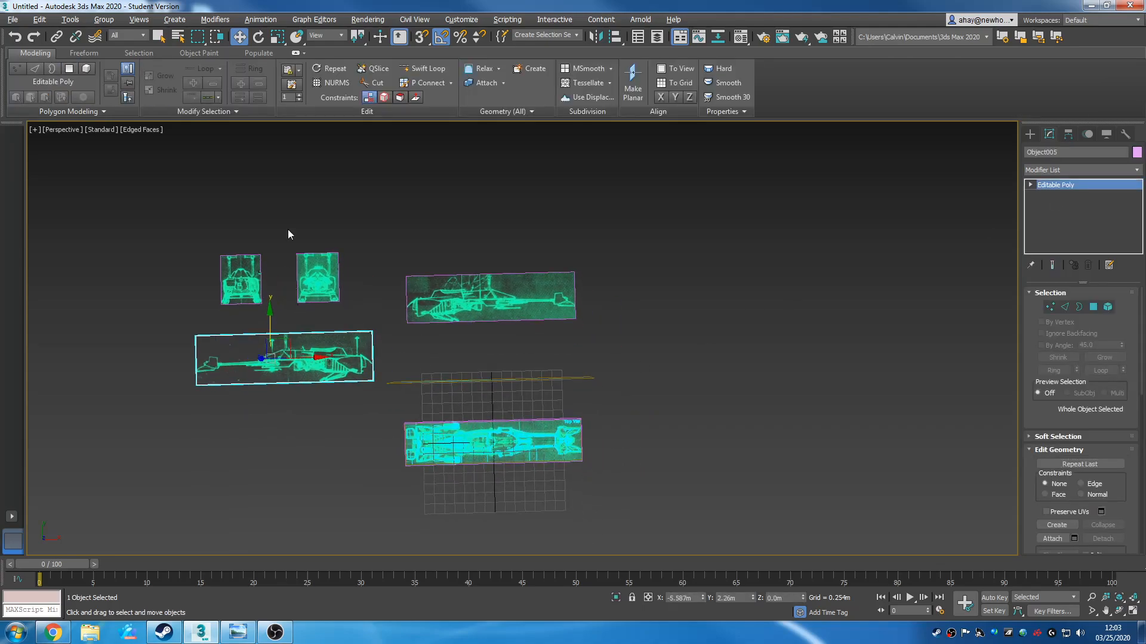
Rotate the trimmed side view piece upright by 90 degrees about X and turn it 180 degrees about Z
left_click(258, 36)
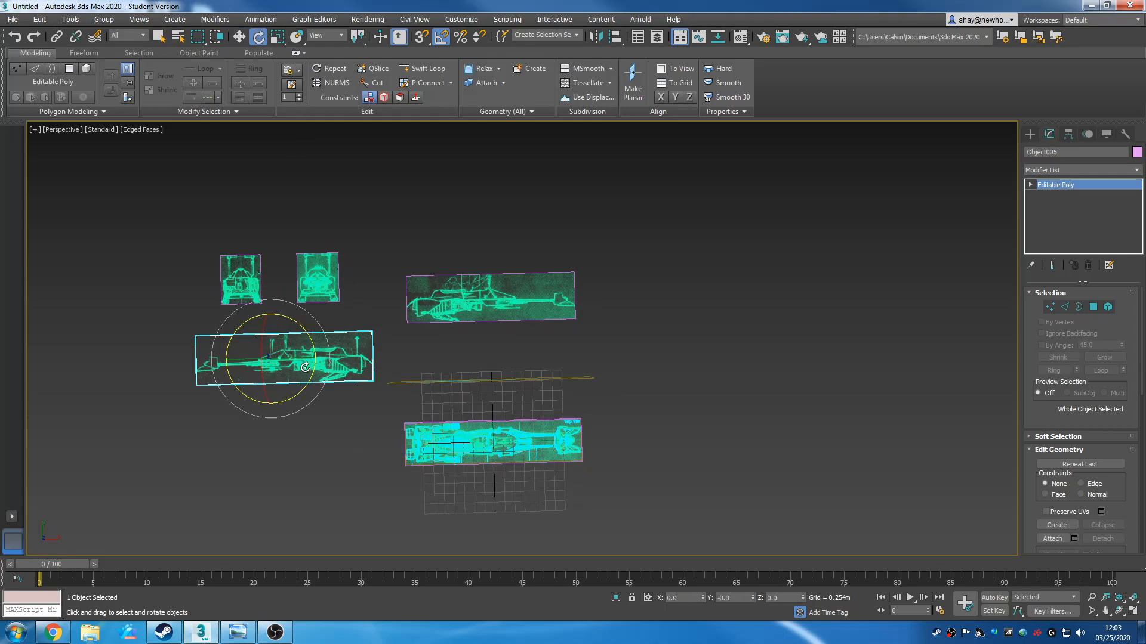
left_click_drag(260, 331, 269, 385)
middle_click_drag(404, 445, 399, 358, "alt")
left_click_drag(278, 370, 394, 407)
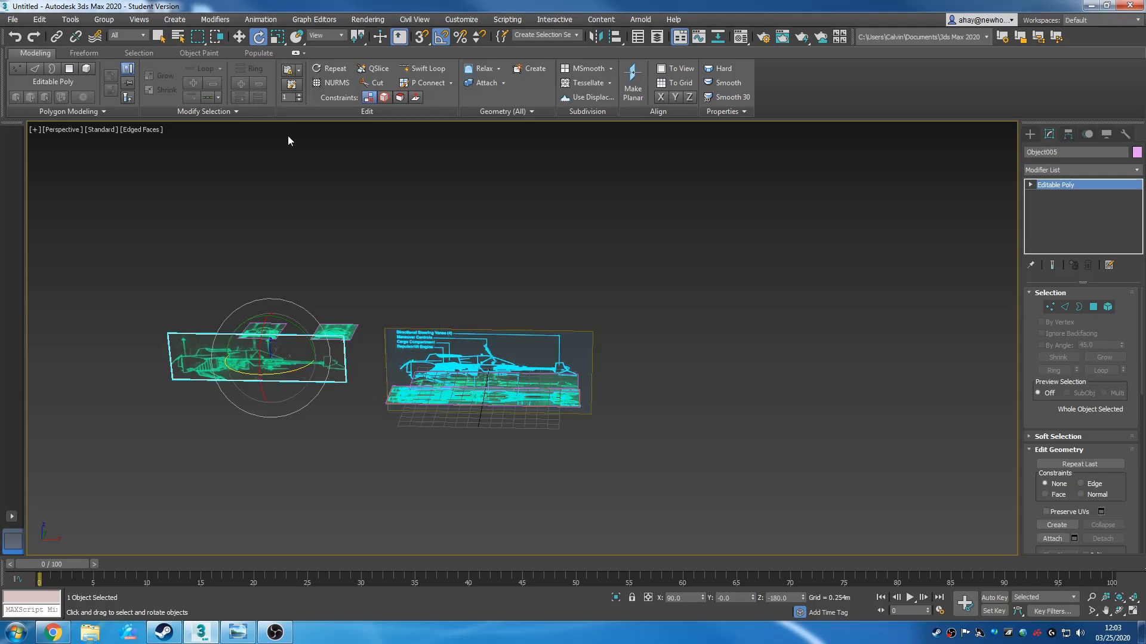
Center the upright side view piece's pivot to the object and reset its transform
left_click(239, 37)
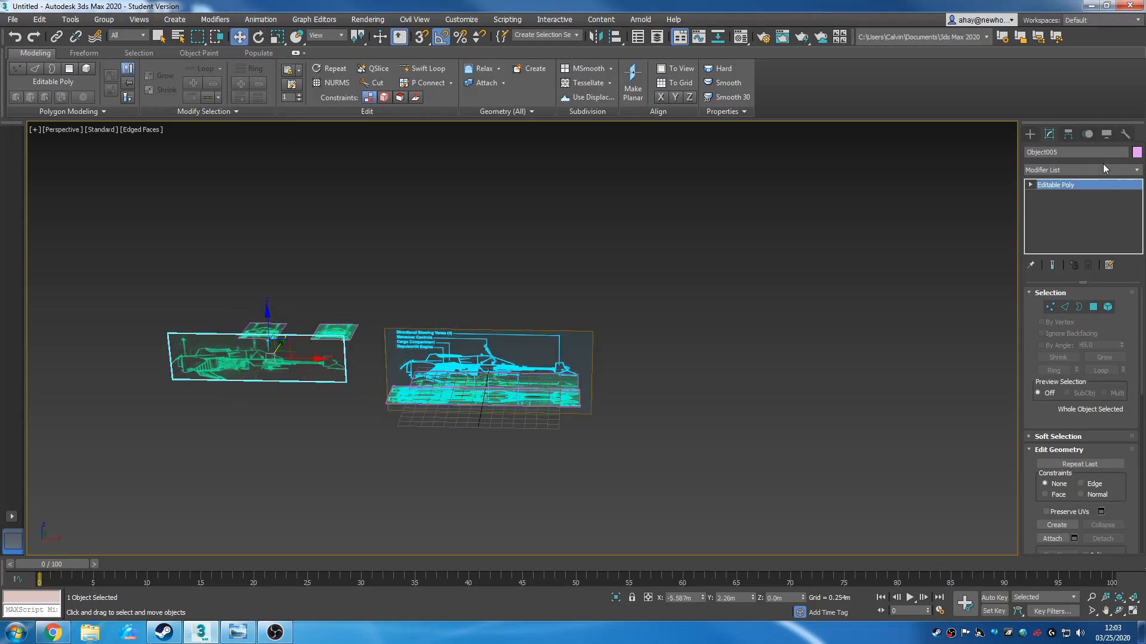
left_click(1068, 135)
left_click(1098, 216)
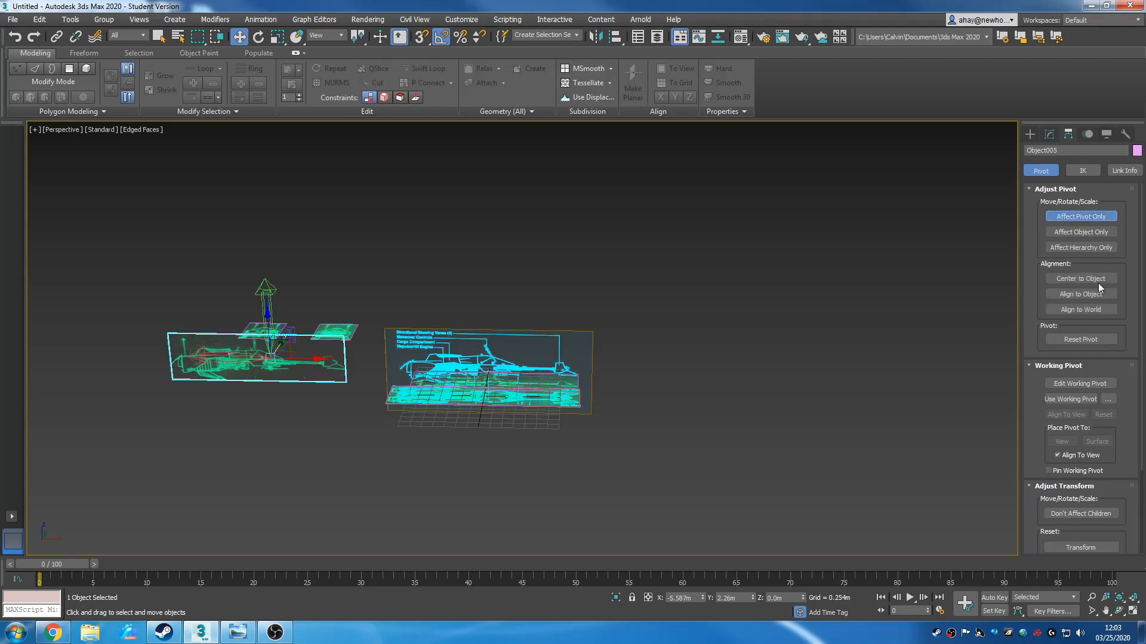
left_click(1099, 279)
left_click(1098, 216)
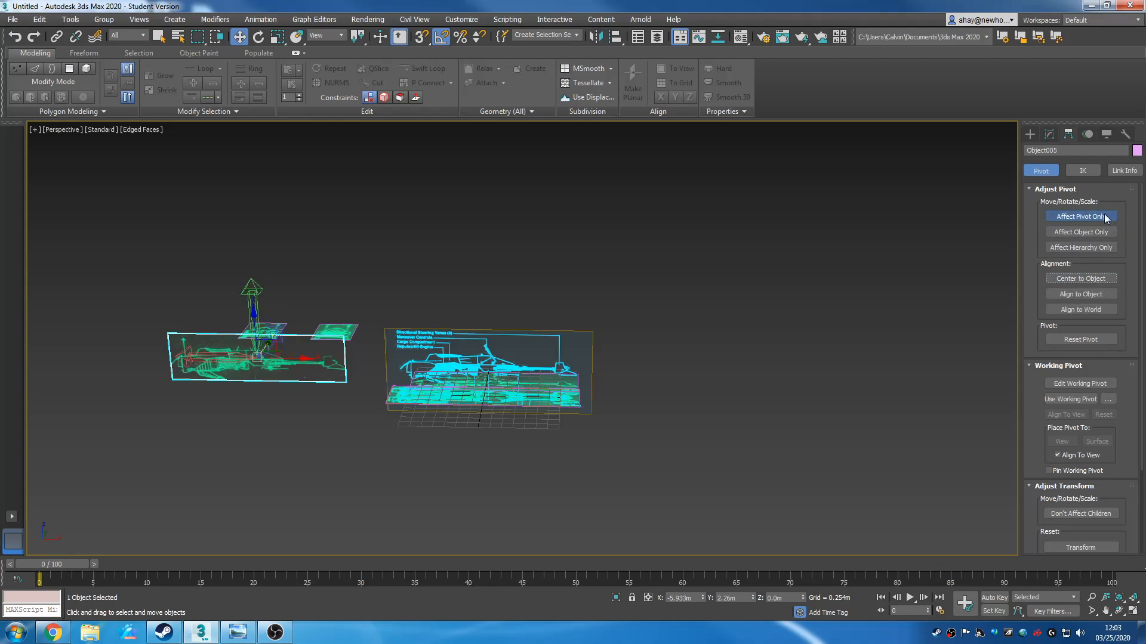
left_click(1073, 220)
left_click(1080, 548)
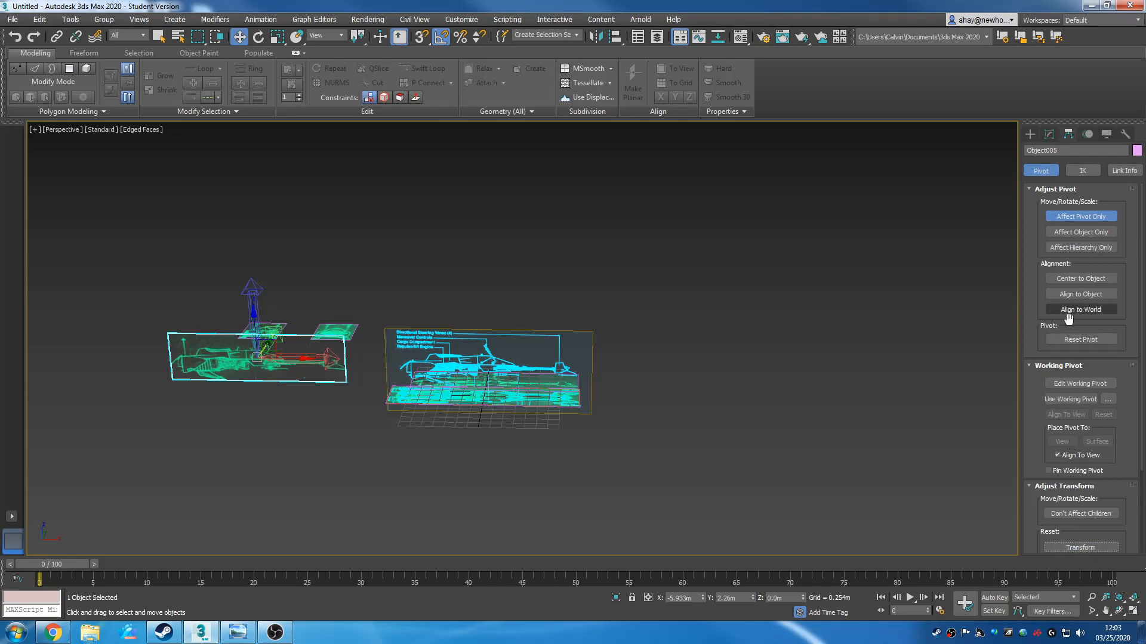
left_click(1094, 221)
Move the upright side view piece along X to about 0.02 m and lower it to about -0.015 m in Z
middle_click_drag(313, 361, 387, 370)
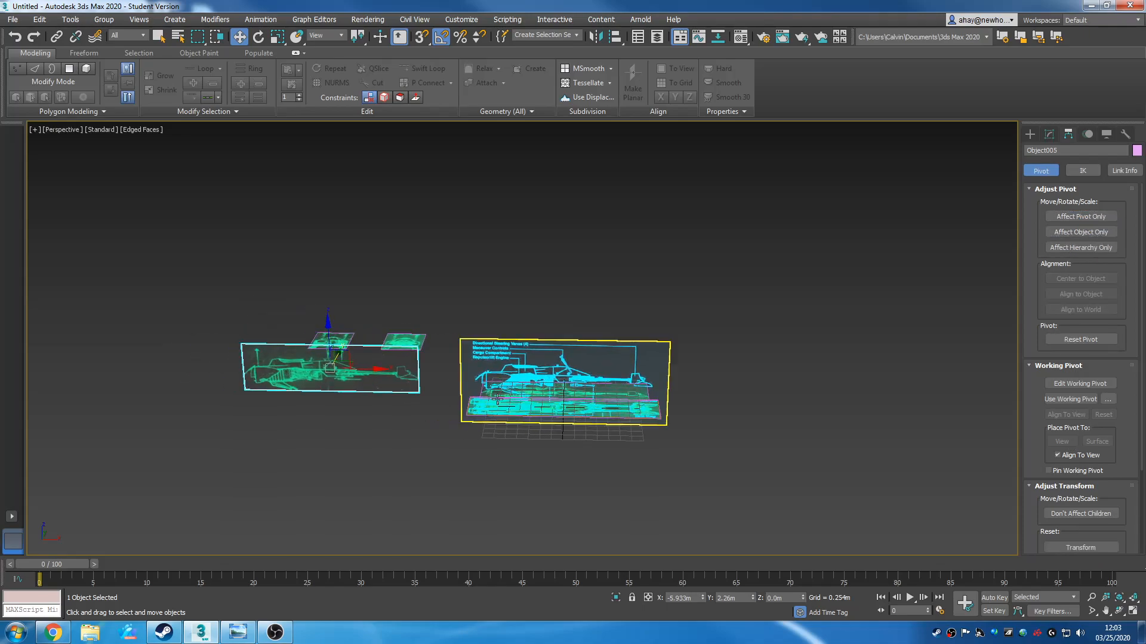
scroll(387, 370, "up", 3)
left_click_drag(326, 372, 675, 413)
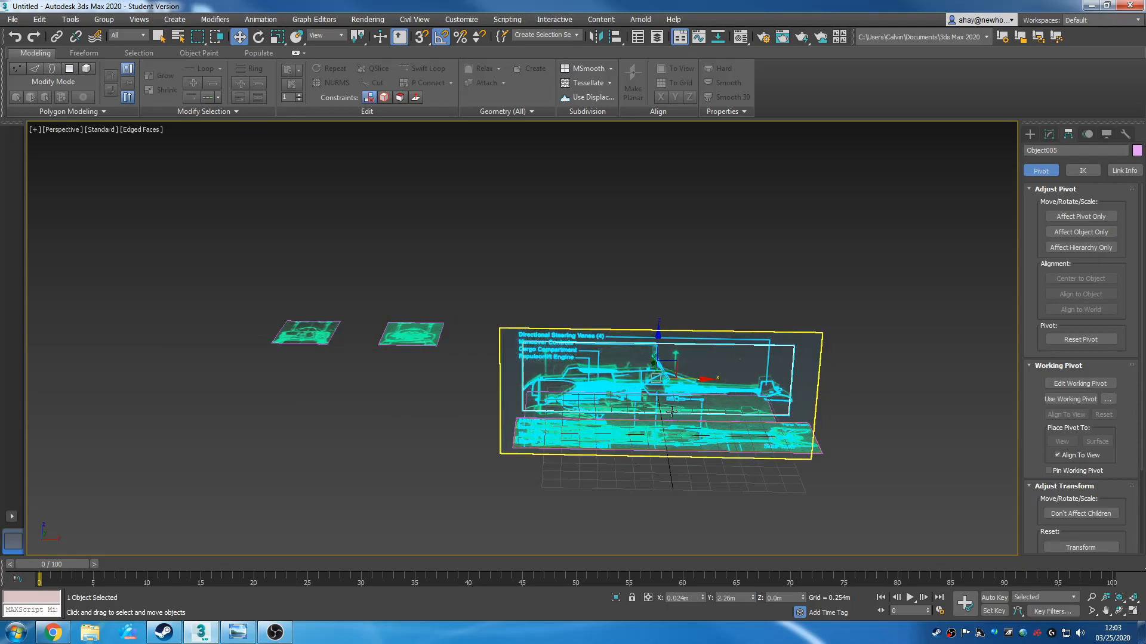
scroll(672, 412, "up", 5)
left_click_drag(630, 307, 634, 313)
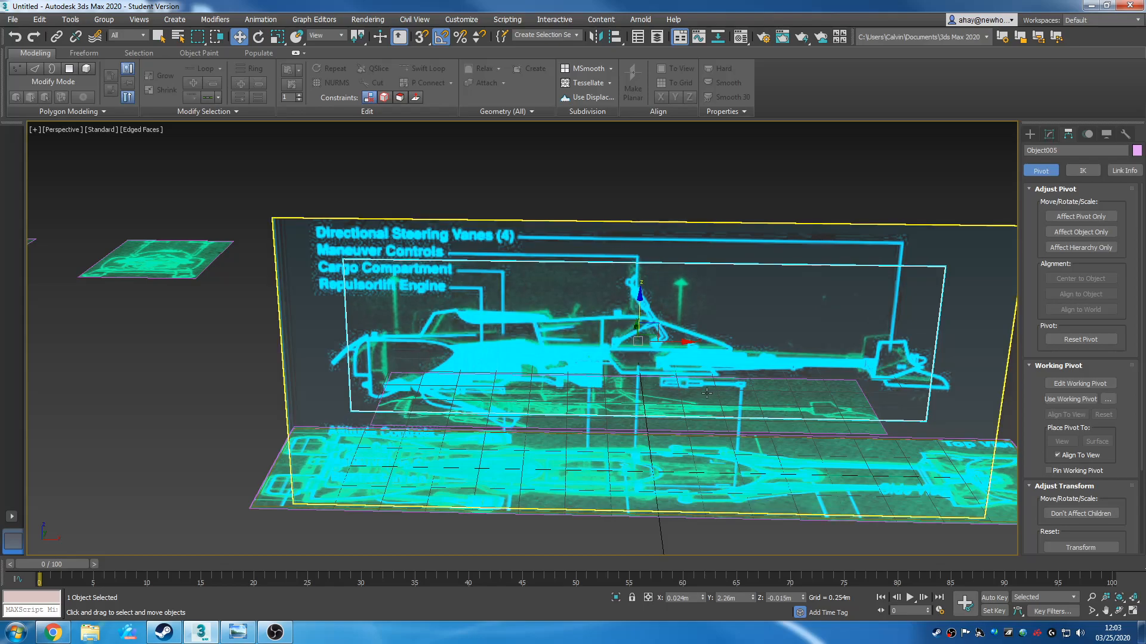
Move the green side view piece along Y to about 1.6 m, close to the blue side view plane
middle_click_drag(690, 345, 553, 312)
middle_click_drag(739, 377, 557, 316, "alt")
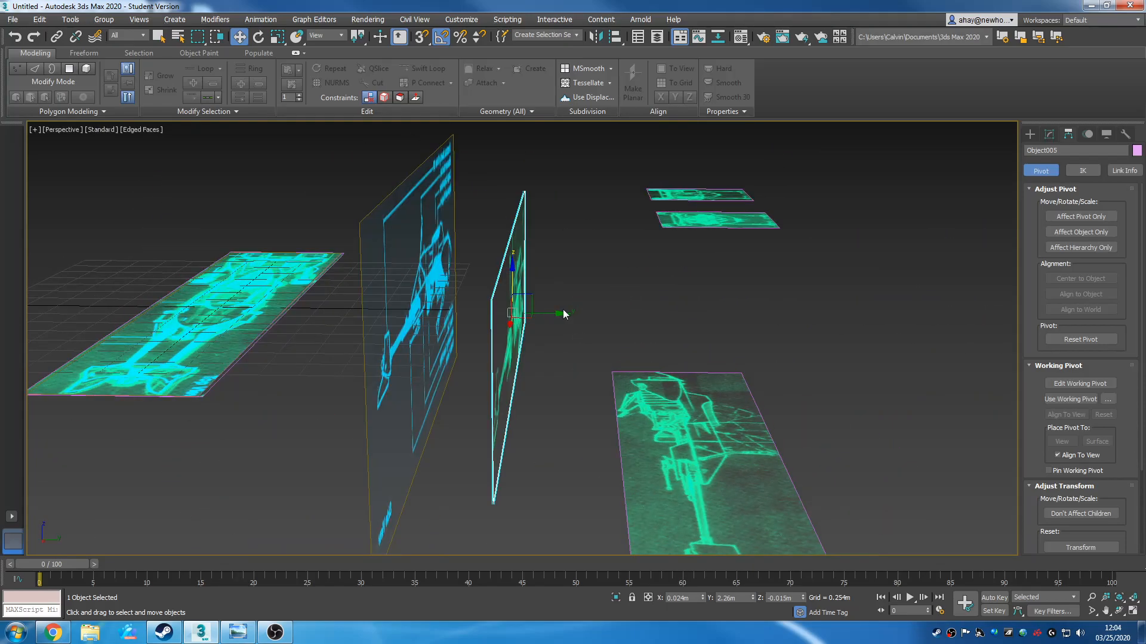
left_click_drag(554, 315, 446, 319)
middle_click_drag(525, 335, 646, 342, "alt")
middle_click_drag(498, 325, 367, 357, "alt")
middle_click_drag(357, 350, 549, 357, "alt")
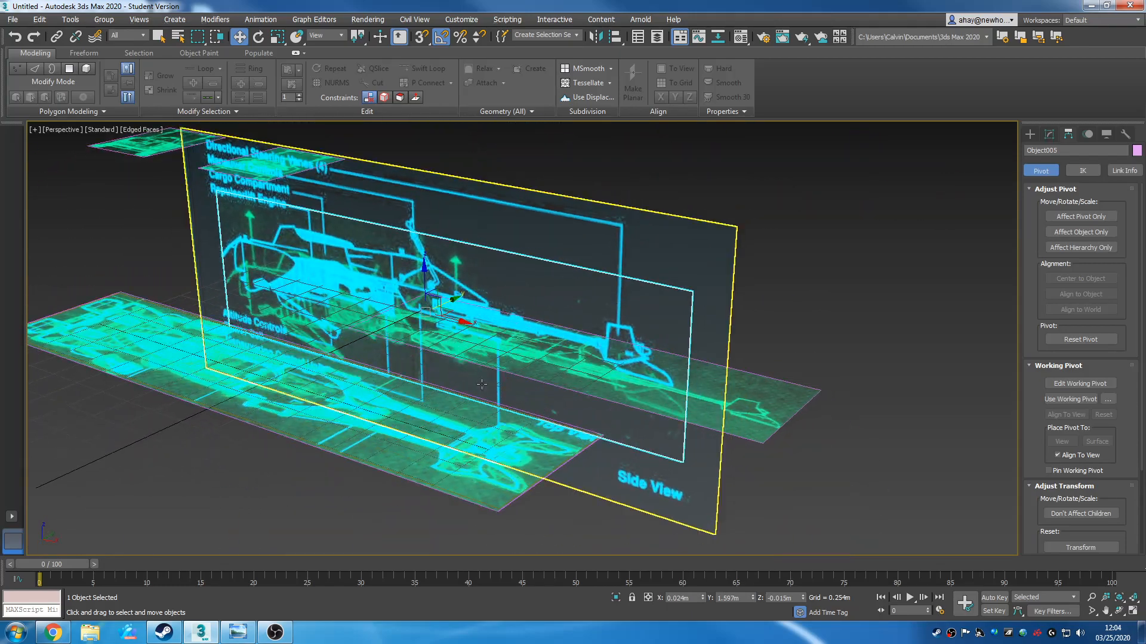
Set the green side view piece's X, Y and Z positions to 0
right_click(704, 600)
right_click(753, 597)
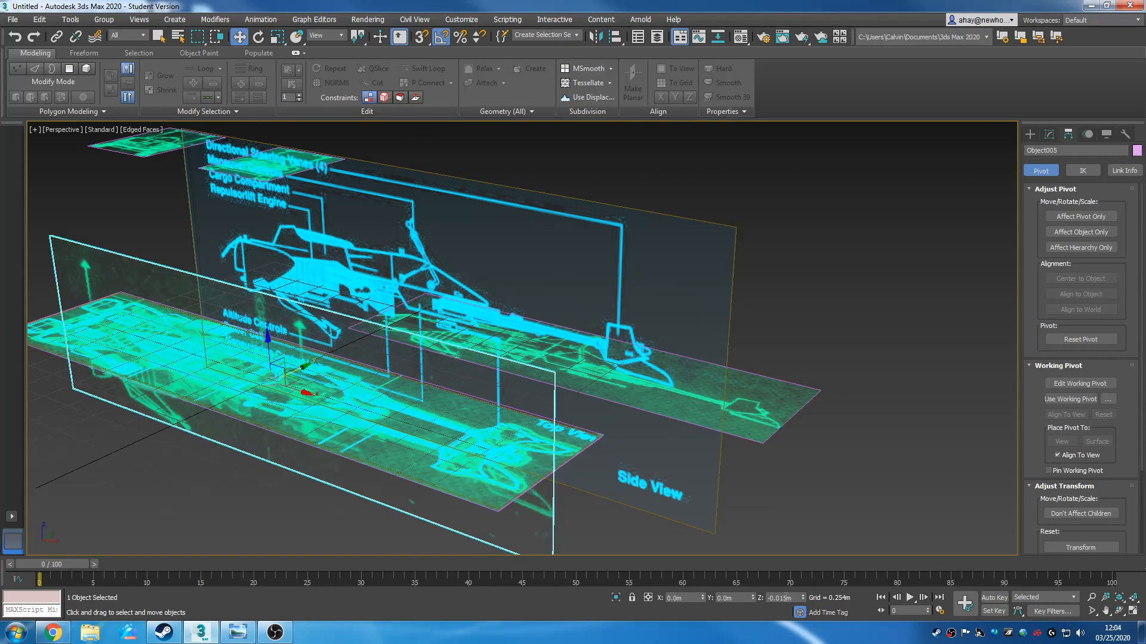
right_click(804, 597)
mouse_move(760, 368)
middle_mouse_down("alt")
mouse_move(837, 353)
mouse_move(811, 343)
mouse_move(757, 382)
middle_mouse_up("alt")
Select the blue side view plane and set its Y position to 0
left_click(674, 490)
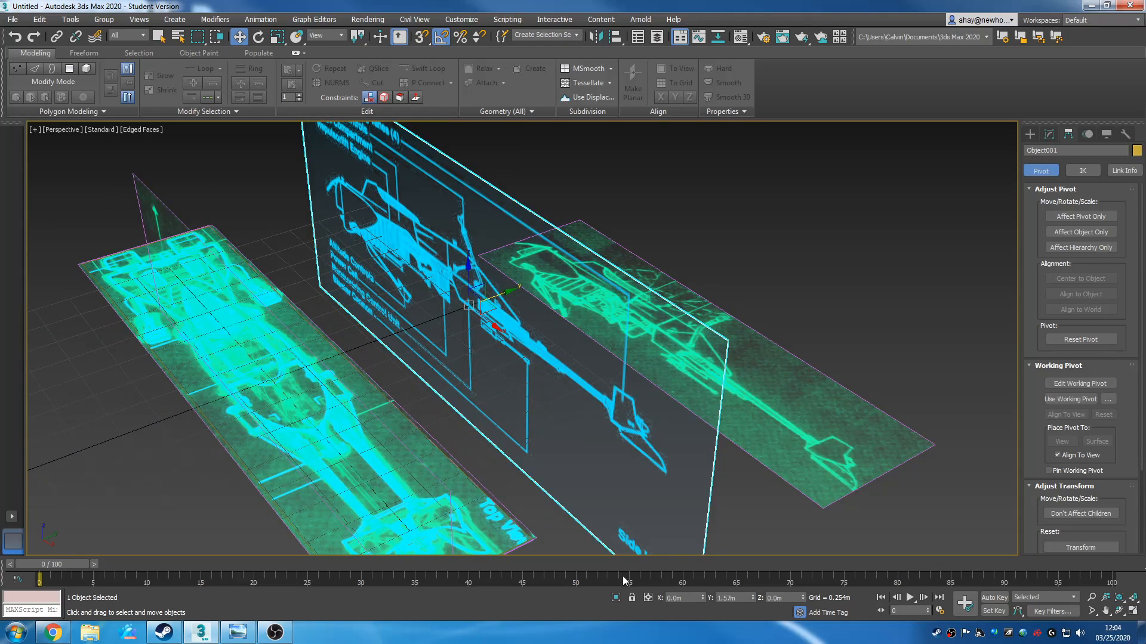
right_click(753, 600)
middle_click_drag(687, 495, 731, 338, "alt")
scroll(731, 338, "down", 3)
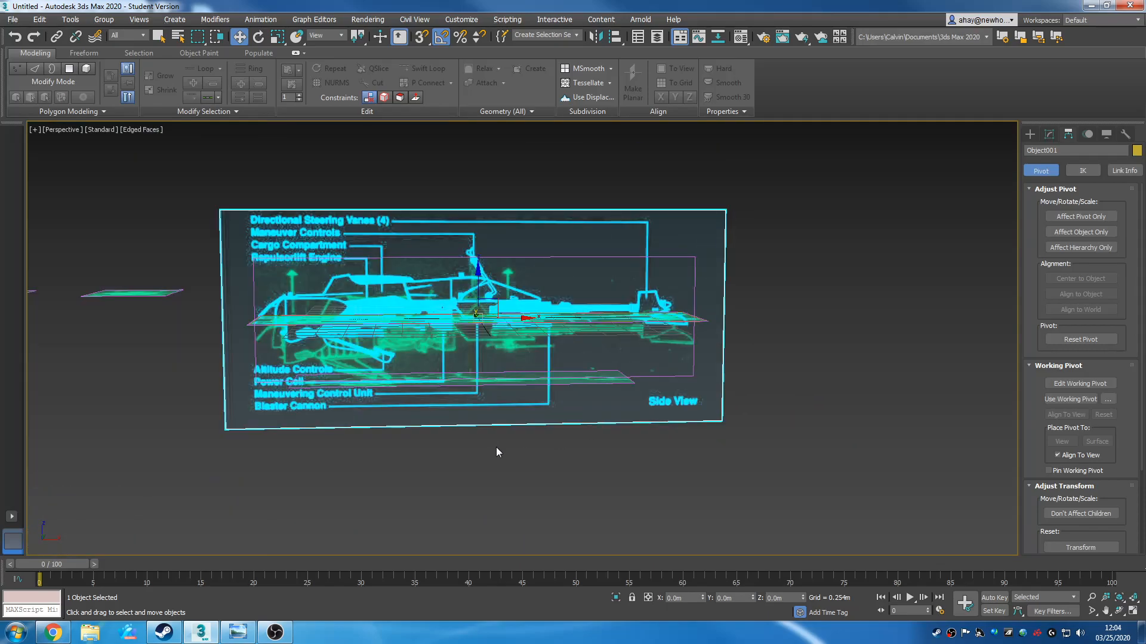
Select the three overlapping top view planes at the origin and hide them
middle_click_drag(500, 447, 622, 481, "alt")
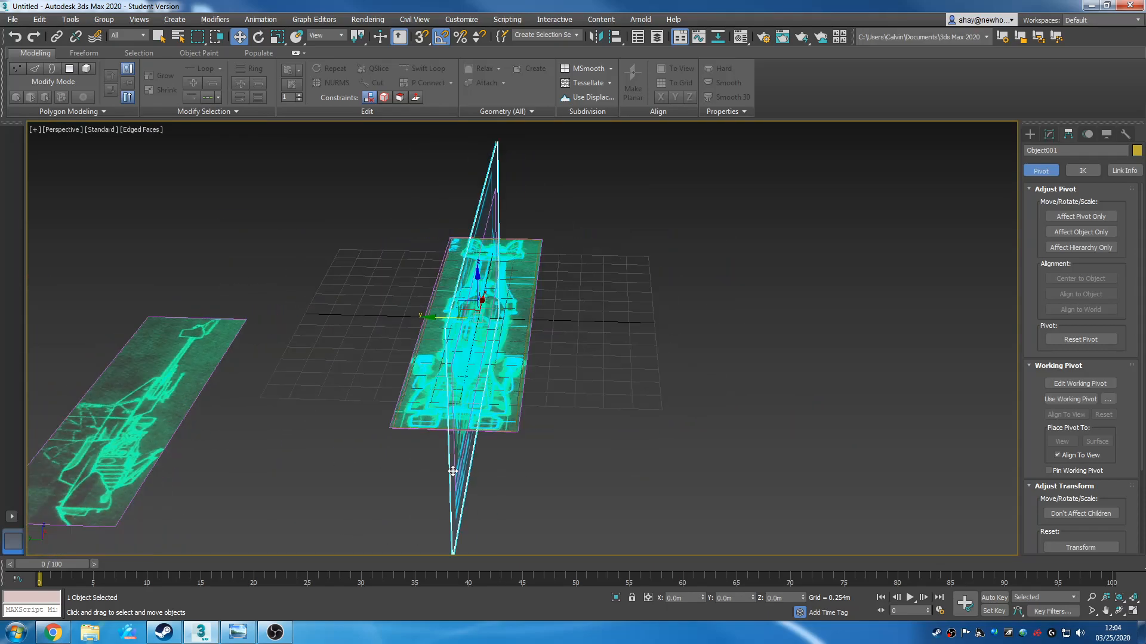
left_click_drag(434, 469, 367, 381)
right_click(430, 406)
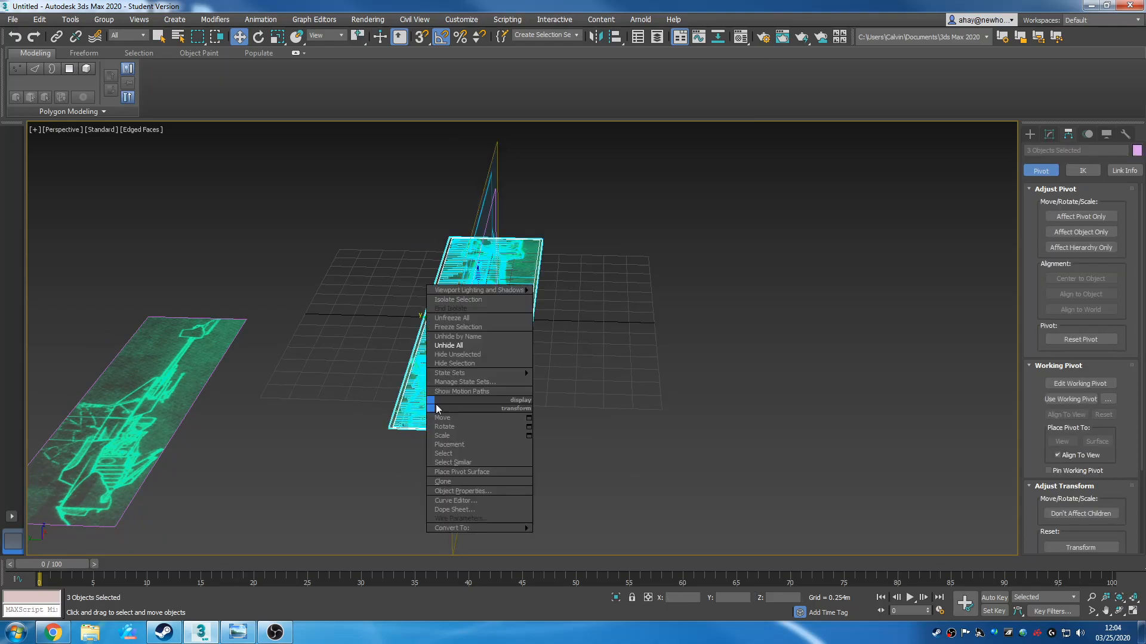
left_click(475, 366)
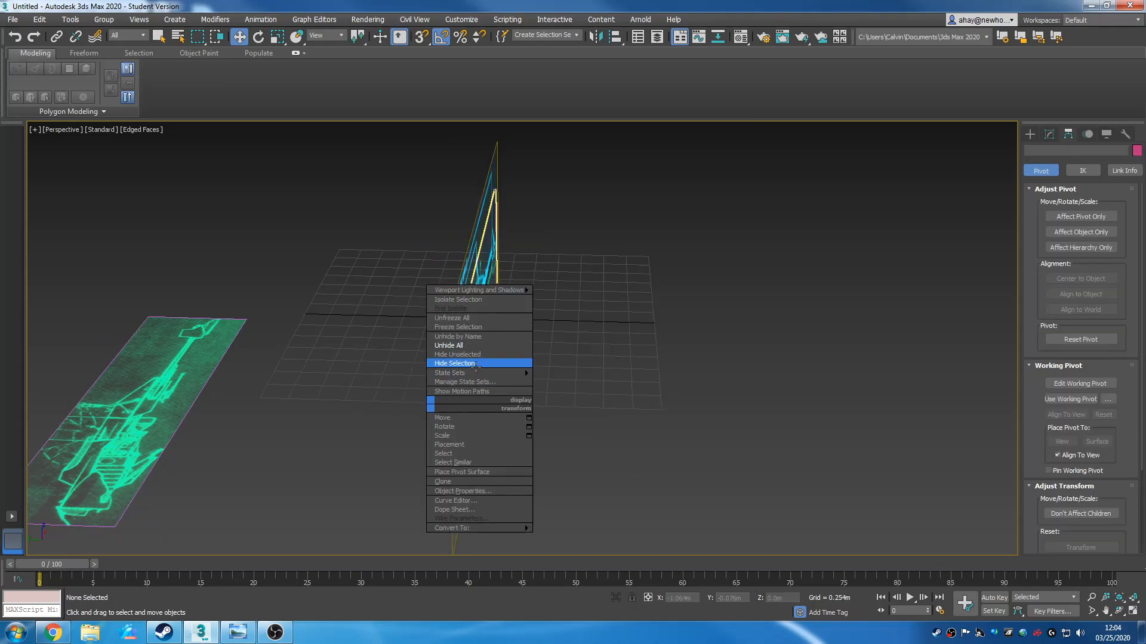
Move the long green top view piece along negative X until it lies beside the two small green pieces, and deselect it
middle_click_drag(696, 378, 552, 433, "alt")
left_click(149, 363)
scroll(209, 394, "down", 6)
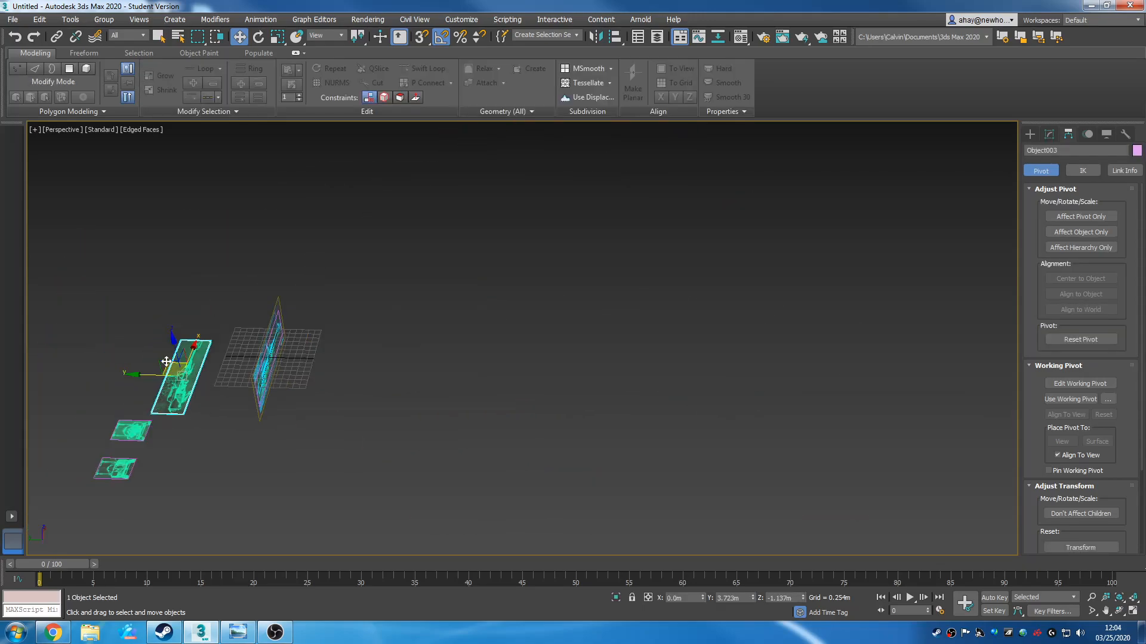
left_click_drag(191, 361, 179, 480)
left_click(464, 410)
Select the blue side view plane and cut two vertical edge loops with Swift Loop, at the bike's nose and rear end
middle_click_drag(465, 409, 355, 372, "alt")
scroll(461, 377, "up", 10)
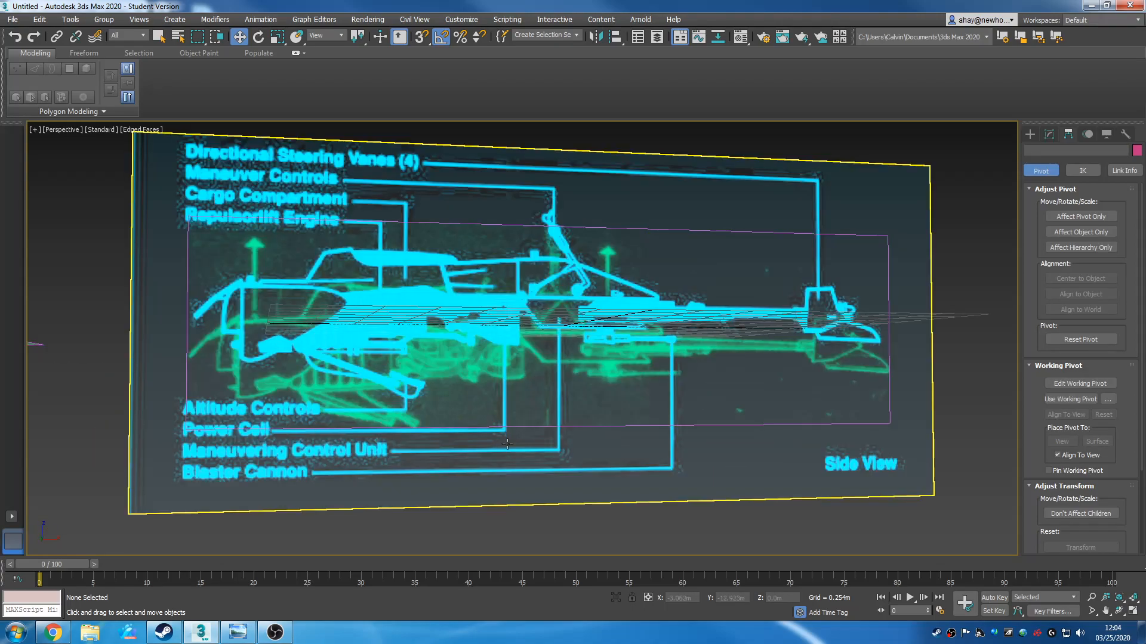
middle_click_drag(453, 489, 449, 503, "alt")
middle_click_drag(612, 386, 333, 511)
left_click(833, 185)
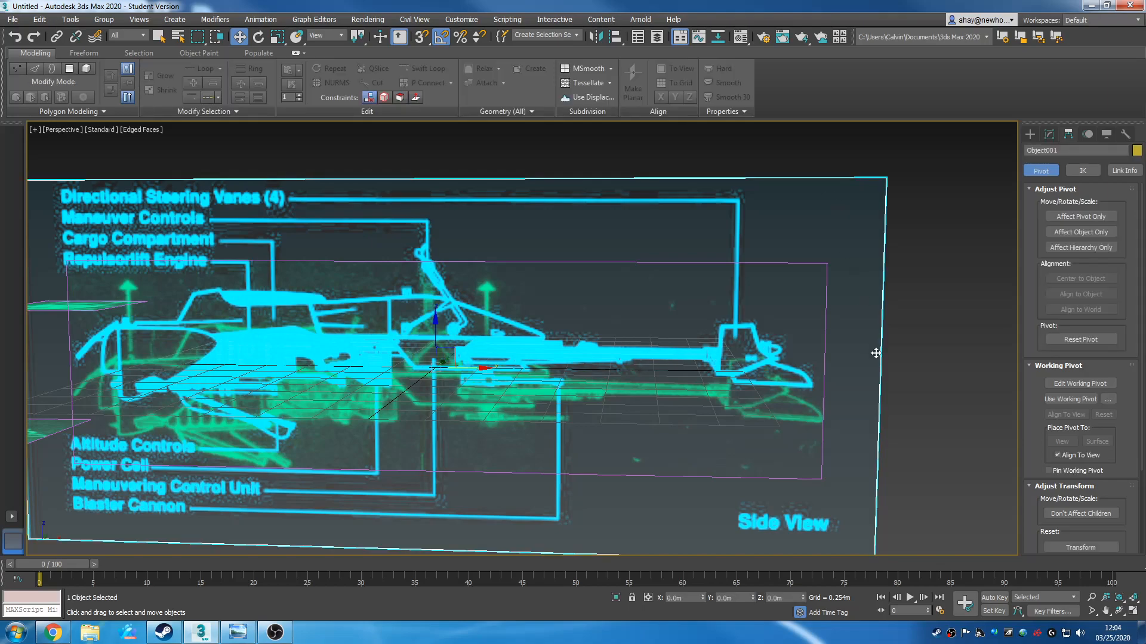
scroll(877, 353, "down", 5)
scroll(914, 377, "up", 3)
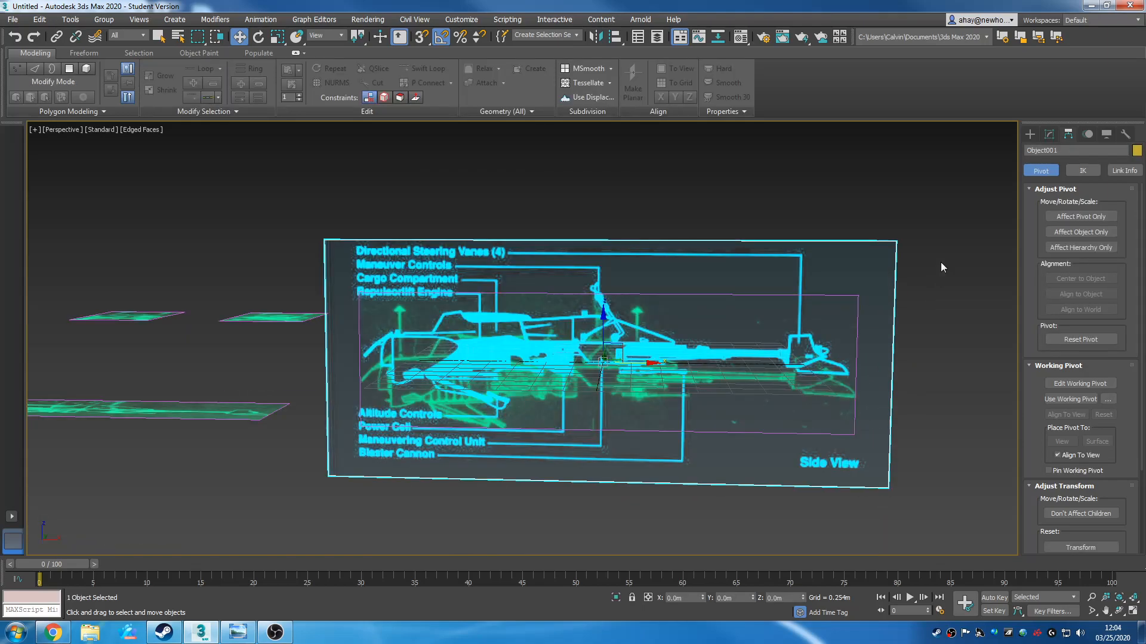
left_click(1049, 133)
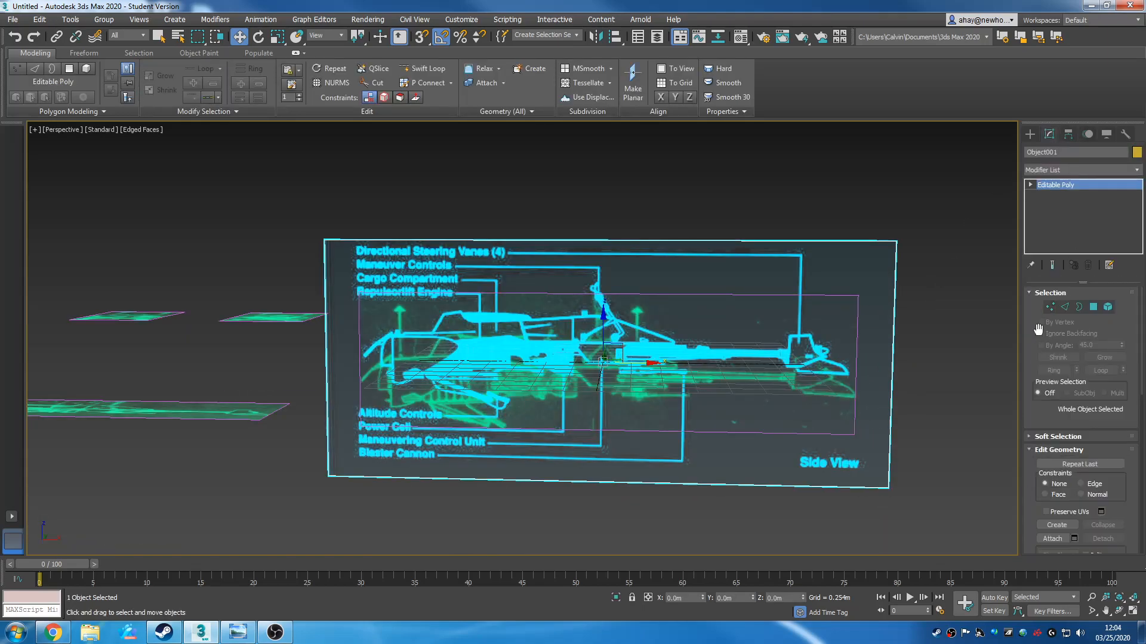
left_click(1065, 307)
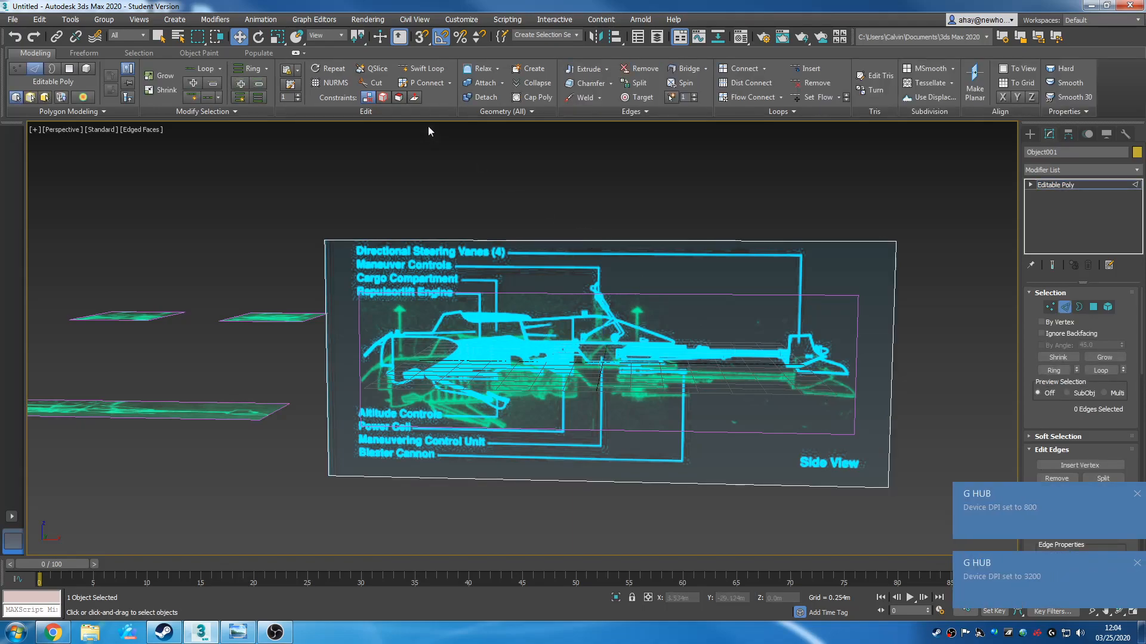
left_click(421, 69)
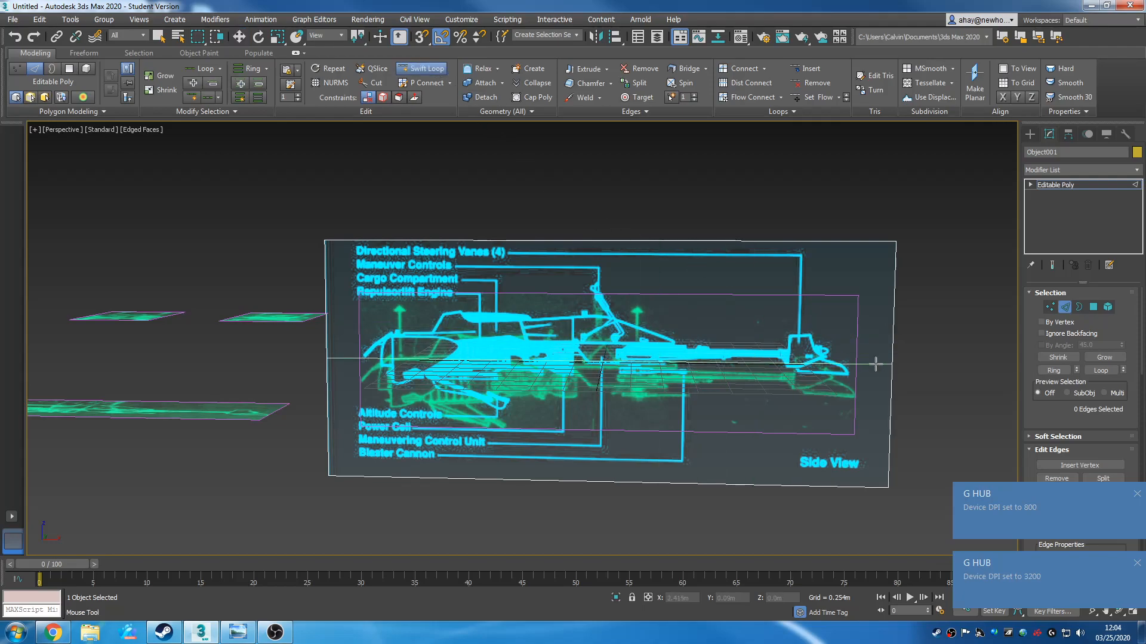
middle_click_drag(896, 365, 788, 354)
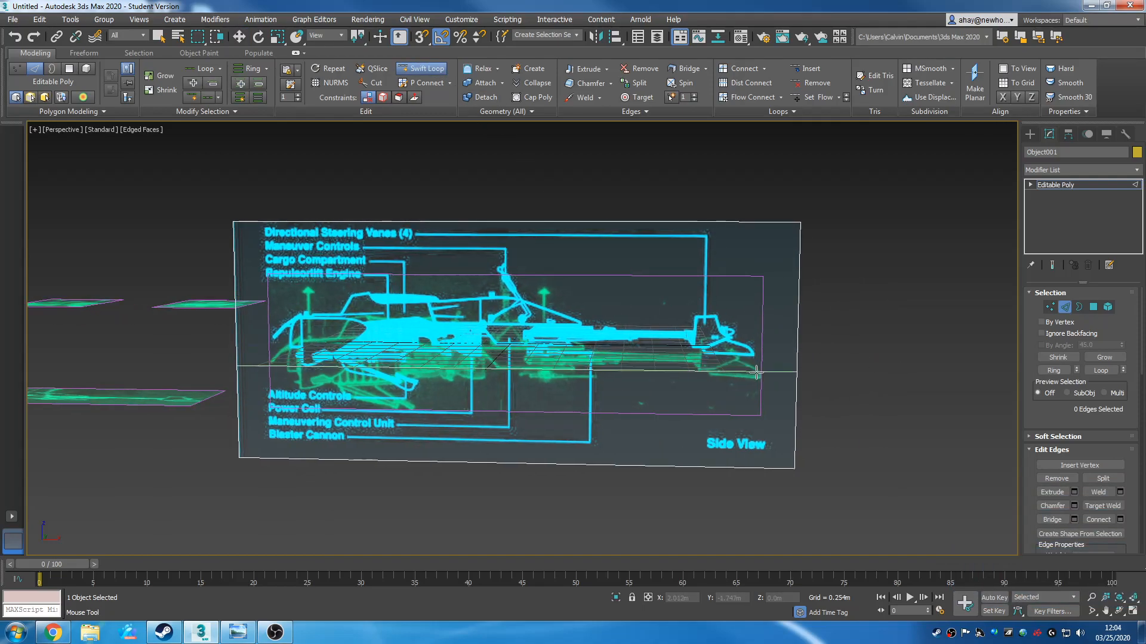
left_click(755, 459)
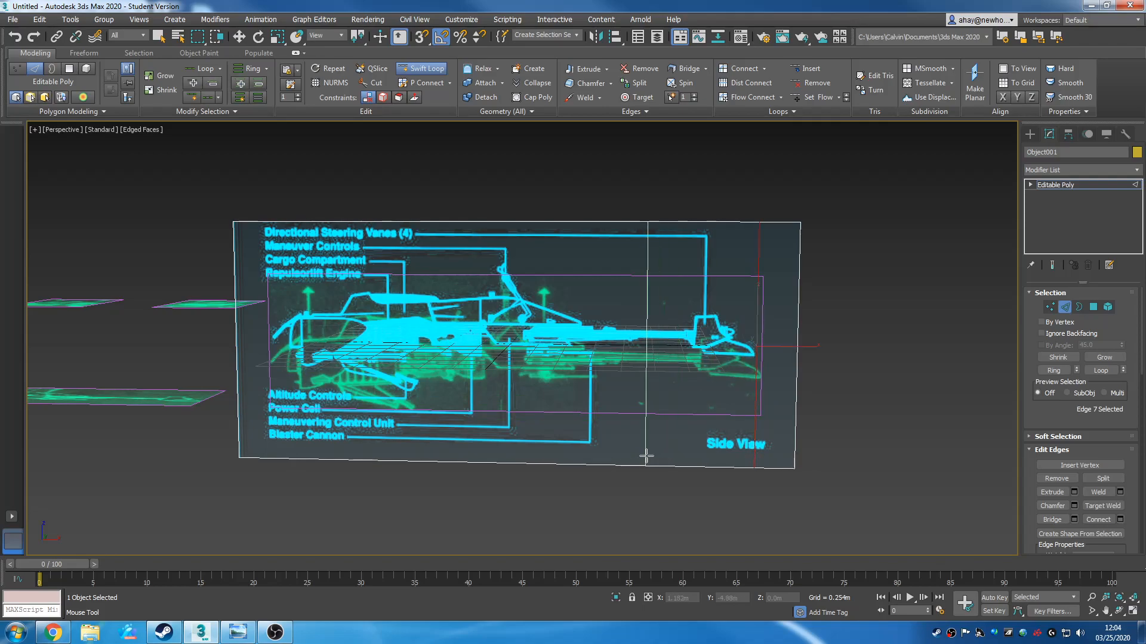
left_click(274, 440)
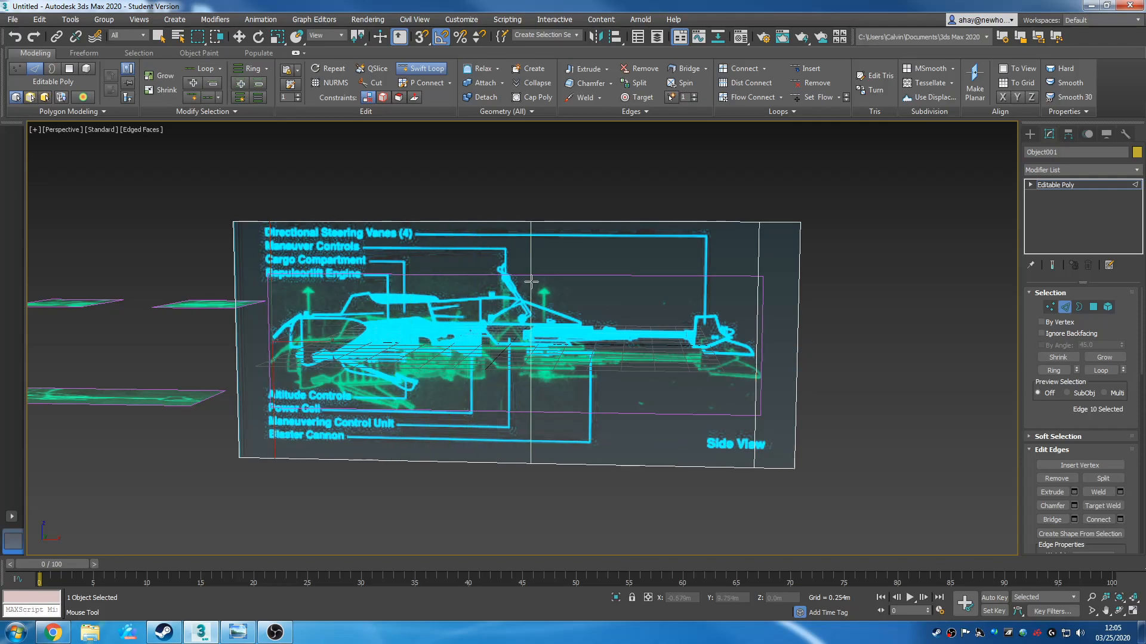
Cut two horizontal edge loops across the blue side view plane, just above the handlebars and just below the bike
left_click(782, 264)
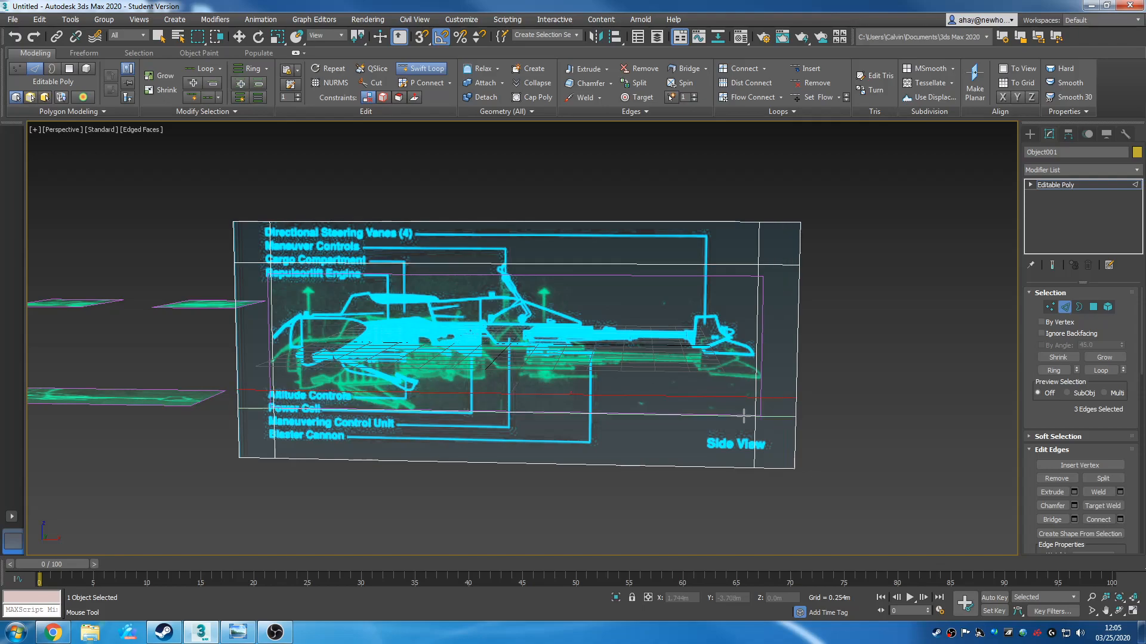
scroll(537, 424, "up", 6)
scroll(588, 427, "down", 6)
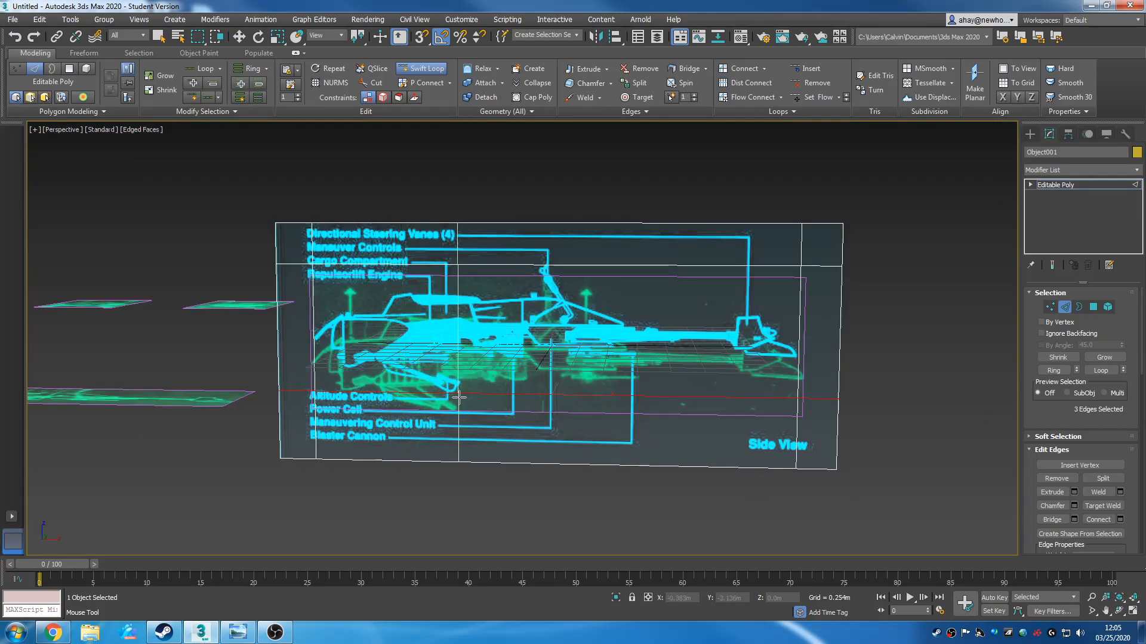
key("w")
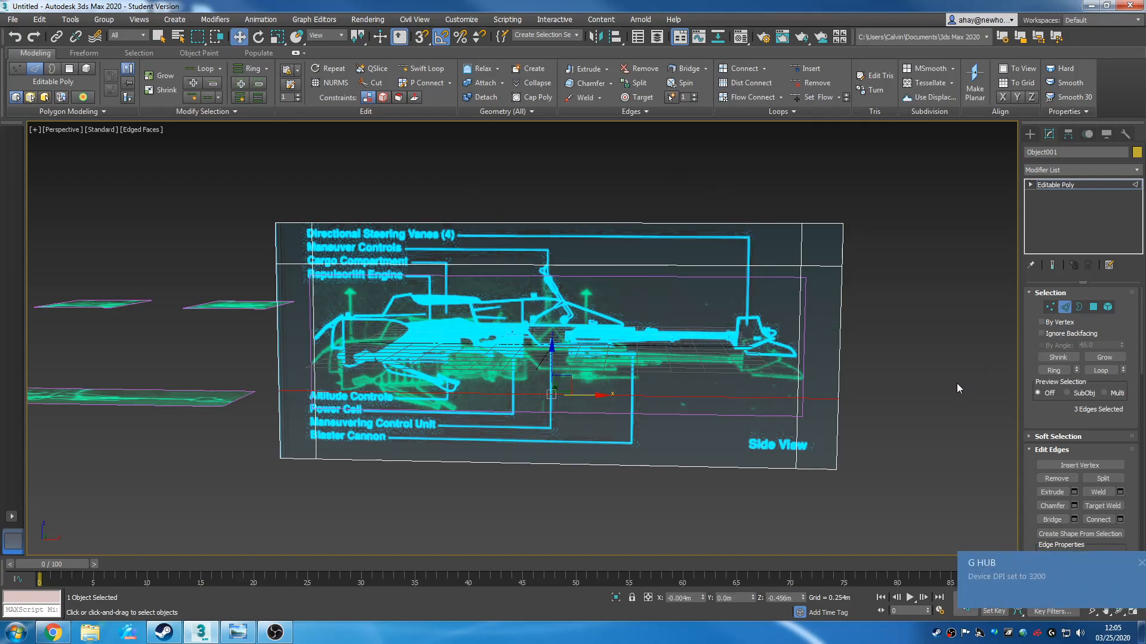
Select the eight outer polygons framing the blue side view drawing and delete them
left_click(1094, 308)
left_click(757, 506)
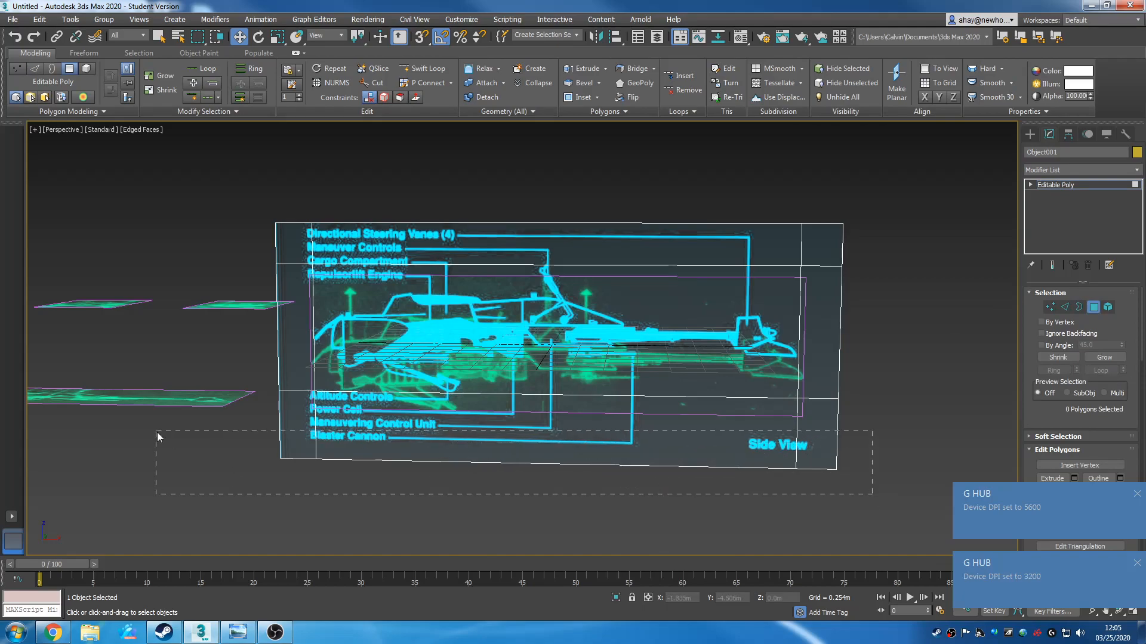
left_click_drag(157, 436, 157, 433)
left_click_drag(456, 250, 949, 245, "ctrl")
left_click_drag(818, 238, 817, 238, "ctrl")
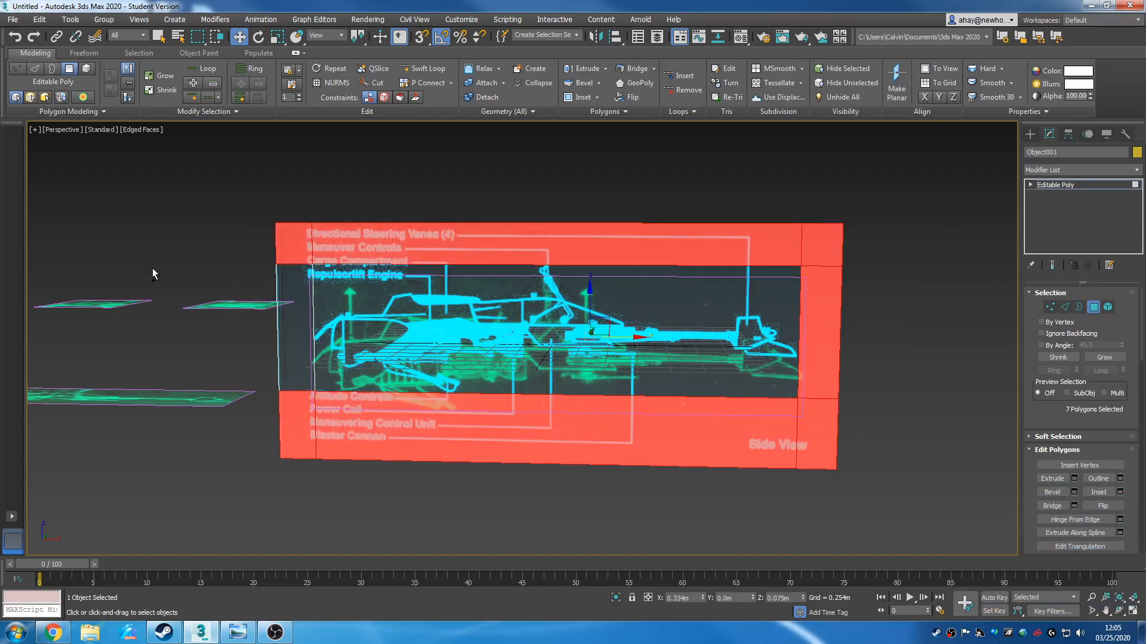
left_click_drag(297, 495, 296, 493, "ctrl")
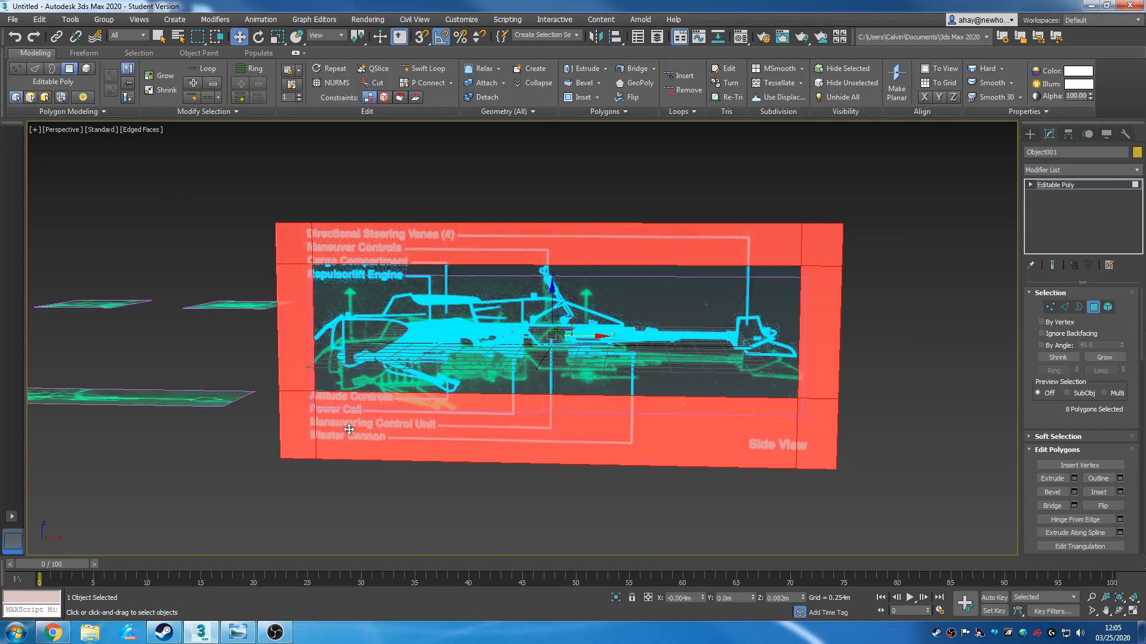
key("Delete")
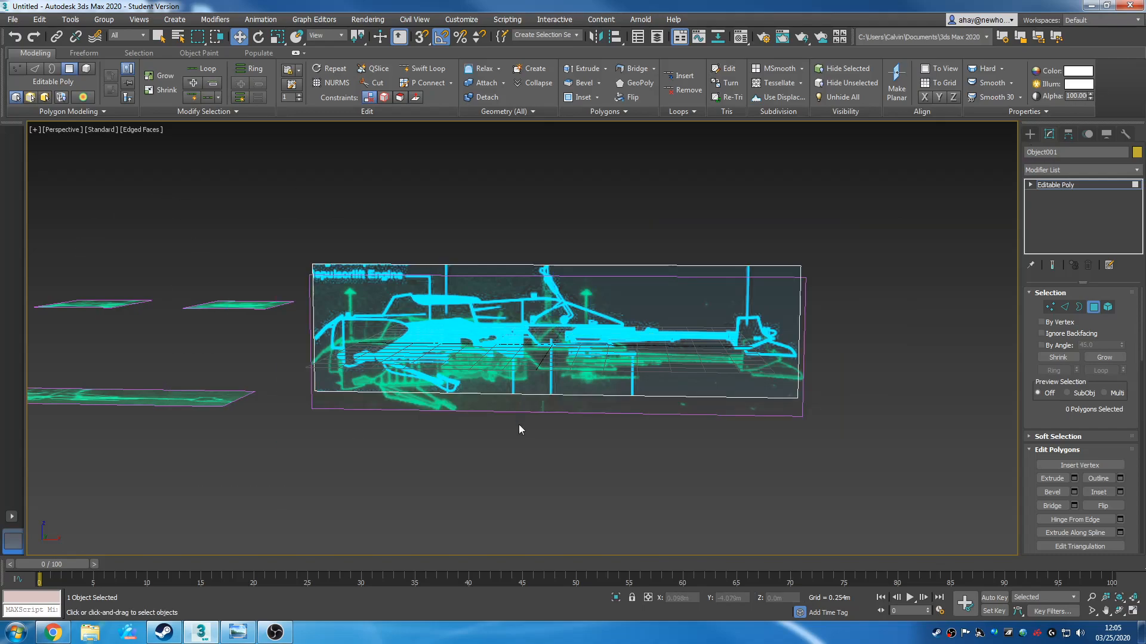
scroll(513, 394, "up", 3)
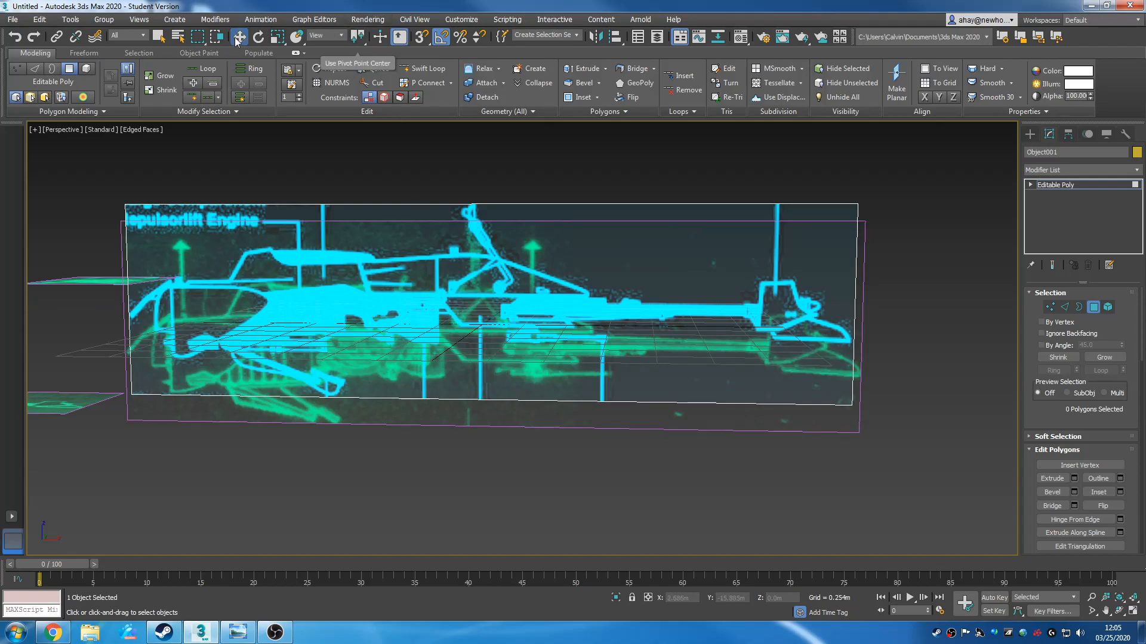
left_click(1068, 135)
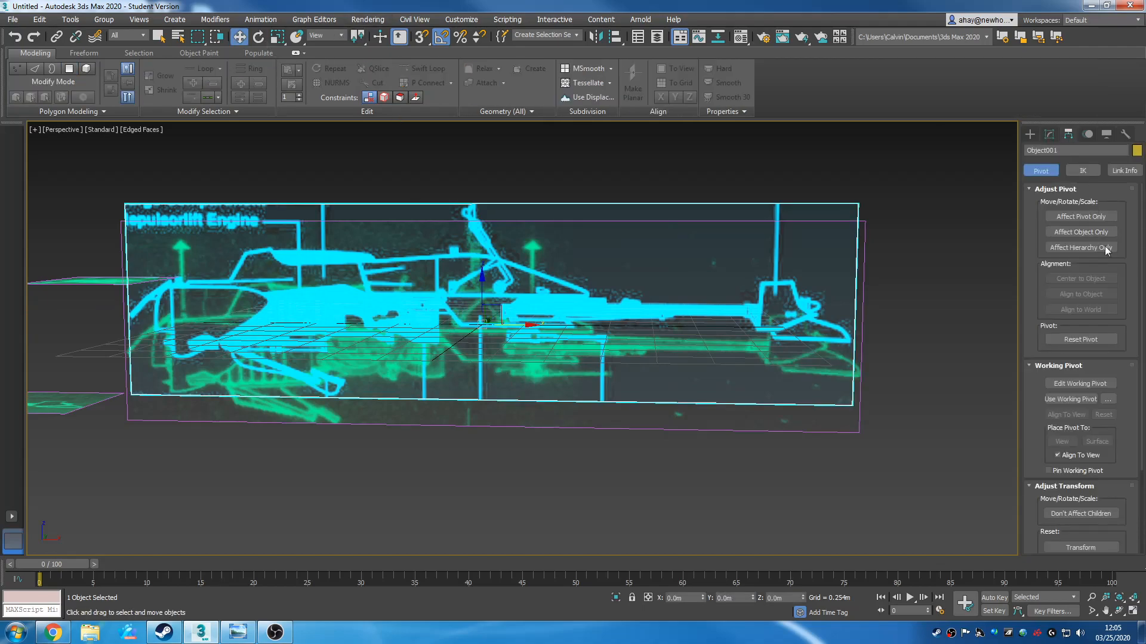
left_click(1081, 216)
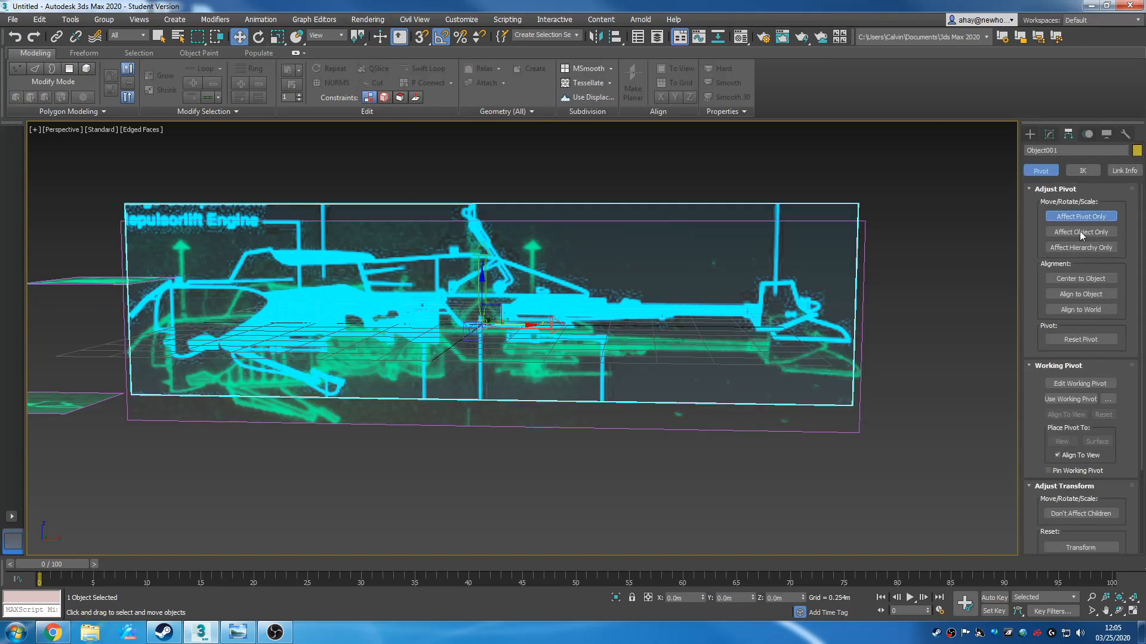
middle_click_drag(728, 439, 704, 432)
scroll(766, 418, "down", 2)
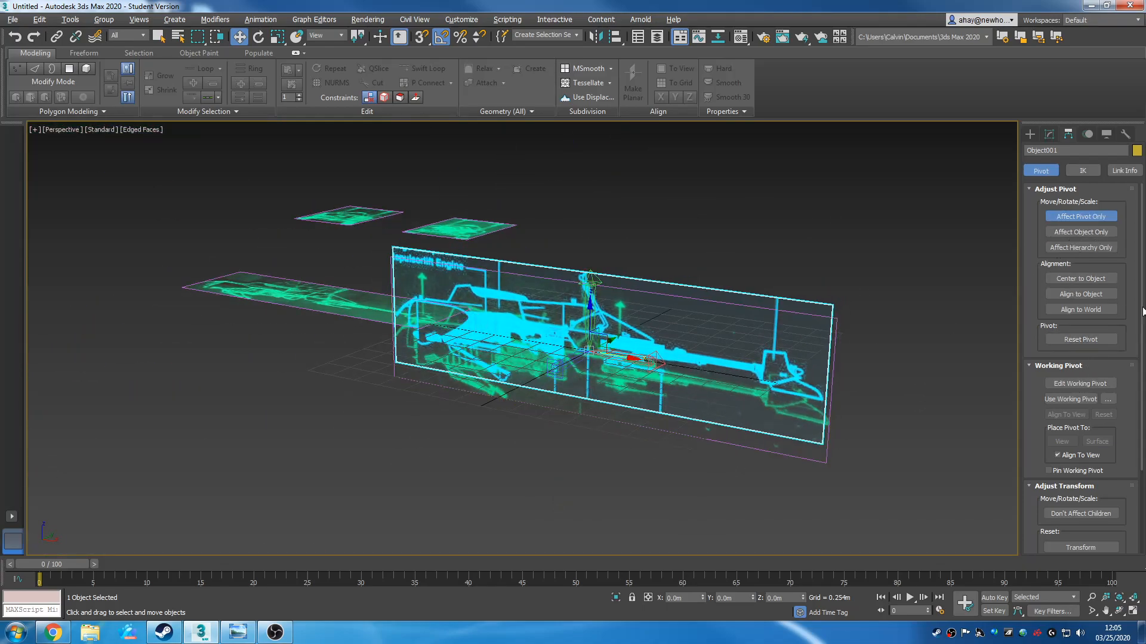
middle_click_drag(1009, 323, 687, 395, "alt")
left_click(1084, 218)
Move the trimmed blue side view plane down along Z to about -0.206 m, overlapping the green bike drawing
scroll(619, 358, "up", 3)
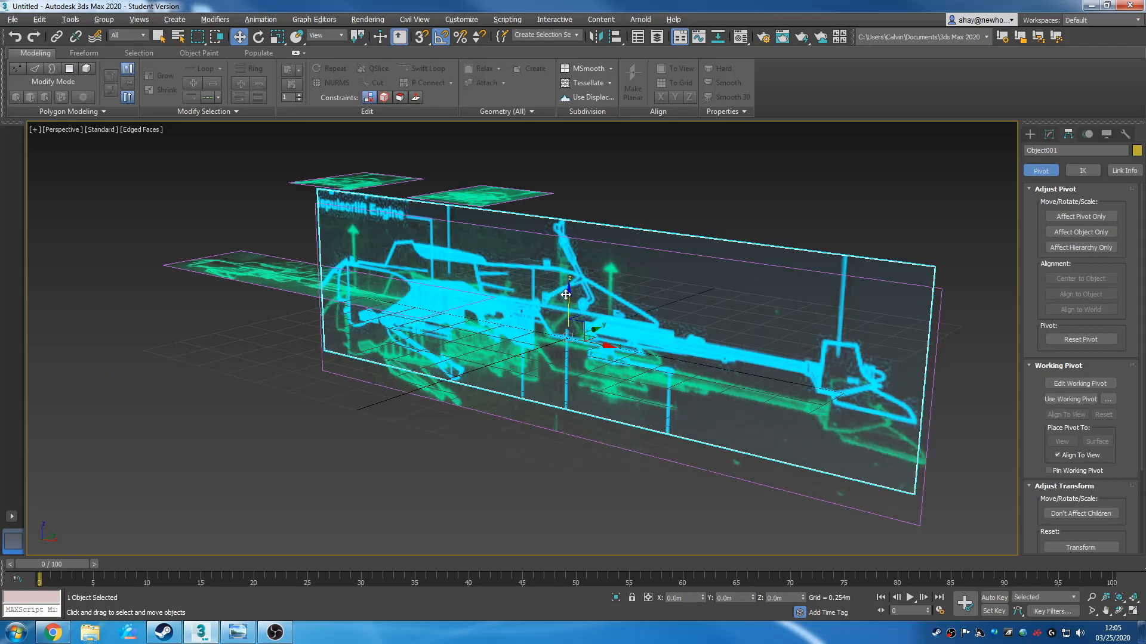
left_click_drag(568, 294, 565, 327)
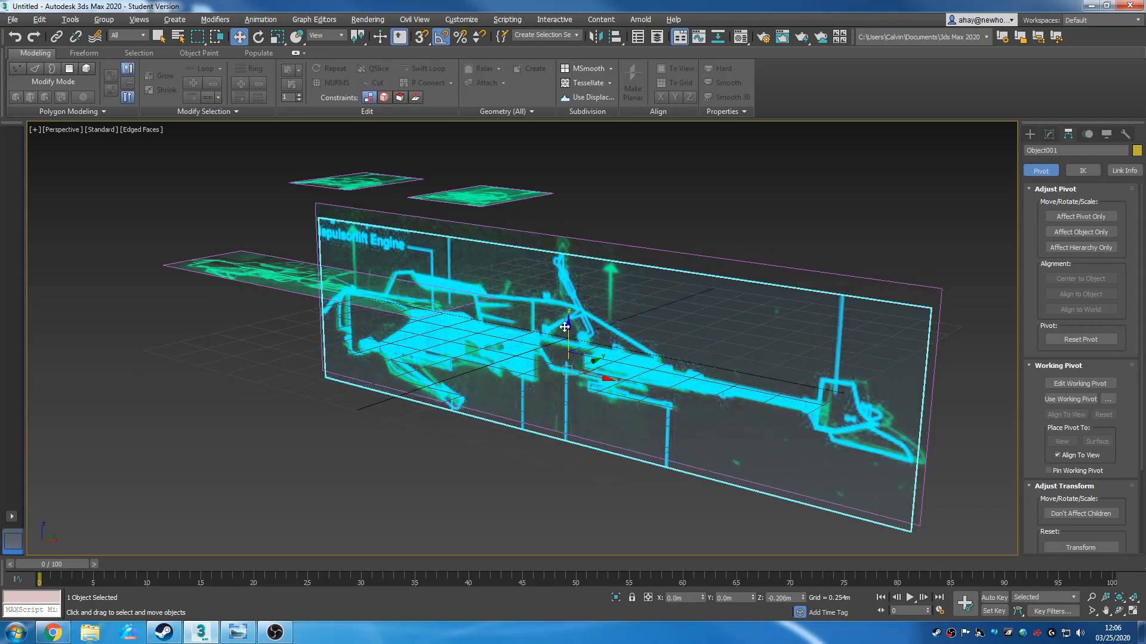
middle_click_drag(591, 384, 668, 424, "alt")
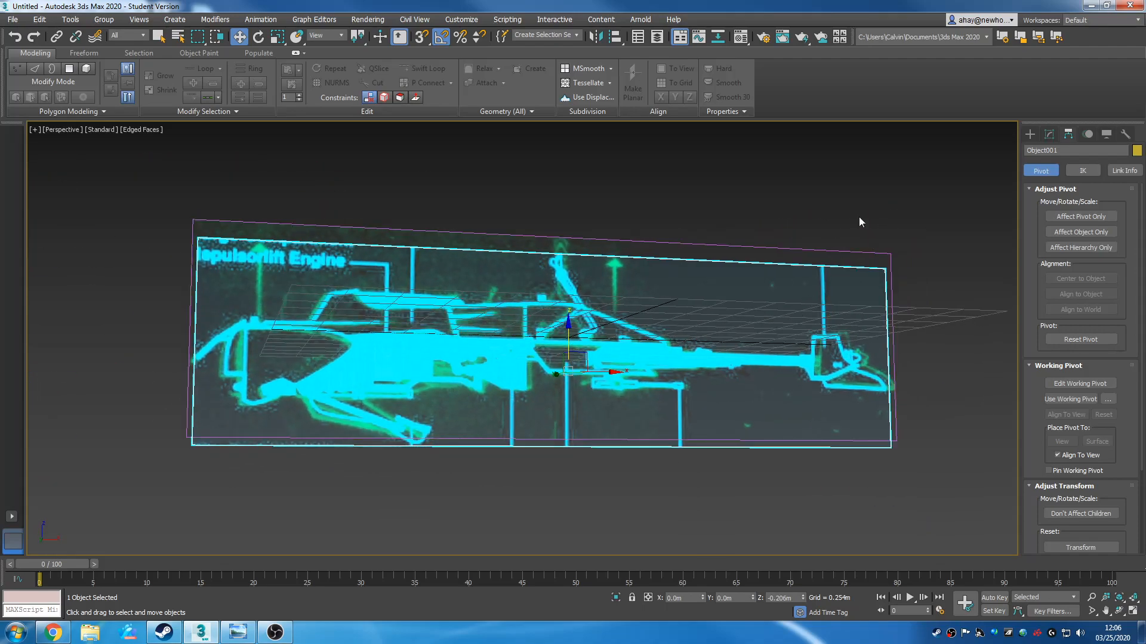
Try moving the green side view piece along Y to about 0.91 m, away from the blue plane, and undo the move
left_click(750, 246)
middle_click_drag(900, 296, 778, 356, "alt")
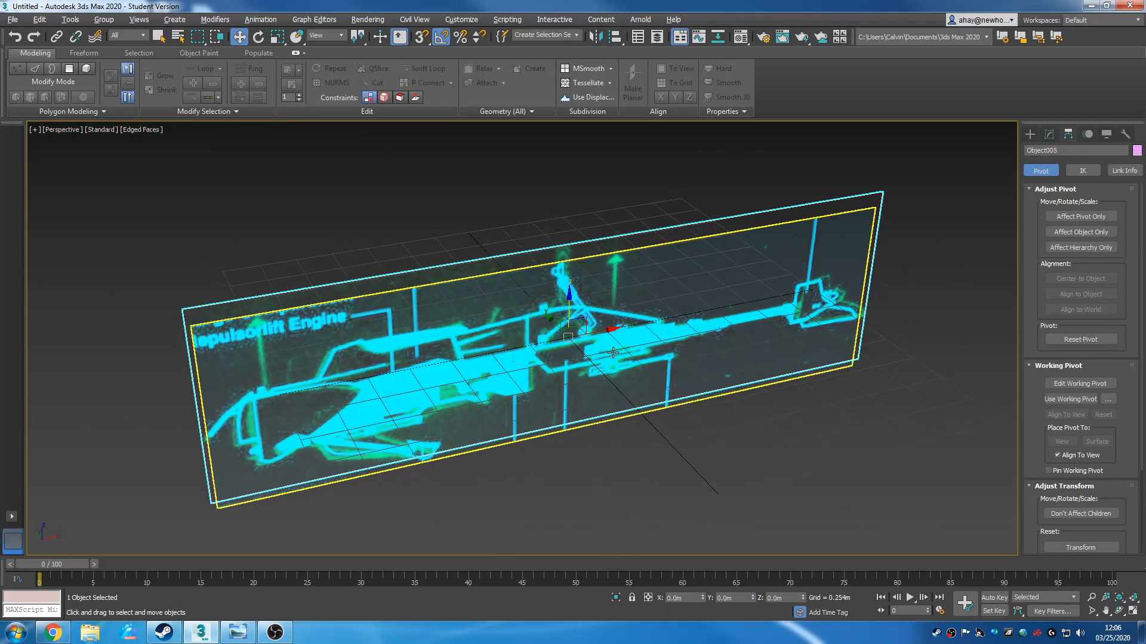
left_click_drag(556, 320, 583, 341)
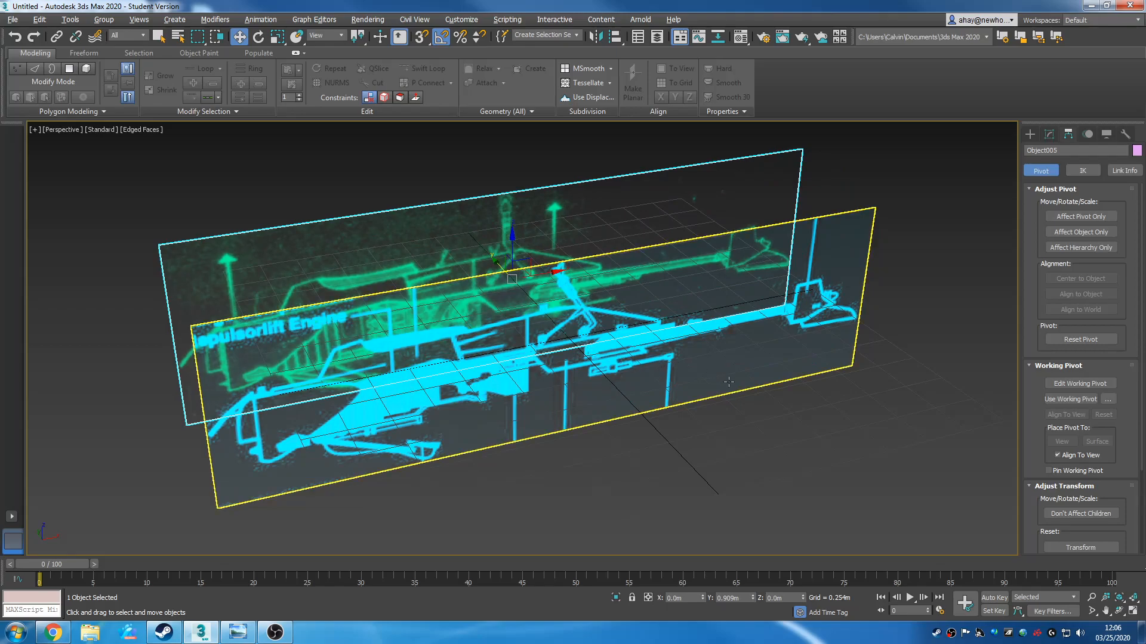
middle_click_drag(654, 311, 573, 240, "alt")
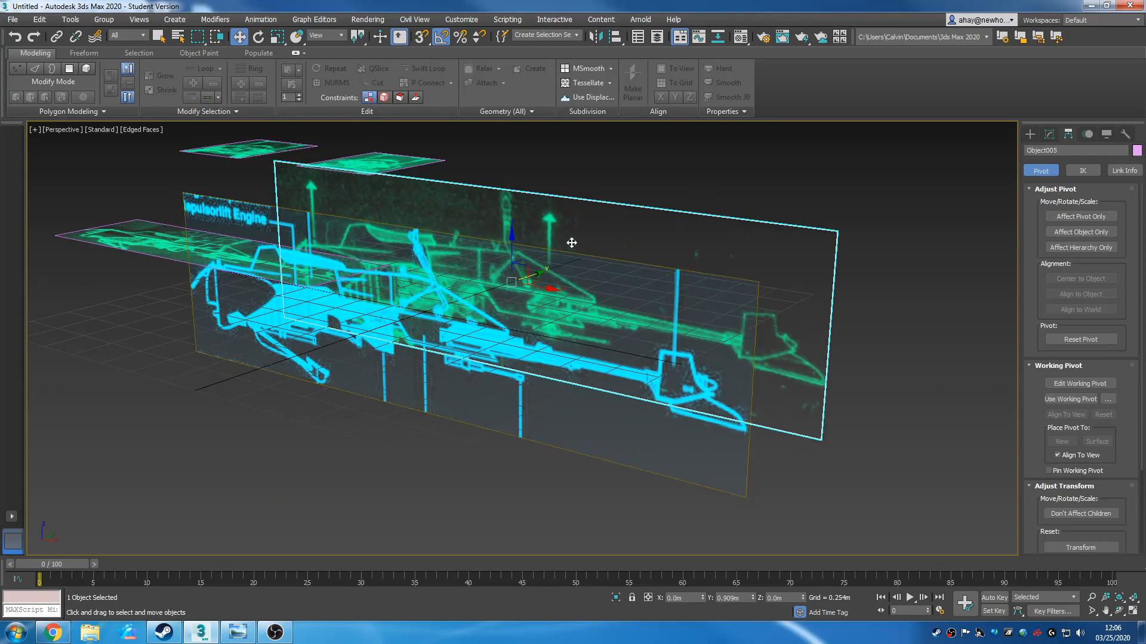
scroll(558, 184, "up", 4)
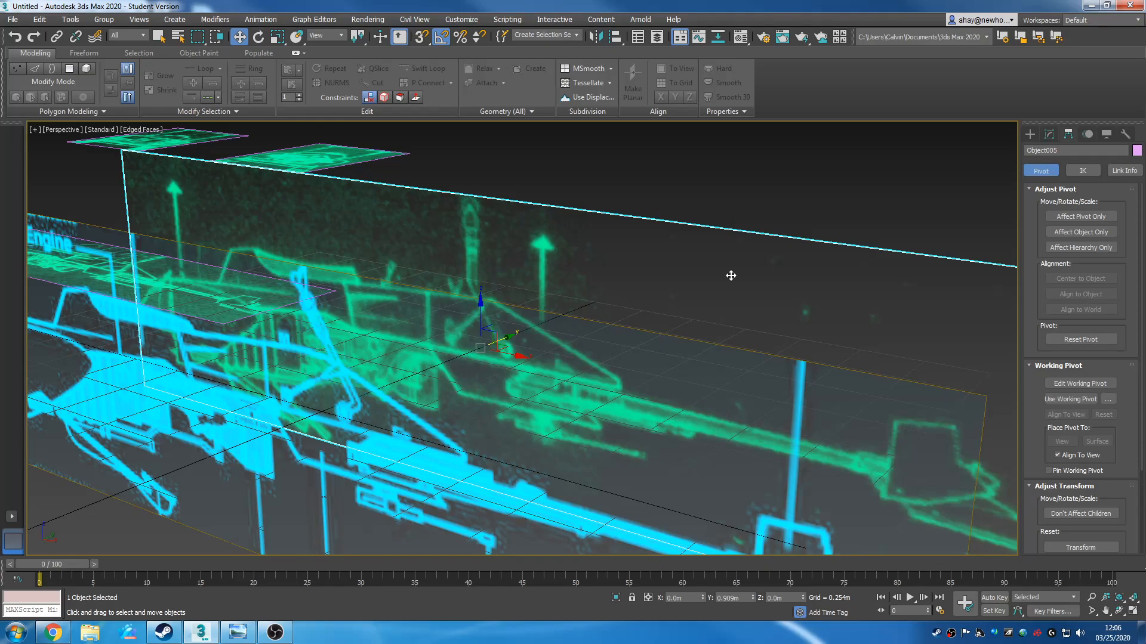
scroll(600, 315, "down", 5)
middle_click_drag(599, 315, 737, 321, "alt")
key("ctrl+z")
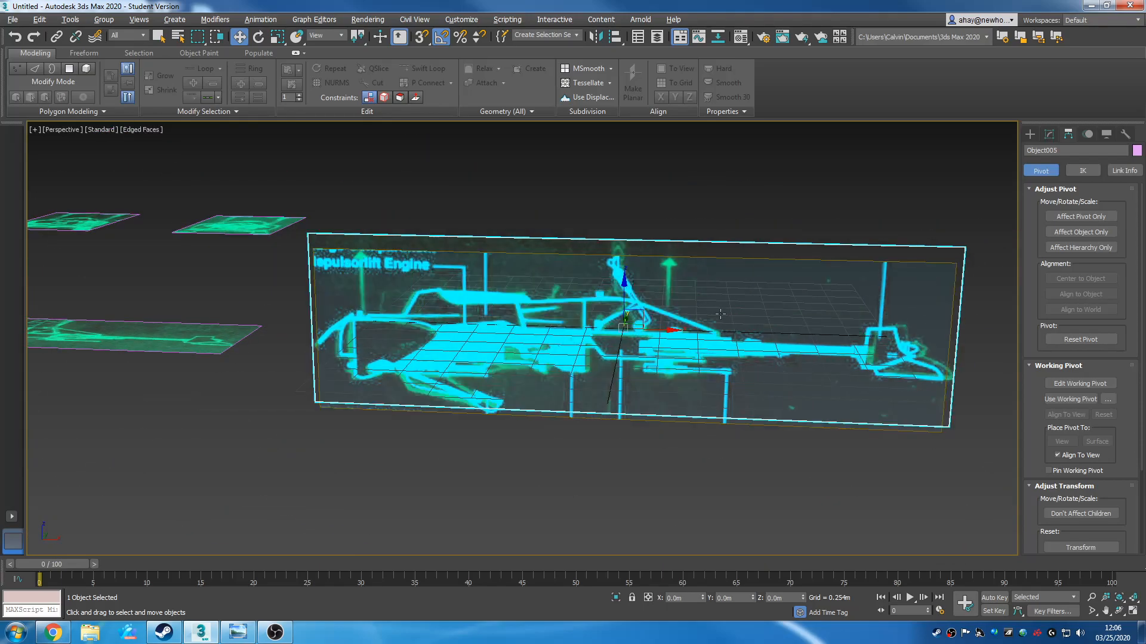
Examine from several angles how the green side view piece lines up with the blue side view drawing
scroll(663, 354, "up", 2)
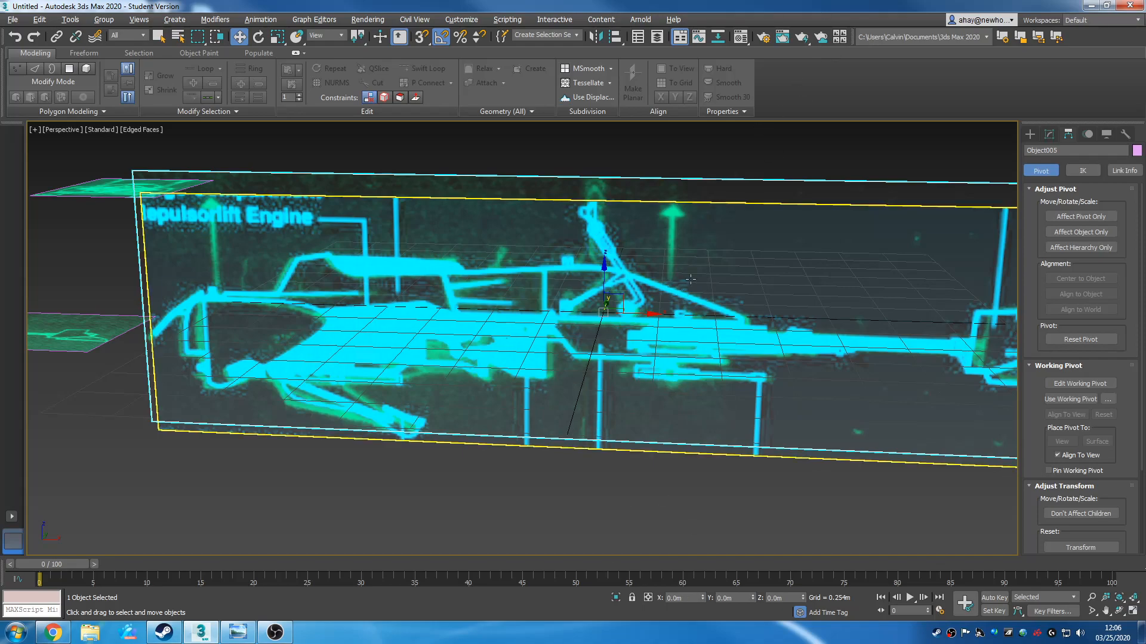
middle_click_drag(612, 328, 549, 390)
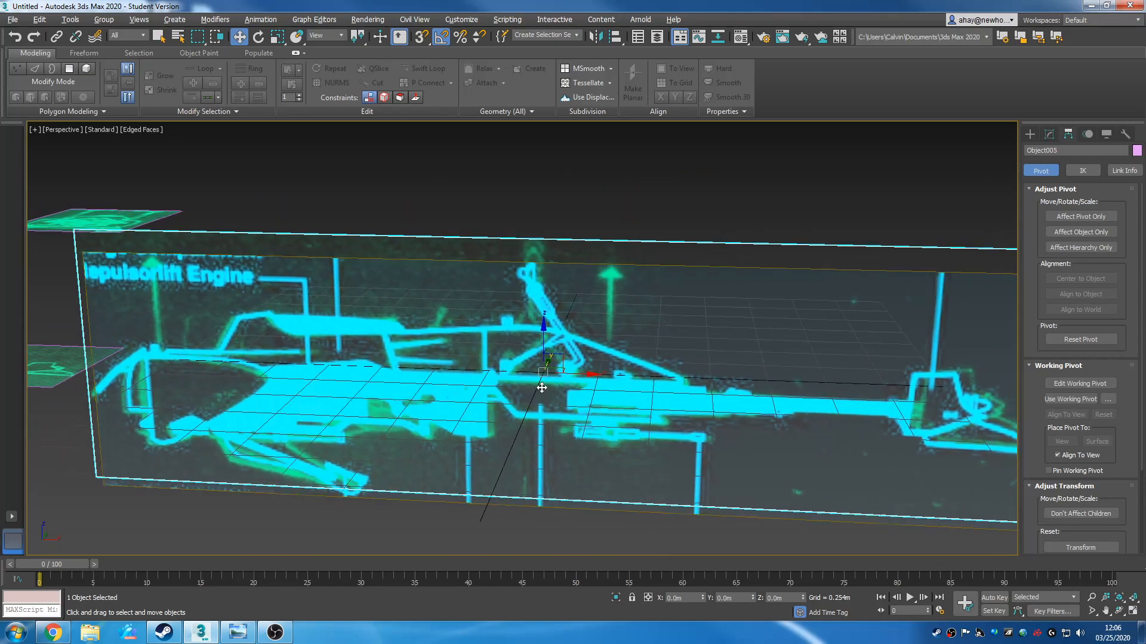
middle_click_drag(543, 433, 536, 406)
middle_click_drag(652, 380, 642, 358)
scroll(744, 367, "down", 3)
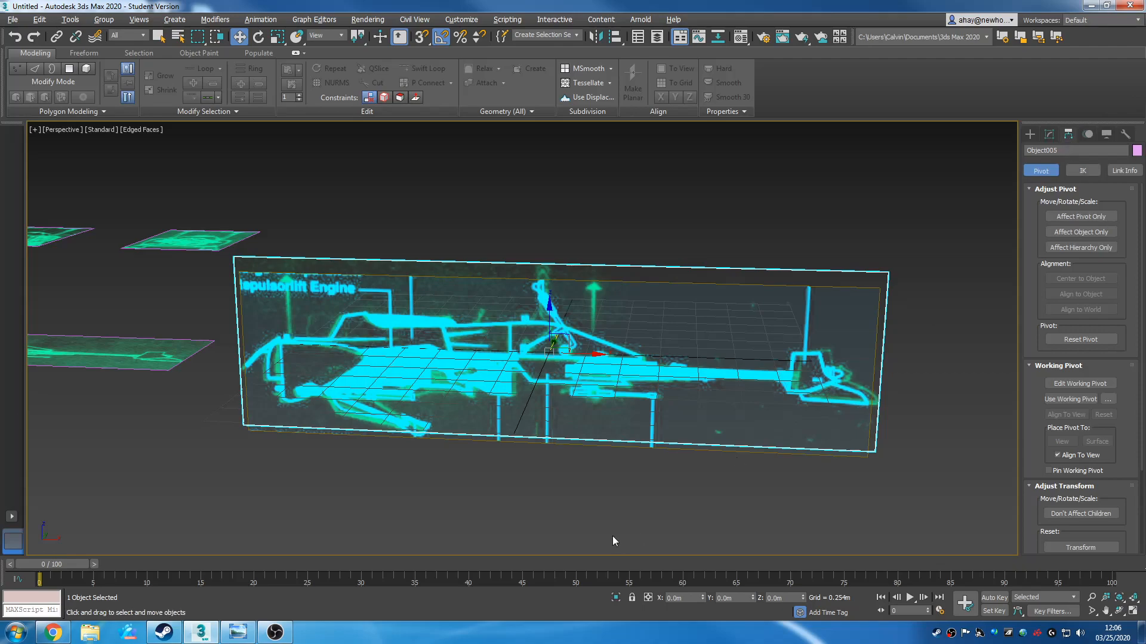
middle_click_drag(596, 460, 588, 423, "alt")
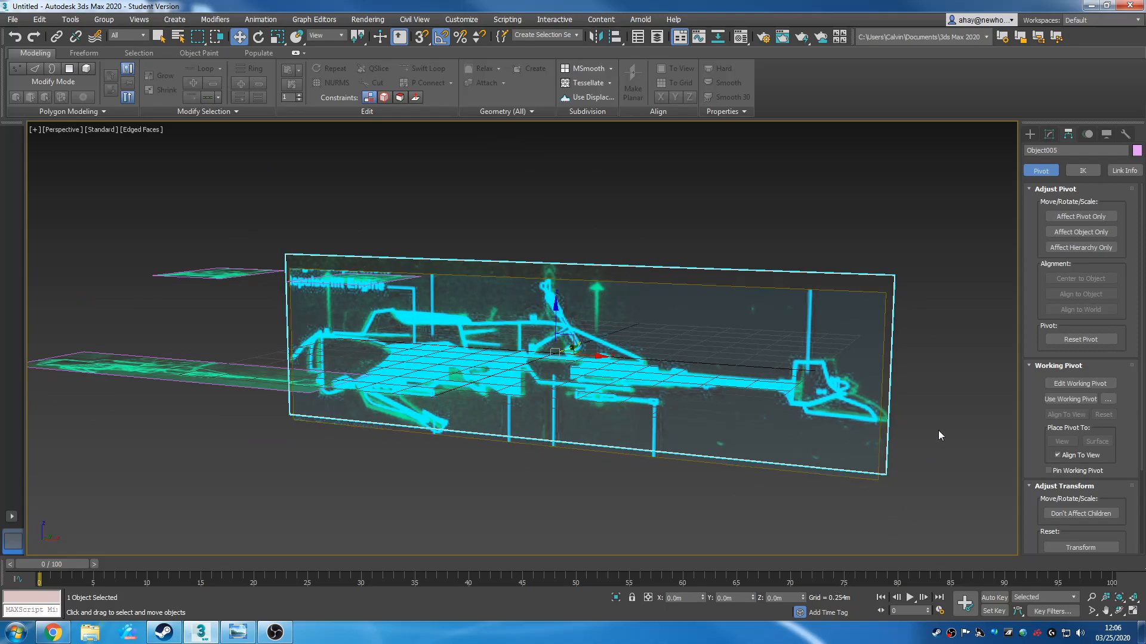
middle_click_drag(840, 397, 775, 465)
scroll(520, 494, "up", 5)
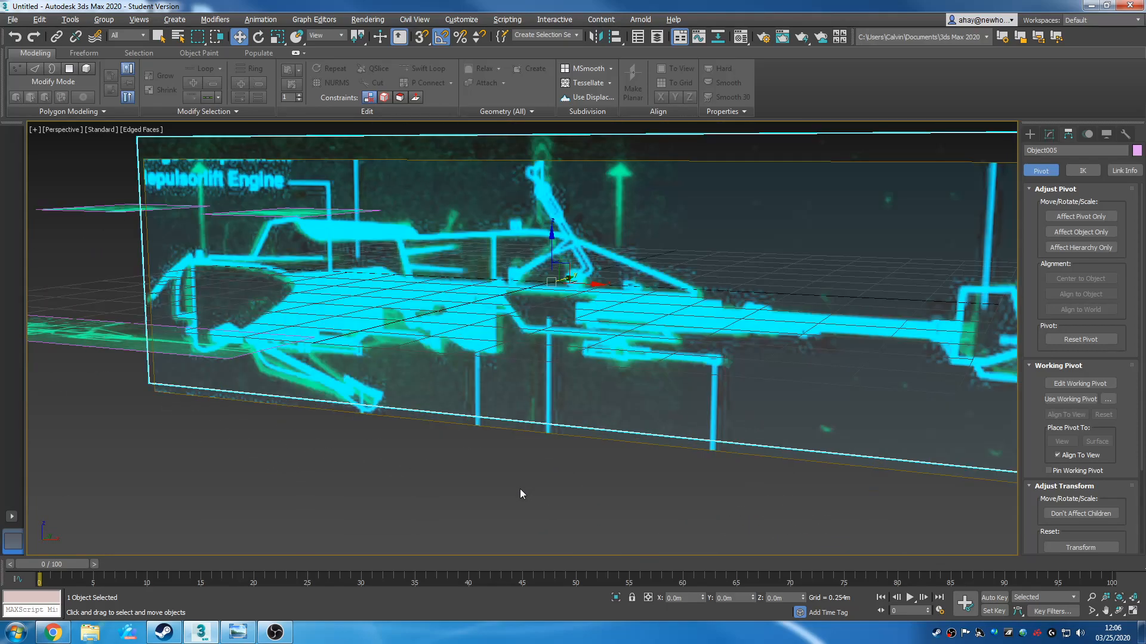
middle_click_drag(547, 486, 616, 485, "alt")
scroll(623, 468, "down", 4)
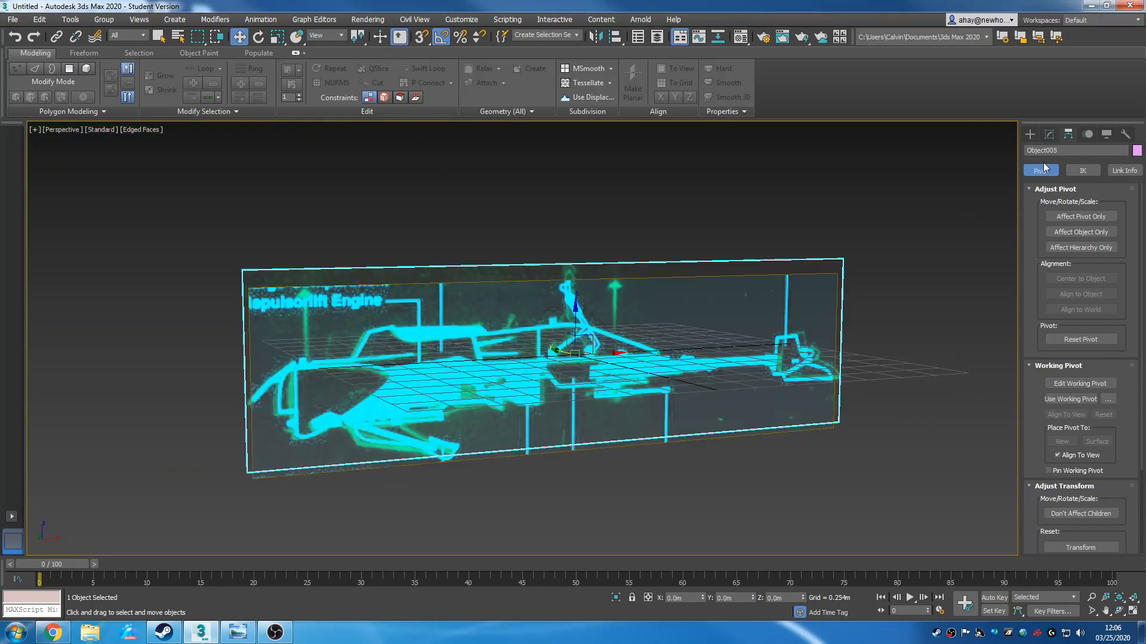
Center the pivot of the green side view piece to the object
left_click(1095, 218)
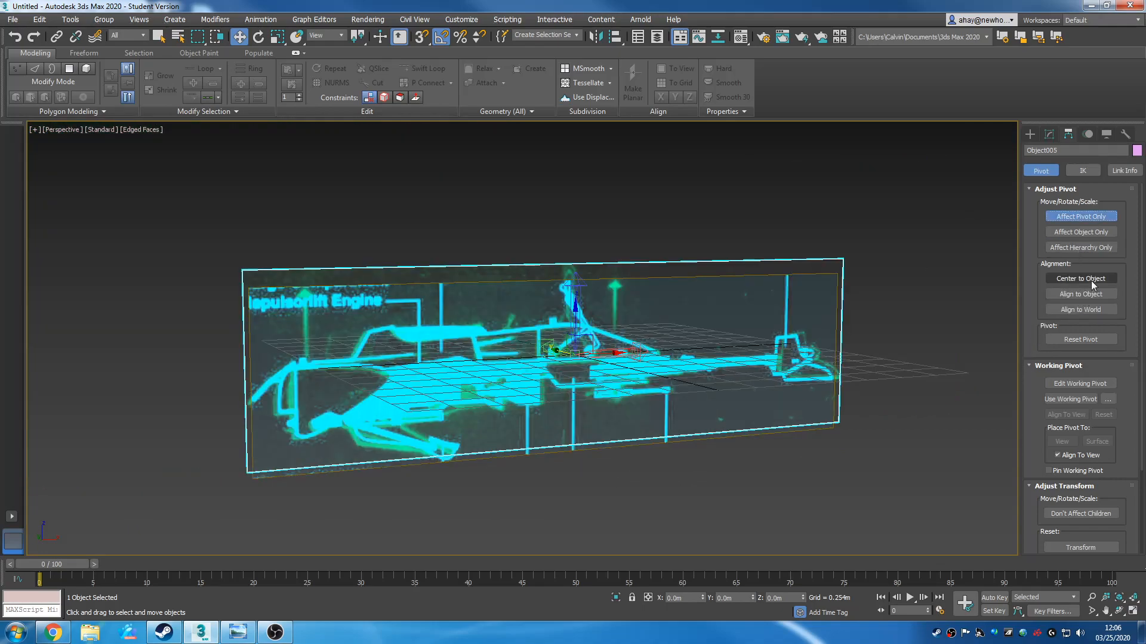
left_click(1091, 278)
left_click(1080, 216)
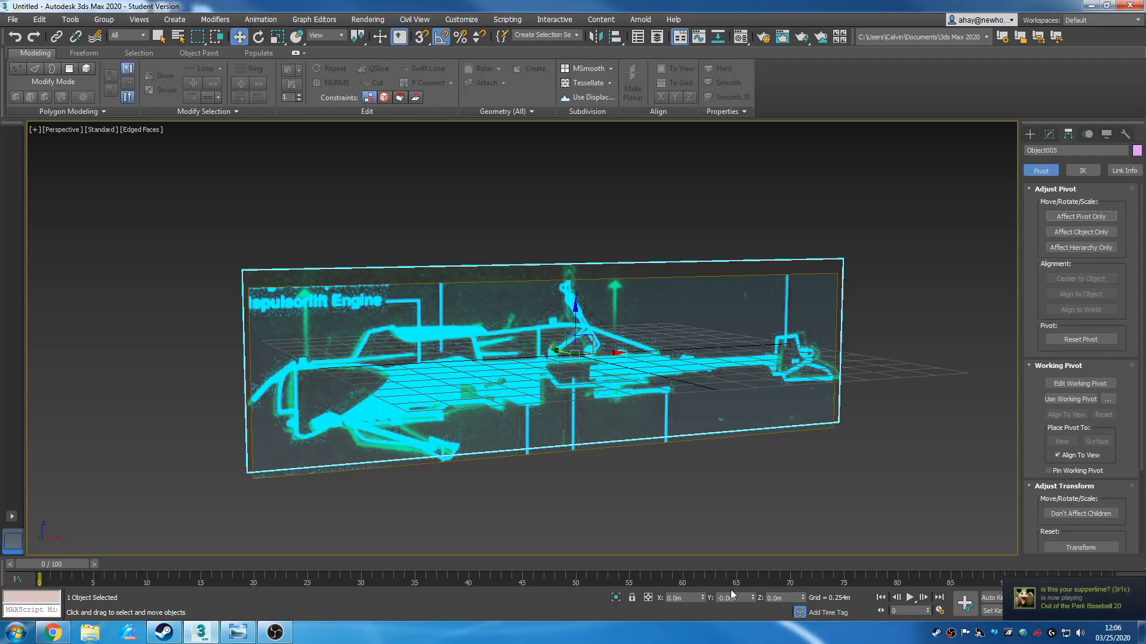
Select the blue side view plane and reset its Z position to 0
left_click(762, 484)
left_click(718, 294)
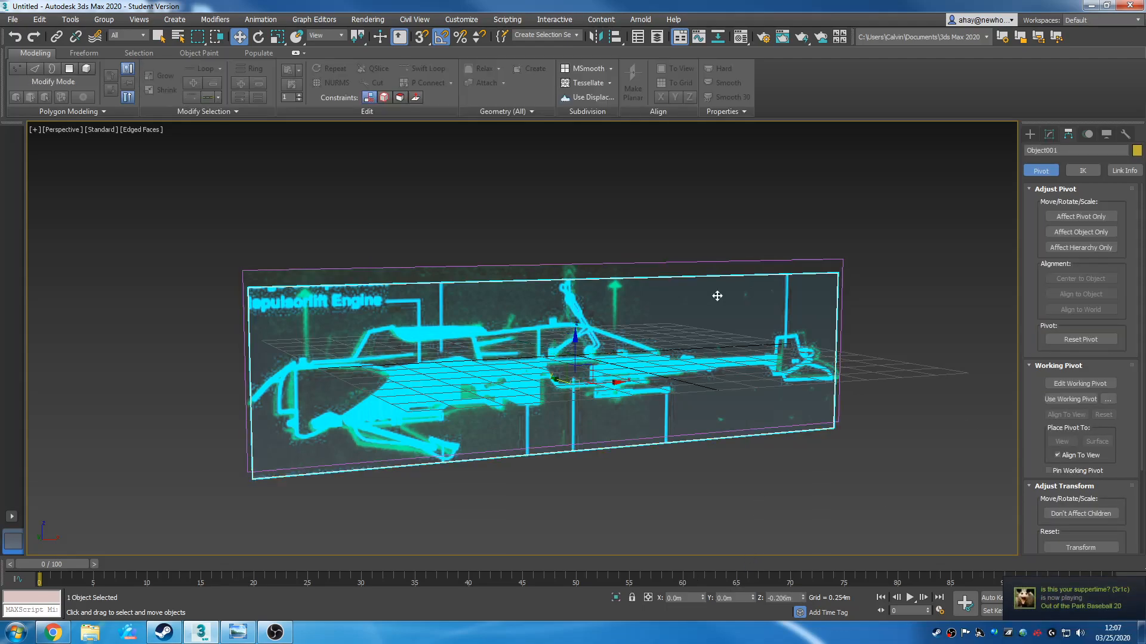
right_click(803, 595)
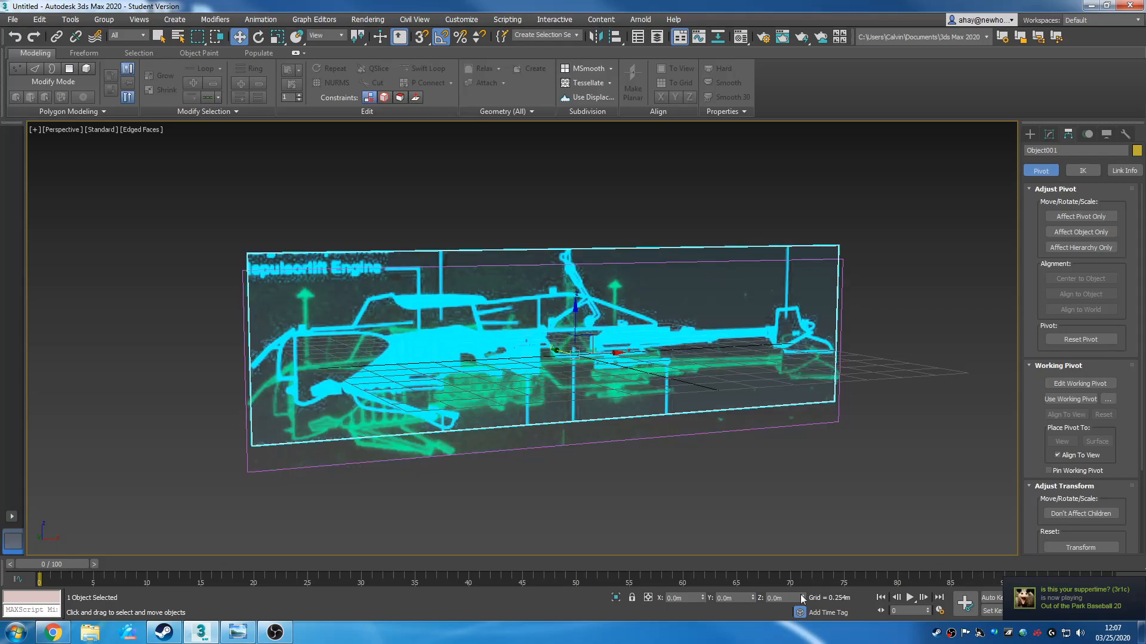
Try moving the blue side view plane down along Z to about -0.106 m, and undo the move
middle_click_drag(864, 506, 817, 500, "alt")
mouse_move(576, 313)
left_mouse_down()
mouse_move(568, 325)
mouse_move(590, 326)
left_mouse_up()
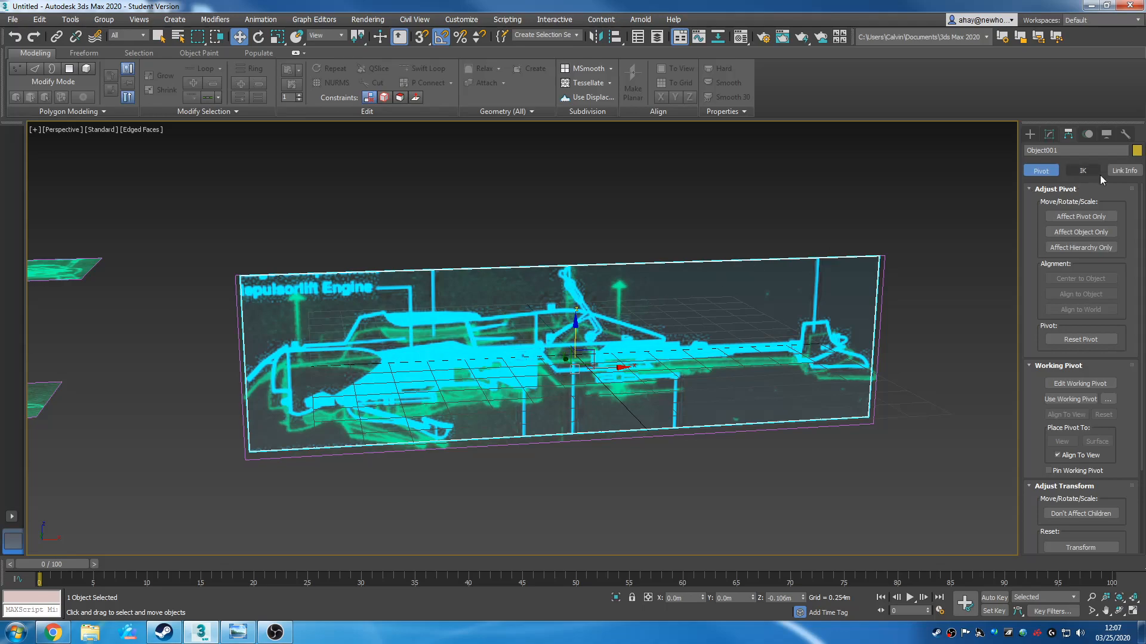
key("ctrl+z")
Center the blue side view plane's pivot to the object and reset its X and Z positions to 0
left_click(1080, 216)
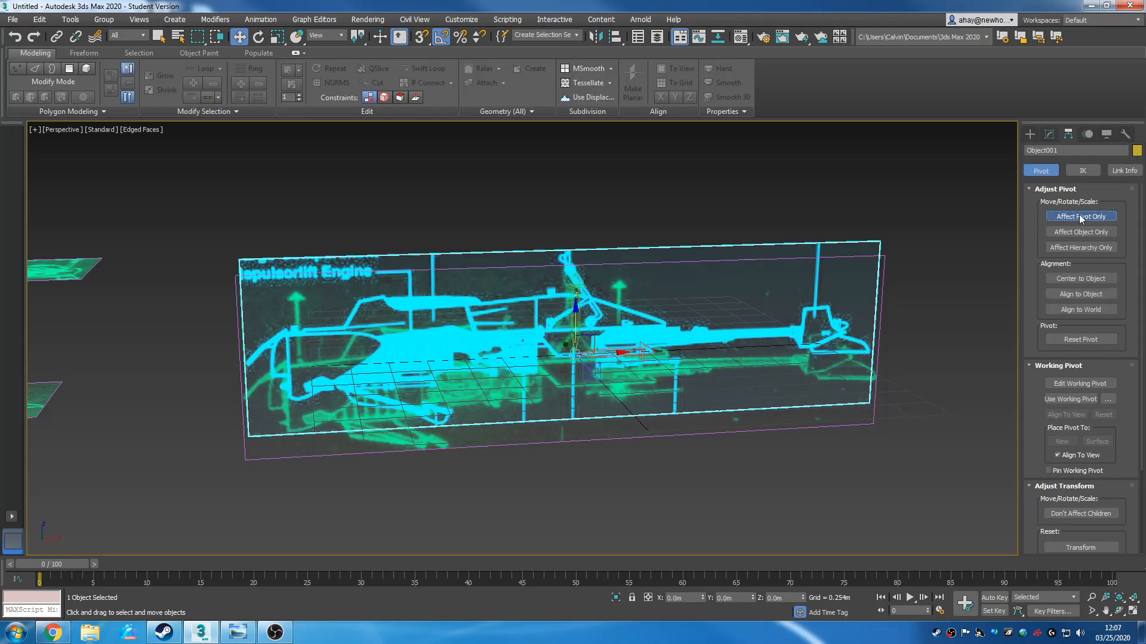
left_click(1093, 279)
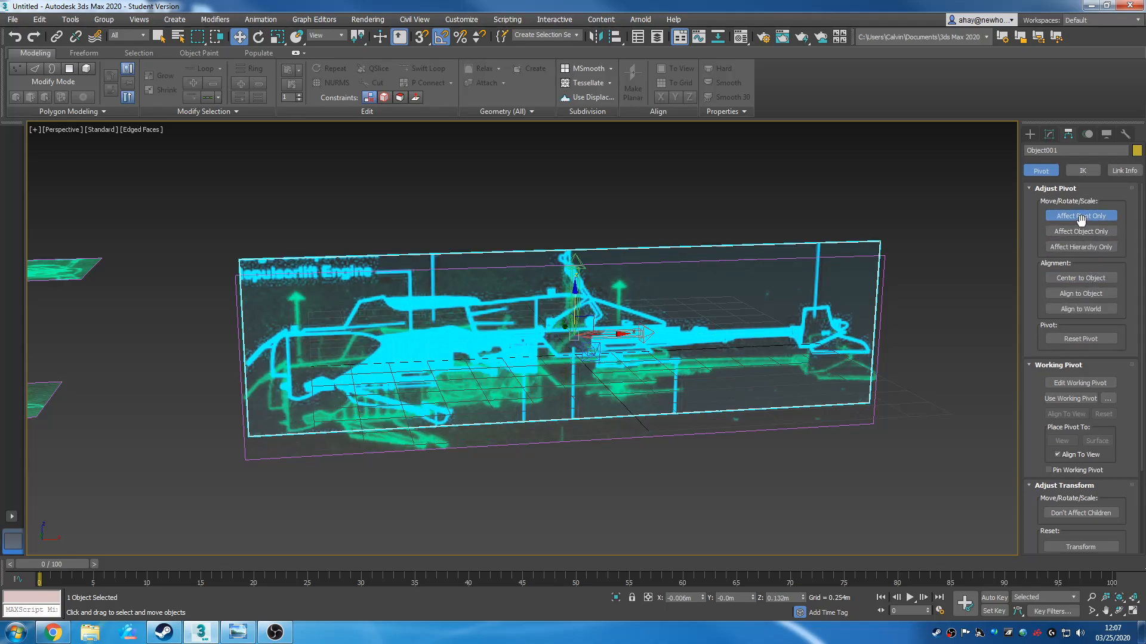
left_click(1080, 216)
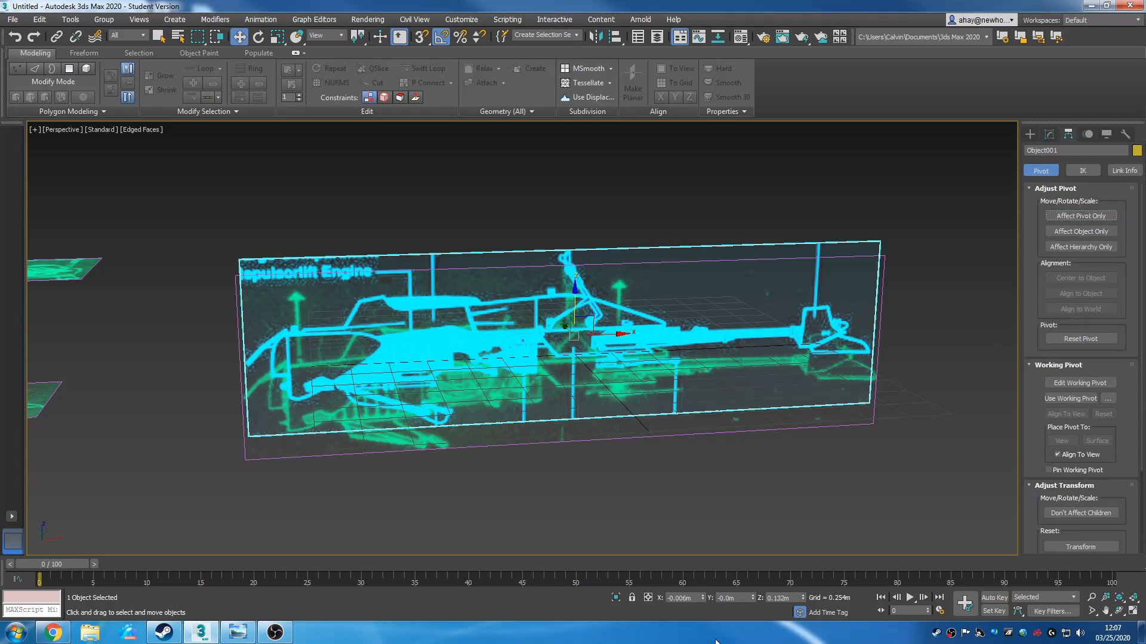
right_click(703, 597)
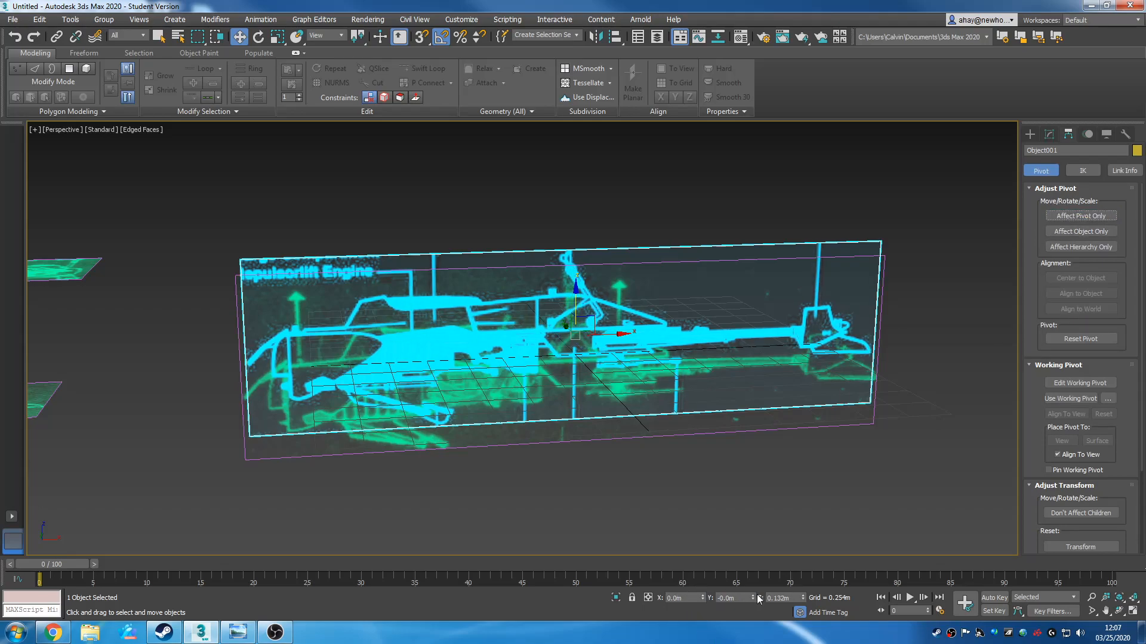
right_click(803, 598)
Raise the green side view piece along Z to about 0.071 m so its drawing overlaps the blue bike
middle_click_drag(831, 389, 696, 463, "alt")
middle_click_drag(624, 456, 628, 483, "alt")
scroll(611, 340, "up", 3)
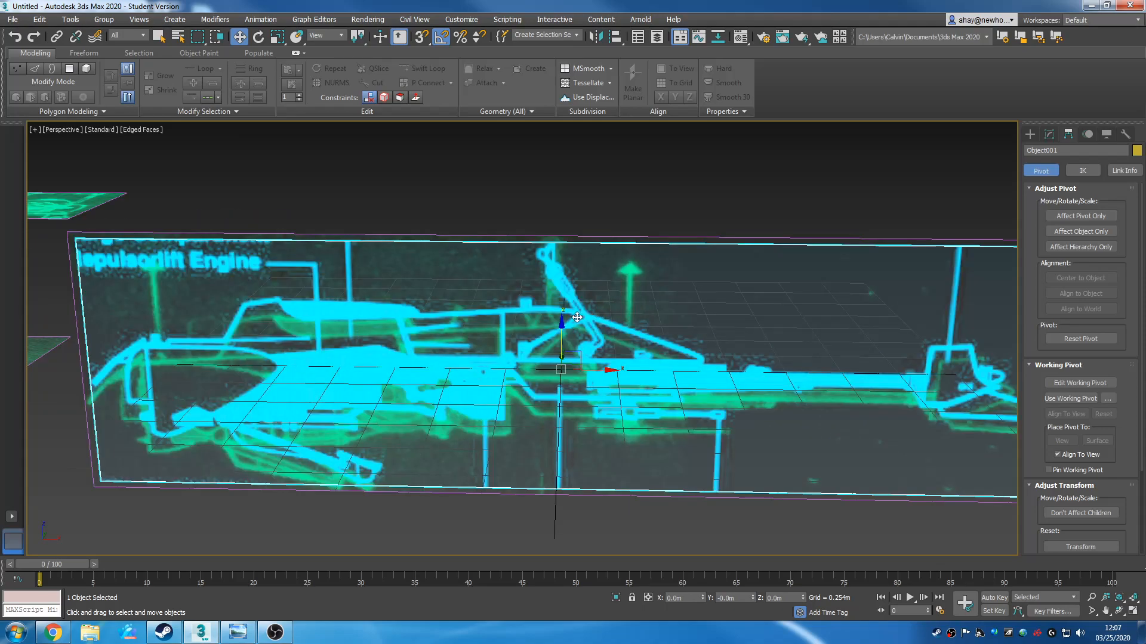
left_click(606, 241)
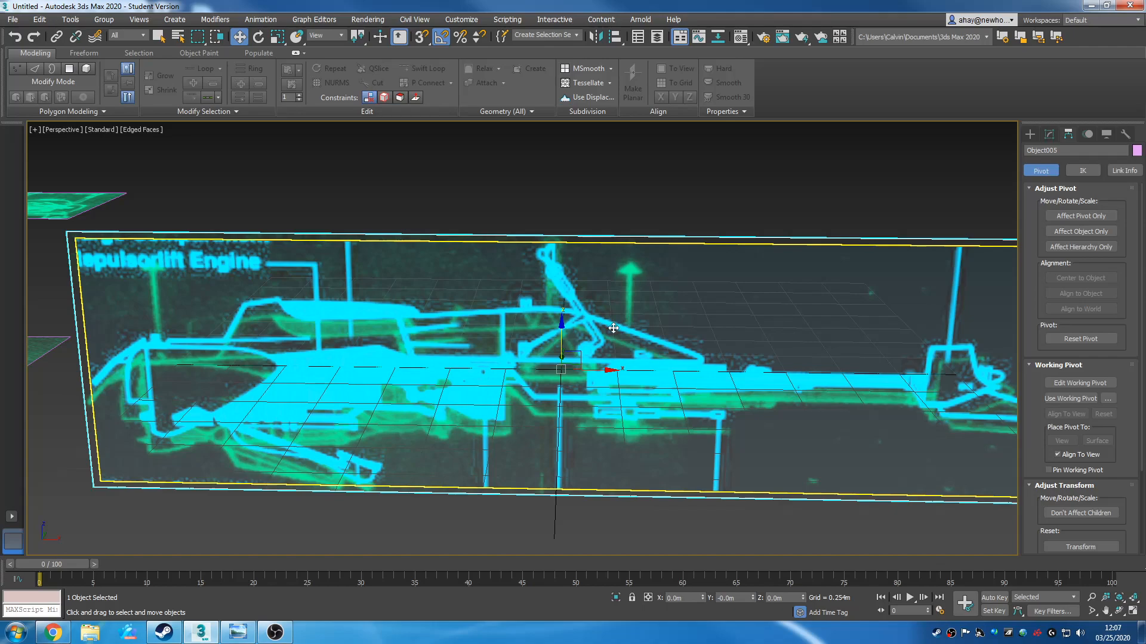
left_click_drag(563, 342, 560, 326)
Try shifting the green side view piece along X to about -0.054 m, and undo the shift
scroll(634, 322, "down", 3)
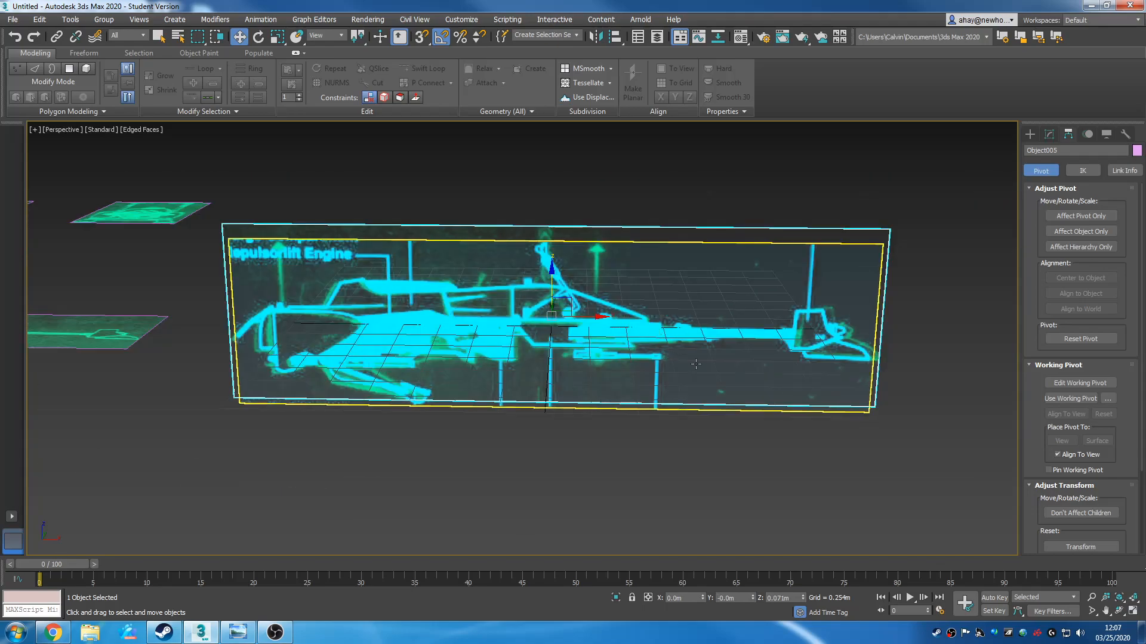
scroll(696, 364, "up", 3)
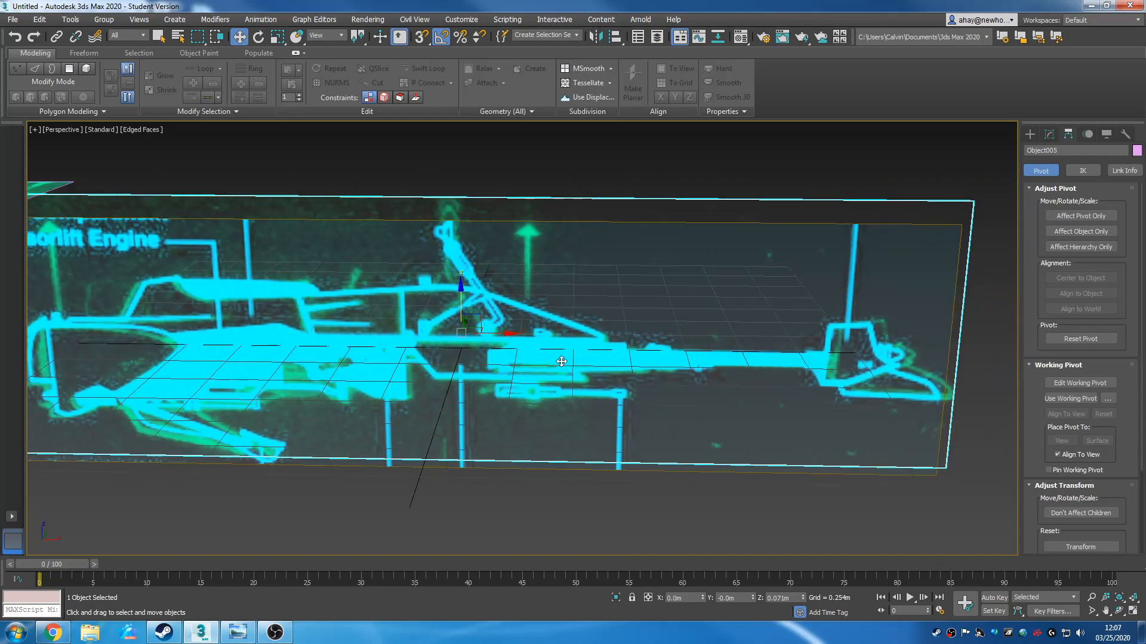
scroll(557, 361, "down", 3)
middle_click_drag(660, 389, 640, 365, "alt")
scroll(652, 369, "up", 2)
scroll(651, 369, "down", 2)
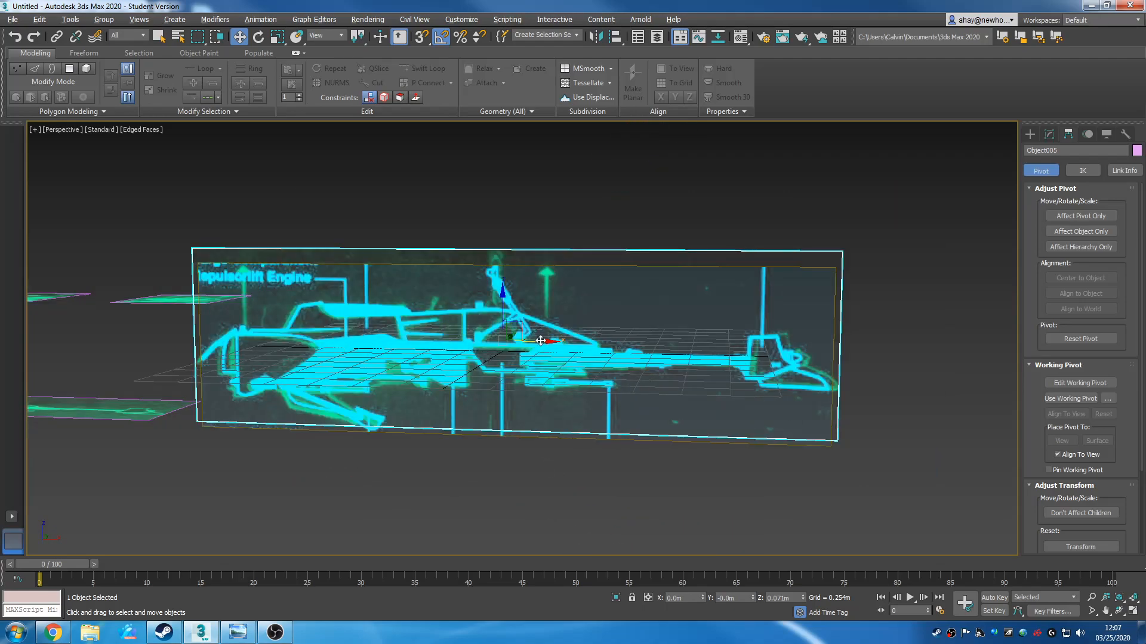
left_click_drag(538, 342, 530, 343)
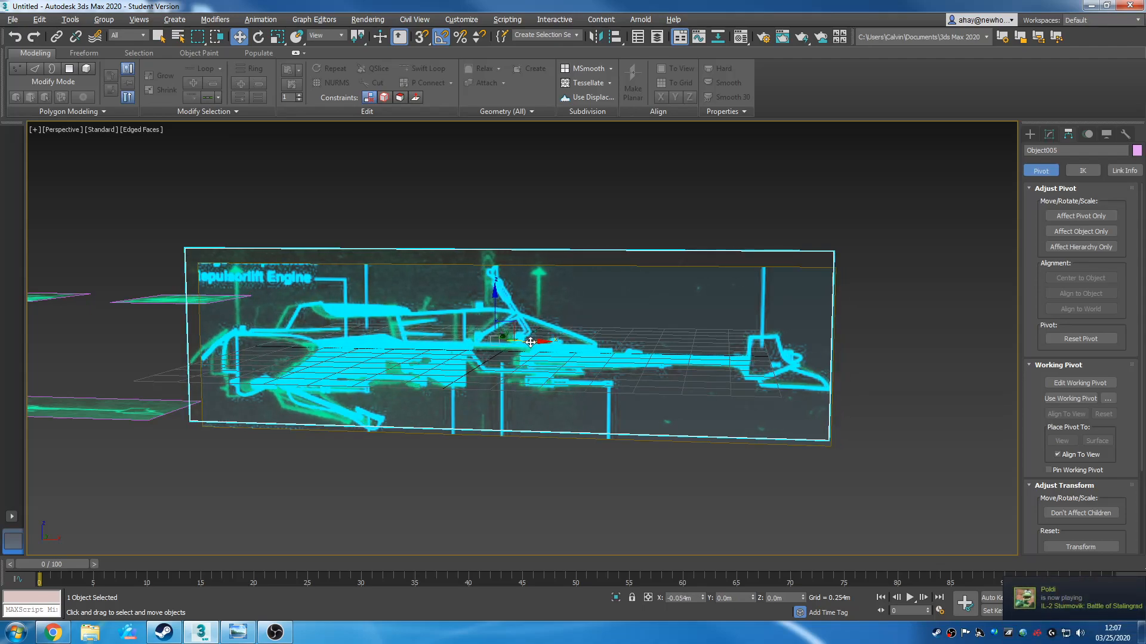
key("ctrl+z")
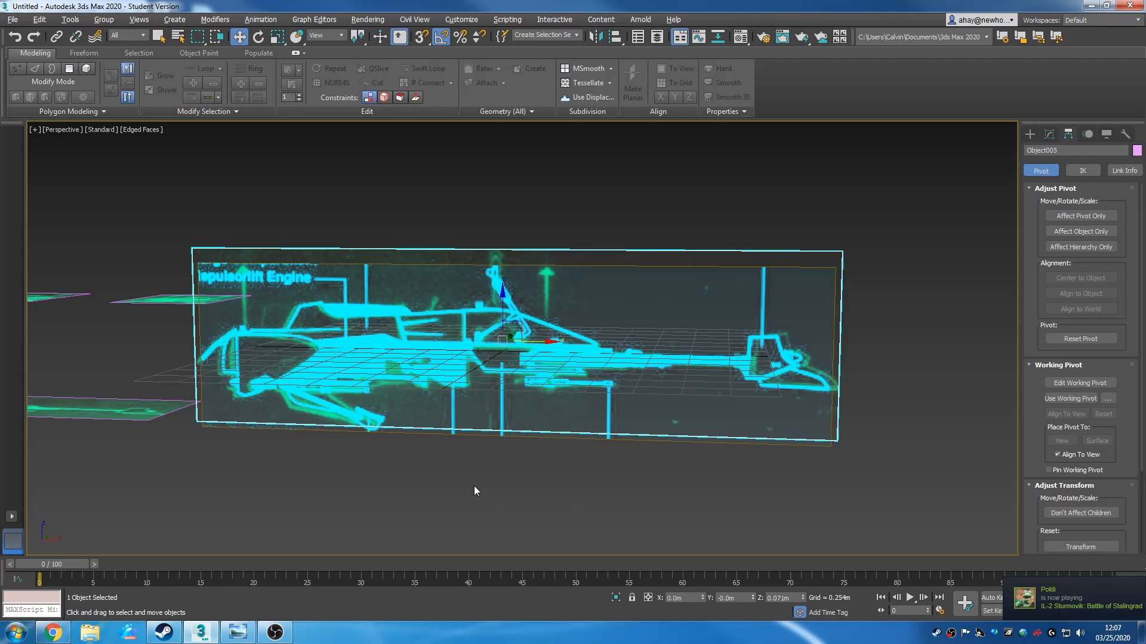
Unhide all hidden blueprint planes in the scene
middle_click_drag(505, 479, 590, 392)
scroll(598, 470, "down", 3)
left_click(598, 470)
scroll(603, 470, "down", 6)
right_click(590, 390)
left_click(635, 338)
middle_click_drag(537, 417, 604, 373)
Delete the leftover long green blueprint piece lying away from the origin
scroll(478, 409, "up", 2)
scroll(388, 364, "up", 4)
left_click(292, 426)
middle_click_drag(292, 426, 500, 332)
left_click(358, 430)
key("Delete")
Select the square green end view piece nearest the side views and set its X rotation to 90 degrees
middle_click_drag(450, 353, 450, 485)
scroll(476, 378, "down", 5)
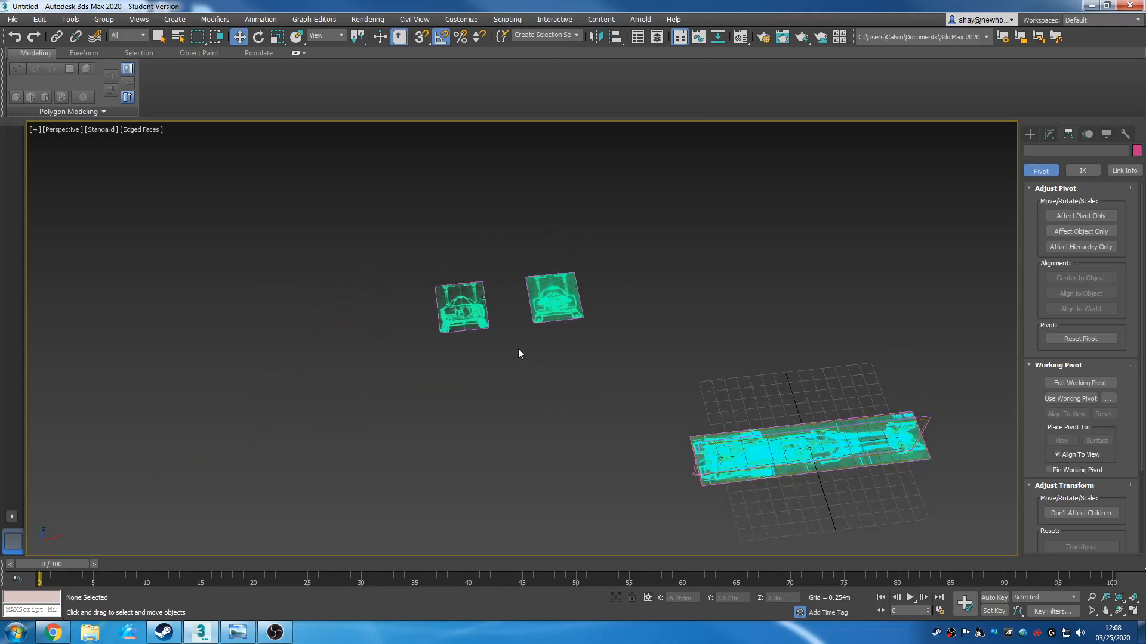
scroll(467, 280, "up", 8)
middle_click_drag(633, 402, 559, 421)
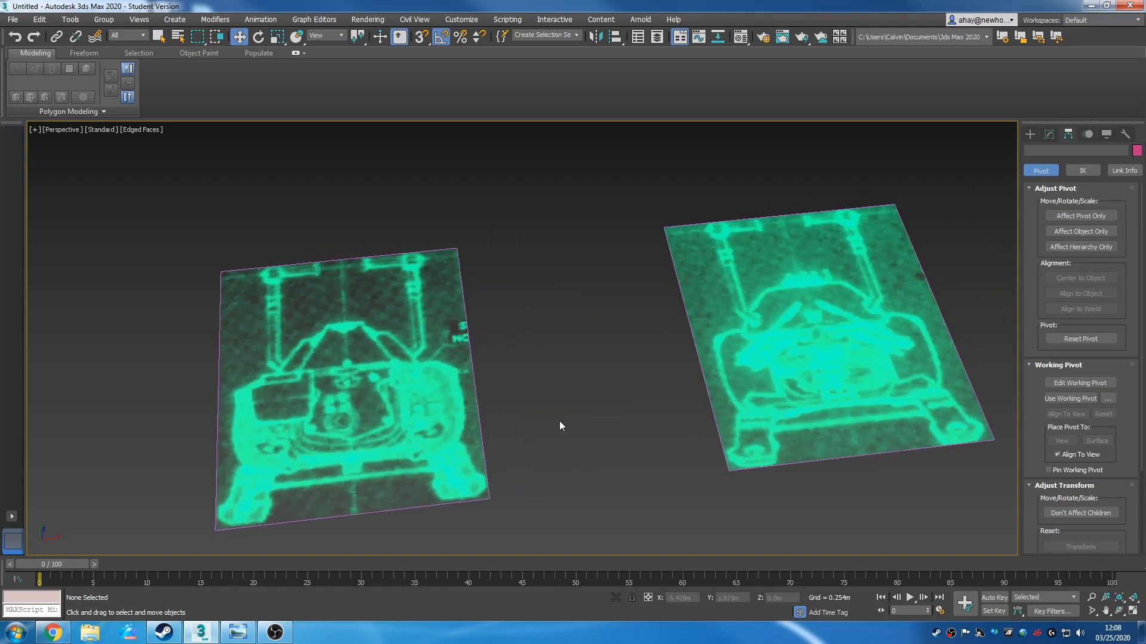
left_click(733, 359)
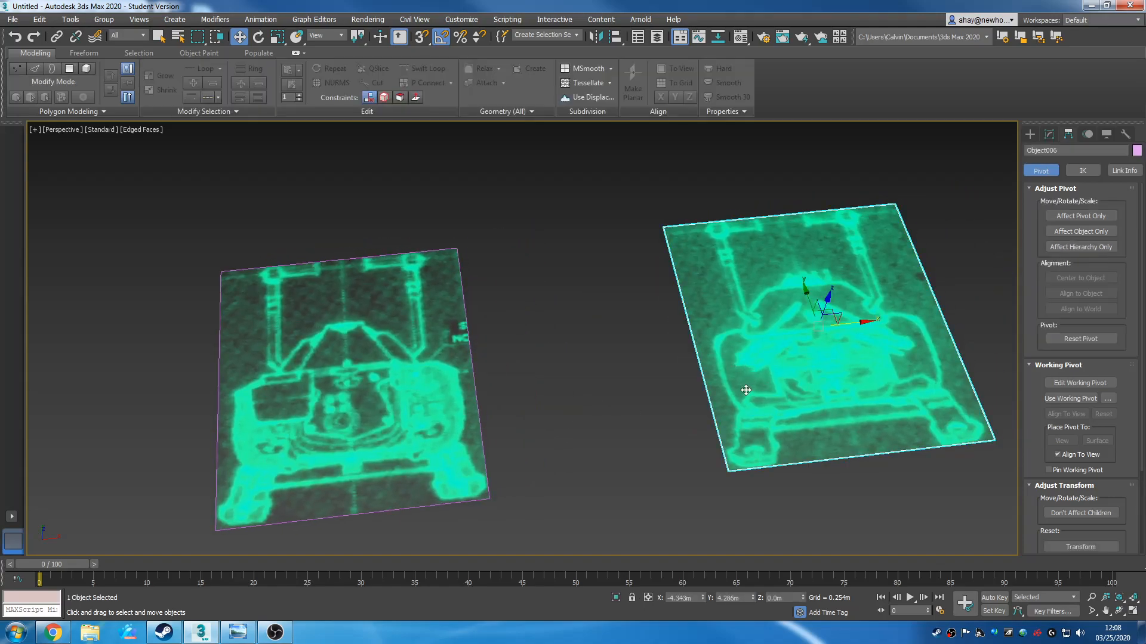
scroll(722, 472, "down", 5)
middle_click_drag(723, 481, 560, 346)
scroll(618, 308, "up", 6)
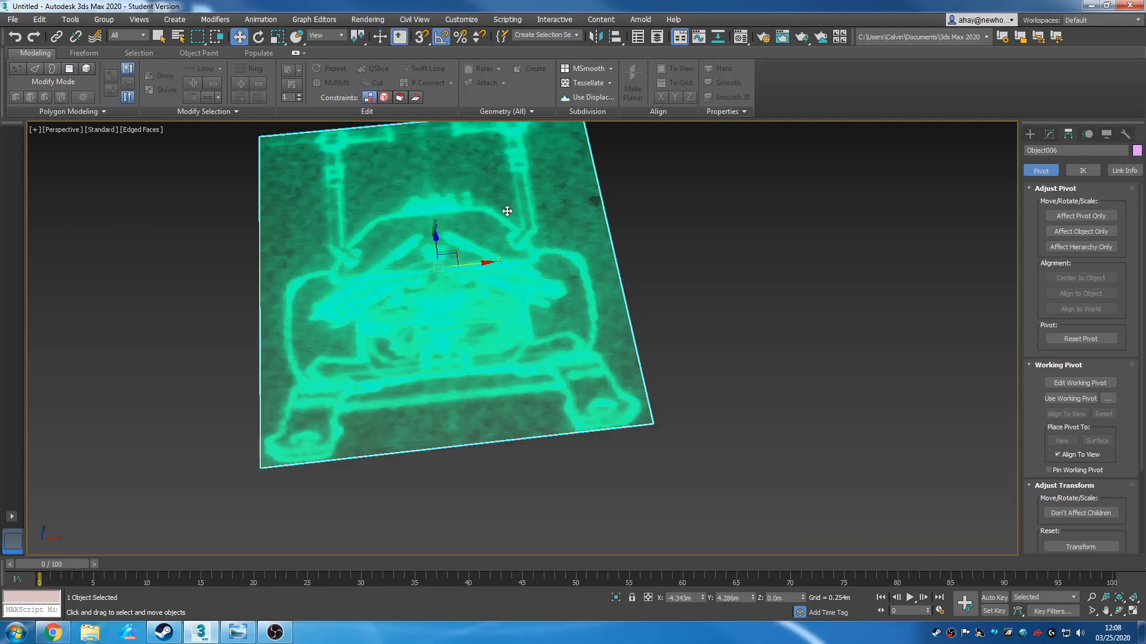
scroll(616, 237, "down", 6)
scroll(686, 365, "down", 3)
middle_click_drag(686, 366, 682, 339, "alt")
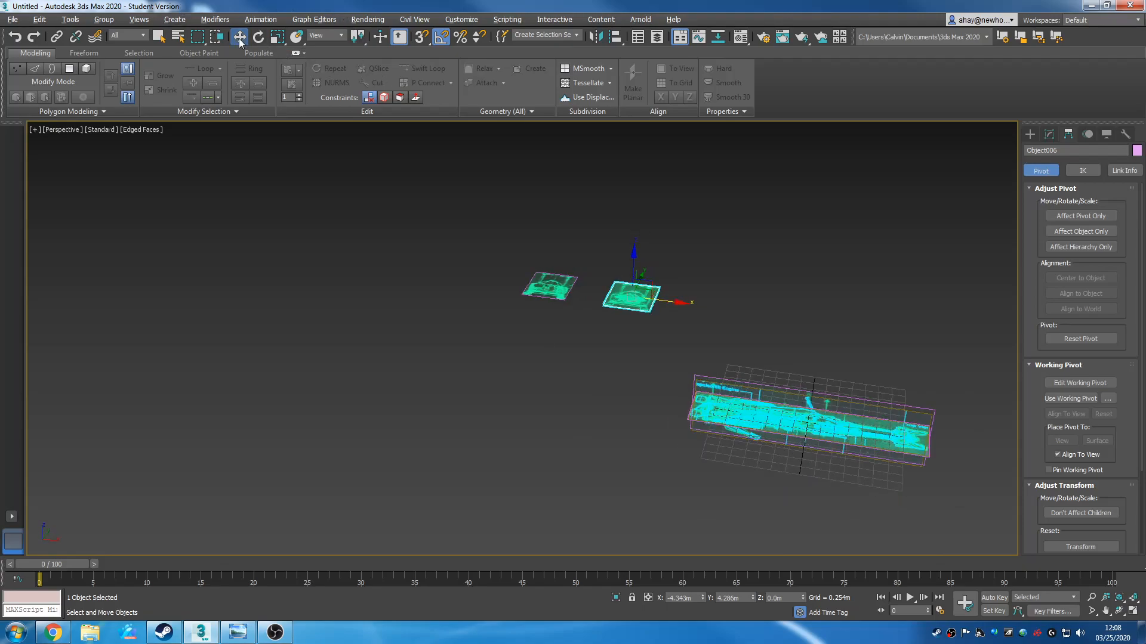
left_click(261, 38)
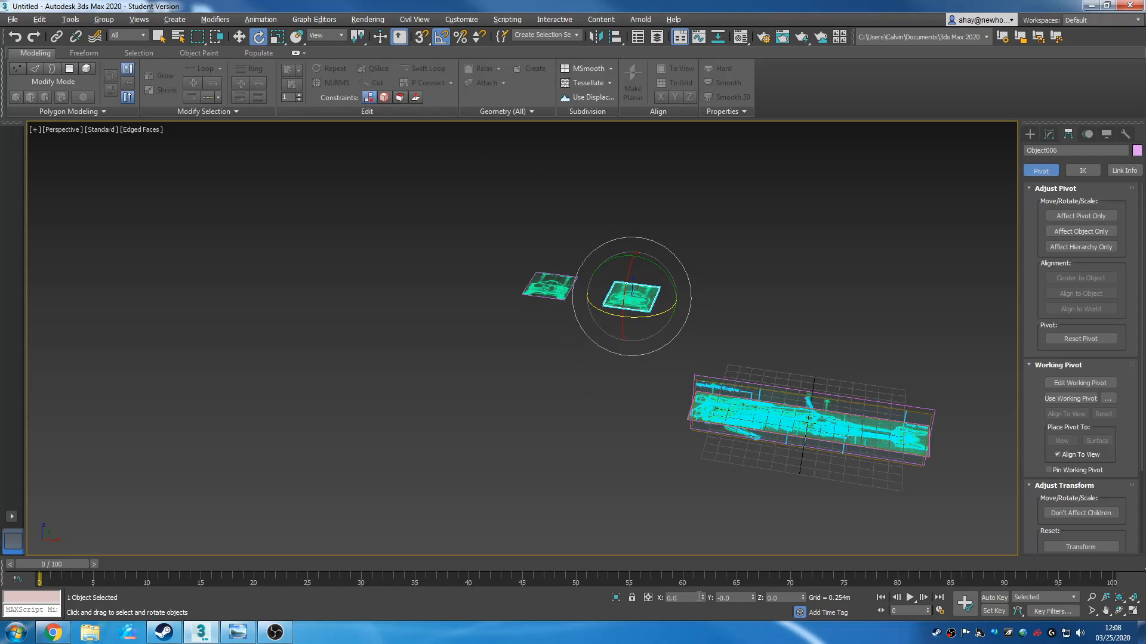
double_click(685, 593)
type("90")
key("Return")
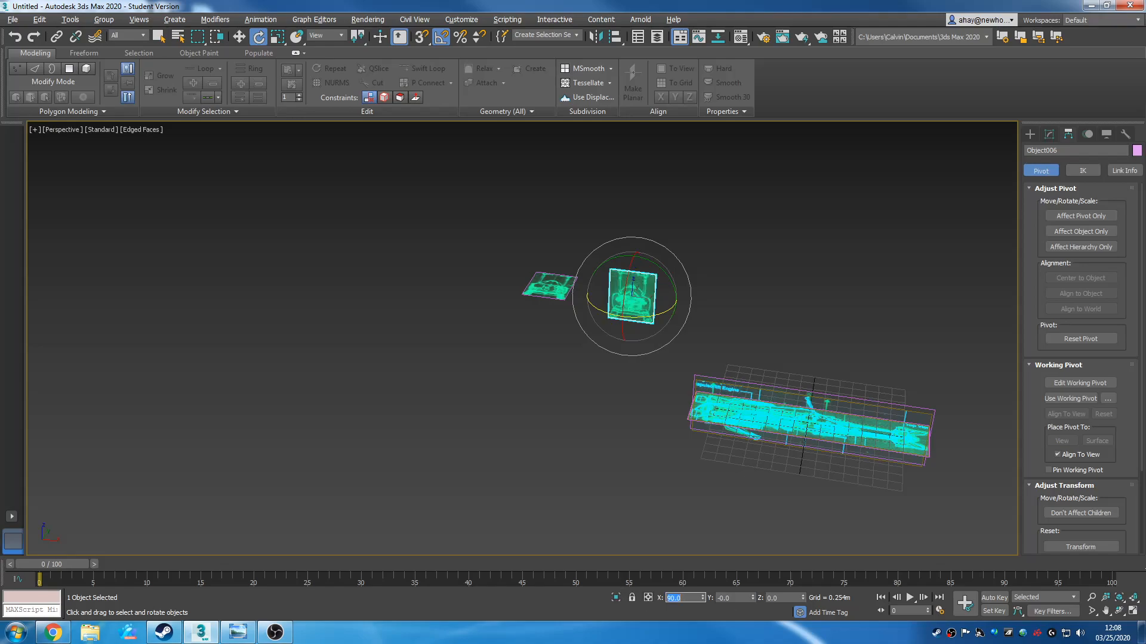
Try setting the upright green end view's Y rotation to 90 degrees, and undo it
key("Tab")
type("90")
key("Return")
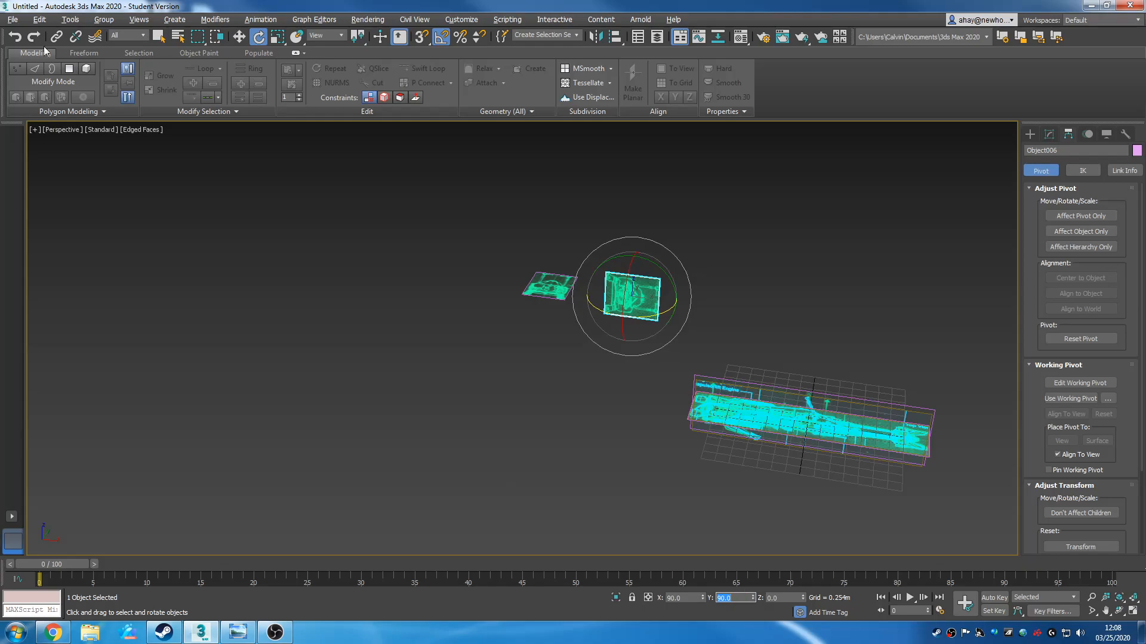
left_click(14, 37)
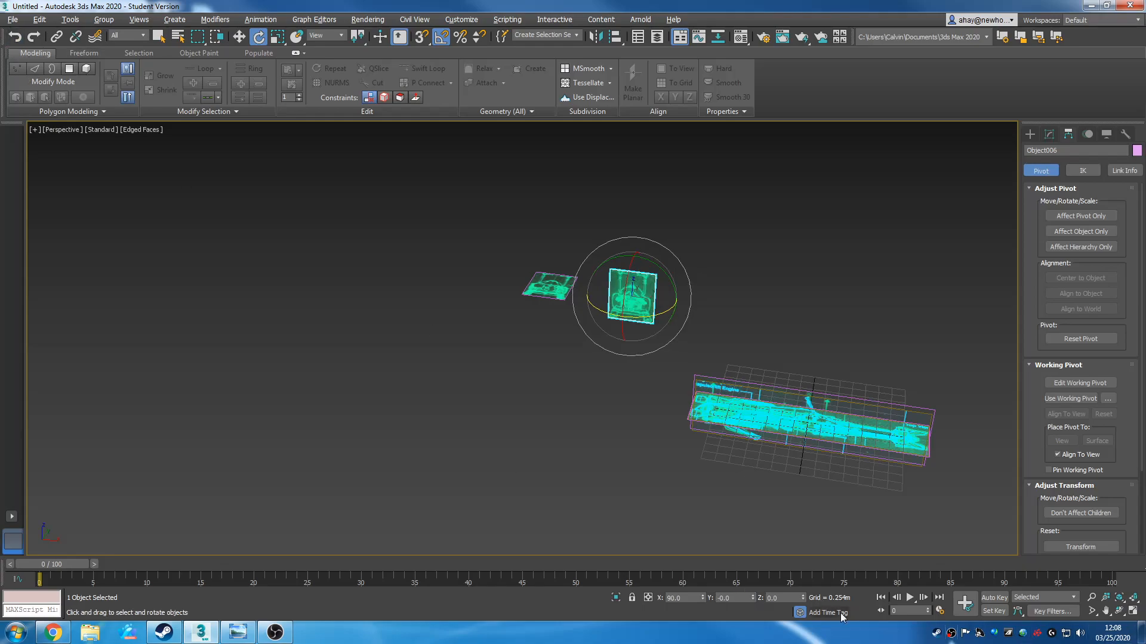
Set the upright green end view's Z rotation to 90 degrees so it stands across the bike's length
left_click(780, 598)
type("90")
key("Return")
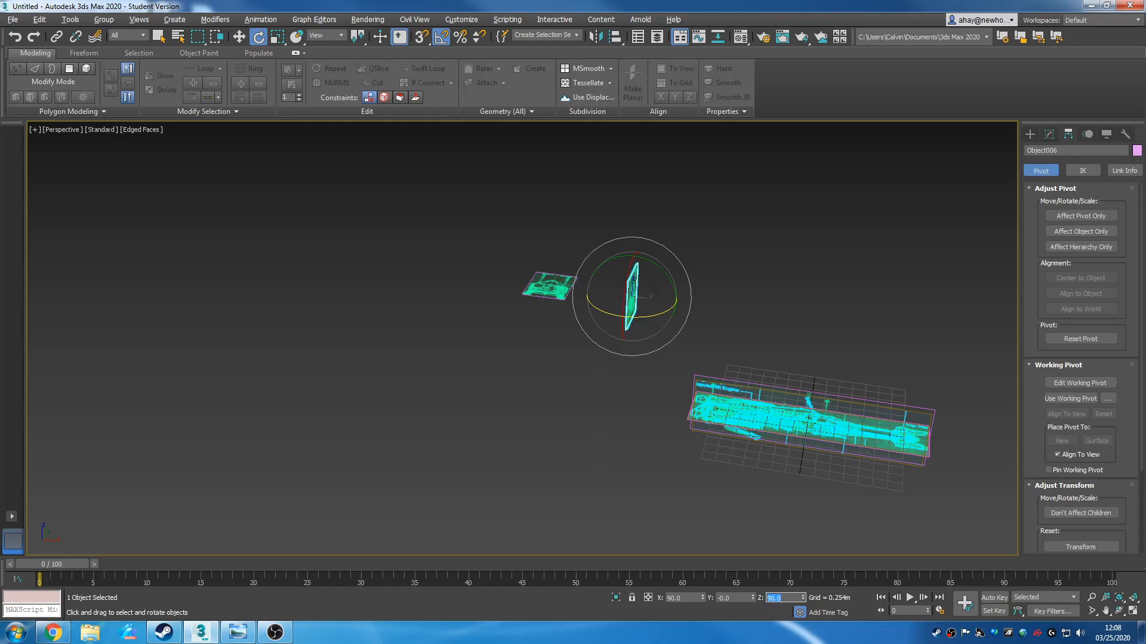
Move the upright green end view over to the bike planes and reset its X and Y positions to 0
middle_click_drag(512, 464, 334, 473)
key("w")
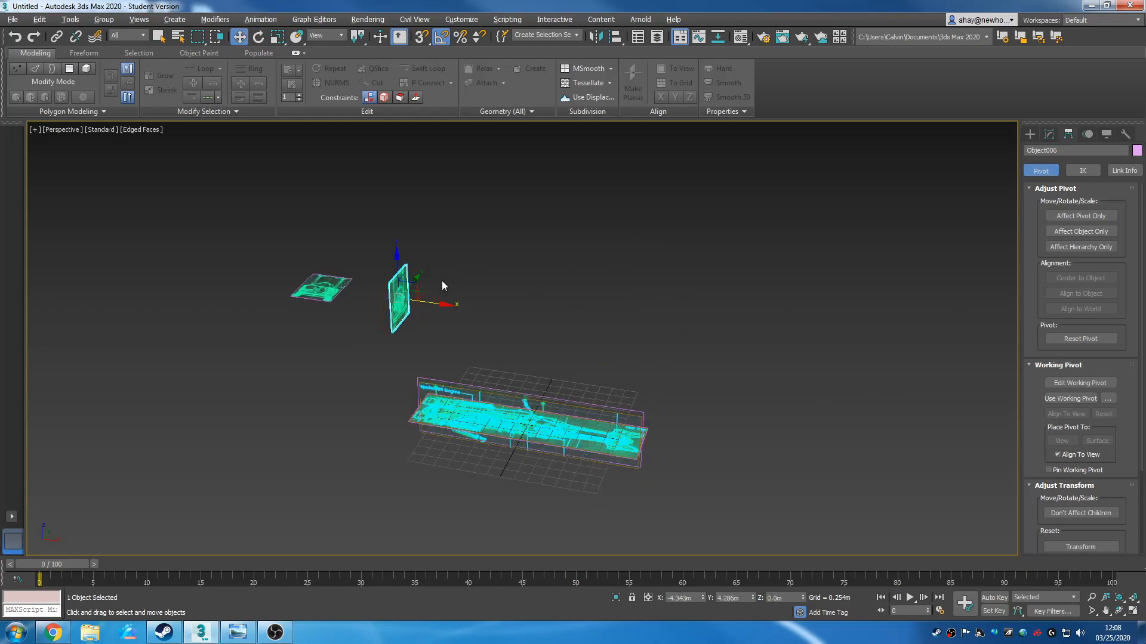
left_click_drag(421, 298, 657, 427)
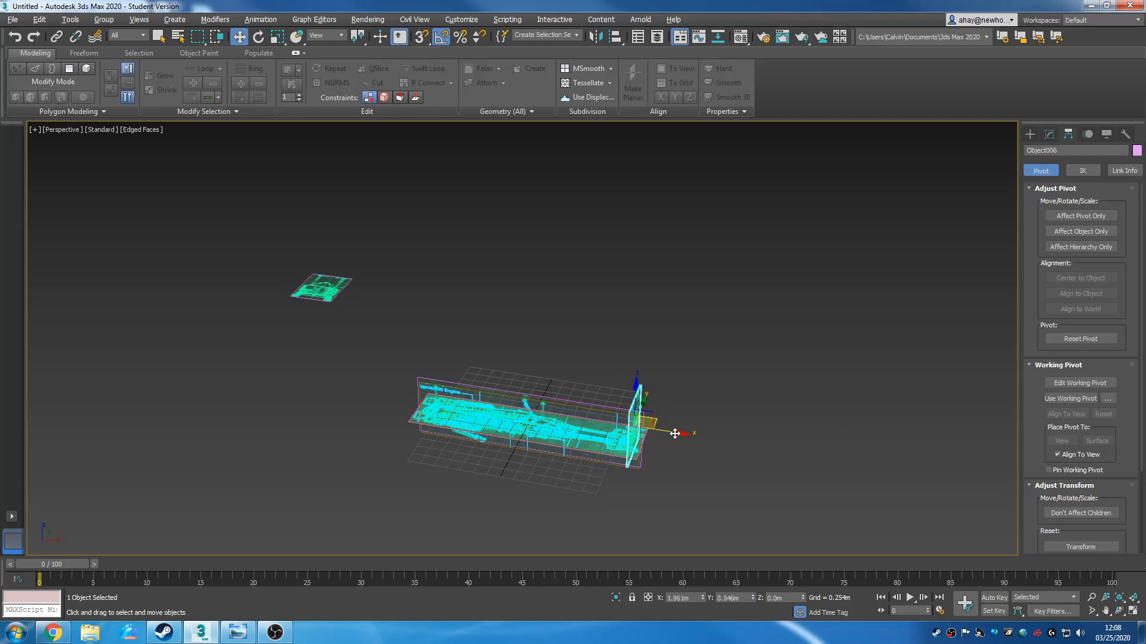
middle_click_drag(657, 428, 659, 472, "alt")
middle_click_drag(829, 367, 679, 435, "alt")
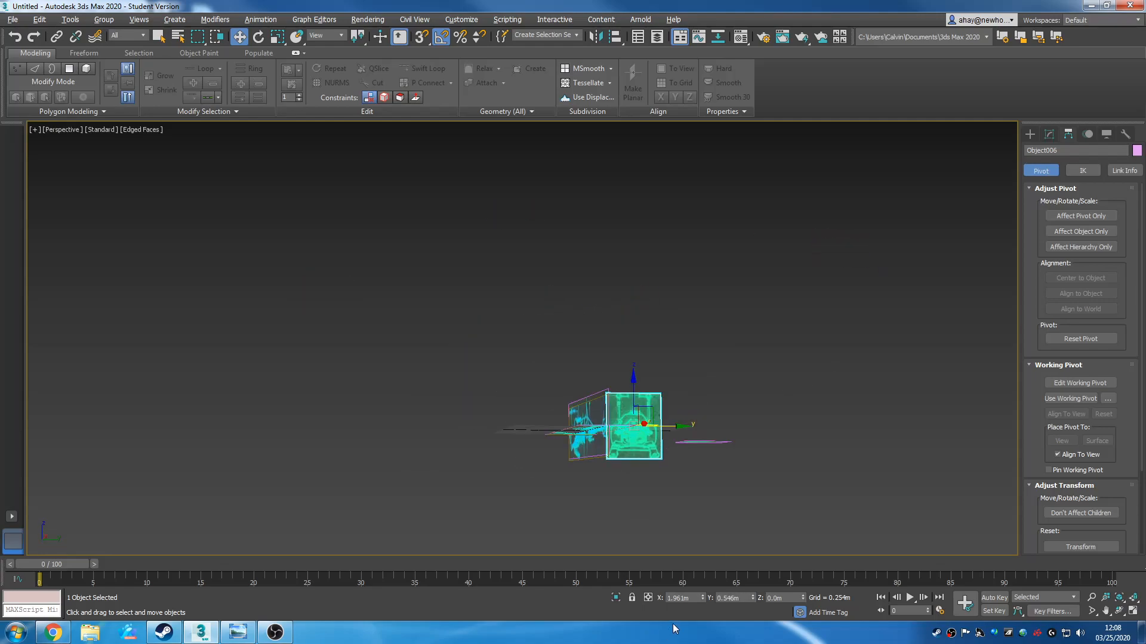
right_click(703, 597)
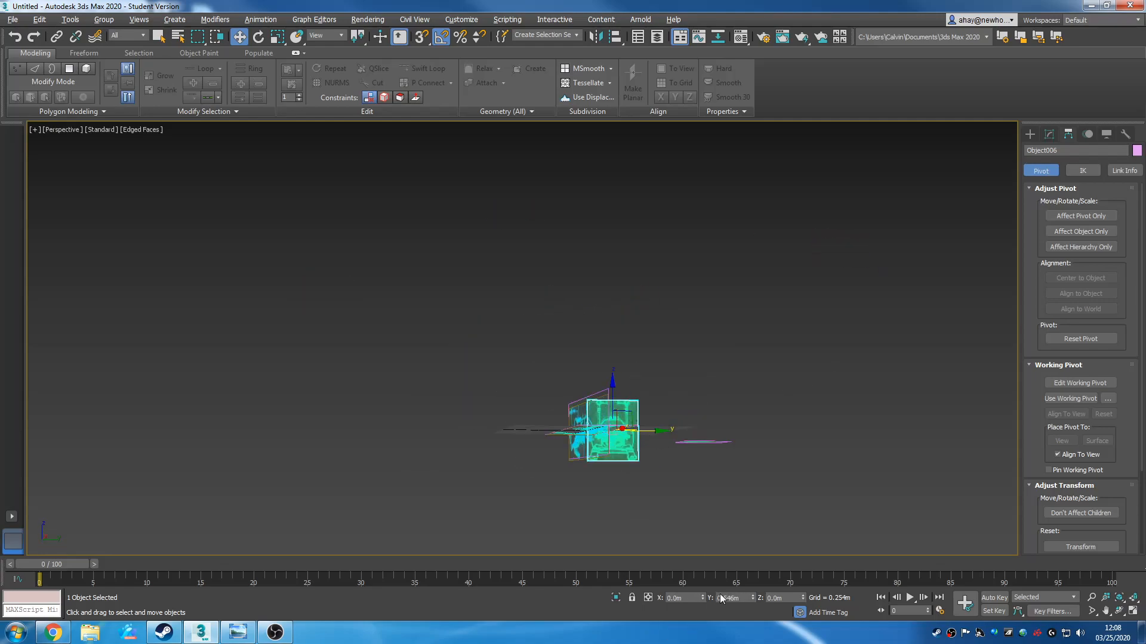
right_click(752, 598)
Examine from several angles how the upright green end view lines up with the side and top view drawings
middle_click_drag(690, 421, 577, 389, "alt")
scroll(637, 444, "up", 5)
scroll(594, 397, "up", 3)
scroll(589, 501, "up", 3)
middle_click_drag(589, 501, 476, 514, "alt")
middle_click_drag(433, 471, 625, 285, "alt")
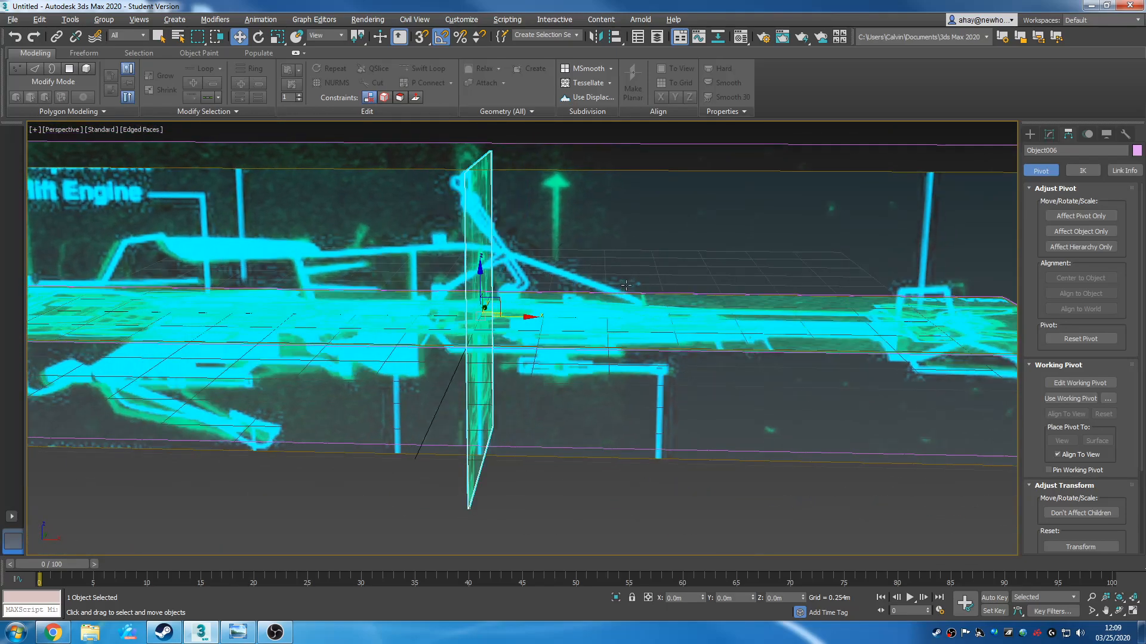
middle_click_drag(483, 279, 494, 372, "alt")
scroll(562, 372, "down", 4)
Select the remaining square green end view piece lying away from the origin and delete it
left_click(343, 283)
scroll(321, 307, "up", 2)
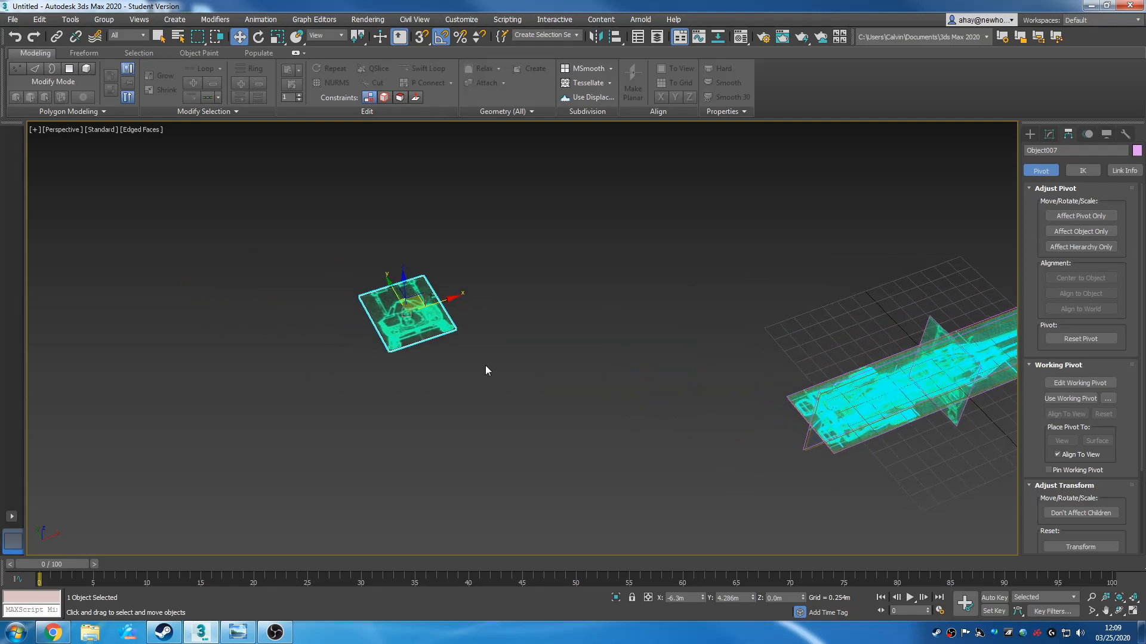
scroll(423, 323, "up", 5)
scroll(423, 323, "down", 5)
middle_click_drag(567, 367, 385, 360)
key("Delete")
Freeze all six speeder bike blueprint planes through their object properties, with Show Frozen in Gray turned off
scroll(668, 400, "down", 2)
middle_click_drag(674, 406, 411, 348)
scroll(411, 348, "down", 2)
middle_click_drag(681, 399, 591, 425, "alt")
scroll(489, 373, "up", 3)
scroll(470, 416, "up", 2)
scroll(470, 416, "down", 4)
scroll(531, 470, "up", 2)
left_click_drag(367, 243, 367, 245)
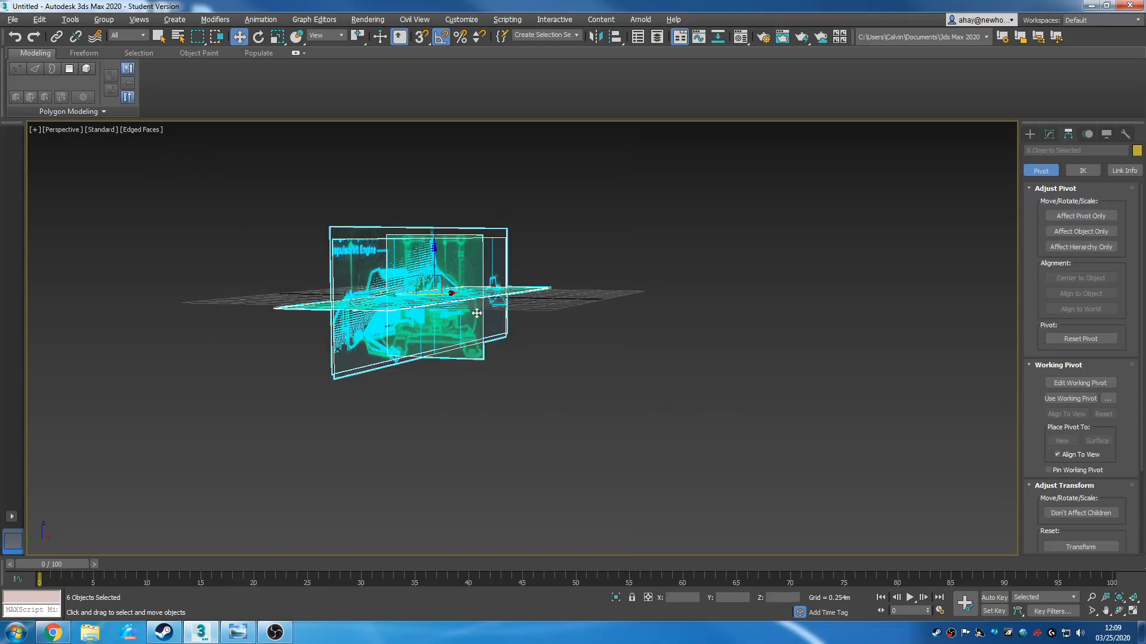
right_click(444, 292)
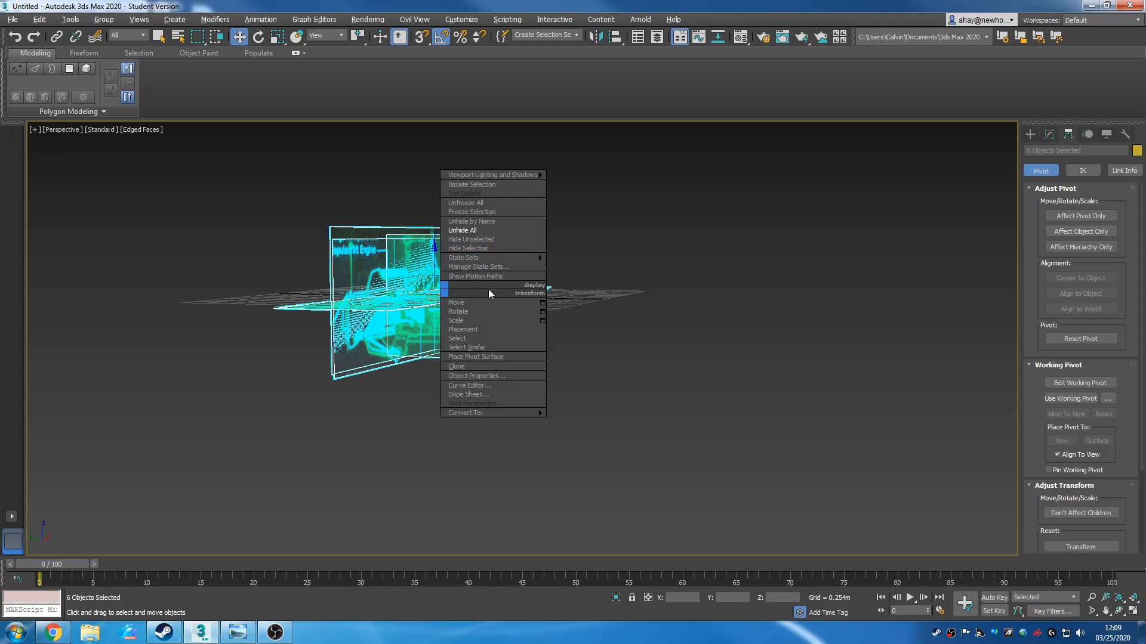
left_click(482, 375)
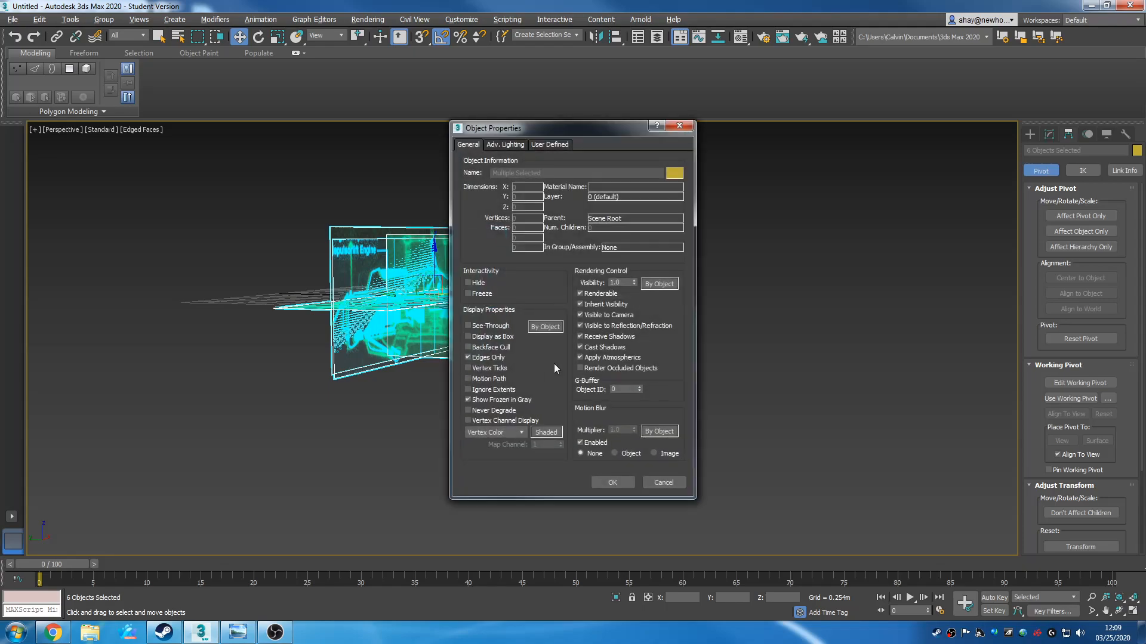
left_click(472, 294)
left_click(469, 400)
left_click(612, 482)
Examine the frozen blueprint planes from several angles and test whether they can still be selected
middle_click_drag(440, 284, 575, 321, "alt")
left_click_drag(607, 478, 314, 145)
middle_click_drag(428, 324, 364, 360, "alt")
left_click_drag(434, 287, 314, 186)
middle_click_drag(460, 305, 552, 220)
left_click(515, 329)
scroll(552, 220, "down", 5)
middle_click_drag(577, 382, 682, 351, "alt")
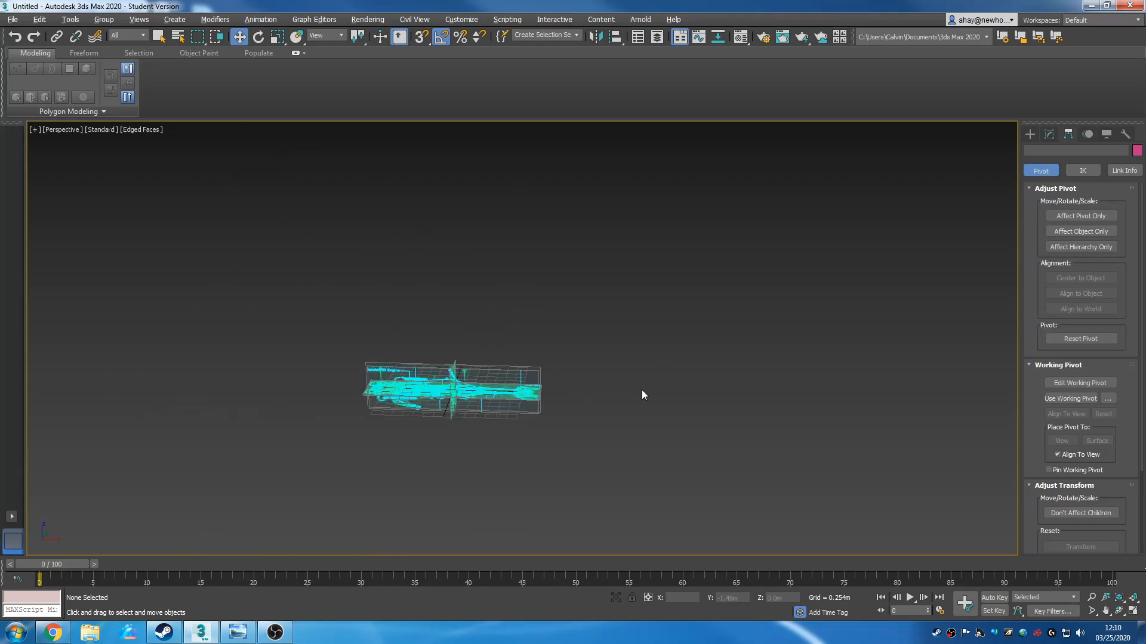
middle_click_drag(348, 336, 629, 416)
left_click_drag(376, 285, 719, 415)
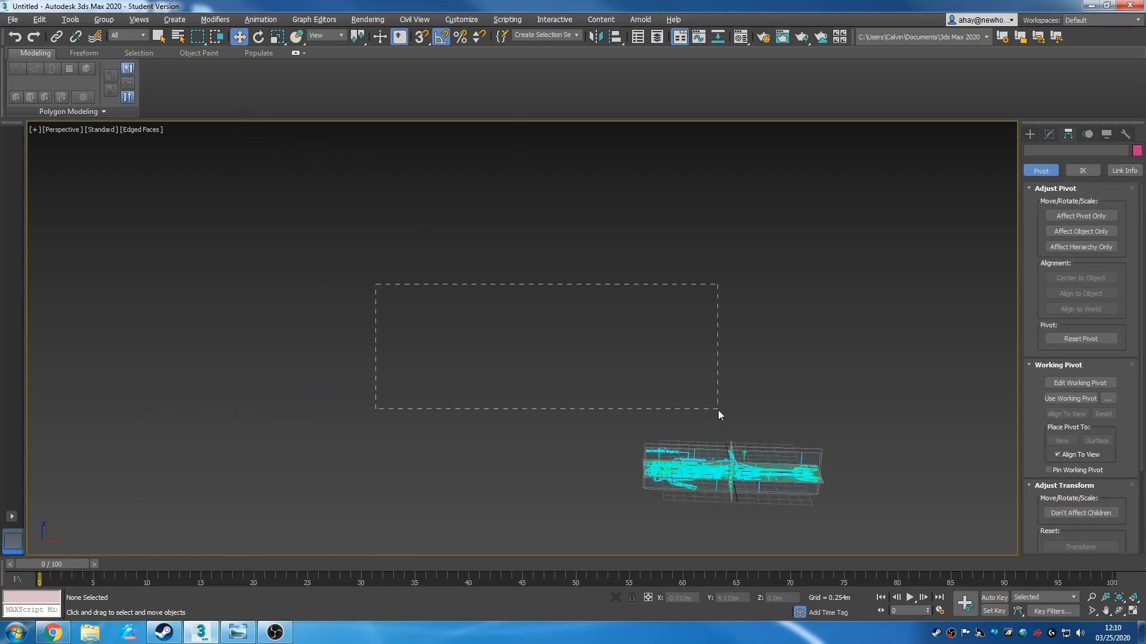
middle_click_drag(735, 416, 618, 435, "alt")
left_click_drag(690, 420, 693, 417)
middle_click_drag(725, 373, 811, 322, "alt")
middle_click_drag(627, 446, 657, 264)
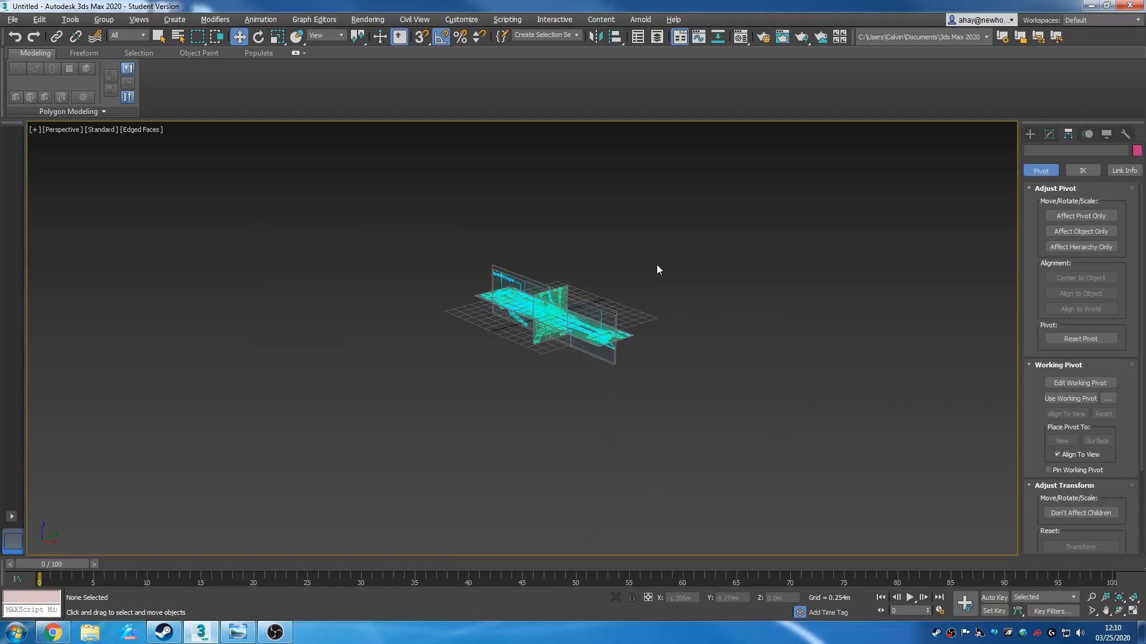
scroll(549, 304, "up", 6)
scroll(552, 322, "down", 5)
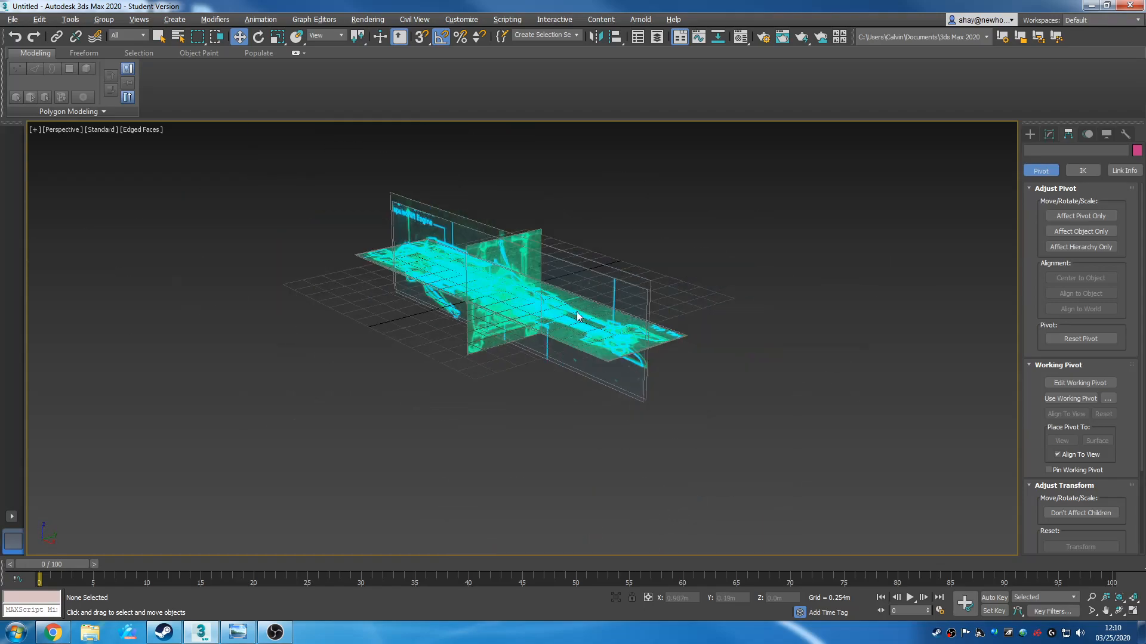
middle_click_drag(679, 297, 670, 362)
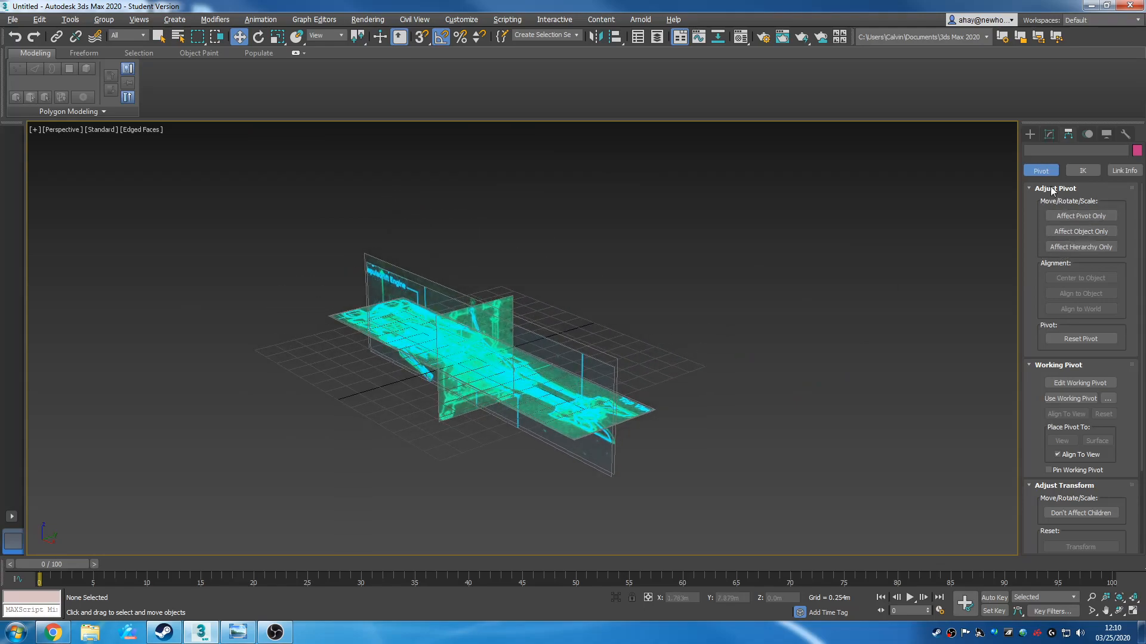
Bring up the standard primitive creation options and unfreeze all blueprint planes
left_click(1029, 133)
middle_click_drag(712, 478, 739, 468)
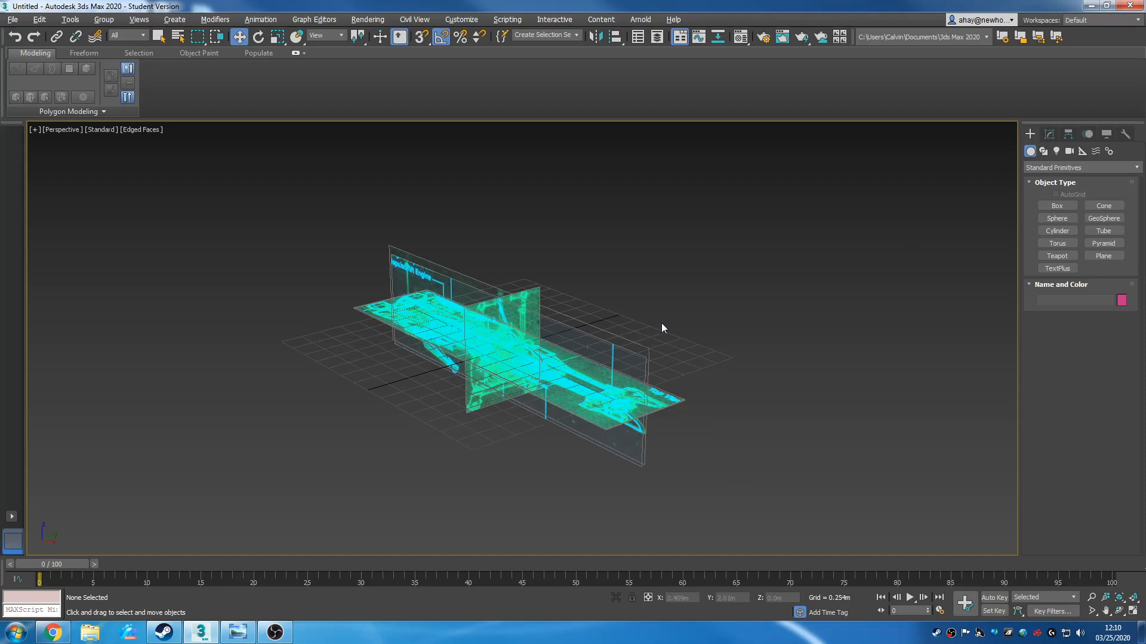
right_click(457, 320)
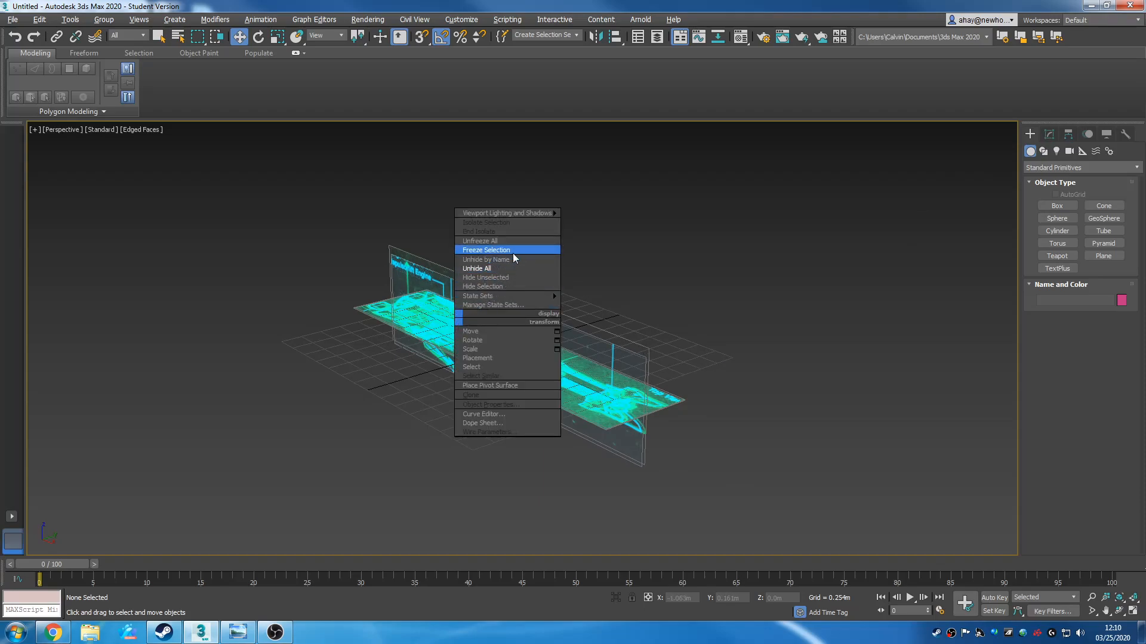
left_click(523, 242)
Try moving the green top view about 1.9 m along Y away from the other planes, and undo the move
left_click(518, 358)
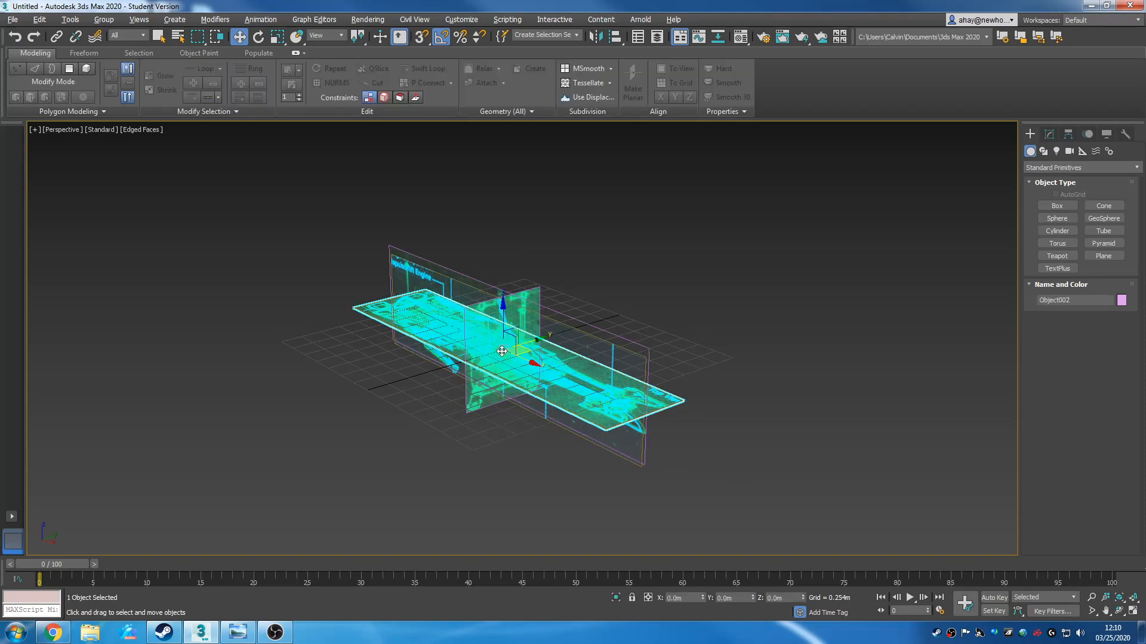
left_click_drag(502, 351, 658, 287)
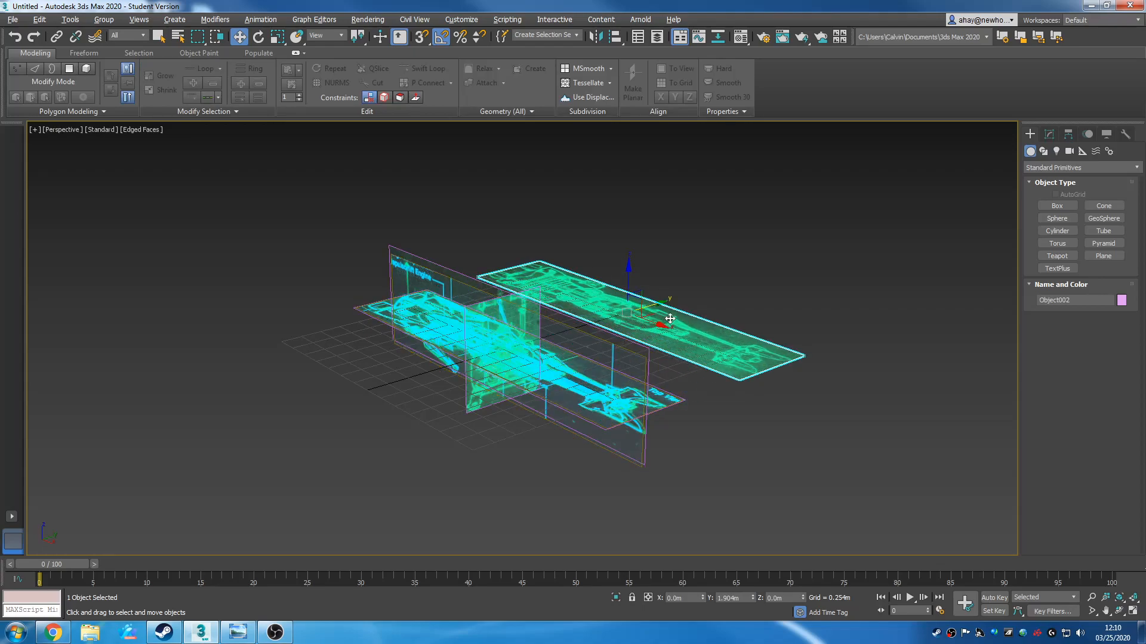
key("ctrl+z")
Try hiding the overlapping top view planes together with the green end view, and undo the hiding
middle_click_drag(670, 319, 576, 299, "alt")
left_click_drag(455, 426, 471, 445)
middle_click_drag(470, 445, 627, 346, "alt")
right_click(628, 344)
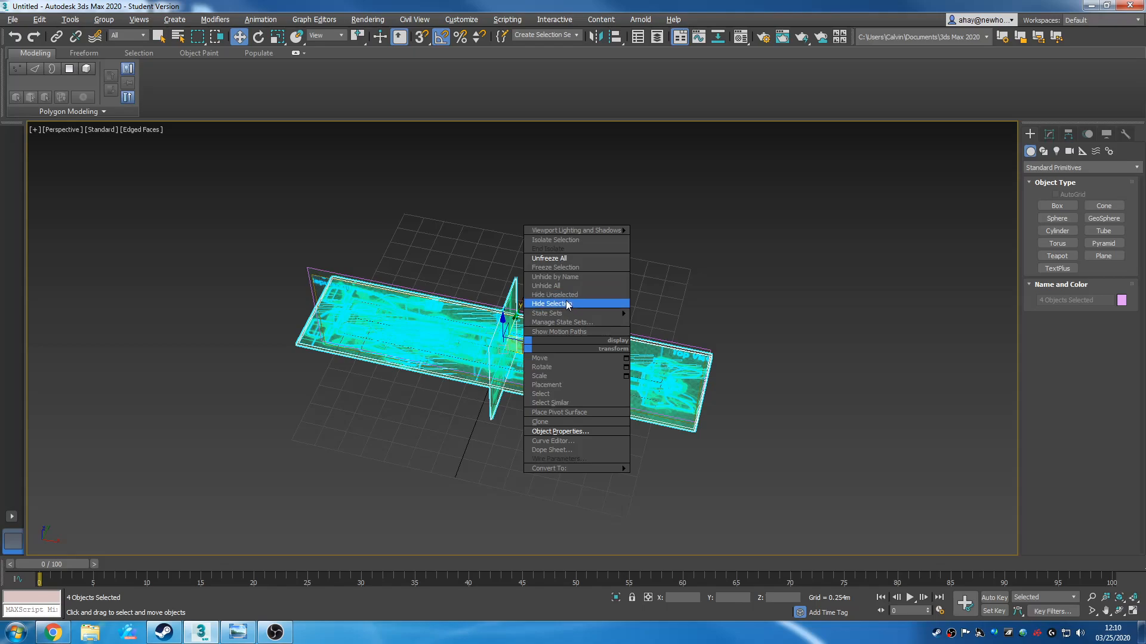
left_click(561, 306)
middle_click_drag(681, 379, 553, 346, "alt")
key("ctrl+z")
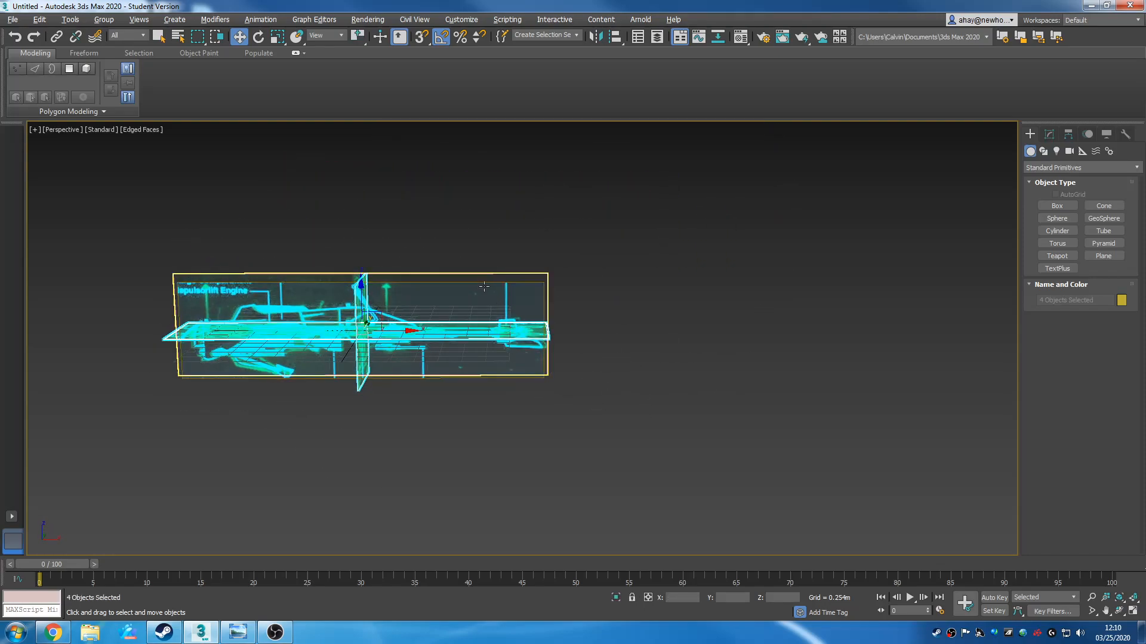
Select the green side view with the overlapping top view planes and hide all unselected planes
left_click(495, 271)
left_click(491, 275)
middle_click_drag(491, 275, 537, 433, "alt")
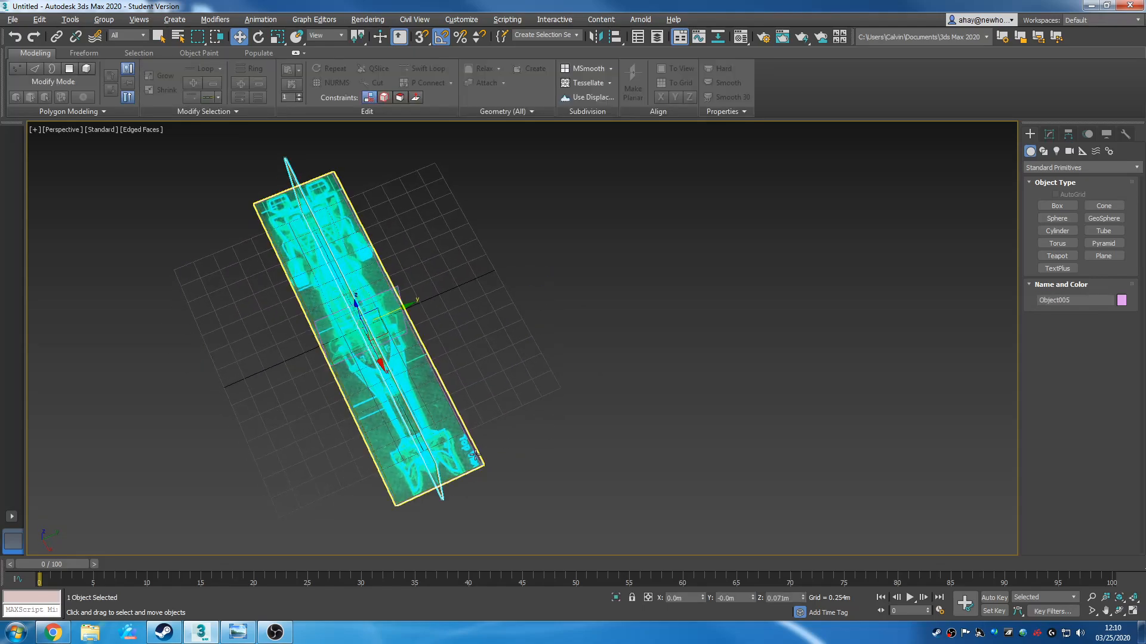
left_click(472, 456, "ctrl")
left_click(476, 452, "ctrl")
right_click(478, 449)
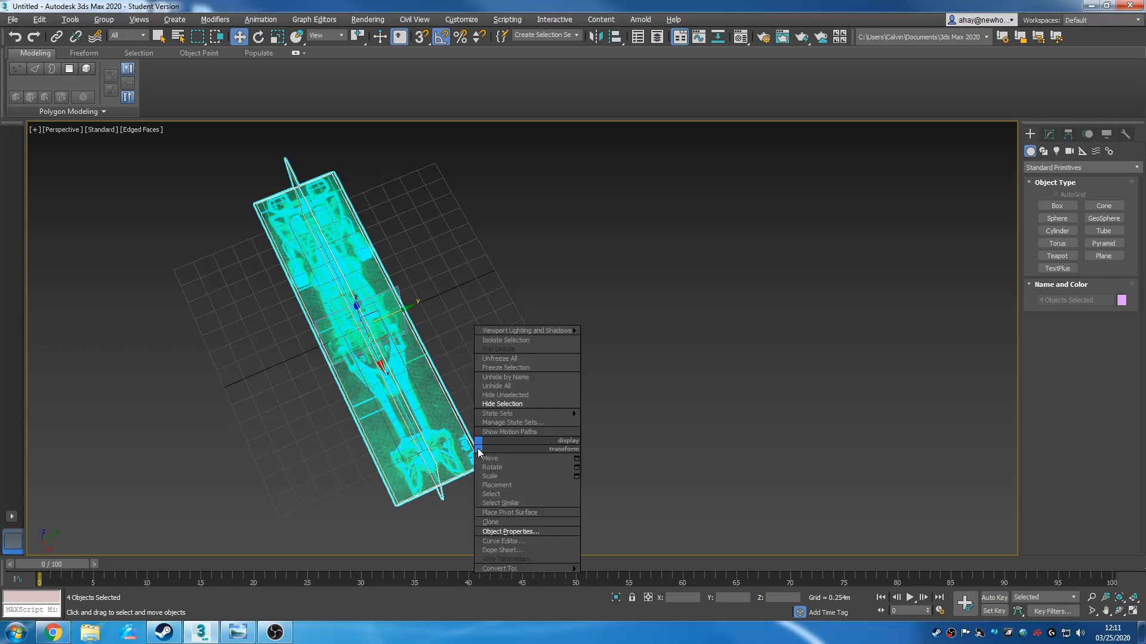
left_click(522, 397)
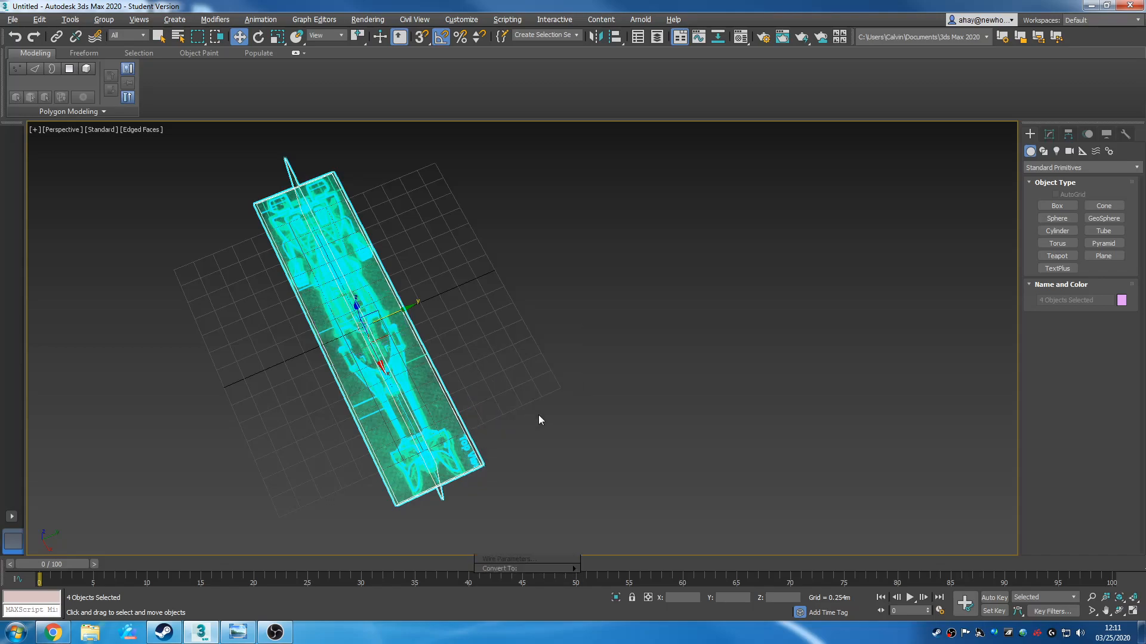
Pick the green top view plane lying over the blue top view and hide it
middle_click_drag(538, 416, 631, 357, "alt")
left_click(626, 358)
left_click(506, 345)
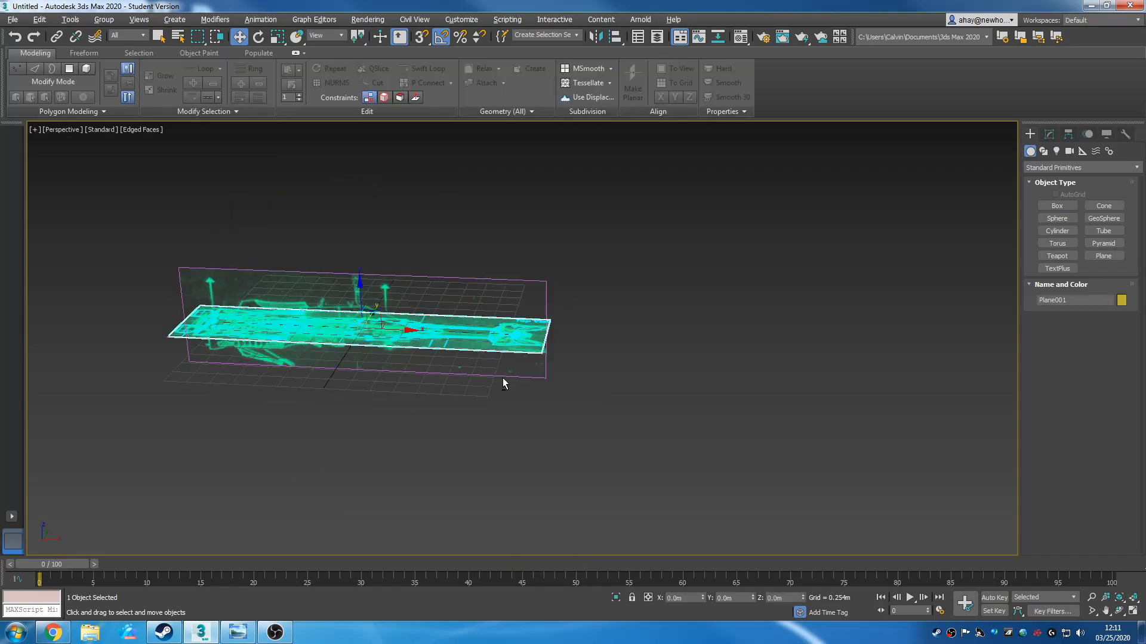
middle_click_drag(501, 368, 439, 376, "alt")
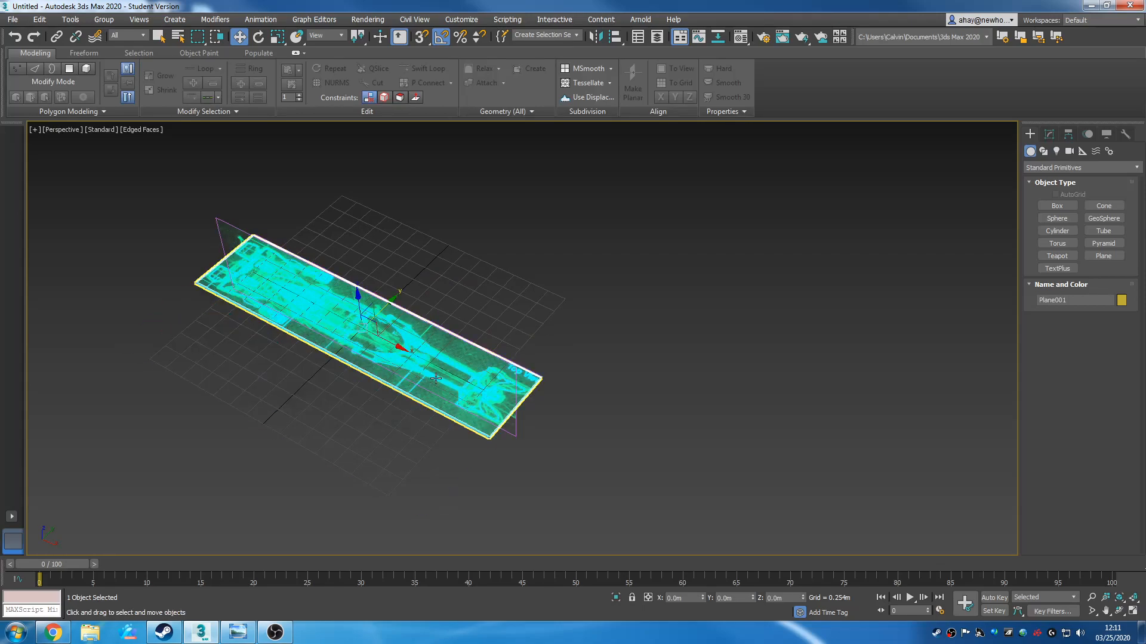
left_click(470, 441)
left_click(484, 435)
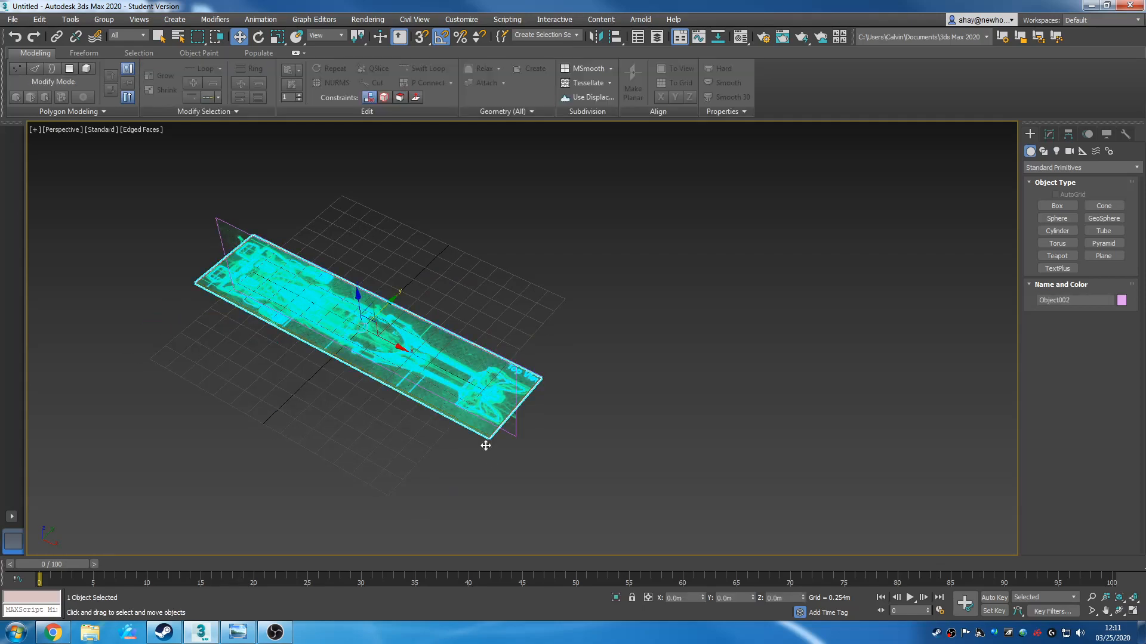
right_click(466, 417)
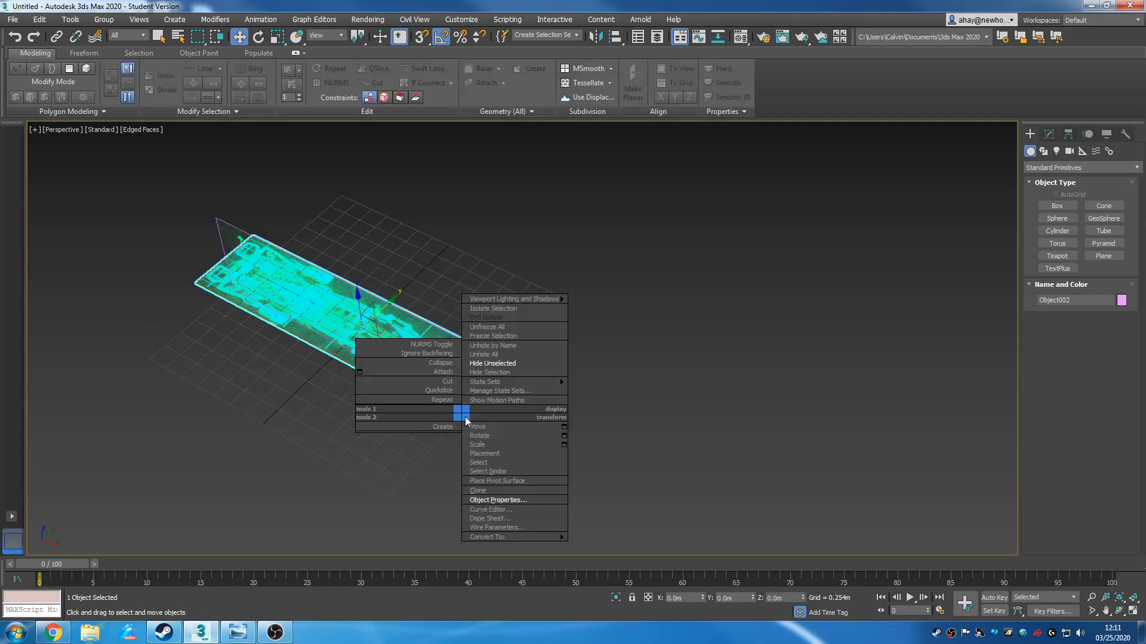
left_click(507, 372)
Unhide all blueprint planes and select the green side view
middle_click_drag(460, 466, 525, 299, "alt")
right_click(524, 293)
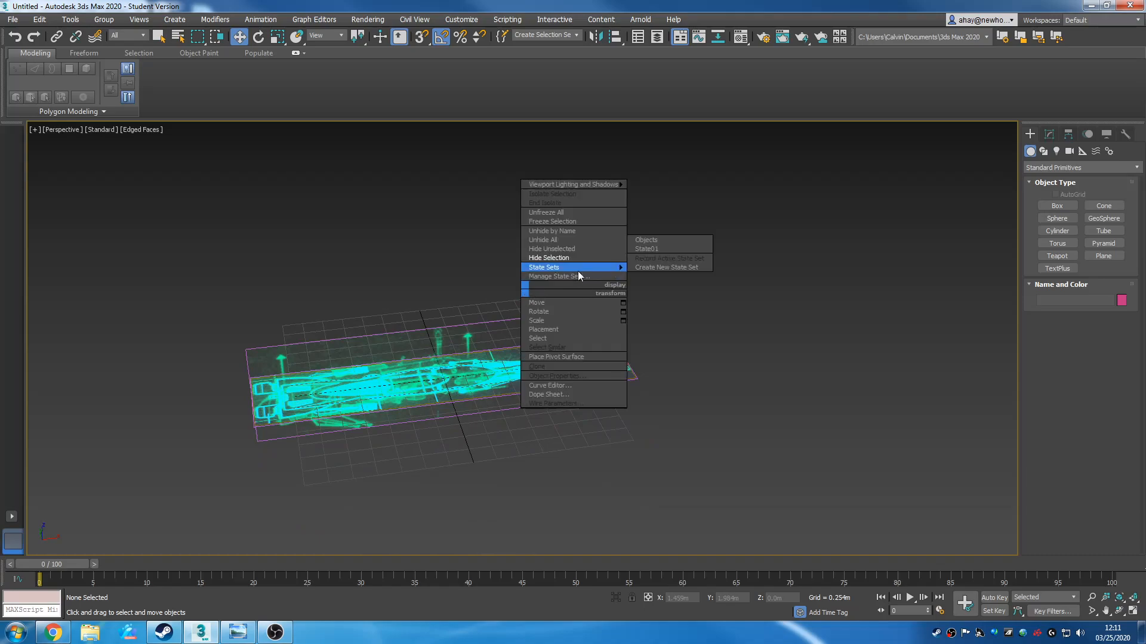
left_click(549, 240)
key("shift+z")
left_click(323, 297)
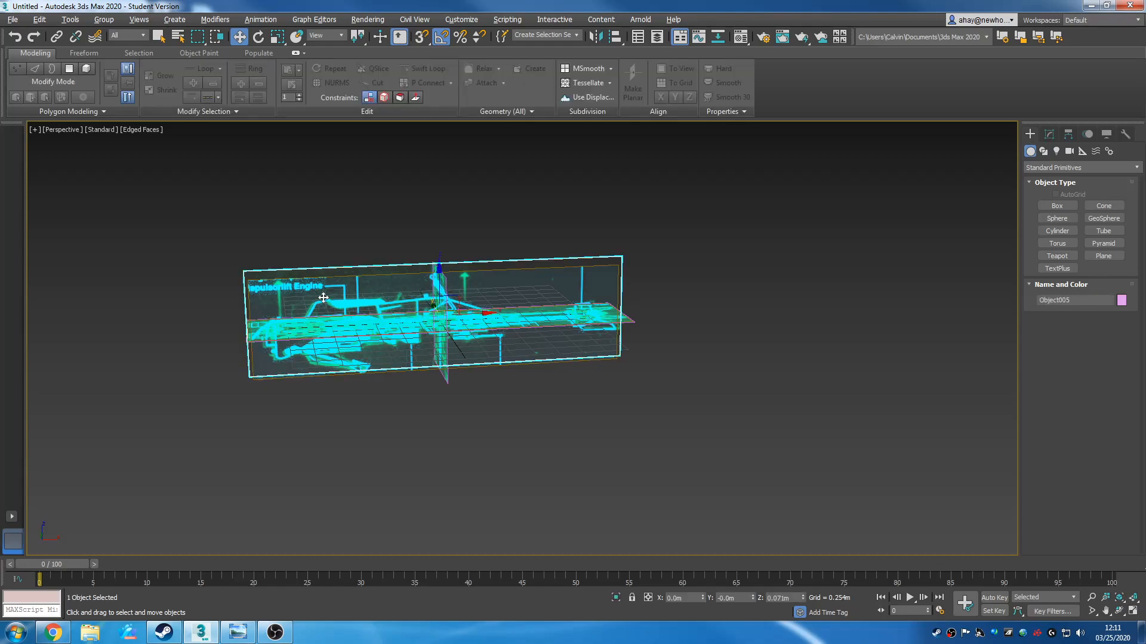
Select the square green end view and hide it
middle_click_drag(478, 378, 535, 411, "alt")
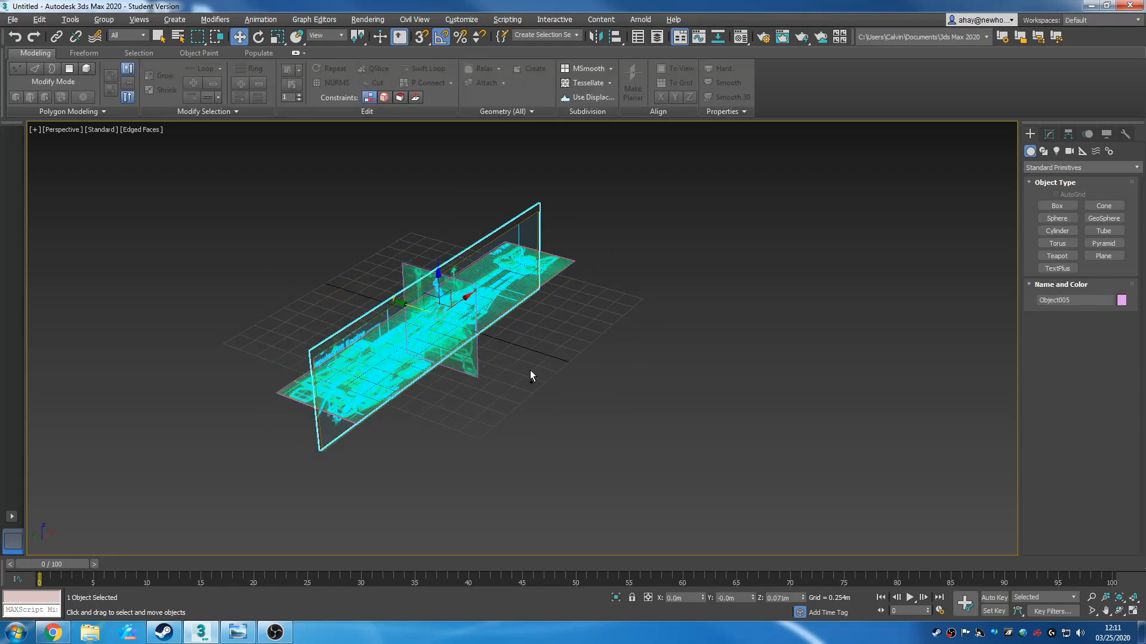
middle_click_drag(509, 399, 542, 393, "alt")
left_click_drag(475, 367, 476, 367)
right_click(524, 351)
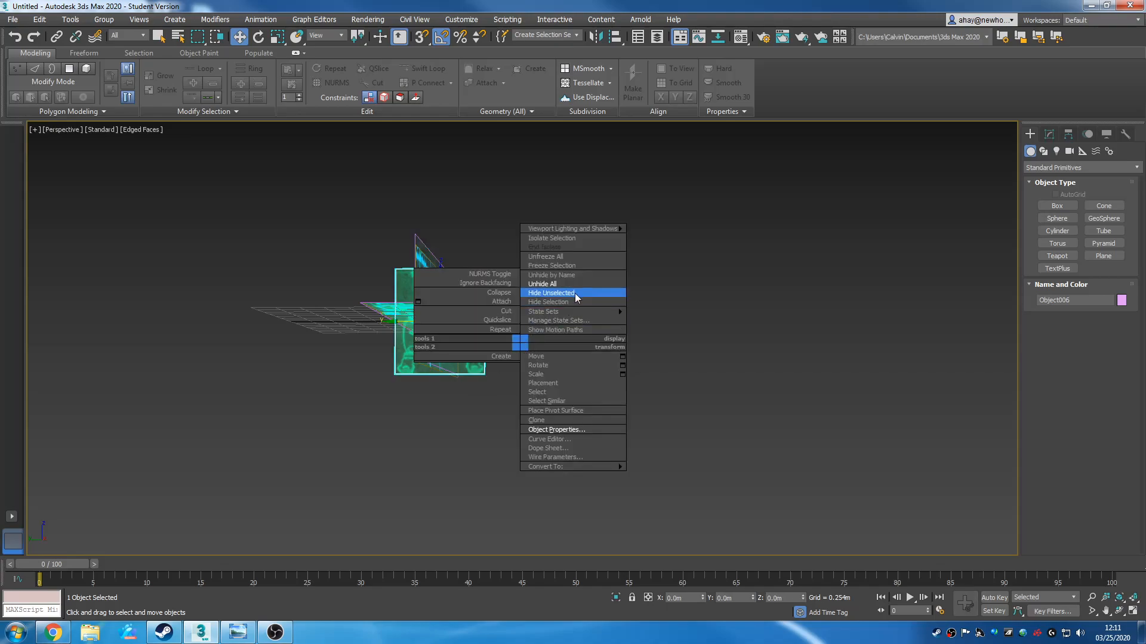
left_click(567, 302)
Try to hide the blue top view plane, Plane001
middle_click_drag(542, 358, 432, 404, "alt")
left_click(416, 392)
right_click(415, 392)
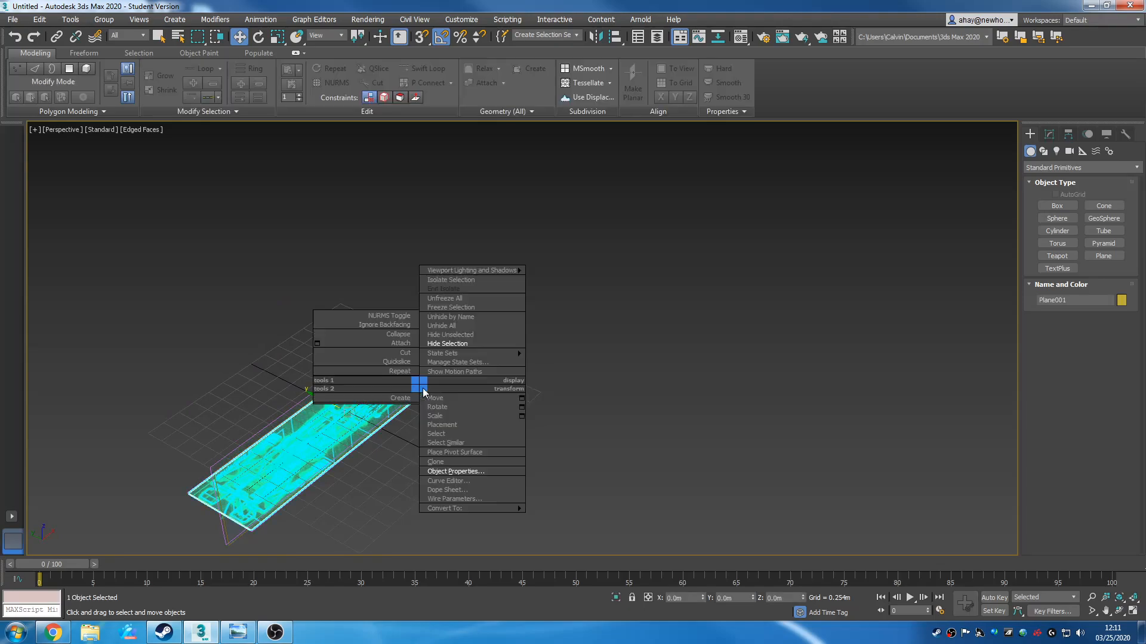
left_click(473, 348)
left_click(471, 351)
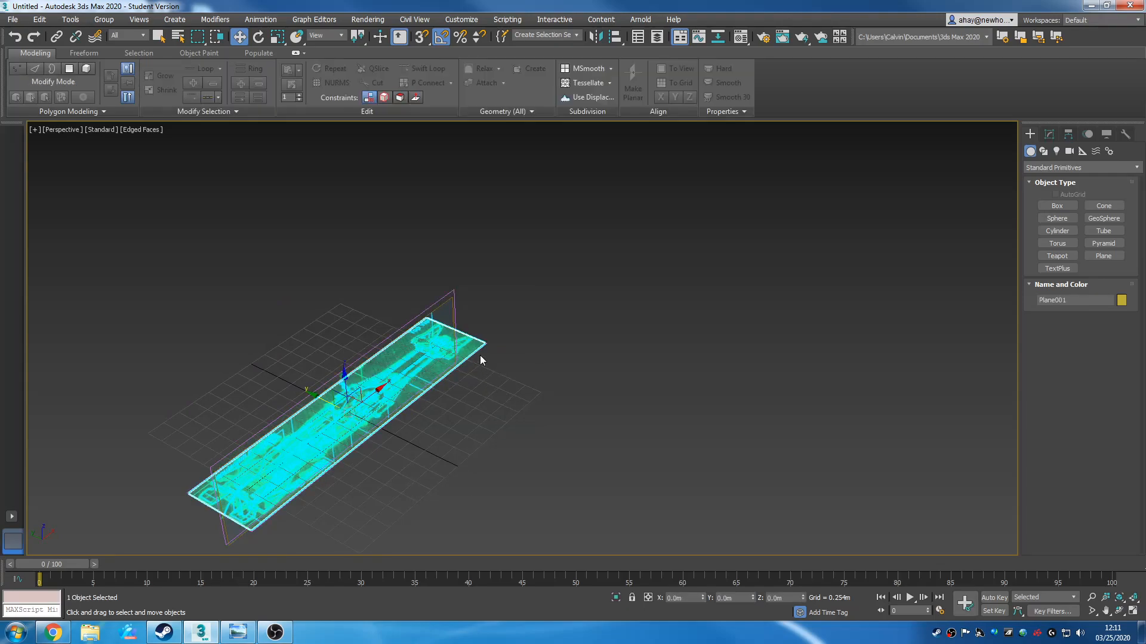
right_click(468, 349)
left_click(528, 310)
Select the green top view plane Object004 and hide it
left_click(481, 346)
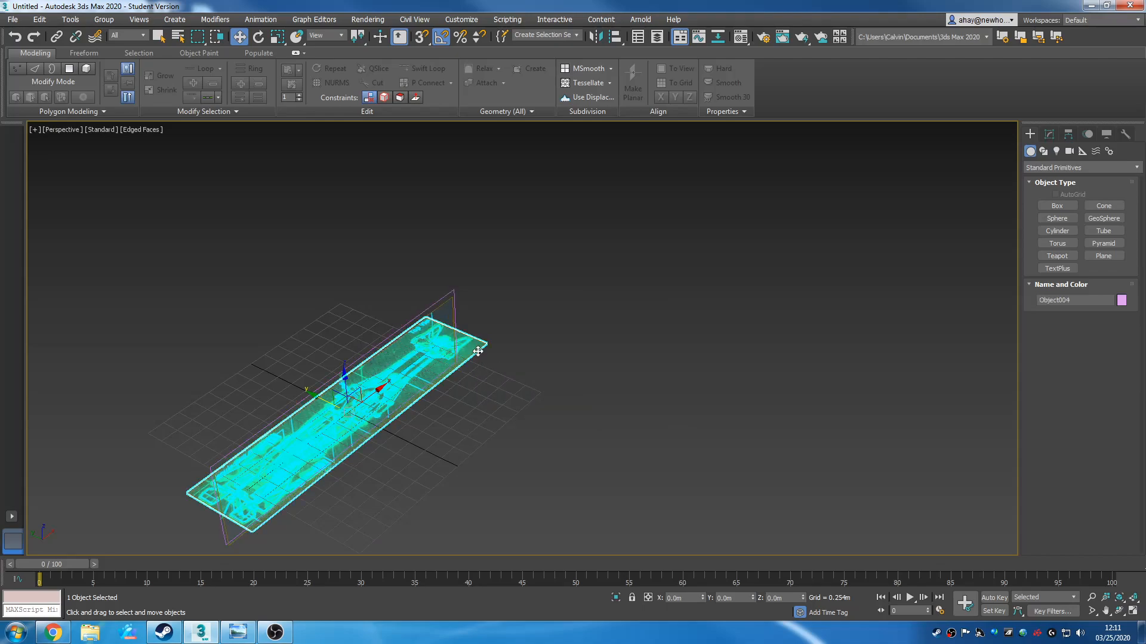
right_click(482, 348)
left_click(532, 308)
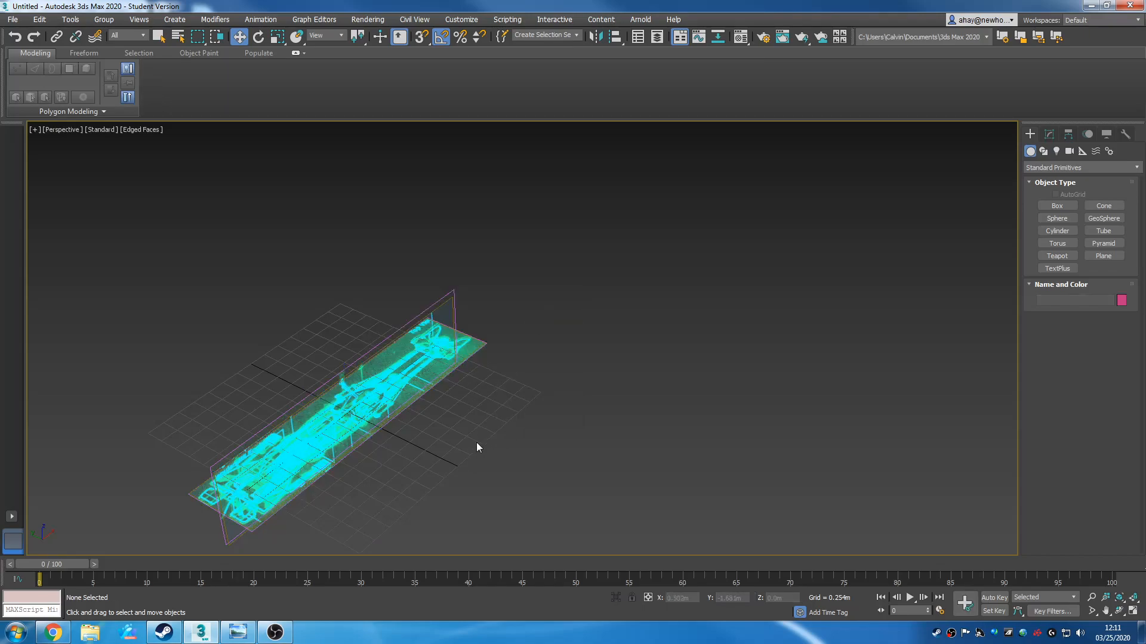
Select the green top view plane Object002 at the drawing's Top View end and hide it
middle_click_drag(457, 408, 563, 391, "alt")
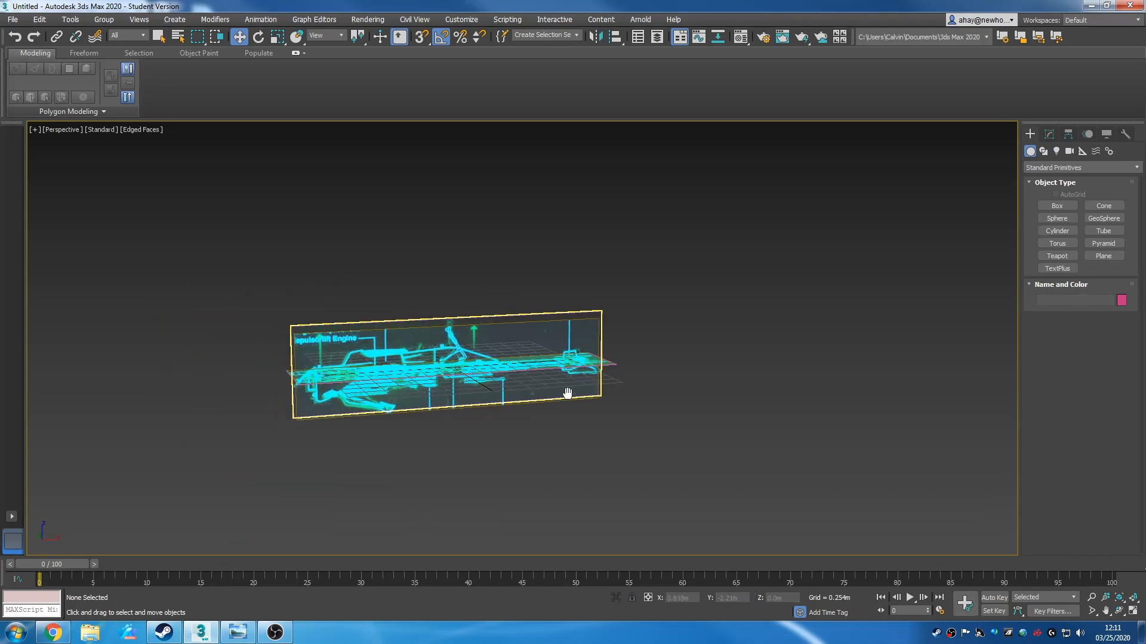
scroll(461, 394, "up", 5)
middle_click_drag(461, 394, 440, 479, "alt")
left_click(519, 413)
middle_click_drag(519, 414, 293, 421)
left_click(530, 463)
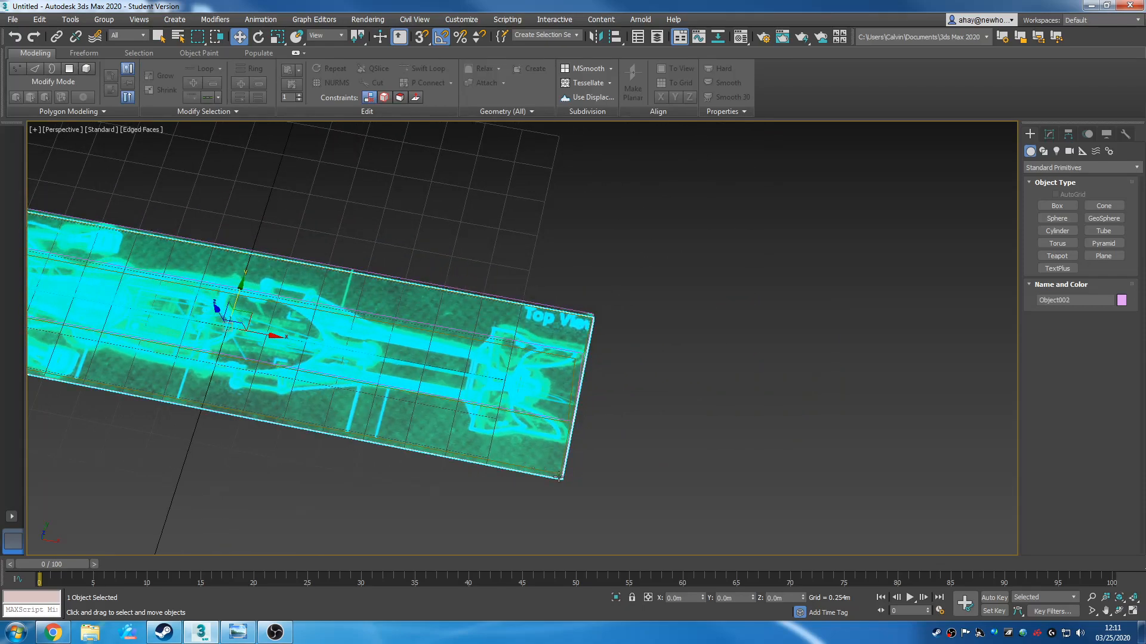
right_click(540, 465)
left_click(598, 436)
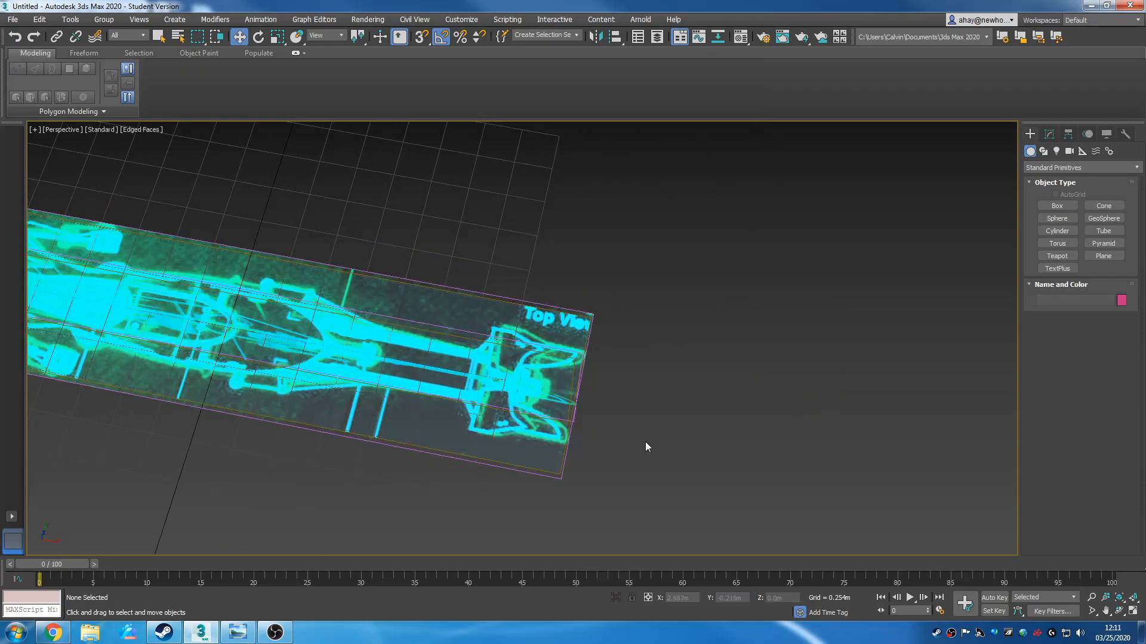
Check which green top view planes overlap, try moving one along Y away from the stack, and undo the move
middle_click_drag(636, 441, 623, 420, "alt")
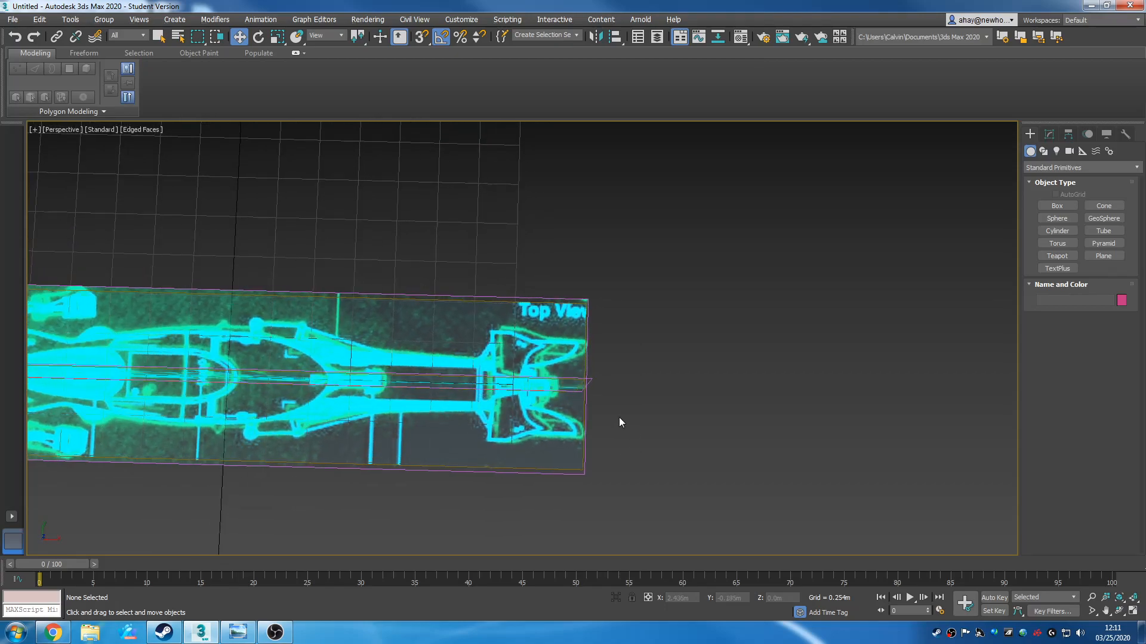
key("ctrl+a")
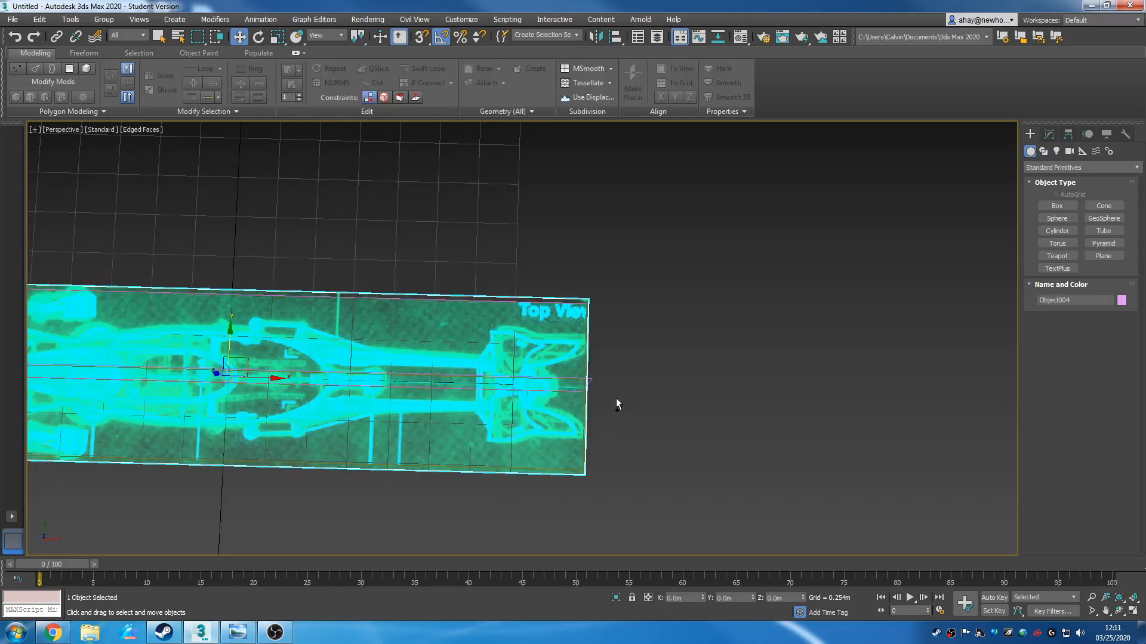
left_click(616, 393)
left_click_drag(580, 289, 578, 288)
left_click(632, 315)
left_click(421, 370)
left_click_drag(233, 341, 271, 178)
key("ctrl+z")
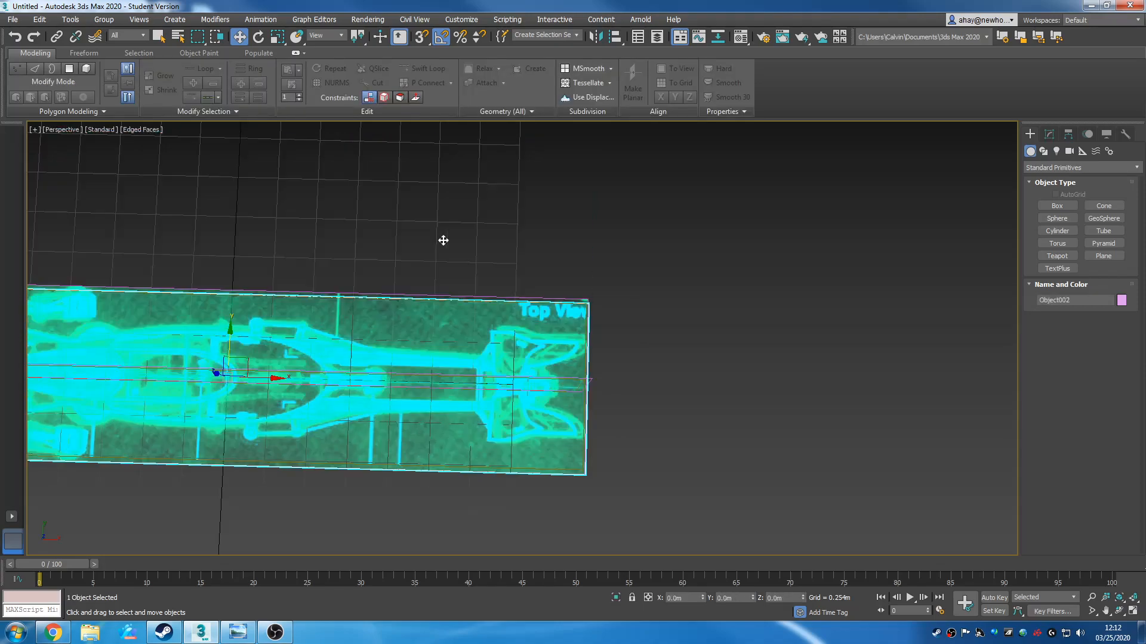
Check the green top view plane Object002 with a trial move along Y, undo the move, and hide the plane
left_click(572, 298)
left_click(564, 303)
left_click_drag(218, 356, 272, 162)
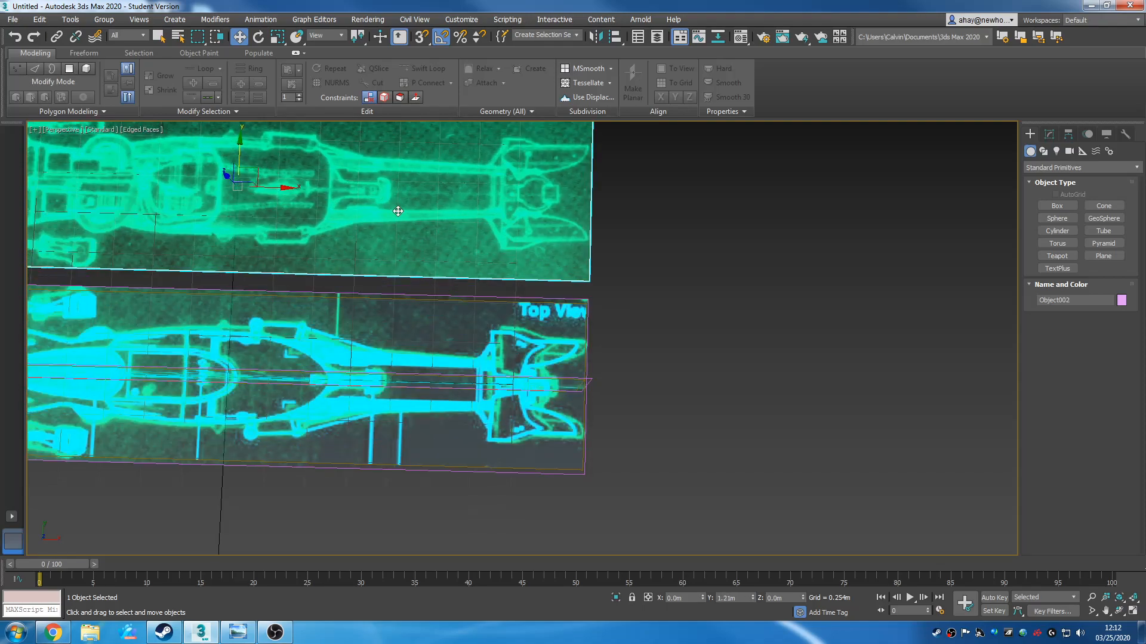
key("ctrl+z")
right_click(484, 349)
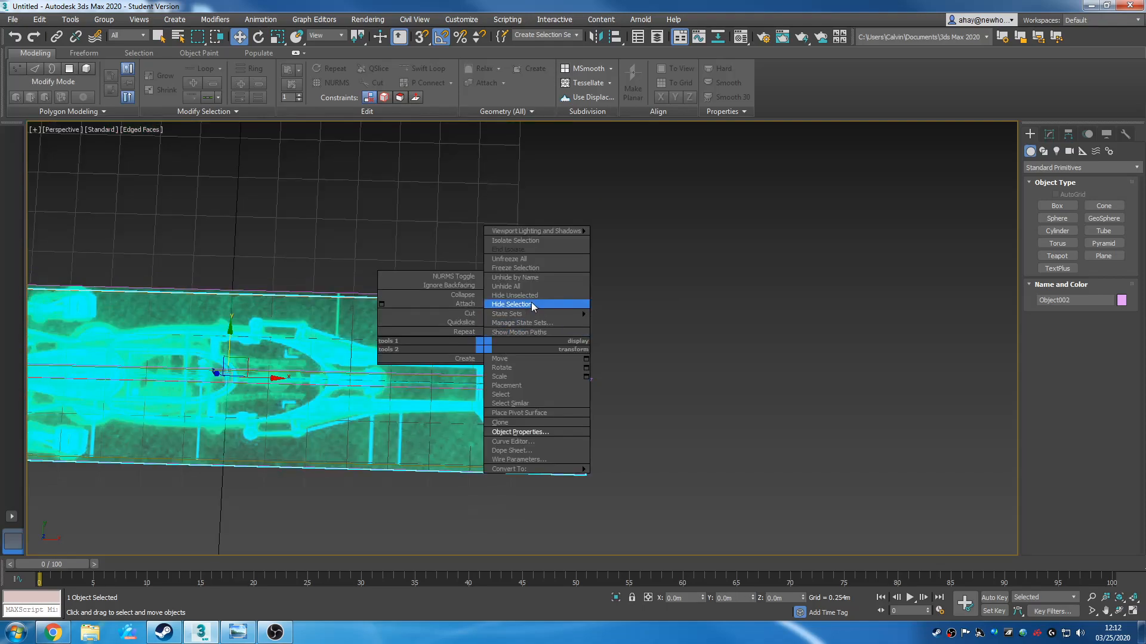
left_click(532, 304)
Try hiding the blue top view plane, Plane001, and undo it
middle_click_drag(602, 502, 626, 307, "alt")
left_click(626, 306)
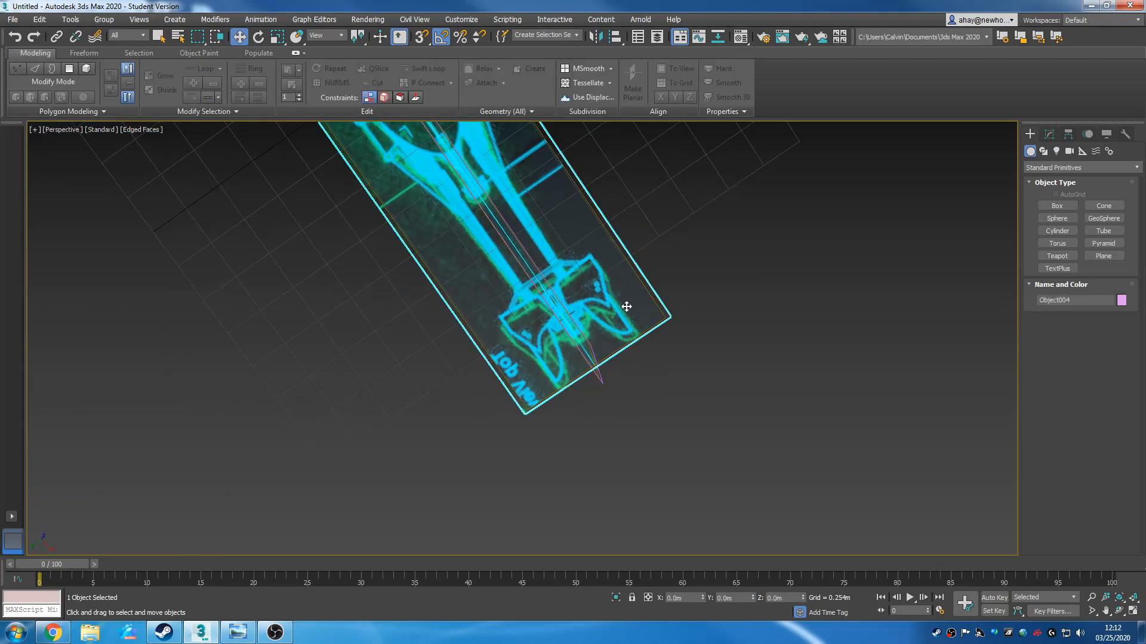
left_click(641, 338)
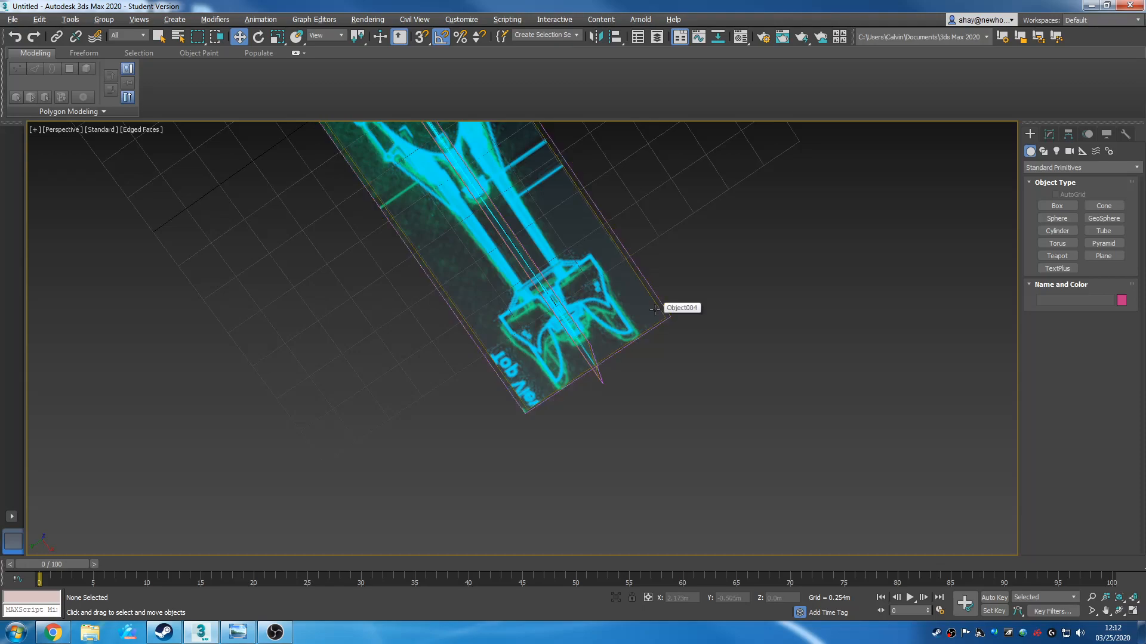
middle_click_drag(655, 309, 615, 501, "alt")
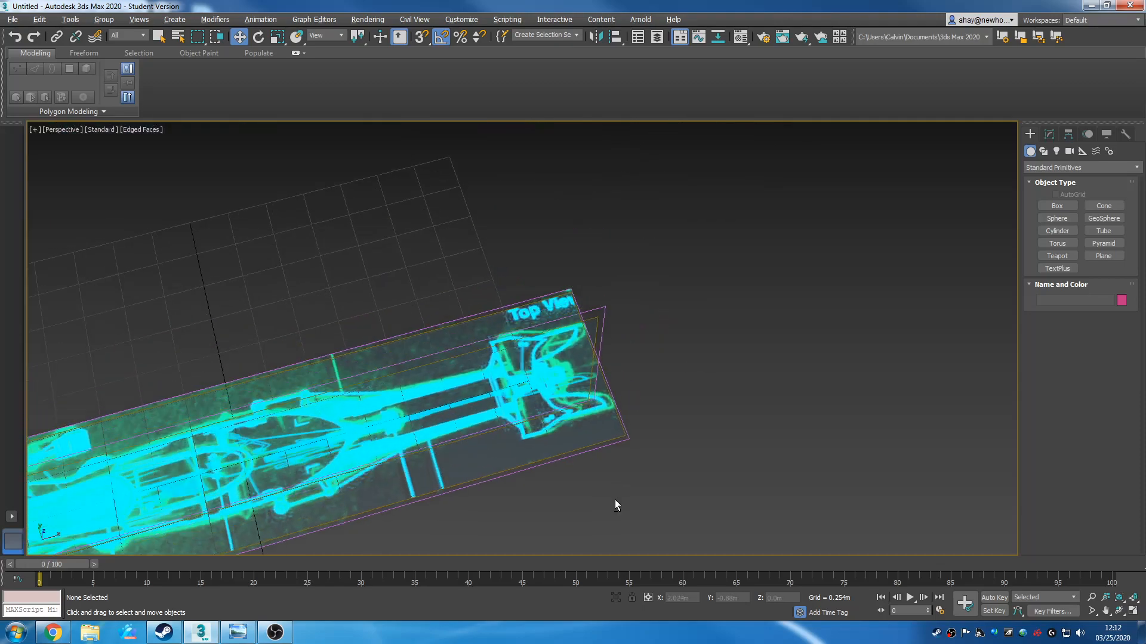
left_click(592, 432)
right_click(598, 426)
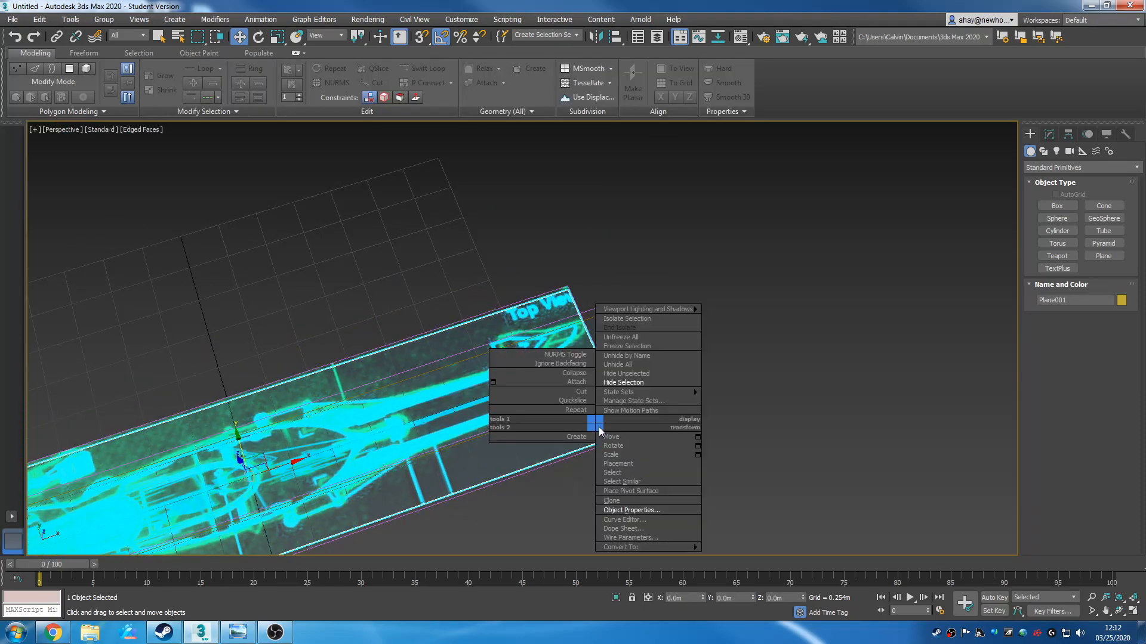
left_click(637, 382)
key("ctrl+z")
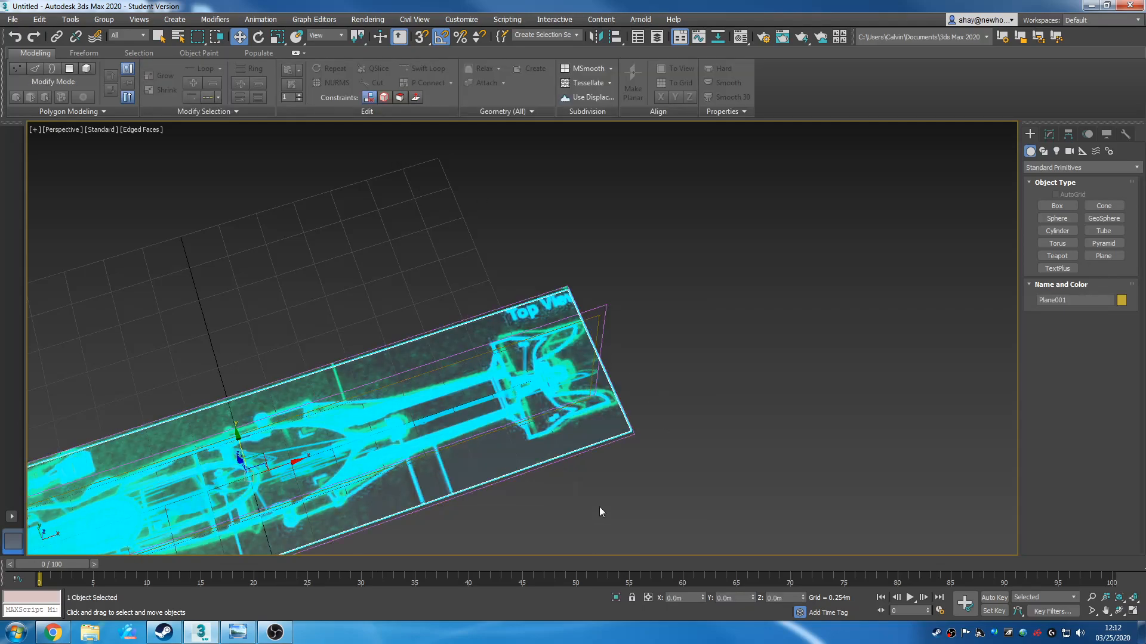
Select the remaining green top view plane, Object004, by its outer edge and hide it
left_click(594, 449)
right_click(590, 447)
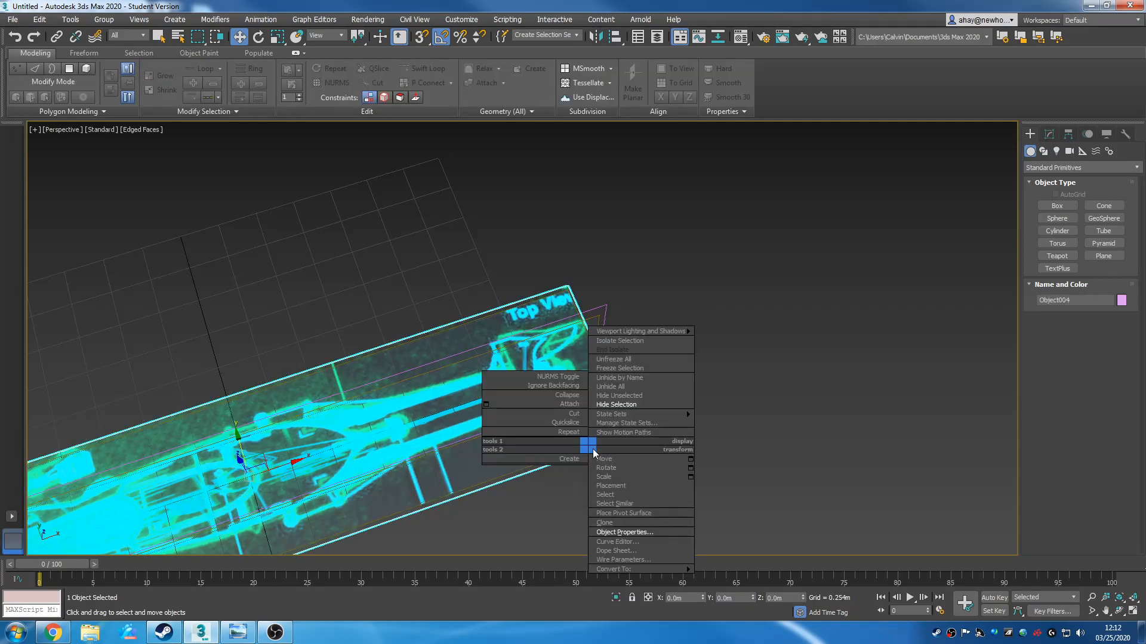
left_click(621, 404)
Select the green side view plane, Object005, behind the blue one and hide it
middle_click_drag(653, 493, 565, 312, "alt")
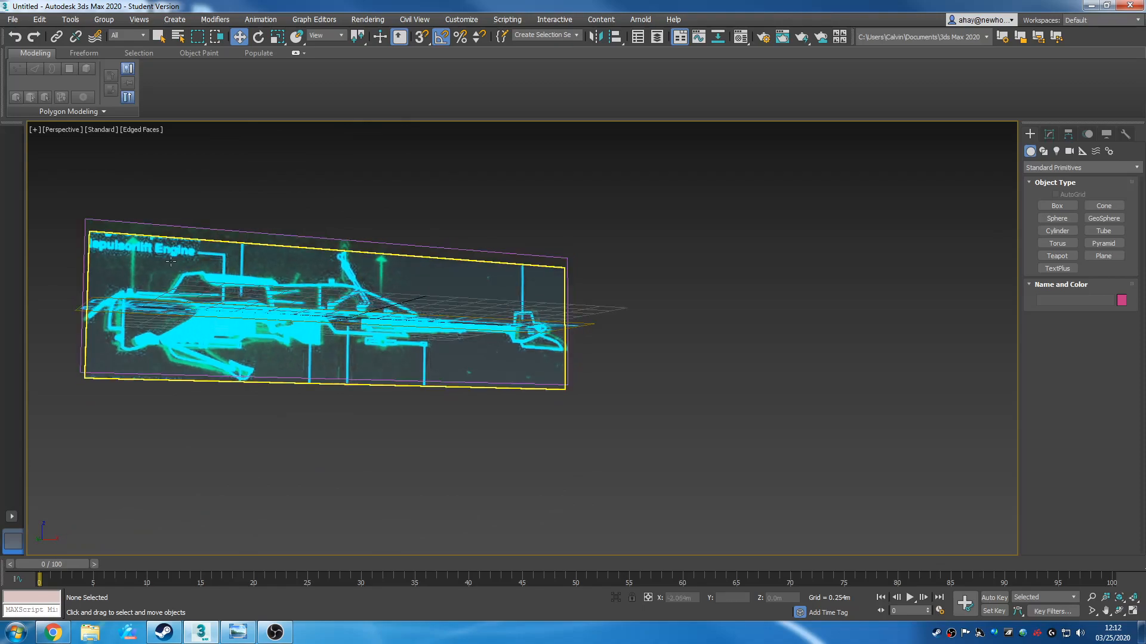
left_click(188, 228)
right_click(187, 225)
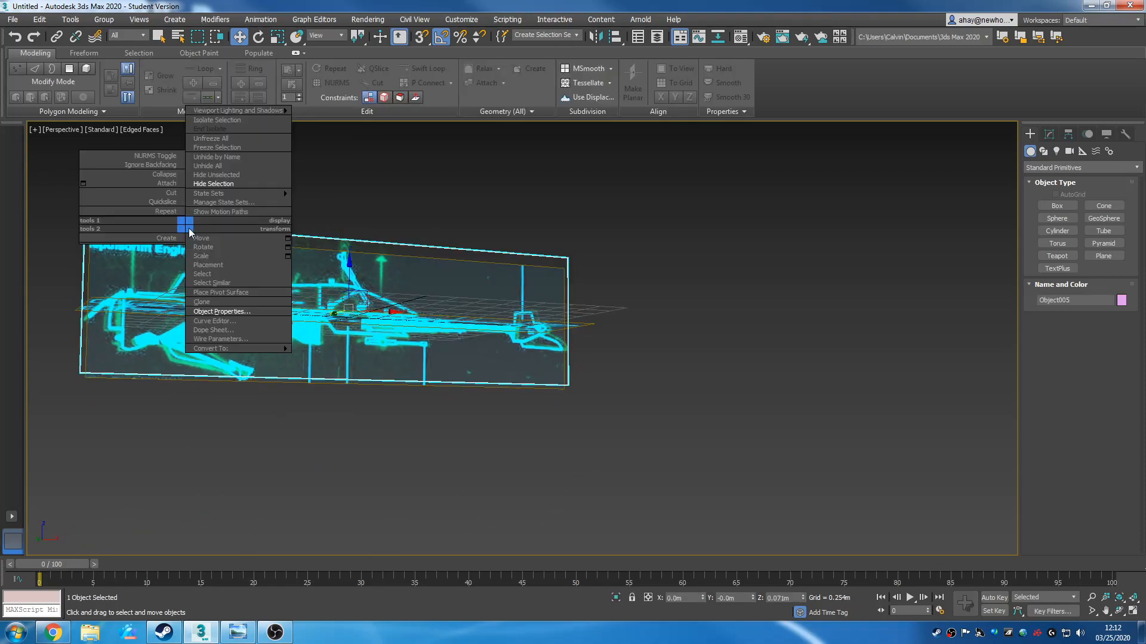
left_click(246, 189)
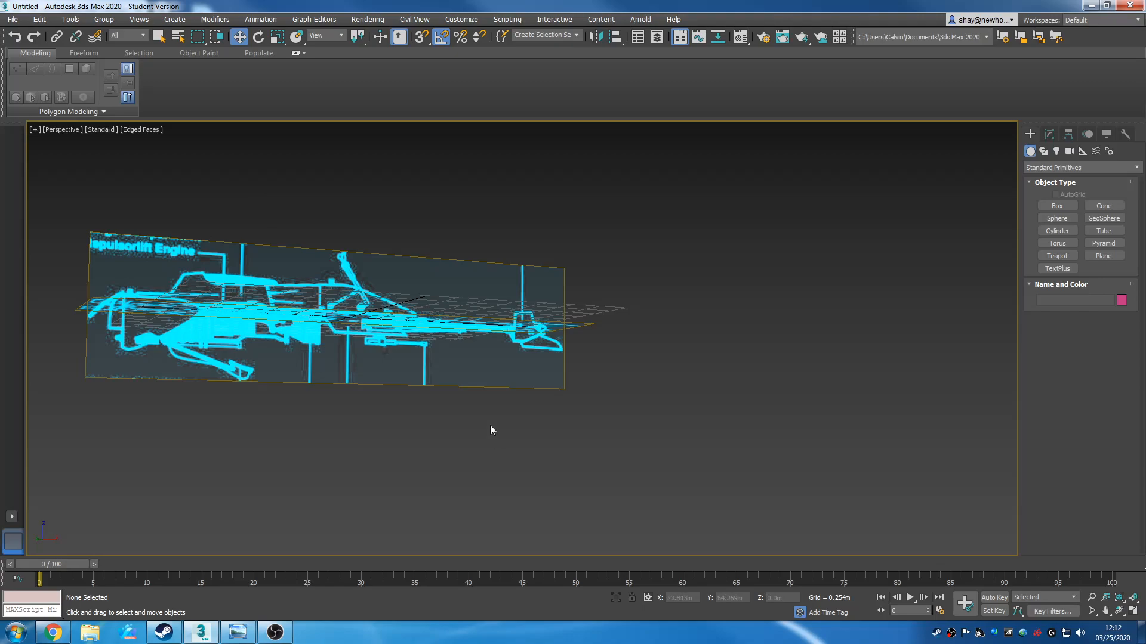
Examine the crossing blue top and side view planes from several angles for leftover green duplicates
middle_click_drag(482, 402, 557, 364, "alt")
scroll(493, 431, "down", 4)
middle_click_drag(493, 431, 422, 501, "alt")
scroll(443, 371, "up", 5)
scroll(502, 372, "down", 3)
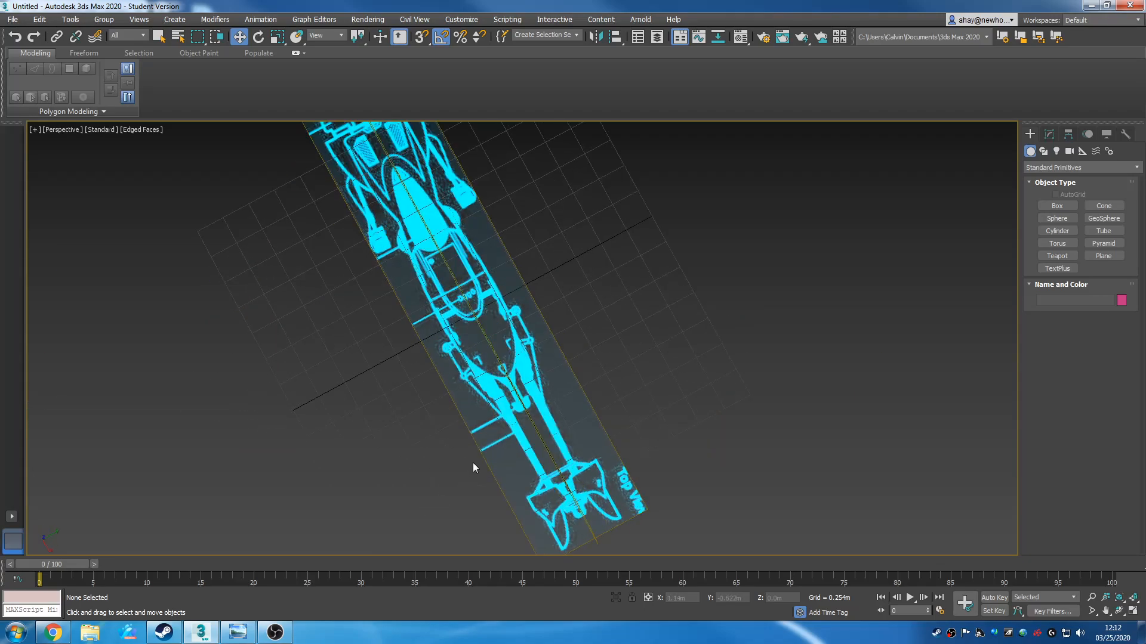
middle_click_drag(455, 440, 568, 368, "alt")
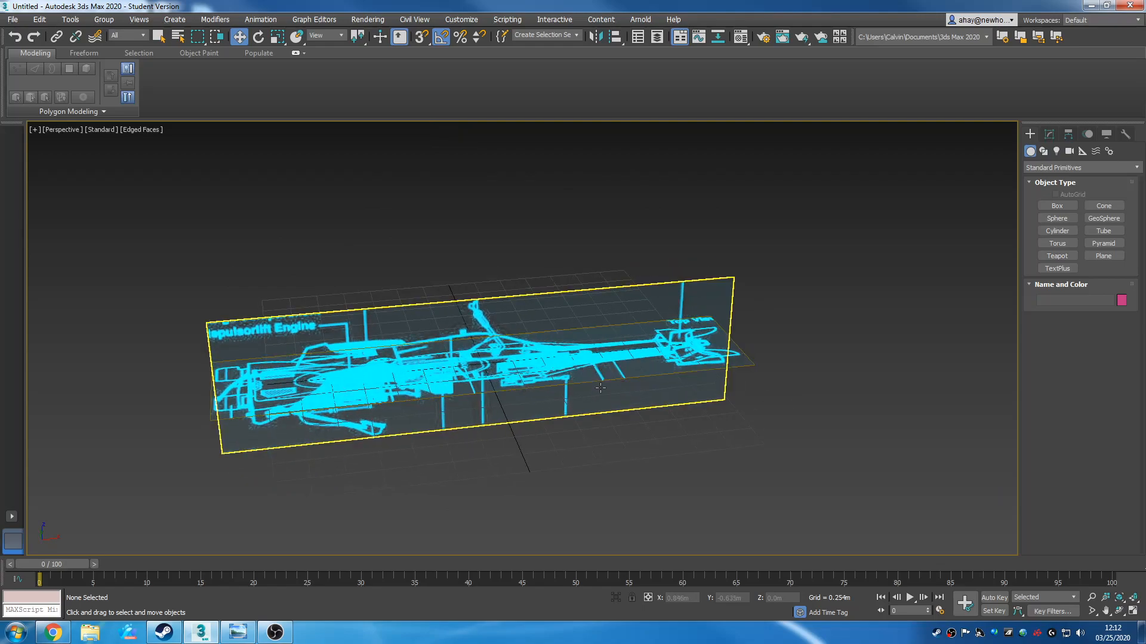
right_click(736, 291)
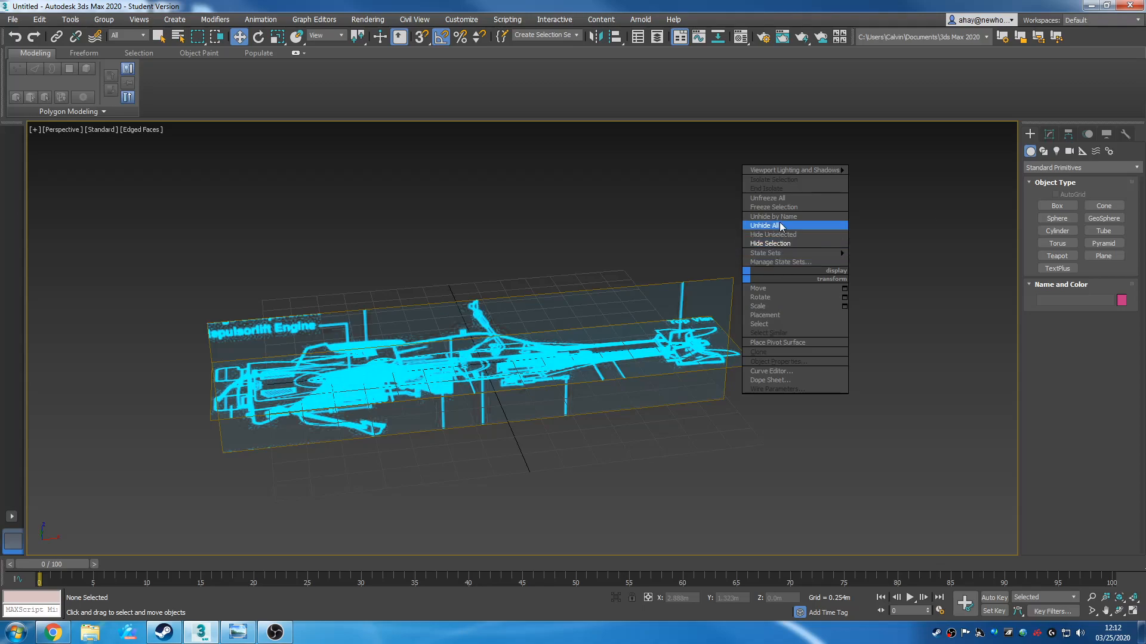
mouse_move(798, 254)
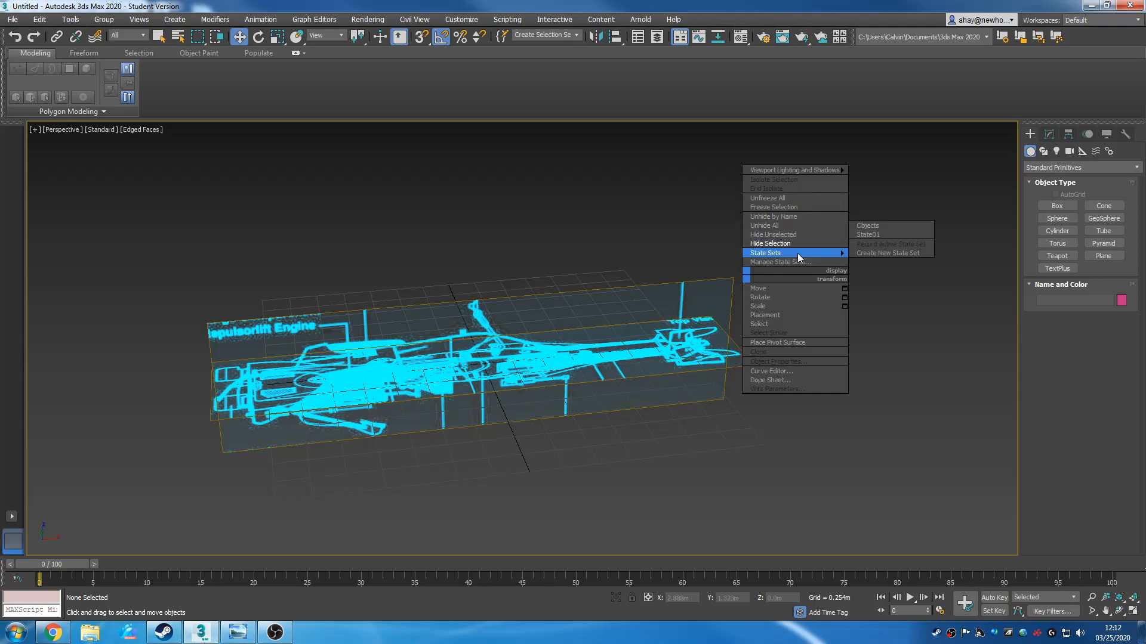
middle_click_drag(647, 357, 607, 373)
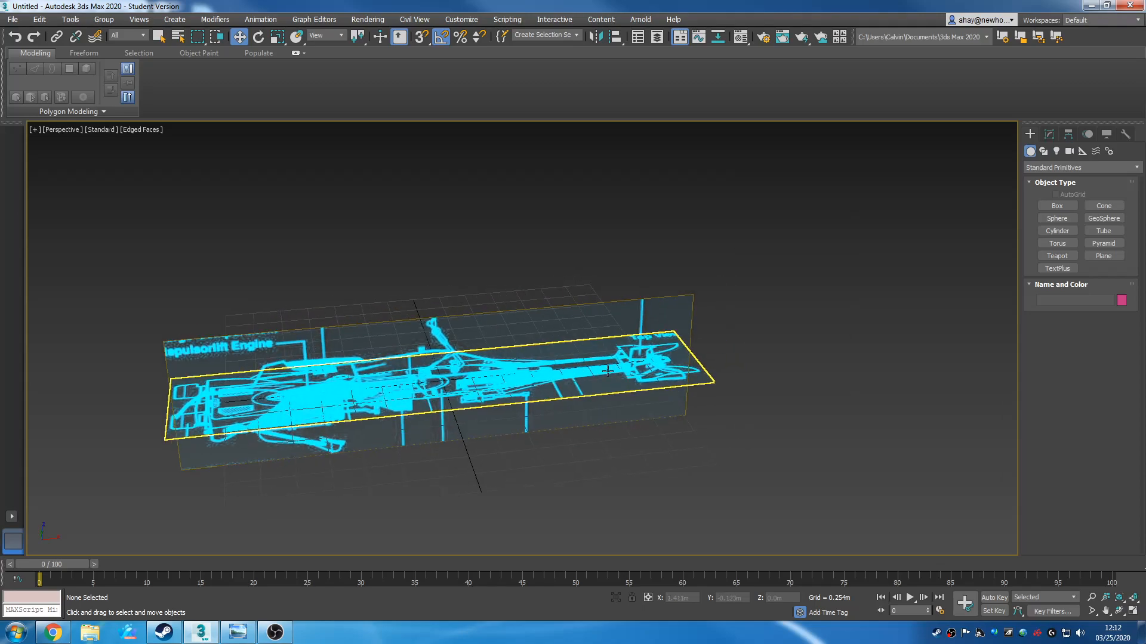
Select both blue blueprint planes and freeze them through their object properties with Show Frozen in Gray off
middle_click_drag(536, 465, 718, 388)
scroll(669, 424, "down", 3)
scroll(682, 418, "up", 2)
left_click_drag(719, 392, 446, 186)
right_click(519, 350)
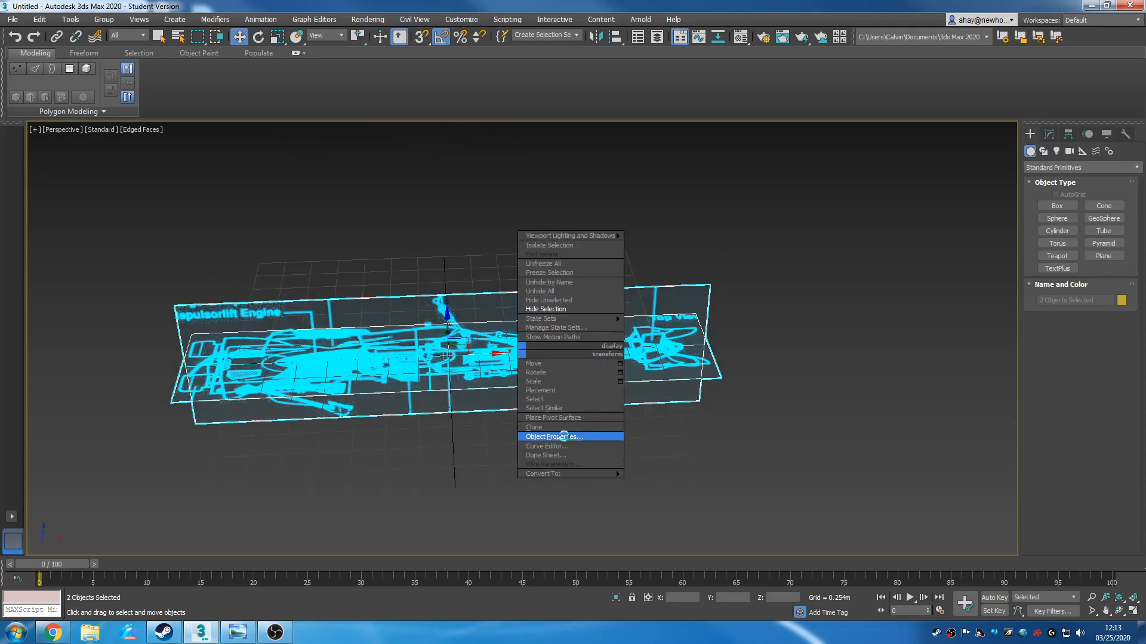
left_click(553, 437)
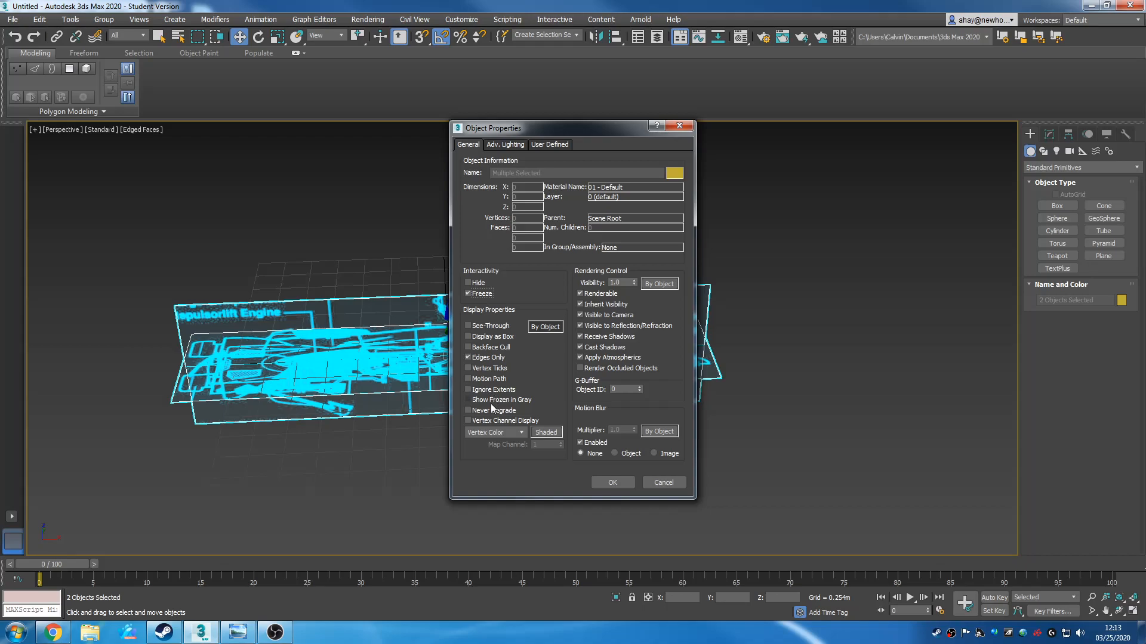
left_click(626, 485)
Show the four-viewport layout and set the Front and Top viewports to default shading
middle_click_drag(684, 372, 675, 379)
key("alt+w")
middle_click_drag(689, 253, 669, 253)
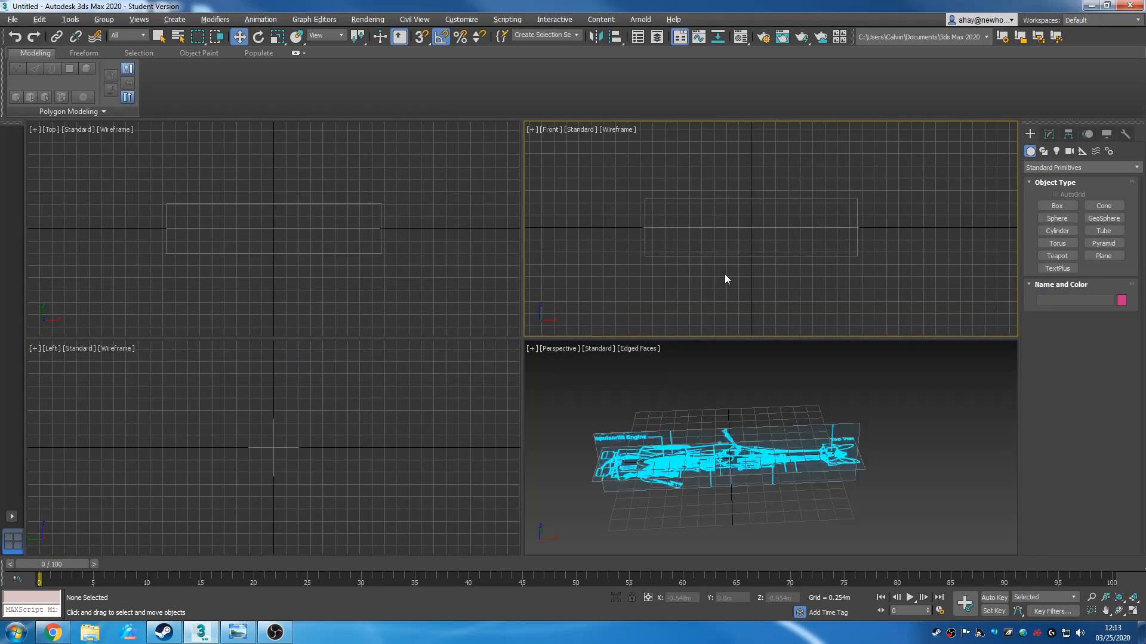
key("F3")
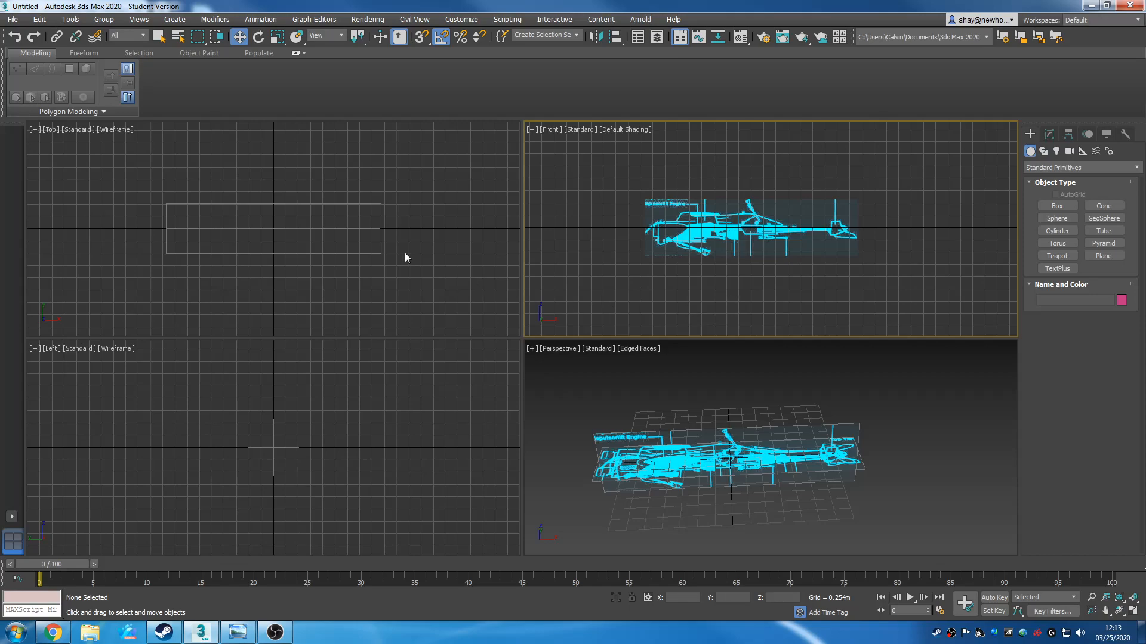
left_click(417, 260)
key("F3")
Examine how the frozen blueprints appear across the Top, Front, Left and Perspective viewports
middle_click_drag(343, 459, 358, 457)
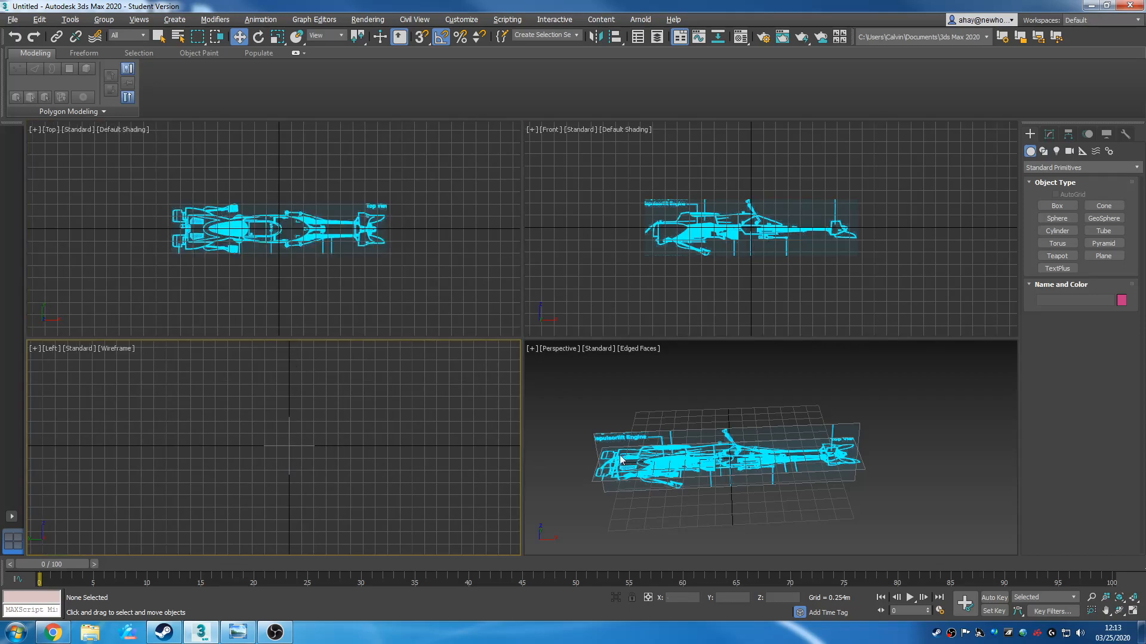
middle_click_drag(620, 458, 732, 469)
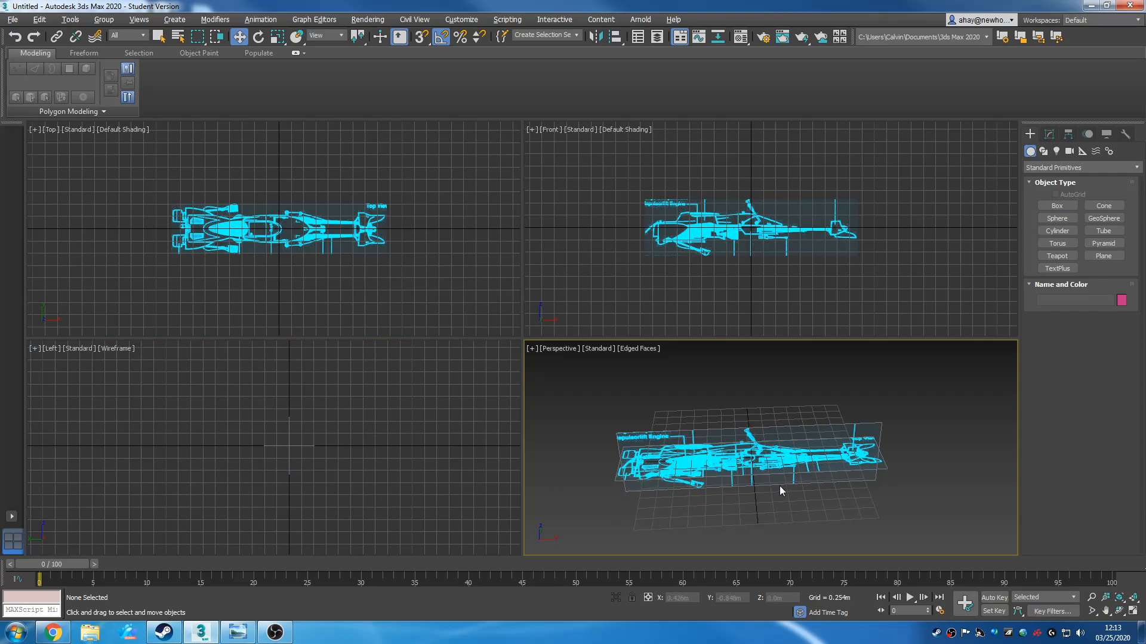
scroll(754, 223, "up", 5)
scroll(691, 248, "down", 3)
scroll(310, 232, "up", 5)
scroll(419, 238, "down", 3)
middle_click_drag(729, 499, 780, 474, "alt")
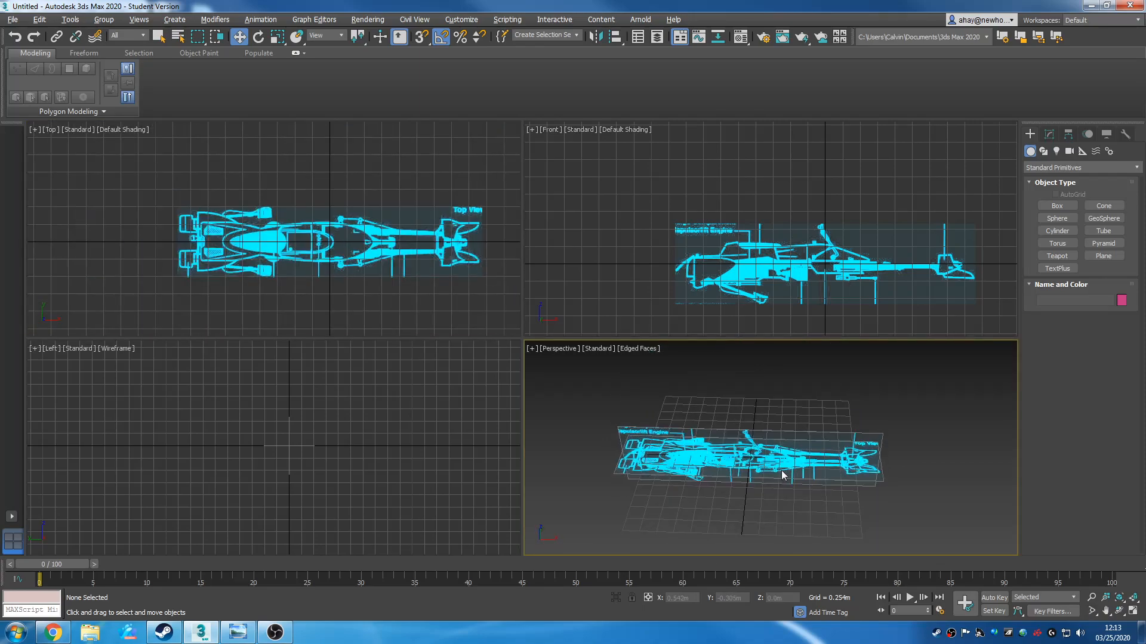
Switch the Perspective viewport to wireframe and back to shaded display with edged faces
key("F3")
middle_click_drag(785, 471, 729, 453, "alt")
middle_click_drag(775, 204, 705, 177)
scroll(725, 192, "down", 3)
scroll(725, 192, "up", 3)
middle_click_drag(740, 227, 764, 233)
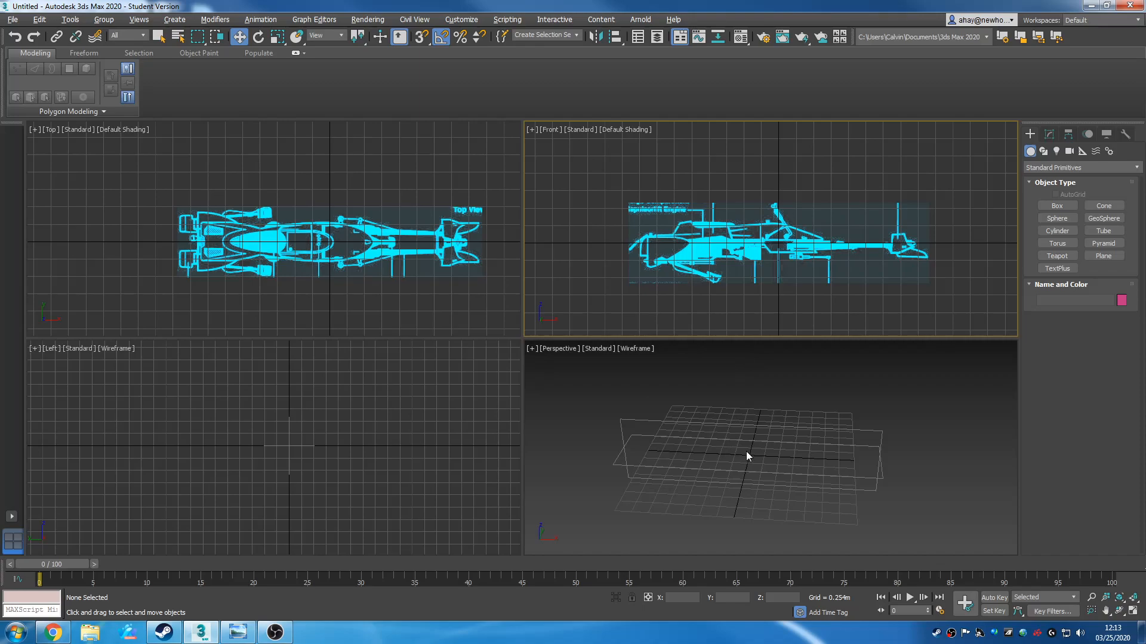
middle_click_drag(730, 467, 690, 451)
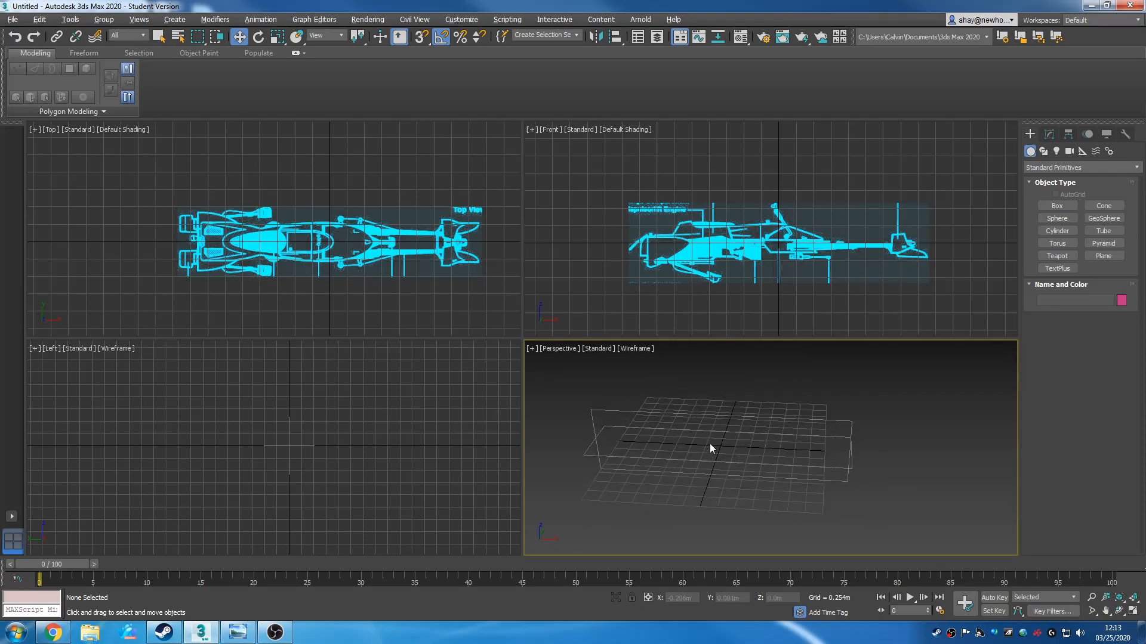
key("F4")
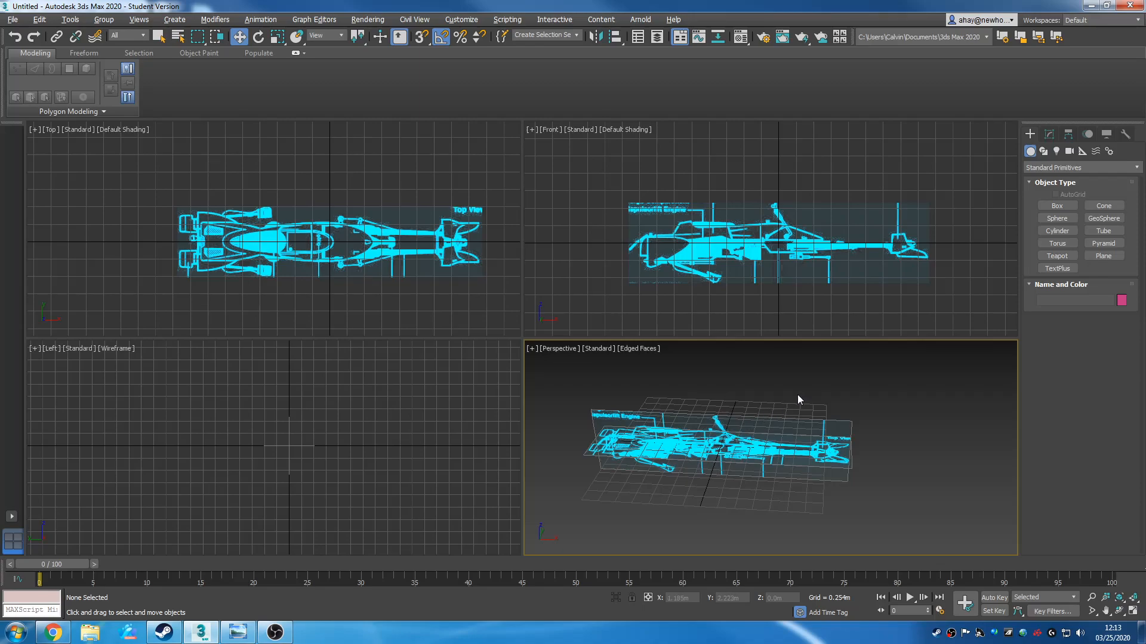